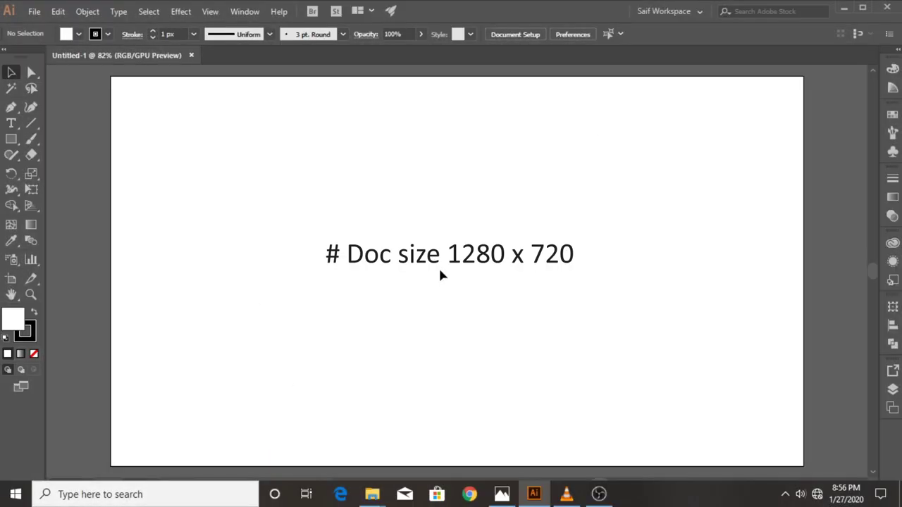
- Draw a long, thin rectangle across the middle of the artboard and zoom in on it
{"action": "left_click", "coordinate": [12, 140]}
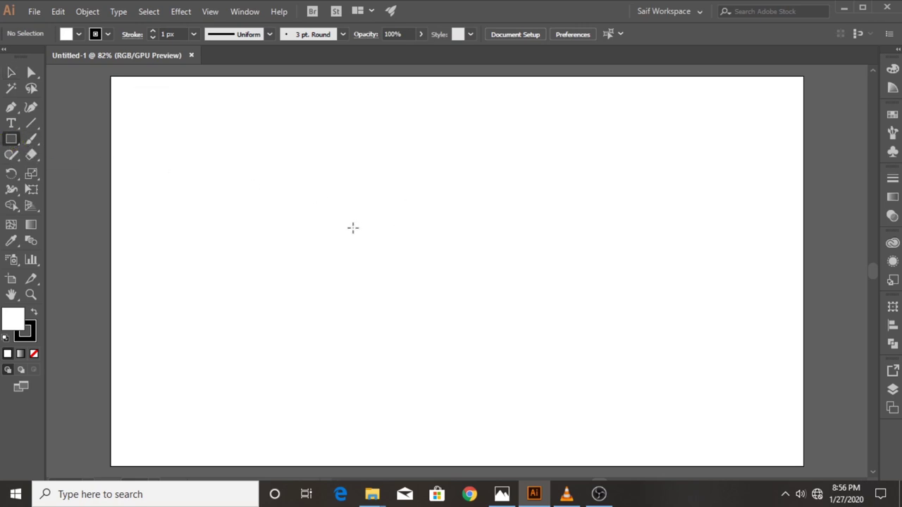
{"action": "left_click_drag", "start_coordinate": [301, 219], "coordinate": [571, 251]}
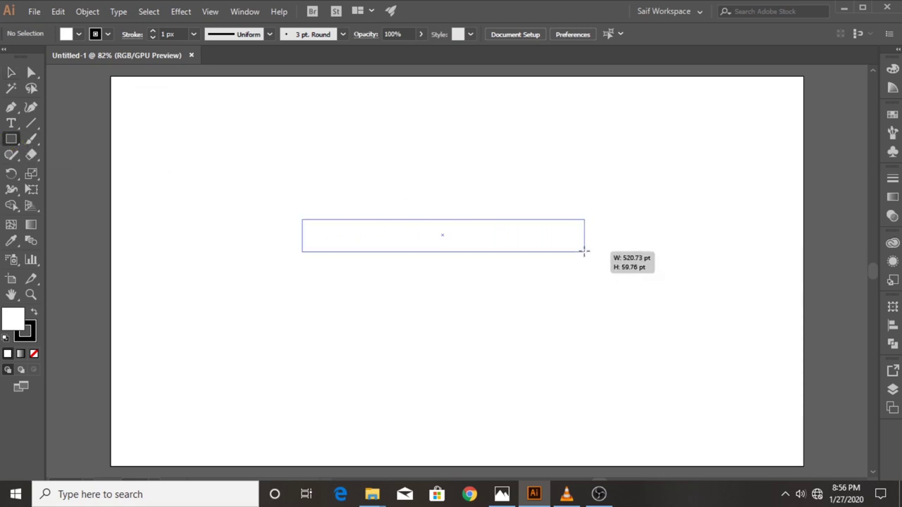
{"action": "left_click_drag", "start_coordinate": [571, 250], "coordinate": [571, 251]}
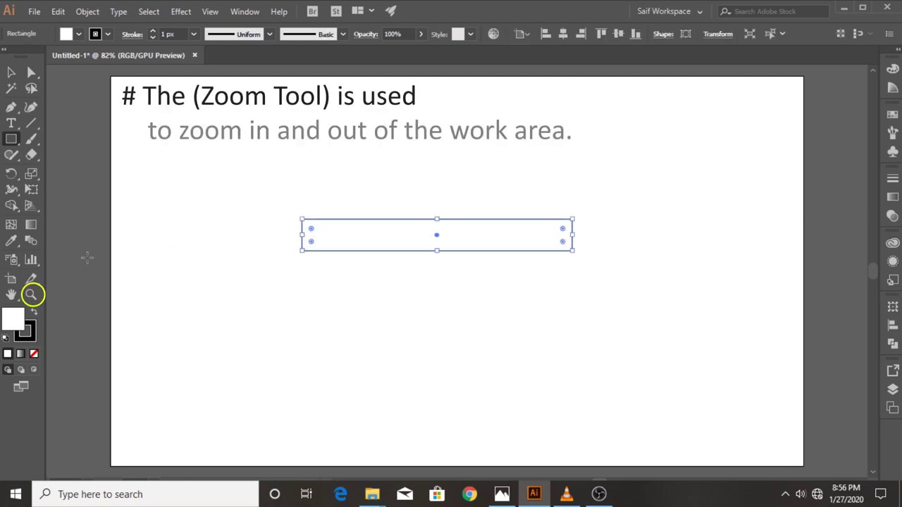
{"action": "left_click", "coordinate": [31, 294]}
{"action": "left_click", "coordinate": [425, 244]}
{"action": "mouse_move", "coordinate": [424, 243]}
{"action": "left_mouse_down"}
{"action": "mouse_move", "coordinate": [543, 238]}
{"action": "mouse_move", "coordinate": [451, 251]}
{"action": "left_mouse_up"}
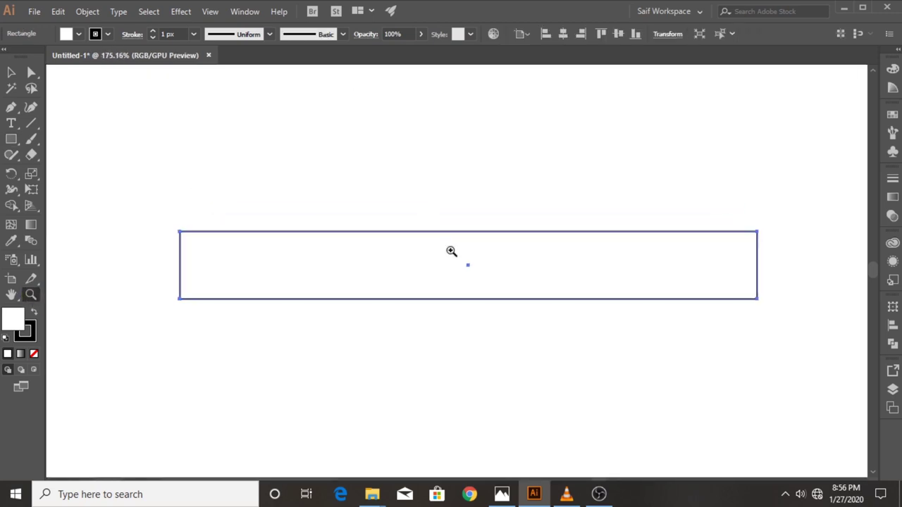
- Draw three narrow triangles over the rectangle's top edge with the Pen Tool
{"action": "left_click", "coordinate": [10, 106]}
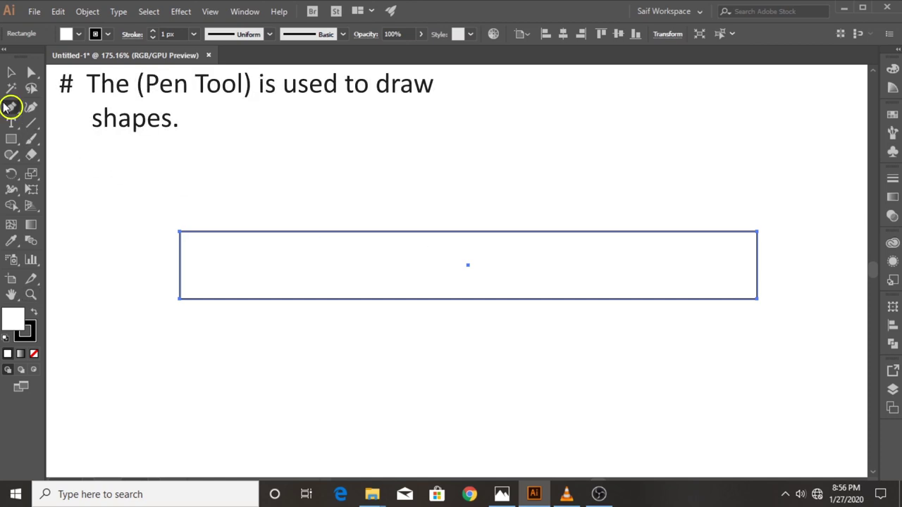
{"action": "left_click", "coordinate": [273, 221]}
{"action": "left_click", "coordinate": [288, 250]}
{"action": "left_click", "coordinate": [298, 218]}
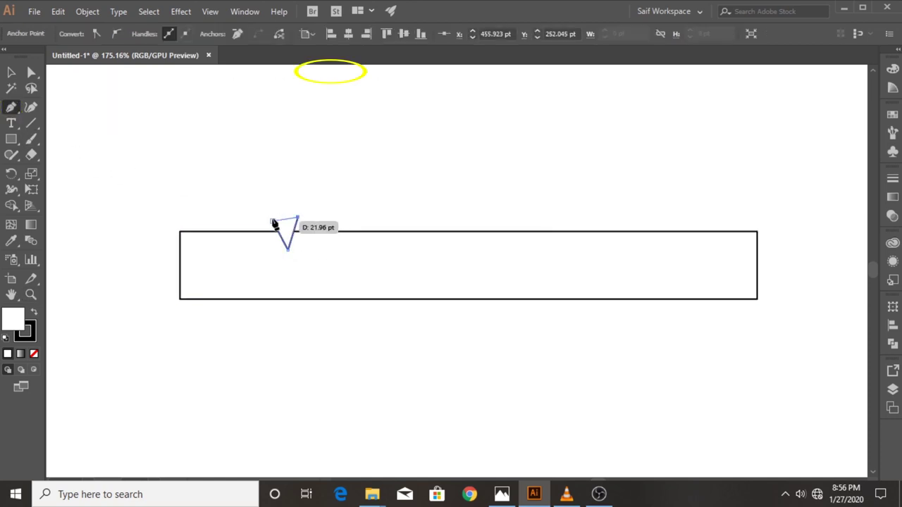
{"action": "left_click", "coordinate": [273, 220]}
{"action": "left_click", "coordinate": [357, 221]}
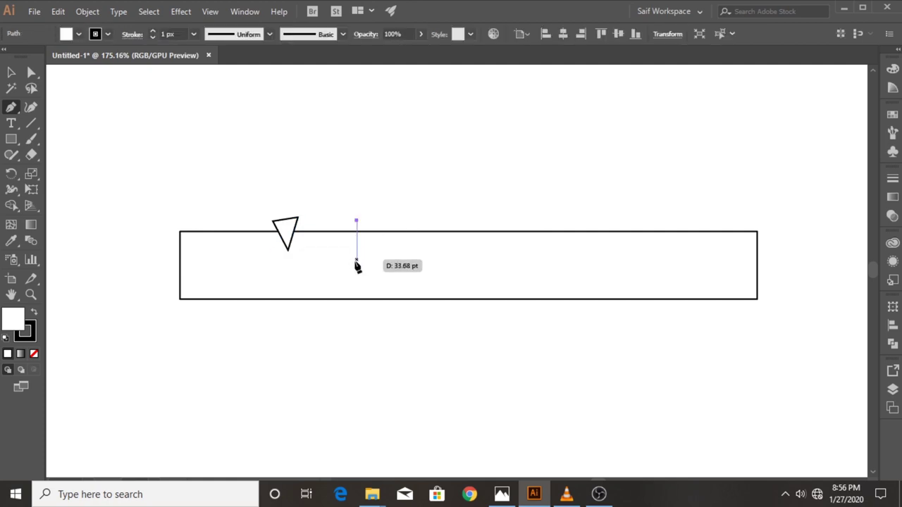
{"action": "left_click", "coordinate": [356, 265]}
{"action": "left_click", "coordinate": [371, 221]}
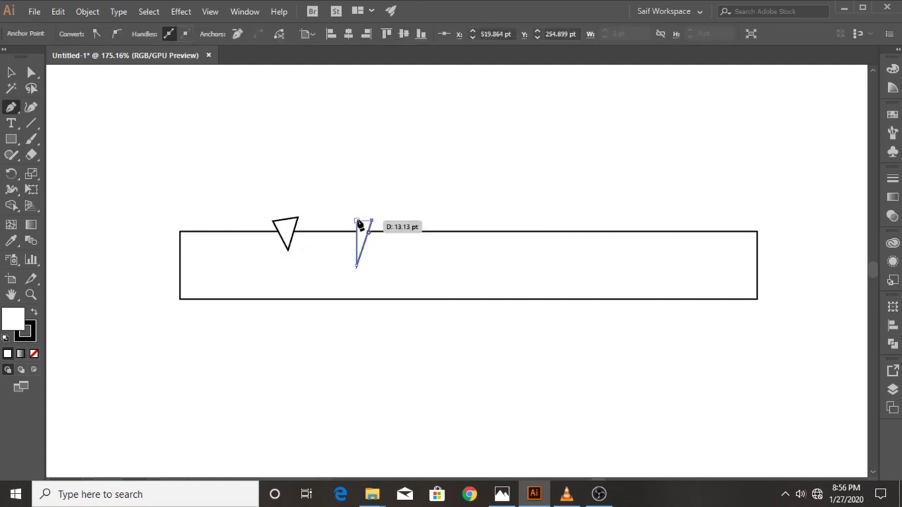
{"action": "left_click", "coordinate": [357, 222]}
{"action": "left_click", "coordinate": [636, 225]}
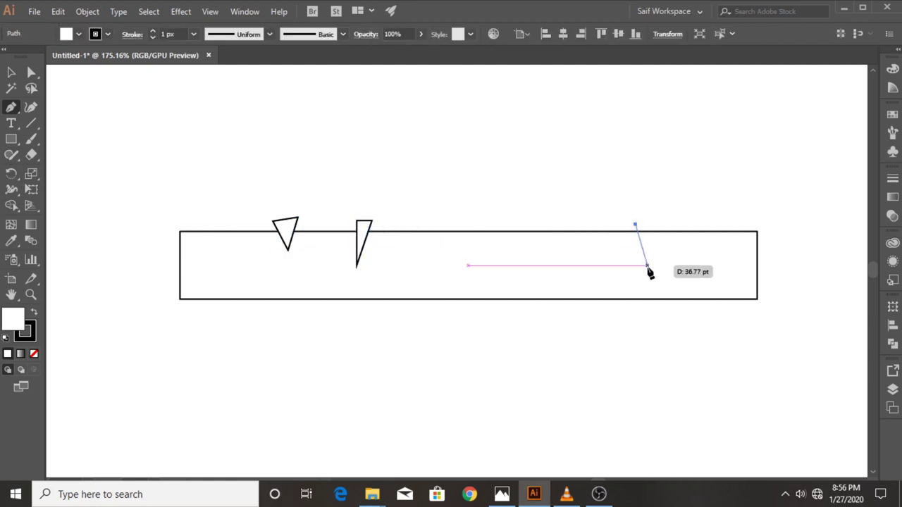
{"action": "left_click", "coordinate": [647, 269]}
{"action": "left_click", "coordinate": [648, 225]}
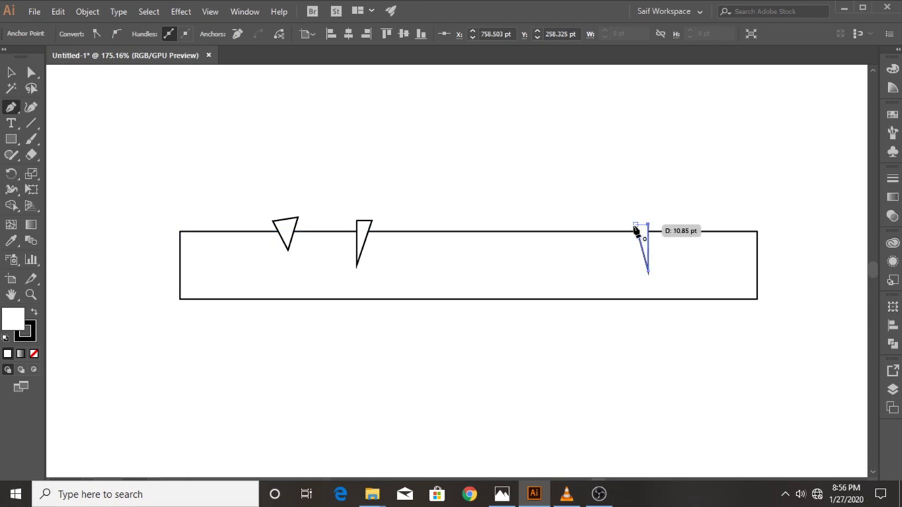
{"action": "left_click", "coordinate": [636, 227]}
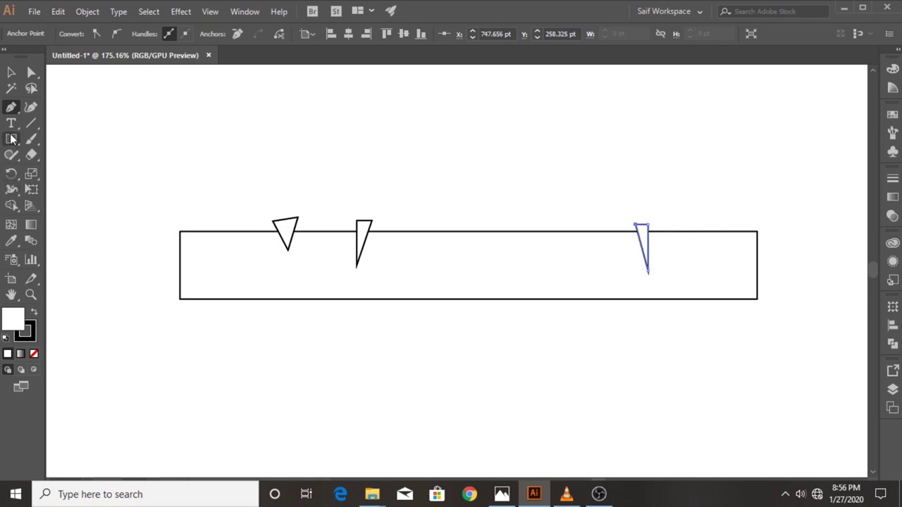
- Subtract the triangles from the rectangle with the Shape Builder to leave V-notches
{"action": "left_click", "coordinate": [11, 73]}
{"action": "left_click_drag", "start_coordinate": [98, 180], "coordinate": [770, 327]}
{"action": "left_click", "coordinate": [12, 205]}
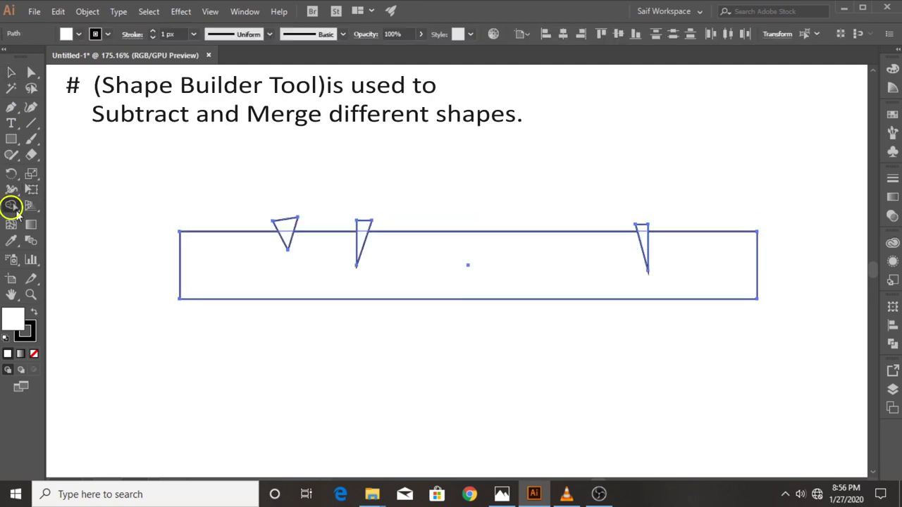
{"action": "left_click_drag", "start_coordinate": [241, 221], "coordinate": [369, 224]}
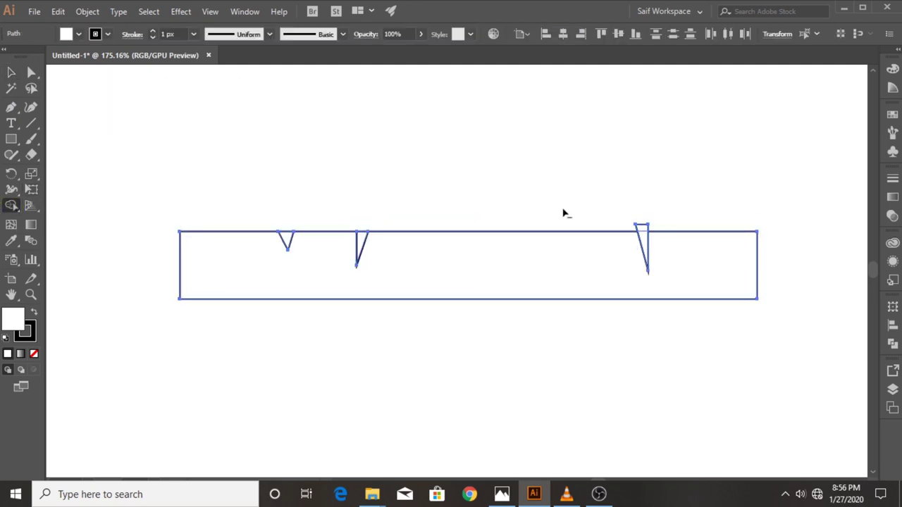
{"action": "left_click", "coordinate": [11, 73]}
{"action": "left_click", "coordinate": [151, 151]}
{"action": "left_click", "coordinate": [204, 276]}
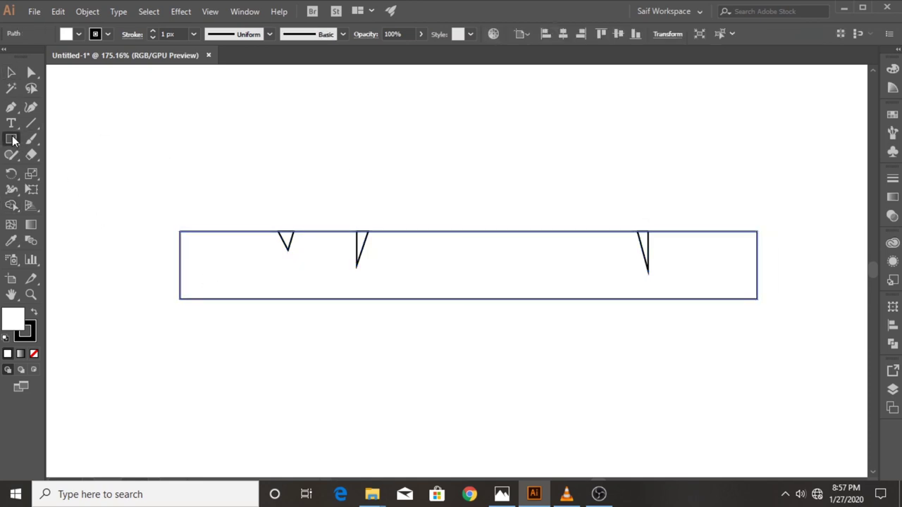
- Draw two matching 24.15 pt circles inside the bar, near its left and right ends
{"action": "left_click_drag", "start_coordinate": [12, 139], "coordinate": [78, 169]}
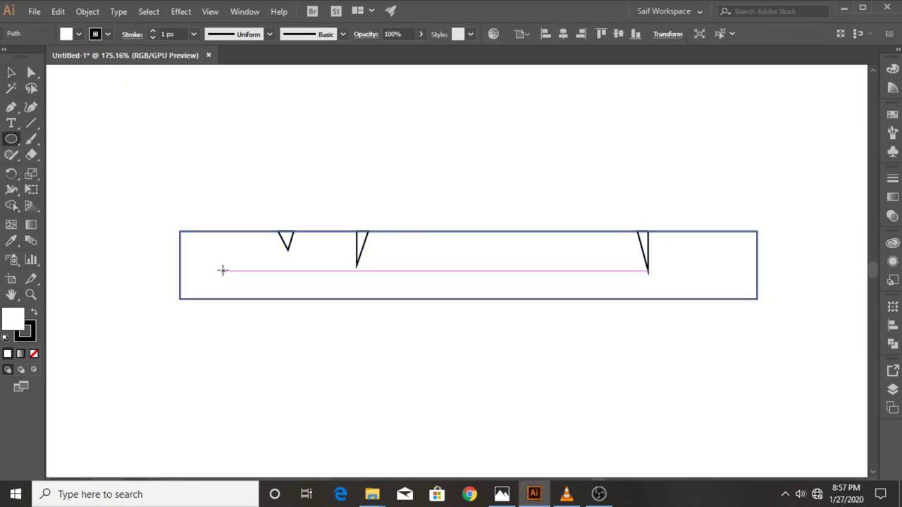
{"action": "left_click_drag", "start_coordinate": [215, 265], "coordinate": [223, 279]}
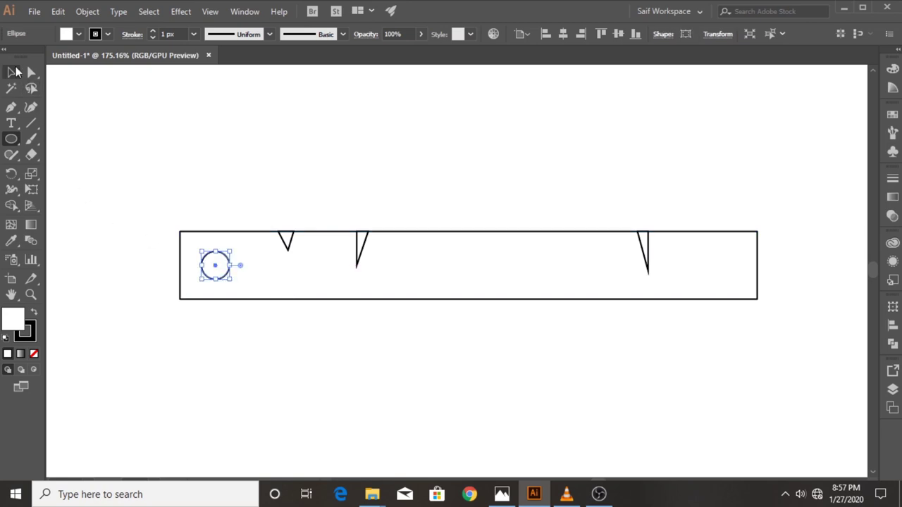
{"action": "left_click", "coordinate": [11, 72]}
{"action": "left_click", "coordinate": [202, 201]}
{"action": "left_click", "coordinate": [11, 140]}
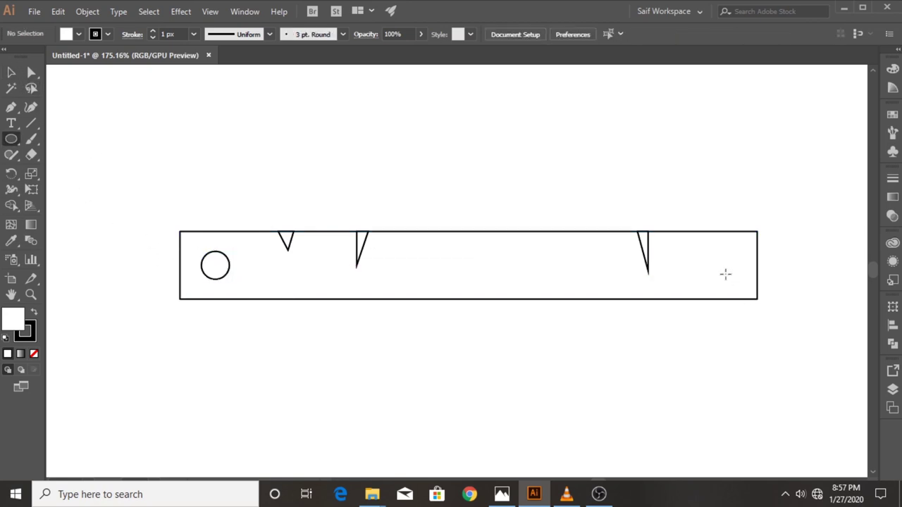
{"action": "left_click_drag", "start_coordinate": [718, 266], "coordinate": [733, 279]}
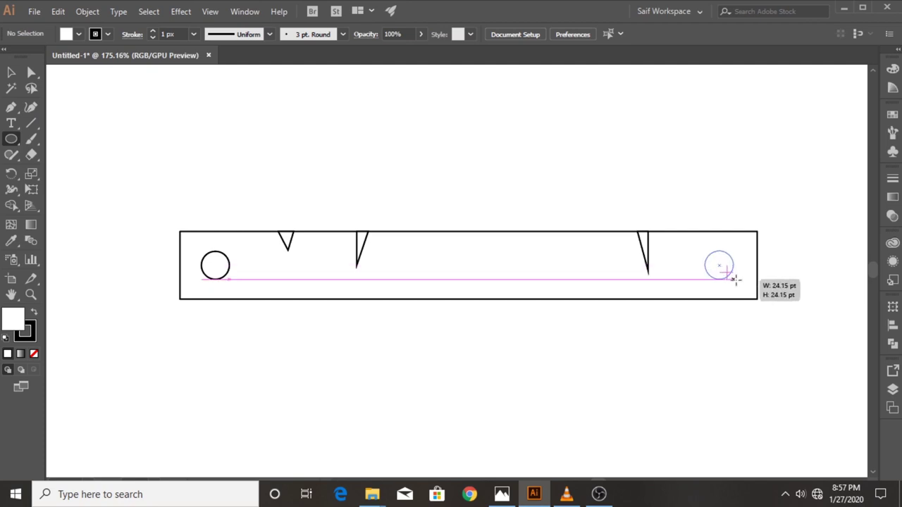
{"action": "left_click", "coordinate": [11, 72]}
{"action": "left_click", "coordinate": [195, 119]}
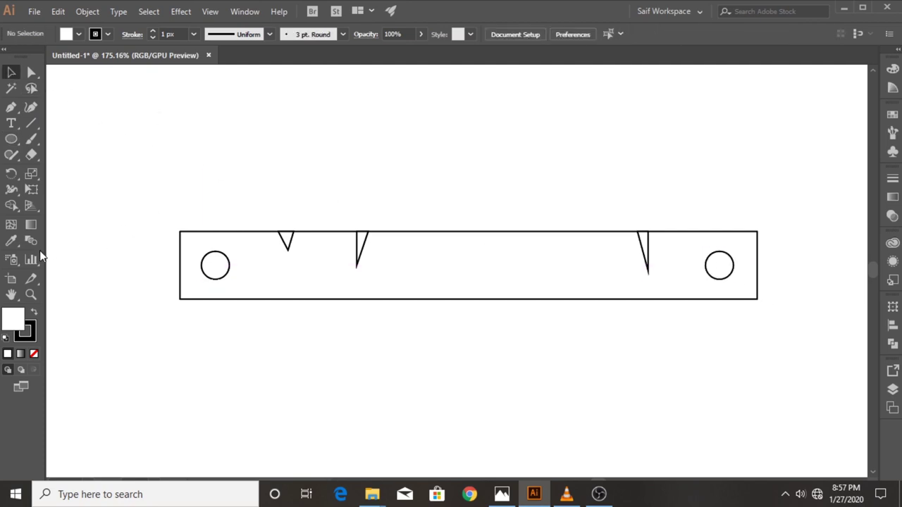
- Draw a rectangle standing on the middle of the bar
{"action": "scroll", "coordinate": [298, 264], "scroll_direction": "down", "scroll_amount": 1}
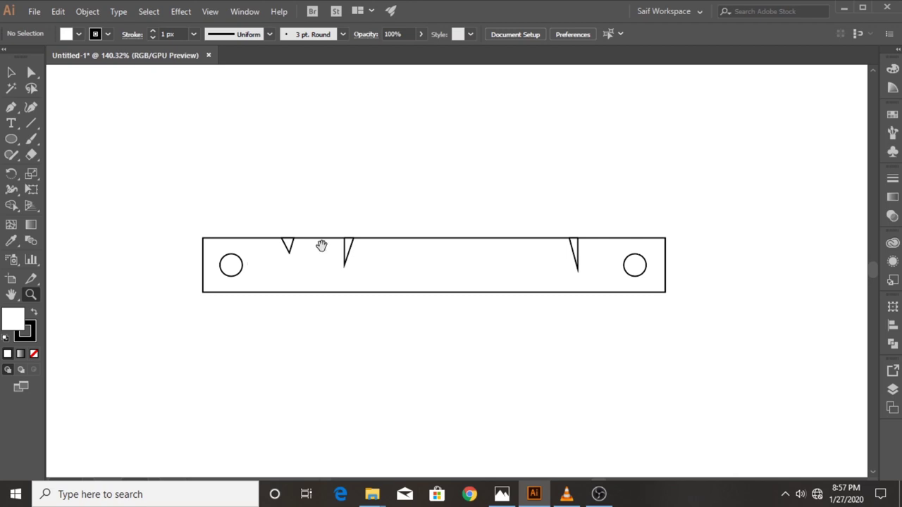
{"action": "scroll", "coordinate": [310, 245], "scroll_direction": "right", "scroll_amount": 1}
{"action": "scroll", "coordinate": [329, 247], "scroll_direction": "up", "scroll_amount": 1}
{"action": "scroll", "coordinate": [329, 246], "scroll_direction": "up", "scroll_amount": 1}
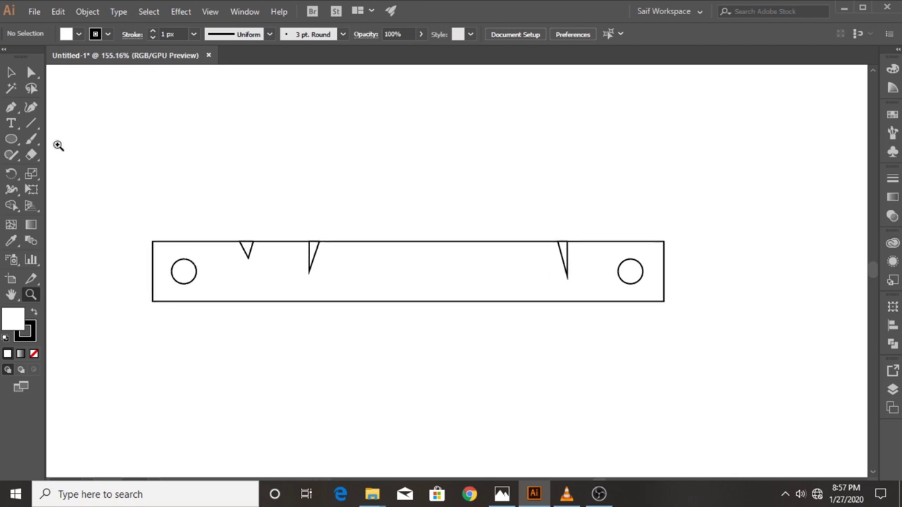
{"action": "left_click", "coordinate": [12, 138]}
{"action": "left_click", "coordinate": [70, 139]}
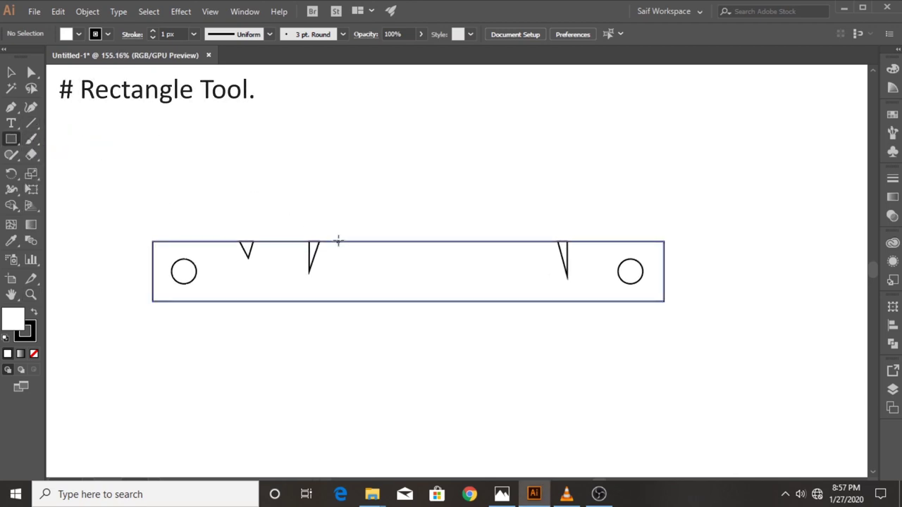
{"action": "mouse_move", "coordinate": [337, 241]}
{"action": "left_mouse_down"}
{"action": "mouse_move", "coordinate": [472, 166]}
{"action": "mouse_move", "coordinate": [472, 156]}
{"action": "left_mouse_up"}
{"action": "left_click", "coordinate": [12, 72]}
{"action": "left_click", "coordinate": [247, 201]}
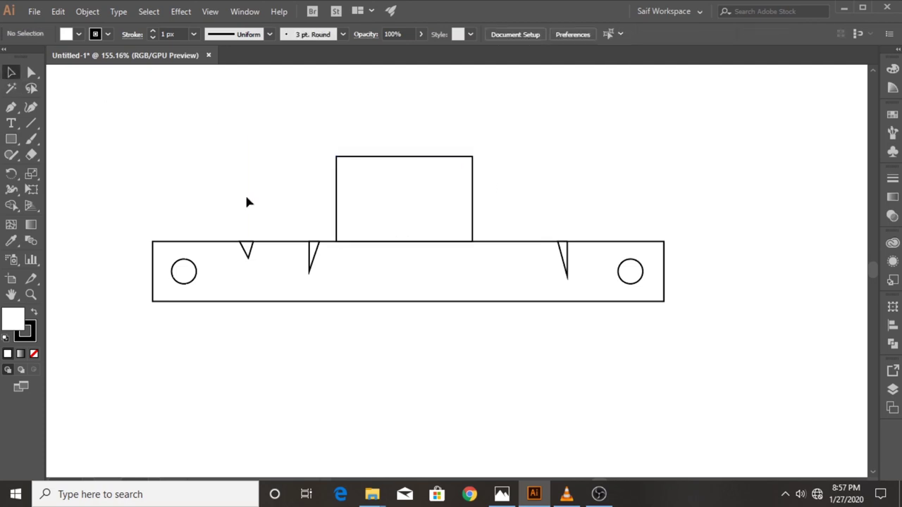
{"action": "left_click_drag", "start_coordinate": [402, 186], "coordinate": [406, 186]}
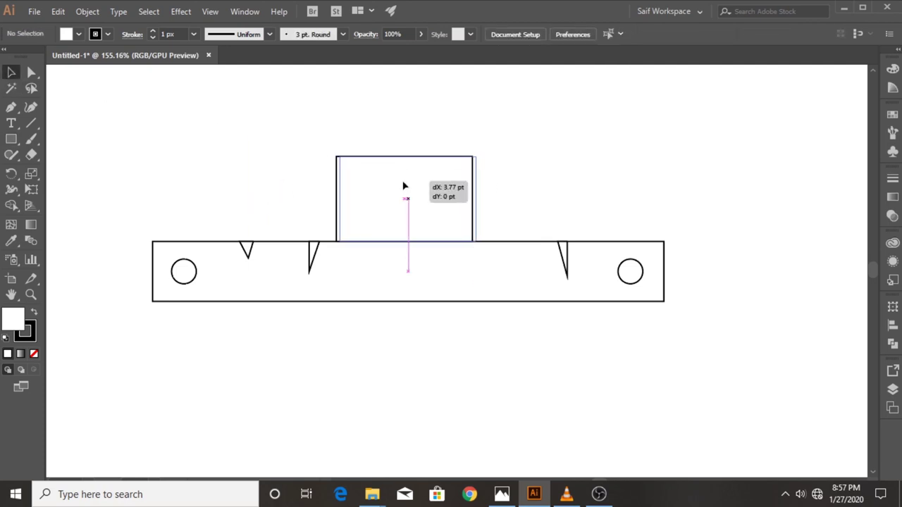
- Round the rectangle's two top corners fully into a semicircular dome
{"action": "mouse_move", "coordinate": [225, 111]}
{"action": "left_mouse_down"}
{"action": "mouse_move", "coordinate": [494, 188]}
{"action": "mouse_move", "coordinate": [412, 247]}
{"action": "left_mouse_up"}
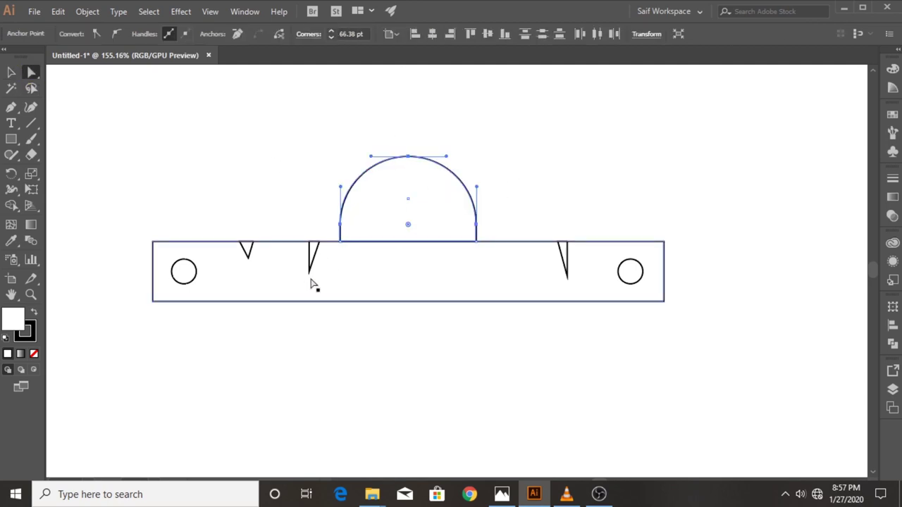
{"action": "left_click", "coordinate": [11, 72]}
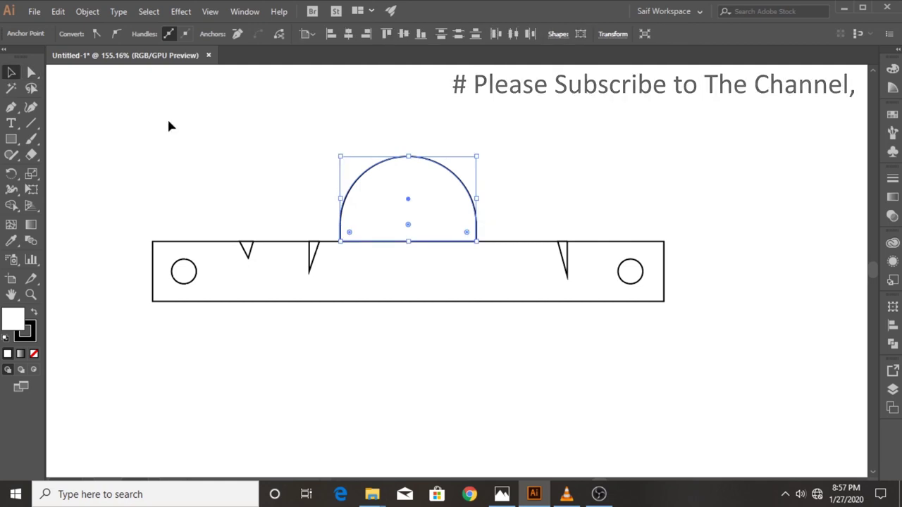
{"action": "left_click", "coordinate": [183, 130]}
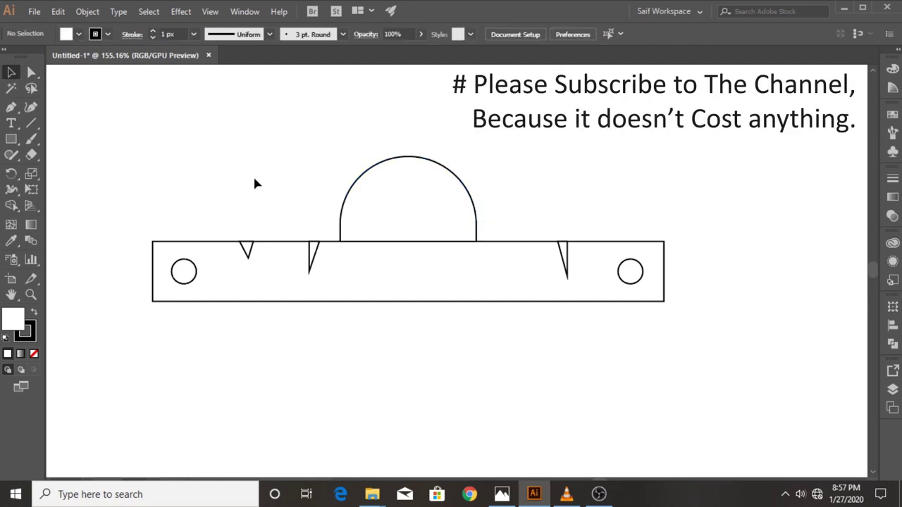
{"action": "left_click", "coordinate": [30, 295]}
{"action": "mouse_move", "coordinate": [332, 231]}
{"action": "left_mouse_down"}
{"action": "mouse_move", "coordinate": [364, 206]}
{"action": "mouse_move", "coordinate": [342, 257]}
{"action": "mouse_move", "coordinate": [388, 255]}
{"action": "left_mouse_up"}
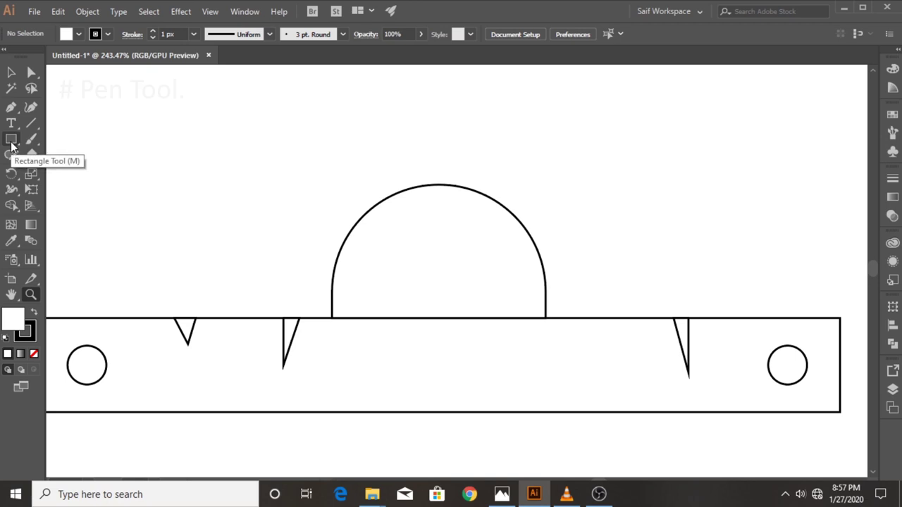
- Draw a horizontal Pen path left of the dome that ends in a short hook
{"action": "left_click", "coordinate": [12, 107]}
{"action": "left_click", "coordinate": [149, 181]}
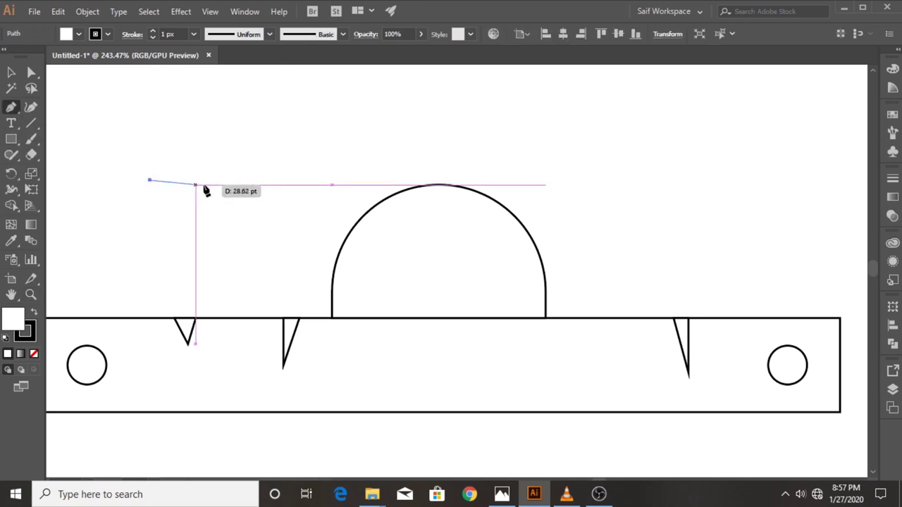
{"action": "left_click", "coordinate": [256, 180]}
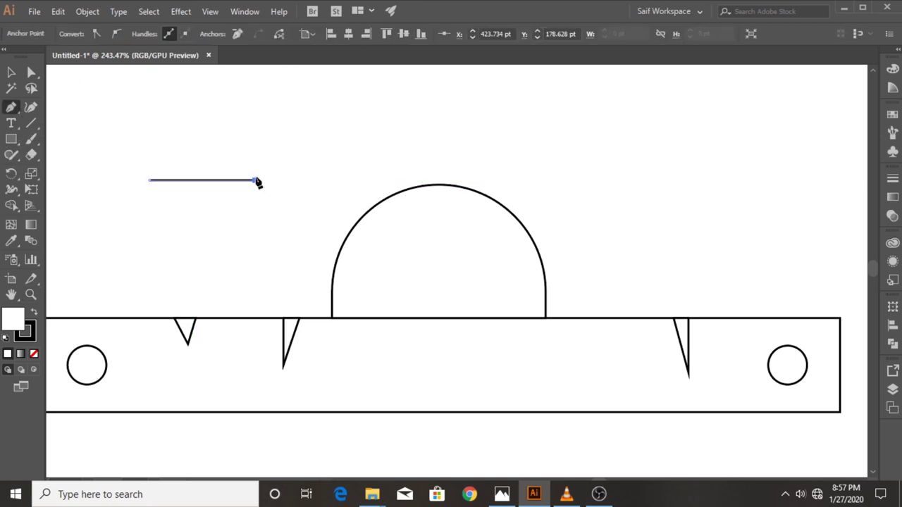
{"action": "left_click", "coordinate": [255, 149]}
{"action": "left_click", "coordinate": [225, 164]}
{"action": "left_click", "coordinate": [12, 73]}
{"action": "left_click", "coordinate": [139, 102]}
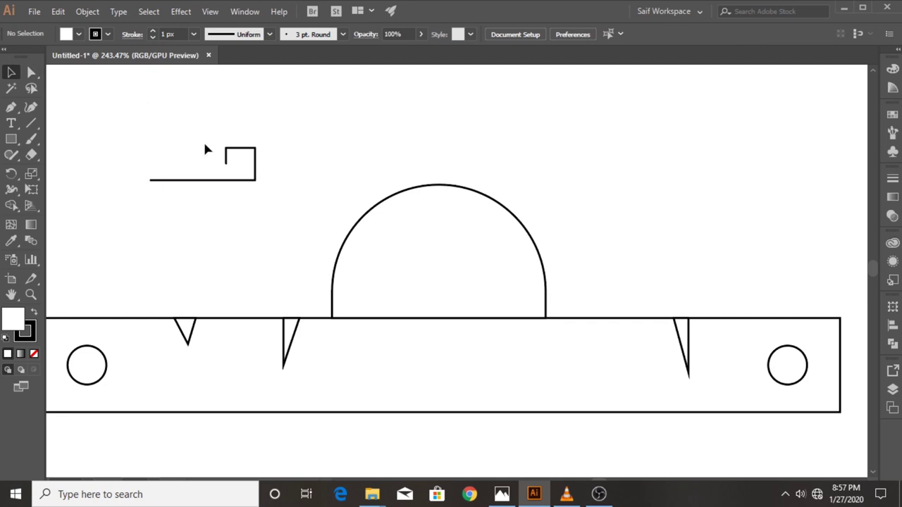
- Round the hook's corners with live-corner widgets into a curl
{"action": "mouse_move", "coordinate": [206, 149]}
{"action": "left_mouse_down"}
{"action": "mouse_move", "coordinate": [262, 190]}
{"action": "mouse_move", "coordinate": [203, 137]}
{"action": "left_mouse_up"}
{"action": "left_click", "coordinate": [31, 73]}
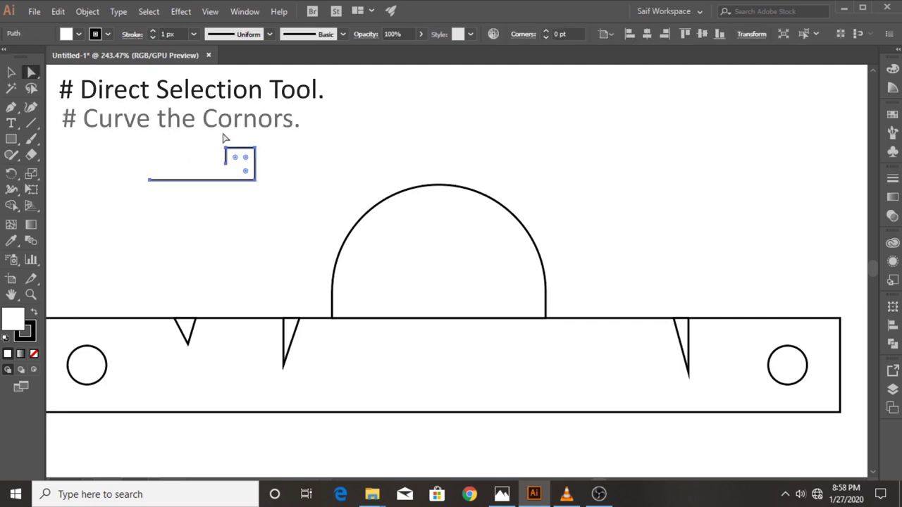
{"action": "left_click_drag", "start_coordinate": [247, 172], "coordinate": [220, 177]}
{"action": "left_click", "coordinate": [11, 72]}
{"action": "left_click", "coordinate": [121, 98]}
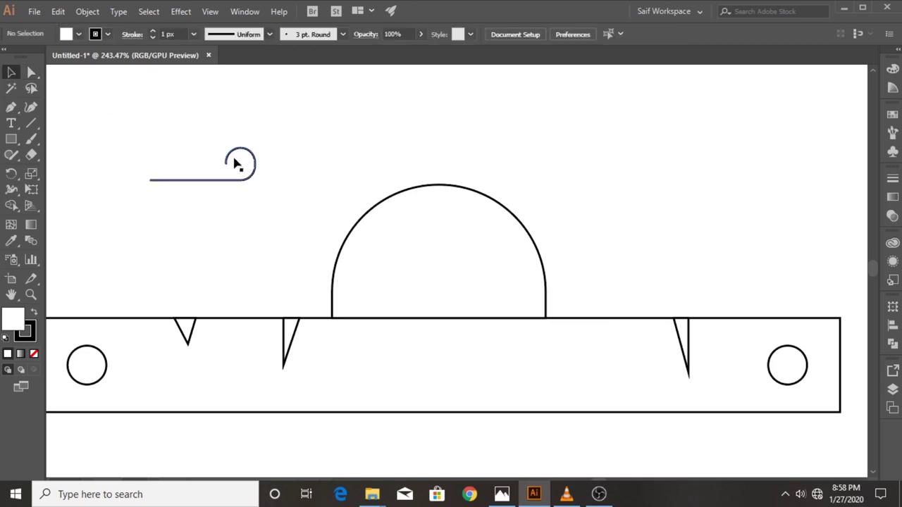
- Change the curled line's stroke weight from 8 px to 6 px, settling on 4 px
{"action": "left_click", "coordinate": [193, 34]}
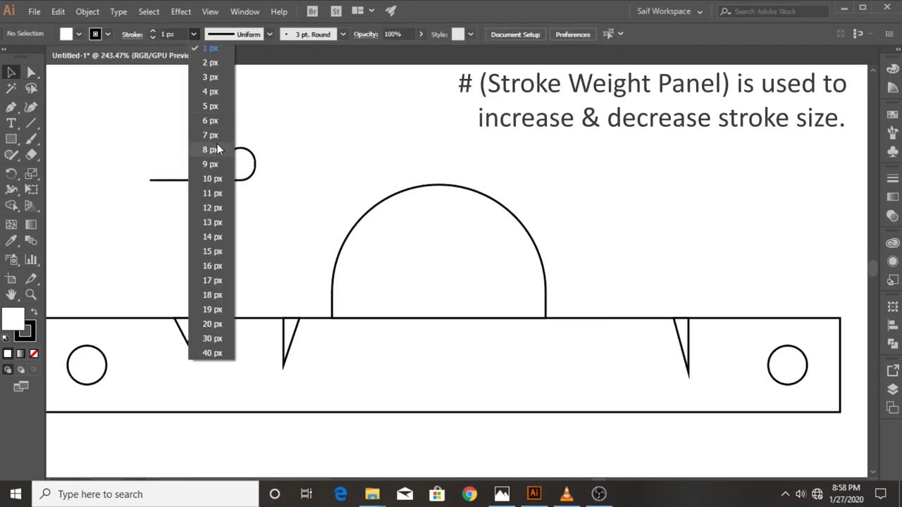
{"action": "left_click", "coordinate": [212, 150]}
{"action": "left_click", "coordinate": [227, 154]}
{"action": "left_click", "coordinate": [194, 34]}
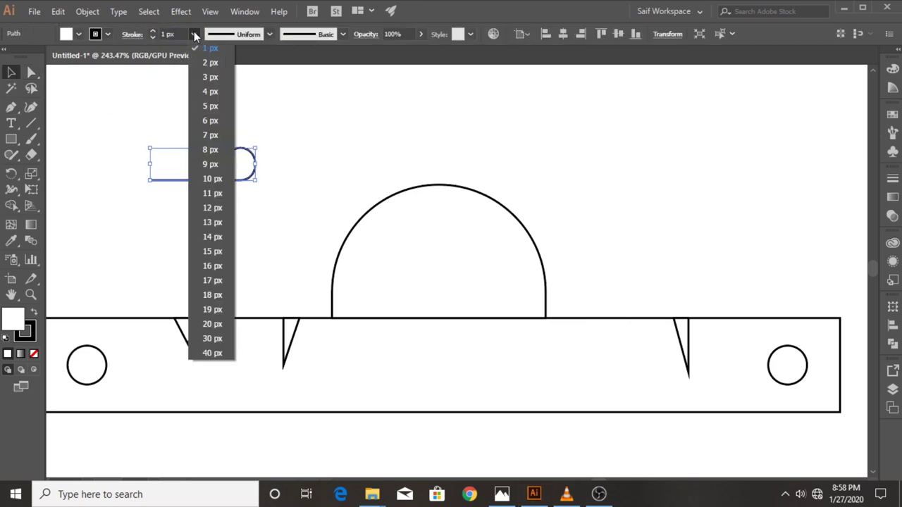
{"action": "left_click", "coordinate": [210, 150]}
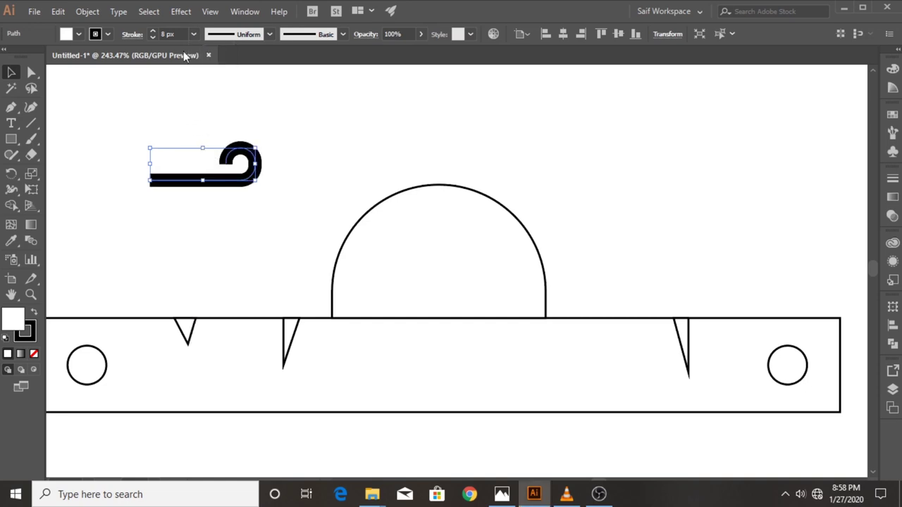
{"action": "left_click", "coordinate": [194, 34]}
{"action": "left_click", "coordinate": [205, 122]}
{"action": "left_click", "coordinate": [132, 34]}
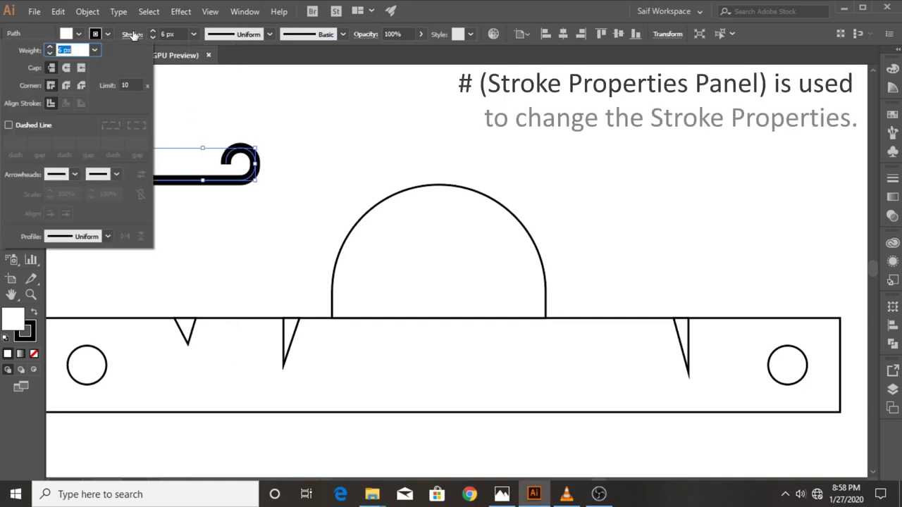
{"action": "left_click", "coordinate": [194, 34]}
{"action": "left_click", "coordinate": [211, 94]}
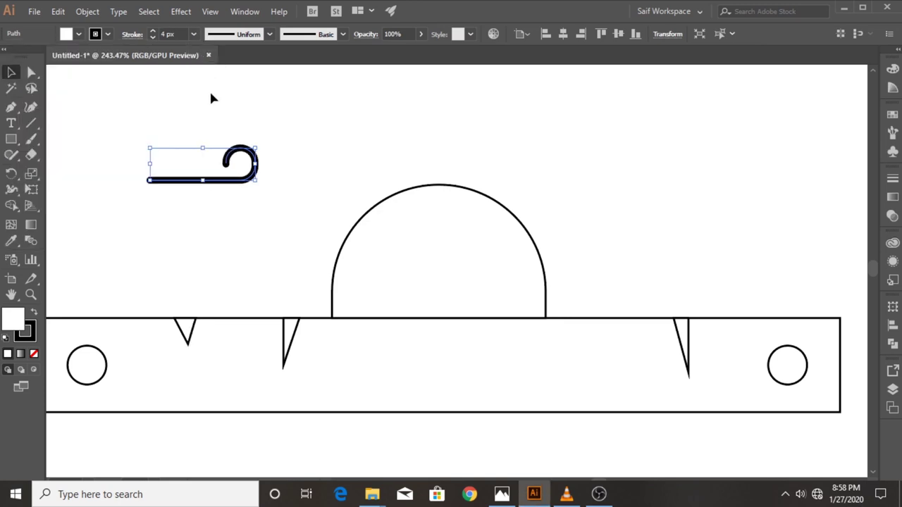
{"action": "left_click", "coordinate": [226, 160]}
- Reflect a vertical copy of the hook and place it facing the original
{"action": "right_click", "coordinate": [227, 159]}
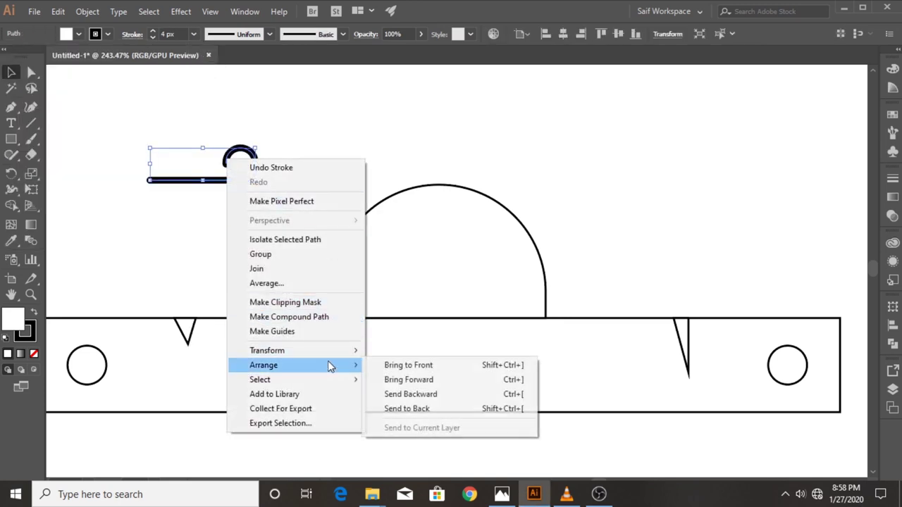
{"action": "mouse_move", "coordinate": [267, 350]}
{"action": "left_click", "coordinate": [399, 398]}
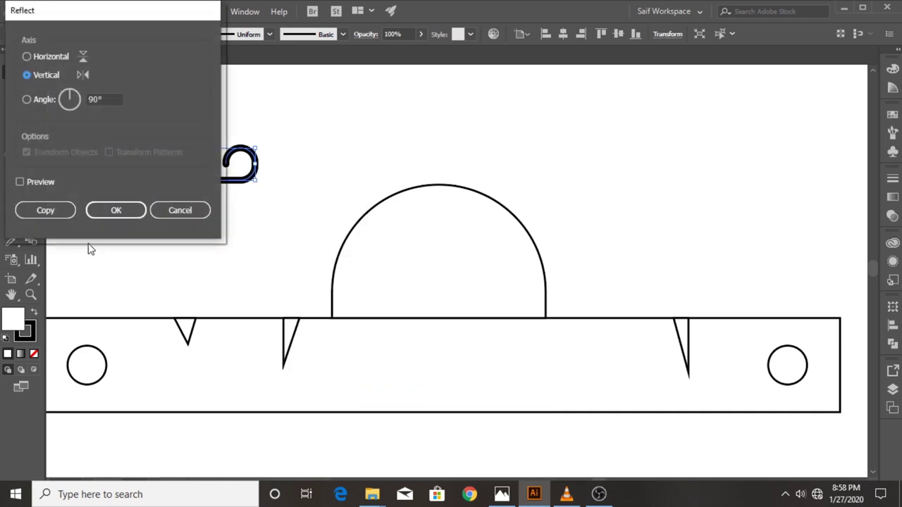
{"action": "left_click", "coordinate": [44, 208]}
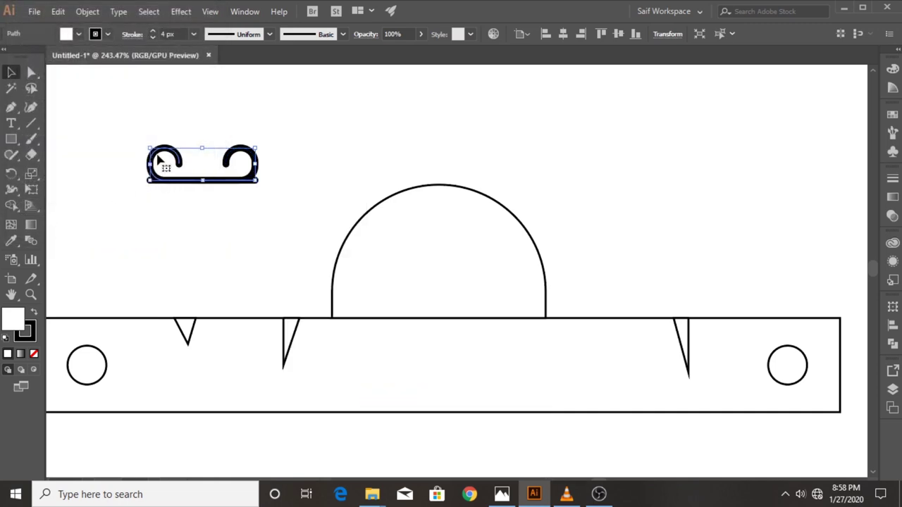
{"action": "left_click_drag", "start_coordinate": [159, 160], "coordinate": [308, 161]}
{"action": "left_click", "coordinate": [222, 122]}
{"action": "mouse_move", "coordinate": [204, 123]}
{"action": "left_mouse_down"}
{"action": "mouse_move", "coordinate": [308, 159]}
{"action": "mouse_move", "coordinate": [322, 181]}
{"action": "left_mouse_up"}
{"action": "left_click", "coordinate": [224, 225]}
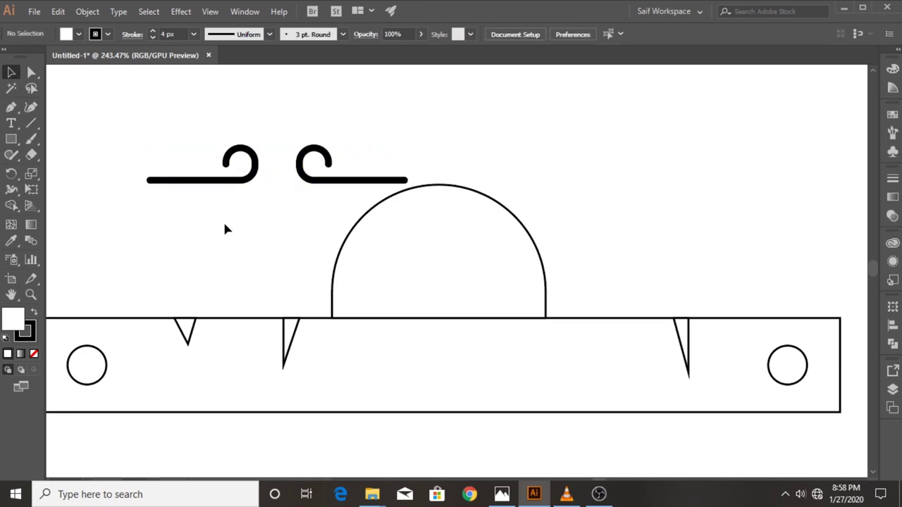
{"action": "mouse_move", "coordinate": [193, 115]}
{"action": "left_mouse_down"}
{"action": "mouse_move", "coordinate": [316, 167]}
{"action": "mouse_move", "coordinate": [227, 162]}
{"action": "left_mouse_up"}
{"action": "left_click", "coordinate": [270, 255]}
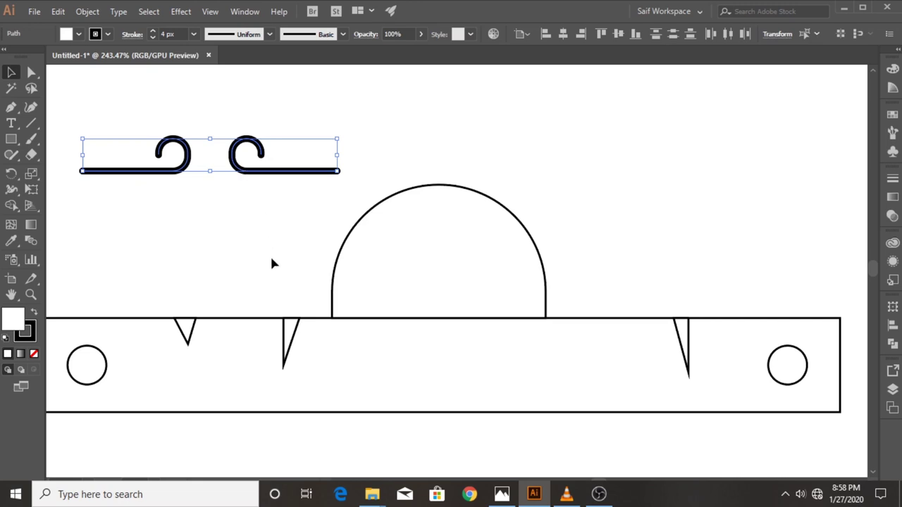
- Merge the dome and base rectangle into one shape with the Shape Builder
{"action": "left_click", "coordinate": [11, 139]}
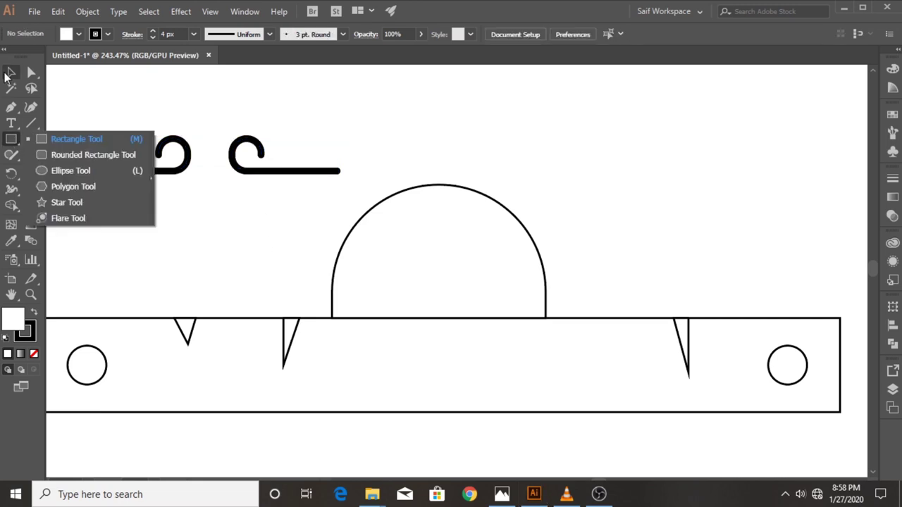
{"action": "left_click", "coordinate": [7, 74]}
{"action": "left_click_drag", "start_coordinate": [364, 315], "coordinate": [373, 337]}
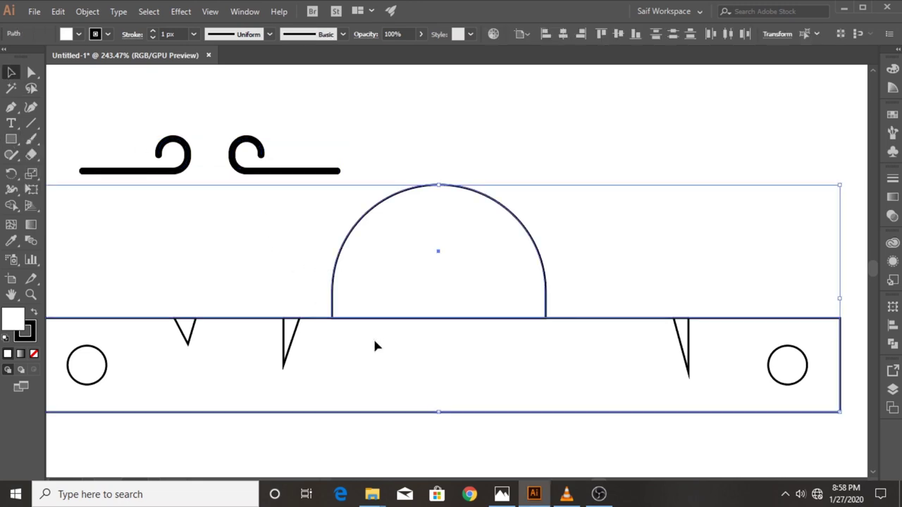
{"action": "left_click", "coordinate": [11, 205]}
{"action": "left_click_drag", "start_coordinate": [400, 275], "coordinate": [403, 336]}
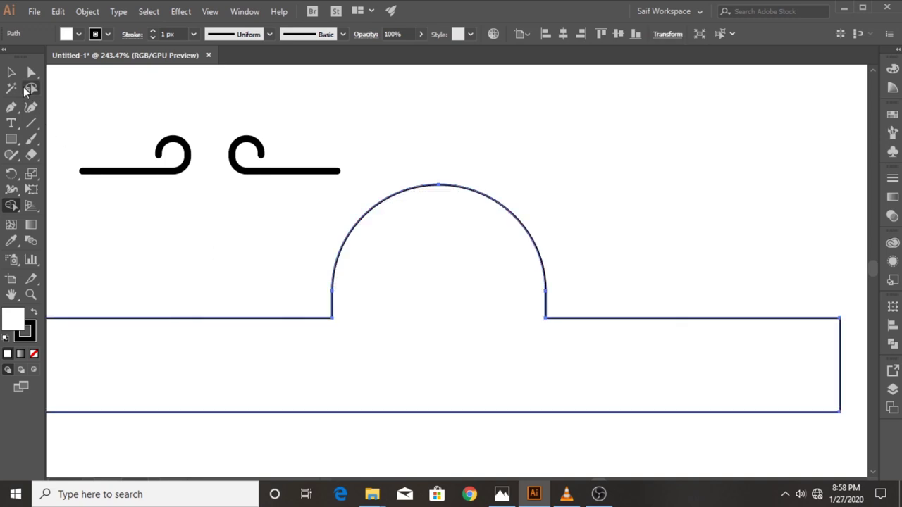
{"action": "left_click", "coordinate": [10, 72]}
{"action": "left_click", "coordinate": [442, 347]}
{"action": "right_click", "coordinate": [443, 347]}
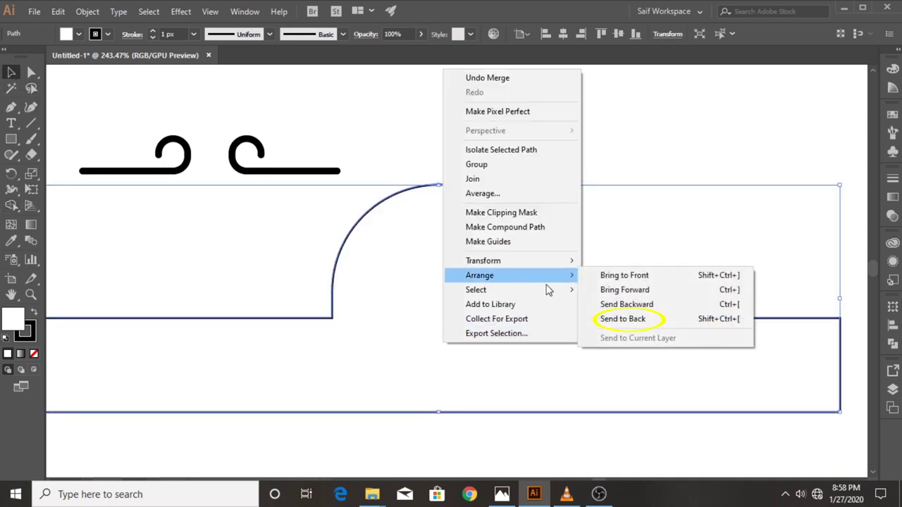
- Send the merged shape to back and add a -5 pt Offset Path outline inside it
{"action": "left_click", "coordinate": [612, 318]}
{"action": "left_click", "coordinate": [260, 265]}
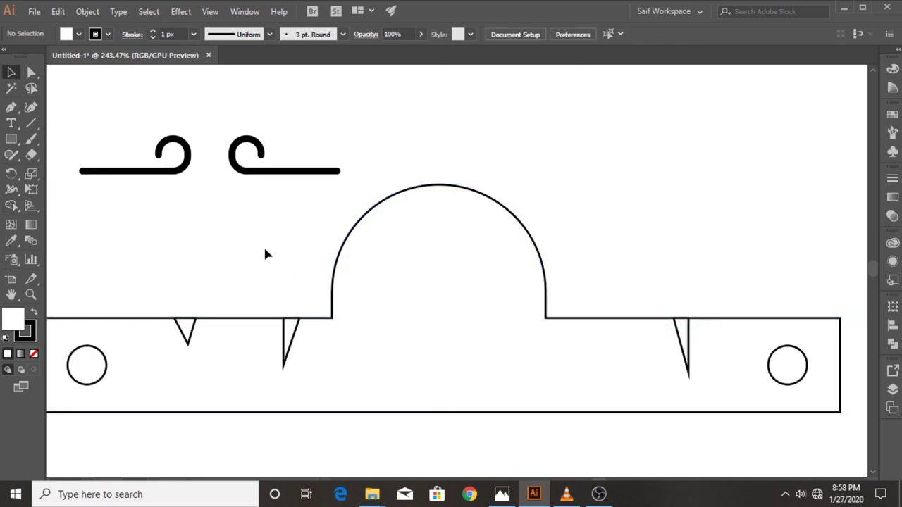
{"action": "left_click", "coordinate": [418, 367]}
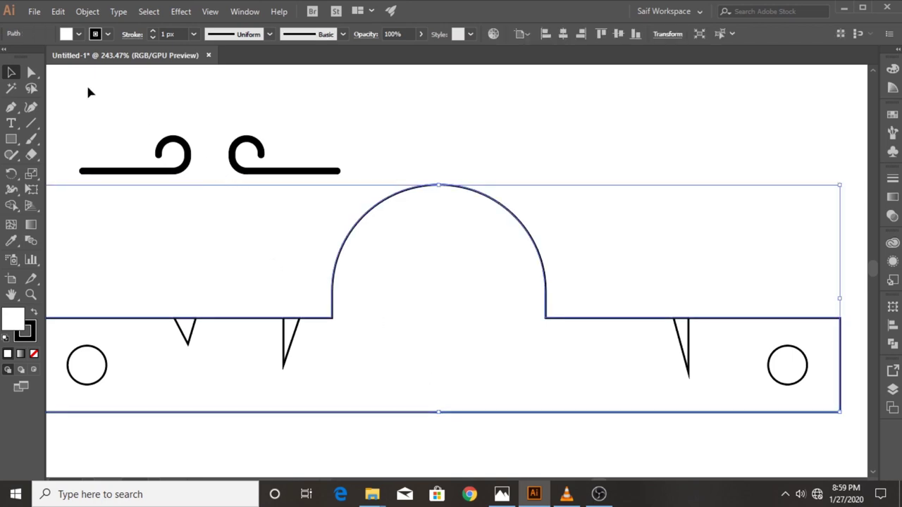
{"action": "left_click", "coordinate": [85, 12]}
{"action": "mouse_move", "coordinate": [136, 294]}
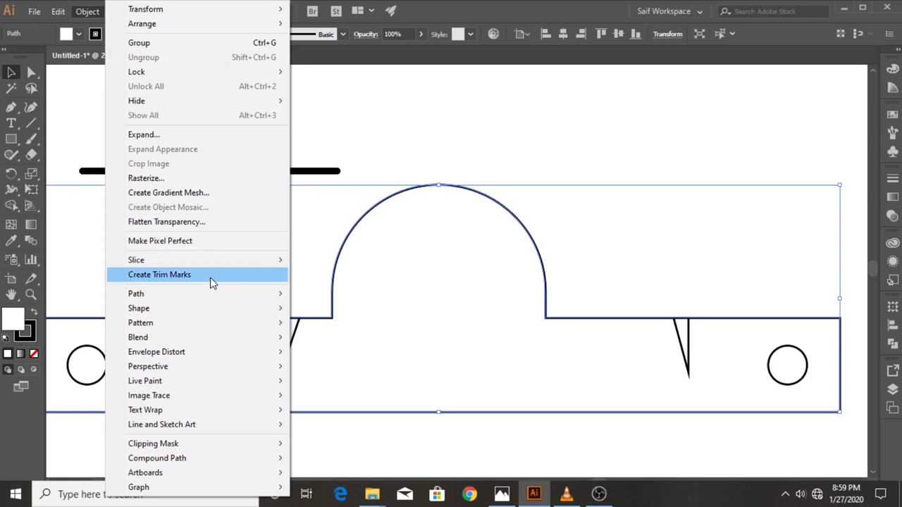
{"action": "left_click", "coordinate": [330, 342]}
{"action": "type", "text": "-10"}
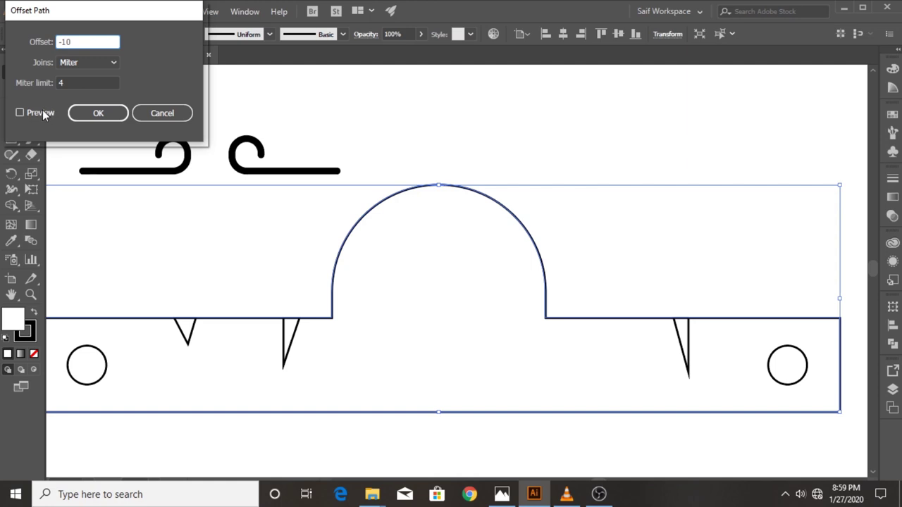
{"action": "left_click", "coordinate": [44, 114]}
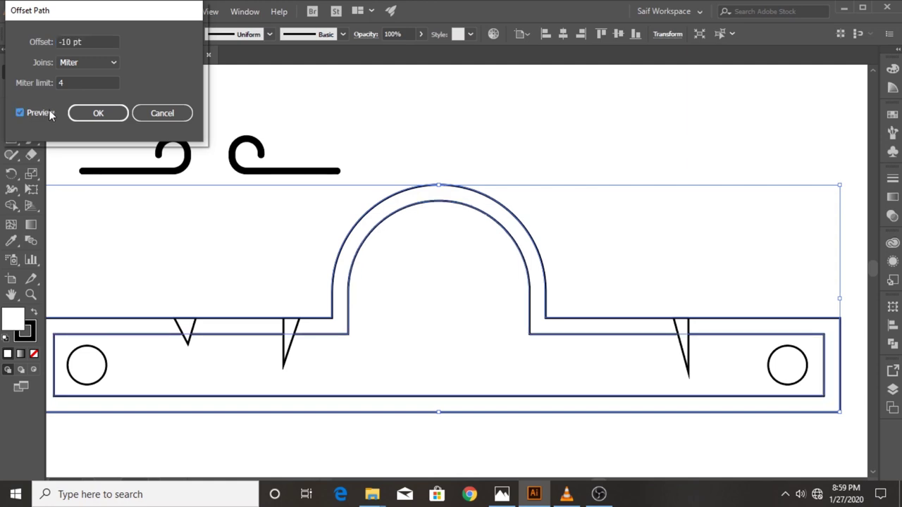
{"action": "left_click", "coordinate": [95, 42]}
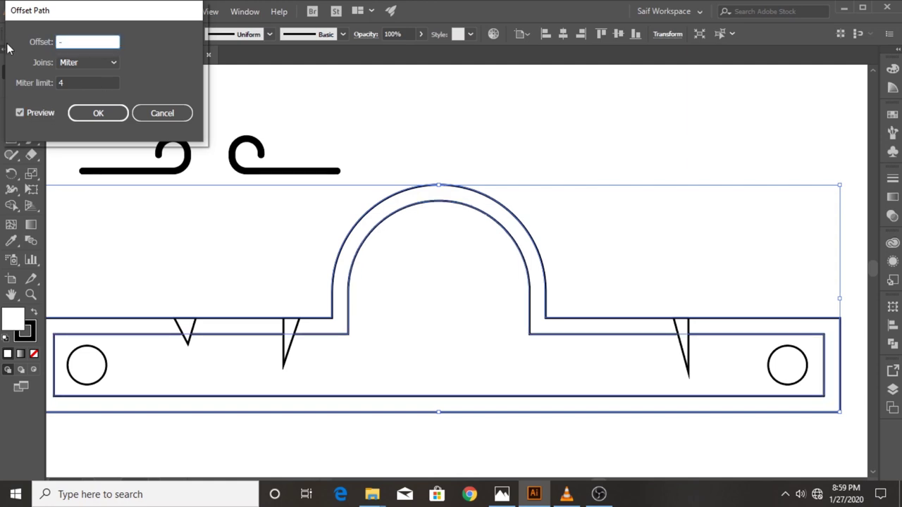
{"action": "type", "text": "5"}
{"action": "left_click", "coordinate": [28, 111]}
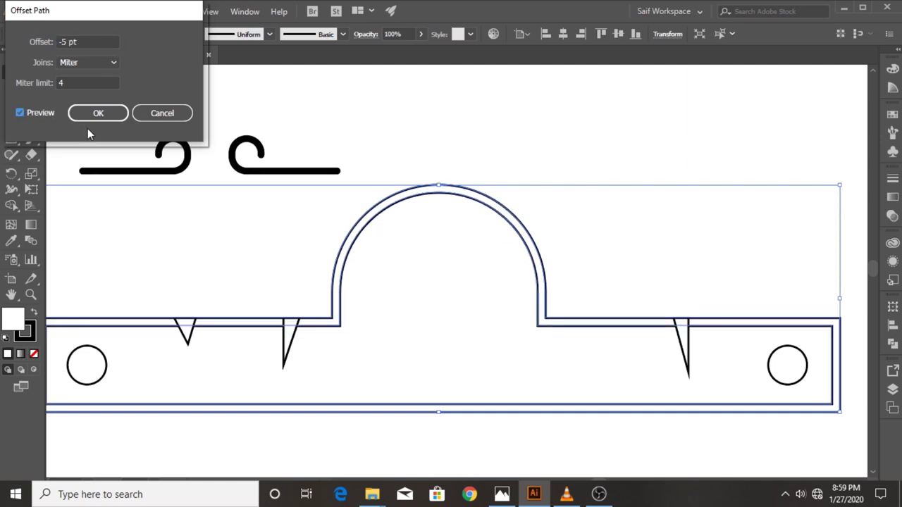
{"action": "left_click", "coordinate": [105, 117]}
{"action": "left_click", "coordinate": [186, 214]}
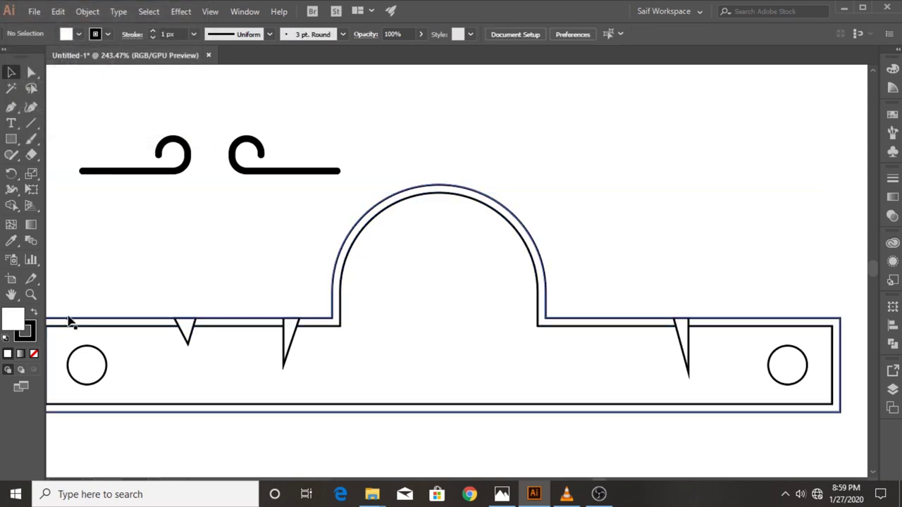
- Remove the closed tips of the middle and right wedges from the inner outline with Shape Builder
{"action": "left_click", "coordinate": [31, 295]}
{"action": "left_click_drag", "start_coordinate": [264, 331], "coordinate": [189, 319]}
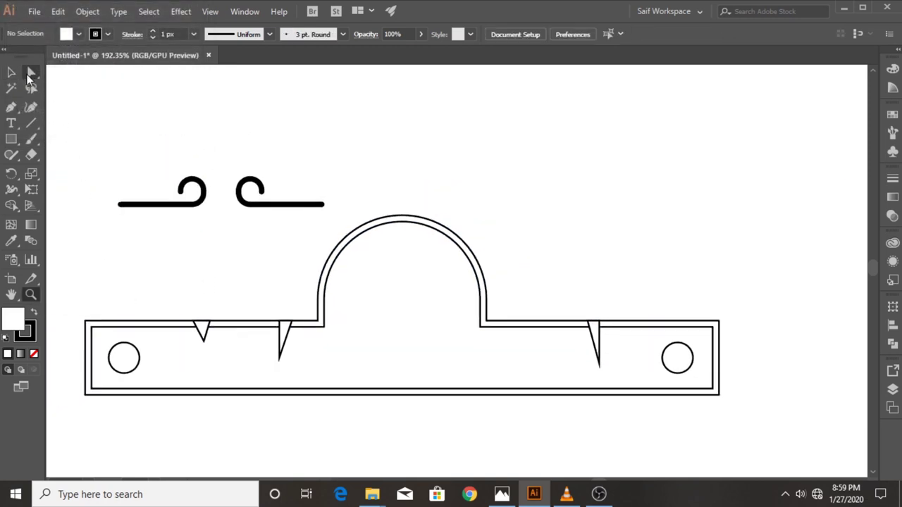
{"action": "left_click", "coordinate": [12, 72]}
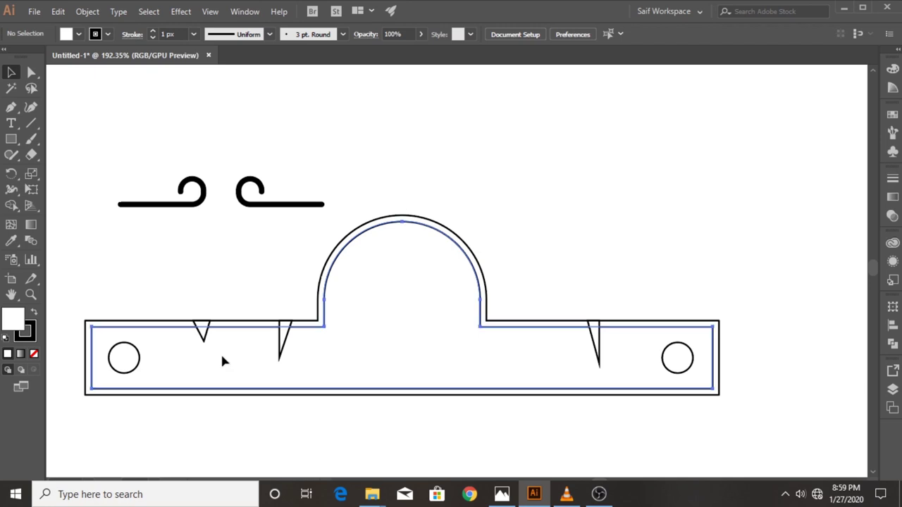
{"action": "left_click", "coordinate": [204, 341]}
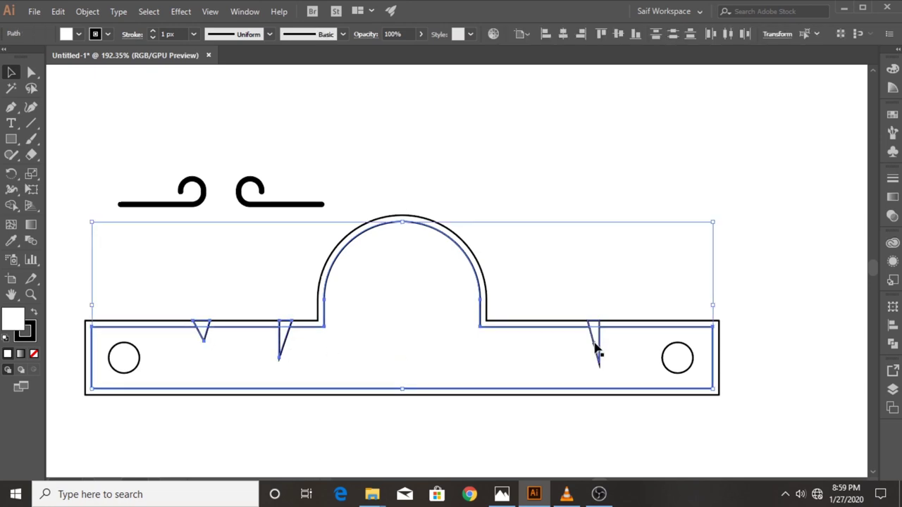
{"action": "left_click", "coordinate": [11, 205]}
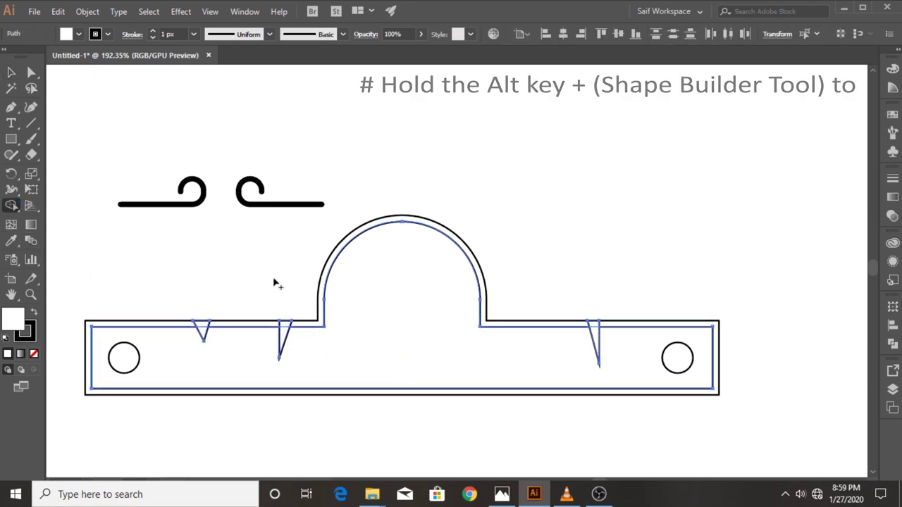
{"action": "left_click", "coordinate": [287, 329], "text": "alt"}
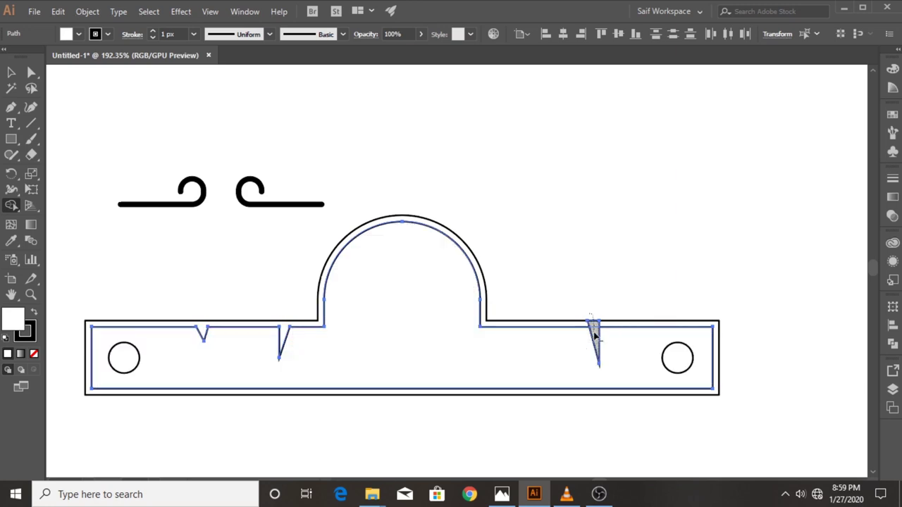
{"action": "left_click", "coordinate": [593, 335], "text": "alt"}
{"action": "left_click", "coordinate": [11, 71]}
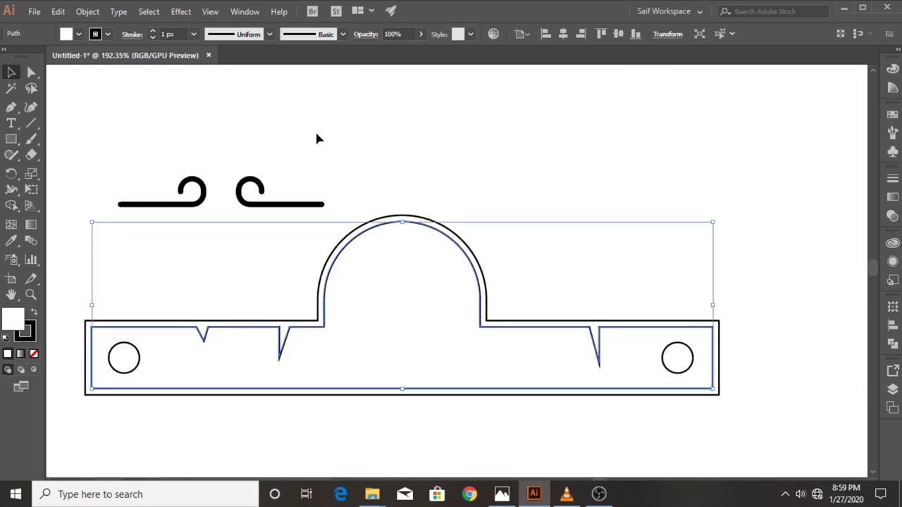
{"action": "left_click", "coordinate": [363, 139]}
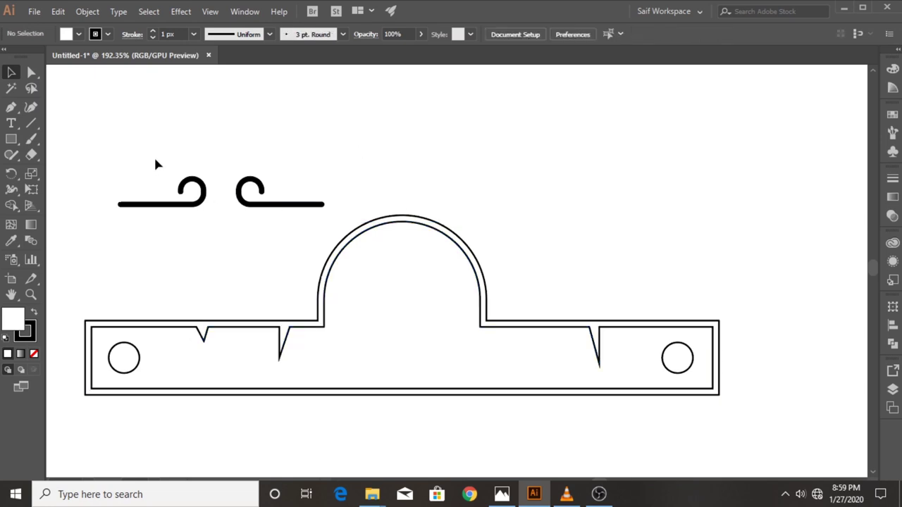
- Move both curled hooks into the dome, scale them to its base width and nudge them up
{"action": "mouse_move", "coordinate": [254, 201]}
{"action": "left_mouse_down"}
{"action": "mouse_move", "coordinate": [248, 212]}
{"action": "mouse_move", "coordinate": [440, 293]}
{"action": "left_mouse_up"}
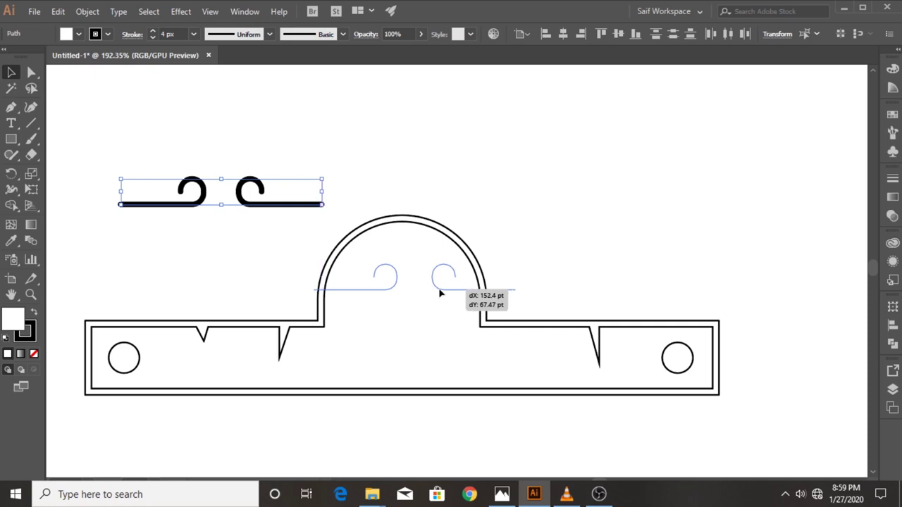
{"action": "left_click_drag", "start_coordinate": [441, 293], "coordinate": [448, 296]}
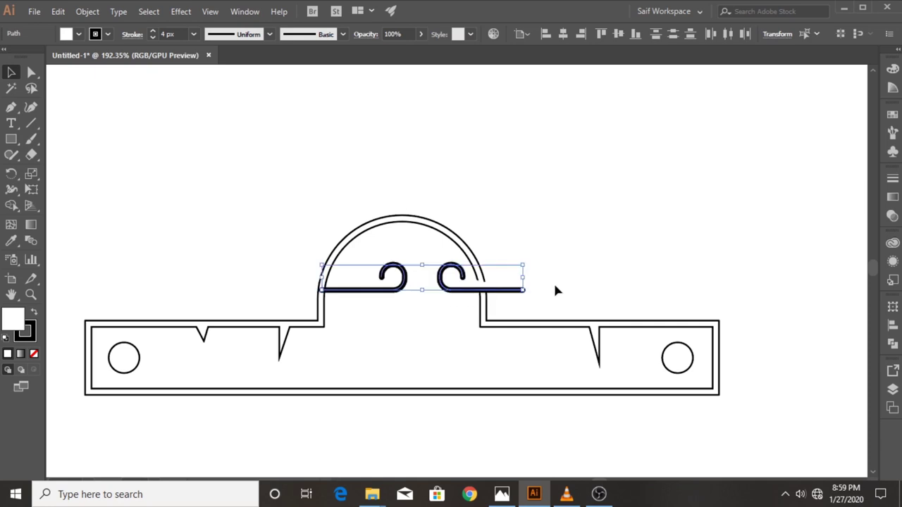
{"action": "mouse_move", "coordinate": [522, 265]}
{"action": "left_mouse_down"}
{"action": "mouse_move", "coordinate": [492, 275]}
{"action": "mouse_move", "coordinate": [507, 272]}
{"action": "left_mouse_up"}
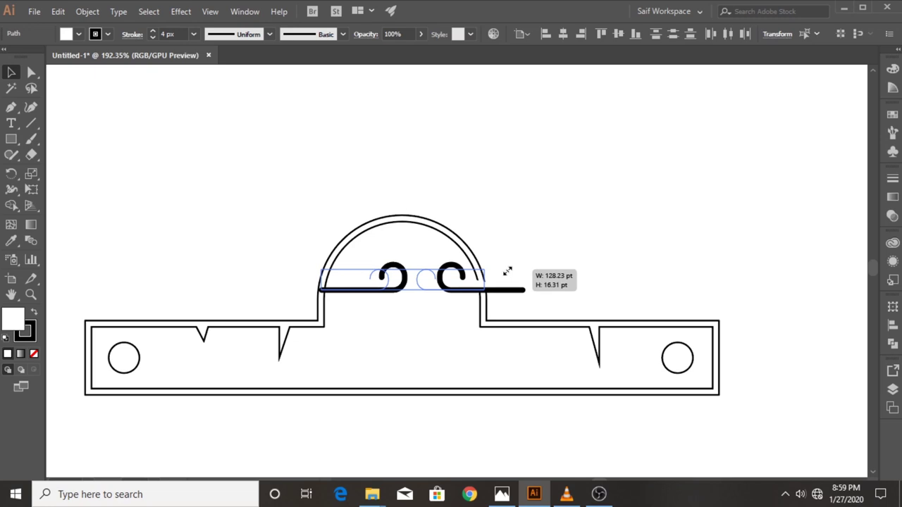
{"action": "left_click_drag", "start_coordinate": [507, 271], "coordinate": [502, 267]}
{"action": "left_click_drag", "start_coordinate": [437, 289], "coordinate": [427, 291]}
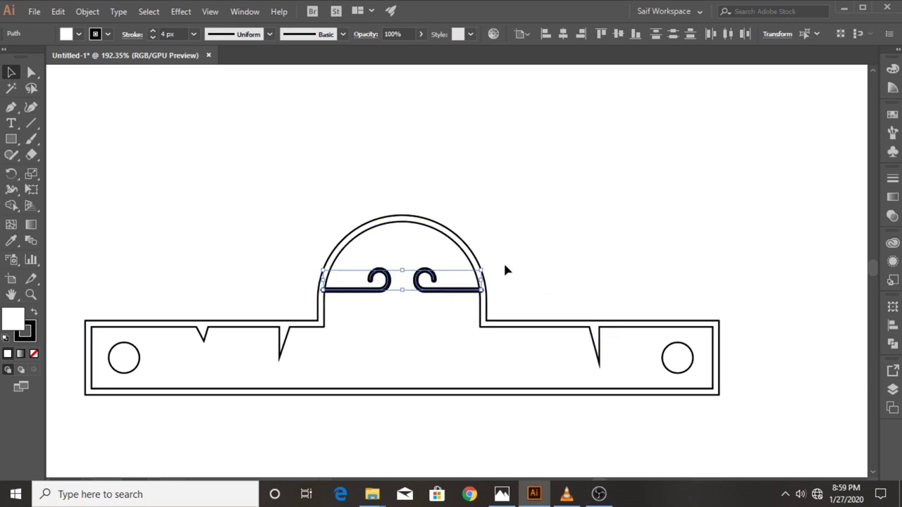
{"action": "left_click", "coordinate": [462, 181]}
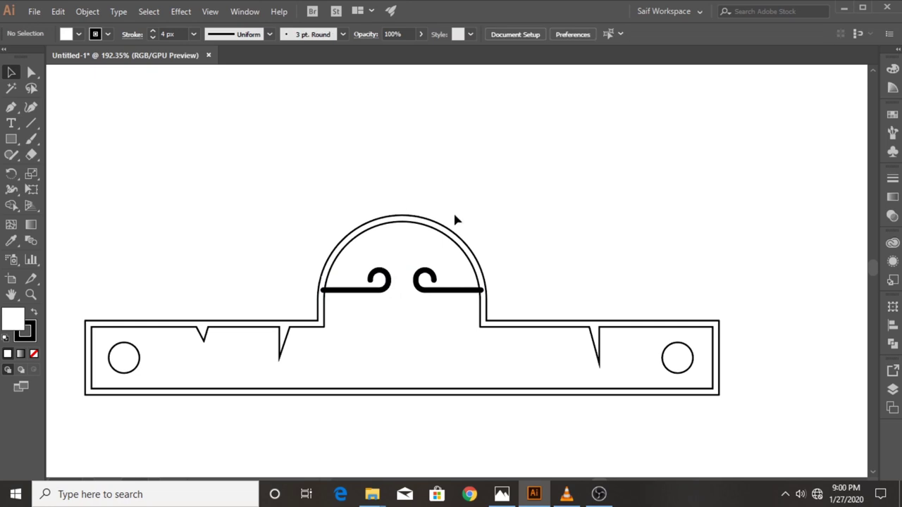
{"action": "left_click", "coordinate": [390, 286]}
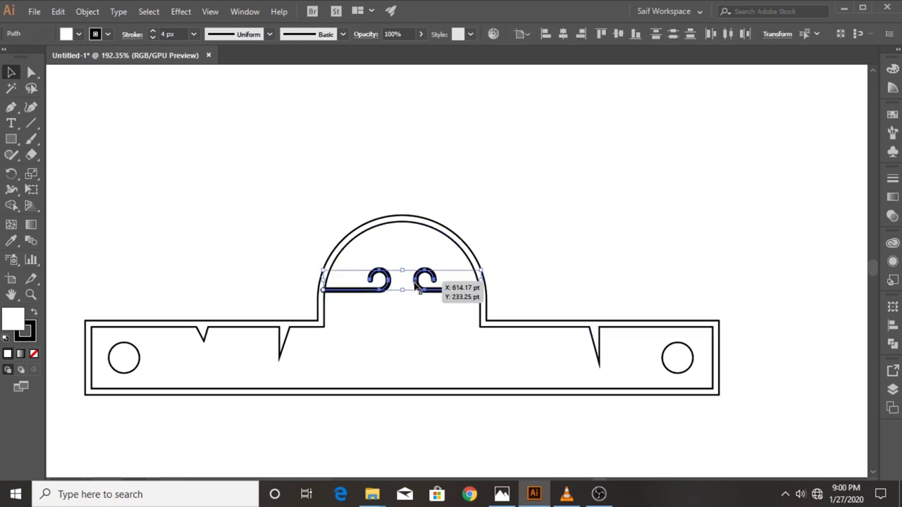
{"action": "key", "text": "Up"}
{"action": "key", "text": "Up"}
{"action": "key", "text": "Up"}
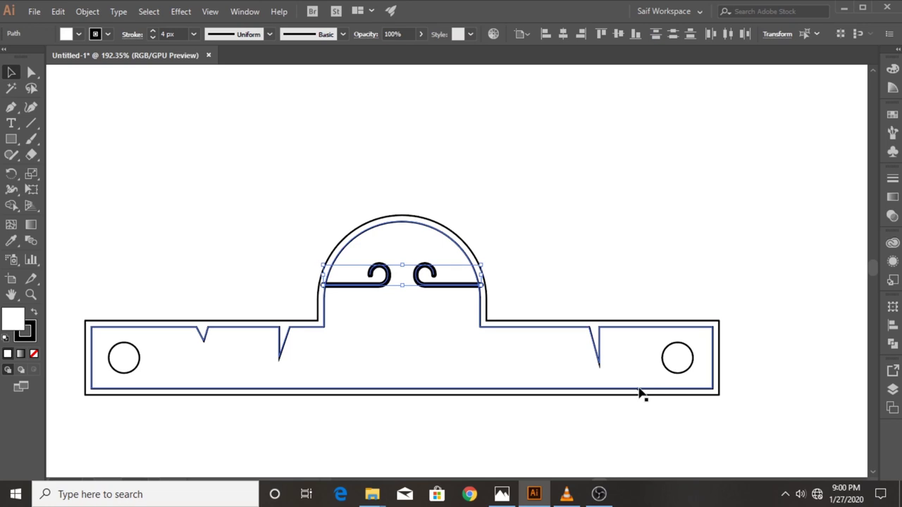
{"action": "left_click", "coordinate": [282, 205]}
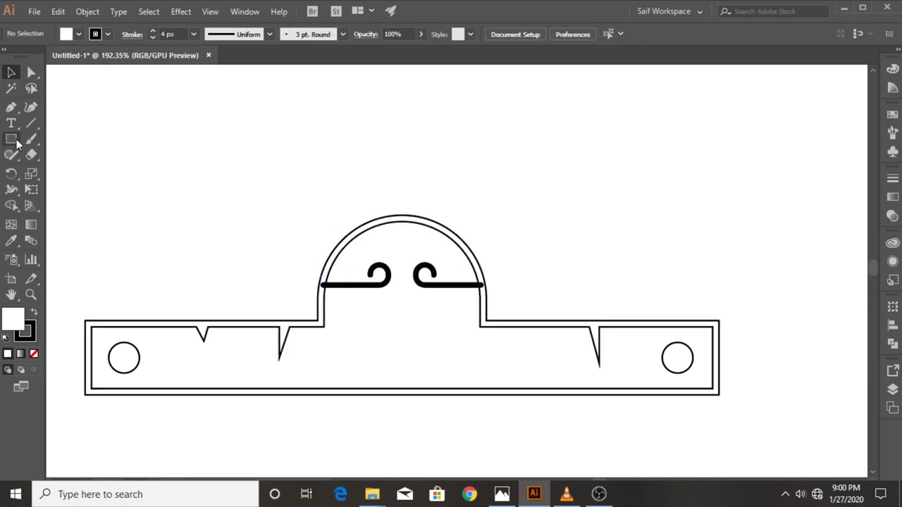
- Draw a wide rectangle below the hooks and fully round its corners into a capsule
{"action": "left_click_drag", "start_coordinate": [17, 142], "coordinate": [42, 139]}
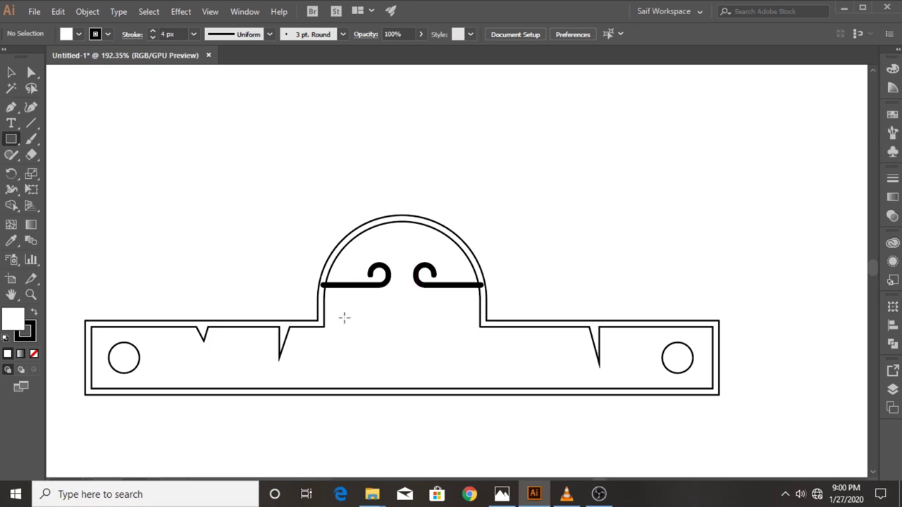
{"action": "left_click_drag", "start_coordinate": [342, 317], "coordinate": [458, 354]}
{"action": "left_click_drag", "start_coordinate": [460, 353], "coordinate": [460, 352]}
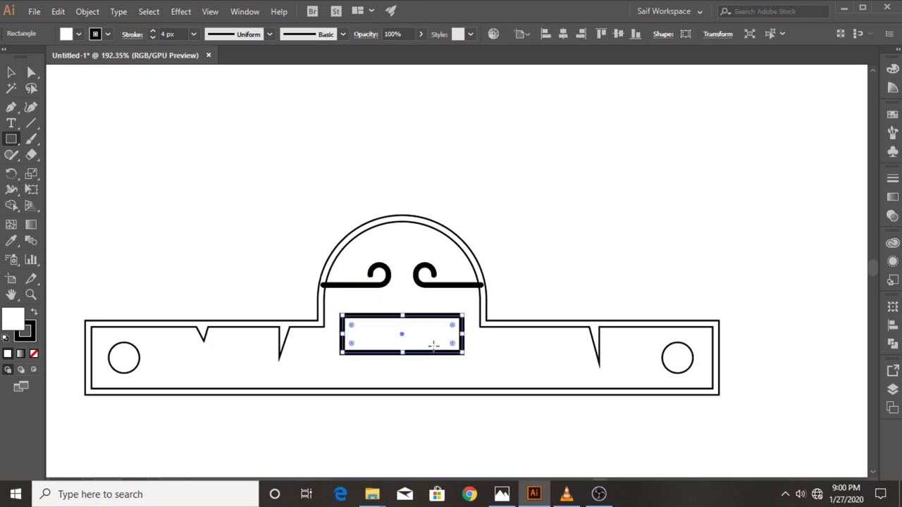
{"action": "left_click_drag", "start_coordinate": [355, 329], "coordinate": [363, 339]}
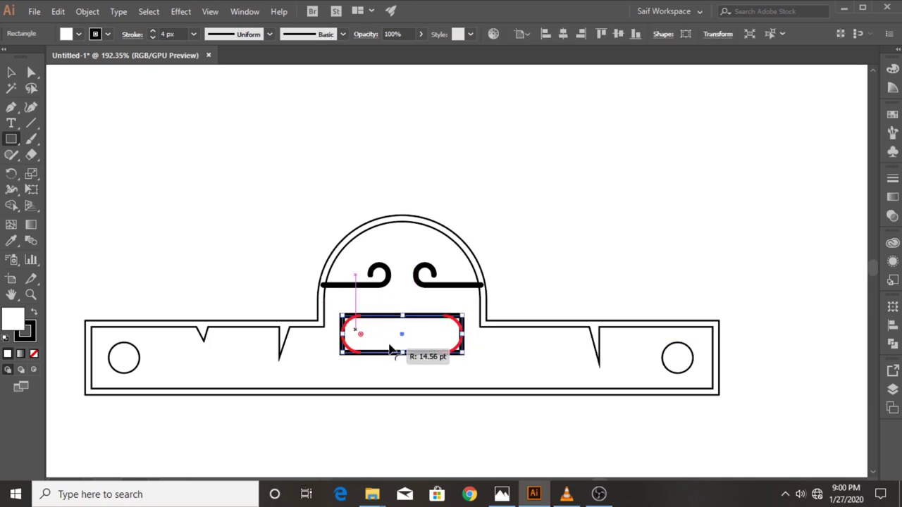
{"action": "left_click", "coordinate": [14, 74]}
{"action": "left_click", "coordinate": [236, 230]}
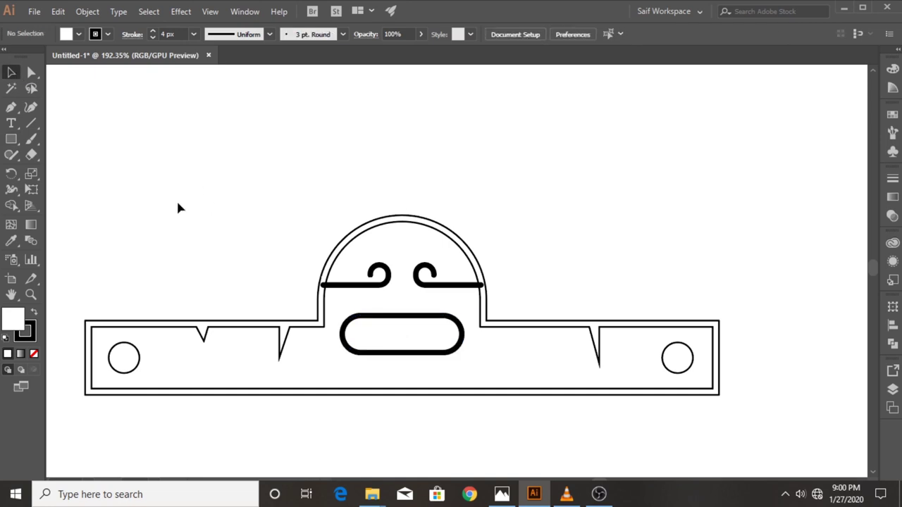
- Add a tall narrow bar over the capsule's left end and copy it to the right end
{"action": "left_click", "coordinate": [11, 138]}
{"action": "left_click", "coordinate": [41, 139]}
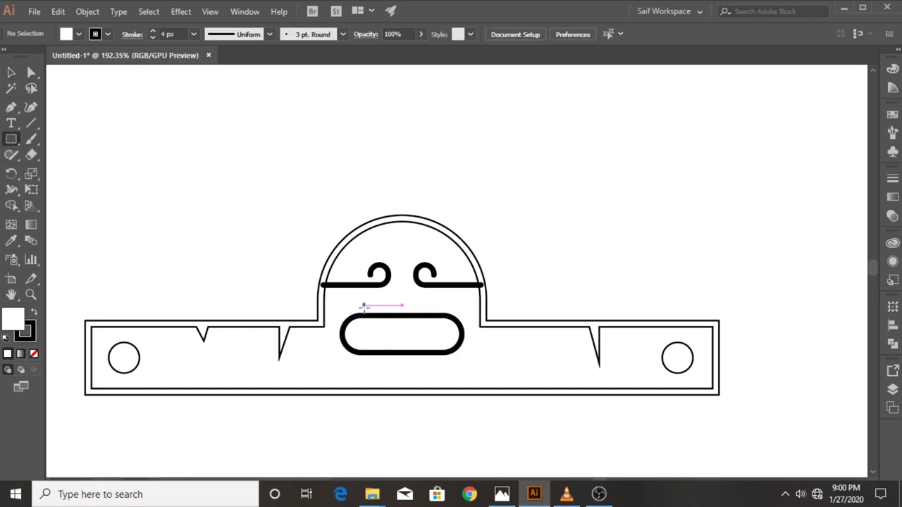
{"action": "left_click_drag", "start_coordinate": [363, 306], "coordinate": [375, 362]}
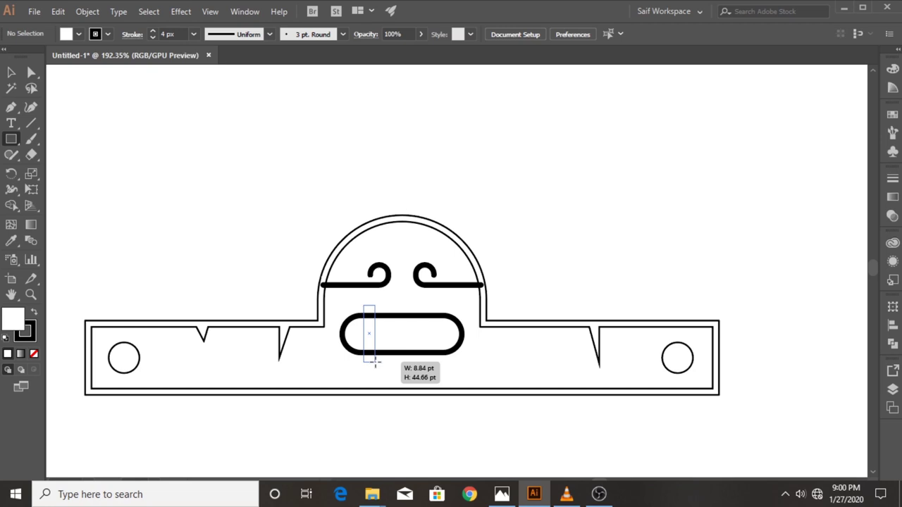
{"action": "left_click_drag", "start_coordinate": [375, 362], "coordinate": [376, 363]}
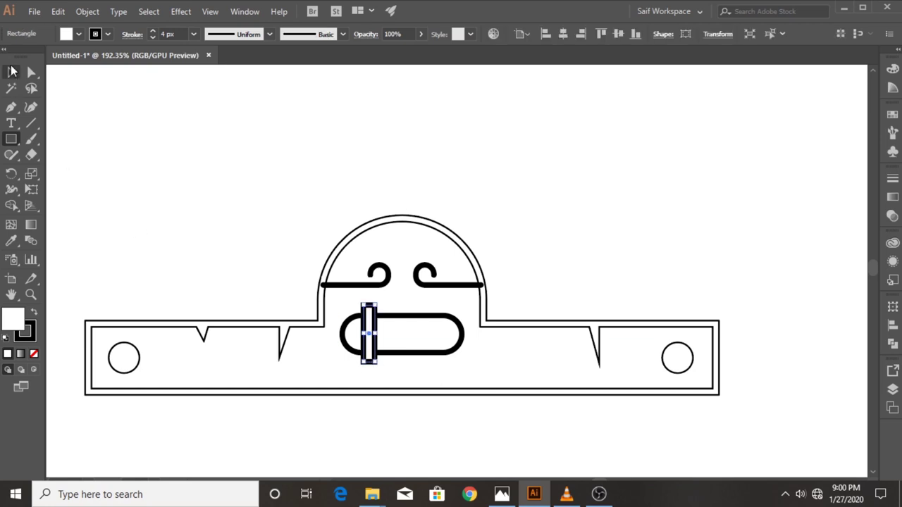
{"action": "left_click", "coordinate": [11, 72]}
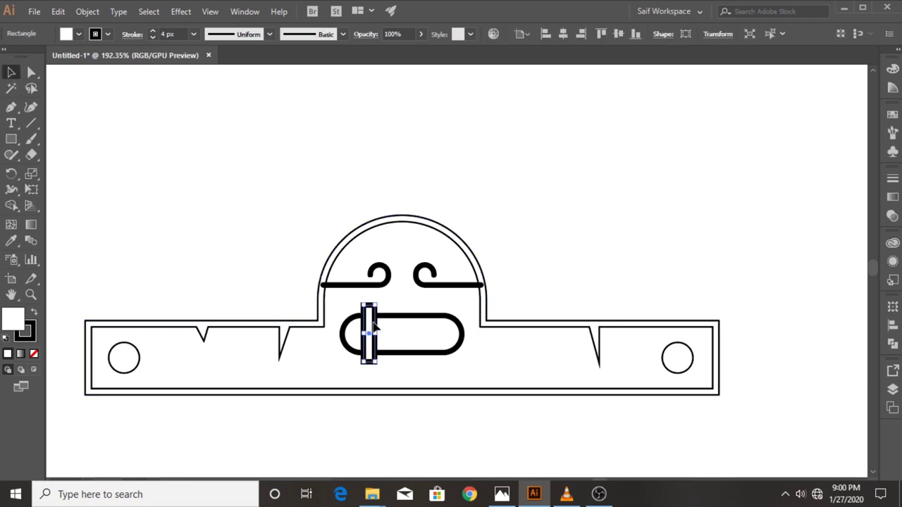
{"action": "mouse_move", "coordinate": [374, 324]}
{"action": "left_mouse_down"}
{"action": "mouse_move", "coordinate": [444, 330]}
{"action": "mouse_move", "coordinate": [435, 355]}
{"action": "mouse_move", "coordinate": [413, 327]}
{"action": "left_mouse_up"}
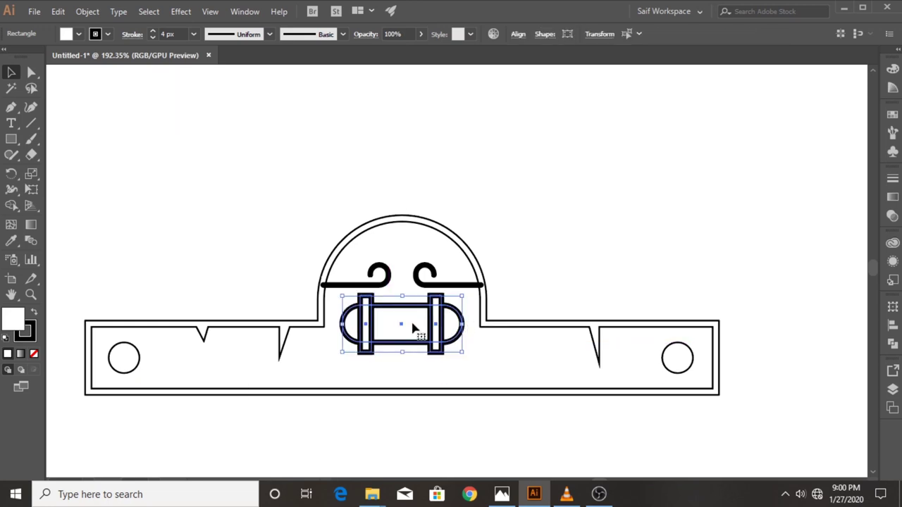
{"action": "left_click", "coordinate": [223, 226]}
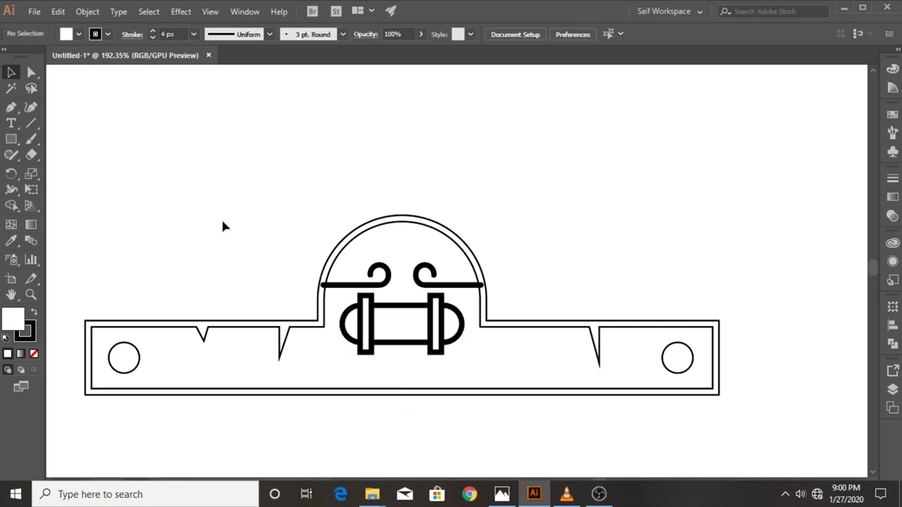
- Place a third bar at the capsule's centre and thin the hasp's outlines to 2 px
{"action": "mouse_move", "coordinate": [436, 352]}
{"action": "left_mouse_down"}
{"action": "mouse_move", "coordinate": [401, 341]}
{"action": "mouse_move", "coordinate": [413, 361]}
{"action": "left_mouse_up"}
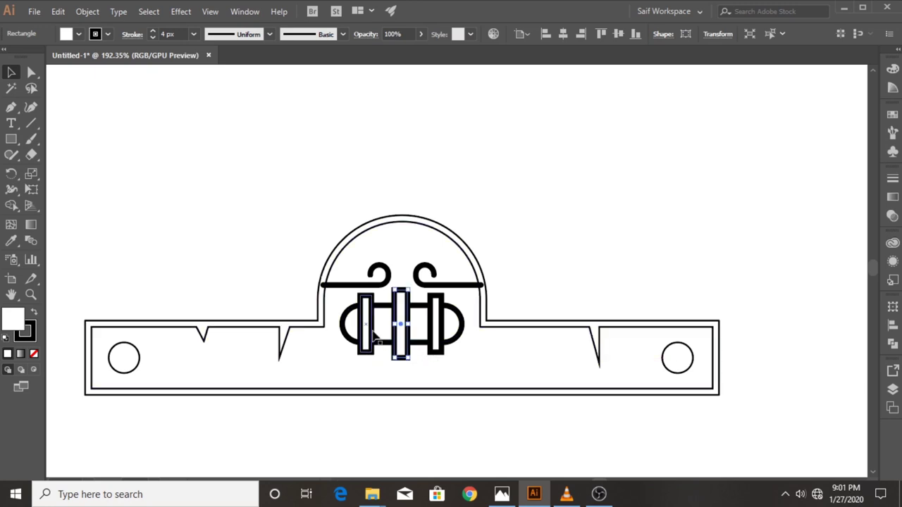
{"action": "left_click", "coordinate": [444, 343], "text": "shift"}
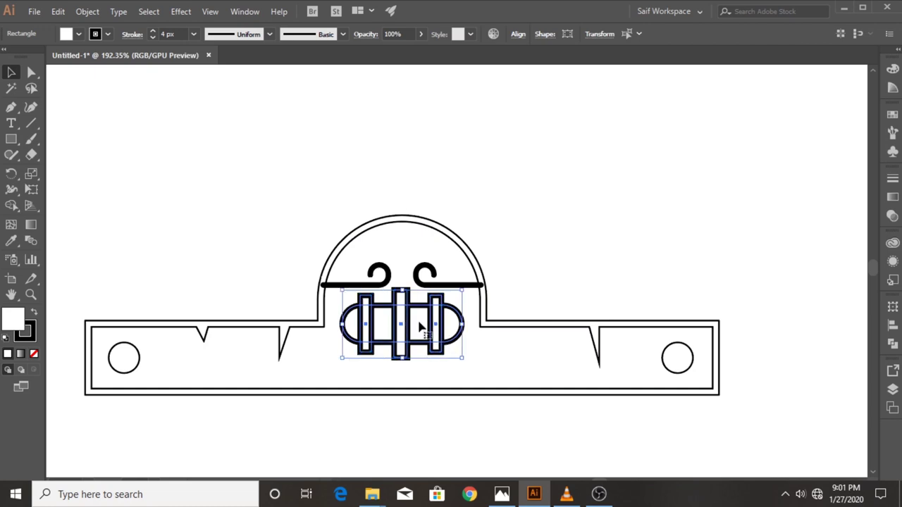
{"action": "left_click", "coordinate": [193, 33]}
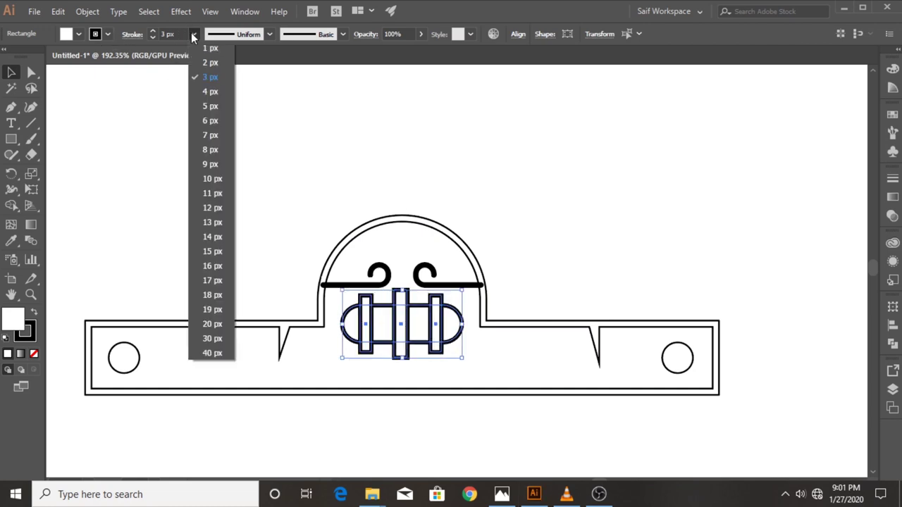
{"action": "left_click", "coordinate": [208, 70]}
{"action": "left_click", "coordinate": [220, 168]}
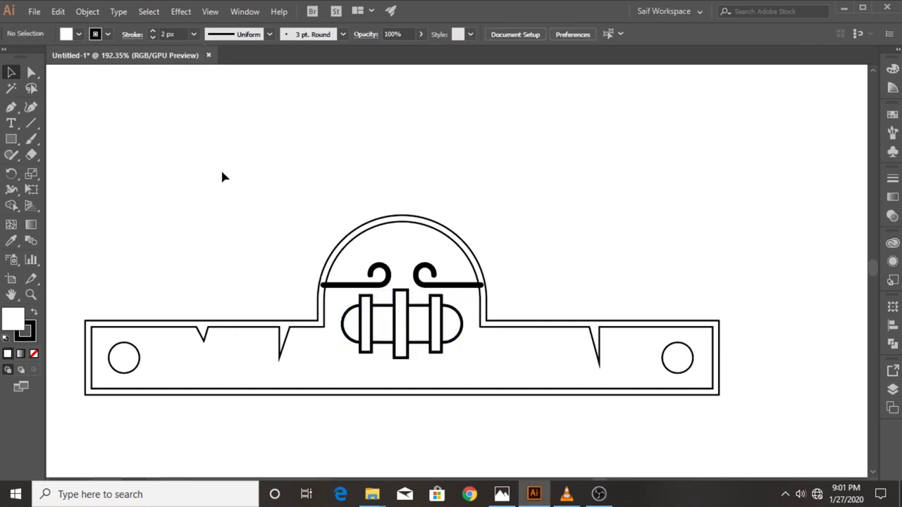
- Widen the middle bar crossing the capsule's centre
{"action": "left_click", "coordinate": [401, 322]}
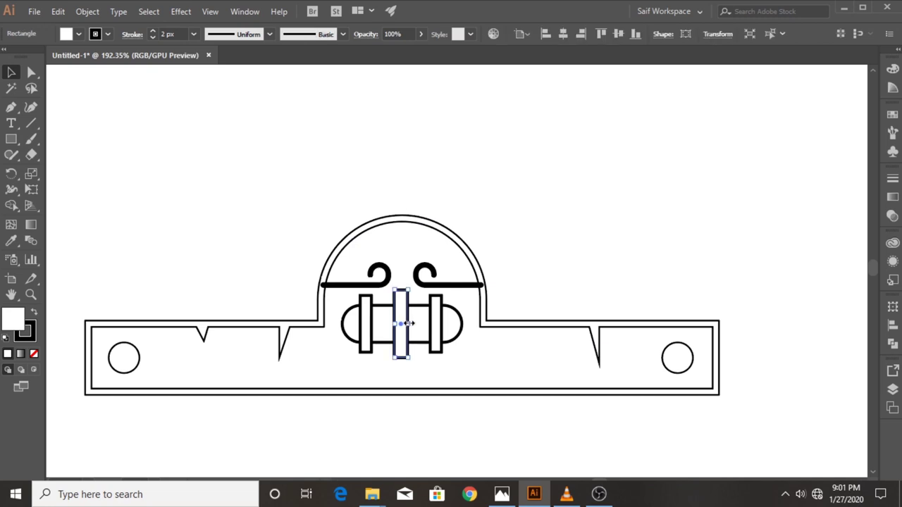
{"action": "left_click_drag", "start_coordinate": [407, 323], "coordinate": [414, 324]}
{"action": "left_click", "coordinate": [326, 348]}
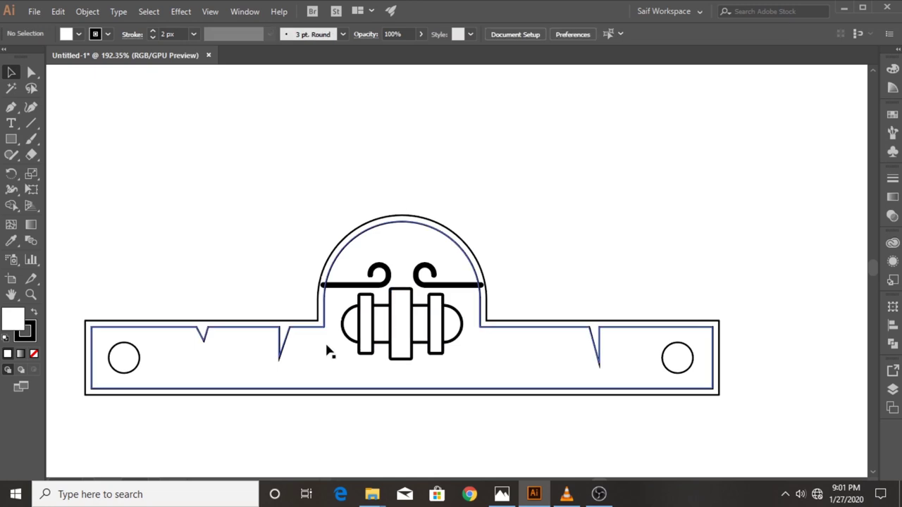
{"action": "left_click", "coordinate": [16, 140]}
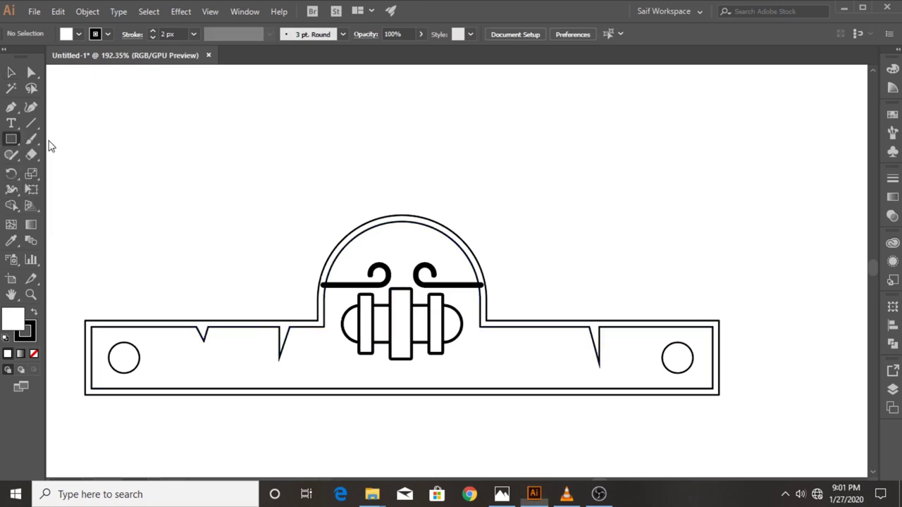
- Draw a tall hasp plate below the hinge and bring the small hinge rectangle to the front
{"action": "mouse_move", "coordinate": [371, 310]}
{"action": "left_mouse_down"}
{"action": "mouse_move", "coordinate": [423, 400]}
{"action": "mouse_move", "coordinate": [427, 456]}
{"action": "left_mouse_up"}
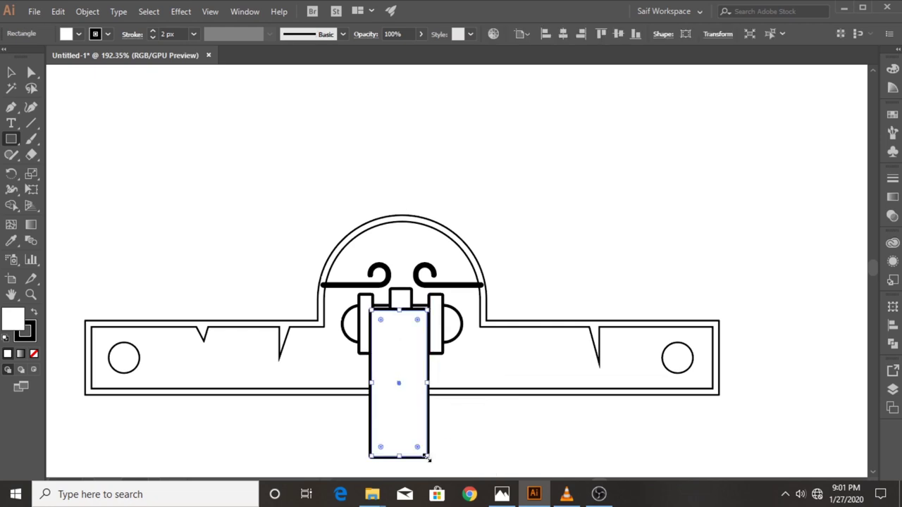
{"action": "left_click", "coordinate": [10, 72]}
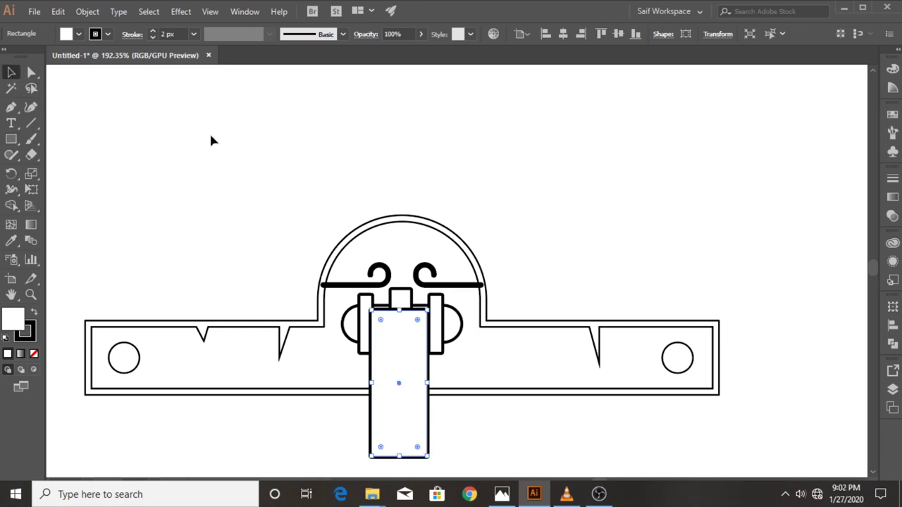
{"action": "right_click", "coordinate": [403, 301]}
{"action": "mouse_move", "coordinate": [451, 228]}
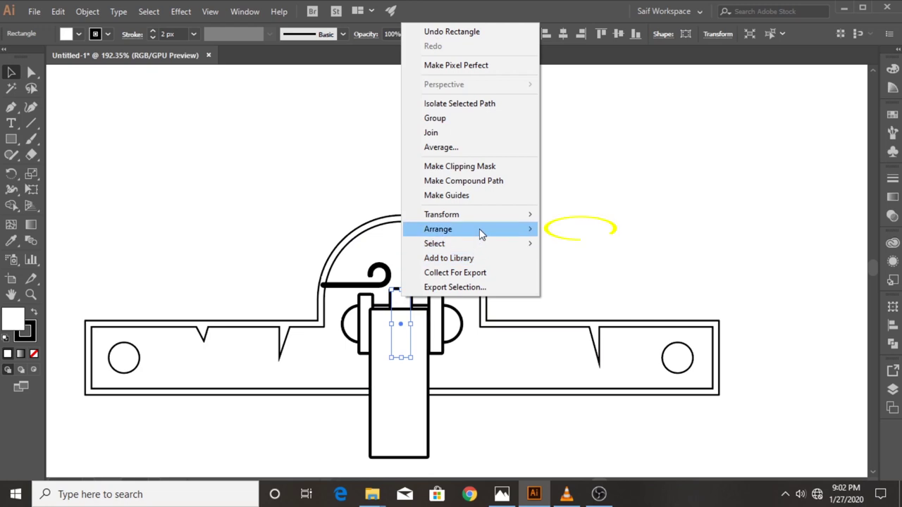
{"action": "left_click", "coordinate": [572, 234]}
{"action": "left_click", "coordinate": [539, 228]}
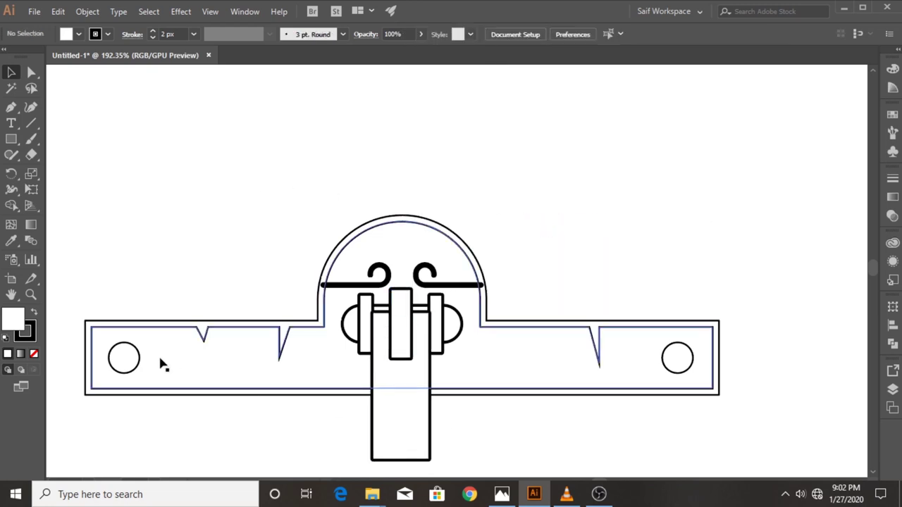
- Lengthen the hasp plate downward by dragging its bottom edge
{"action": "scroll", "coordinate": [162, 364], "scroll_direction": "down", "scroll_amount": 2}
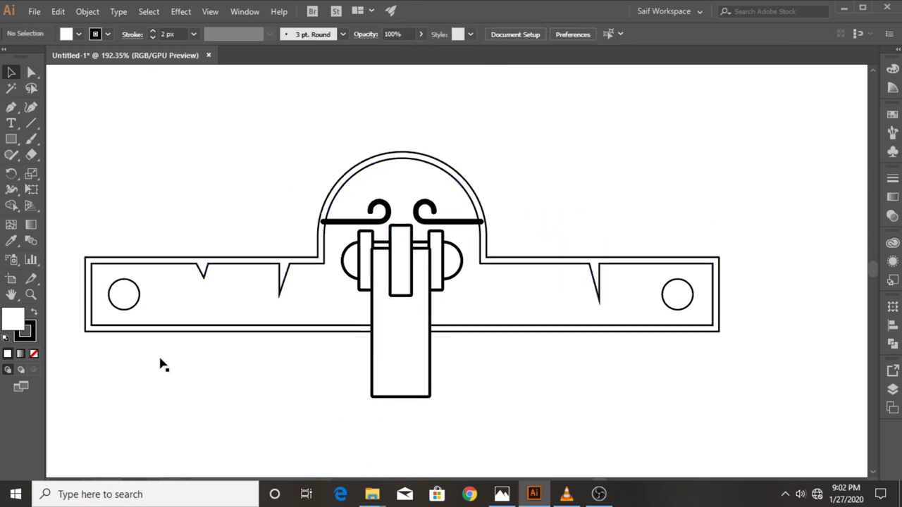
{"action": "left_click", "coordinate": [402, 397]}
{"action": "left_click_drag", "start_coordinate": [402, 396], "coordinate": [400, 435]}
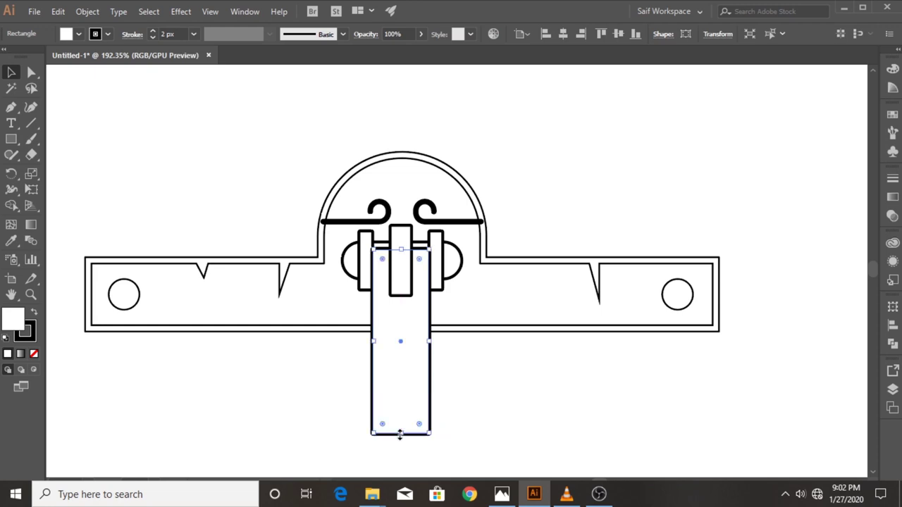
{"action": "left_click", "coordinate": [242, 371]}
{"action": "left_click", "coordinate": [11, 144]}
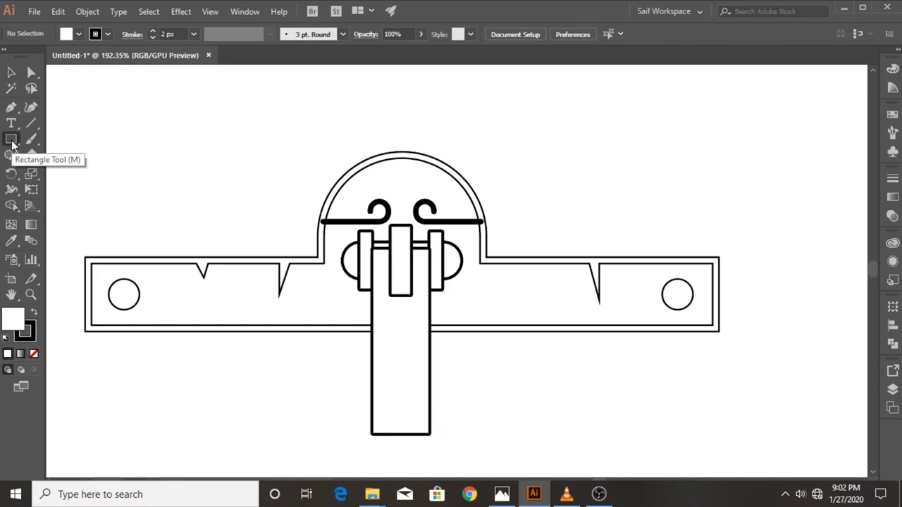
- Select the inner and outer body outlines and drop a duplicate straight below the original
{"action": "left_click", "coordinate": [11, 73]}
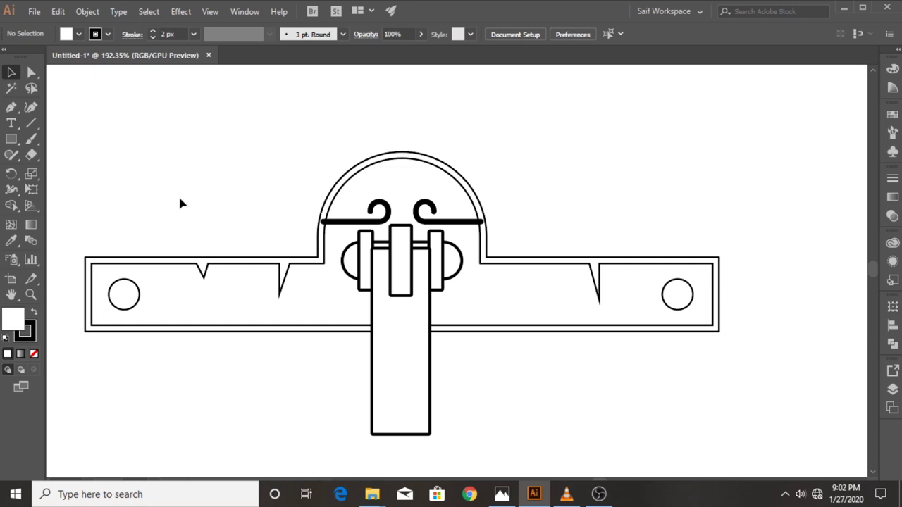
{"action": "left_click", "coordinate": [183, 304]}
{"action": "left_click", "coordinate": [189, 333], "text": "shift"}
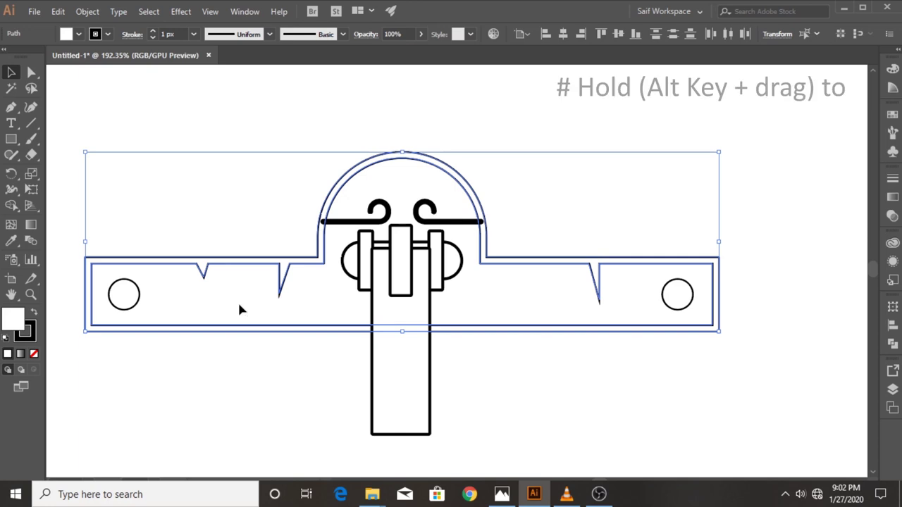
{"action": "left_click_drag", "start_coordinate": [240, 309], "coordinate": [242, 383]}
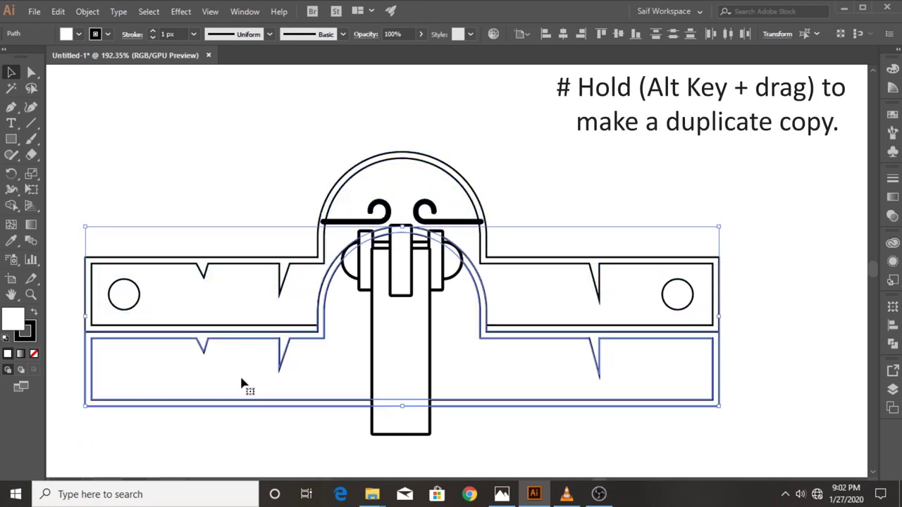
{"action": "scroll", "coordinate": [320, 379], "scroll_direction": "down", "scroll_amount": 3}
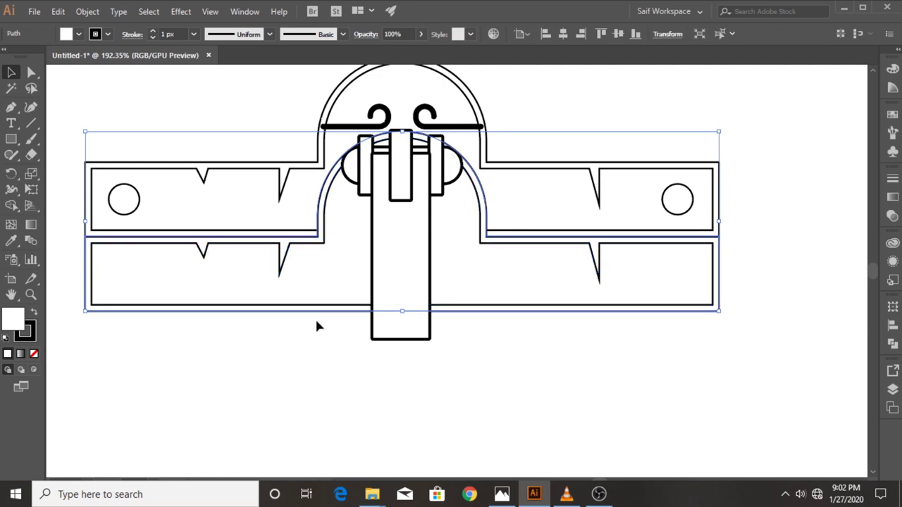
{"action": "mouse_move", "coordinate": [290, 302]}
{"action": "left_mouse_down"}
{"action": "mouse_move", "coordinate": [284, 443]}
{"action": "mouse_move", "coordinate": [284, 422]}
{"action": "left_mouse_up"}
{"action": "scroll", "coordinate": [284, 421], "scroll_direction": "down", "scroll_amount": 2}
{"action": "left_click_drag", "start_coordinate": [320, 374], "coordinate": [322, 382]}
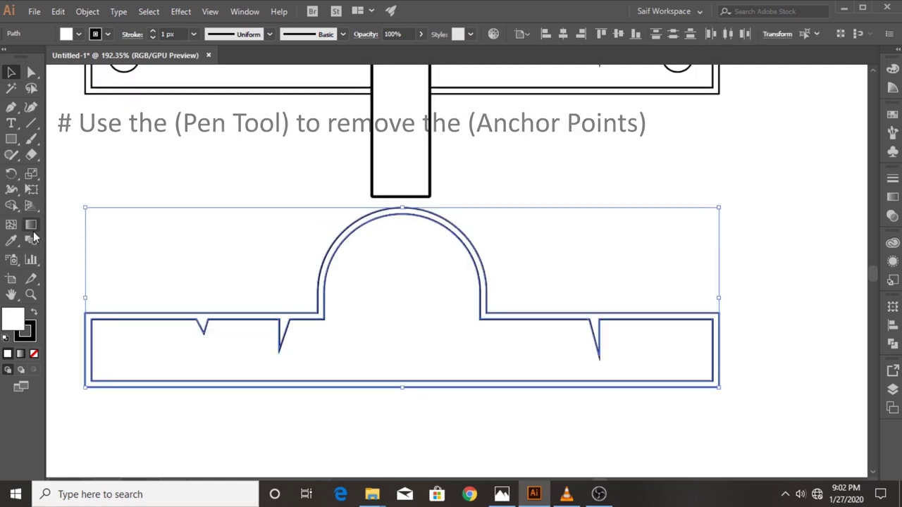
- Delete the notch and arc anchor points from the inner copied outline
{"action": "left_click", "coordinate": [11, 107]}
{"action": "left_click", "coordinate": [203, 334]}
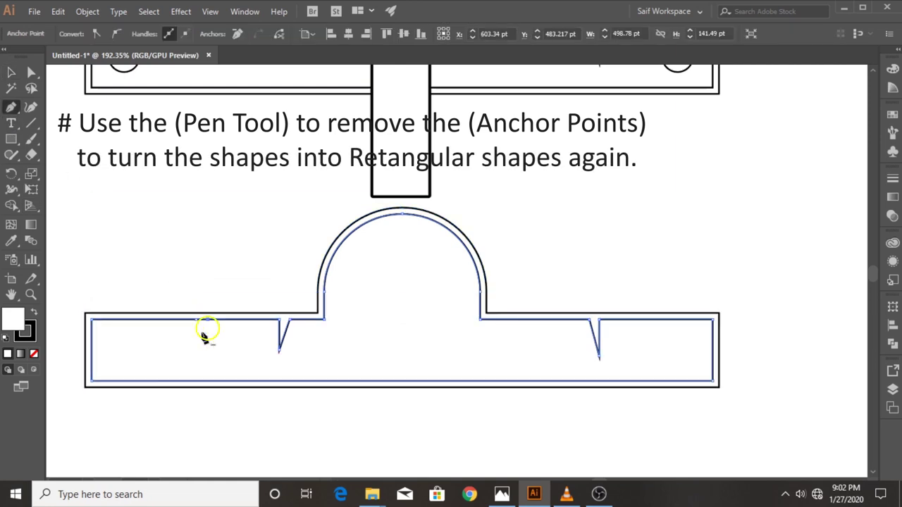
{"action": "left_click", "coordinate": [279, 356]}
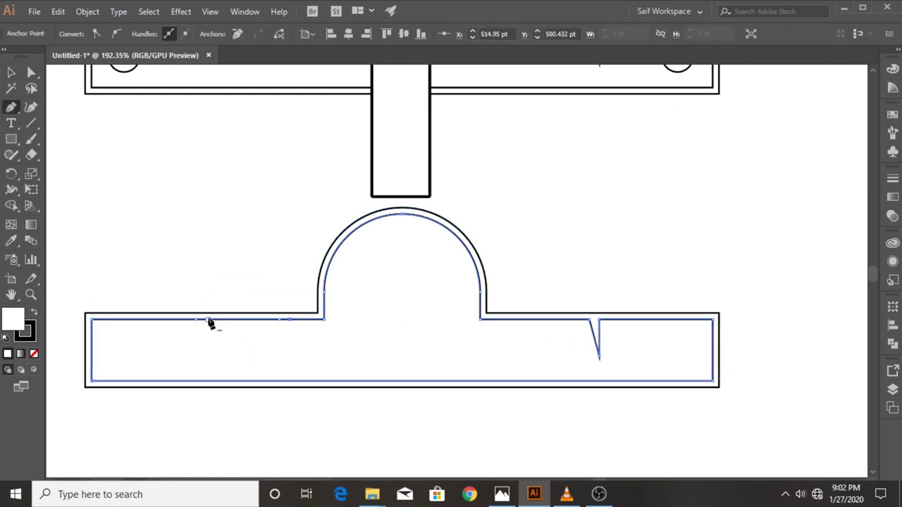
{"action": "left_click", "coordinate": [280, 320]}
{"action": "left_click", "coordinate": [402, 213]}
{"action": "left_click", "coordinate": [325, 290]}
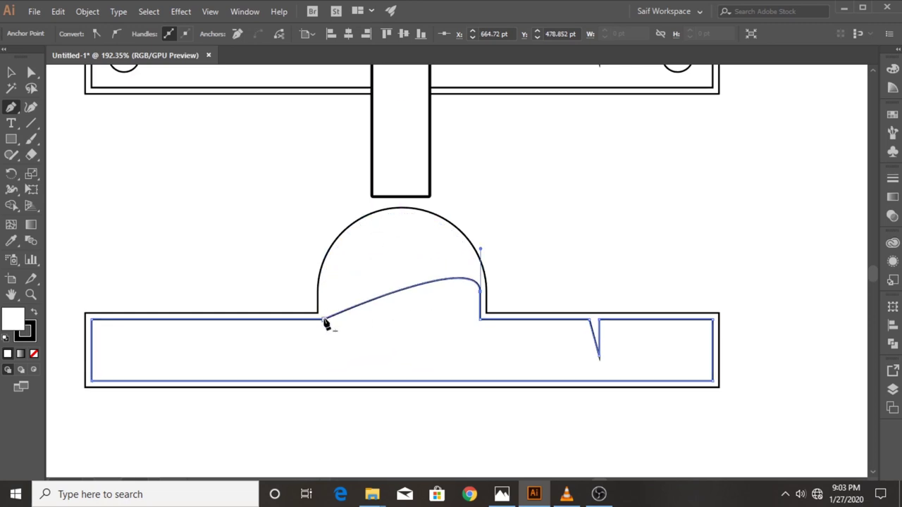
{"action": "left_click", "coordinate": [324, 319]}
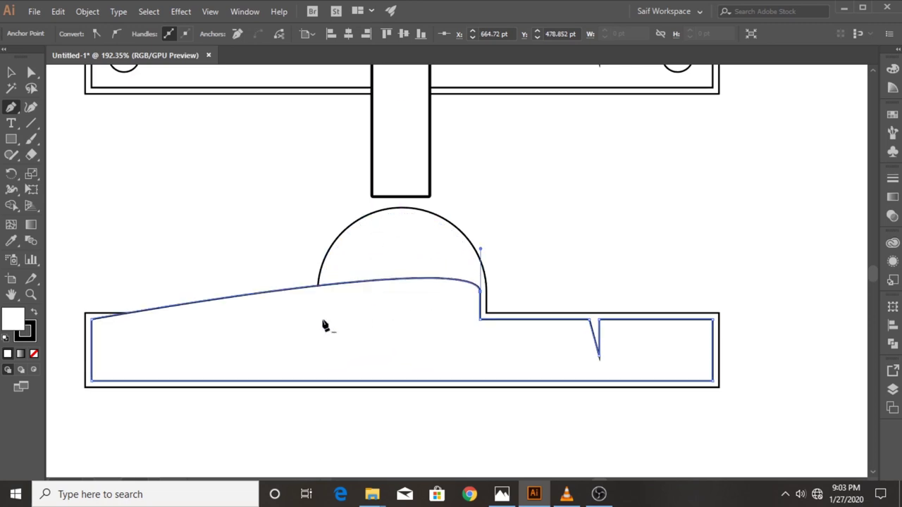
{"action": "left_click", "coordinate": [480, 290]}
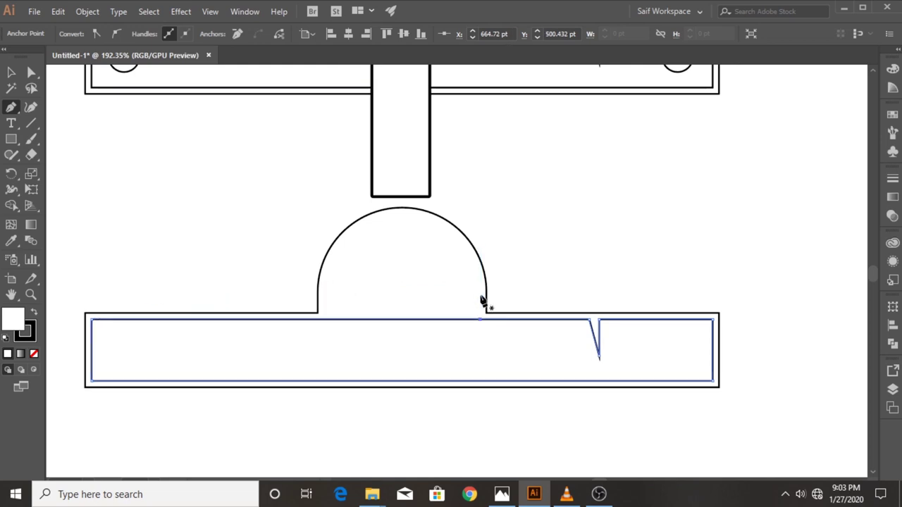
{"action": "left_click", "coordinate": [598, 359]}
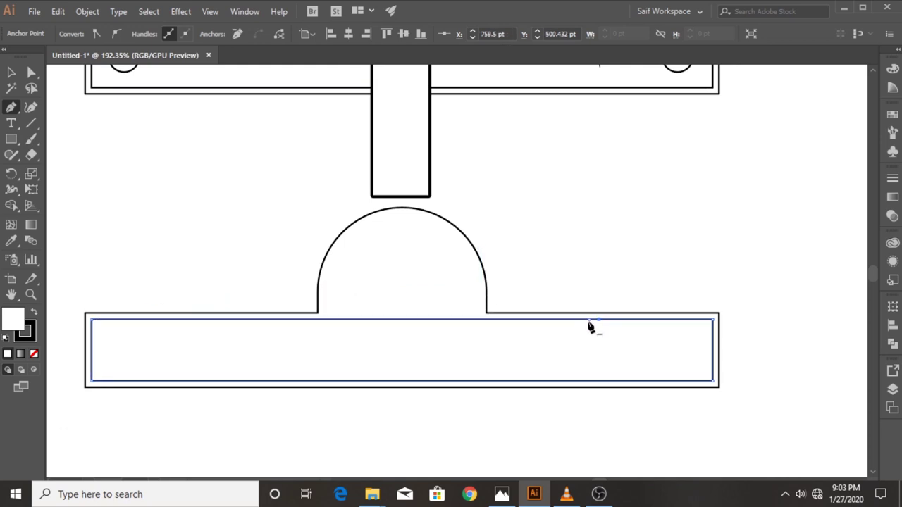
{"action": "left_click", "coordinate": [598, 321]}
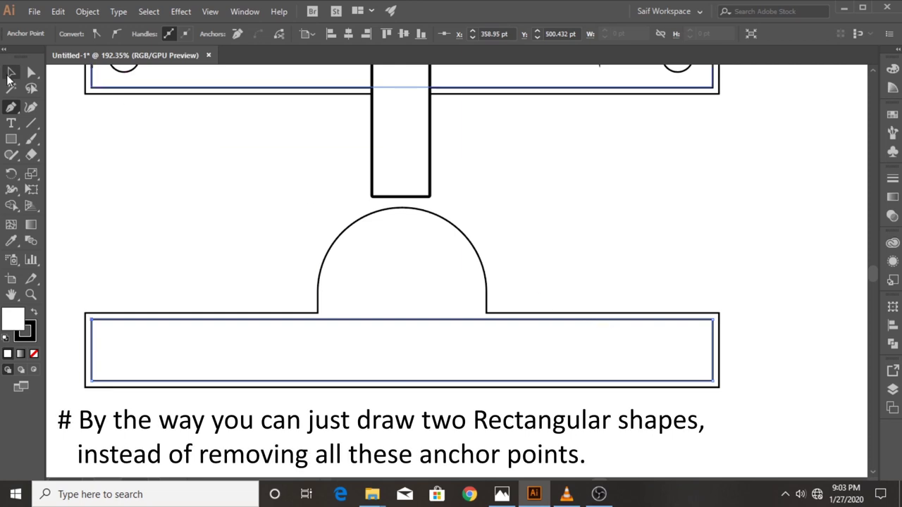
- Delete the dome and corner points from the outer copied outline, flattening its top
{"action": "left_click", "coordinate": [10, 73]}
{"action": "left_click", "coordinate": [321, 247]}
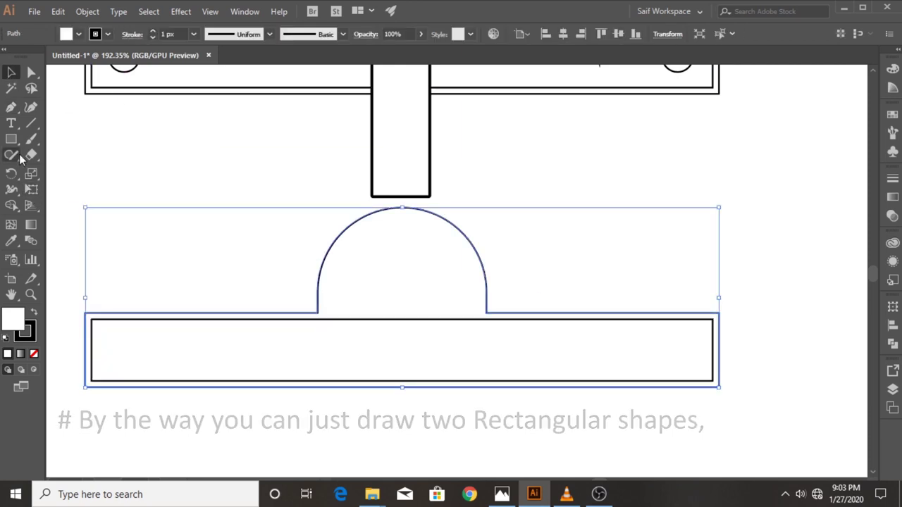
{"action": "left_click", "coordinate": [12, 109]}
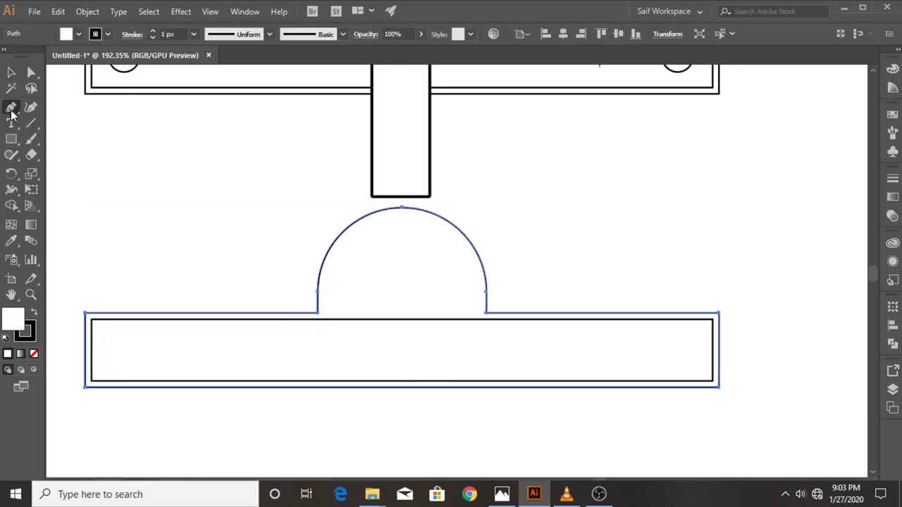
{"action": "left_click", "coordinate": [402, 207]}
{"action": "left_click", "coordinate": [318, 314]}
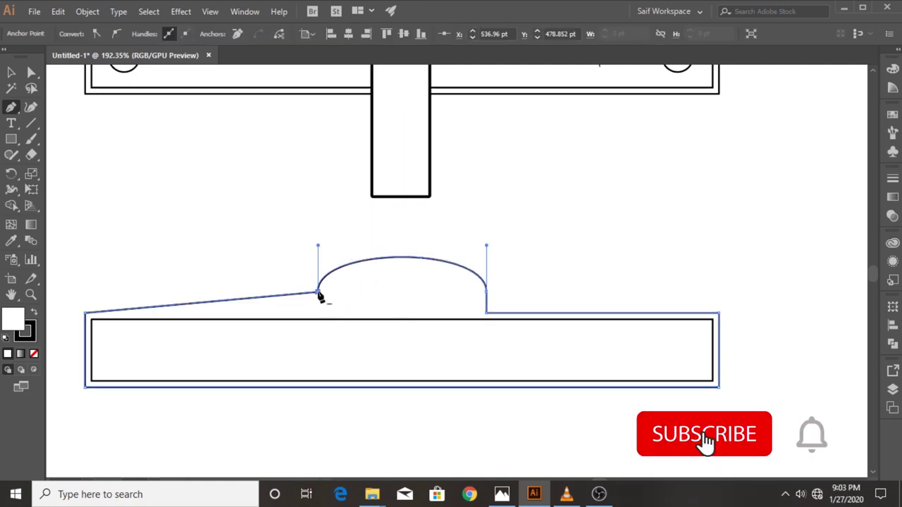
{"action": "left_click", "coordinate": [317, 290]}
{"action": "left_click", "coordinate": [486, 314]}
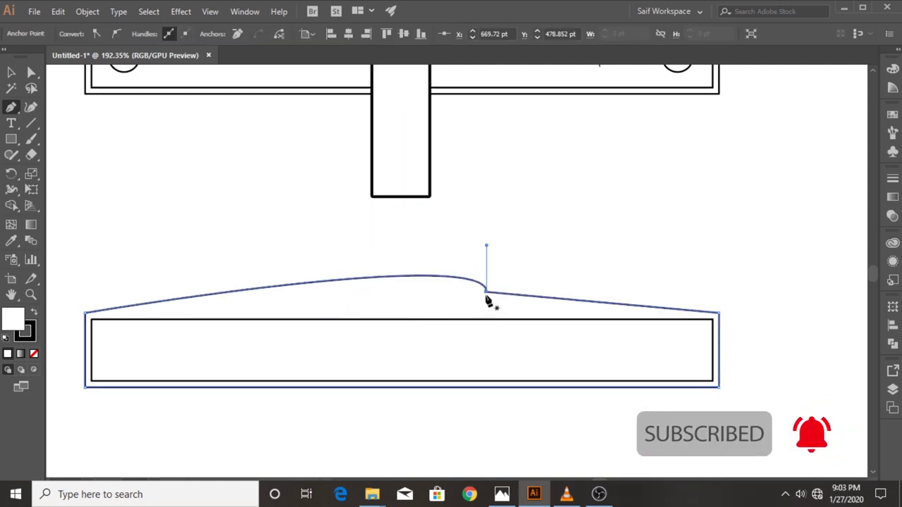
{"action": "left_click", "coordinate": [485, 291]}
{"action": "left_click", "coordinate": [11, 72]}
{"action": "left_click", "coordinate": [315, 262]}
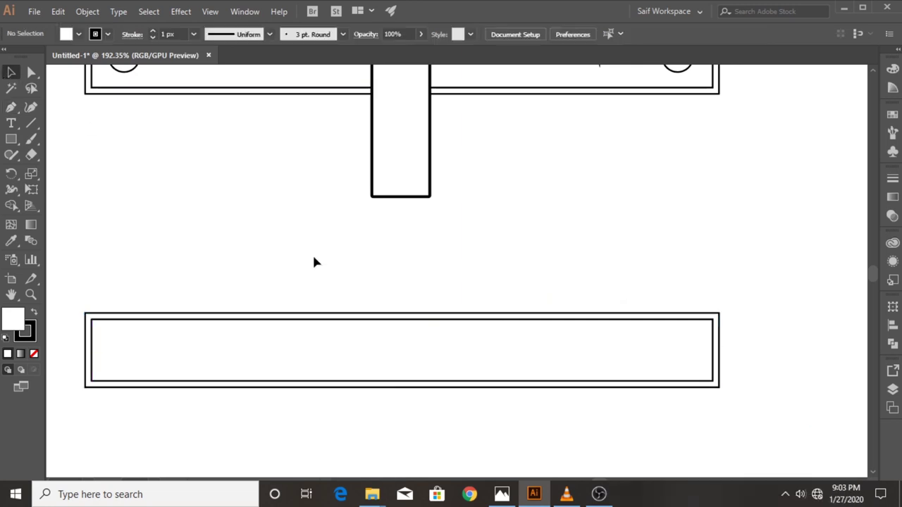
- Move both plain rectangles straight up to sit beneath the chest body
{"action": "left_click_drag", "start_coordinate": [219, 274], "coordinate": [347, 418]}
{"action": "left_click_drag", "start_coordinate": [412, 373], "coordinate": [412, 155]}
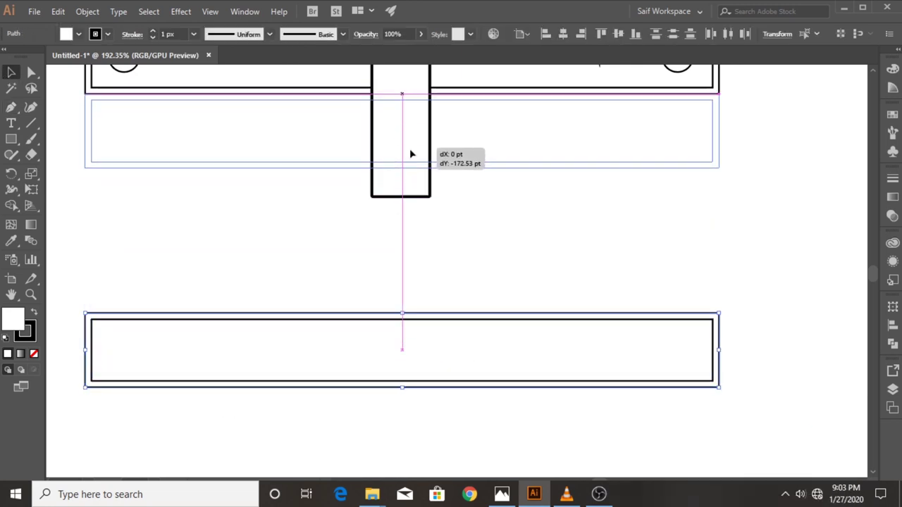
{"action": "left_click", "coordinate": [316, 228]}
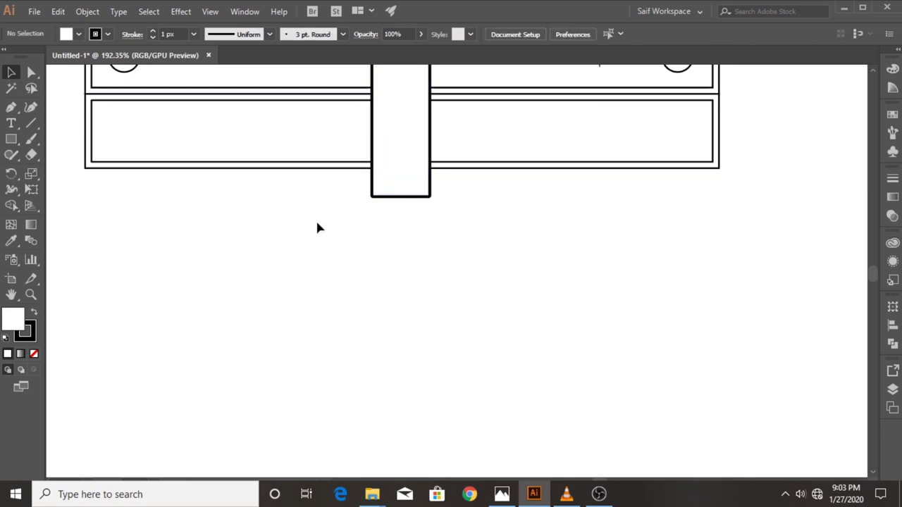
{"action": "scroll", "coordinate": [316, 228], "scroll_direction": "up", "scroll_amount": 3}
{"action": "scroll", "coordinate": [316, 228], "scroll_direction": "up", "scroll_amount": 1}
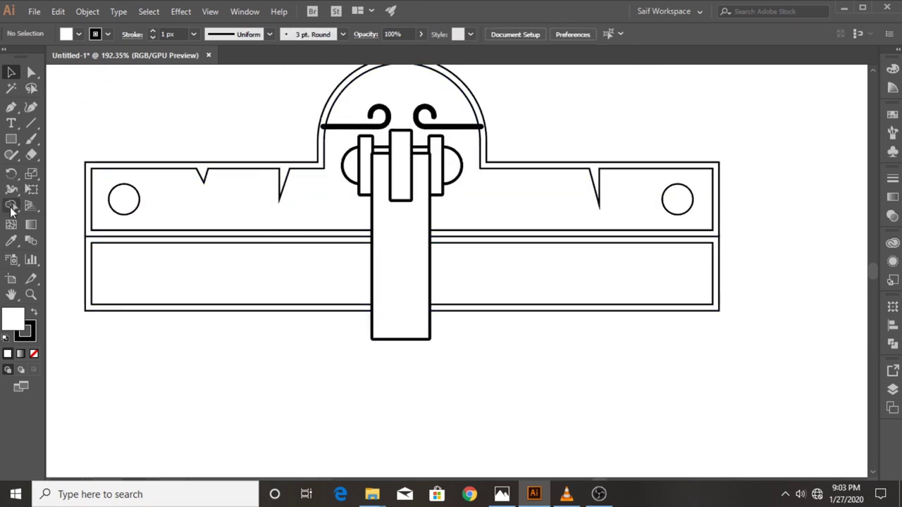
- Zoom out to view the whole chest
{"action": "left_click", "coordinate": [30, 294]}
{"action": "left_click_drag", "start_coordinate": [455, 285], "coordinate": [365, 285]}
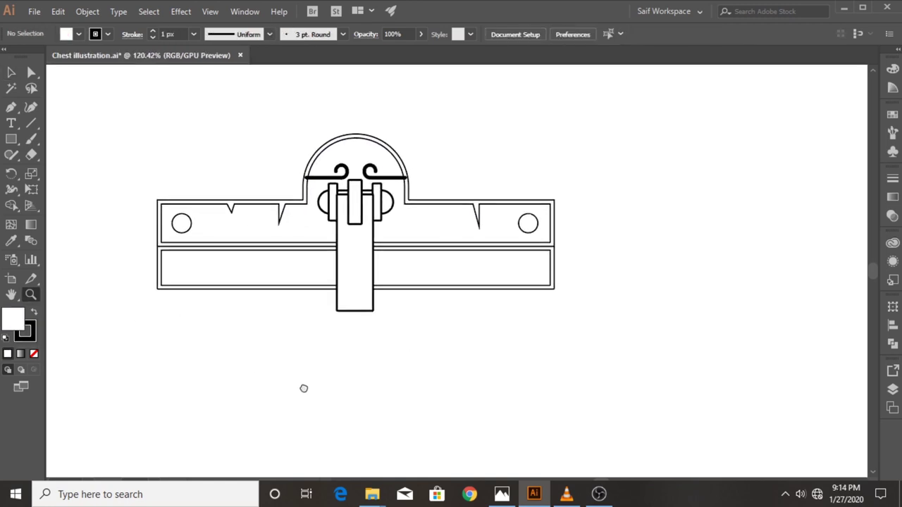
{"action": "scroll", "coordinate": [325, 396], "scroll_direction": "down", "scroll_amount": 1}
{"action": "scroll", "coordinate": [334, 388], "scroll_direction": "down", "scroll_amount": 1}
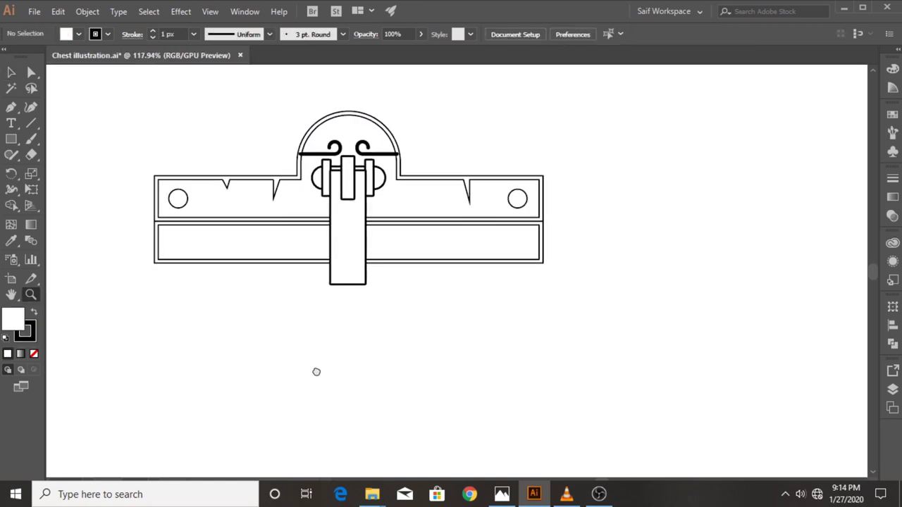
- Draw a tall narrow rectangle below the chest's left end and give it an Offset Path outline
{"action": "left_click", "coordinate": [11, 139]}
{"action": "left_click_drag", "start_coordinate": [158, 263], "coordinate": [188, 403]}
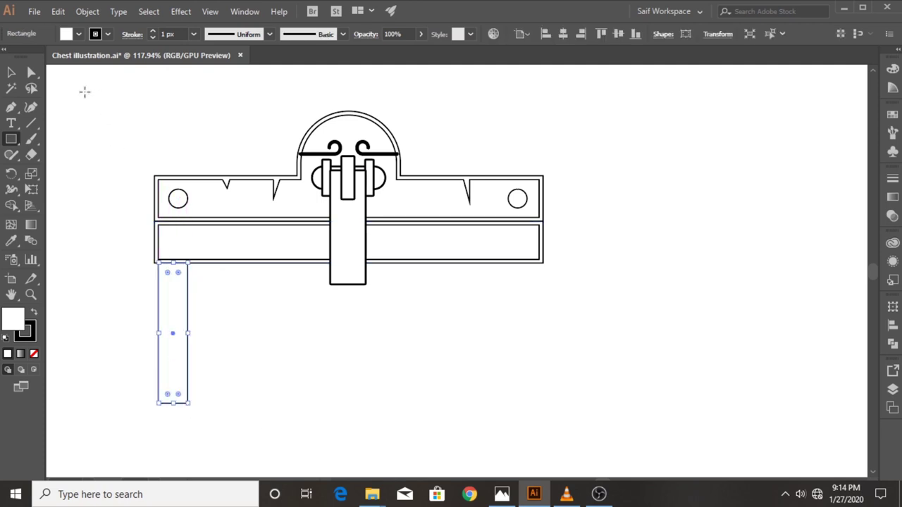
{"action": "left_click", "coordinate": [12, 72]}
{"action": "left_click", "coordinate": [88, 11]}
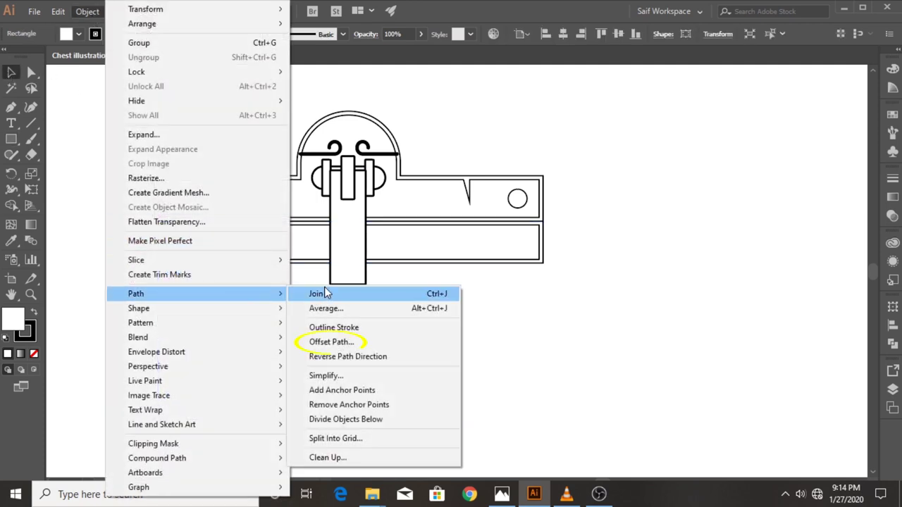
{"action": "left_click", "coordinate": [331, 341]}
{"action": "left_click", "coordinate": [99, 114]}
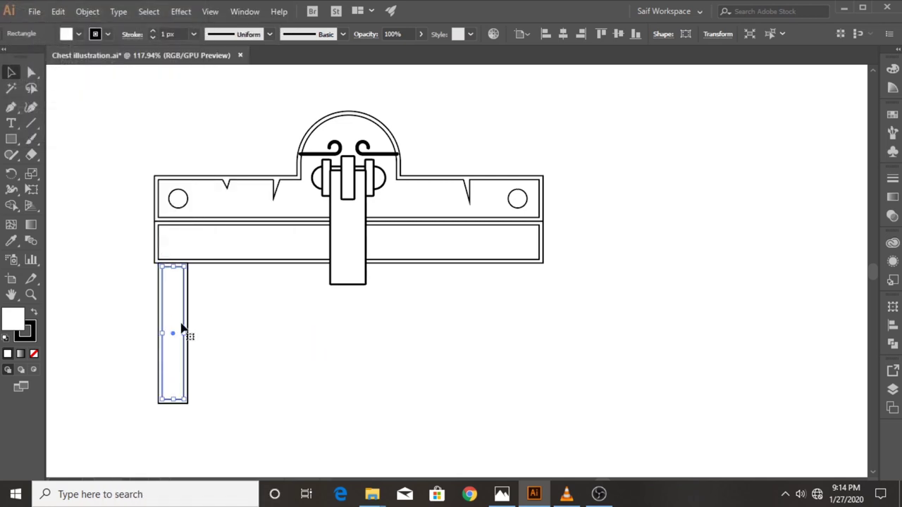
{"action": "left_click", "coordinate": [134, 343]}
- Skew the leg's bottom anchors so its foot slants outward
{"action": "left_click", "coordinate": [31, 71]}
{"action": "mouse_move", "coordinate": [134, 389]}
{"action": "left_mouse_down"}
{"action": "mouse_move", "coordinate": [195, 416]}
{"action": "mouse_move", "coordinate": [199, 407]}
{"action": "left_mouse_up"}
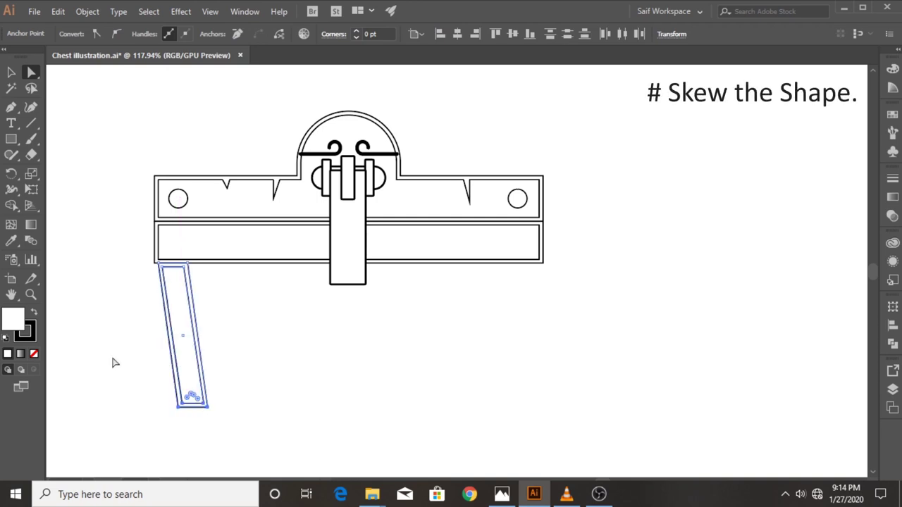
{"action": "left_click", "coordinate": [12, 72]}
{"action": "left_click", "coordinate": [149, 275]}
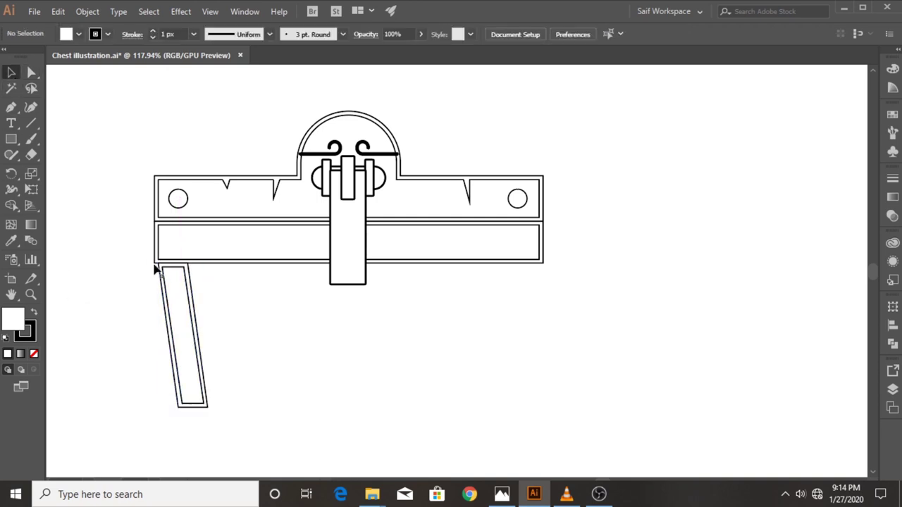
- Duplicate the long lower band down below the leg and zoom in on it
{"action": "left_click", "coordinate": [257, 252]}
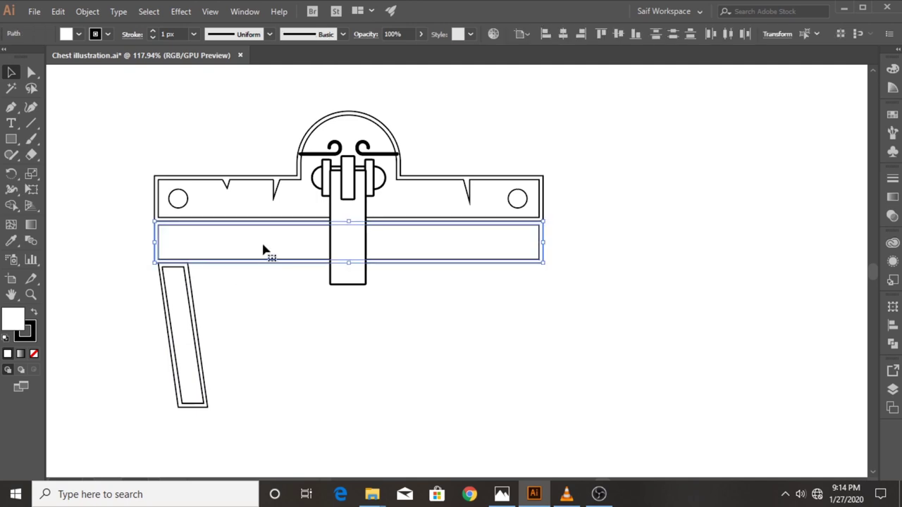
{"action": "left_click_drag", "start_coordinate": [265, 250], "coordinate": [267, 409]}
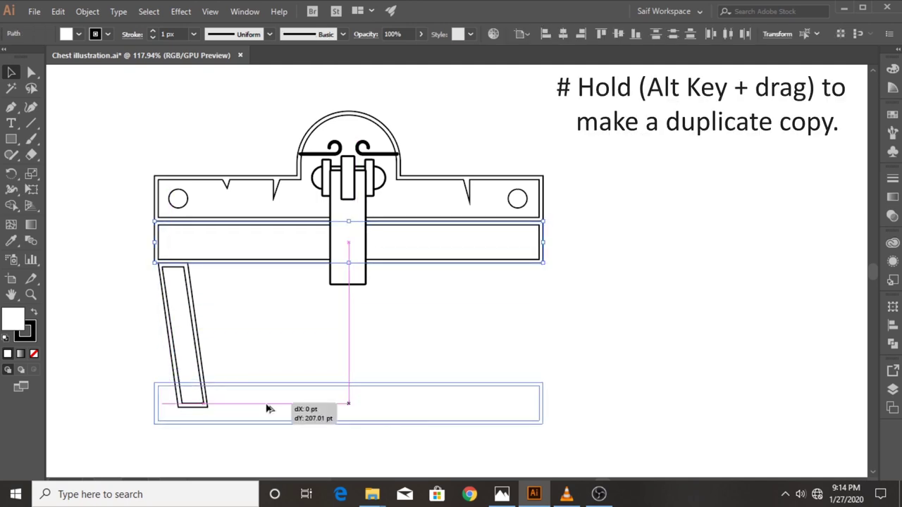
{"action": "left_click", "coordinate": [31, 295]}
{"action": "left_click_drag", "start_coordinate": [342, 306], "coordinate": [364, 314]}
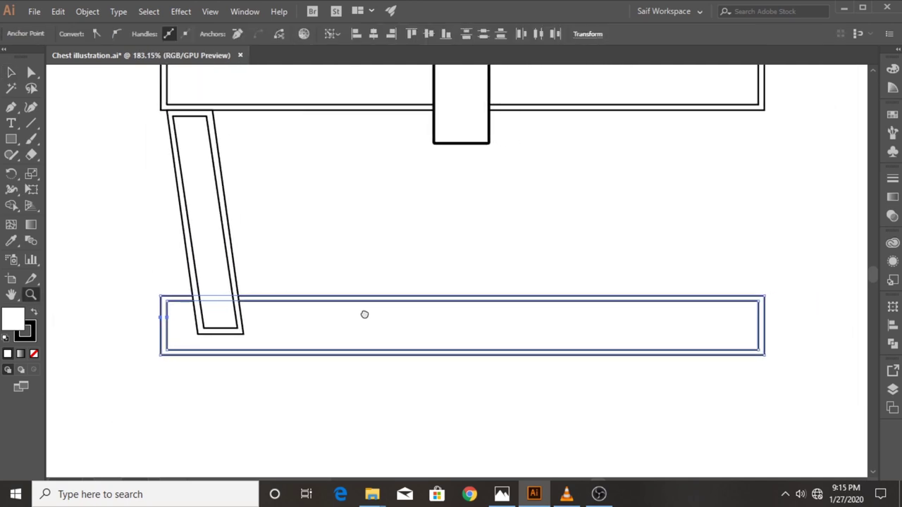
- Add anchor points on the right edges of the copied band's inner and outer paths
{"action": "left_click", "coordinate": [13, 111]}
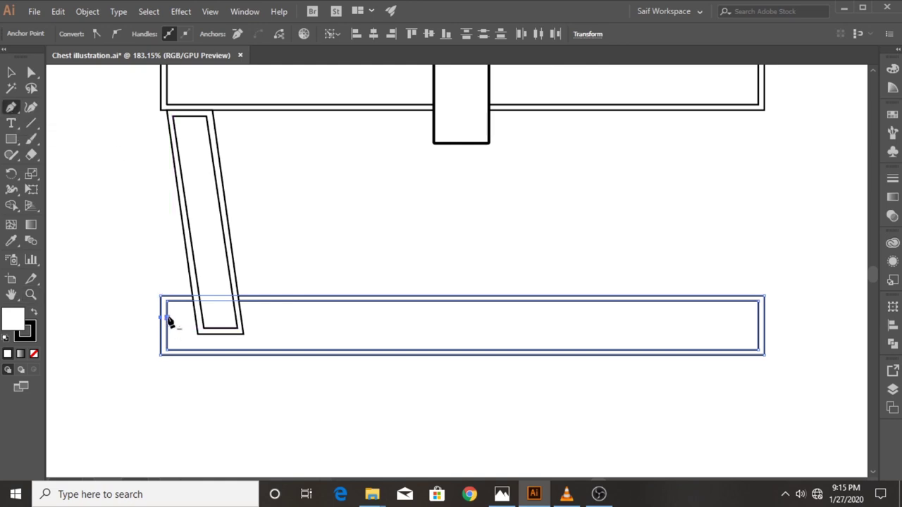
{"action": "key", "text": "z"}
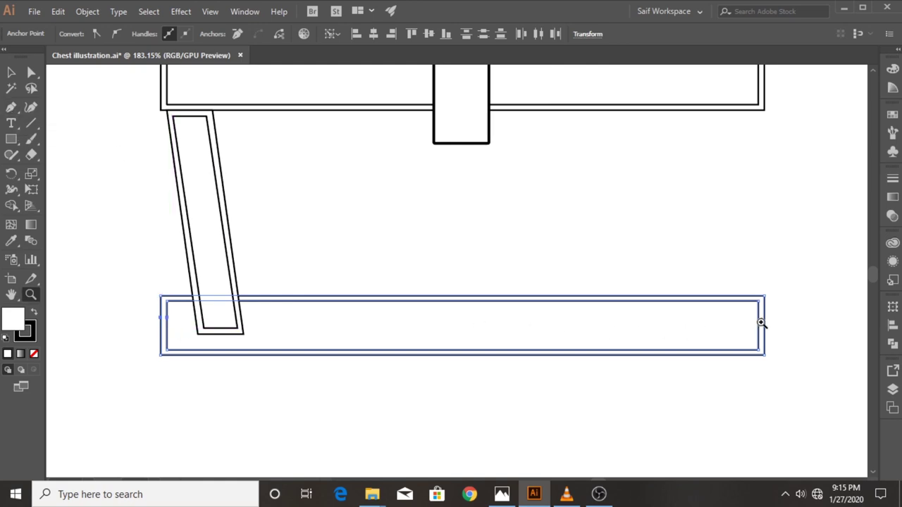
{"action": "left_click", "coordinate": [12, 110]}
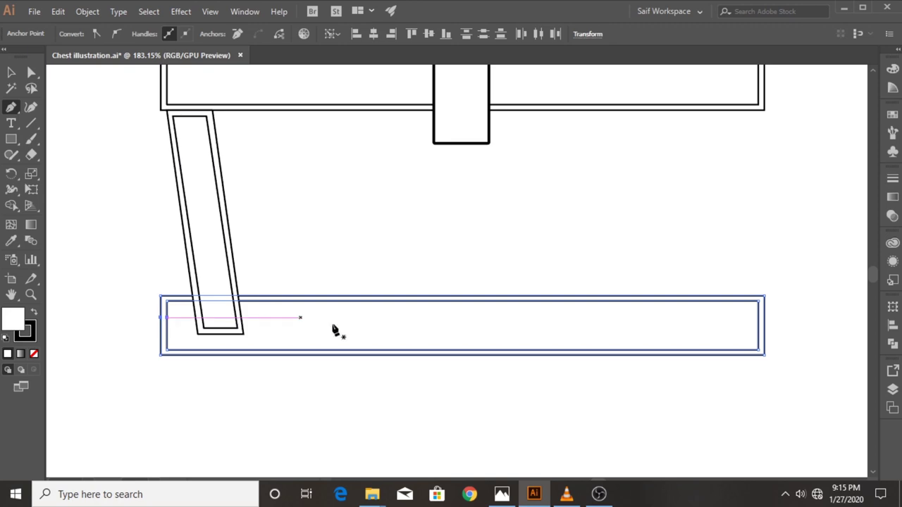
{"action": "left_click", "coordinate": [759, 319]}
{"action": "key", "text": "ctrl+shift+a"}
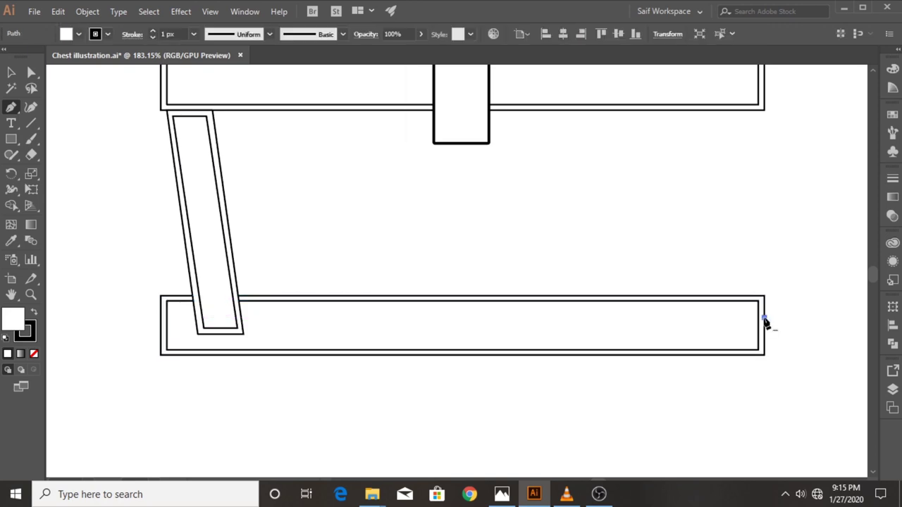
{"action": "left_click", "coordinate": [765, 322]}
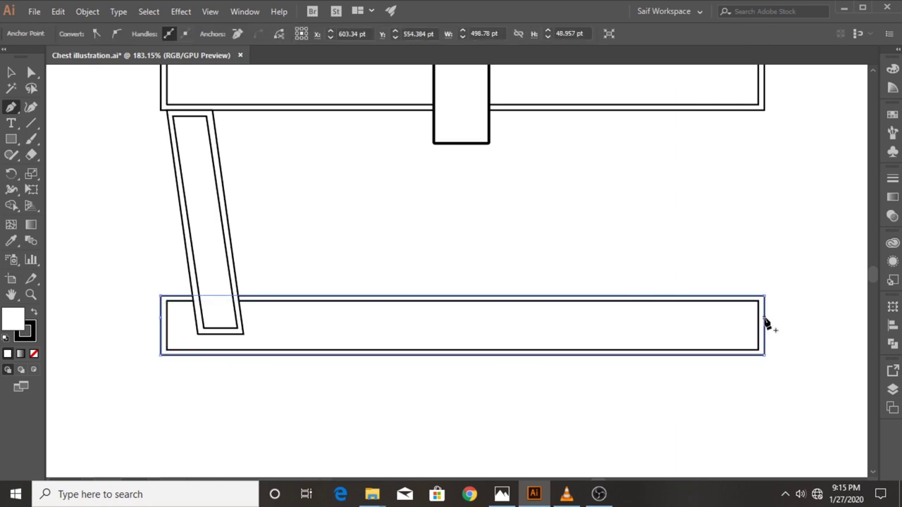
{"action": "left_click", "coordinate": [765, 322]}
- Scale the band's bottom anchor points inward to bevel its corners
{"action": "key", "text": "a"}
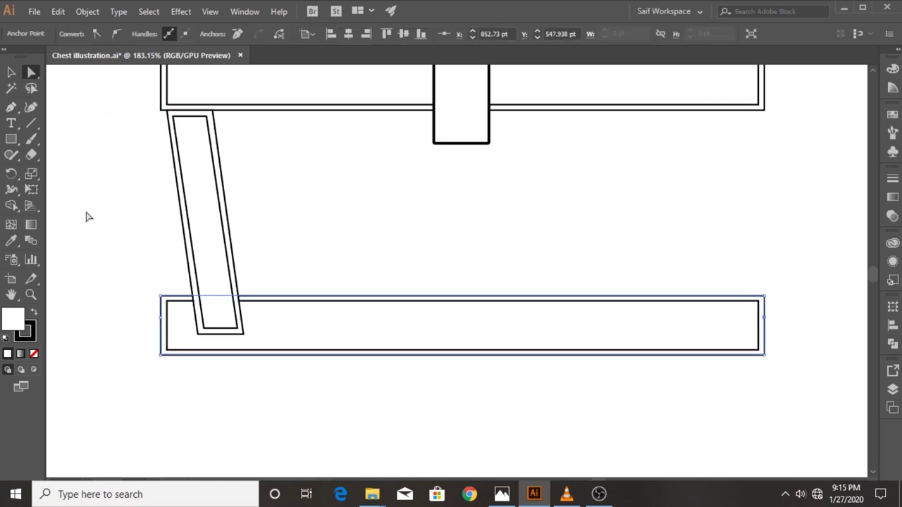
{"action": "left_click_drag", "start_coordinate": [134, 343], "coordinate": [783, 372]}
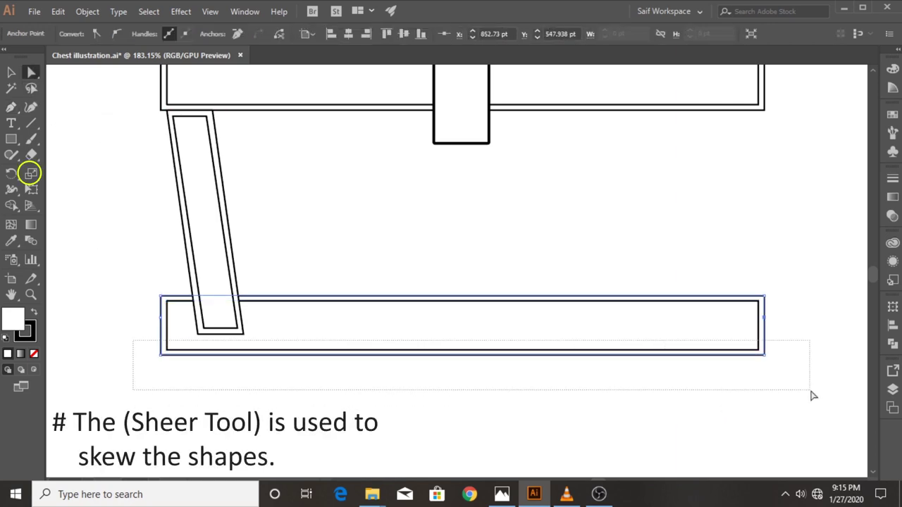
{"action": "key", "text": "s"}
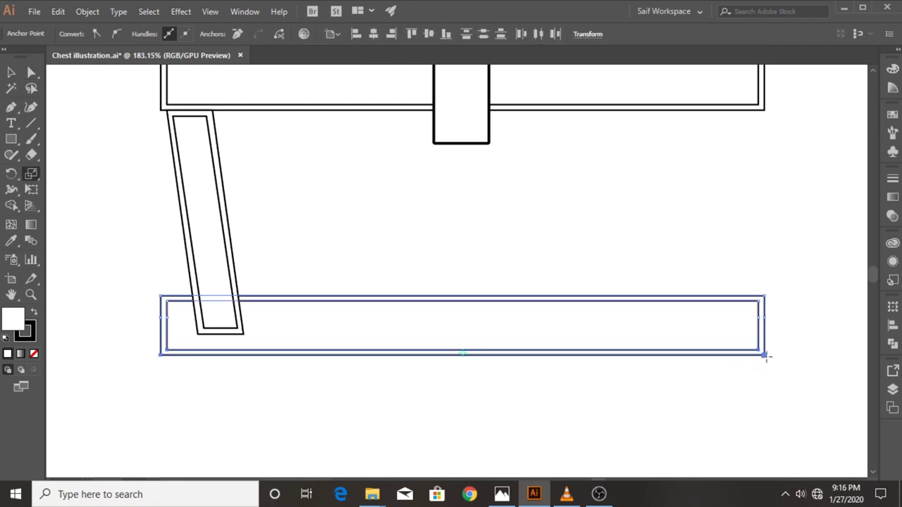
{"action": "left_click_drag", "start_coordinate": [761, 354], "coordinate": [737, 368]}
{"action": "left_click", "coordinate": [10, 70]}
{"action": "left_click", "coordinate": [124, 204]}
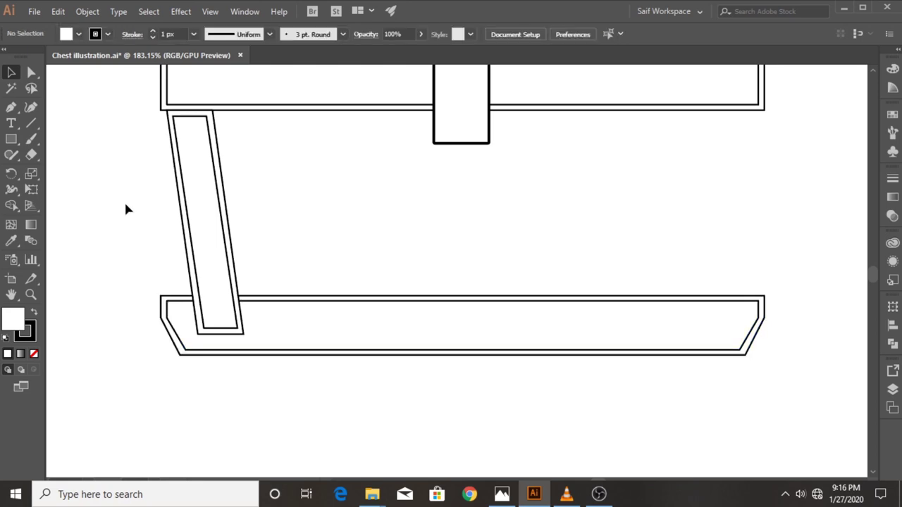
{"action": "scroll", "coordinate": [136, 253], "scroll_direction": "up", "scroll_amount": 2}
- Reflect a copy of the left leg and move it under the chest's right end
{"action": "left_click_drag", "start_coordinate": [137, 235], "coordinate": [264, 284]}
{"action": "right_click", "coordinate": [209, 271]}
{"action": "mouse_move", "coordinate": [248, 186]}
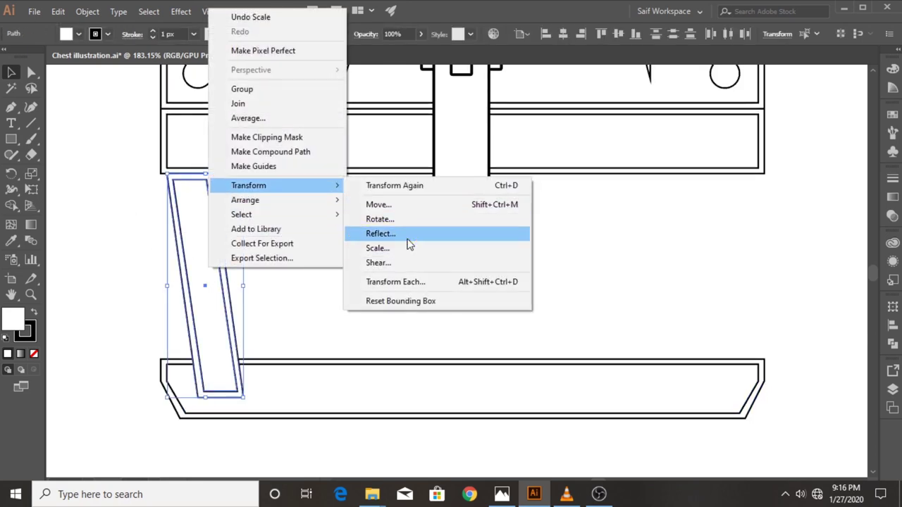
{"action": "left_click", "coordinate": [408, 243]}
{"action": "left_click", "coordinate": [50, 207]}
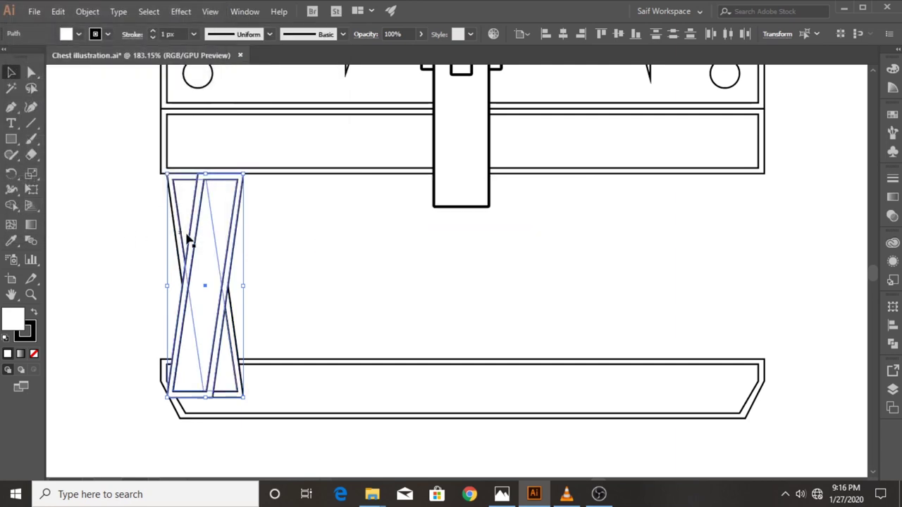
{"action": "mouse_move", "coordinate": [187, 237]}
{"action": "left_mouse_down"}
{"action": "mouse_move", "coordinate": [418, 248]}
{"action": "mouse_move", "coordinate": [715, 236]}
{"action": "left_mouse_up"}
{"action": "left_click", "coordinate": [187, 260], "text": "shift"}
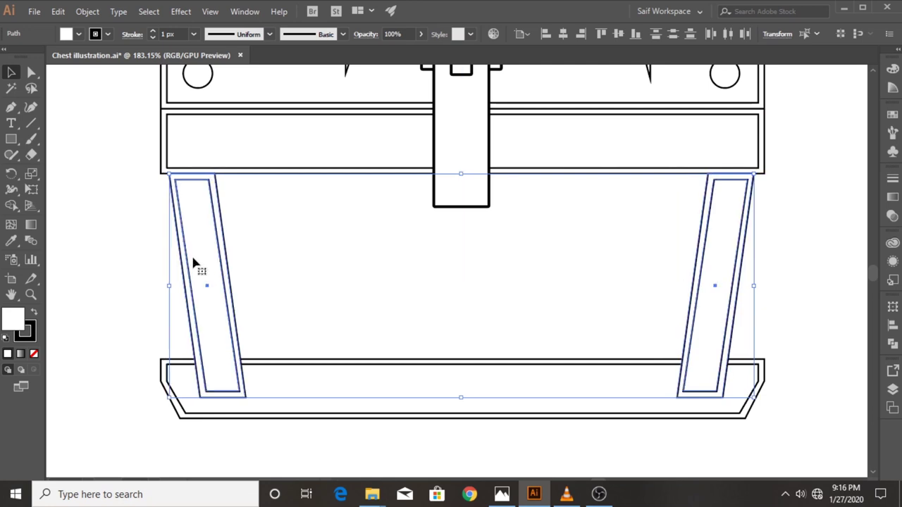
{"action": "left_click", "coordinate": [412, 409]}
{"action": "right_click", "coordinate": [412, 409]}
{"action": "mouse_move", "coordinate": [451, 336]}
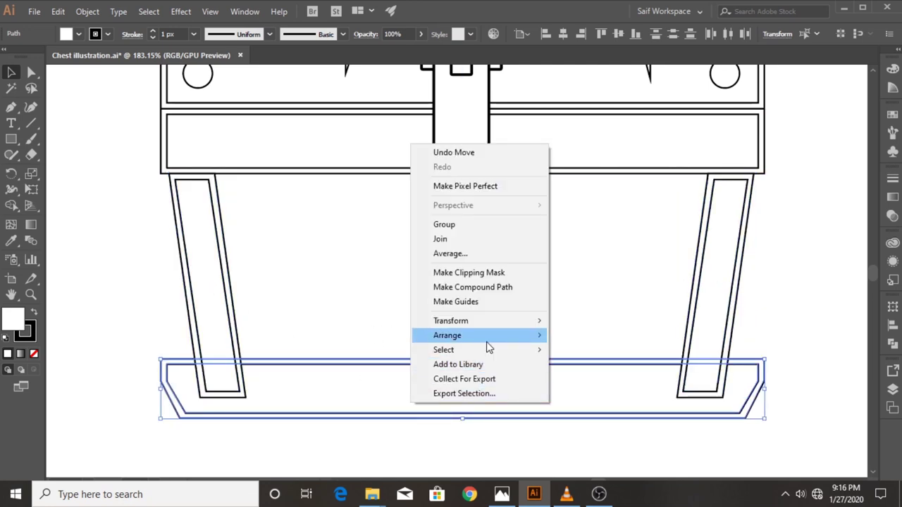
- Bring the beveled base in front of the legs, narrow it from the left, and centre it beneath them
{"action": "left_click", "coordinate": [619, 336]}
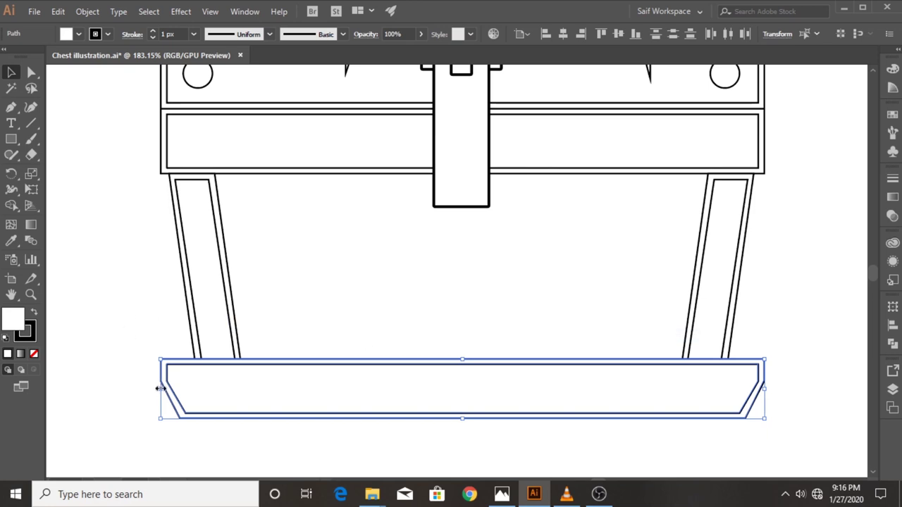
{"action": "left_click_drag", "start_coordinate": [161, 388], "coordinate": [188, 390]}
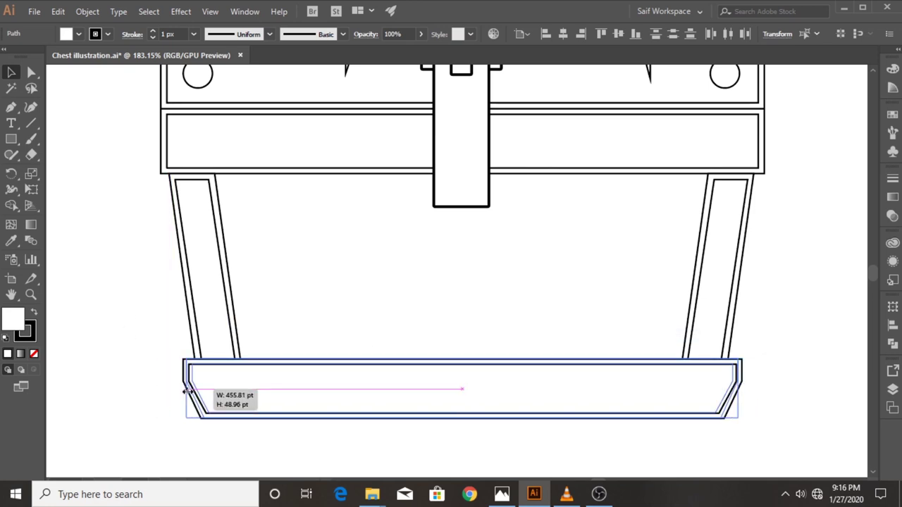
{"action": "left_click_drag", "start_coordinate": [505, 402], "coordinate": [493, 396]}
{"action": "left_click", "coordinate": [100, 220]}
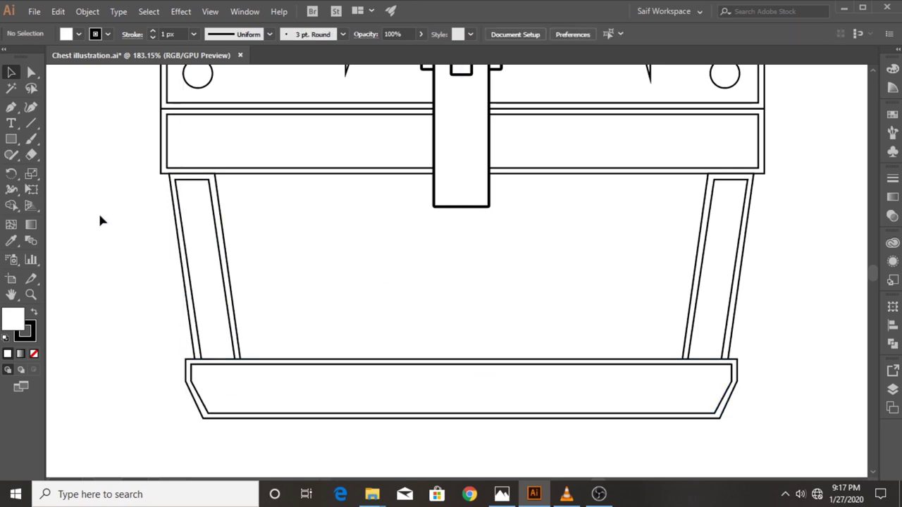
{"action": "left_click", "coordinate": [12, 140]}
{"action": "left_click_drag", "start_coordinate": [203, 158], "coordinate": [225, 166]}
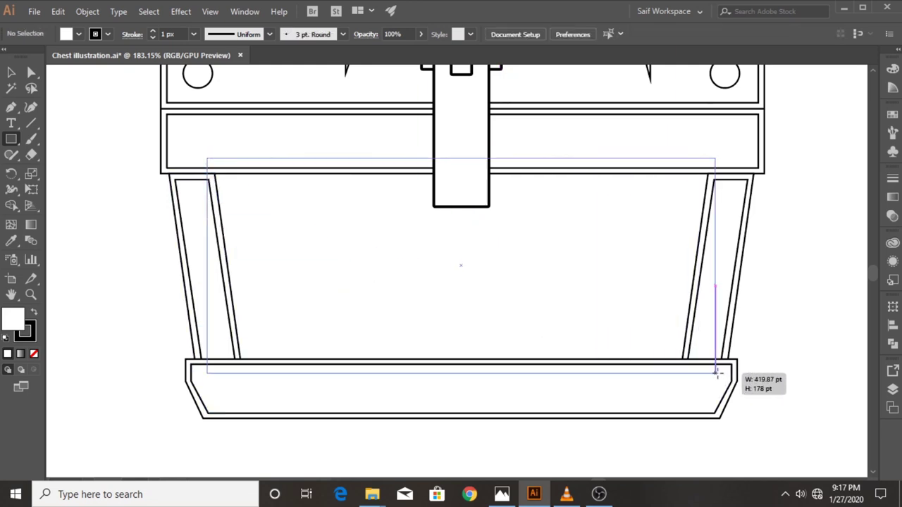
- Draw a large rectangle between the two legs and send it behind the chest parts
{"action": "left_click_drag", "start_coordinate": [225, 167], "coordinate": [718, 372]}
{"action": "key", "text": "v"}
{"action": "right_click", "coordinate": [331, 282]}
{"action": "mouse_move", "coordinate": [367, 211]}
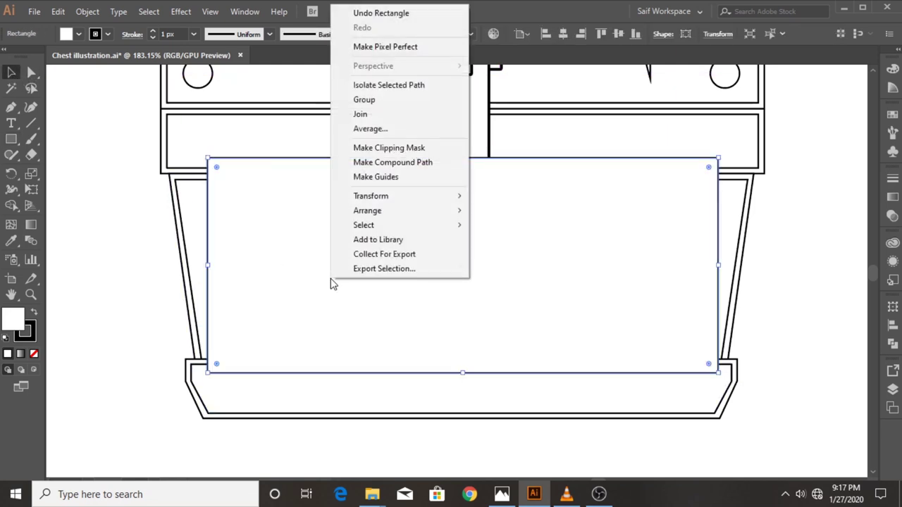
{"action": "left_click", "coordinate": [127, 248]}
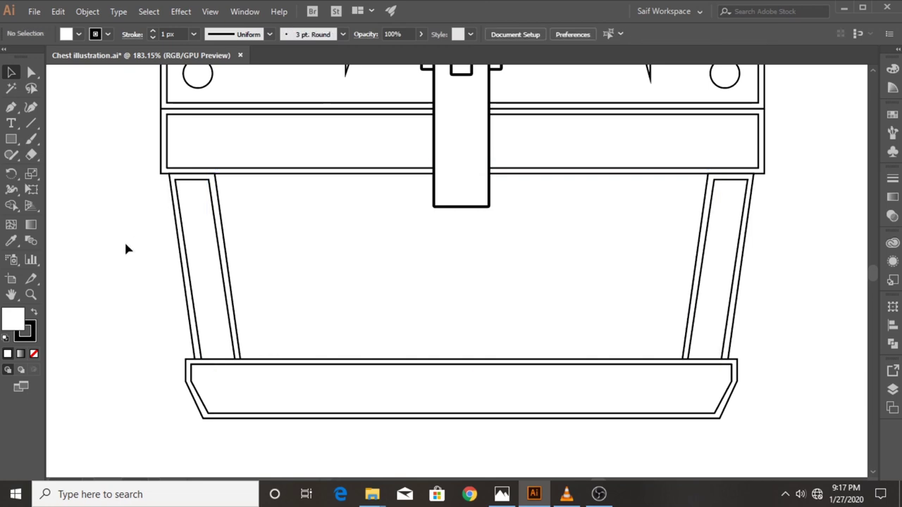
{"action": "left_click_drag", "start_coordinate": [114, 319], "coordinate": [0, 243]}
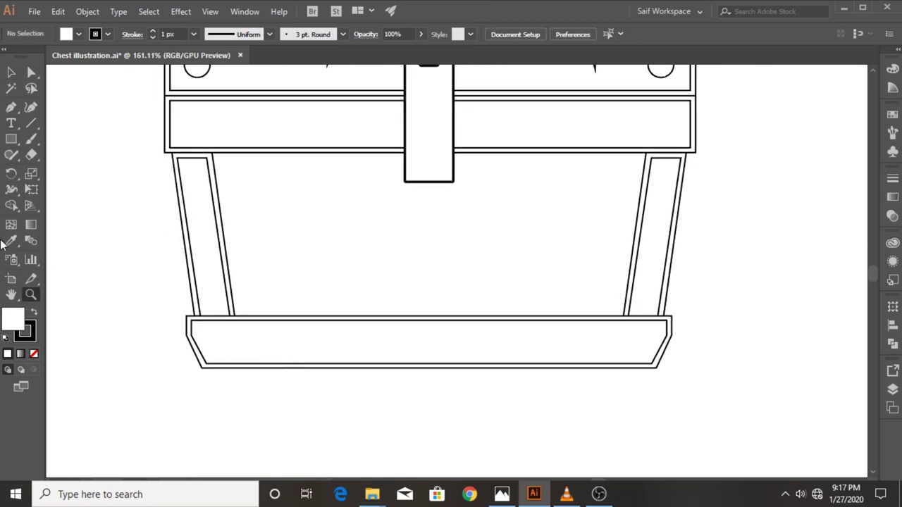
- Draw the round-bottomed feet and position both beneath the ends of the base
{"action": "left_click", "coordinate": [10, 140]}
{"action": "mouse_move", "coordinate": [234, 361]}
{"action": "left_mouse_down"}
{"action": "mouse_move", "coordinate": [256, 390]}
{"action": "mouse_move", "coordinate": [283, 402]}
{"action": "mouse_move", "coordinate": [245, 372]}
{"action": "mouse_move", "coordinate": [630, 383]}
{"action": "mouse_move", "coordinate": [218, 411]}
{"action": "left_mouse_up"}
{"action": "key", "text": "a"}
{"action": "left_click", "coordinate": [10, 73]}
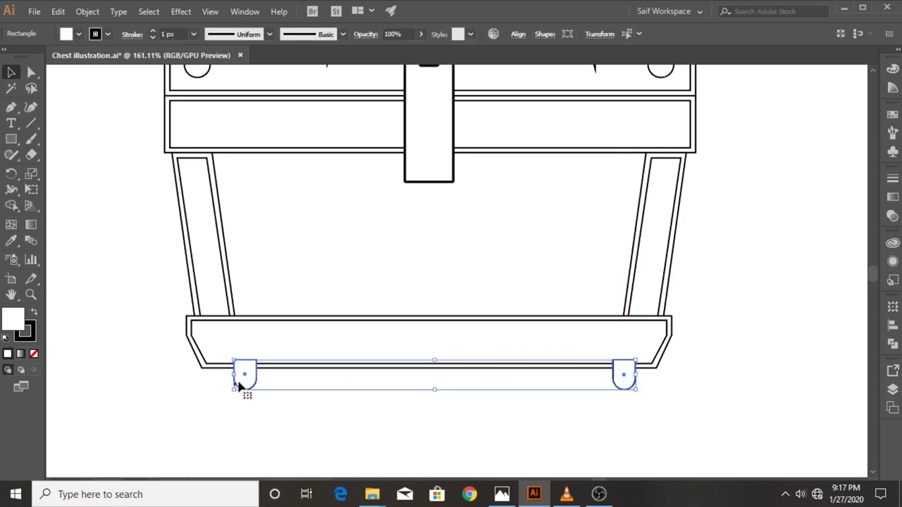
{"action": "left_click_drag", "start_coordinate": [244, 382], "coordinate": [238, 386]}
{"action": "key", "text": "ctrl+shift+b"}
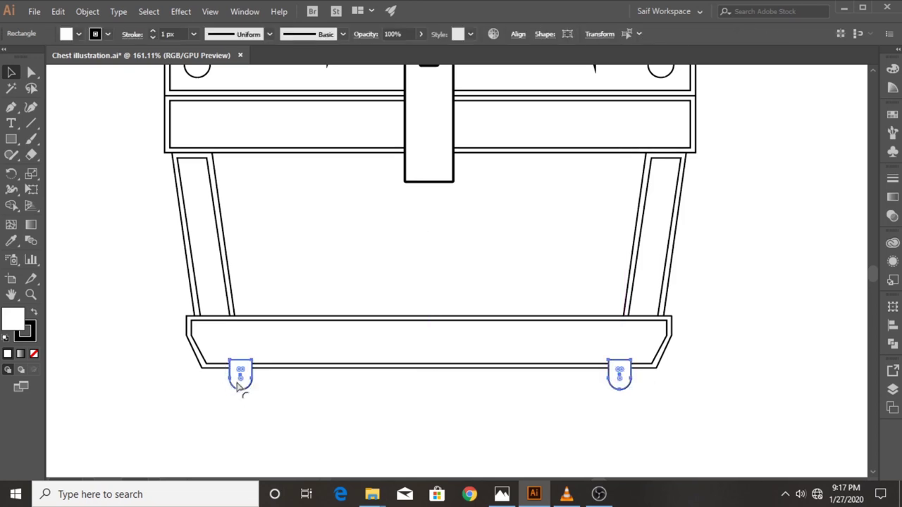
{"action": "key", "text": "ctrl+shift+b"}
{"action": "left_click", "coordinate": [296, 433]}
{"action": "scroll", "coordinate": [310, 422], "scroll_direction": "up", "scroll_amount": 2}
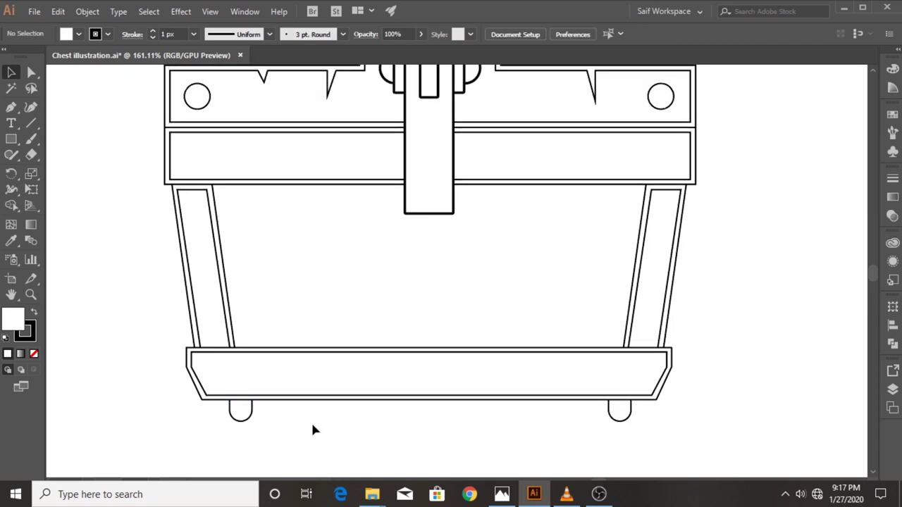
- Copy both lid rivet circles down onto the chest base
{"action": "left_click", "coordinate": [200, 121]}
{"action": "left_click", "coordinate": [660, 118], "text": "shift"}
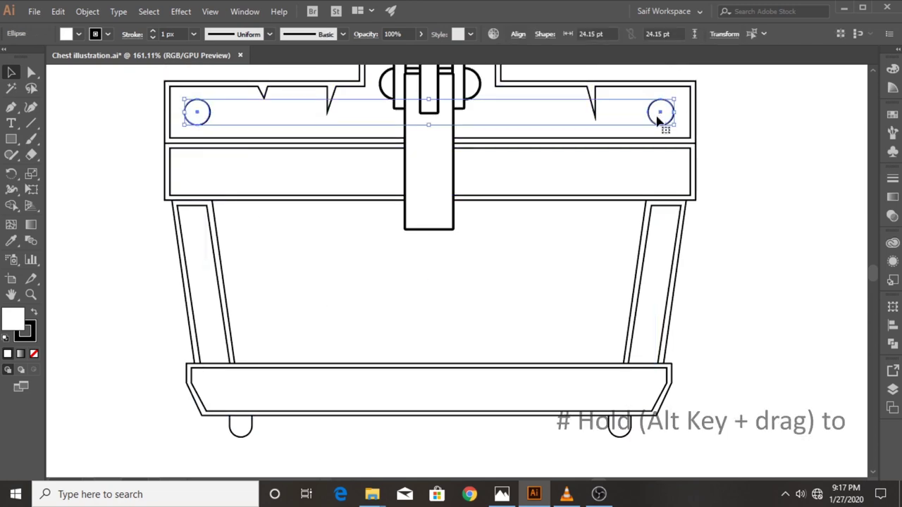
{"action": "left_click_drag", "start_coordinate": [660, 118], "coordinate": [632, 395]}
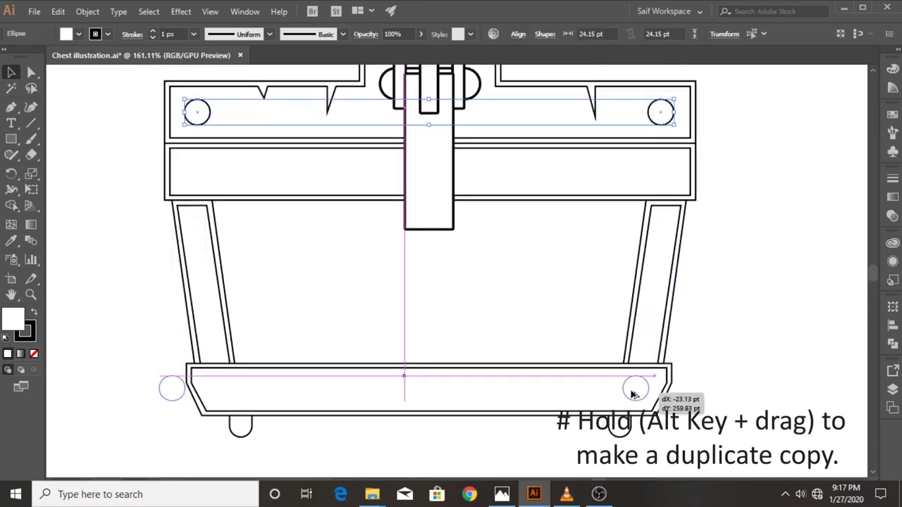
{"action": "left_click", "coordinate": [169, 404]}
{"action": "left_click_drag", "start_coordinate": [169, 401], "coordinate": [226, 400]}
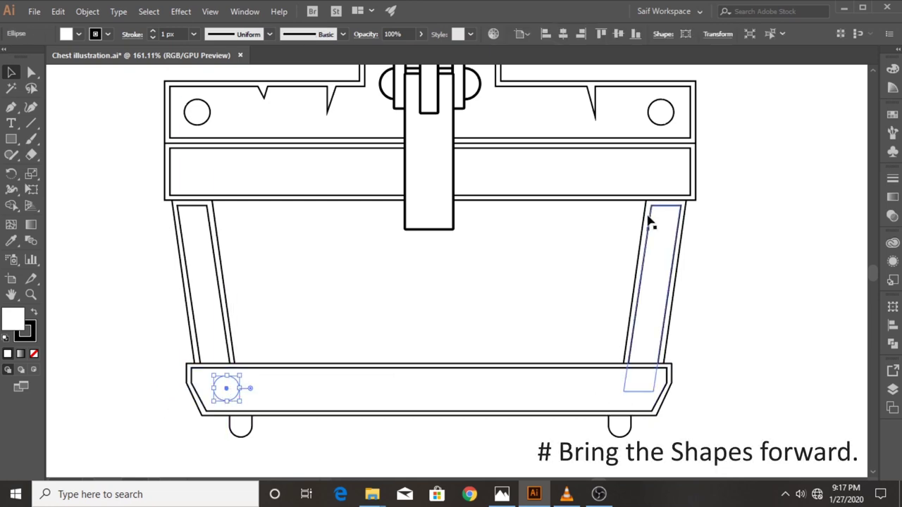
- Bring the right base circle in front of the base
{"action": "mouse_move", "coordinate": [712, 376]}
{"action": "left_mouse_down"}
{"action": "mouse_move", "coordinate": [632, 409]}
{"action": "mouse_move", "coordinate": [636, 398]}
{"action": "mouse_move", "coordinate": [703, 399]}
{"action": "left_mouse_up"}
{"action": "double_click", "coordinate": [636, 393]}
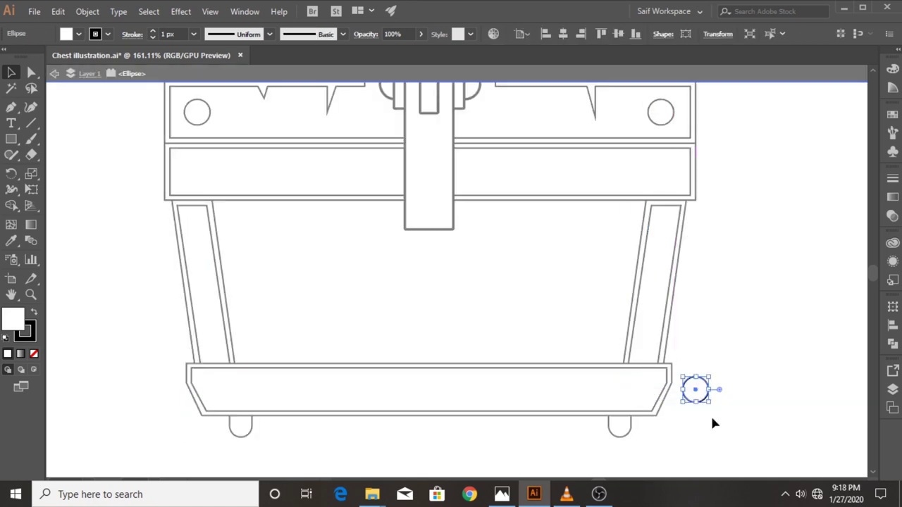
{"action": "double_click", "coordinate": [711, 423]}
{"action": "left_click", "coordinate": [698, 402]}
{"action": "right_click", "coordinate": [701, 404]}
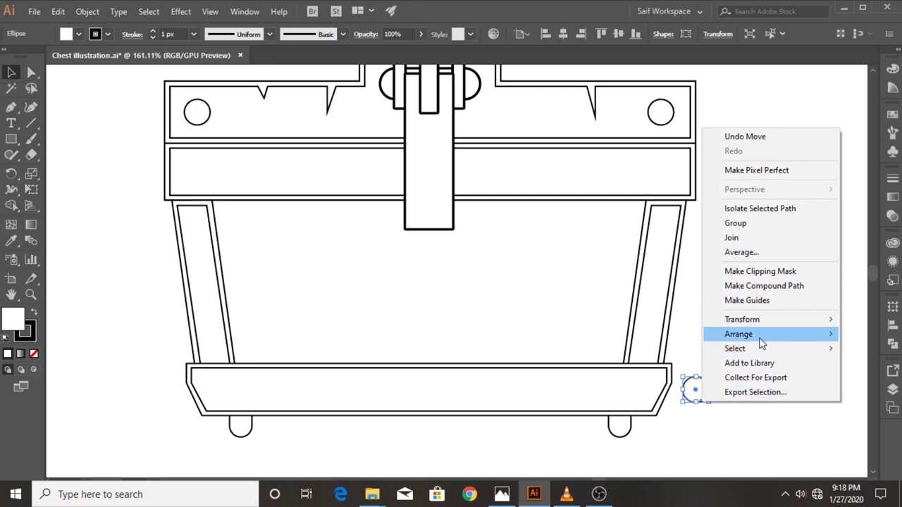
{"action": "left_click", "coordinate": [553, 333]}
- Position the rivet circles at the right and left ends of the base
{"action": "left_click", "coordinate": [704, 402]}
{"action": "mouse_move", "coordinate": [691, 407]}
{"action": "left_mouse_down"}
{"action": "mouse_move", "coordinate": [641, 400]}
{"action": "mouse_move", "coordinate": [279, 411]}
{"action": "mouse_move", "coordinate": [229, 397]}
{"action": "left_mouse_up"}
{"action": "left_click", "coordinate": [727, 395]}
{"action": "key", "text": "ctrl+shift+a"}
{"action": "left_click", "coordinate": [144, 396]}
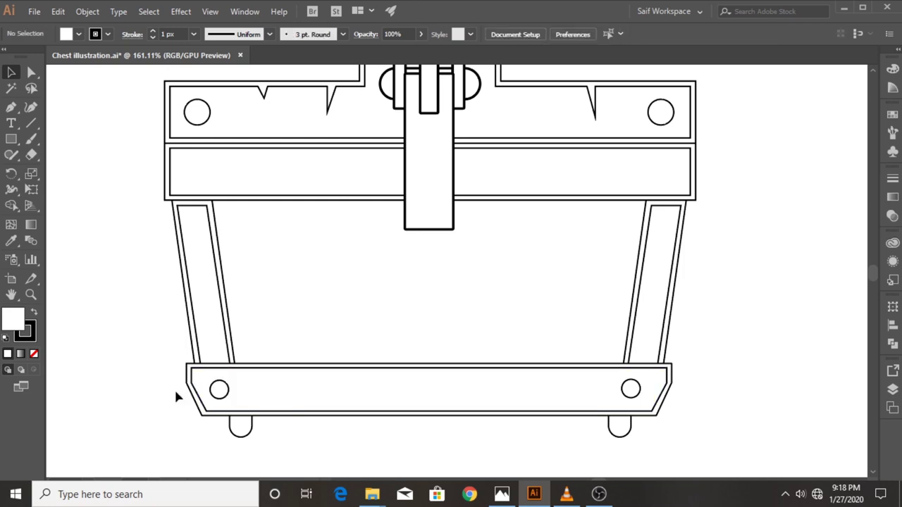
- Draw notch triangles on the left leg's outer edge and subtract them with Shape Builder
{"action": "left_click", "coordinate": [30, 295]}
{"action": "left_click_drag", "start_coordinate": [461, 285], "coordinate": [513, 278]}
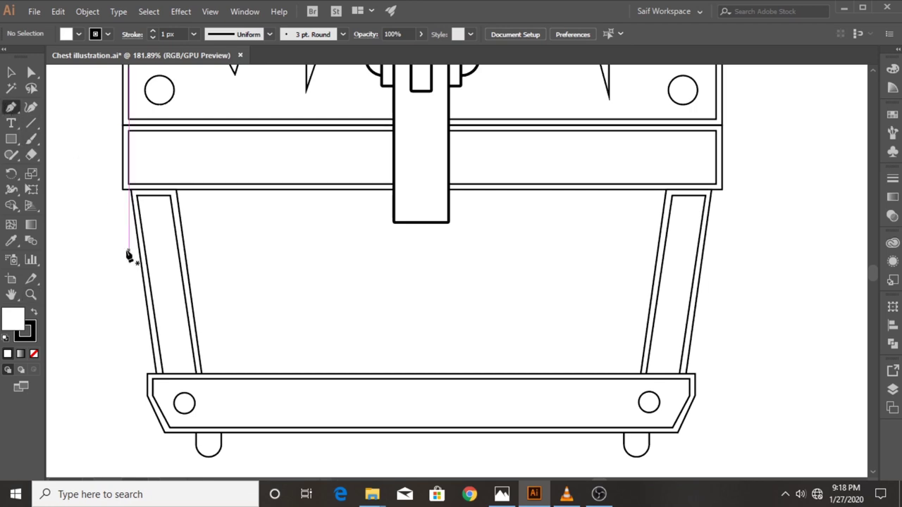
{"action": "mouse_move", "coordinate": [138, 262]}
{"action": "left_mouse_down"}
{"action": "mouse_move", "coordinate": [165, 286]}
{"action": "mouse_move", "coordinate": [140, 287]}
{"action": "left_mouse_up"}
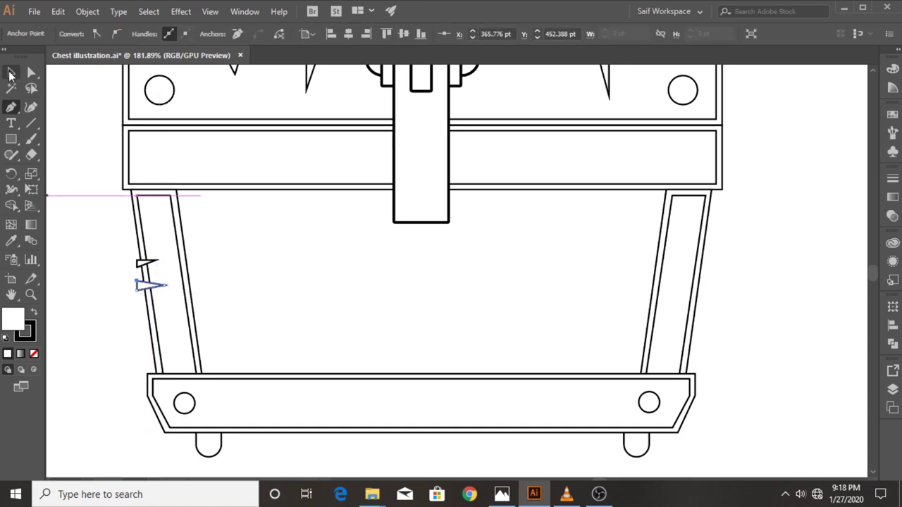
{"action": "left_click", "coordinate": [11, 74]}
{"action": "left_click", "coordinate": [145, 259], "text": "shift"}
{"action": "left_click", "coordinate": [11, 205]}
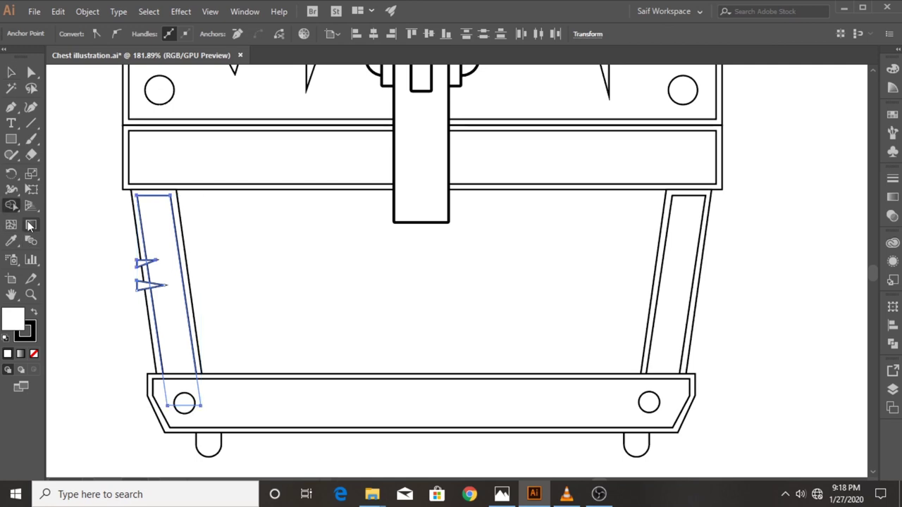
{"action": "mouse_move", "coordinate": [140, 266]}
{"action": "left_mouse_down"}
{"action": "mouse_move", "coordinate": [131, 277]}
{"action": "mouse_move", "coordinate": [169, 245]}
{"action": "left_mouse_up"}
- Deselect the notched leg and zoom out to view the whole chest
{"action": "left_click", "coordinate": [30, 294]}
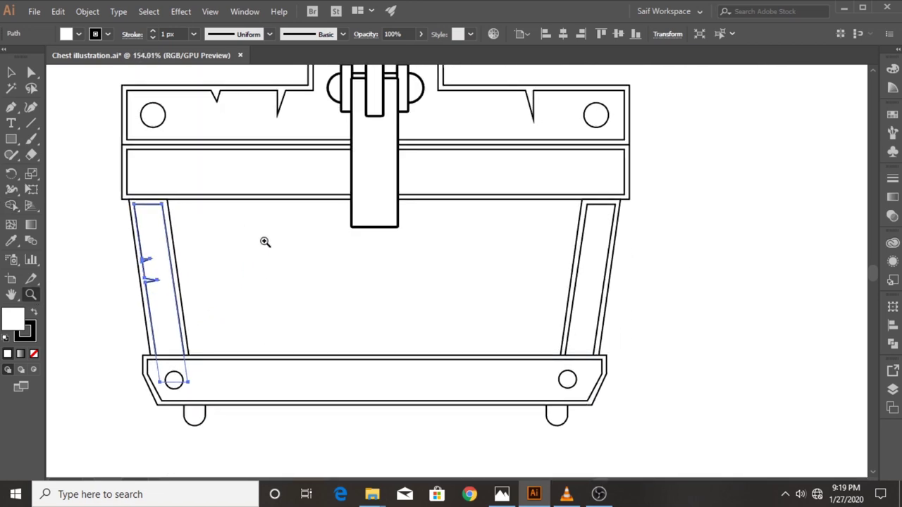
{"action": "left_click_drag", "start_coordinate": [205, 230], "coordinate": [216, 224]}
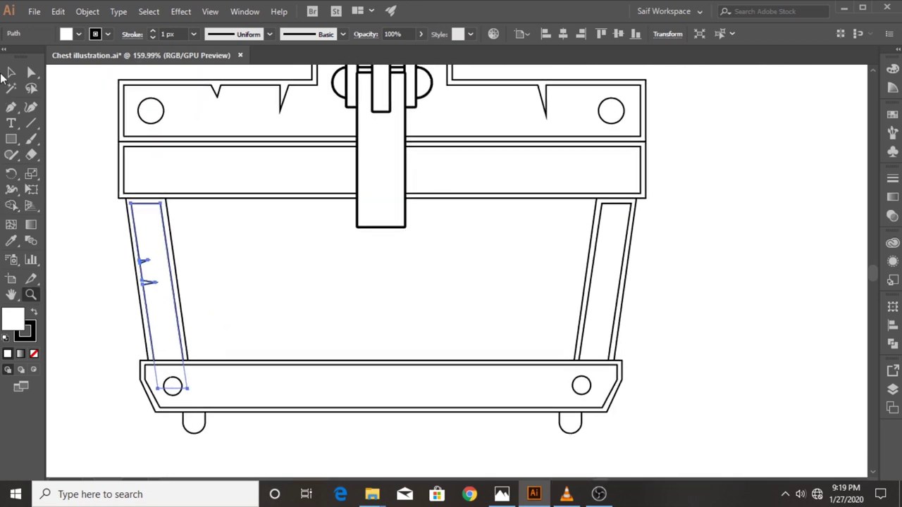
{"action": "left_click", "coordinate": [10, 72]}
{"action": "left_click", "coordinate": [77, 221]}
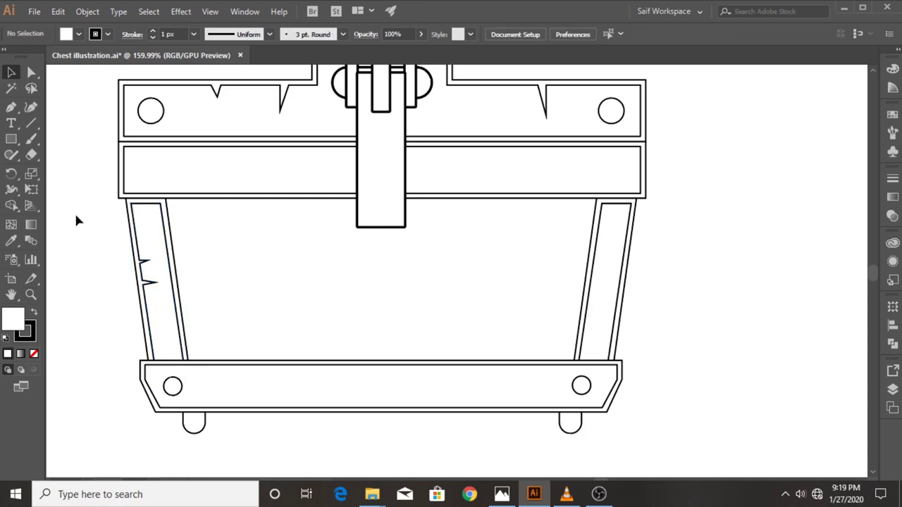
{"action": "left_click", "coordinate": [30, 294]}
{"action": "mouse_move", "coordinate": [204, 236]}
{"action": "left_mouse_down"}
{"action": "mouse_move", "coordinate": [172, 234]}
{"action": "mouse_move", "coordinate": [205, 256]}
{"action": "left_mouse_up"}
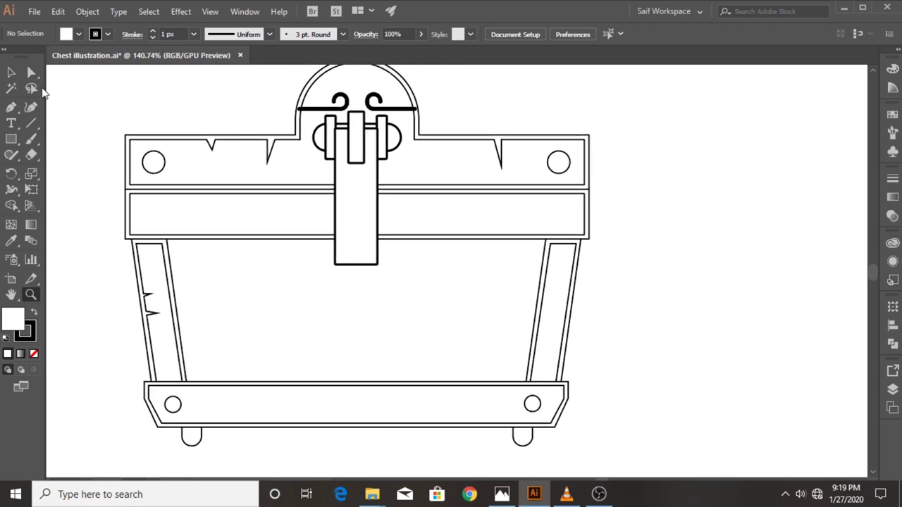
- Lengthen the hasp rectangle downward
{"action": "left_click", "coordinate": [12, 73]}
{"action": "left_click", "coordinate": [346, 237]}
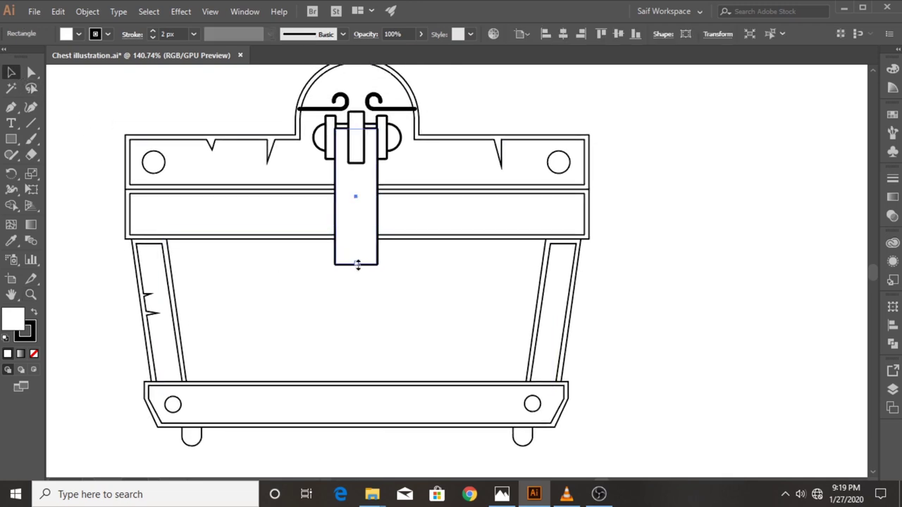
{"action": "left_click_drag", "start_coordinate": [356, 265], "coordinate": [357, 282]}
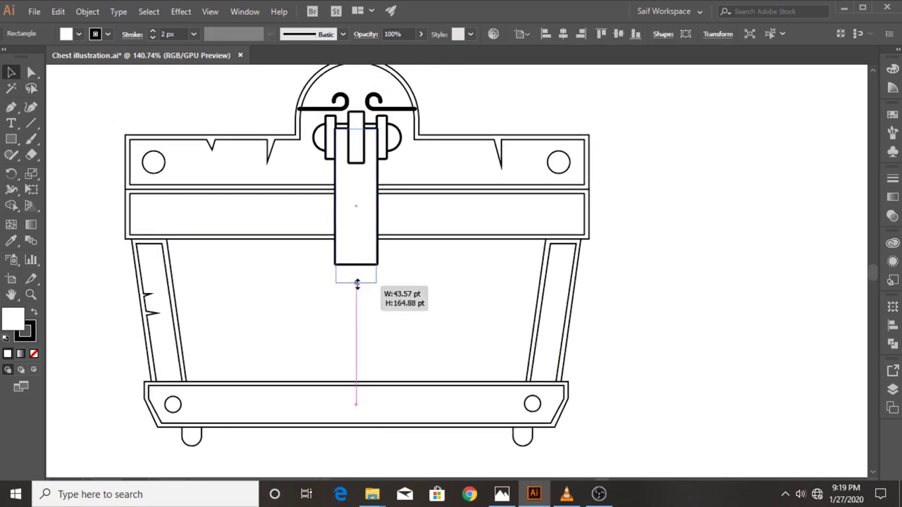
- Draw a pill-shaped rounded slot centred inside the hasp
{"action": "left_click", "coordinate": [10, 140]}
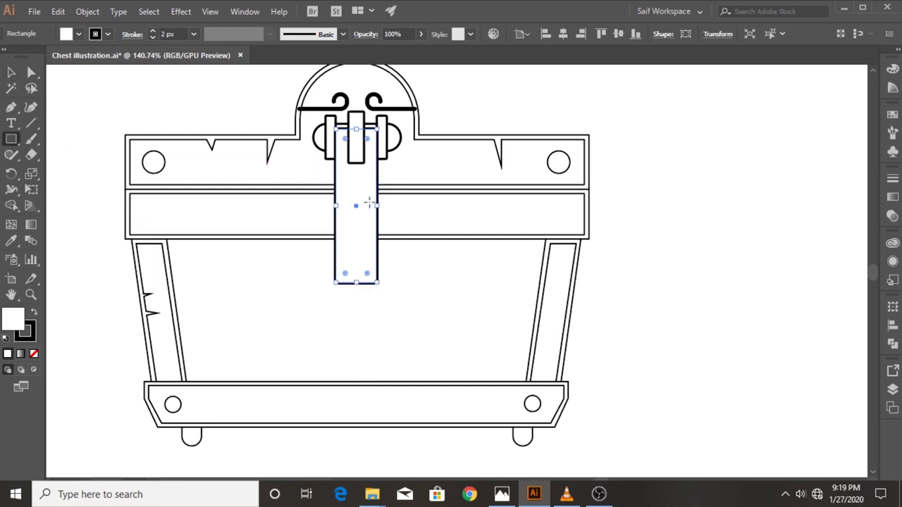
{"action": "left_click_drag", "start_coordinate": [348, 198], "coordinate": [374, 258]}
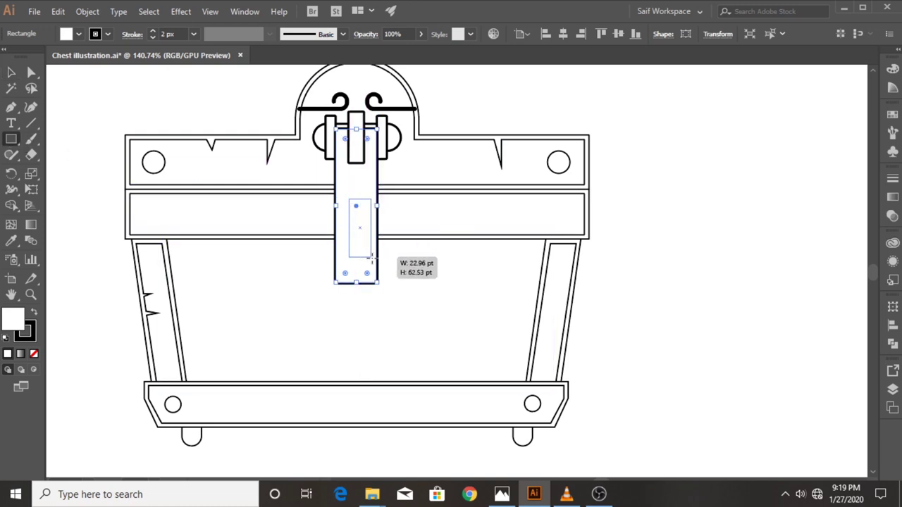
{"action": "left_click", "coordinate": [31, 72]}
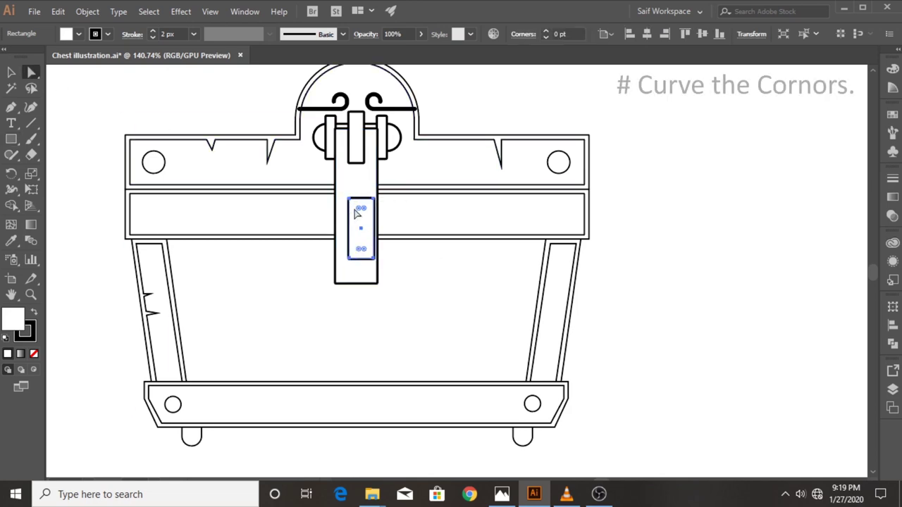
{"action": "mouse_move", "coordinate": [368, 206]}
{"action": "left_mouse_down"}
{"action": "mouse_move", "coordinate": [380, 236]}
{"action": "mouse_move", "coordinate": [355, 215]}
{"action": "left_mouse_up"}
{"action": "key", "text": "v"}
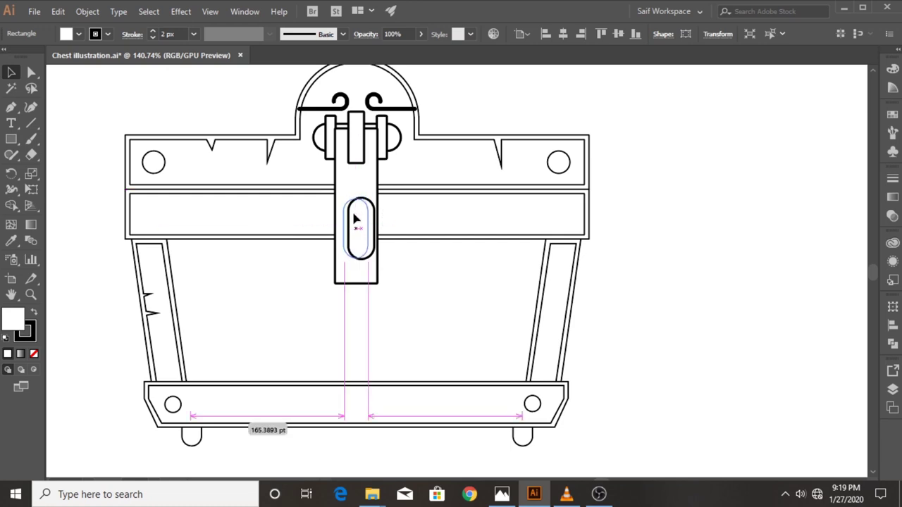
{"action": "left_click_drag", "start_coordinate": [355, 219], "coordinate": [356, 219]}
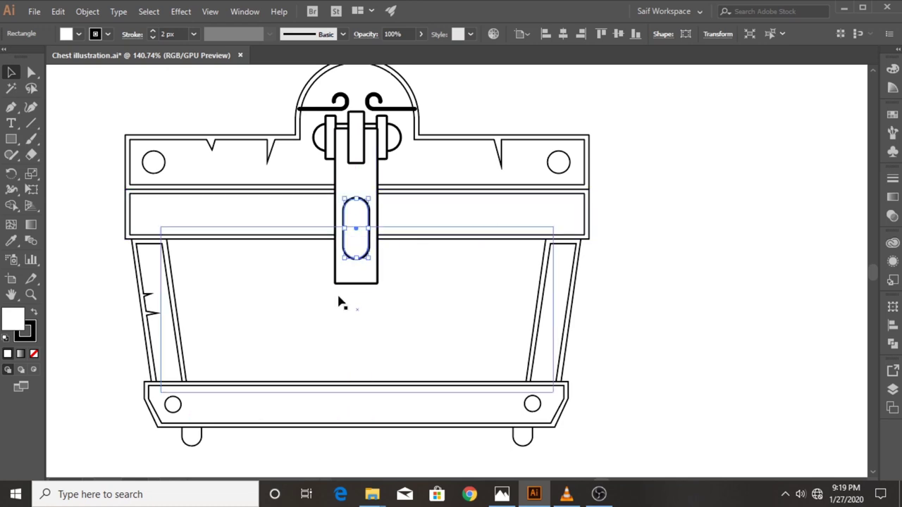
{"action": "left_click", "coordinate": [538, 212]}
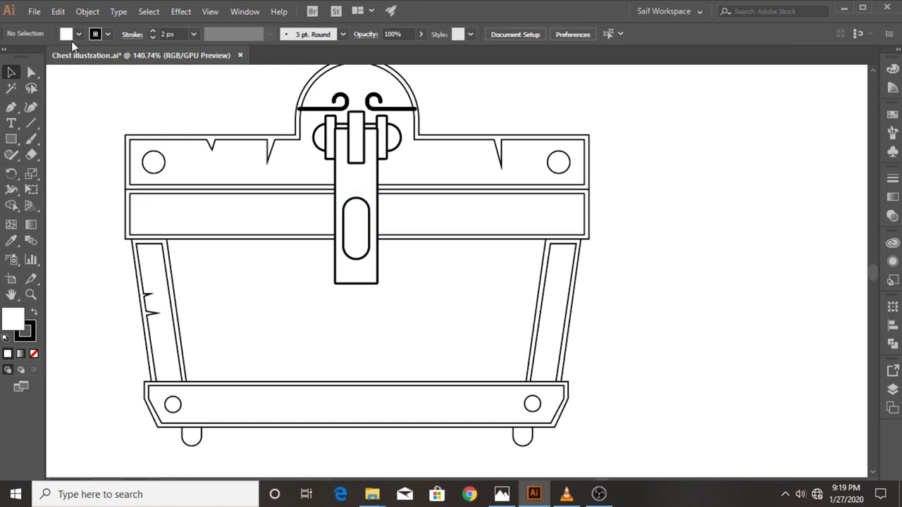
- Add a 3 pt offset path outline around the pill slot
{"action": "left_click", "coordinate": [356, 222]}
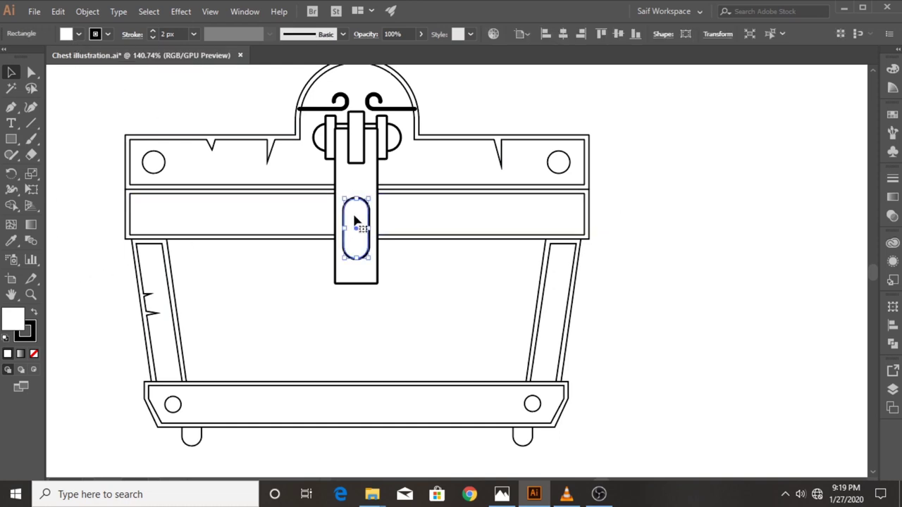
{"action": "left_click", "coordinate": [83, 13]}
{"action": "mouse_move", "coordinate": [135, 293]}
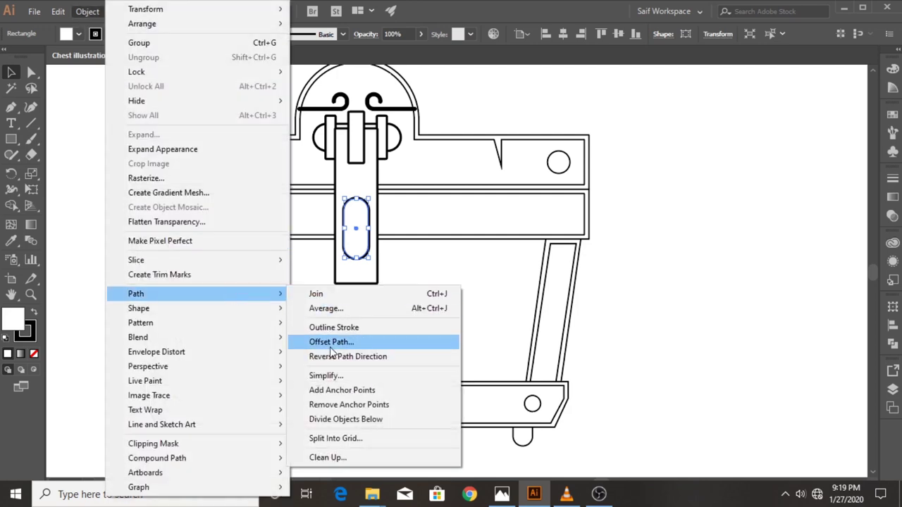
{"action": "left_click", "coordinate": [331, 343]}
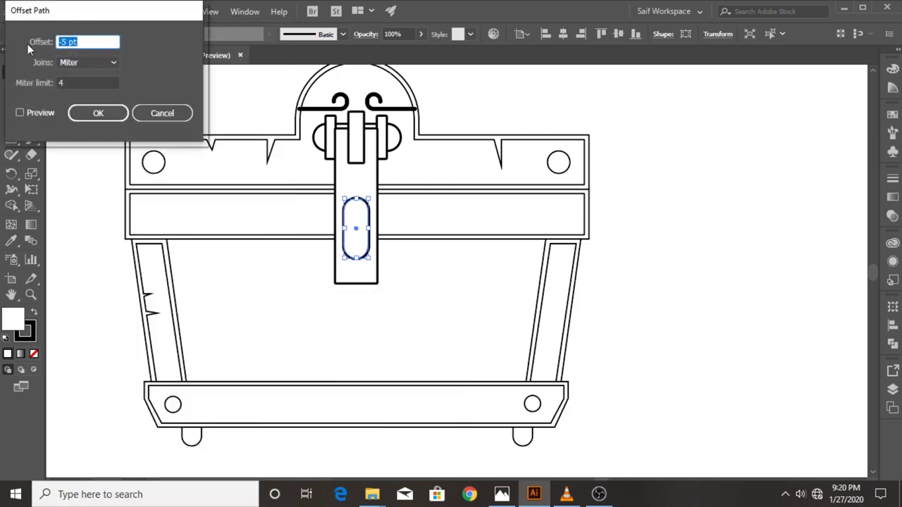
{"action": "type", "text": "3"}
{"action": "left_click", "coordinate": [96, 113]}
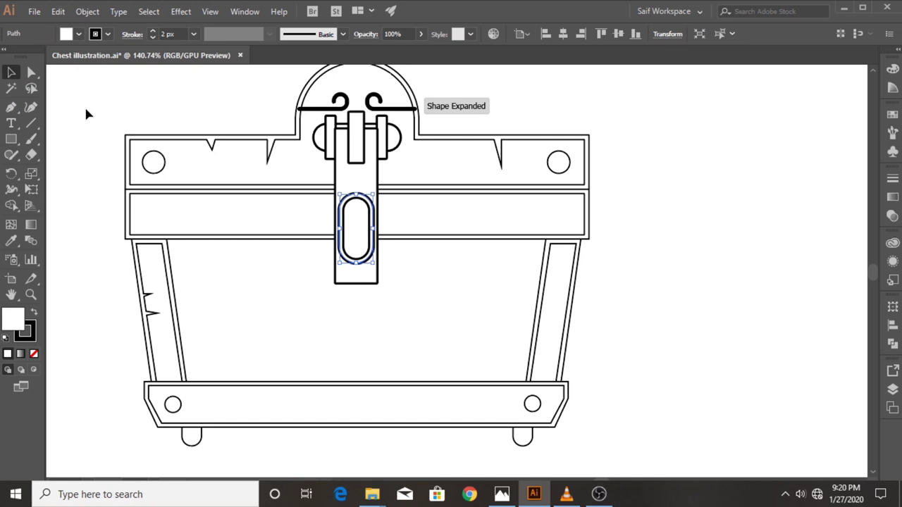
{"action": "scroll", "coordinate": [230, 326], "scroll_direction": "up", "scroll_amount": 1}
- Draw a square right of the chest and round its top corners into a dome
{"action": "left_click_drag", "start_coordinate": [11, 139], "coordinate": [63, 169]}
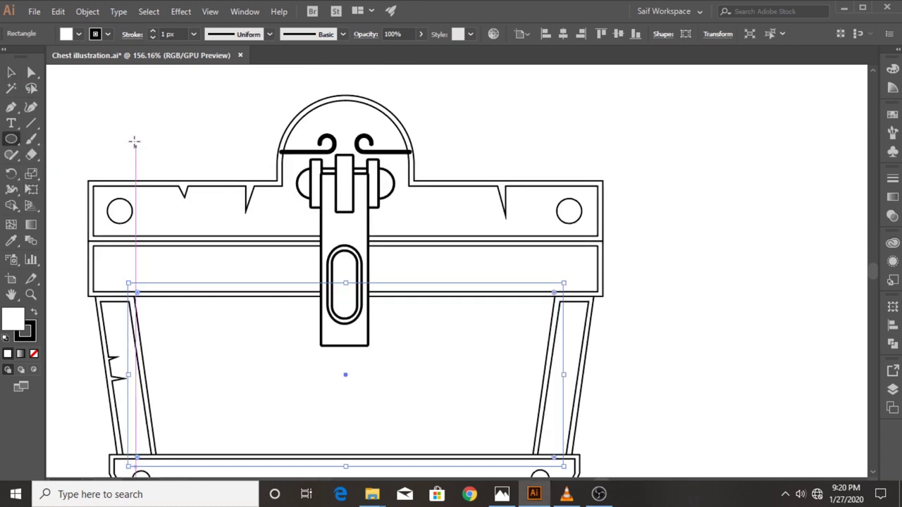
{"action": "left_click_drag", "start_coordinate": [533, 120], "coordinate": [654, 243]}
{"action": "key", "text": "ctrl+z"}
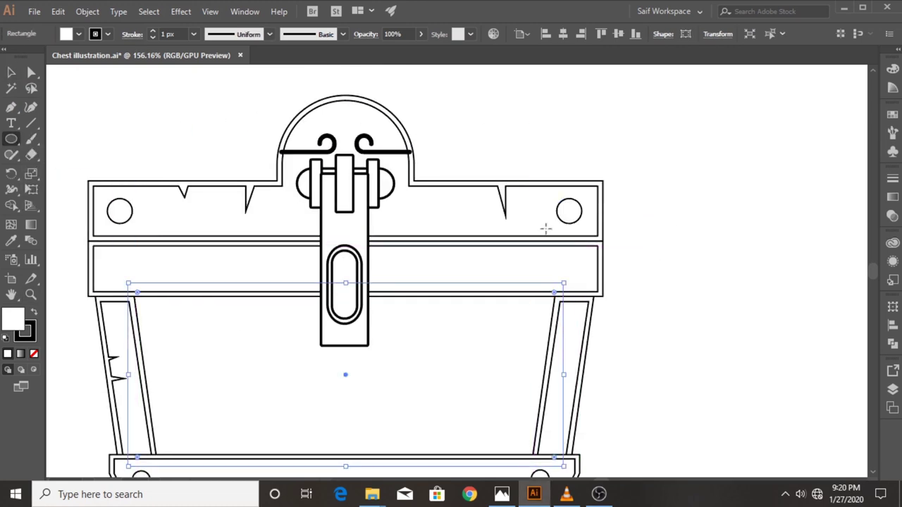
{"action": "left_click_drag", "start_coordinate": [11, 138], "coordinate": [70, 135]}
{"action": "left_click_drag", "start_coordinate": [633, 119], "coordinate": [734, 252]}
{"action": "left_click", "coordinate": [31, 72]}
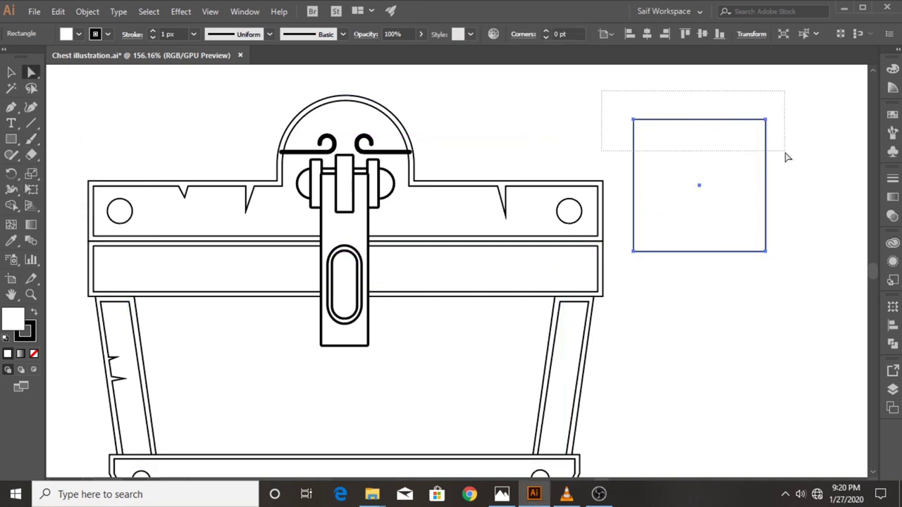
{"action": "left_click_drag", "start_coordinate": [788, 158], "coordinate": [758, 213]}
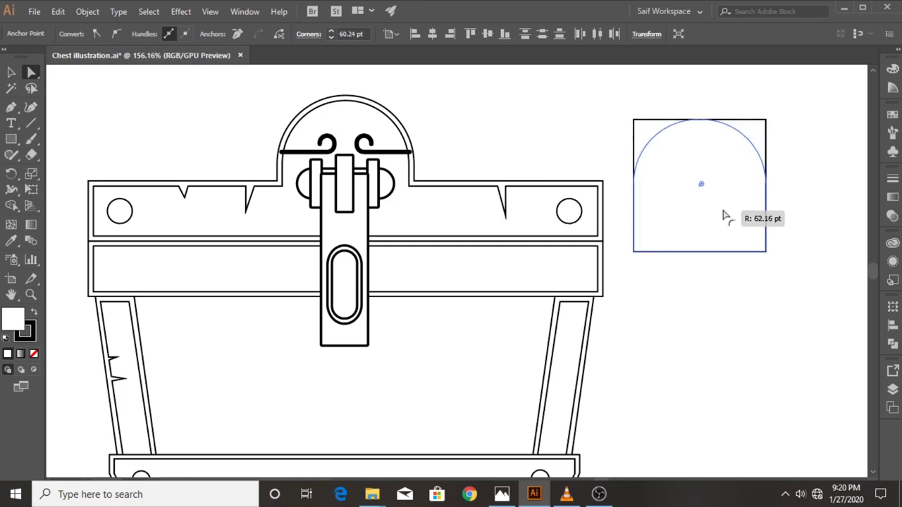
- Add a -15 pt offset path inside the dome to form an inner arch
{"action": "left_click", "coordinate": [81, 14]}
{"action": "mouse_move", "coordinate": [183, 293]}
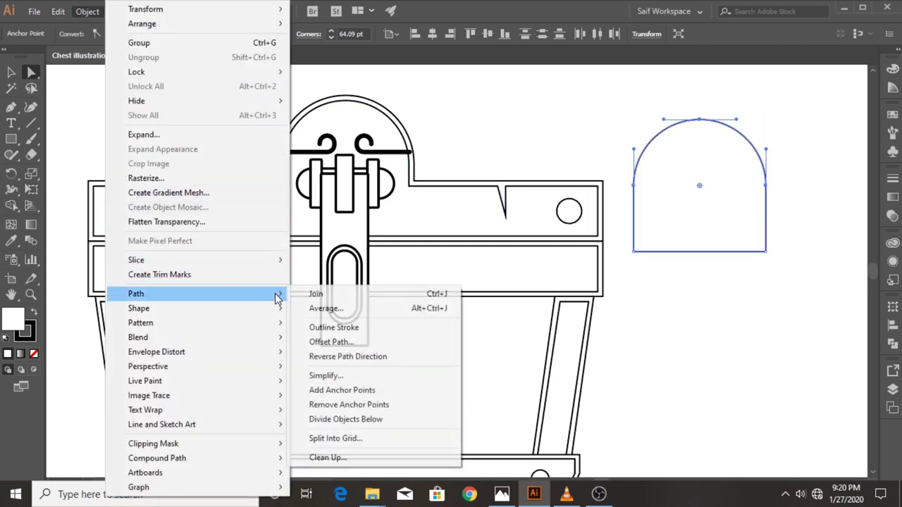
{"action": "left_click", "coordinate": [381, 344]}
{"action": "type", "text": "-15"}
{"action": "left_click", "coordinate": [39, 112]}
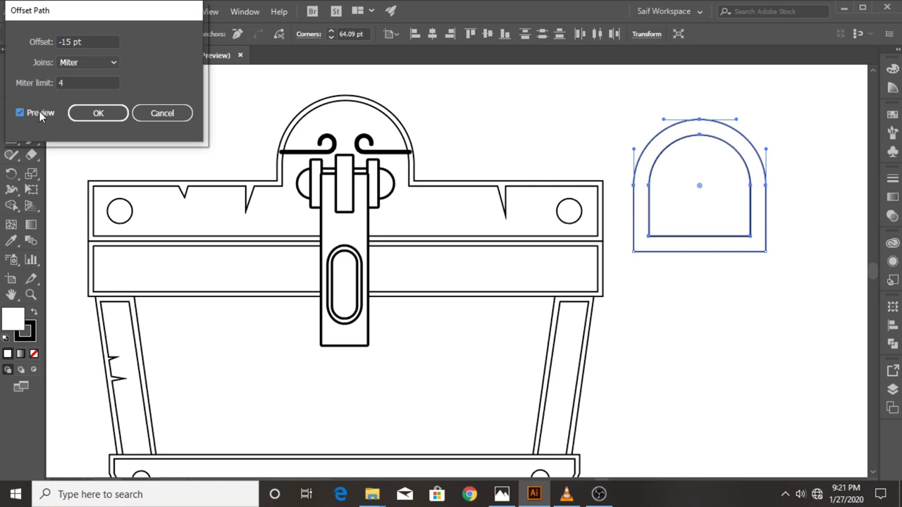
{"action": "left_click", "coordinate": [92, 118]}
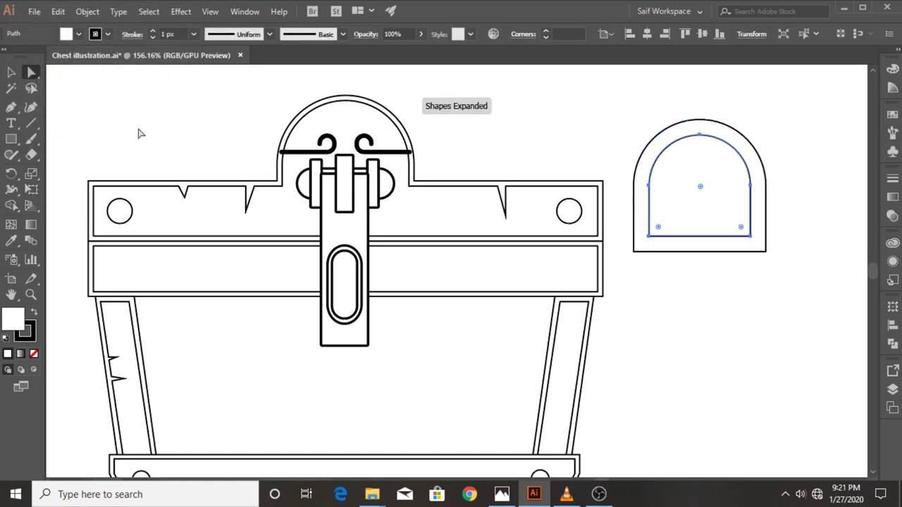
{"action": "left_click", "coordinate": [664, 289]}
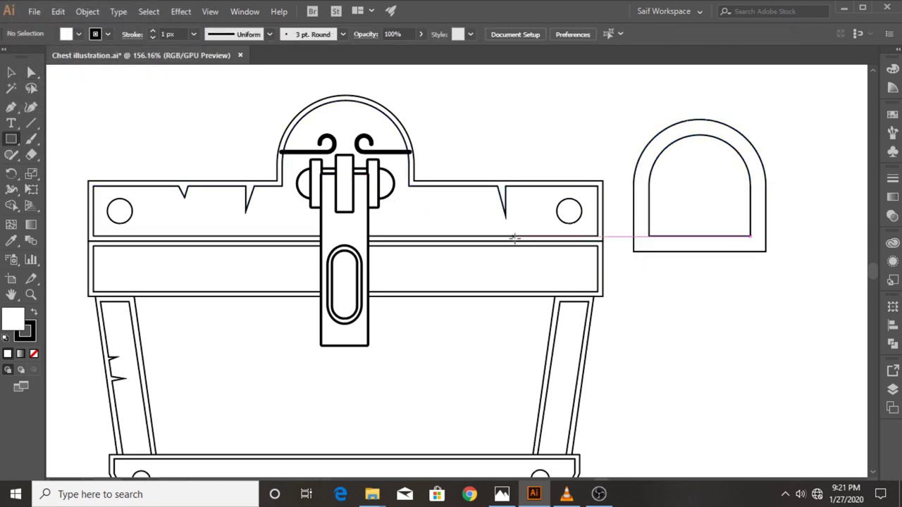
- Draw the padlock body rectangle under the arch and move both pieces beside the chest
{"action": "left_click_drag", "start_coordinate": [621, 228], "coordinate": [784, 372]}
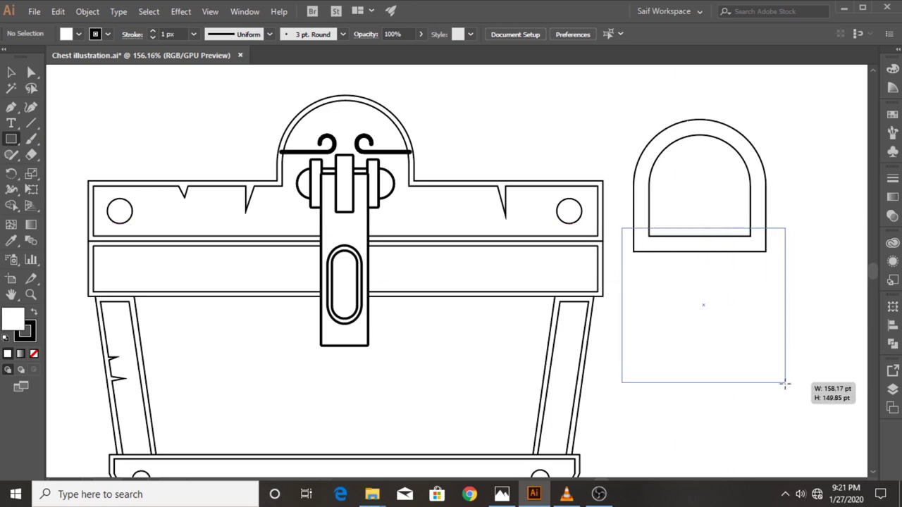
{"action": "left_click_drag", "start_coordinate": [784, 372], "coordinate": [784, 383]}
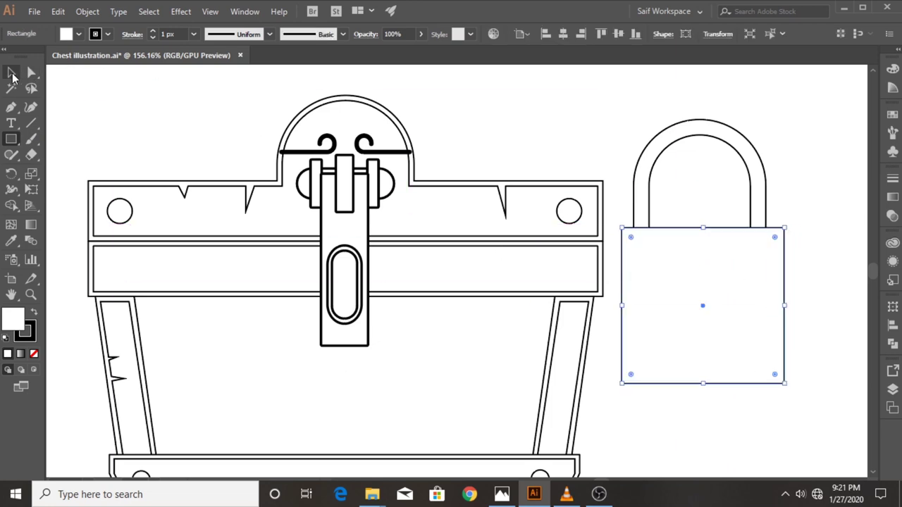
{"action": "left_click", "coordinate": [11, 72]}
{"action": "left_click", "coordinate": [634, 183], "text": "shift"}
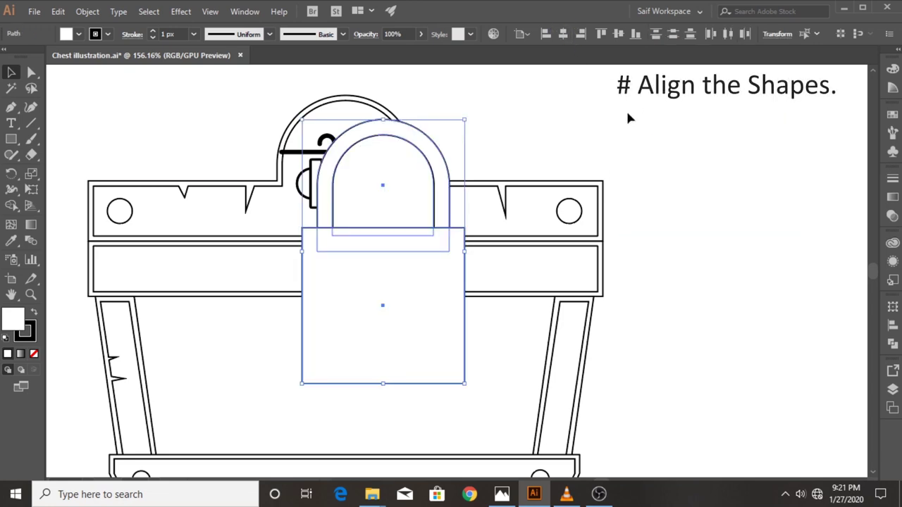
{"action": "left_click_drag", "start_coordinate": [402, 234], "coordinate": [740, 227]}
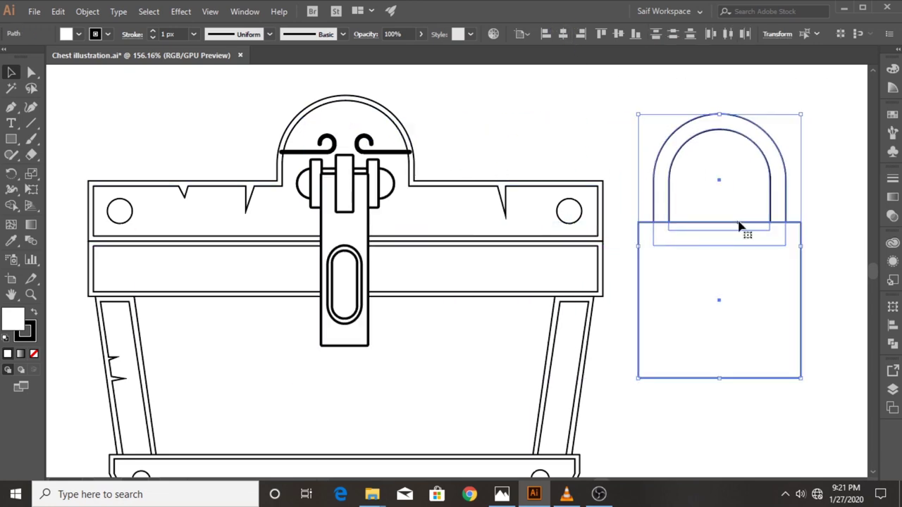
{"action": "left_click", "coordinate": [629, 168]}
- Curve the body's bottom with a centre anchor and round its corners to 12.55 pt
{"action": "left_click", "coordinate": [684, 312]}
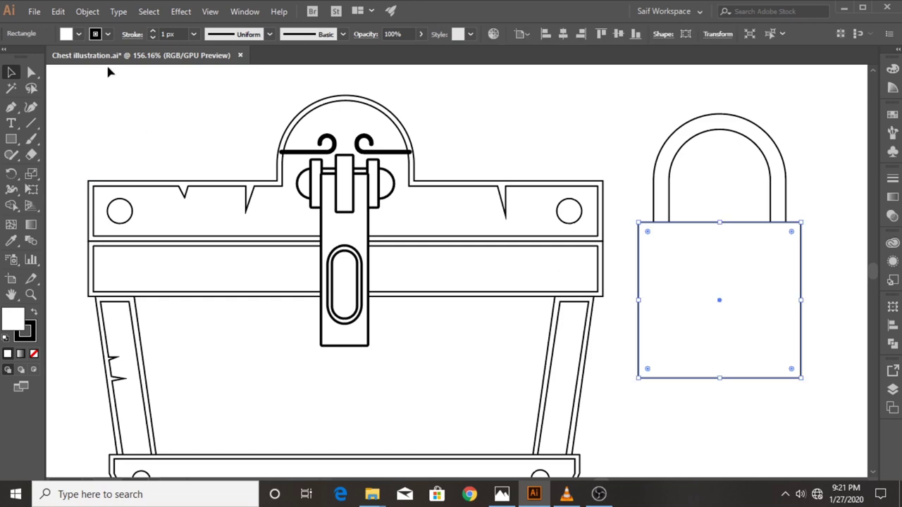
{"action": "left_click", "coordinate": [11, 108]}
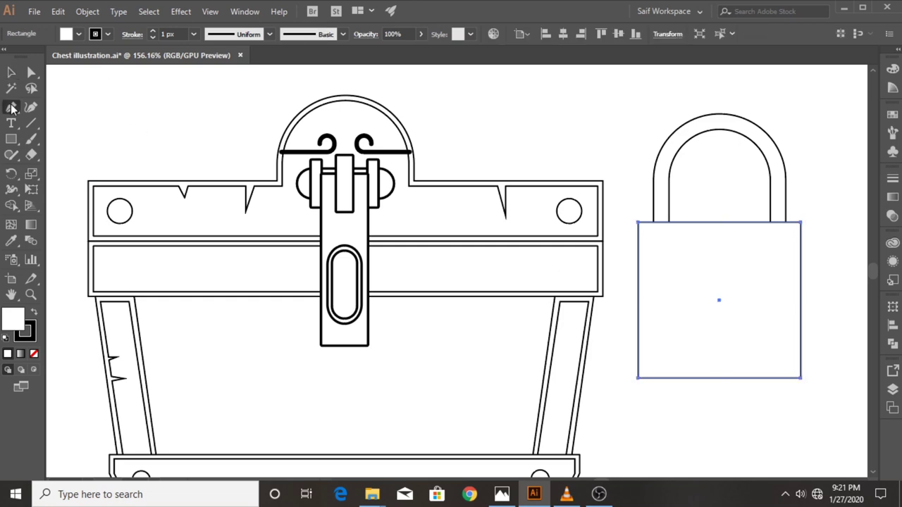
{"action": "left_click", "coordinate": [719, 378]}
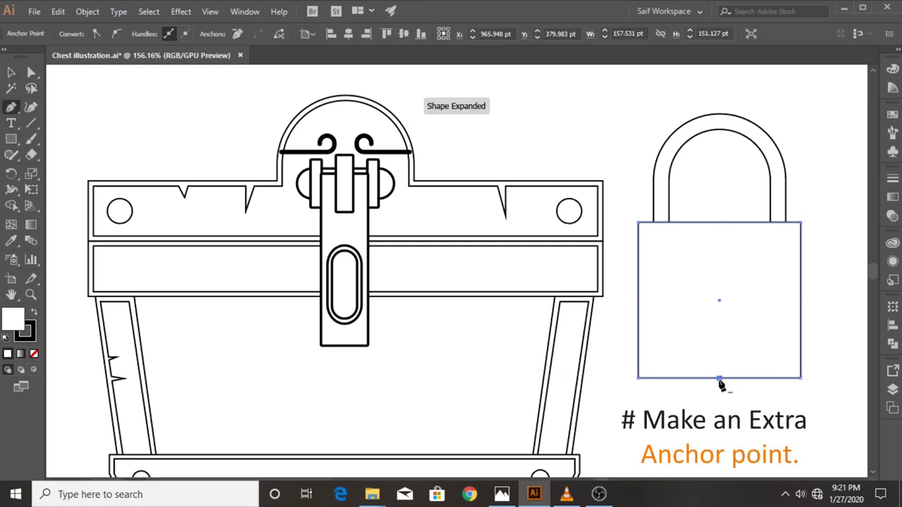
{"action": "key", "text": "a"}
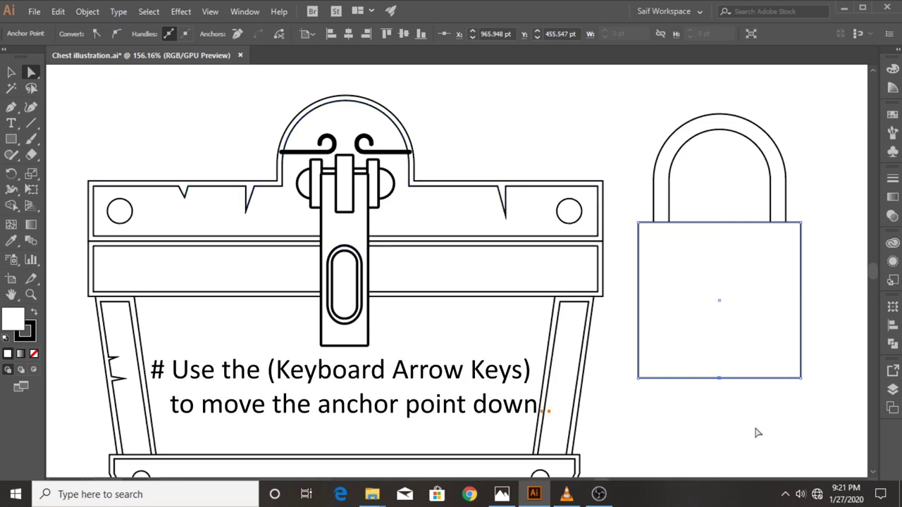
{"action": "key", "text": "Down"}
{"action": "key", "text": "Down"}
{"action": "key", "text": "Down"}
{"action": "key", "text": "Down"}
{"action": "key", "text": "Down"}
{"action": "key", "text": "Down"}
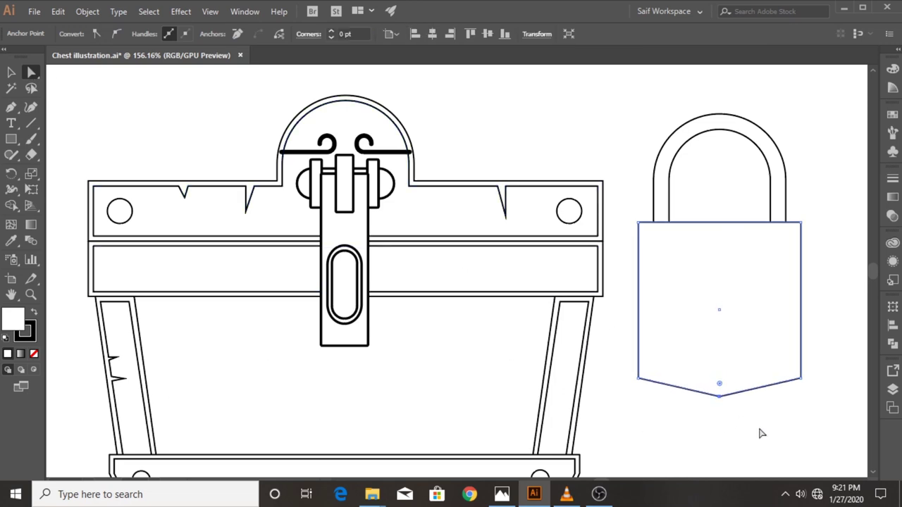
{"action": "left_click_drag", "start_coordinate": [719, 384], "coordinate": [737, 124]}
{"action": "left_click", "coordinate": [658, 262]}
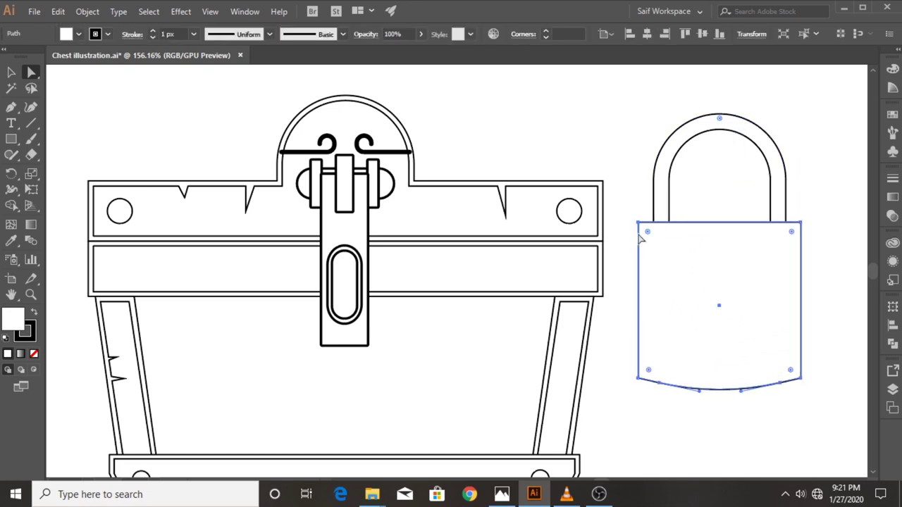
{"action": "left_click_drag", "start_coordinate": [648, 232], "coordinate": [655, 241]}
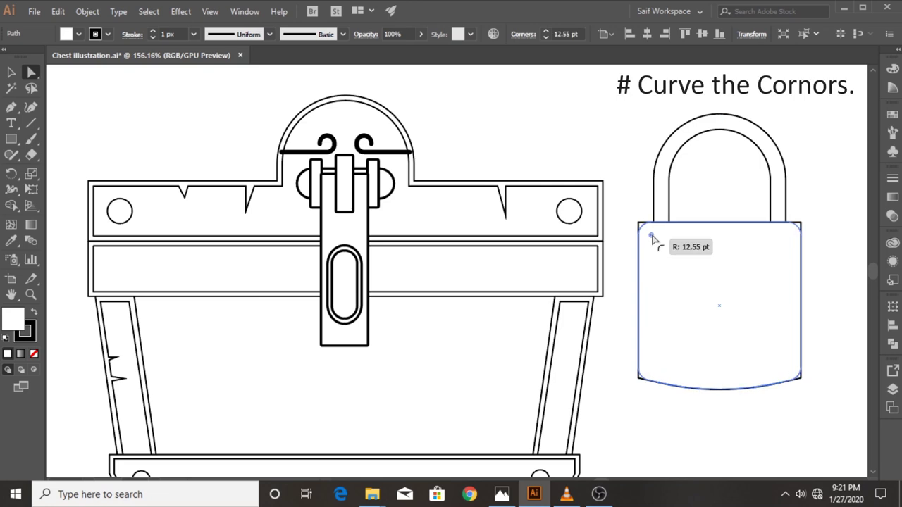
{"action": "left_click", "coordinate": [817, 213]}
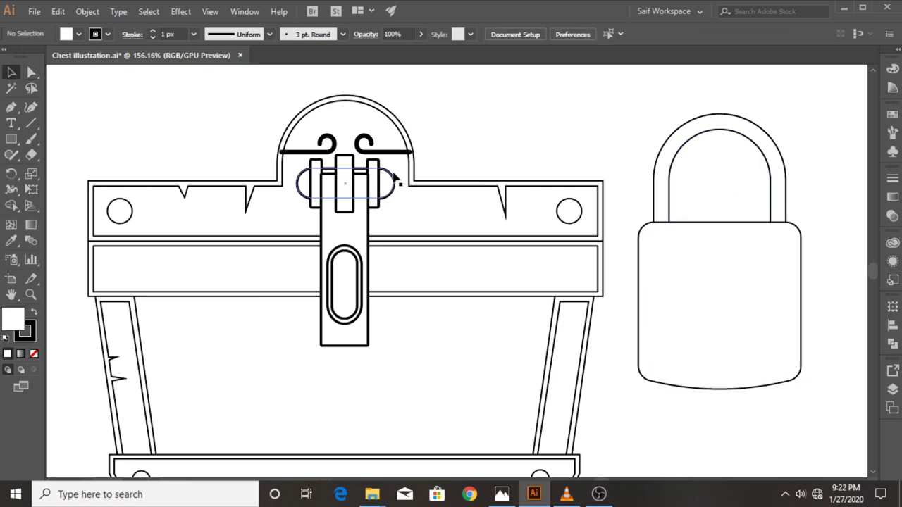
- Subtract the inner arch region with Shape Builder to make a hollow shackle
{"action": "left_click_drag", "start_coordinate": [587, 187], "coordinate": [469, 181]}
{"action": "left_click", "coordinate": [567, 202]}
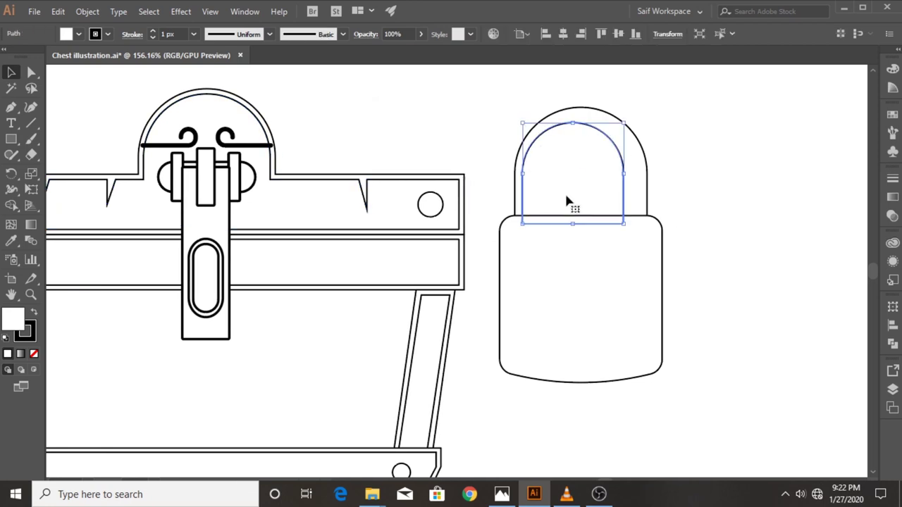
{"action": "left_click_drag", "start_coordinate": [502, 126], "coordinate": [553, 167]}
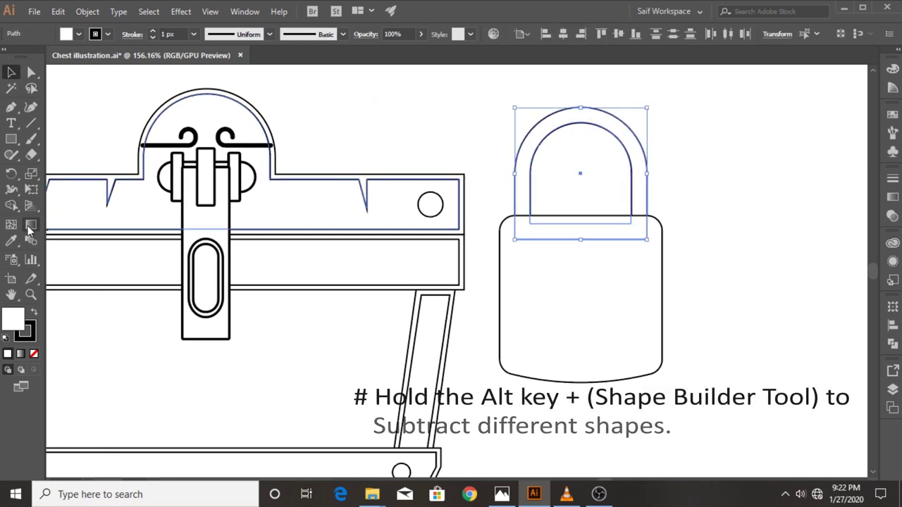
{"action": "left_click", "coordinate": [11, 205]}
{"action": "left_click", "coordinate": [558, 185], "text": "alt"}
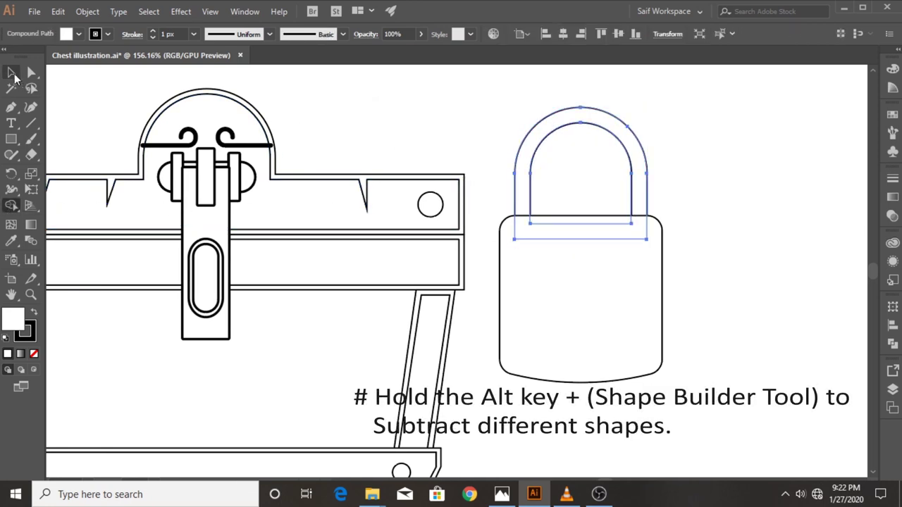
{"action": "left_click", "coordinate": [11, 72]}
{"action": "left_click", "coordinate": [486, 133]}
{"action": "key", "text": "z"}
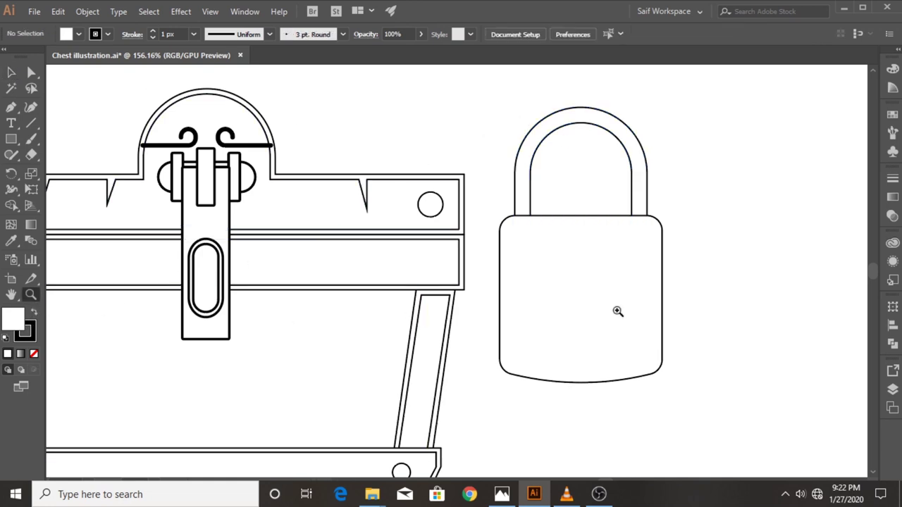
{"action": "left_click_drag", "start_coordinate": [617, 311], "coordinate": [702, 306]}
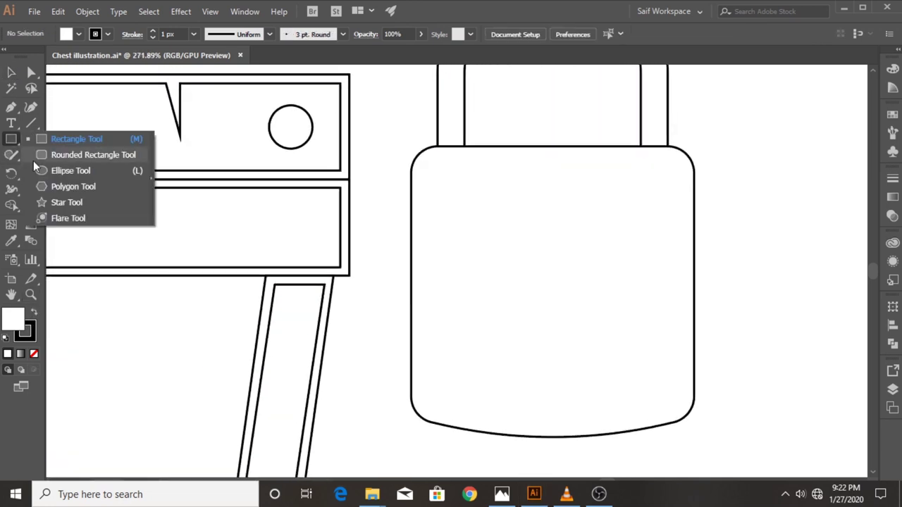
- Draw a small circle and a narrow slot above it, centred horizontally on the lock body
{"action": "left_click_drag", "start_coordinate": [9, 145], "coordinate": [33, 161]}
{"action": "left_click_drag", "start_coordinate": [551, 319], "coordinate": [575, 343]}
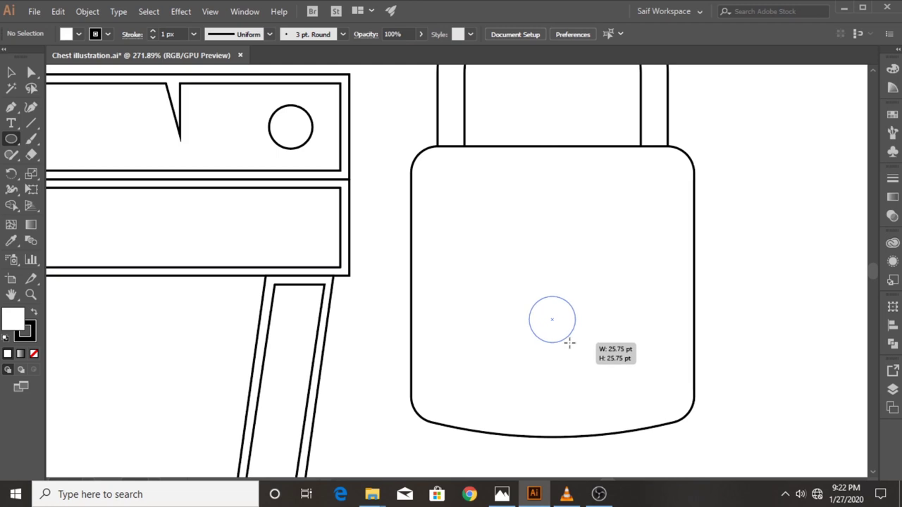
{"action": "left_click", "coordinate": [13, 140]}
{"action": "left_click", "coordinate": [74, 139]}
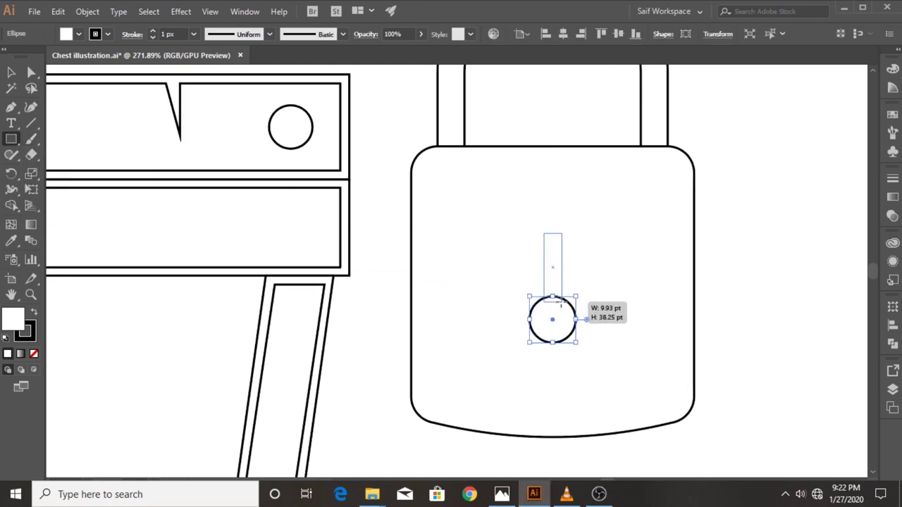
{"action": "left_click_drag", "start_coordinate": [543, 233], "coordinate": [562, 301]}
{"action": "key", "text": "v"}
{"action": "left_click", "coordinate": [551, 342], "text": "shift"}
{"action": "left_click", "coordinate": [564, 35]}
{"action": "left_click", "coordinate": [781, 197]}
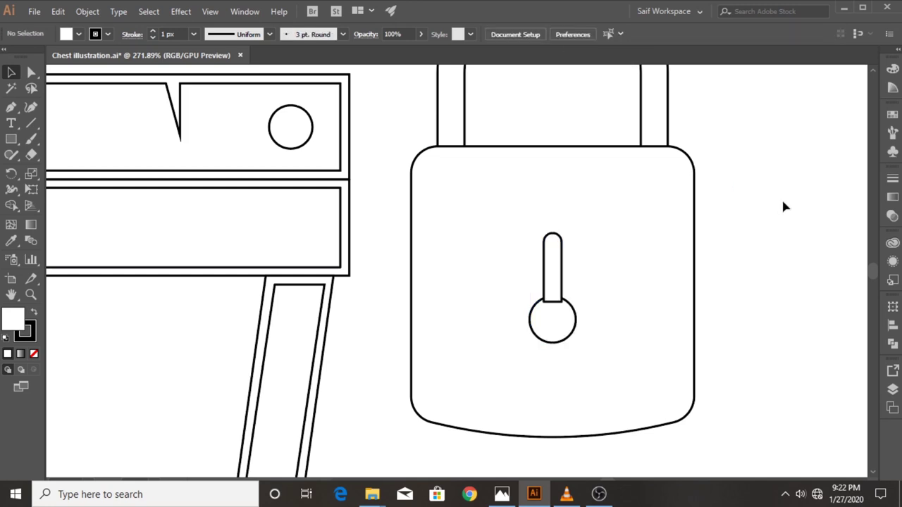
- Merge the slot and circle into a single keyhole with Shape Builder
{"action": "left_click", "coordinate": [561, 325]}
{"action": "left_click", "coordinate": [559, 282], "text": "shift"}
{"action": "left_click", "coordinate": [11, 205]}
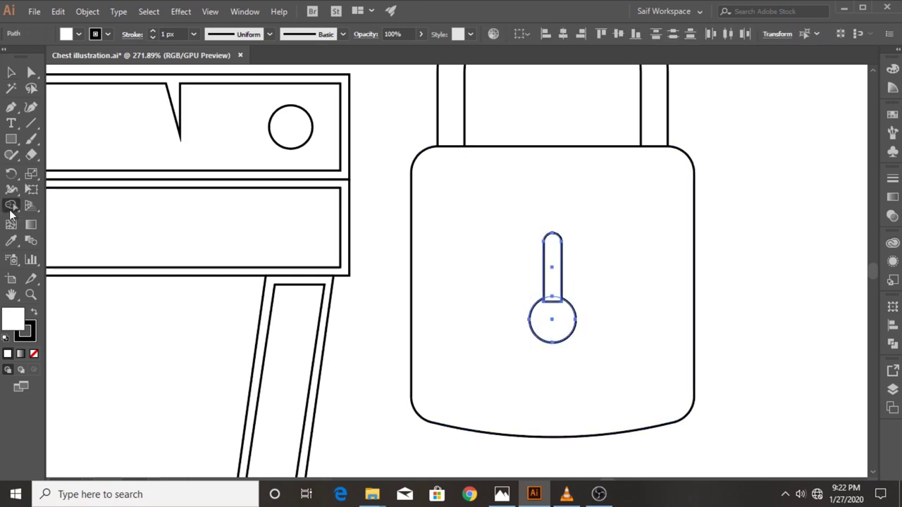
{"action": "left_click_drag", "start_coordinate": [554, 310], "coordinate": [557, 287]}
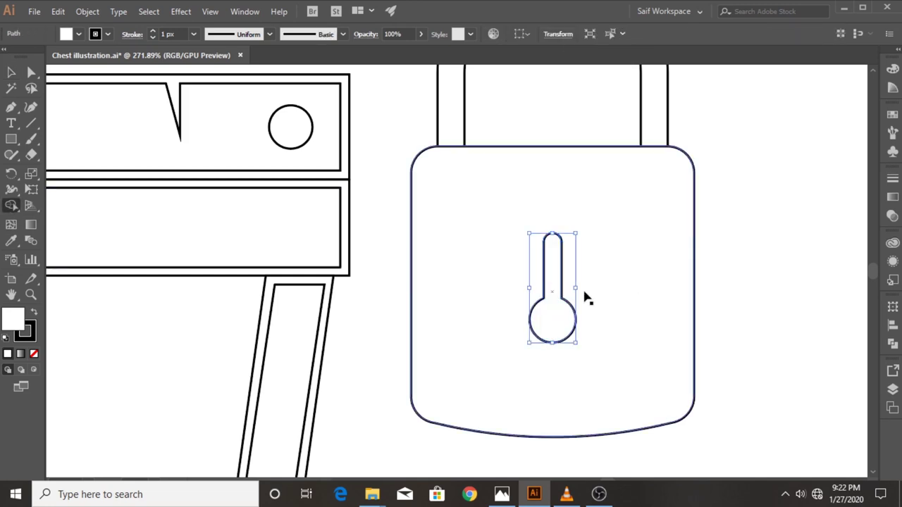
{"action": "key", "text": "ctrl+z"}
{"action": "key", "text": "v"}
{"action": "key", "text": "ctrl+shift+a"}
{"action": "left_click", "coordinate": [553, 262]}
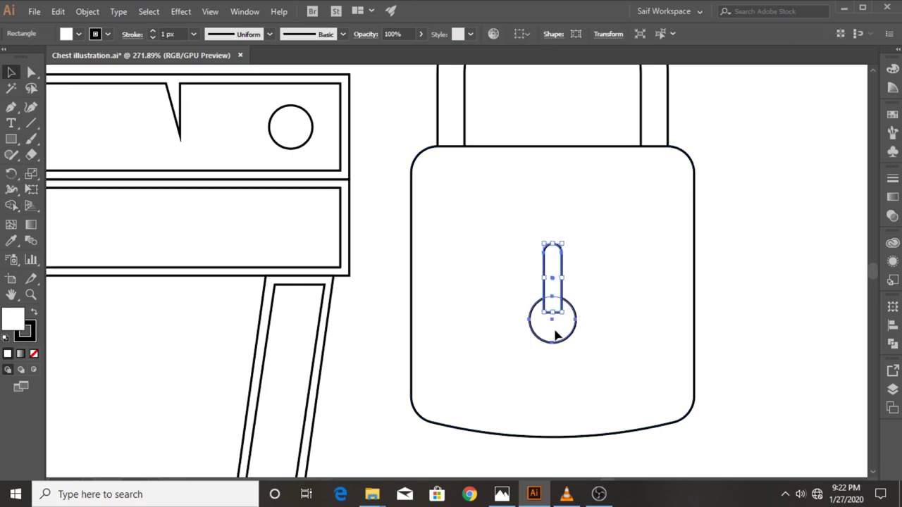
{"action": "key", "text": "shift+m"}
{"action": "left_click_drag", "start_coordinate": [553, 276], "coordinate": [560, 327]}
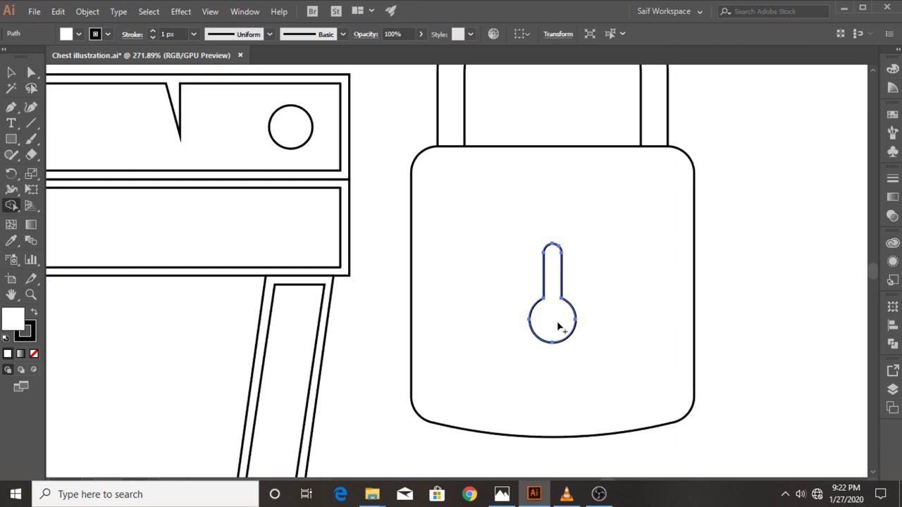
- Move the keyhole down to the lower middle of the lock body
{"action": "left_click", "coordinate": [12, 74]}
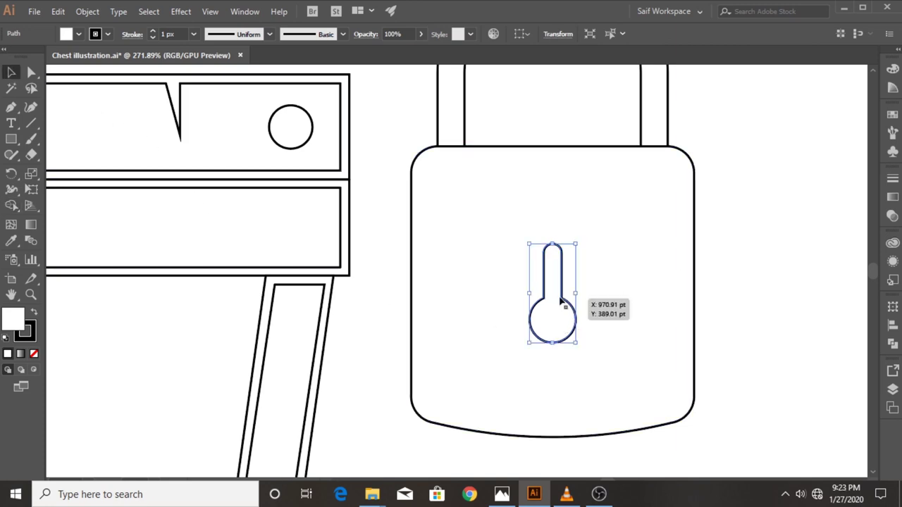
{"action": "mouse_move", "coordinate": [562, 300]}
{"action": "left_mouse_down"}
{"action": "mouse_move", "coordinate": [564, 350]}
{"action": "mouse_move", "coordinate": [564, 342]}
{"action": "left_mouse_up"}
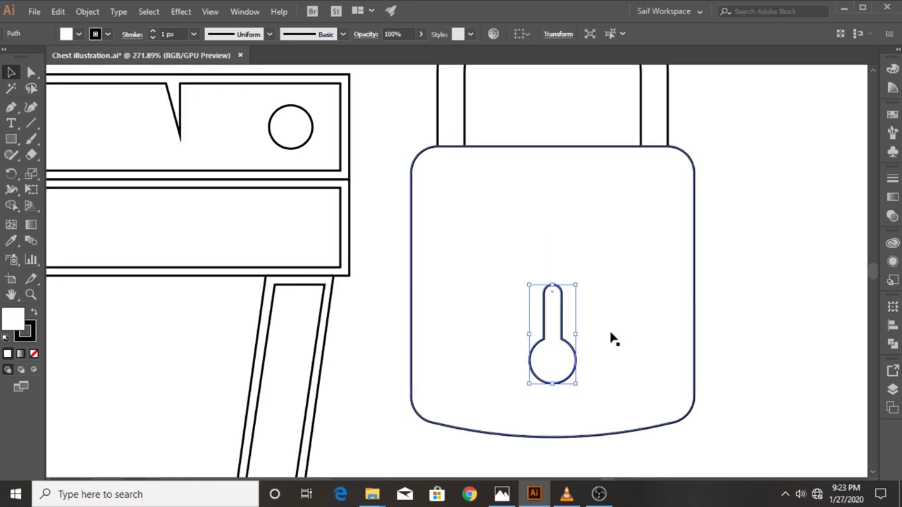
{"action": "key", "text": "Up"}
{"action": "key", "text": "Up"}
{"action": "key", "text": "Up"}
{"action": "key", "text": "Up"}
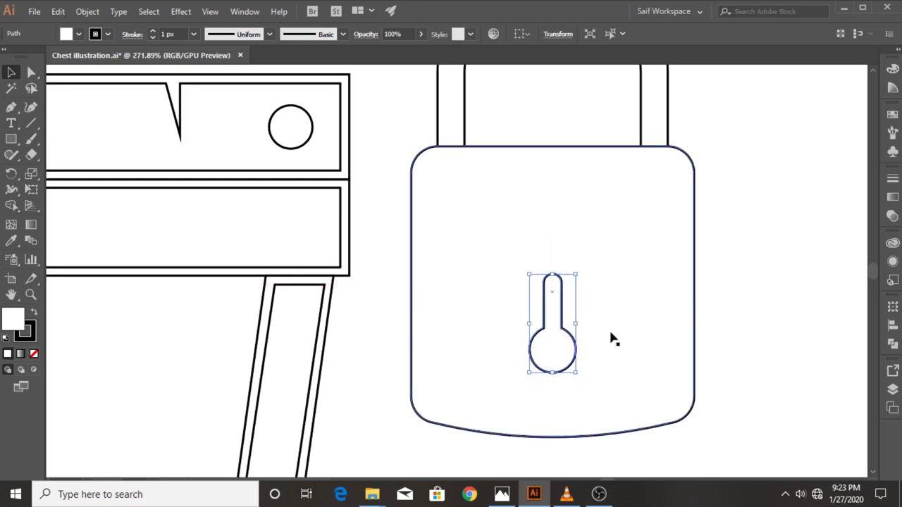
{"action": "key", "text": "Up"}
{"action": "key", "text": "Up"}
{"action": "key", "text": "Up"}
{"action": "key", "text": "Up"}
- Draw a small ring inside the keyhole's round end
{"action": "left_click", "coordinate": [771, 303]}
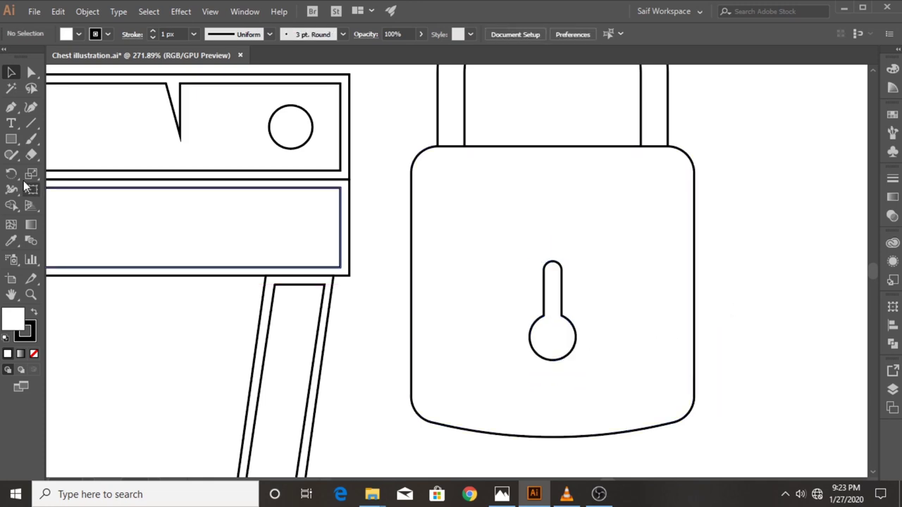
{"action": "key", "text": "l"}
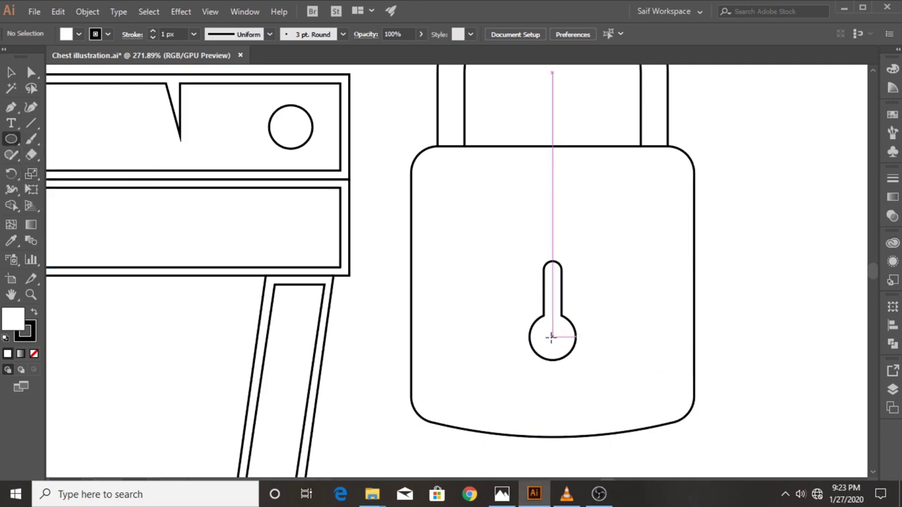
{"action": "left_click_drag", "start_coordinate": [553, 337], "coordinate": [563, 346]}
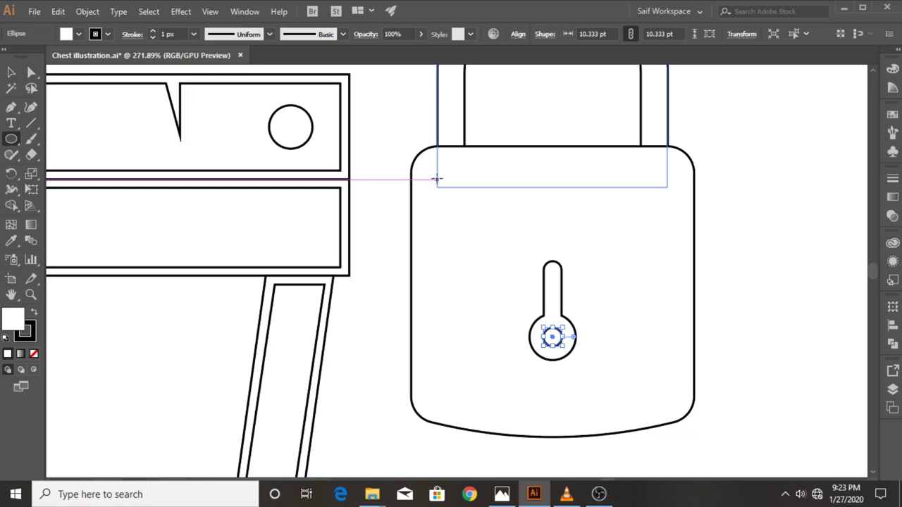
- Draw a top-left rivet and copy it to the lock body's other three corners
{"action": "left_click_drag", "start_coordinate": [437, 179], "coordinate": [441, 191]}
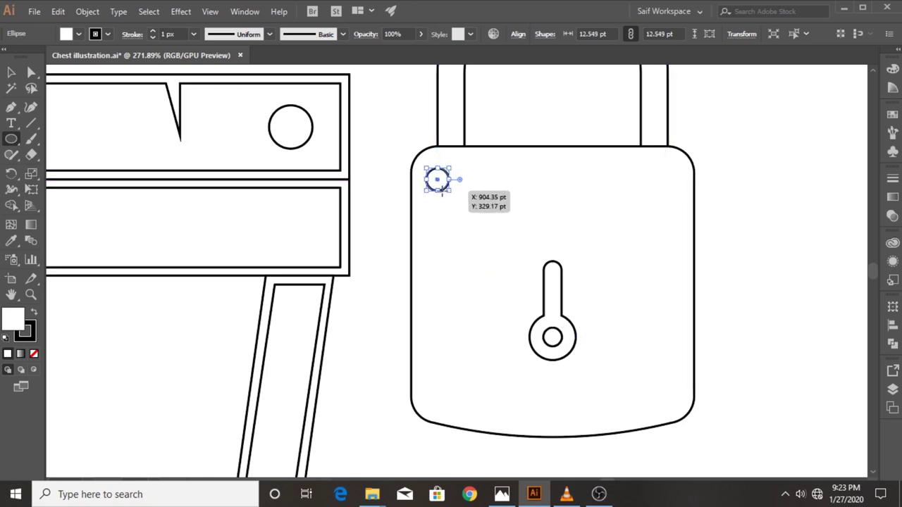
{"action": "key", "text": "v"}
{"action": "left_click", "coordinate": [759, 149]}
{"action": "mouse_move", "coordinate": [444, 189]}
{"action": "left_mouse_down", "text": "alt"}
{"action": "mouse_move", "coordinate": [454, 402]}
{"action": "mouse_move", "coordinate": [673, 393]}
{"action": "left_mouse_up", "text": "alt"}
{"action": "left_click", "coordinate": [444, 186], "text": "shift"}
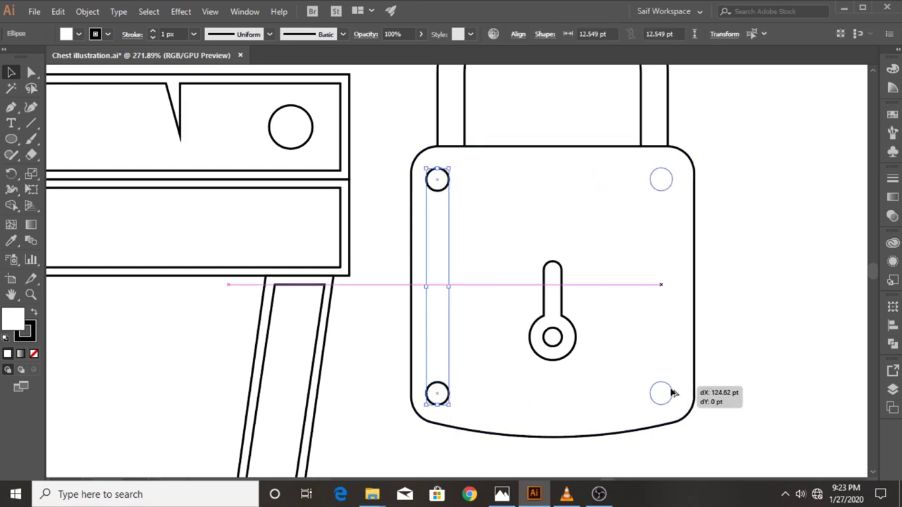
{"action": "left_click_drag", "start_coordinate": [673, 393], "coordinate": [668, 393], "text": "alt"}
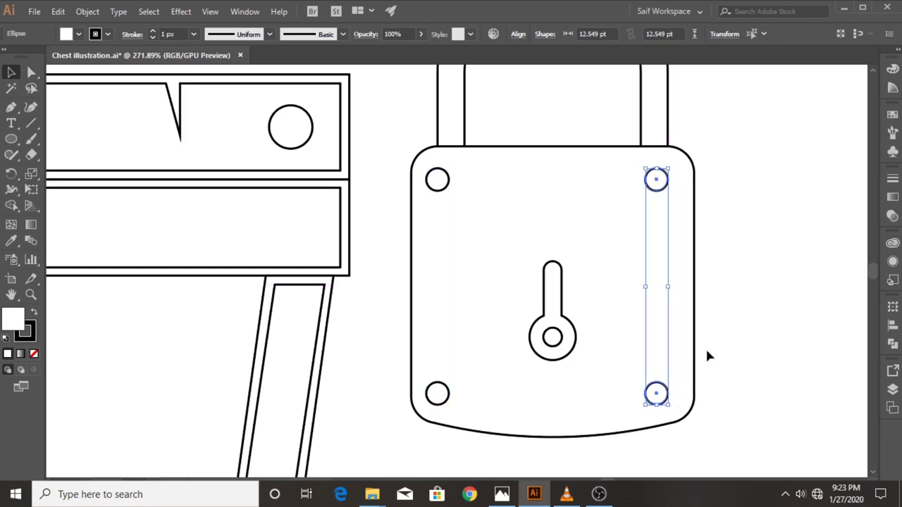
{"action": "left_click", "coordinate": [743, 324]}
- Zoom out and move the whole padlock further right of the chest
{"action": "left_click", "coordinate": [30, 295]}
{"action": "scroll", "coordinate": [334, 234], "scroll_direction": "down", "scroll_amount": 3}
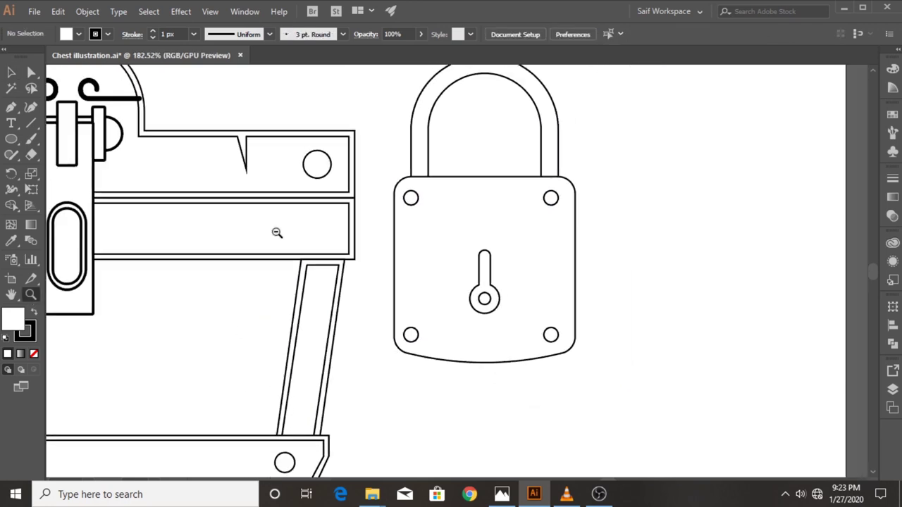
{"action": "scroll", "coordinate": [282, 234], "scroll_direction": "down", "scroll_amount": 2}
{"action": "scroll", "coordinate": [400, 195], "scroll_direction": "down", "scroll_amount": 1}
{"action": "key", "text": "v"}
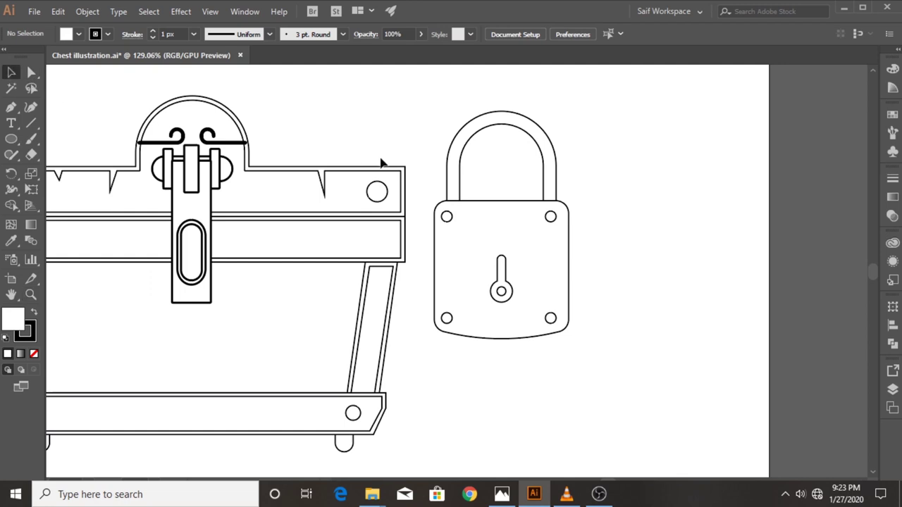
{"action": "left_click", "coordinate": [538, 293]}
{"action": "left_click_drag", "start_coordinate": [489, 201], "coordinate": [709, 193]}
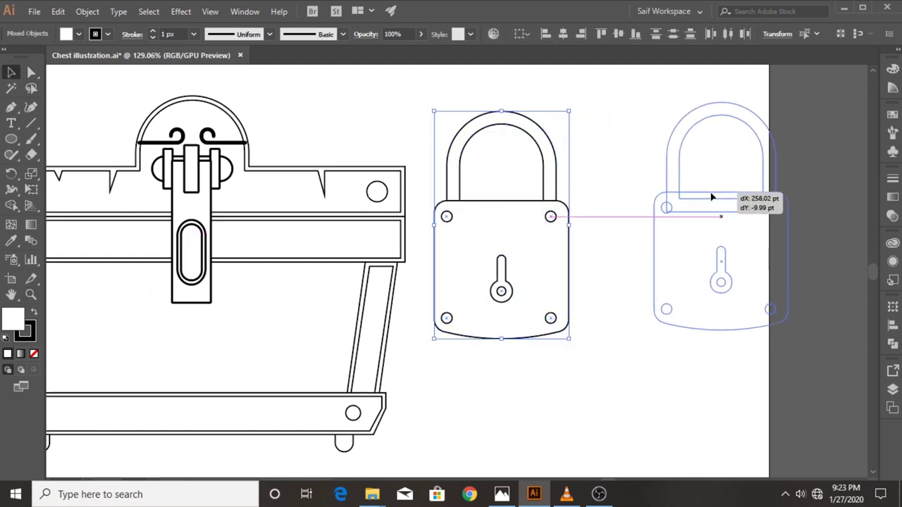
{"action": "left_click", "coordinate": [612, 270]}
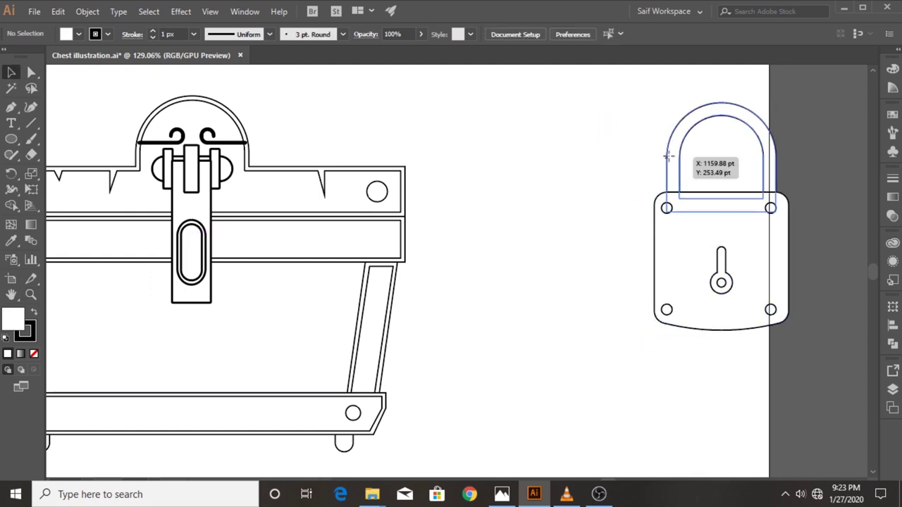
- Copy the shackle, rotate it 270° into a D, halve its size, and send it behind the chest
{"action": "left_click_drag", "start_coordinate": [668, 156], "coordinate": [503, 225]}
{"action": "left_click_drag", "start_coordinate": [618, 285], "coordinate": [491, 283]}
{"action": "mouse_move", "coordinate": [611, 282]}
{"action": "left_mouse_down"}
{"action": "mouse_move", "coordinate": [557, 244]}
{"action": "mouse_move", "coordinate": [414, 281]}
{"action": "left_mouse_up"}
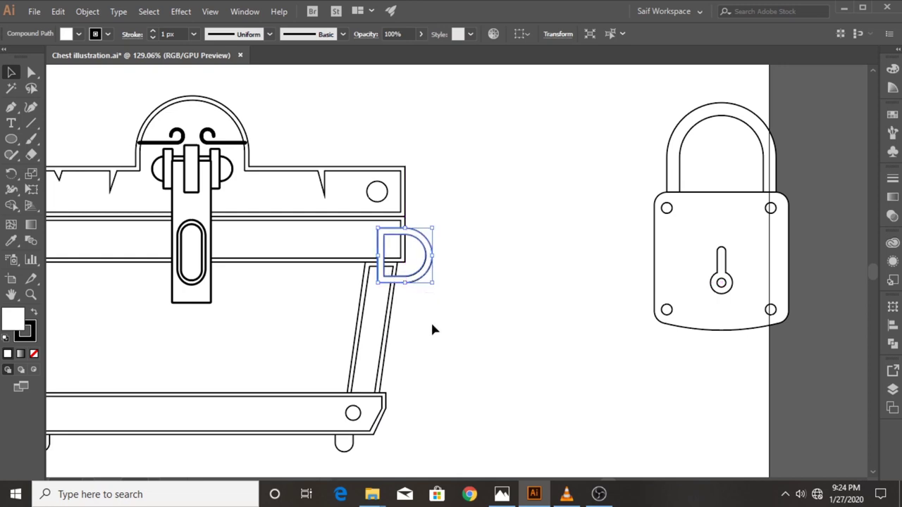
{"action": "right_click", "coordinate": [418, 286]}
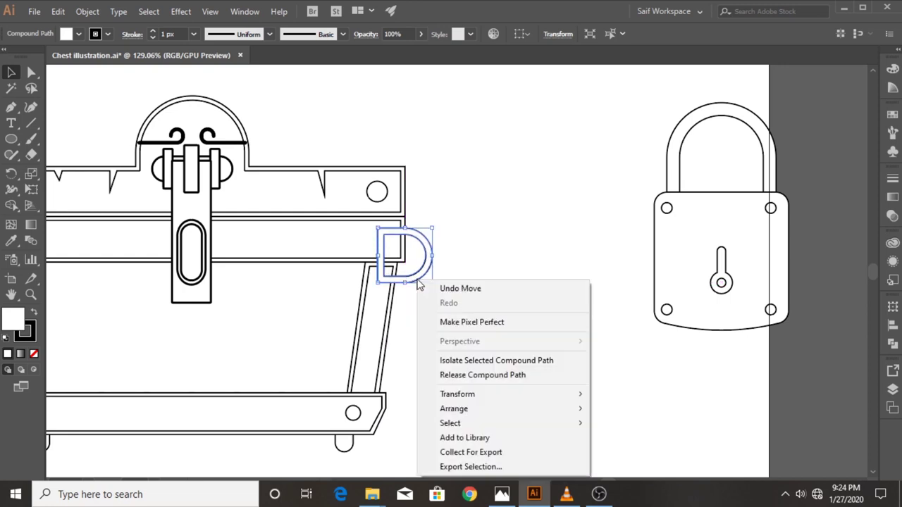
{"action": "left_click", "coordinate": [629, 454]}
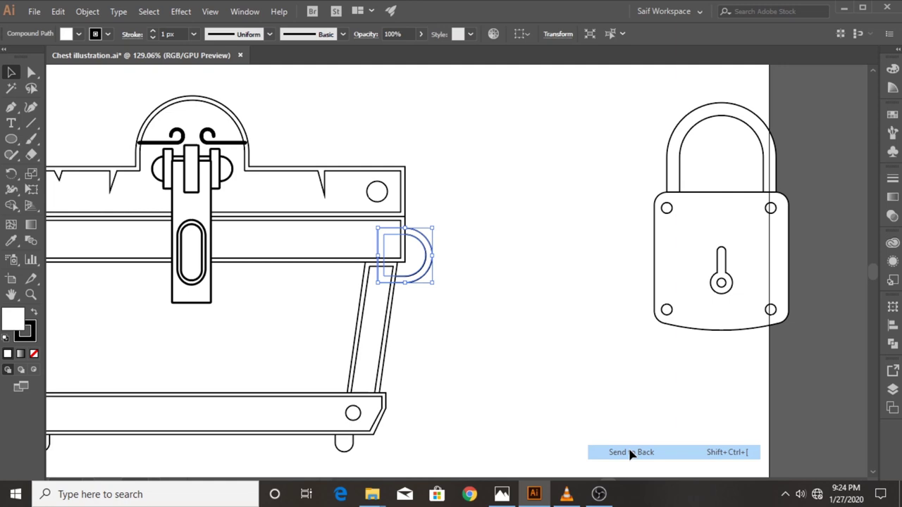
{"action": "left_click", "coordinate": [507, 284]}
{"action": "left_click", "coordinate": [415, 239]}
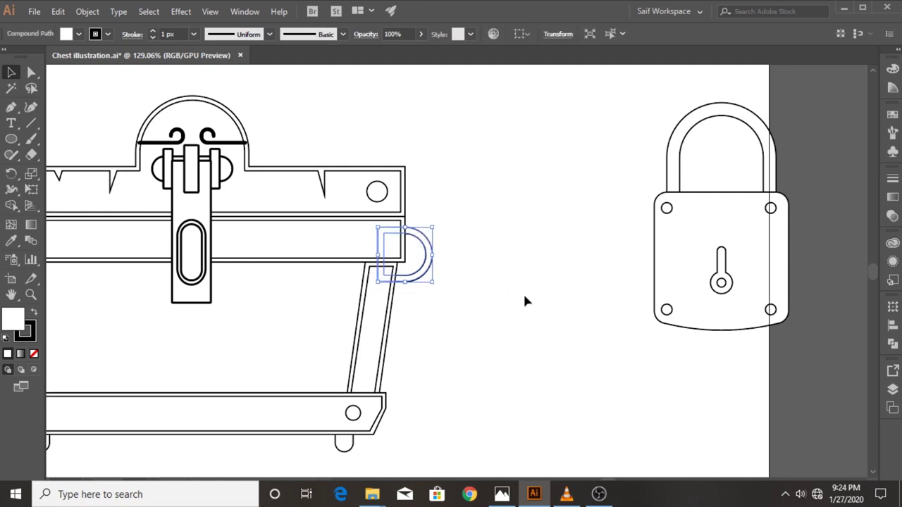
{"action": "left_click", "coordinate": [510, 283]}
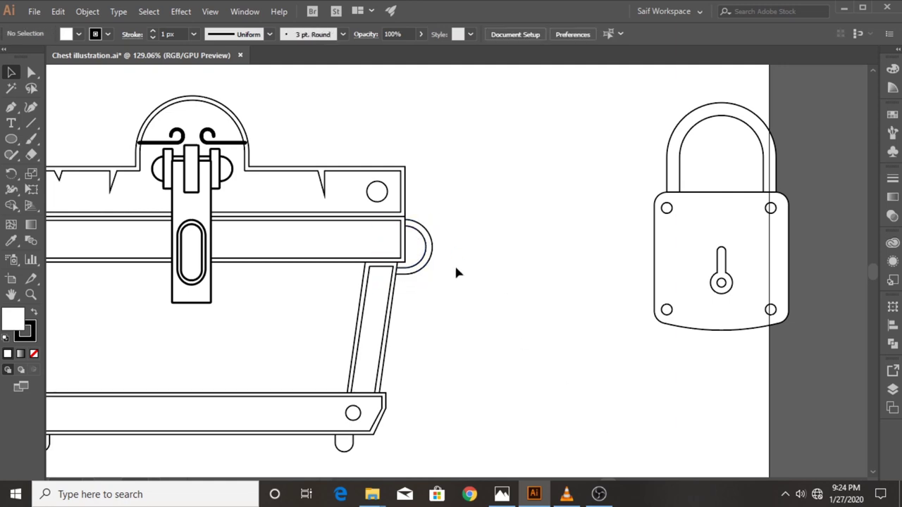
- Draw a tall narrow rectangle beside the chest and shorten it from the bottom
{"action": "left_click_drag", "start_coordinate": [11, 139], "coordinate": [70, 135]}
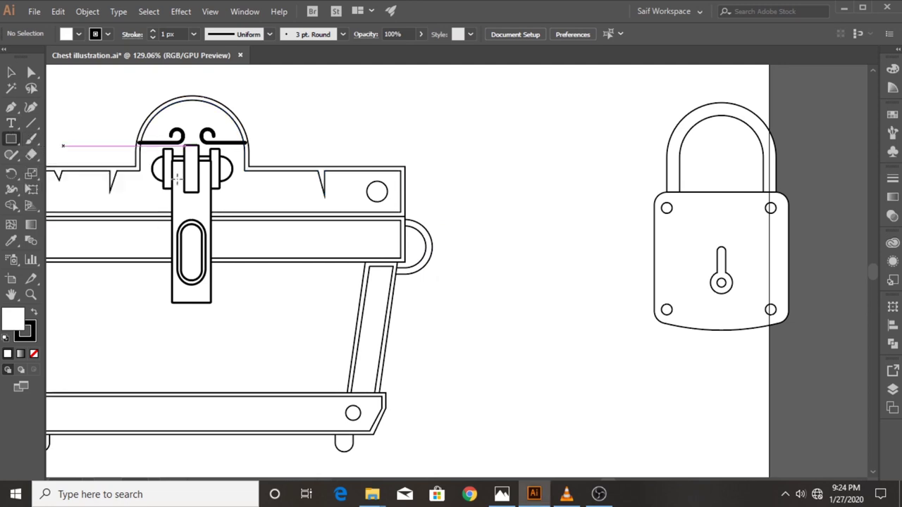
{"action": "mouse_move", "coordinate": [451, 221]}
{"action": "left_mouse_down"}
{"action": "mouse_move", "coordinate": [489, 337]}
{"action": "mouse_move", "coordinate": [480, 331]}
{"action": "left_mouse_up"}
{"action": "mouse_move", "coordinate": [465, 229]}
{"action": "left_mouse_down"}
{"action": "mouse_move", "coordinate": [480, 264]}
{"action": "mouse_move", "coordinate": [488, 261]}
{"action": "left_mouse_up"}
{"action": "left_click", "coordinate": [11, 72]}
{"action": "left_click", "coordinate": [437, 183]}
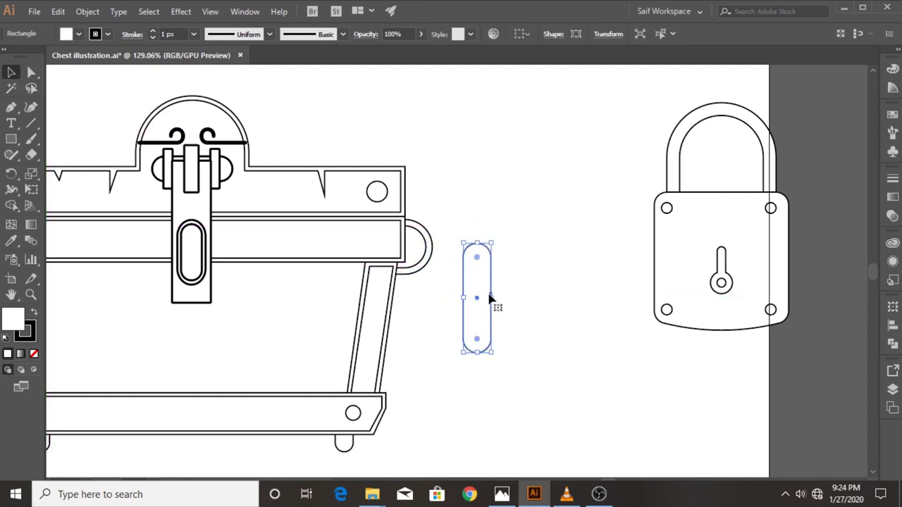
{"action": "mouse_move", "coordinate": [492, 298]}
{"action": "left_mouse_down"}
{"action": "mouse_move", "coordinate": [477, 298]}
{"action": "mouse_move", "coordinate": [471, 275]}
{"action": "left_mouse_up"}
{"action": "key", "text": "ctrl+z"}
{"action": "key", "text": "ctrl+z"}
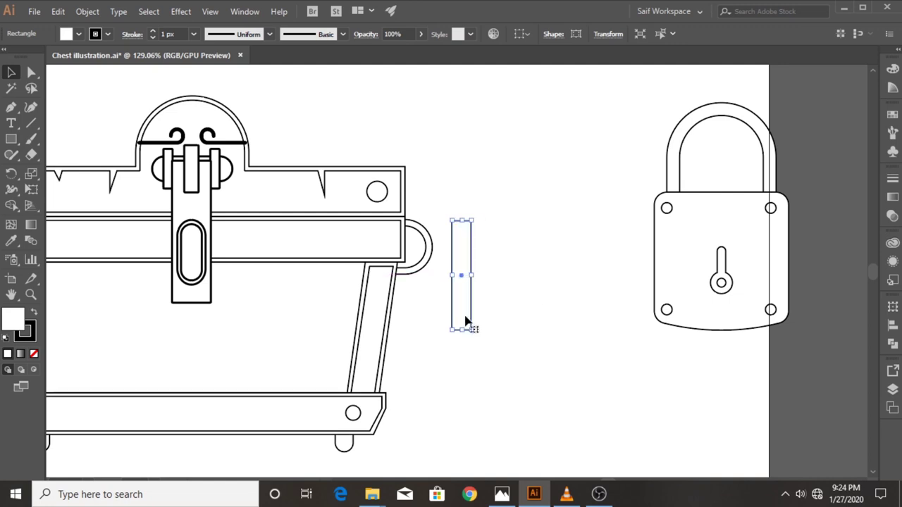
{"action": "left_click_drag", "start_coordinate": [462, 330], "coordinate": [462, 317]}
- Round the rectangle fully into a pill, tilt it about 14°, and place it under the D mount
{"action": "key", "text": "a"}
{"action": "left_click_drag", "start_coordinate": [461, 268], "coordinate": [463, 282]}
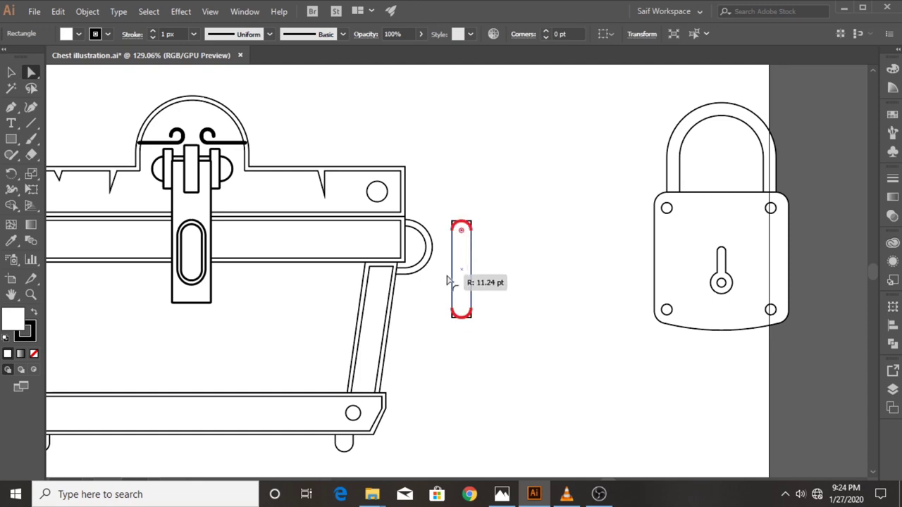
{"action": "key", "text": "v"}
{"action": "left_click_drag", "start_coordinate": [457, 246], "coordinate": [404, 273]}
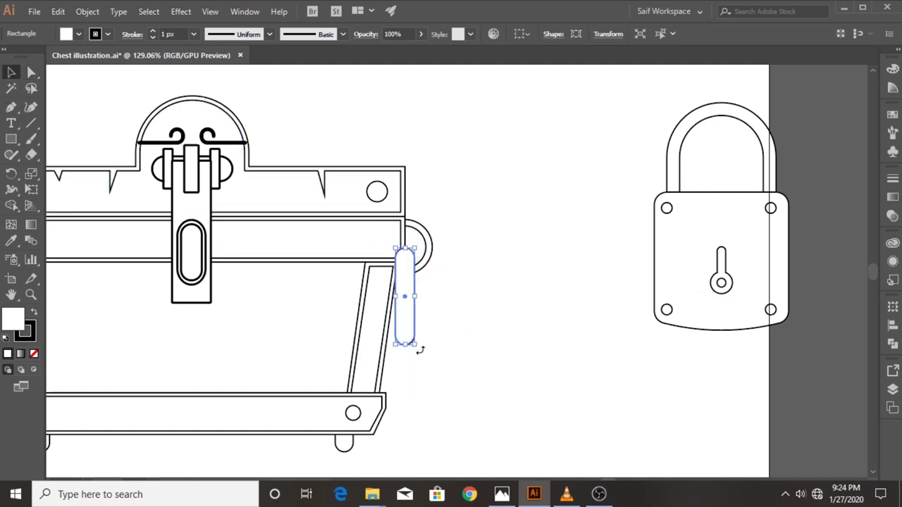
{"action": "left_click_drag", "start_coordinate": [418, 346], "coordinate": [427, 353]}
{"action": "left_click_drag", "start_coordinate": [413, 322], "coordinate": [412, 310]}
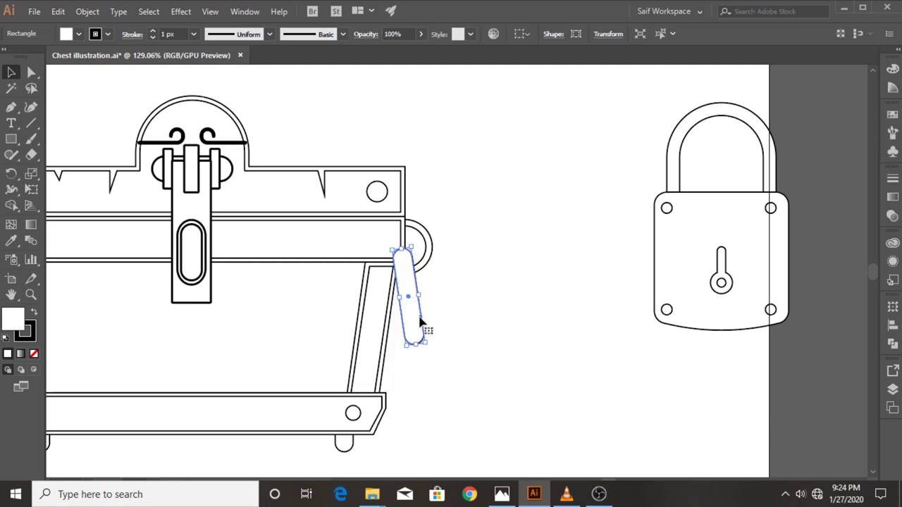
- Send the pill and D mount together behind the chest
{"action": "left_click", "coordinate": [423, 260], "text": "shift"}
{"action": "right_click", "coordinate": [407, 306]}
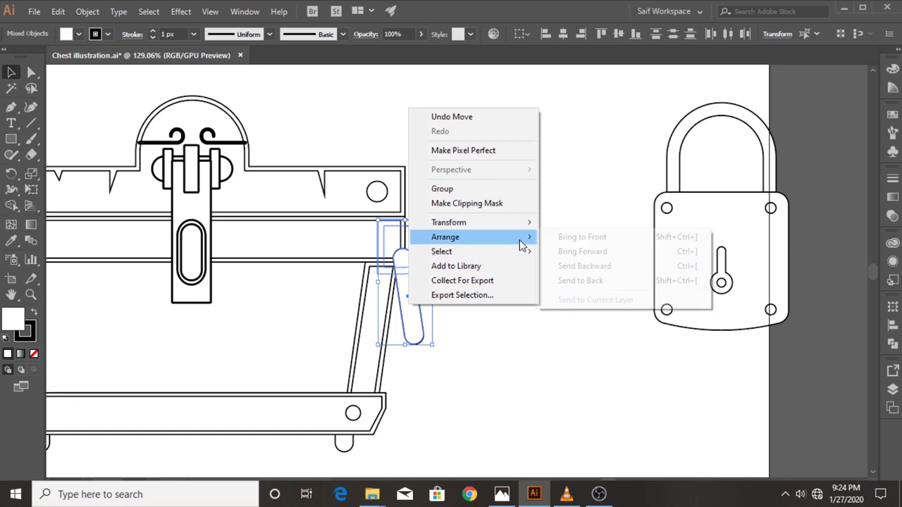
{"action": "left_click", "coordinate": [579, 282]}
{"action": "left_click", "coordinate": [530, 256]}
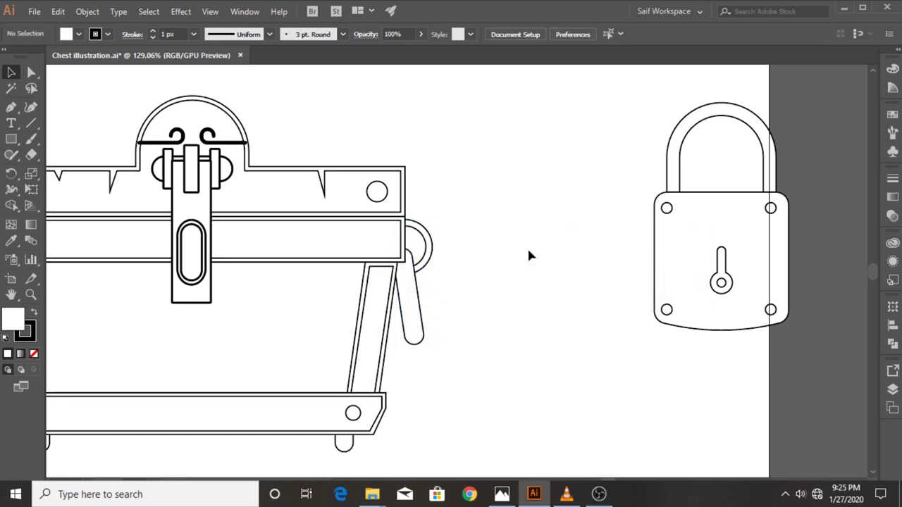
{"action": "left_click_drag", "start_coordinate": [412, 288], "coordinate": [422, 254]}
{"action": "right_click", "coordinate": [412, 284]}
{"action": "mouse_move", "coordinate": [448, 413]}
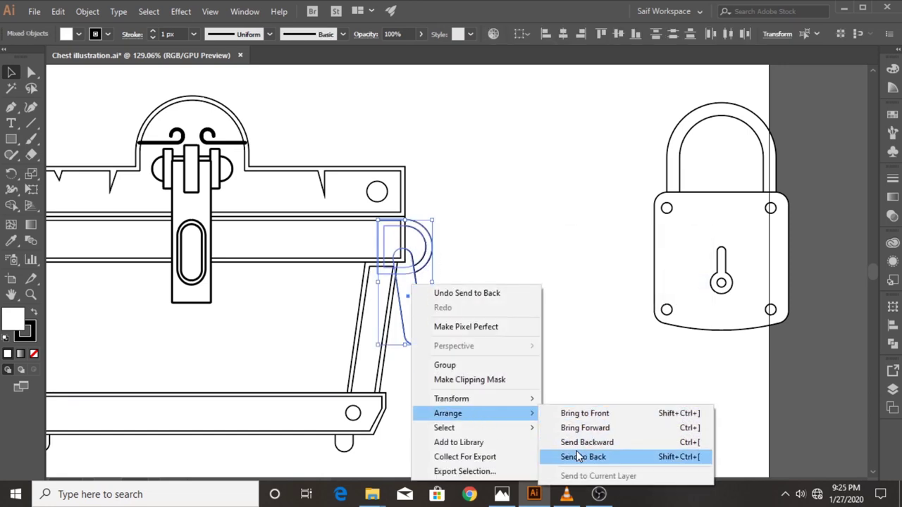
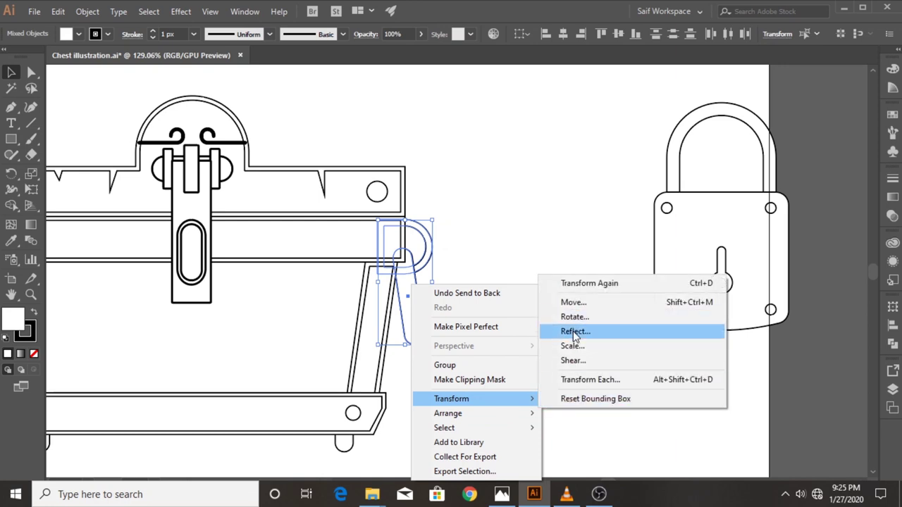
- Reflect a copy of the right side handle and place it on the chest's left side
{"action": "left_click", "coordinate": [575, 331]}
{"action": "left_click", "coordinate": [42, 211]}
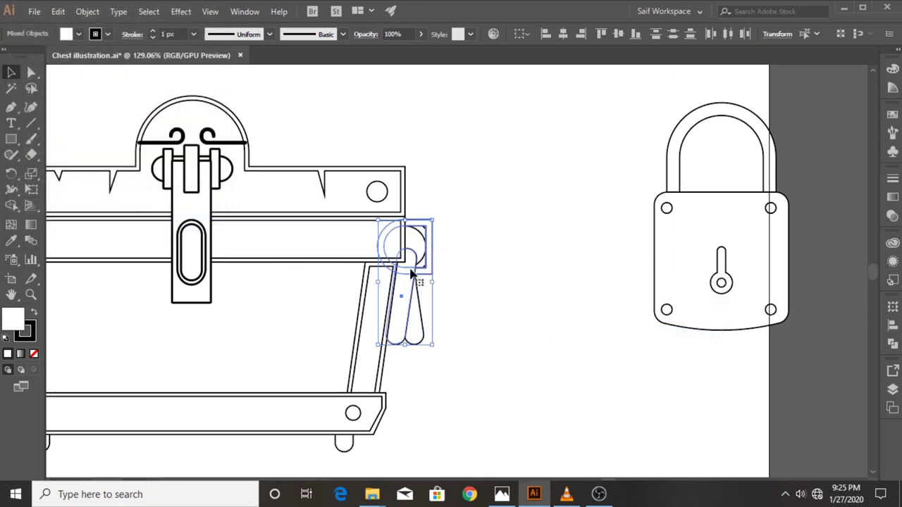
{"action": "mouse_move", "coordinate": [412, 274]}
{"action": "left_mouse_down"}
{"action": "mouse_move", "coordinate": [574, 276]}
{"action": "mouse_move", "coordinate": [167, 278]}
{"action": "left_mouse_up"}
{"action": "left_click", "coordinate": [100, 303]}
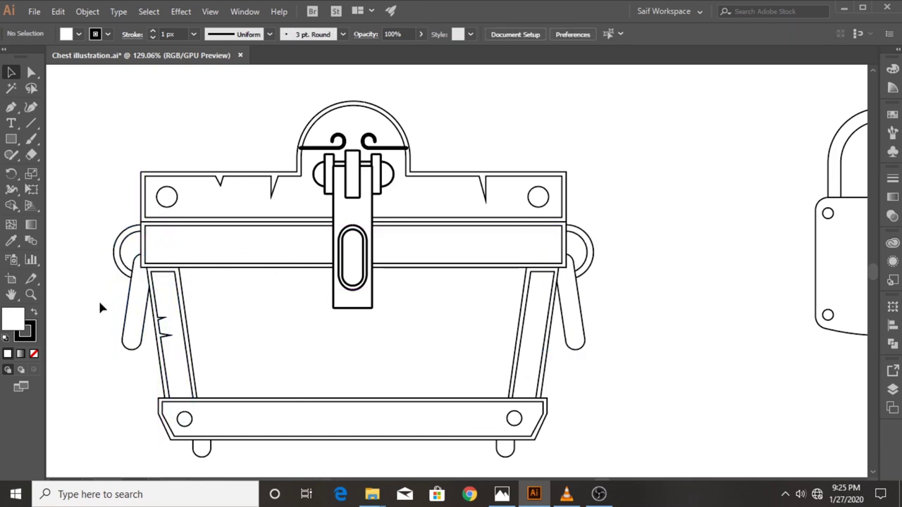
- Zoom into the base's lower right corner and draw a thin three-point wedge with the Pen
{"action": "key", "text": "z"}
{"action": "left_click_drag", "start_coordinate": [344, 271], "coordinate": [312, 278]}
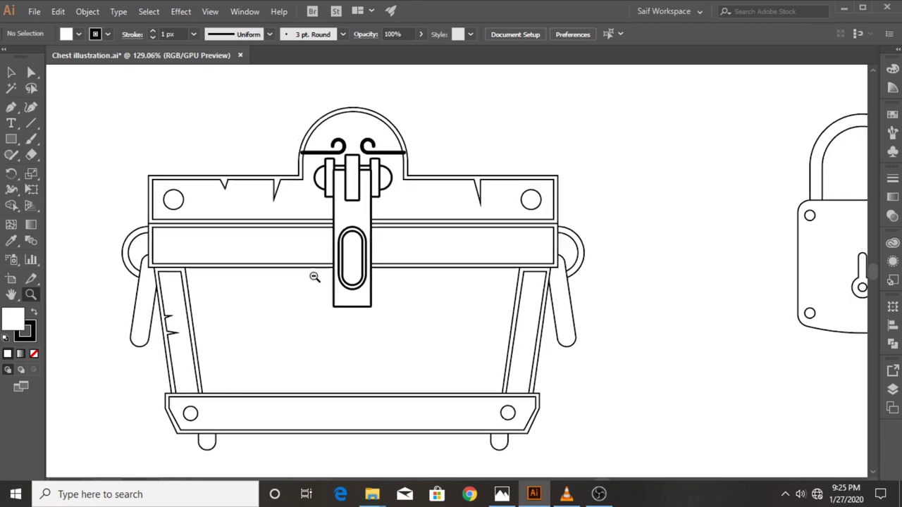
{"action": "mouse_move", "coordinate": [453, 229]}
{"action": "left_mouse_down"}
{"action": "mouse_move", "coordinate": [416, 235]}
{"action": "mouse_move", "coordinate": [406, 253]}
{"action": "mouse_move", "coordinate": [380, 245]}
{"action": "left_mouse_up"}
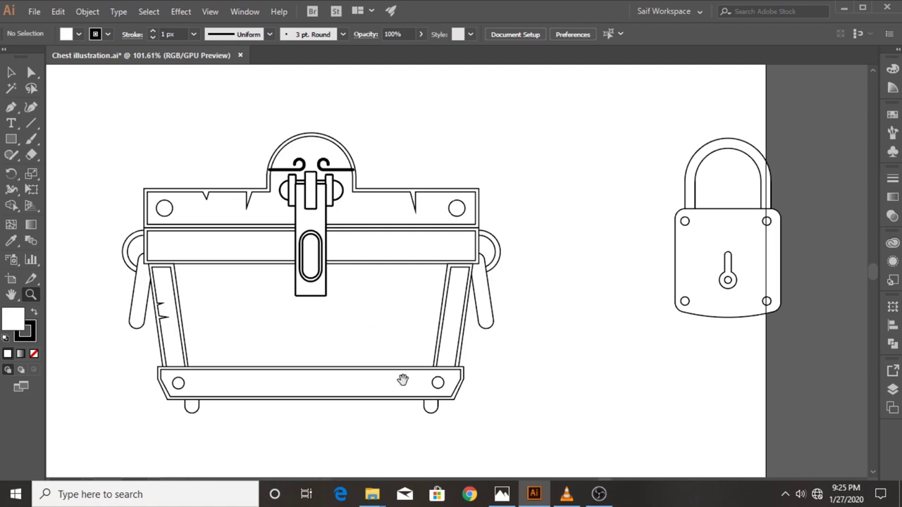
{"action": "mouse_move", "coordinate": [402, 380]}
{"action": "left_mouse_down"}
{"action": "mouse_move", "coordinate": [409, 336]}
{"action": "mouse_move", "coordinate": [50, 150]}
{"action": "left_mouse_up"}
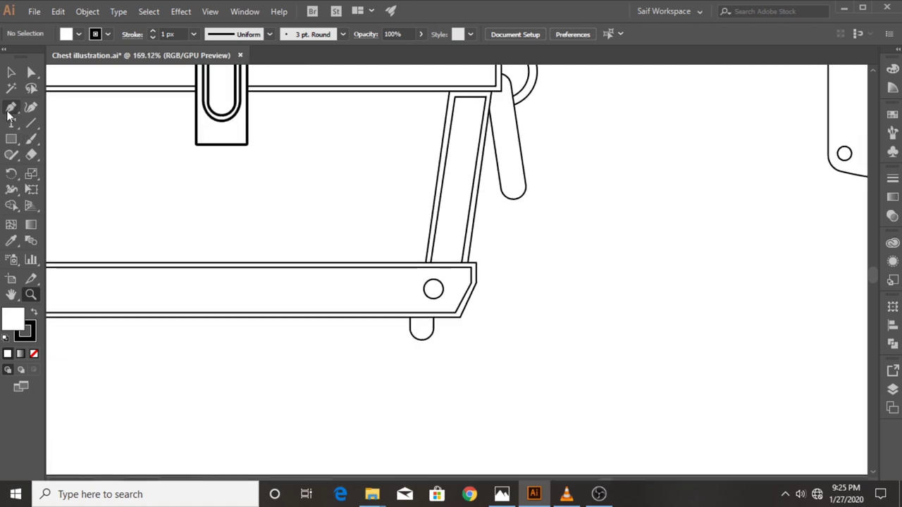
{"action": "left_click", "coordinate": [11, 109]}
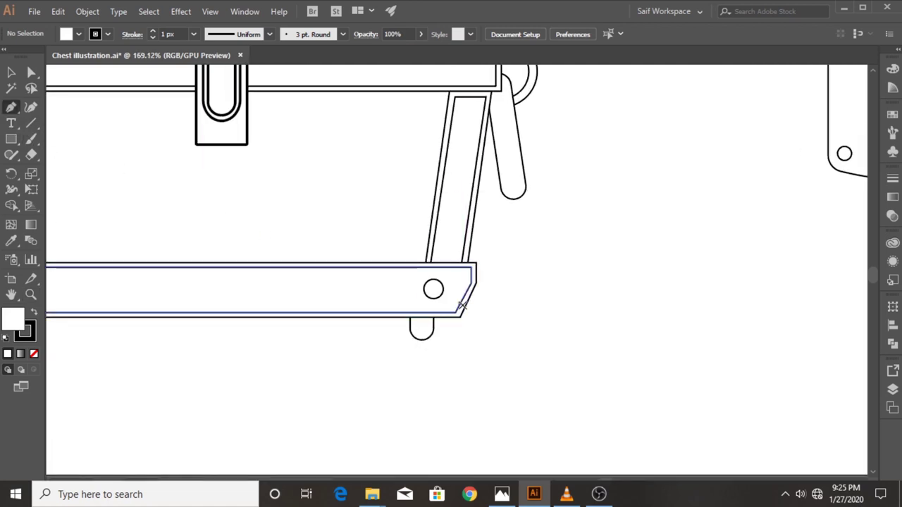
{"action": "left_click", "coordinate": [444, 299]}
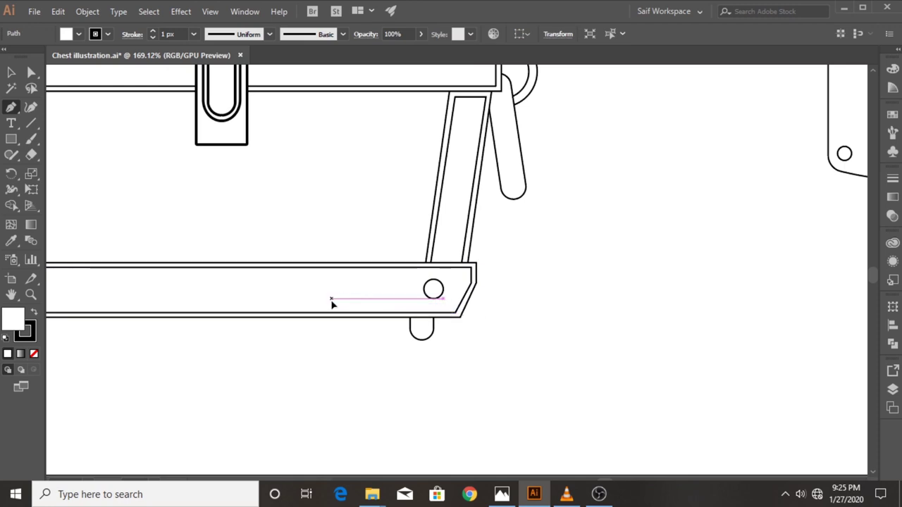
{"action": "left_click", "coordinate": [331, 302]}
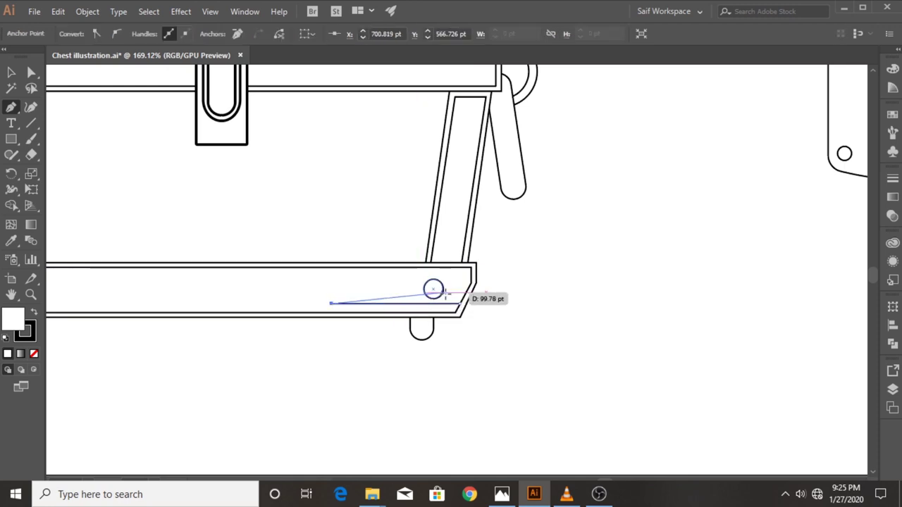
{"action": "left_click", "coordinate": [480, 293]}
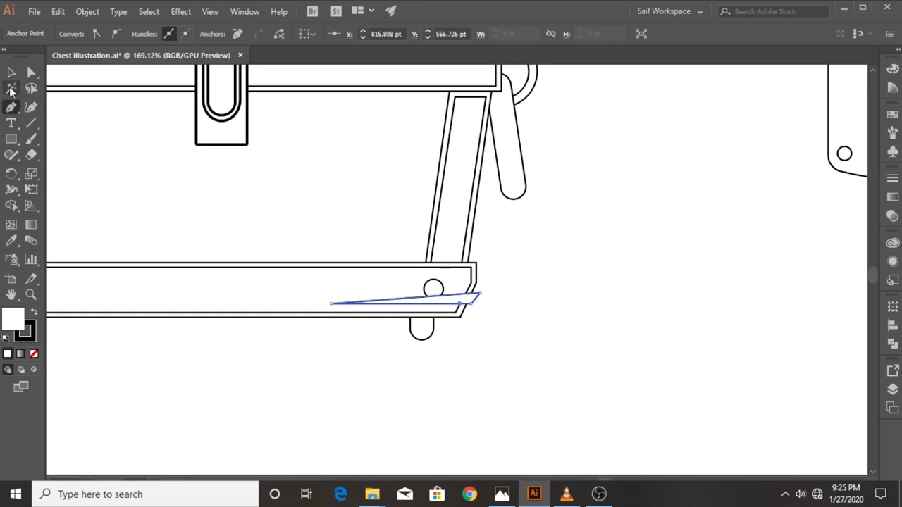
- Select the base with its wedge, then zoom out to frame the chest and swatches
{"action": "left_click", "coordinate": [11, 73]}
{"action": "left_click", "coordinate": [329, 282], "text": "shift"}
{"action": "left_click", "coordinate": [30, 295]}
{"action": "left_click_drag", "start_coordinate": [249, 205], "coordinate": [175, 204]}
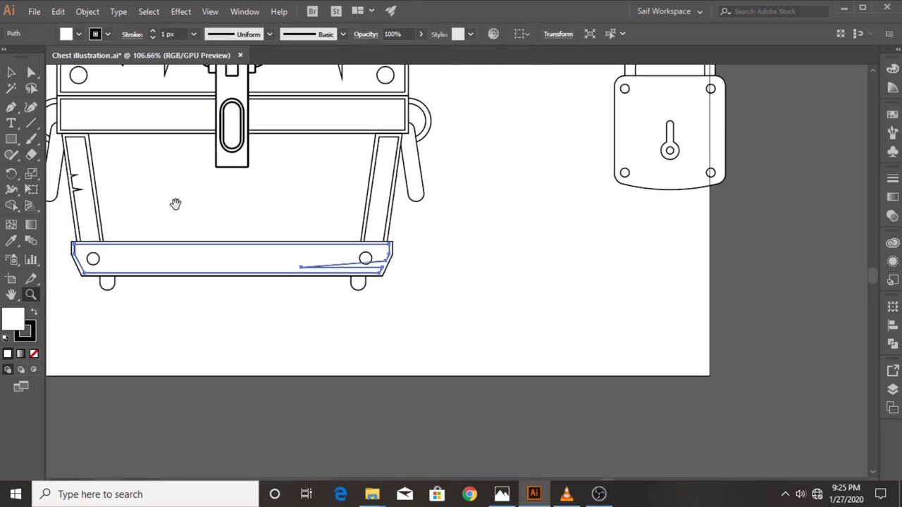
{"action": "left_click_drag", "start_coordinate": [277, 272], "coordinate": [245, 277]}
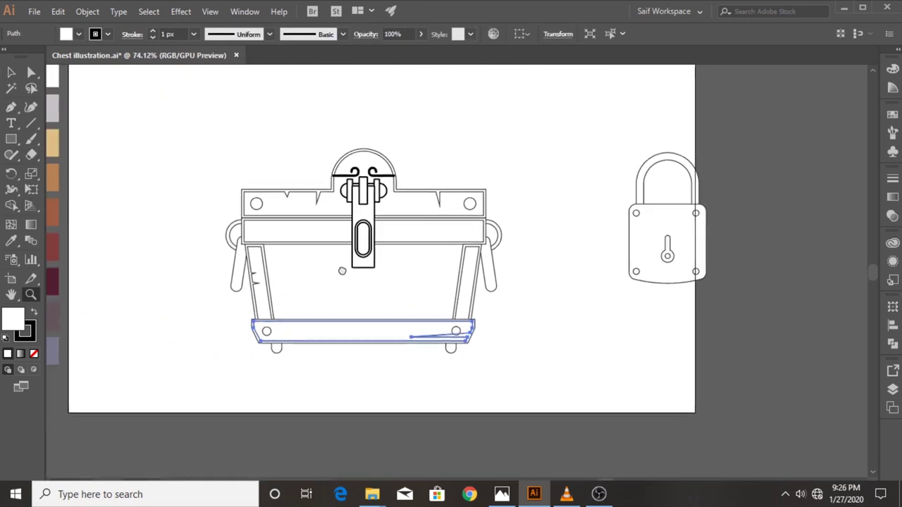
{"action": "left_click_drag", "start_coordinate": [347, 280], "coordinate": [367, 285]}
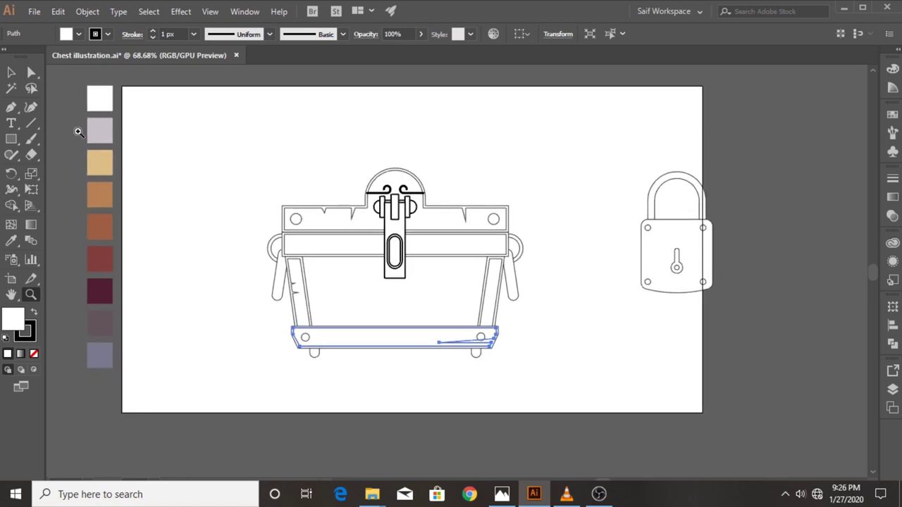
{"action": "left_click", "coordinate": [10, 73]}
{"action": "left_click", "coordinate": [218, 138]}
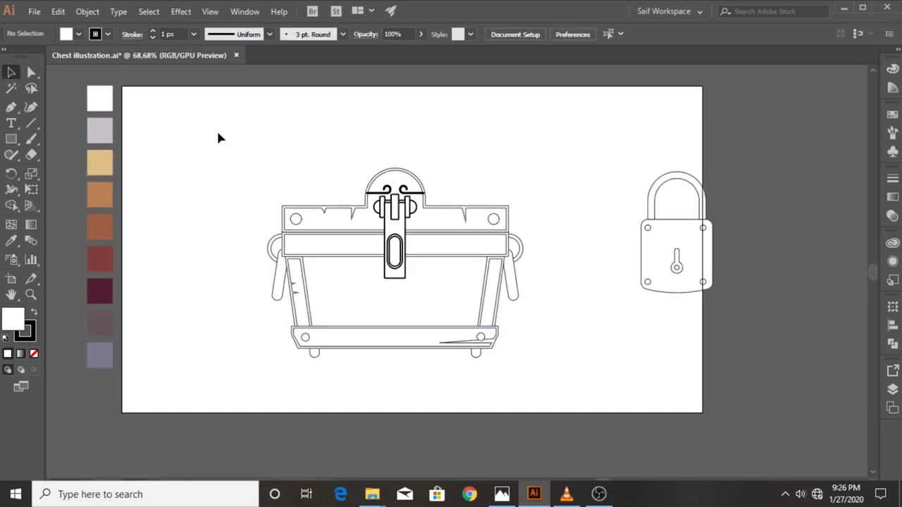
- Fill the lid, band, body, legs and bottom base with the lavender-grey swatch
{"action": "left_click", "coordinate": [310, 219]}
{"action": "left_click", "coordinate": [322, 243], "text": "shift"}
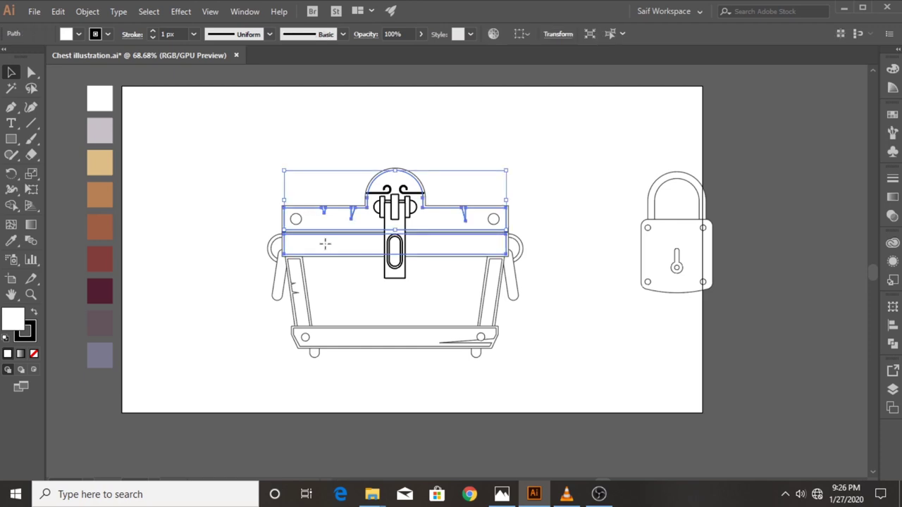
{"action": "left_click", "coordinate": [498, 282], "text": "shift"}
{"action": "left_click", "coordinate": [303, 316], "text": "shift"}
{"action": "left_click", "coordinate": [334, 338], "text": "shift"}
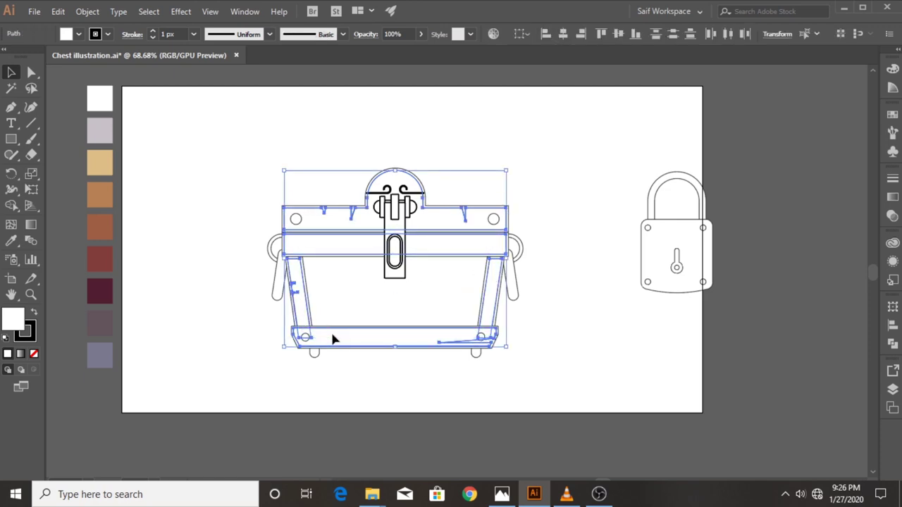
{"action": "left_click", "coordinate": [11, 241]}
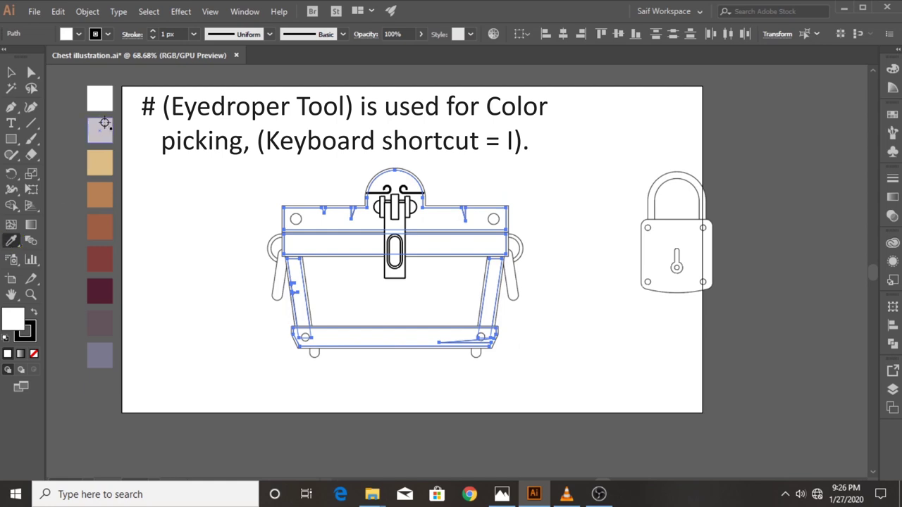
{"action": "left_click", "coordinate": [104, 124]}
{"action": "left_click", "coordinate": [11, 71]}
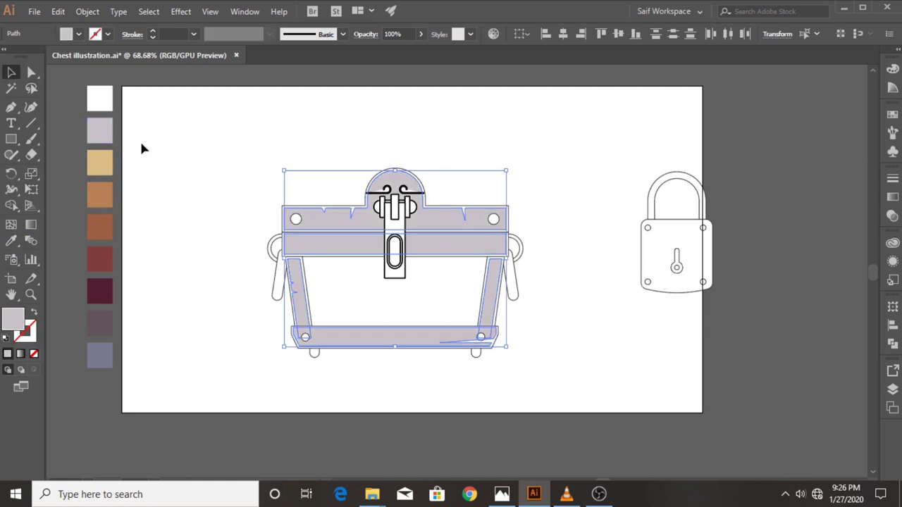
{"action": "left_click", "coordinate": [217, 171]}
- Colour the lid bar, band, legs, bottom bar, feet and both handles dark maroon
{"action": "left_click", "coordinate": [306, 207]}
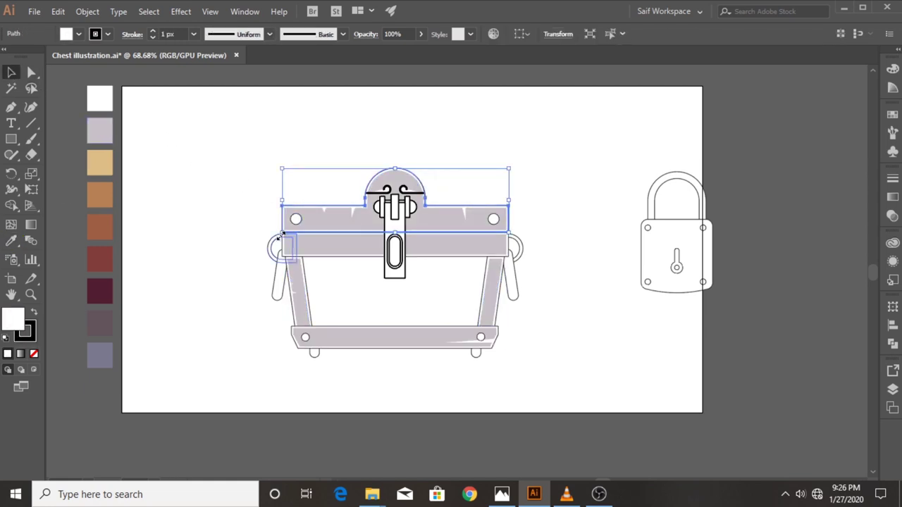
{"action": "left_click", "coordinate": [321, 258], "text": "shift"}
{"action": "left_click", "coordinate": [308, 287], "text": "shift"}
{"action": "left_click", "coordinate": [479, 296], "text": "shift"}
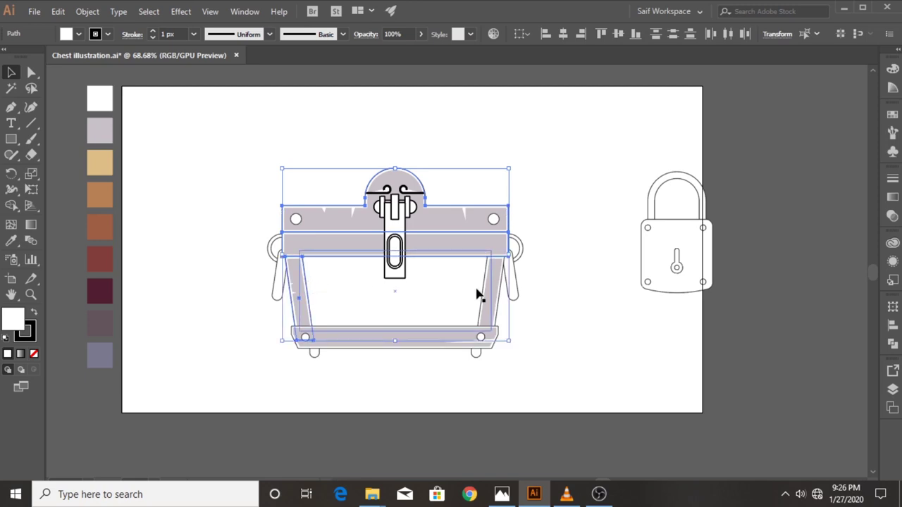
{"action": "left_click", "coordinate": [419, 325], "text": "shift"}
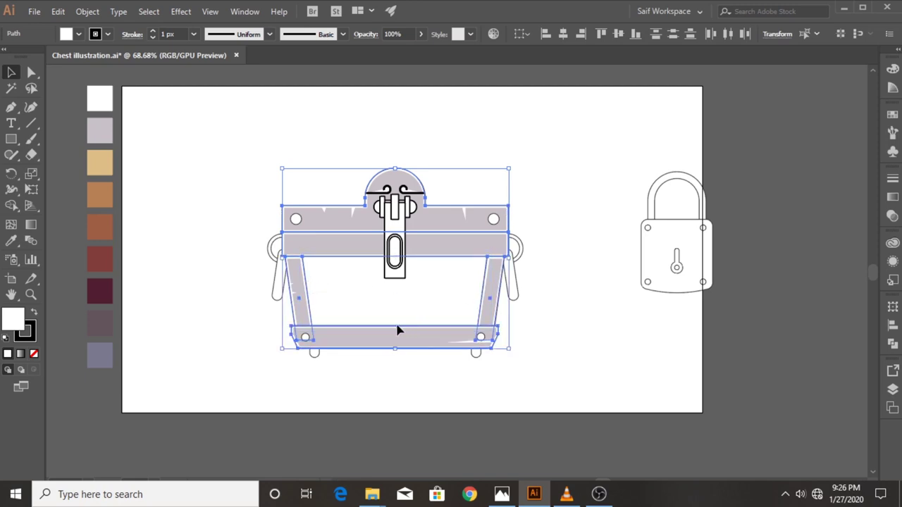
{"action": "left_click", "coordinate": [492, 367], "text": "shift"}
{"action": "left_click", "coordinate": [270, 248], "text": "shift"}
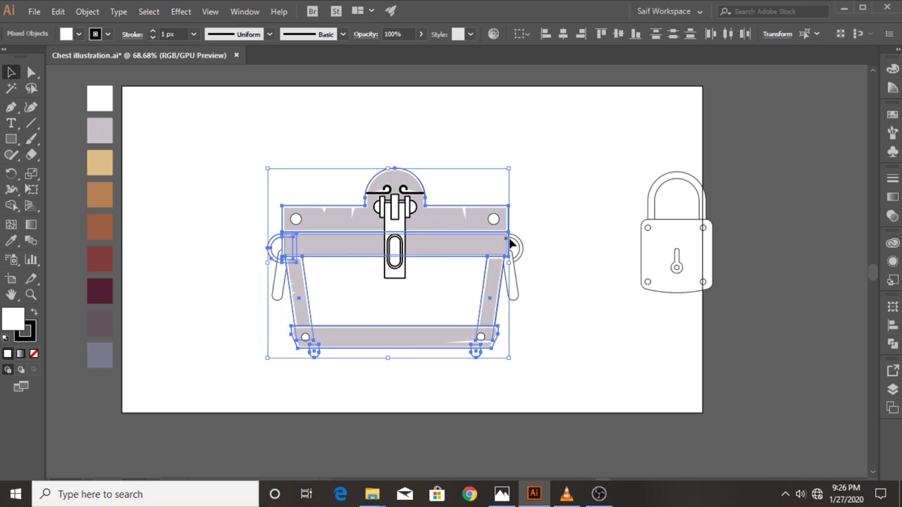
{"action": "left_click", "coordinate": [515, 245], "text": "shift"}
{"action": "left_click", "coordinate": [426, 295], "text": "shift"}
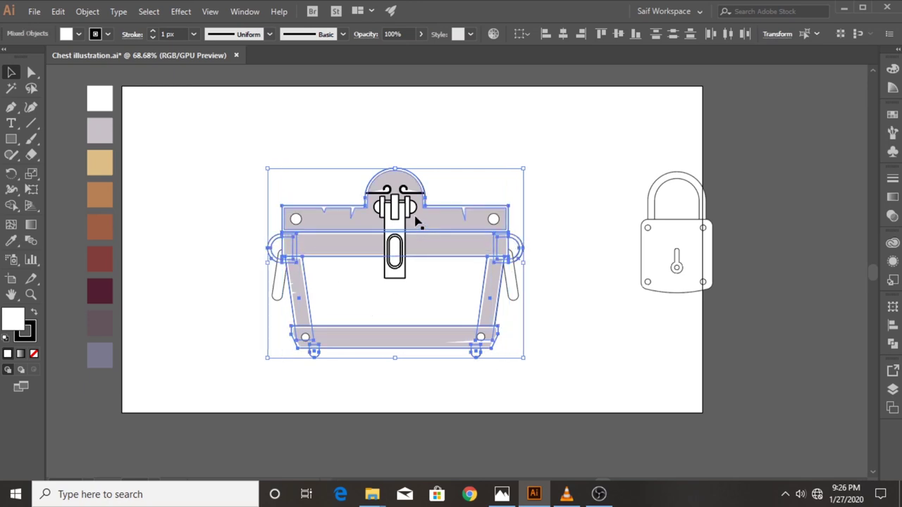
{"action": "key", "text": "i"}
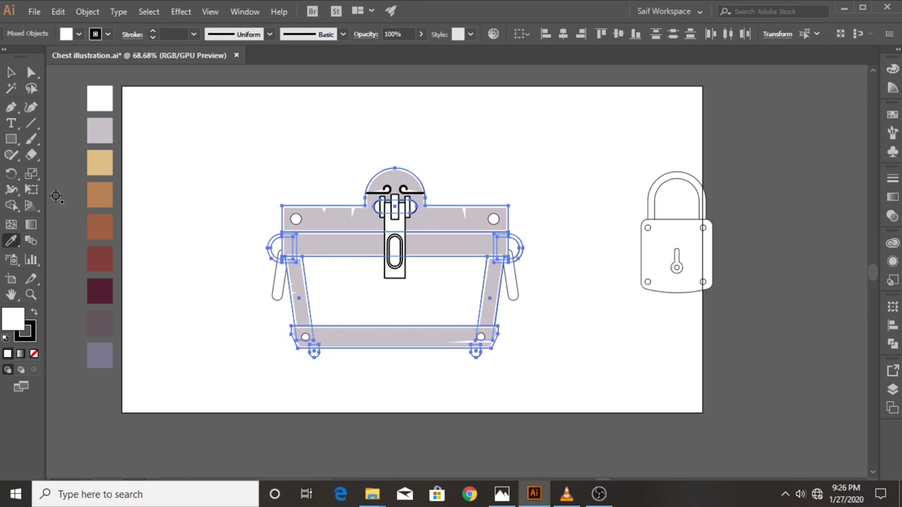
{"action": "left_click", "coordinate": [106, 289]}
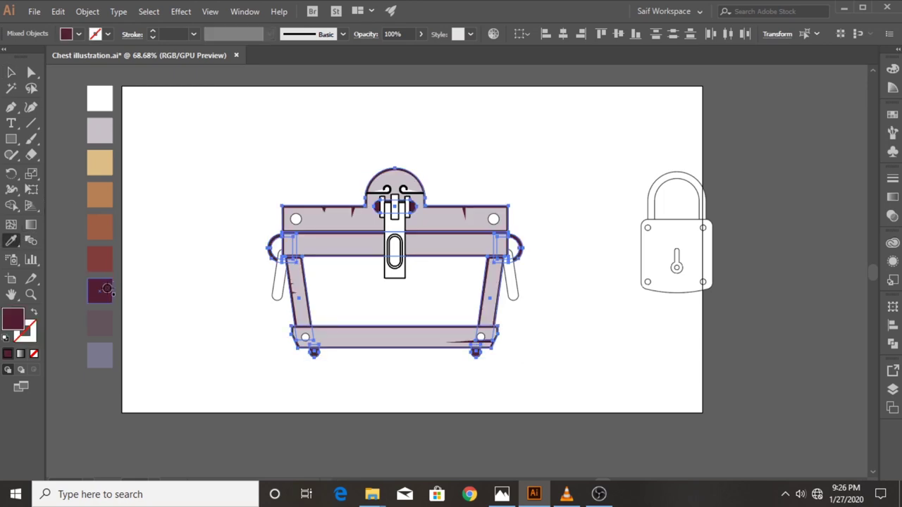
- Deselect the recoloured chest and zoom in slightly to frame it
{"action": "left_click", "coordinate": [8, 73]}
{"action": "left_click", "coordinate": [139, 131]}
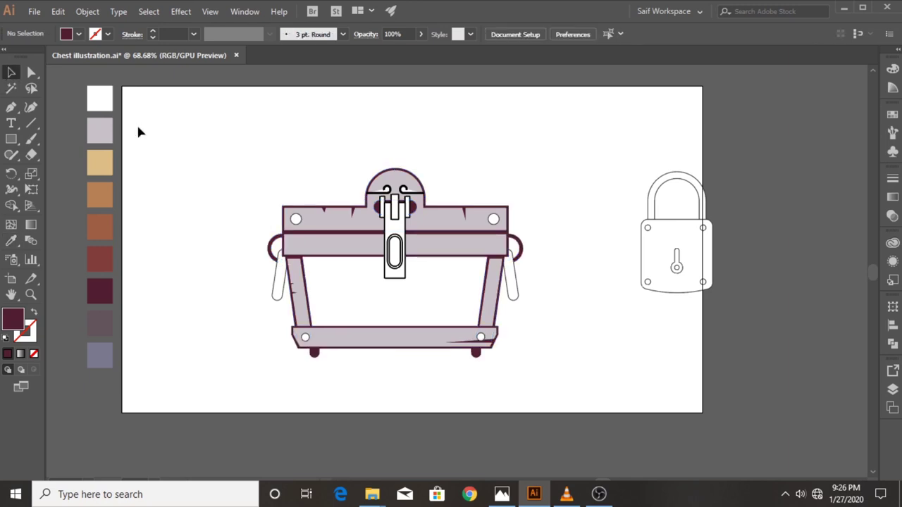
{"action": "key", "text": "z"}
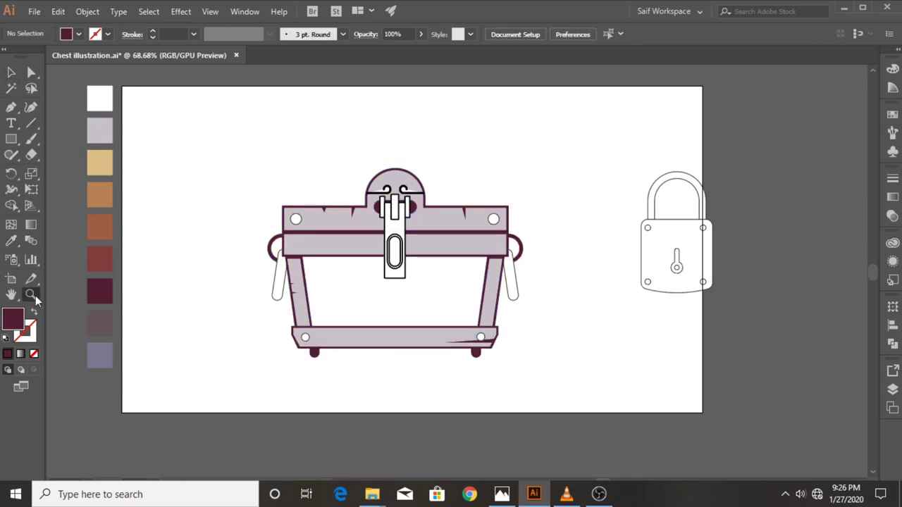
{"action": "left_click_drag", "start_coordinate": [155, 277], "coordinate": [160, 277]}
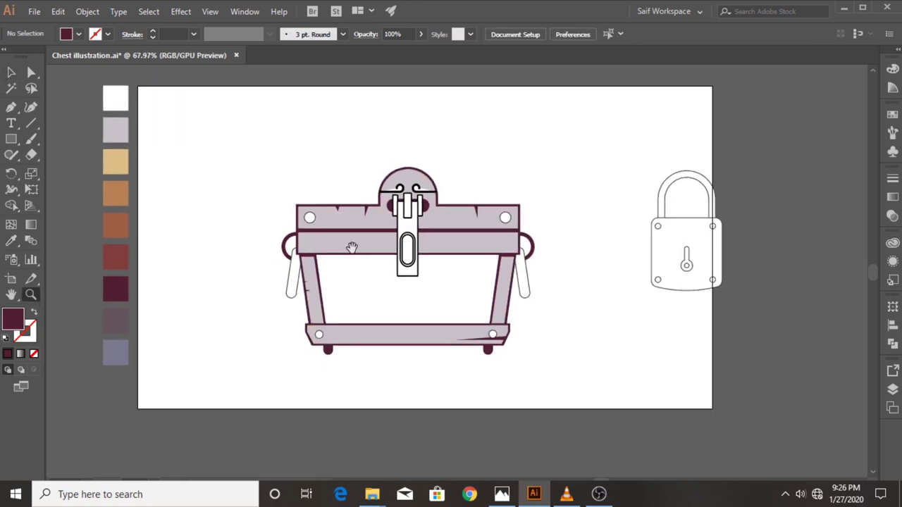
{"action": "mouse_move", "coordinate": [312, 244]}
{"action": "left_mouse_down"}
{"action": "mouse_move", "coordinate": [363, 245]}
{"action": "mouse_move", "coordinate": [306, 252]}
{"action": "mouse_move", "coordinate": [325, 249]}
{"action": "left_mouse_up"}
- Fill both slanted side handle bars with the dark maroon swatch
{"action": "left_click", "coordinate": [12, 72]}
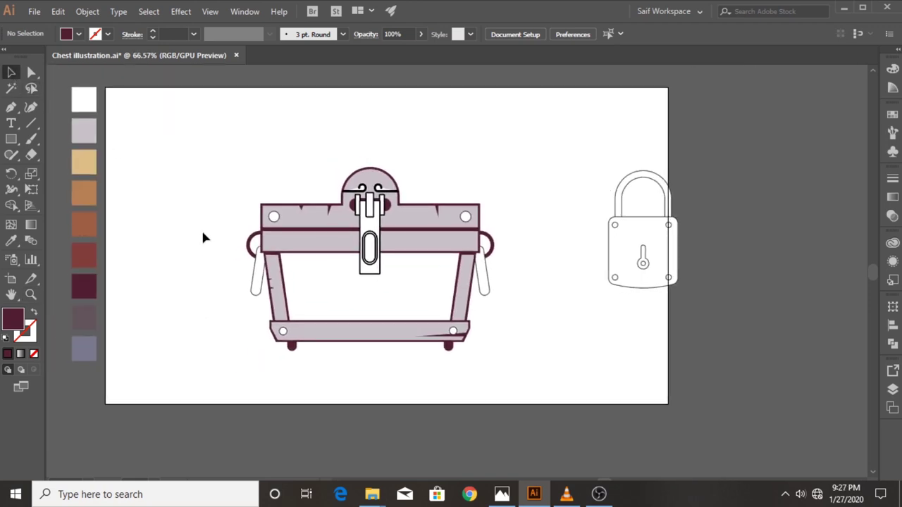
{"action": "left_click", "coordinate": [256, 281]}
{"action": "left_click", "coordinate": [487, 282], "text": "shift"}
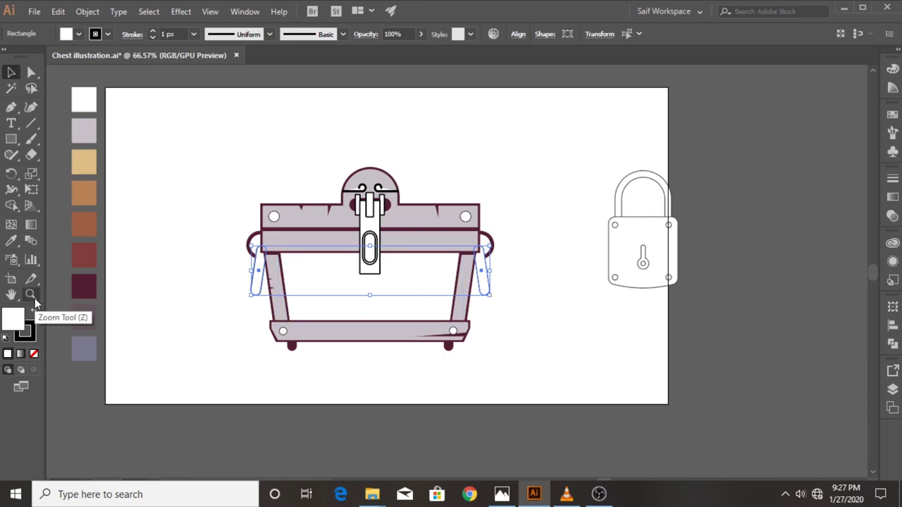
{"action": "left_click", "coordinate": [10, 240]}
{"action": "left_click", "coordinate": [84, 287]}
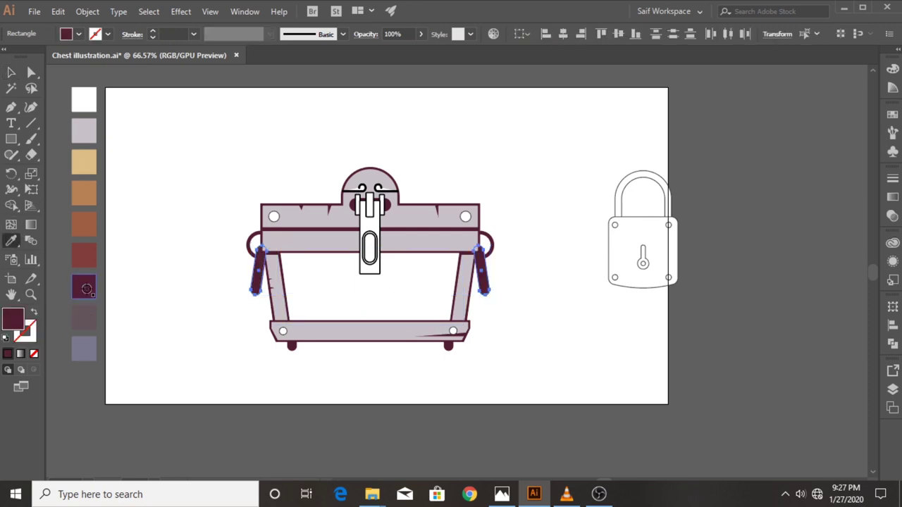
- Offset the side handles by -5 pt and fill the inset shapes mauve-grey
{"action": "left_click", "coordinate": [89, 11]}
{"action": "mouse_move", "coordinate": [136, 293]}
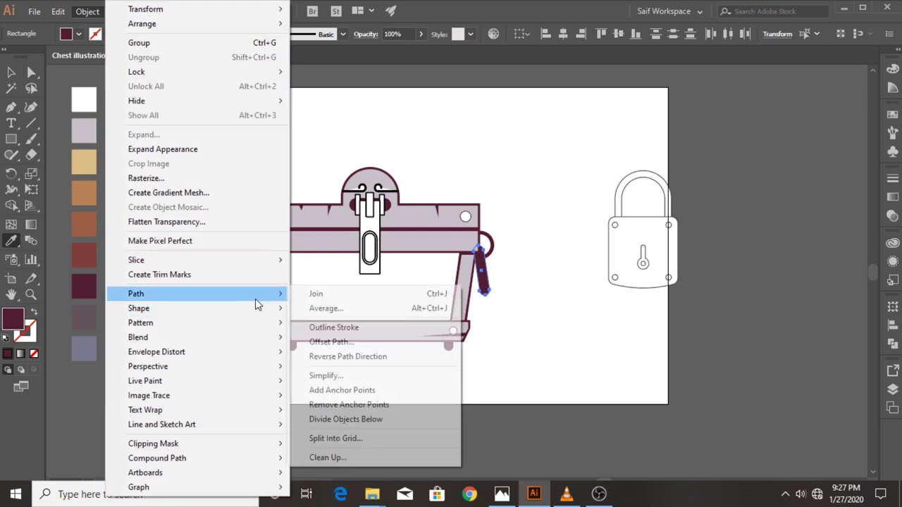
{"action": "left_click", "coordinate": [331, 342]}
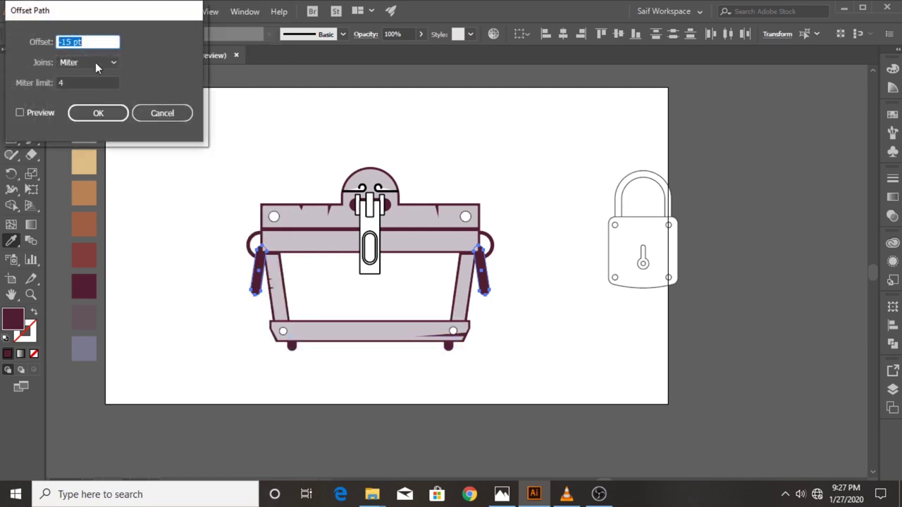
{"action": "left_click", "coordinate": [26, 115]}
{"action": "left_click", "coordinate": [79, 117]}
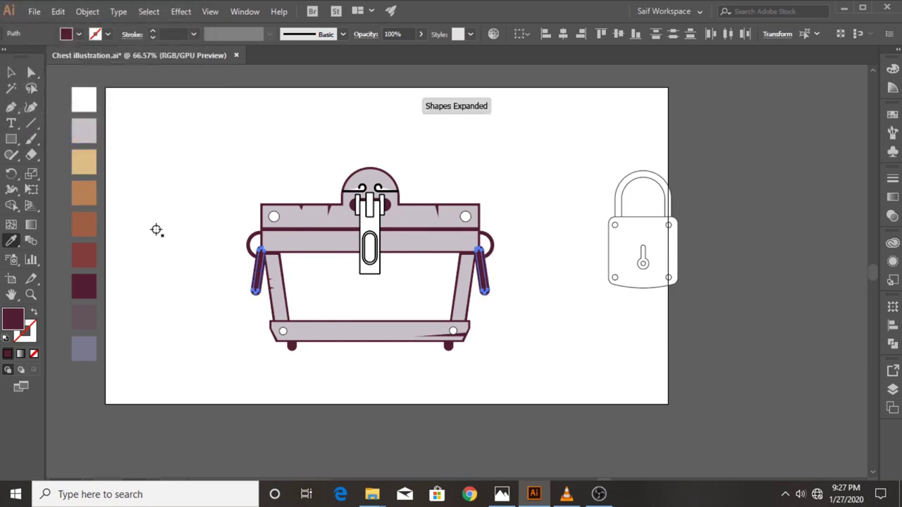
{"action": "left_click", "coordinate": [12, 240]}
{"action": "left_click", "coordinate": [83, 313]}
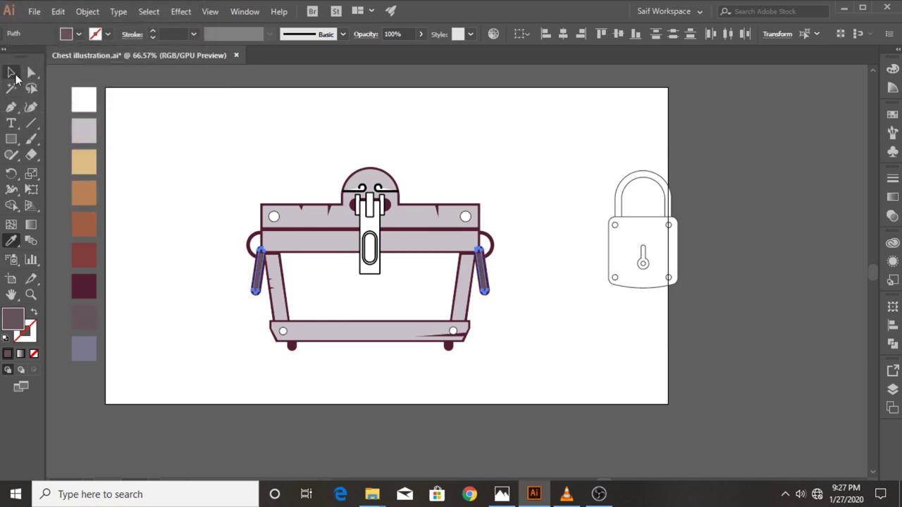
{"action": "left_click", "coordinate": [13, 74]}
{"action": "left_click", "coordinate": [162, 135]}
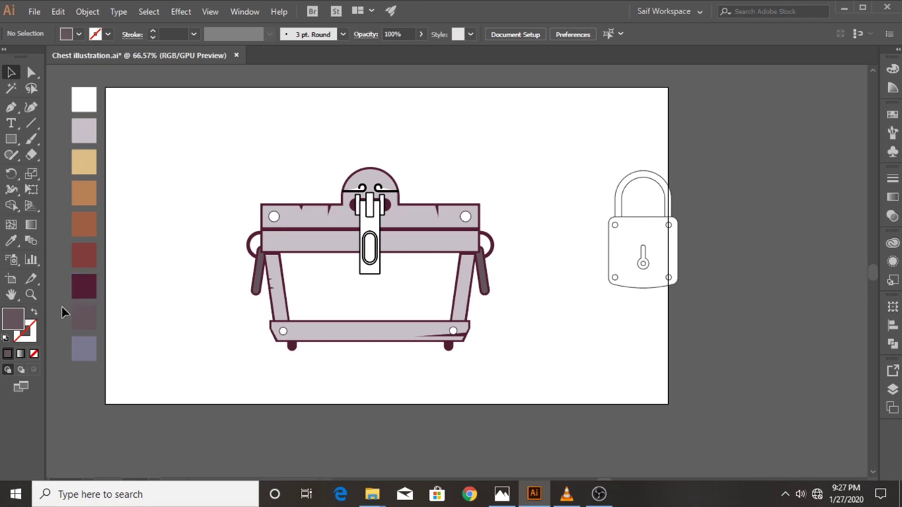
{"action": "left_click", "coordinate": [329, 238], "text": "alt"}
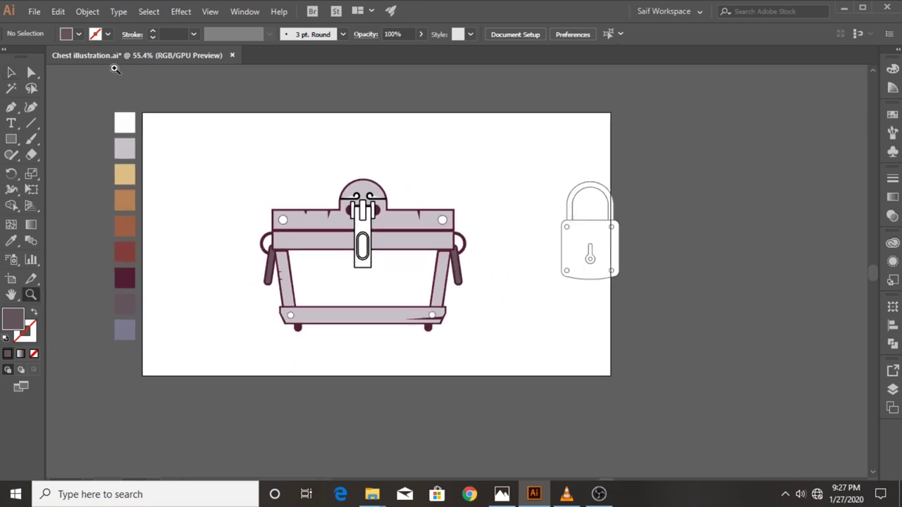
- Fill the padlock body and shackle with the dark grey swatch
{"action": "left_click", "coordinate": [572, 238]}
{"action": "left_click", "coordinate": [581, 205], "text": "shift"}
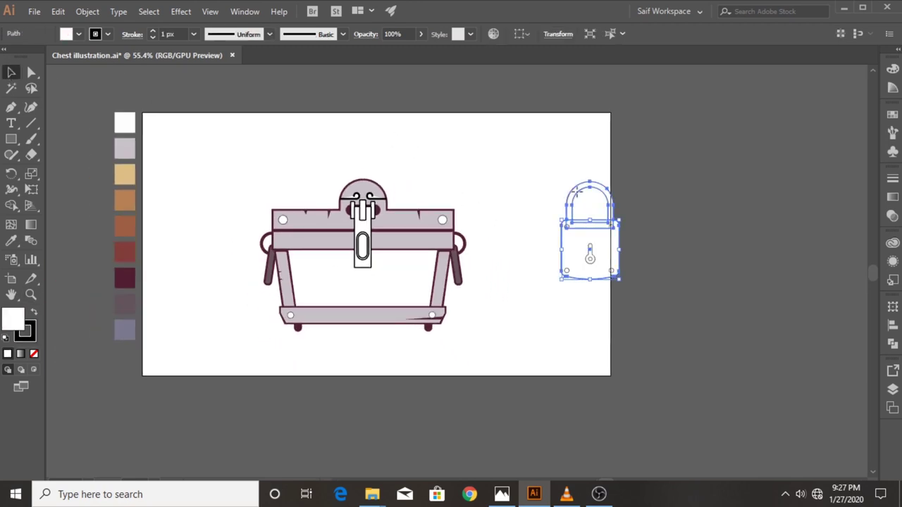
{"action": "key", "text": "i"}
{"action": "left_click", "coordinate": [121, 306]}
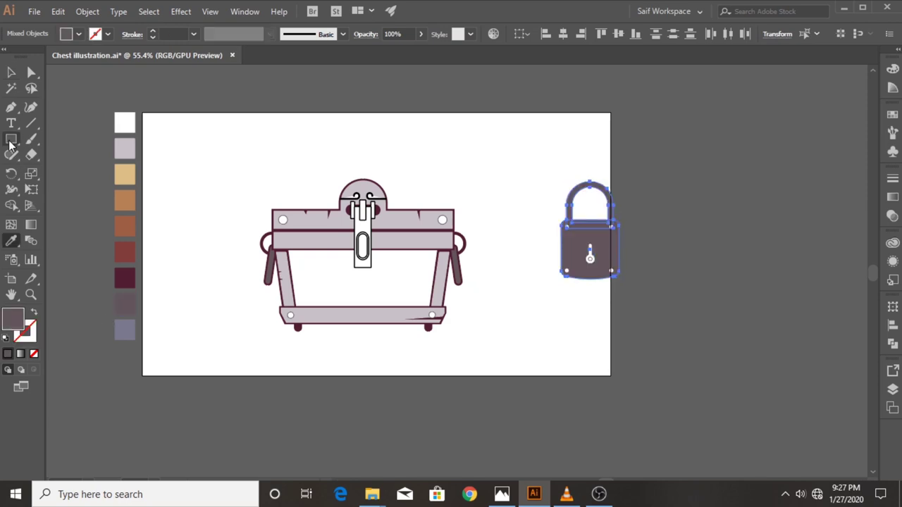
{"action": "left_click", "coordinate": [10, 74]}
{"action": "left_click", "coordinate": [502, 134]}
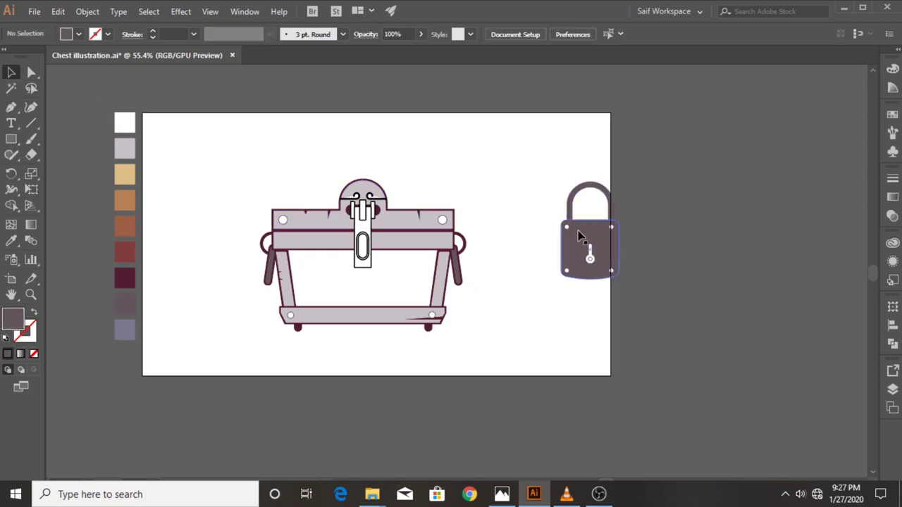
- Add a 5 pt outward offset around the padlock body and shackle, filled dark maroon
{"action": "left_click", "coordinate": [581, 236]}
{"action": "left_click", "coordinate": [572, 213], "text": "shift"}
{"action": "left_click", "coordinate": [88, 11]}
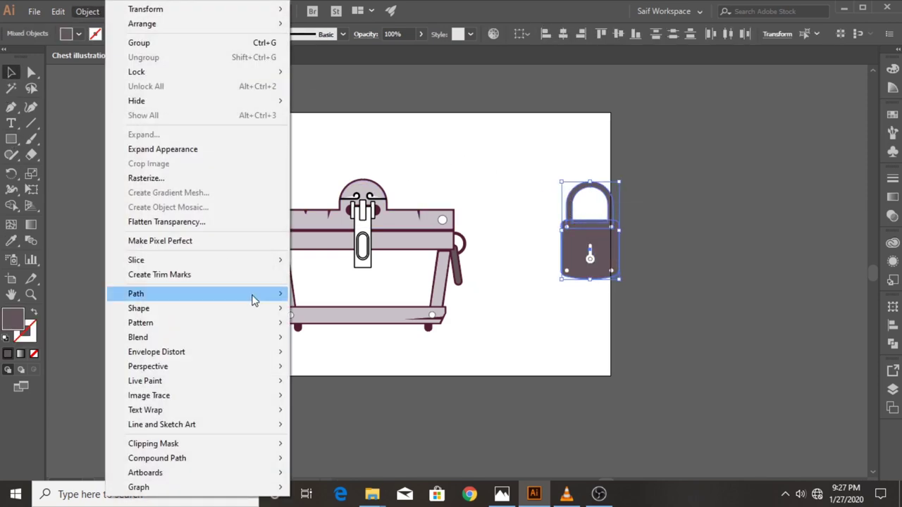
{"action": "mouse_move", "coordinate": [197, 293]}
{"action": "left_click", "coordinate": [322, 343]}
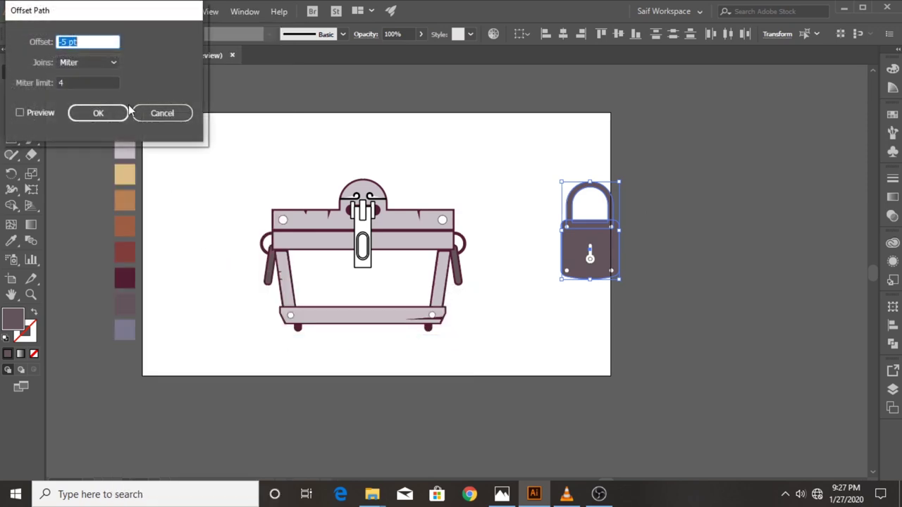
{"action": "type", "text": "5"}
{"action": "left_click", "coordinate": [39, 113]}
{"action": "left_click", "coordinate": [98, 113]}
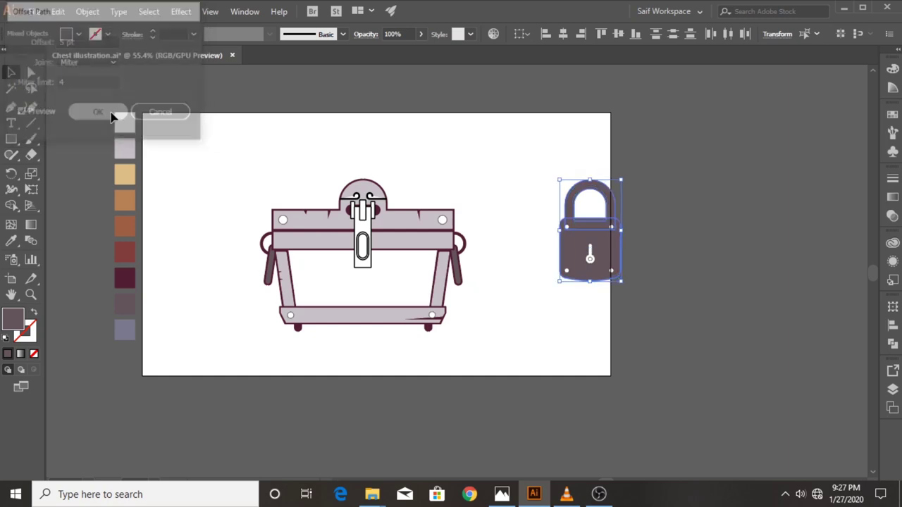
{"action": "left_click", "coordinate": [12, 240]}
{"action": "left_click", "coordinate": [125, 276]}
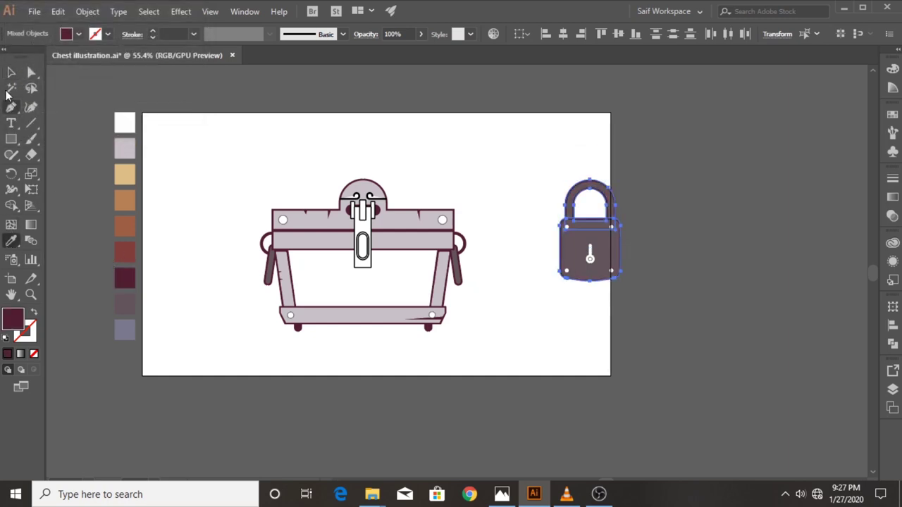
{"action": "left_click", "coordinate": [12, 72]}
{"action": "left_click", "coordinate": [293, 98]}
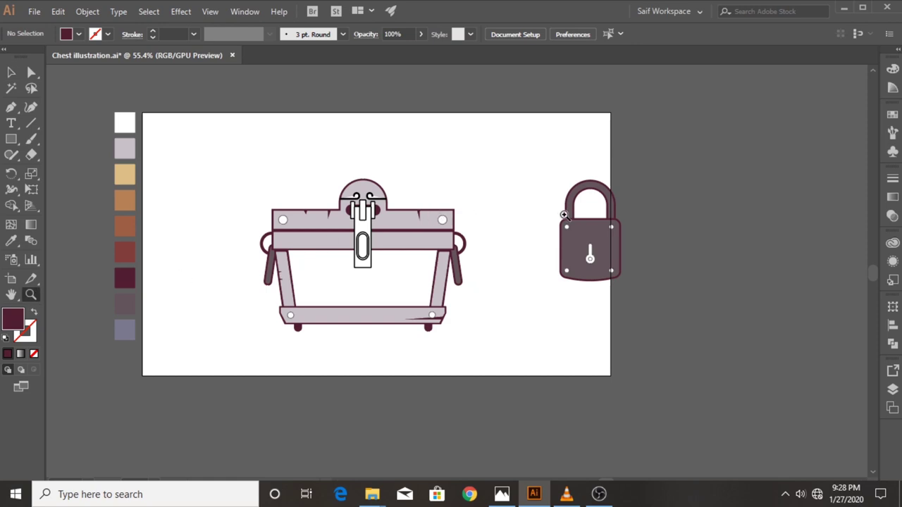
- Zoom in, select the padlock body and shackle, and preview a 10 pt Offset Path
{"action": "left_click_drag", "start_coordinate": [564, 214], "coordinate": [564, 249]}
{"action": "left_click", "coordinate": [11, 72]}
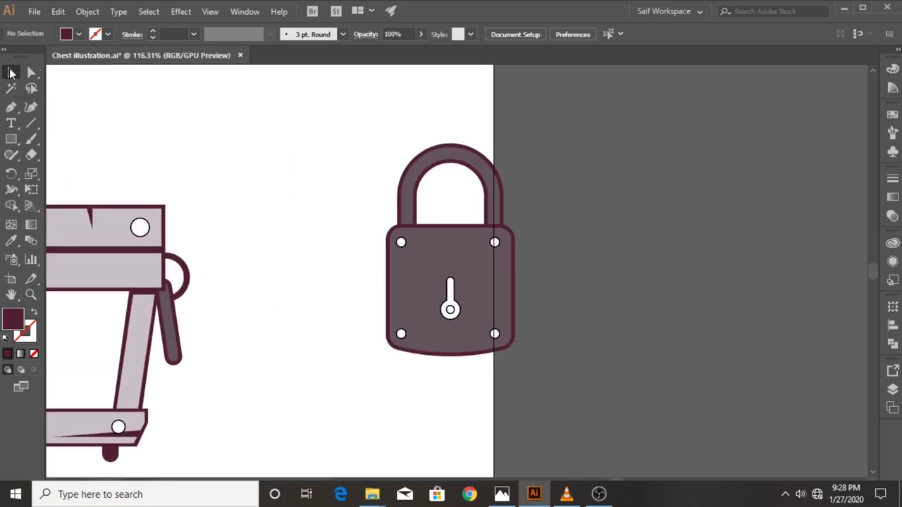
{"action": "left_click", "coordinate": [401, 200]}
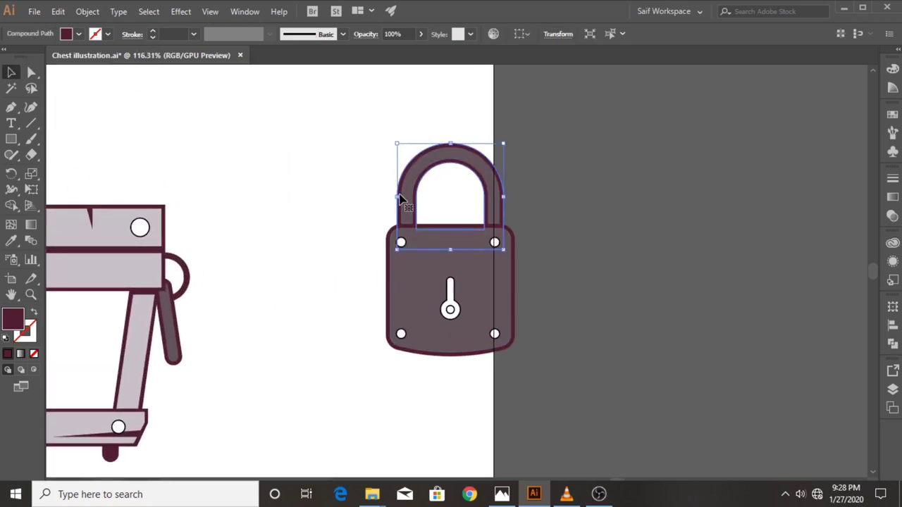
{"action": "left_click", "coordinate": [450, 197]}
{"action": "left_click", "coordinate": [87, 12]}
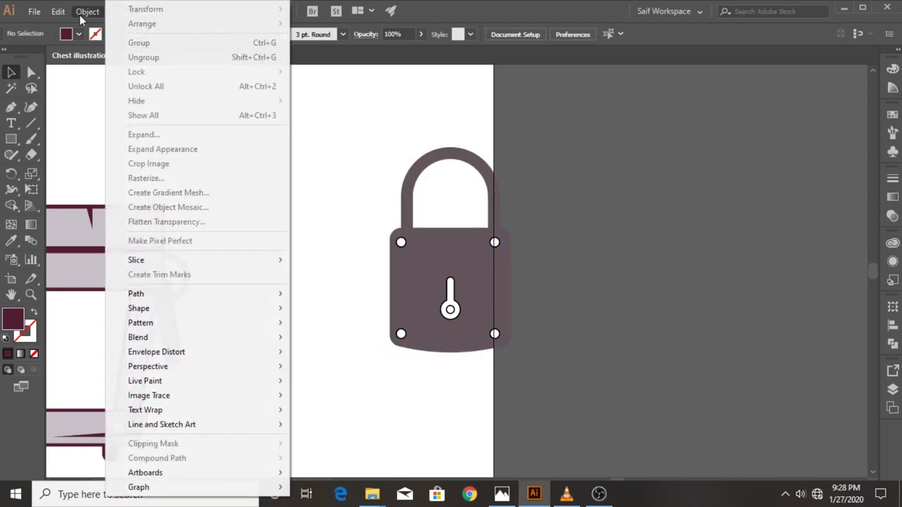
{"action": "mouse_move", "coordinate": [136, 294]}
{"action": "left_click", "coordinate": [395, 253]}
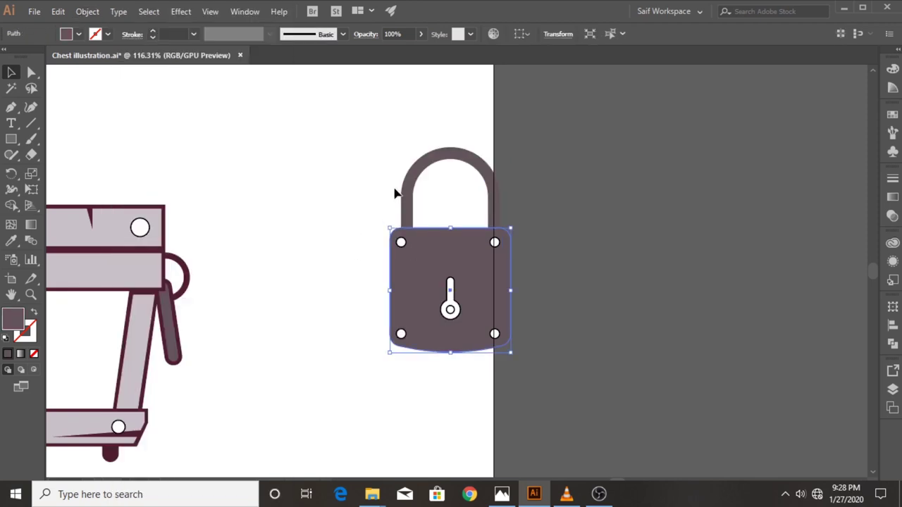
{"action": "left_click", "coordinate": [404, 193], "text": "shift"}
{"action": "left_click", "coordinate": [87, 11]}
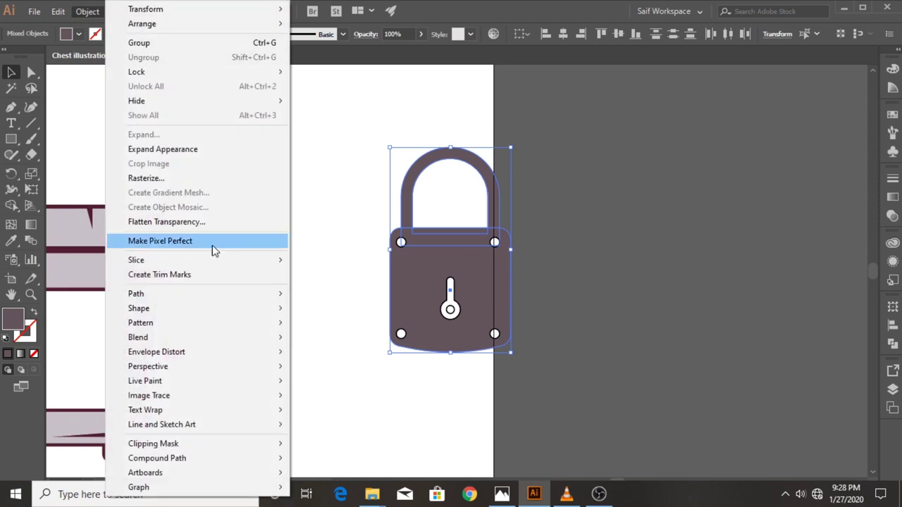
{"action": "left_click", "coordinate": [331, 345]}
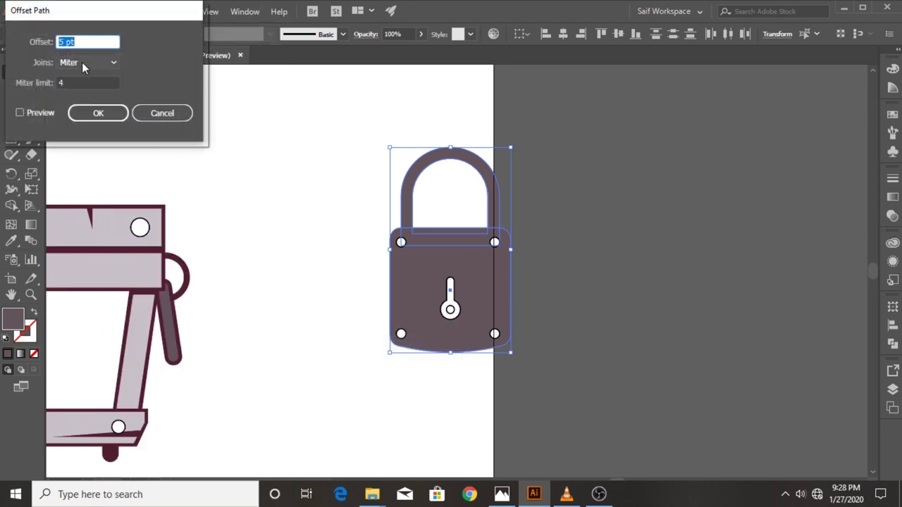
{"action": "type", "text": "10"}
{"action": "left_click", "coordinate": [37, 114]}
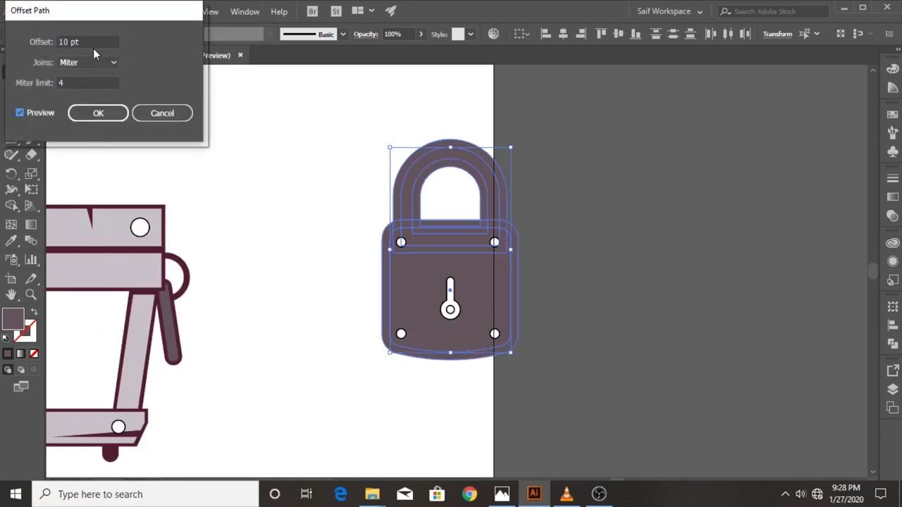
- Settle on a 6 pt offset around the padlock and fill it dark maroon
{"action": "left_click_drag", "start_coordinate": [93, 47], "coordinate": [38, 44]}
{"action": "type", "text": "8"}
{"action": "left_click", "coordinate": [34, 114]}
{"action": "type", "text": "6"}
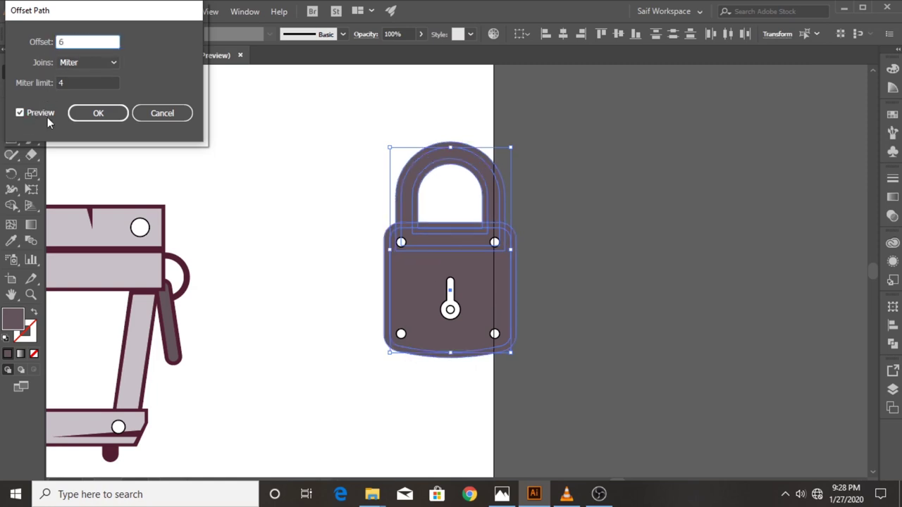
{"action": "key", "text": "Tab"}
{"action": "left_click", "coordinate": [80, 118]}
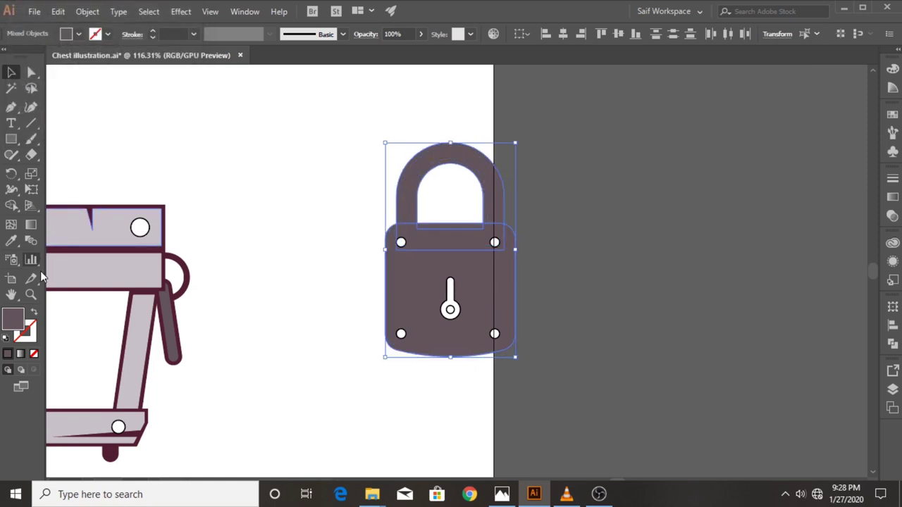
{"action": "left_click", "coordinate": [182, 262]}
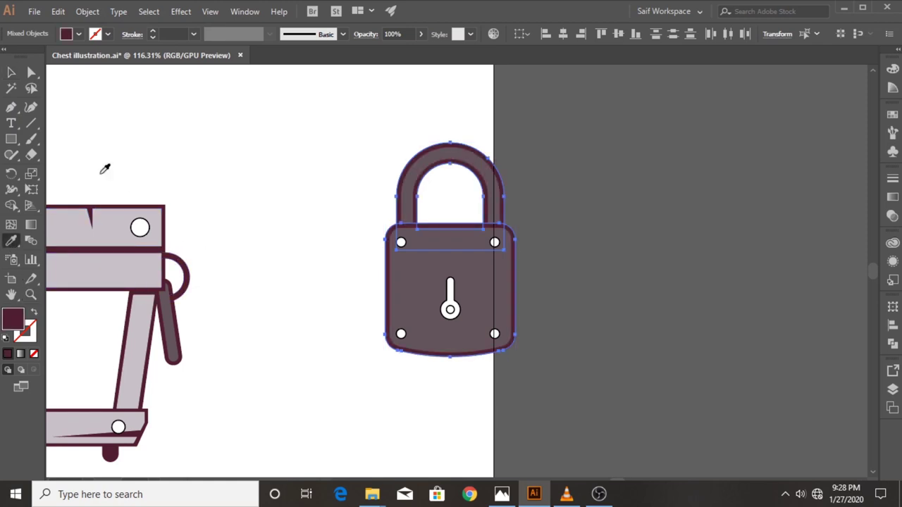
{"action": "left_click", "coordinate": [11, 72]}
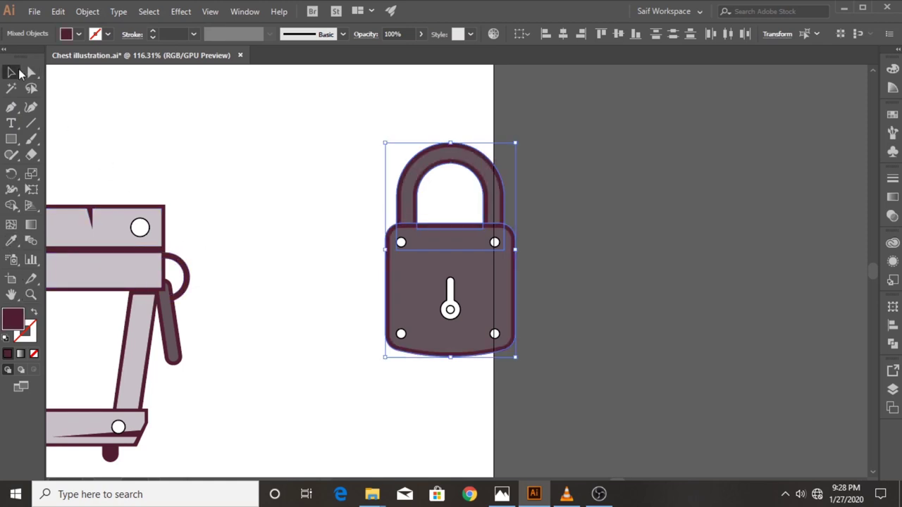
{"action": "left_click", "coordinate": [219, 141]}
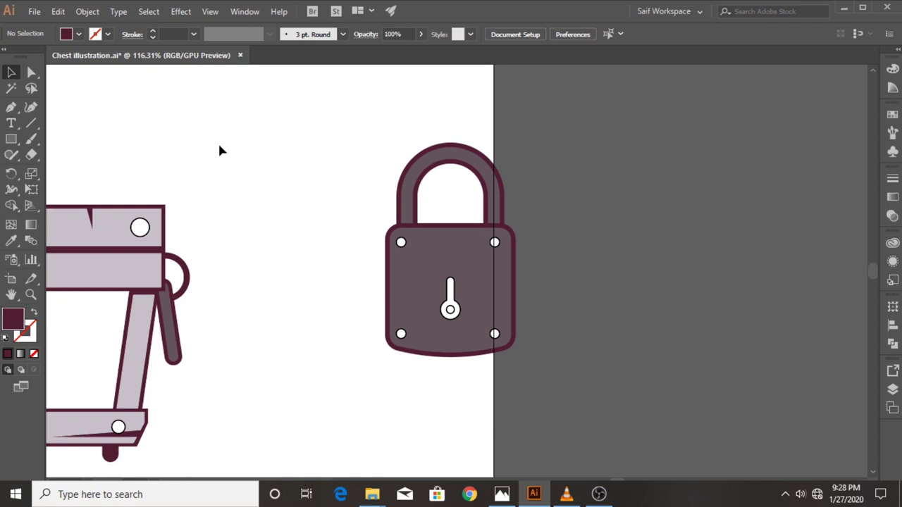
- Make the keyhole circle and slot dark maroon
{"action": "left_click", "coordinate": [449, 310]}
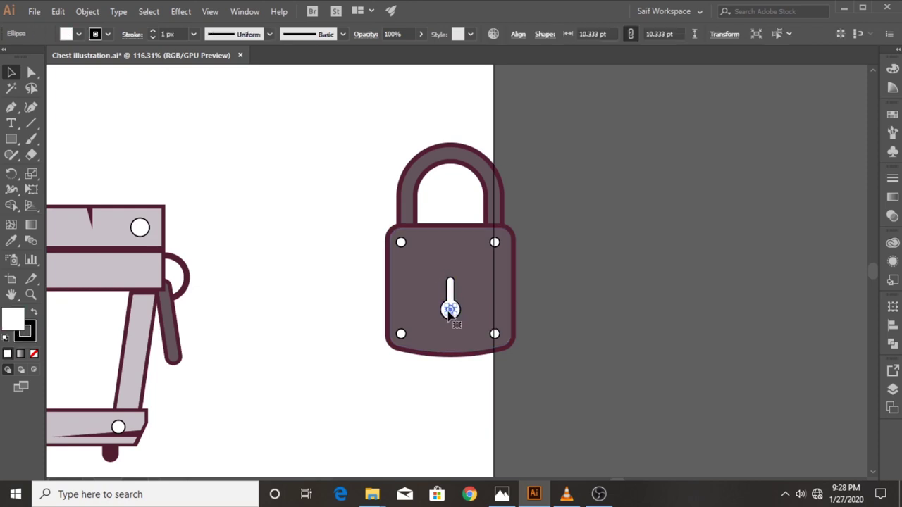
{"action": "left_click", "coordinate": [449, 285], "text": "shift"}
{"action": "key", "text": "i"}
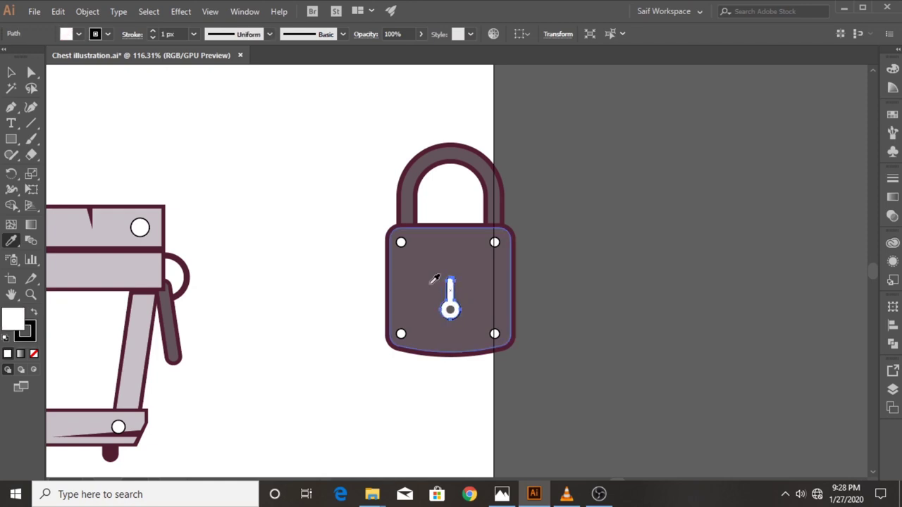
{"action": "left_click", "coordinate": [395, 284]}
{"action": "left_click", "coordinate": [11, 71]}
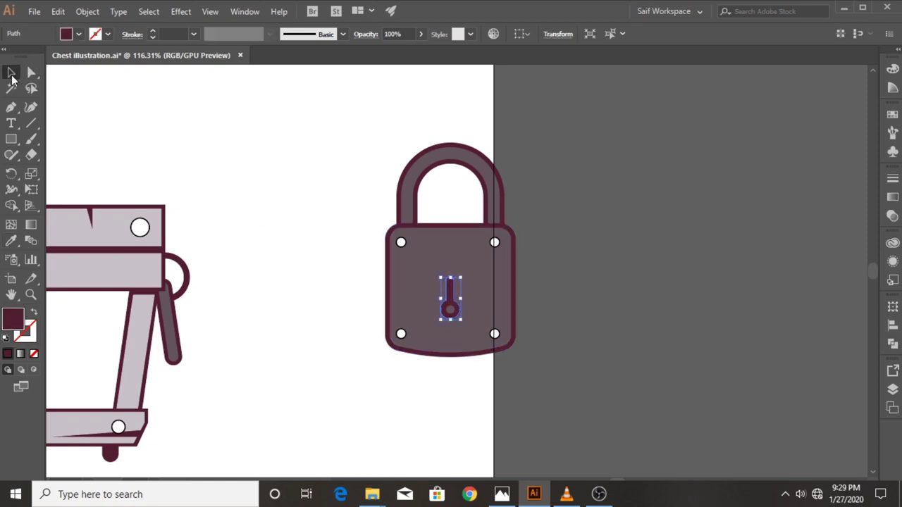
- Select the four rivets and give them the handle's maroon fill
{"action": "left_click", "coordinate": [401, 242]}
{"action": "left_click", "coordinate": [494, 242], "text": "shift"}
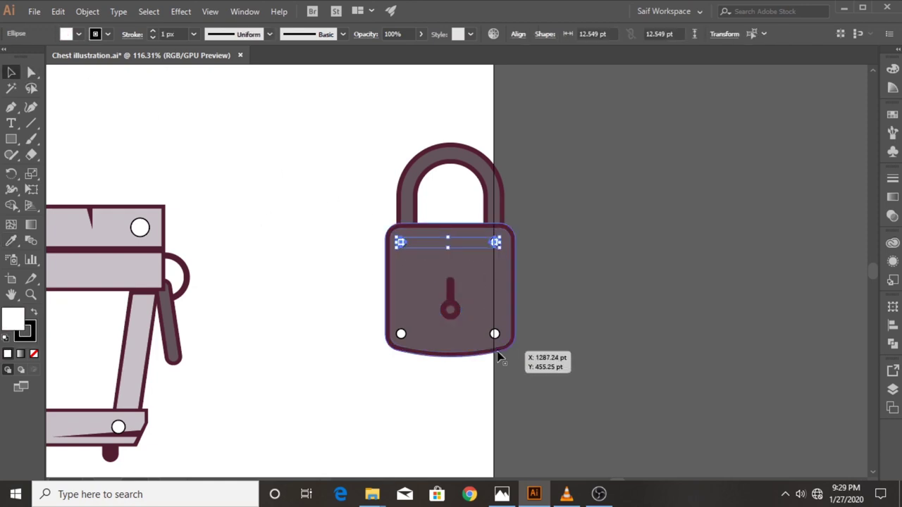
{"action": "left_click", "coordinate": [494, 334], "text": "shift"}
{"action": "left_click", "coordinate": [401, 335], "text": "shift"}
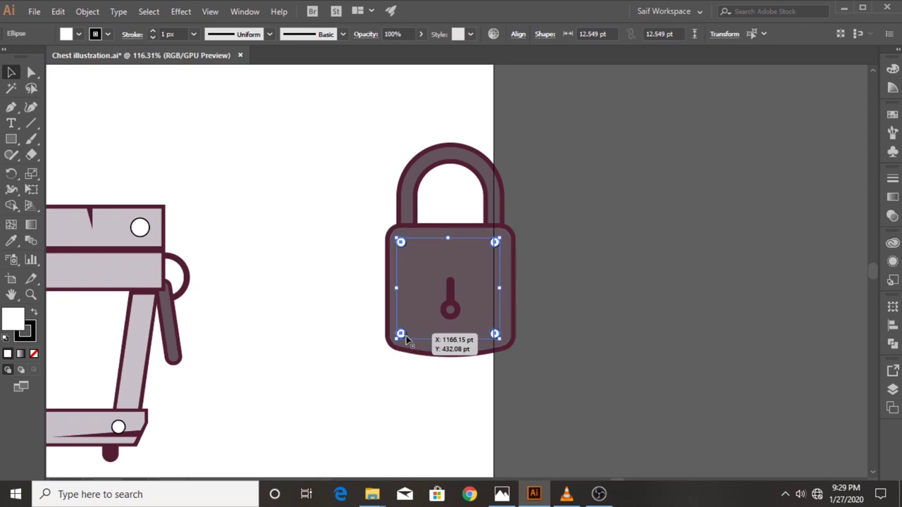
{"action": "left_click", "coordinate": [18, 241]}
{"action": "left_click", "coordinate": [179, 261]}
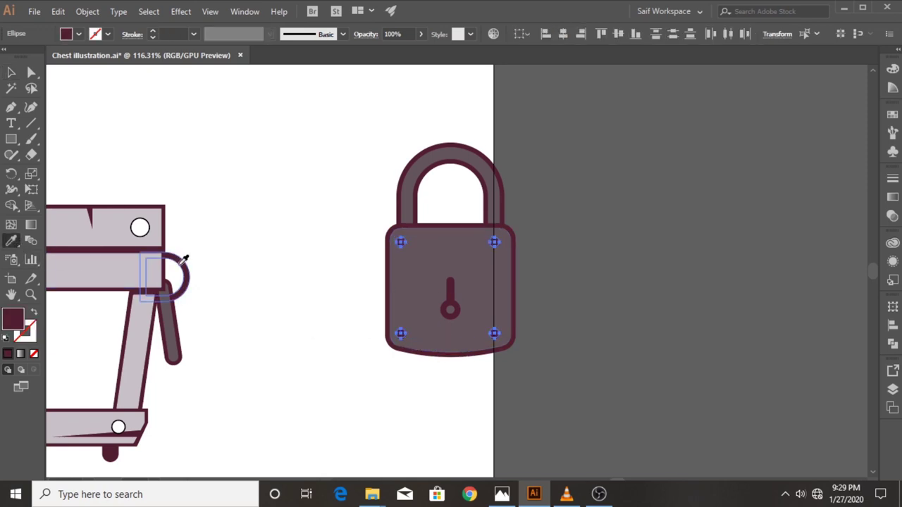
- Apply a 3 pt outward Offset Path to the four rivets
{"action": "left_click", "coordinate": [87, 11]}
{"action": "mouse_move", "coordinate": [136, 294]}
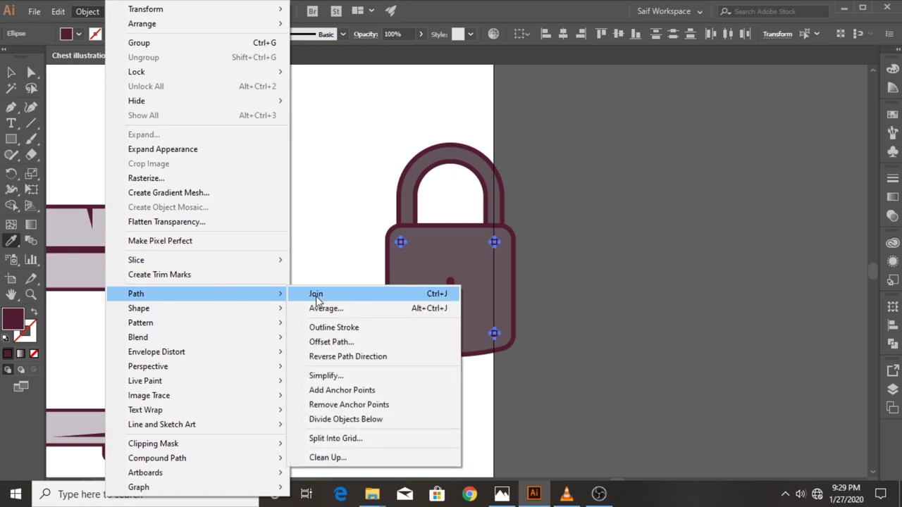
{"action": "left_click", "coordinate": [331, 343]}
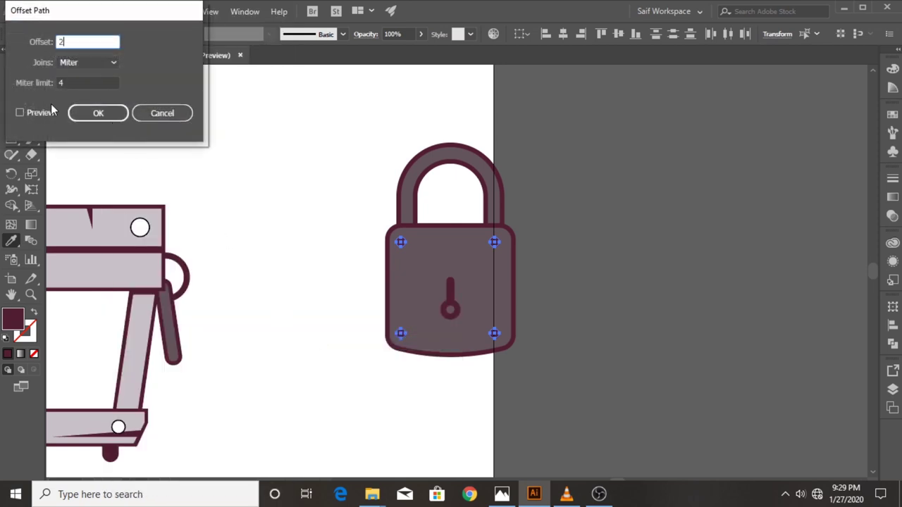
{"action": "left_click", "coordinate": [20, 113]}
{"action": "type", "text": "3"}
{"action": "left_click", "coordinate": [20, 112]}
{"action": "left_click", "coordinate": [91, 113]}
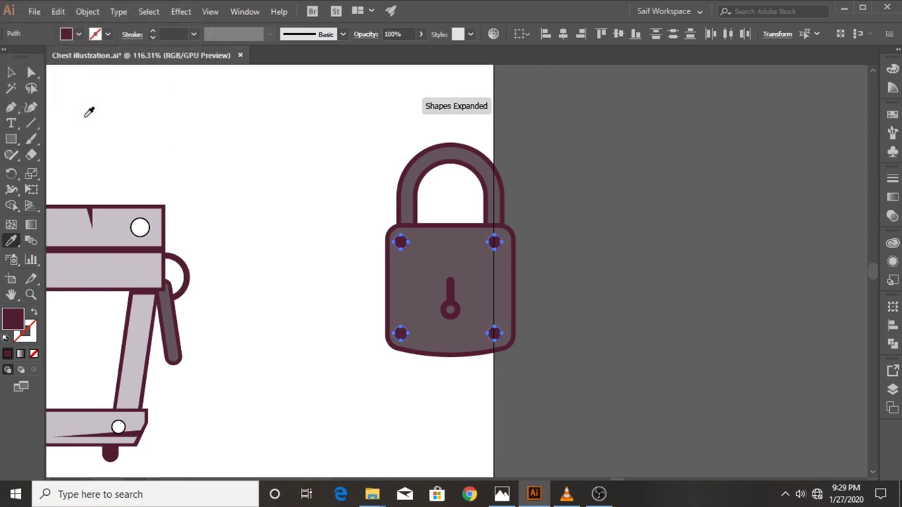
- Fill the enlarged rivets black at 50% opacity
{"action": "left_click", "coordinate": [80, 35]}
{"action": "left_click", "coordinate": [35, 56]}
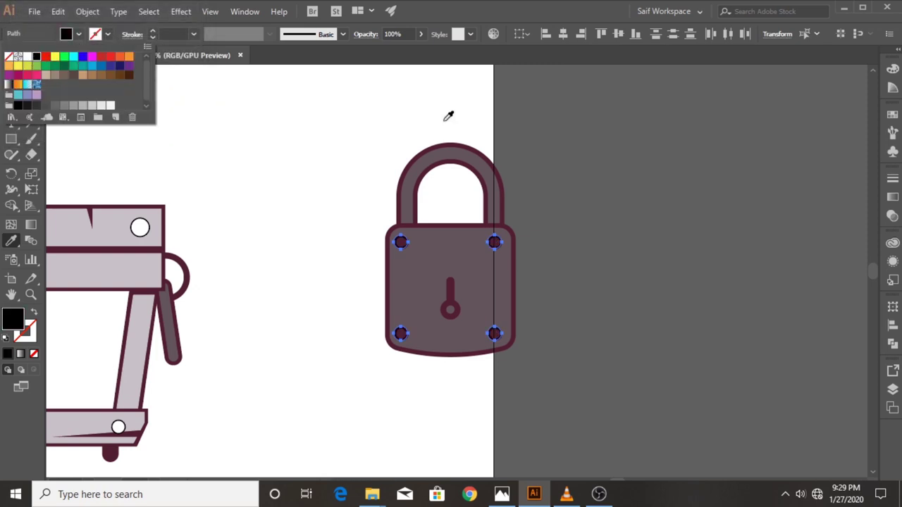
{"action": "left_click", "coordinate": [892, 214]}
{"action": "left_click", "coordinate": [832, 193]}
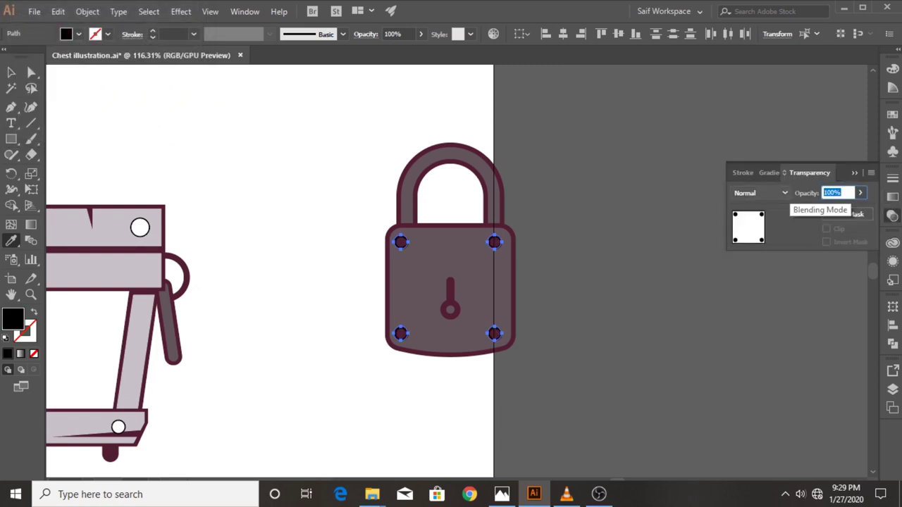
{"action": "type", "text": "50"}
{"action": "key", "text": "Return"}
{"action": "key", "text": "v"}
{"action": "left_click", "coordinate": [288, 167]}
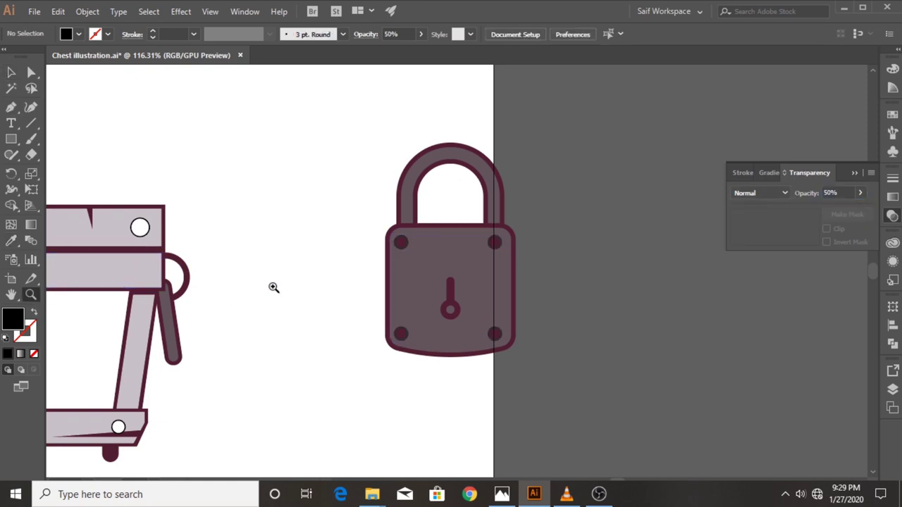
{"action": "mouse_move", "coordinate": [274, 286]}
{"action": "left_mouse_down"}
{"action": "mouse_move", "coordinate": [334, 254]}
{"action": "mouse_move", "coordinate": [272, 282]}
{"action": "mouse_move", "coordinate": [298, 272]}
{"action": "left_mouse_up"}
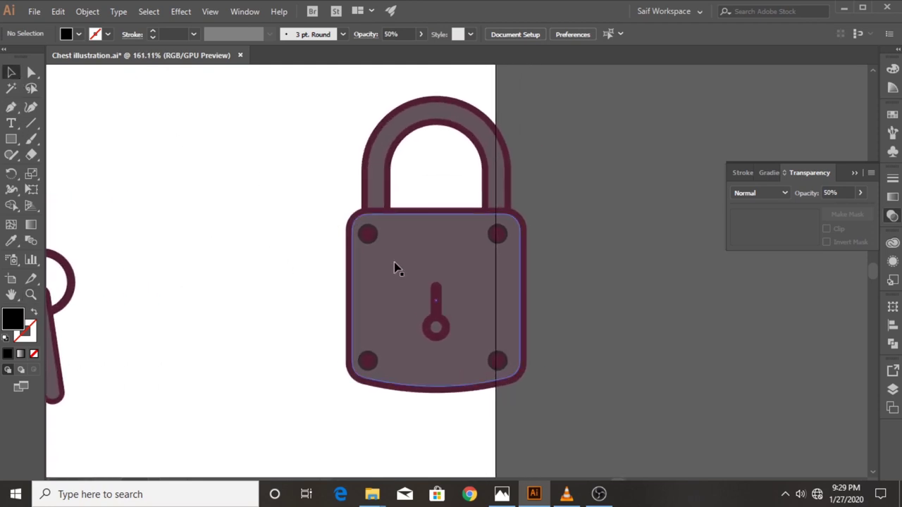
- Draw a short Pen line across the top-right of the lock body
{"action": "key", "text": "p"}
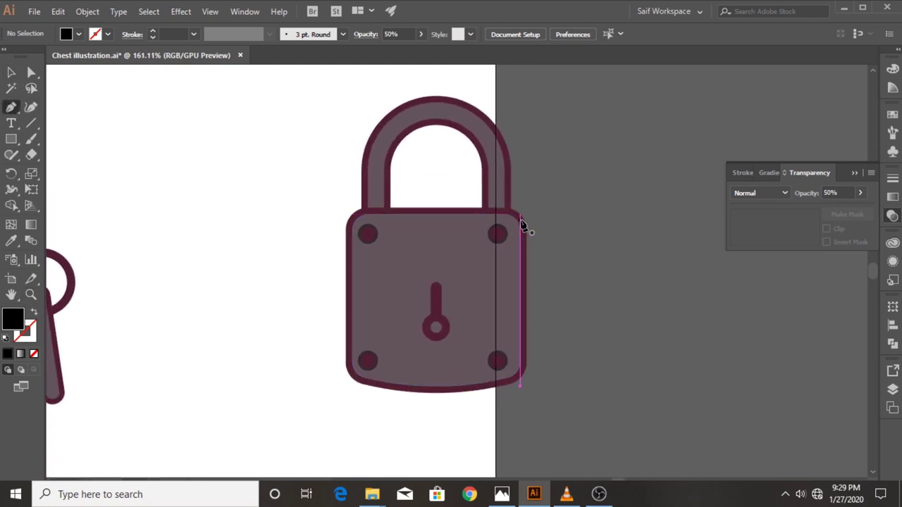
{"action": "left_click", "coordinate": [448, 223]}
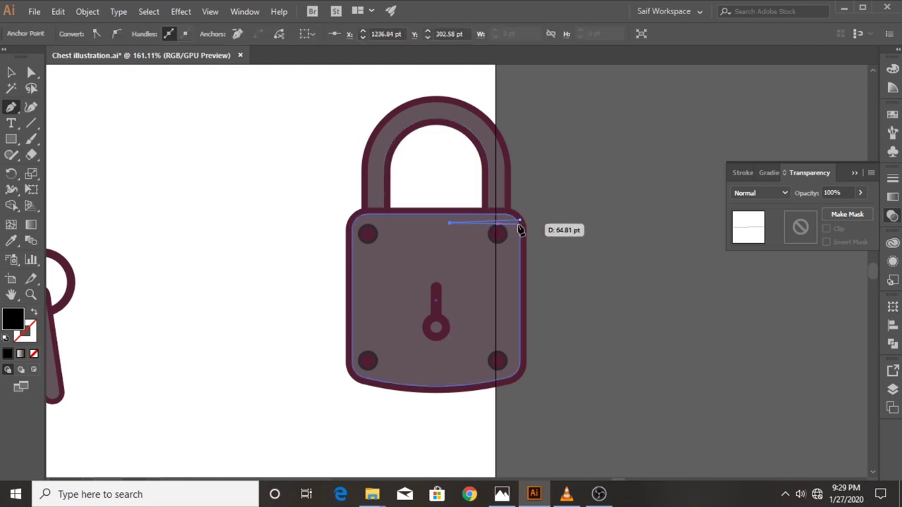
{"action": "left_click", "coordinate": [518, 223]}
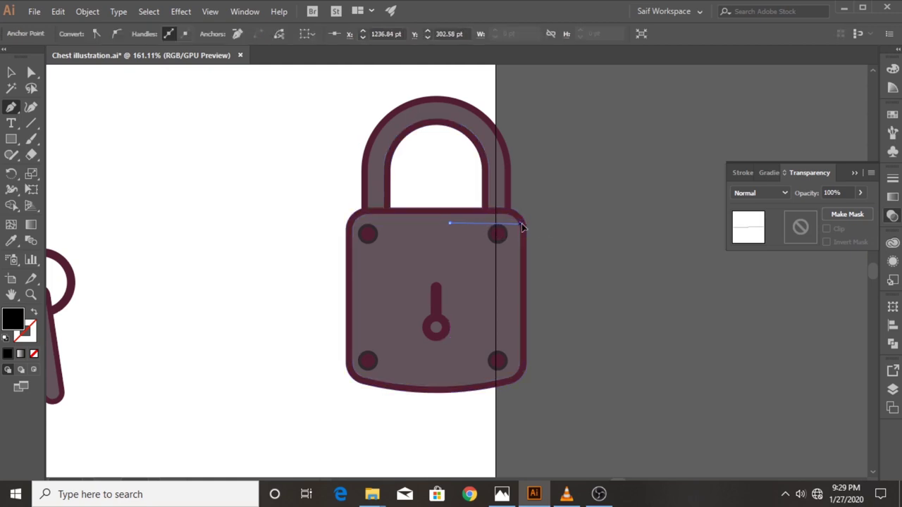
{"action": "left_click", "coordinate": [413, 262], "text": "ctrl+shift"}
- Merge the line's region into the lock body with the Shape Builder
{"action": "left_click", "coordinate": [12, 205]}
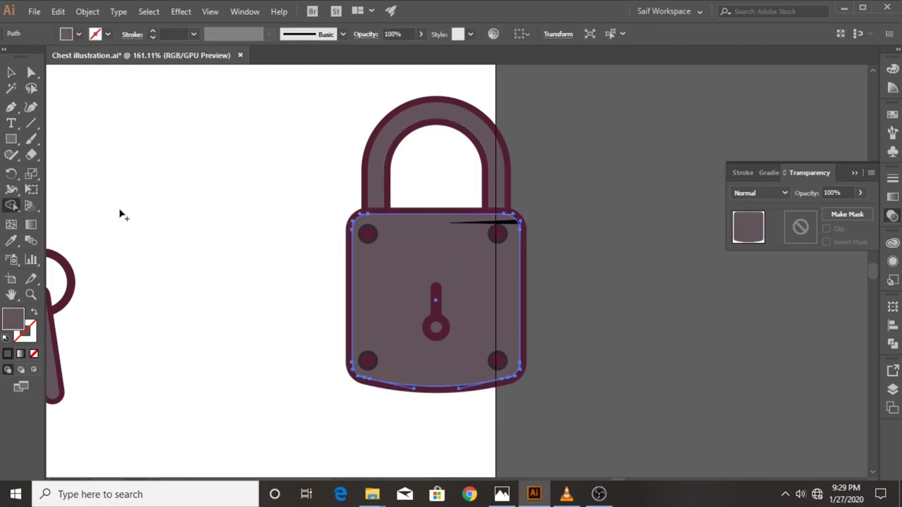
{"action": "left_click", "coordinate": [514, 224], "text": "ctrl"}
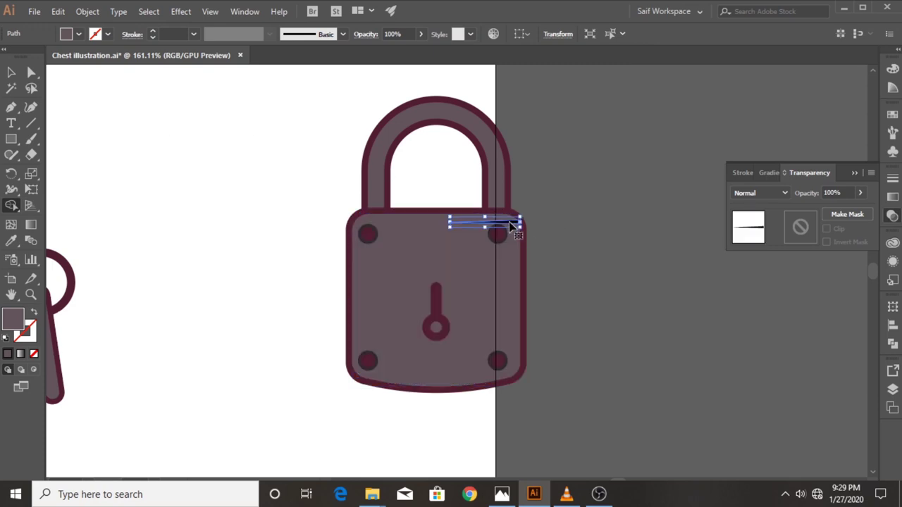
{"action": "left_click", "coordinate": [423, 258], "text": "ctrl+shift"}
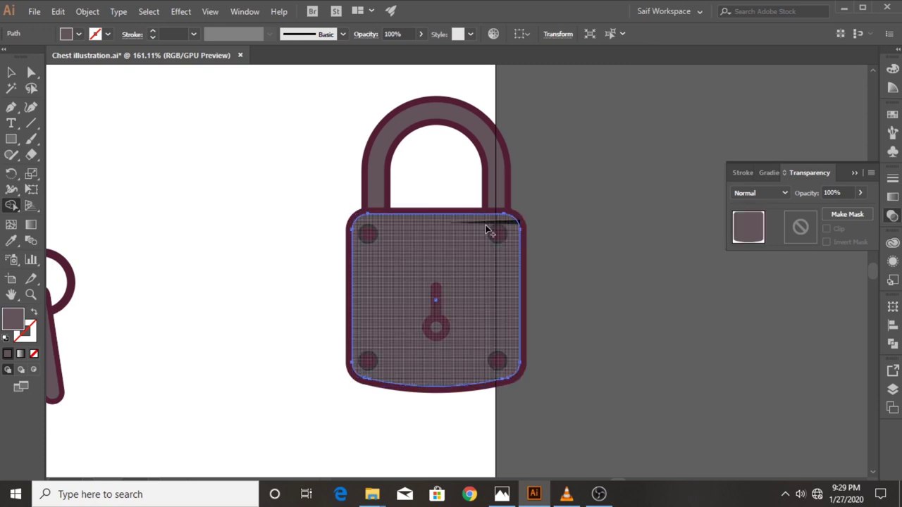
{"action": "left_click", "coordinate": [472, 257]}
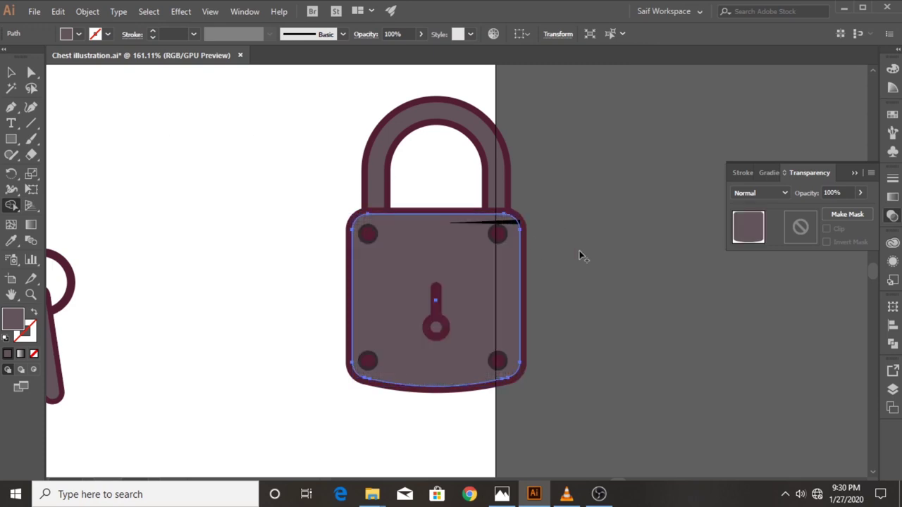
{"action": "left_click", "coordinate": [12, 72]}
{"action": "left_click", "coordinate": [486, 230]}
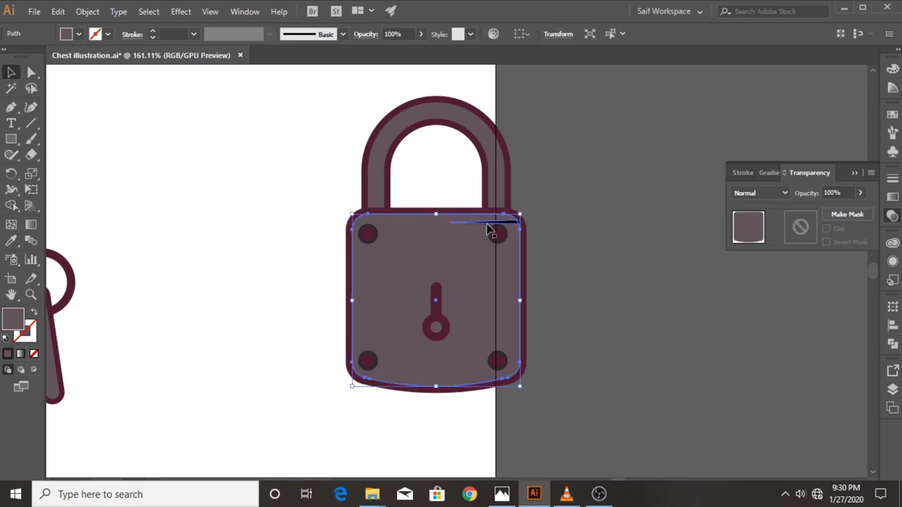
{"action": "left_click", "coordinate": [10, 205]}
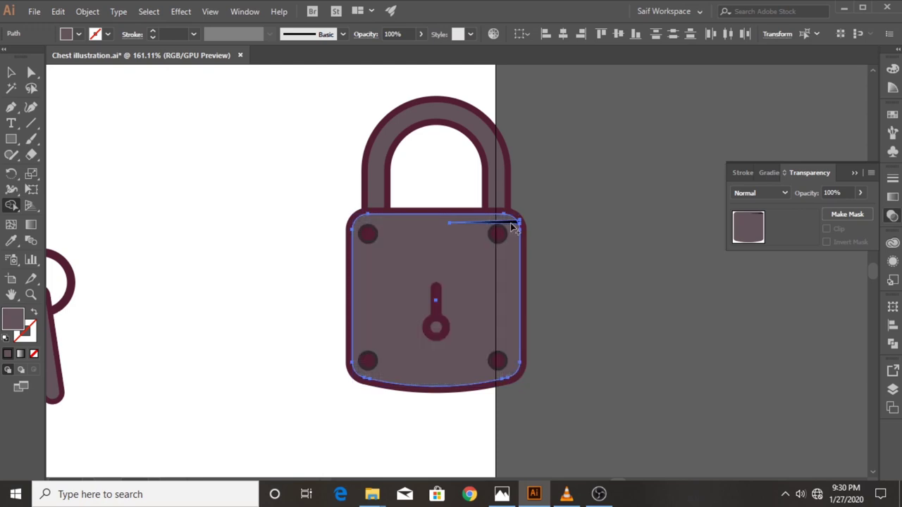
{"action": "left_click", "coordinate": [12, 73]}
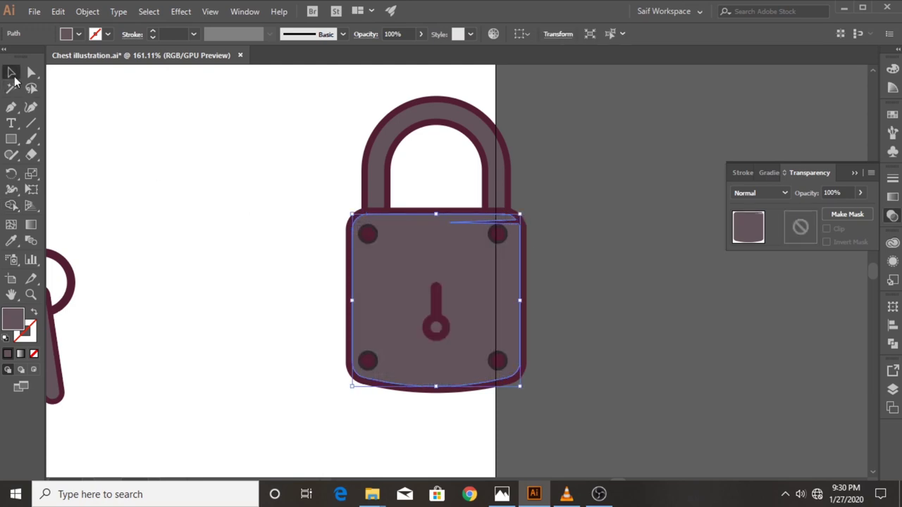
{"action": "left_click", "coordinate": [169, 171]}
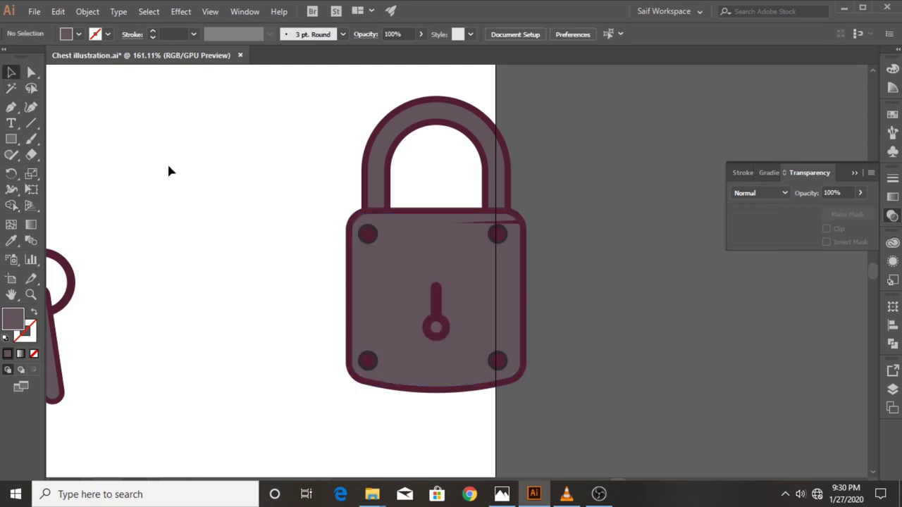
- Zoom in and Alt-drag a duplicate of the lock body to the right of the padlock
{"action": "left_click", "coordinate": [30, 296]}
{"action": "left_click_drag", "start_coordinate": [469, 296], "coordinate": [531, 296]}
{"action": "key", "text": "v"}
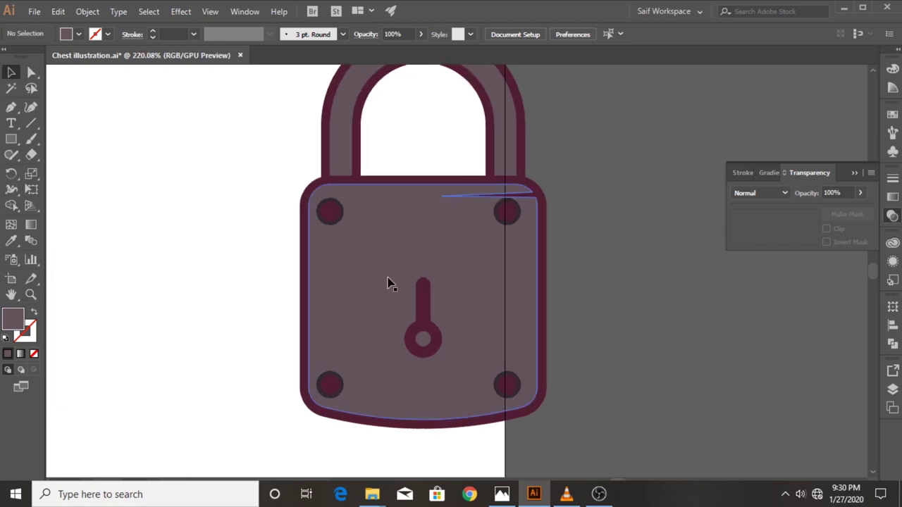
{"action": "left_click_drag", "start_coordinate": [388, 282], "coordinate": [657, 282]}
{"action": "left_click", "coordinate": [853, 172]}
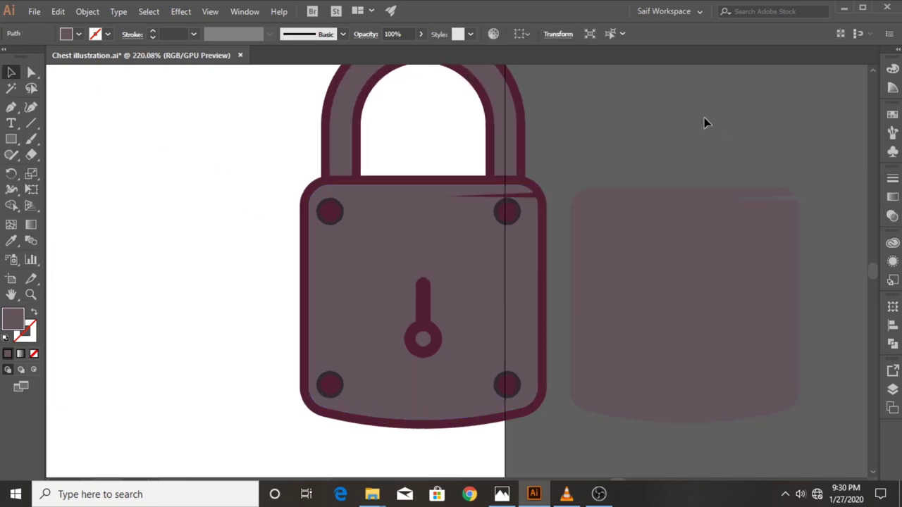
{"action": "left_click", "coordinate": [635, 145]}
{"action": "left_click", "coordinate": [620, 276]}
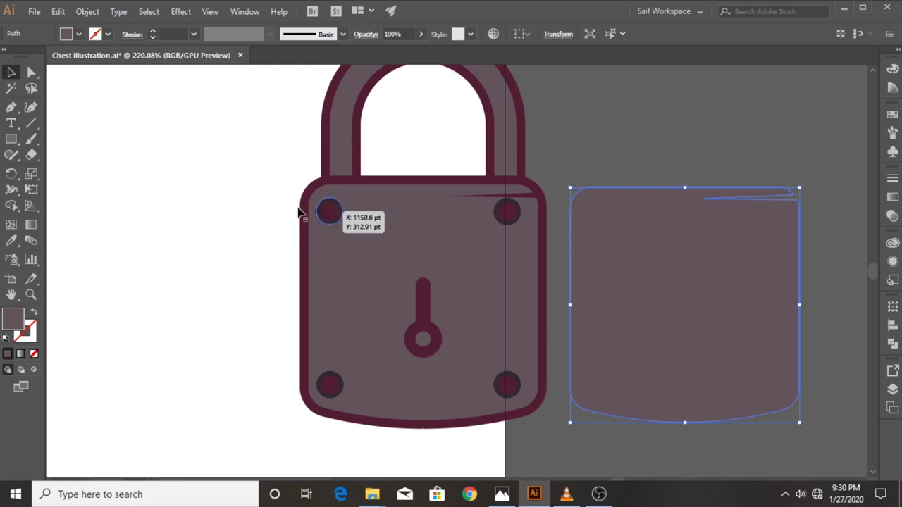
{"action": "key", "text": "p"}
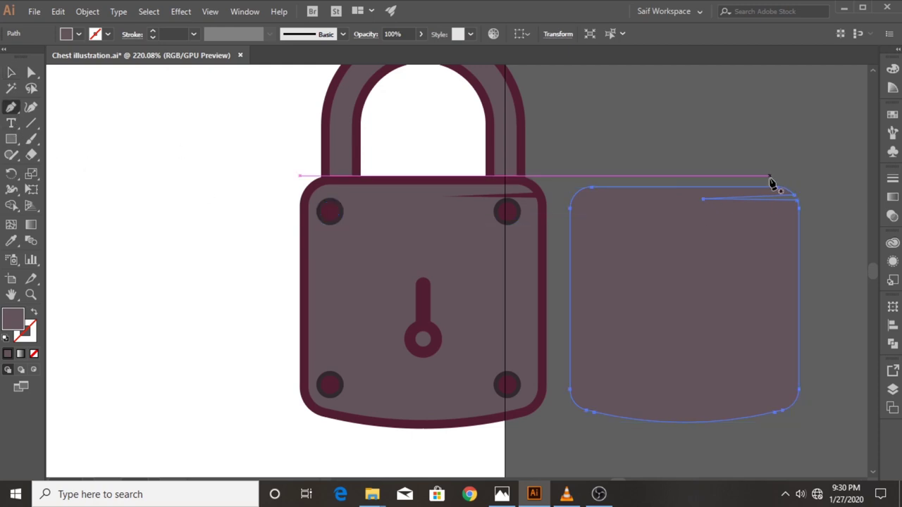
- Pen-draw a closed shape wrapping the copy's right and bottom edges
{"action": "left_click", "coordinate": [775, 199]}
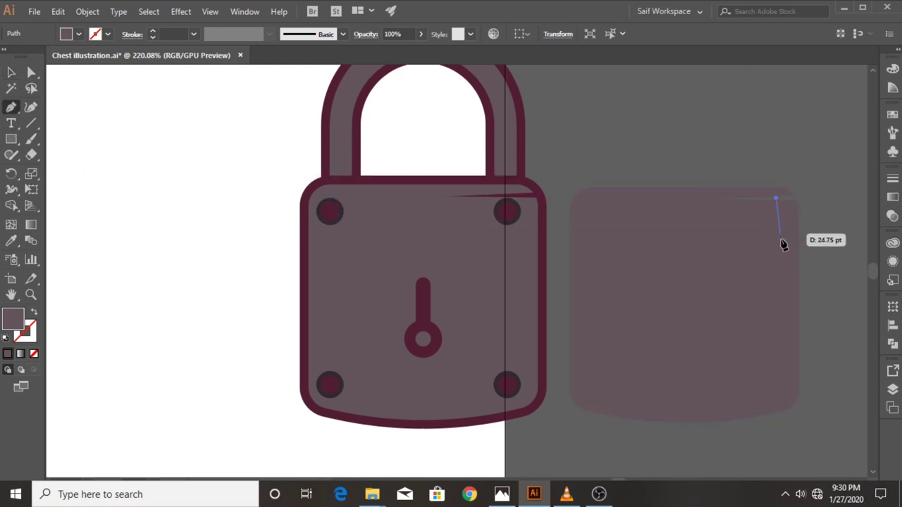
{"action": "left_click", "coordinate": [775, 381]}
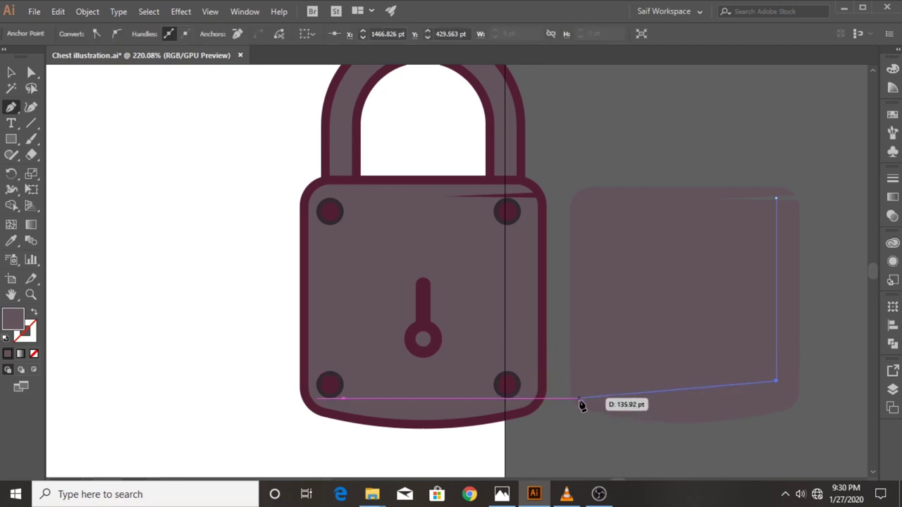
{"action": "left_click_drag", "start_coordinate": [578, 407], "coordinate": [409, 391]}
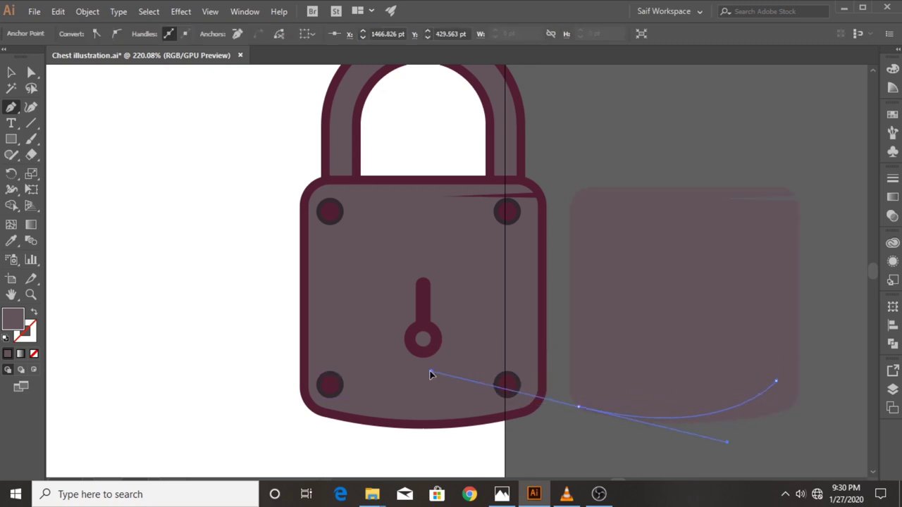
{"action": "left_click", "coordinate": [578, 407]}
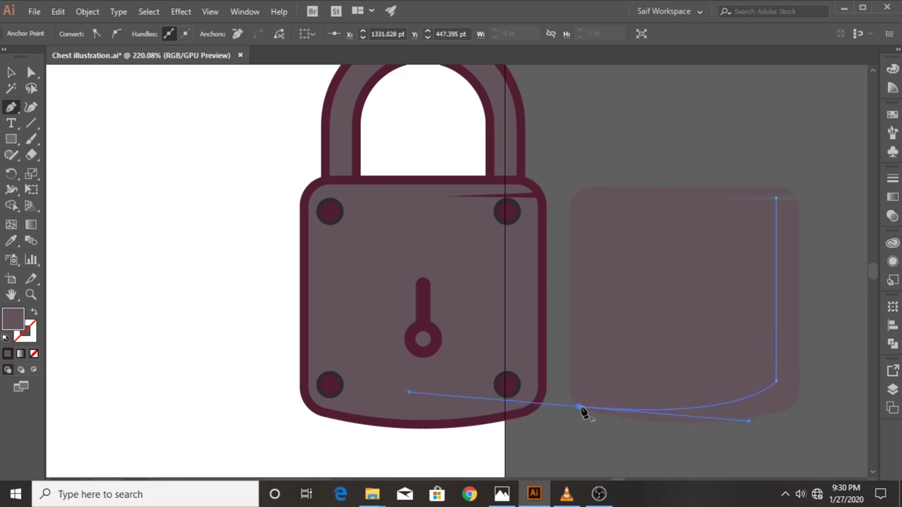
{"action": "left_click", "coordinate": [564, 436]}
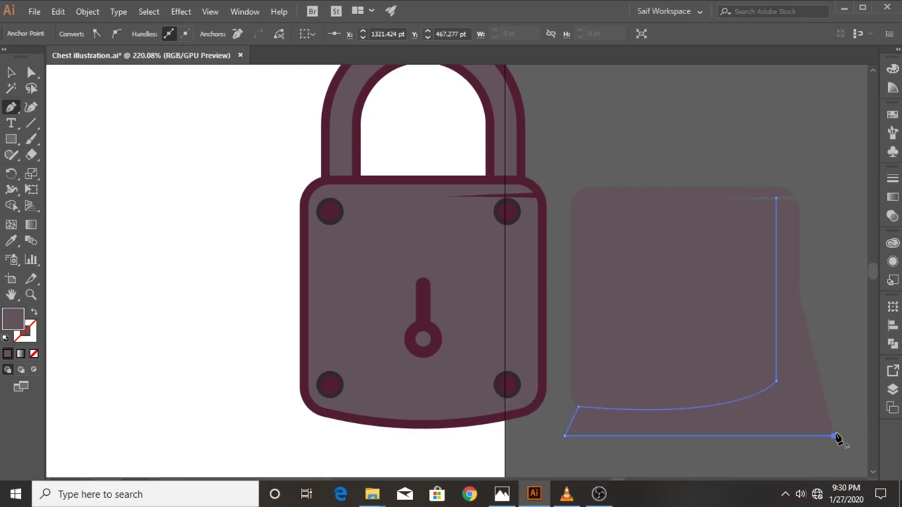
{"action": "left_click", "coordinate": [834, 436]}
{"action": "left_click", "coordinate": [852, 364]}
{"action": "left_click", "coordinate": [837, 227]}
{"action": "left_click", "coordinate": [804, 195]}
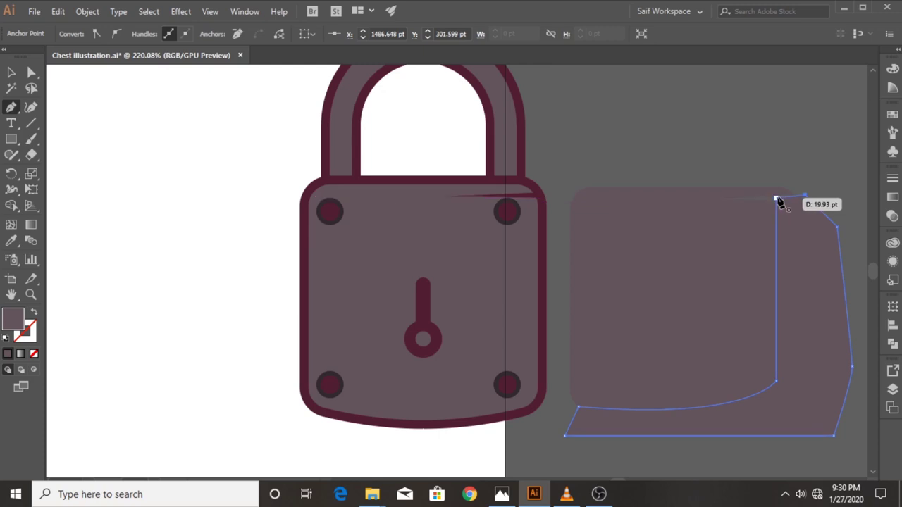
{"action": "left_click", "coordinate": [776, 198]}
- Use Shape Builder to remove the back shape's excess region outside the body
{"action": "left_click", "coordinate": [12, 72]}
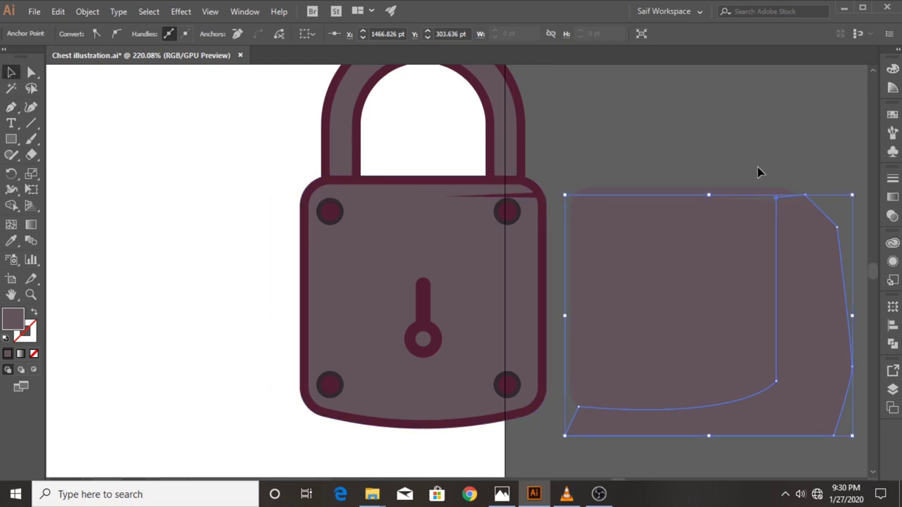
{"action": "left_click", "coordinate": [633, 226]}
{"action": "left_click", "coordinate": [11, 205]}
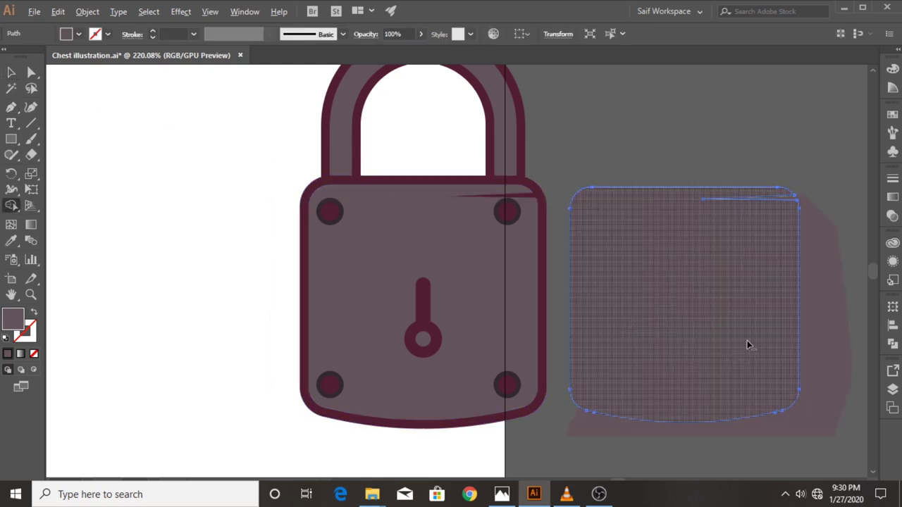
{"action": "left_click", "coordinate": [8, 73]}
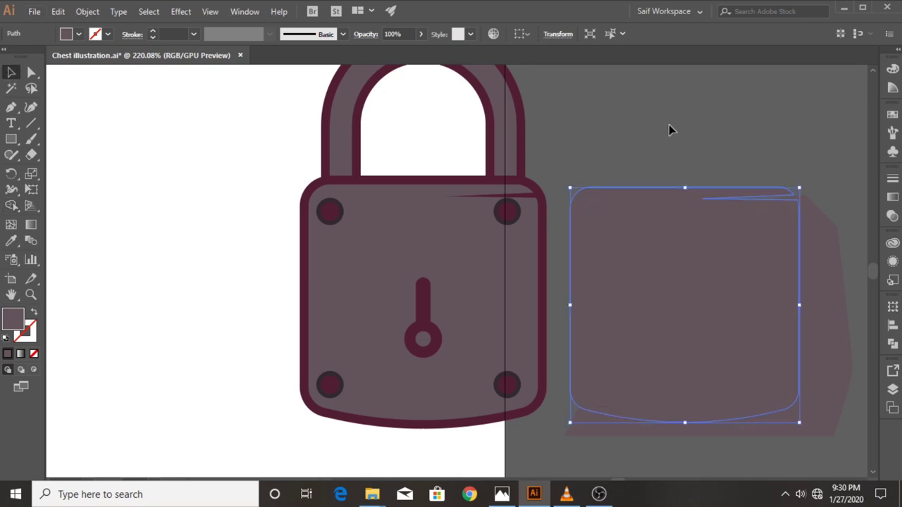
{"action": "left_click", "coordinate": [834, 258], "text": "shift"}
{"action": "left_click", "coordinate": [11, 205]}
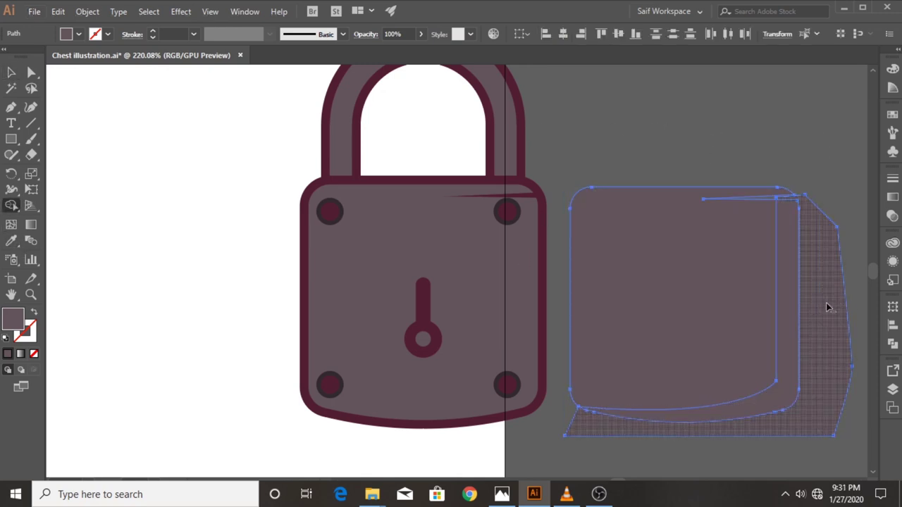
{"action": "left_click", "coordinate": [827, 306], "text": "alt"}
{"action": "key", "text": "v"}
- Fill the inner shadow shape with black
{"action": "left_click", "coordinate": [629, 98]}
{"action": "left_click", "coordinate": [754, 327]}
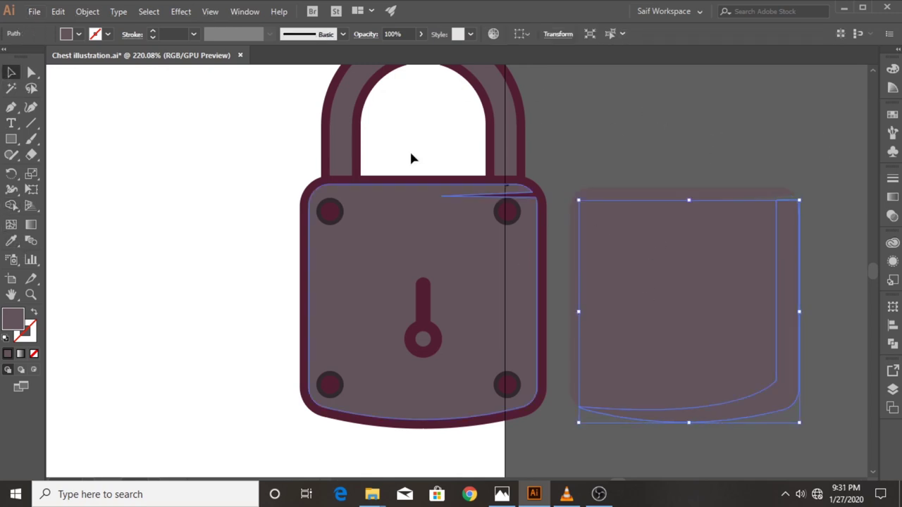
{"action": "left_click", "coordinate": [78, 34]}
{"action": "left_click", "coordinate": [37, 56]}
{"action": "left_click", "coordinate": [591, 106]}
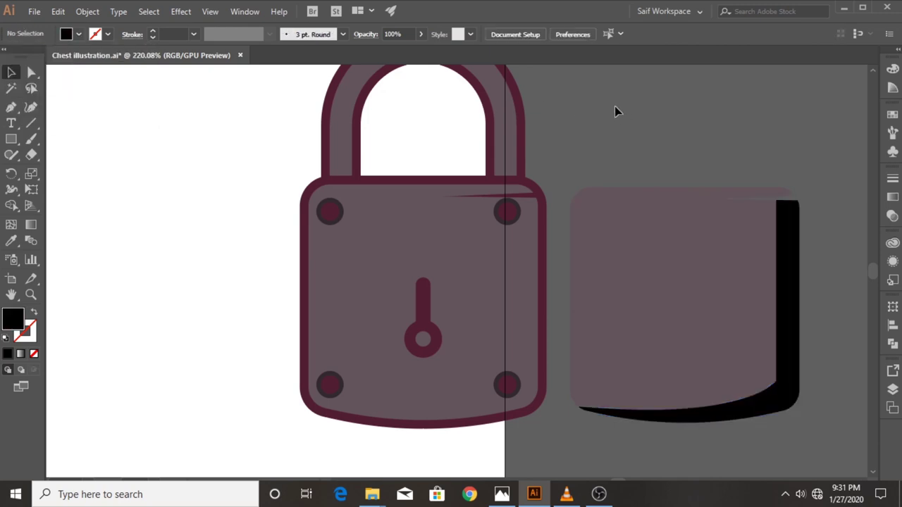
- Set the black shadow's opacity to 30% in Transparency
{"action": "left_click", "coordinate": [721, 311]}
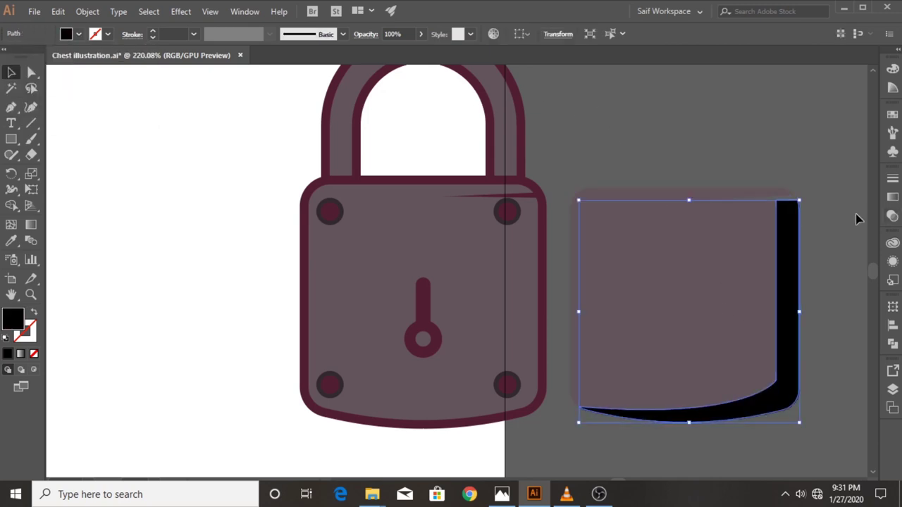
{"action": "left_click", "coordinate": [893, 216]}
{"action": "left_click", "coordinate": [847, 193]}
{"action": "type", "text": "30"}
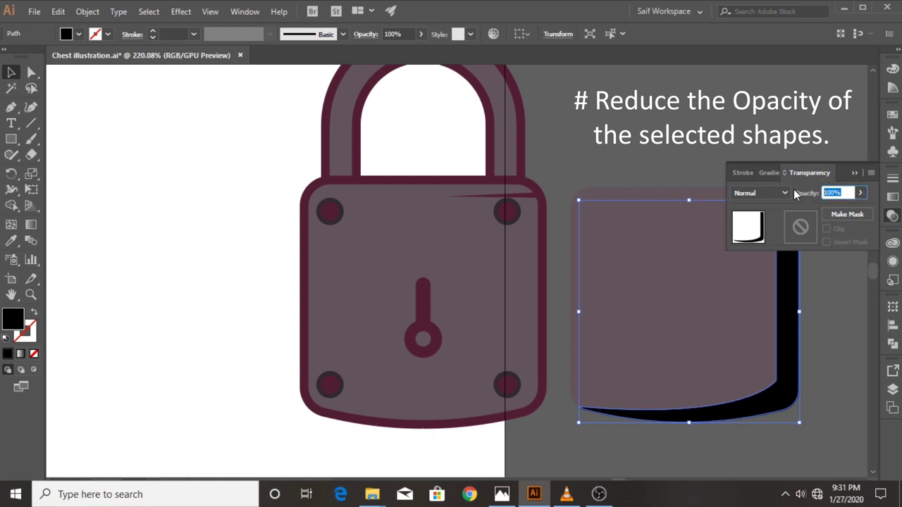
{"action": "left_click", "coordinate": [642, 151]}
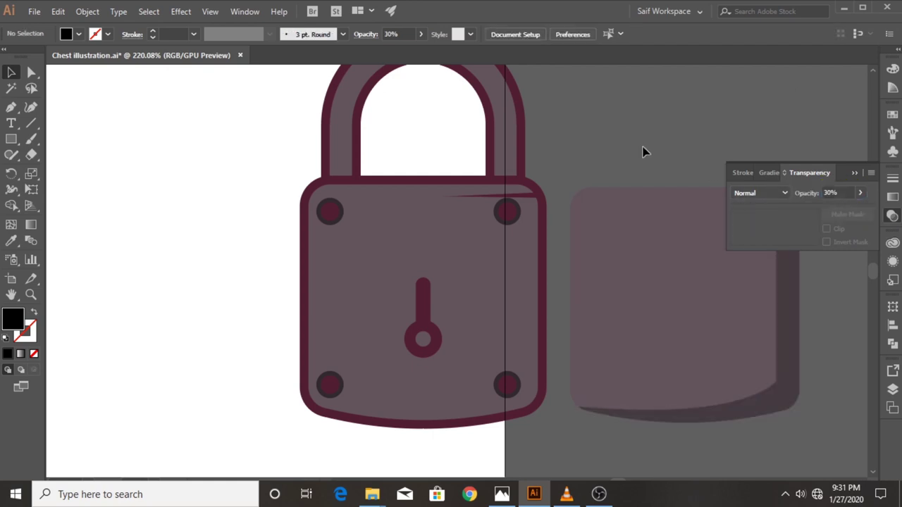
{"action": "left_click", "coordinate": [855, 174]}
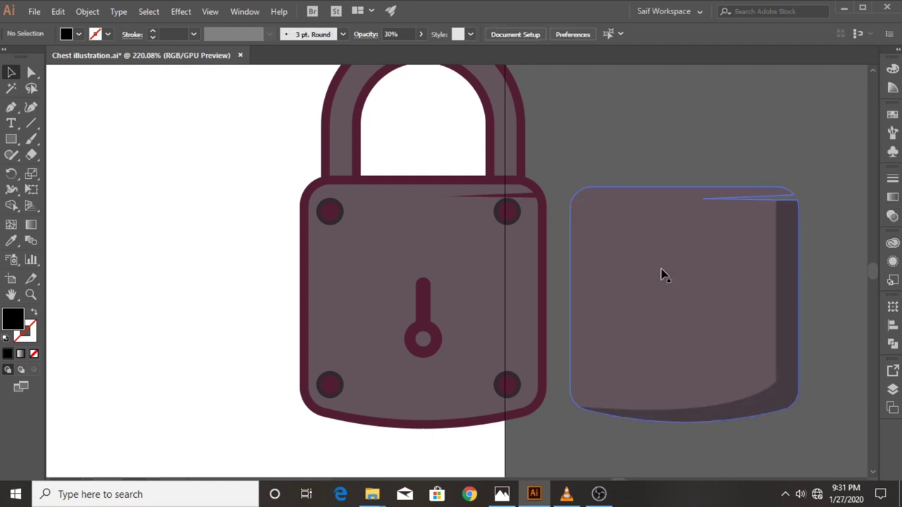
{"action": "left_click", "coordinate": [11, 138]}
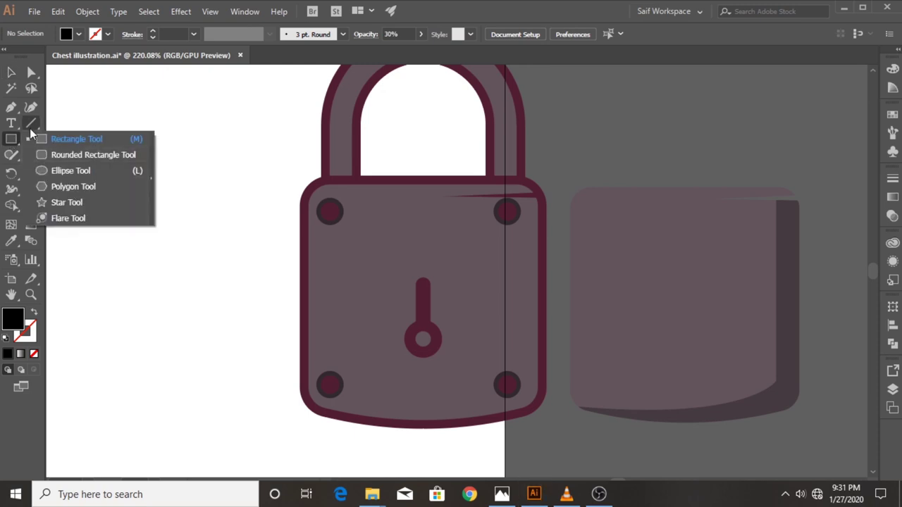
- Pen-draw a curved highlight shape over the body's upper-left area
{"action": "key", "text": "v"}
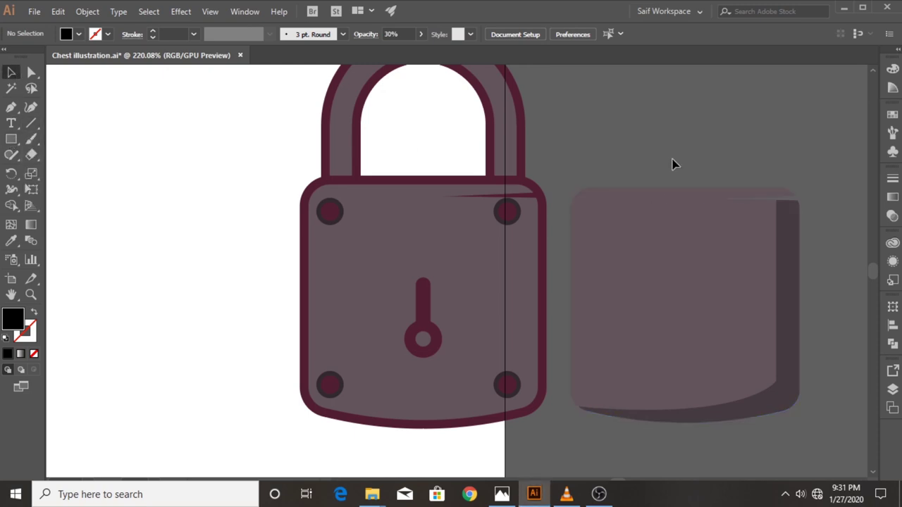
{"action": "left_click", "coordinate": [10, 107]}
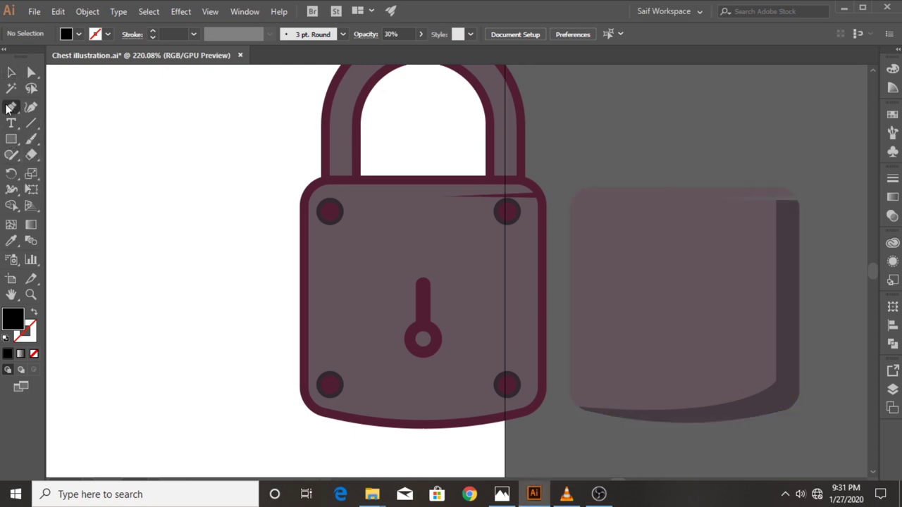
{"action": "left_click", "coordinate": [794, 196]}
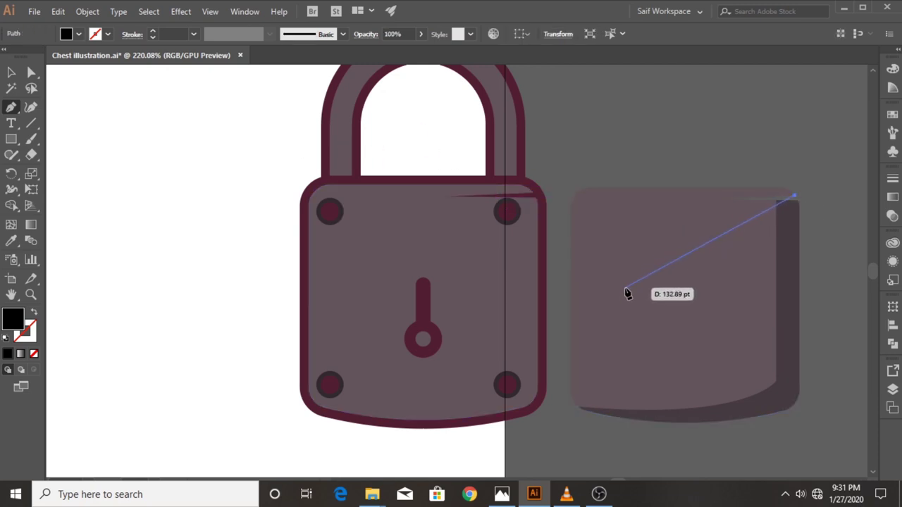
{"action": "left_click_drag", "start_coordinate": [634, 274], "coordinate": [590, 328]}
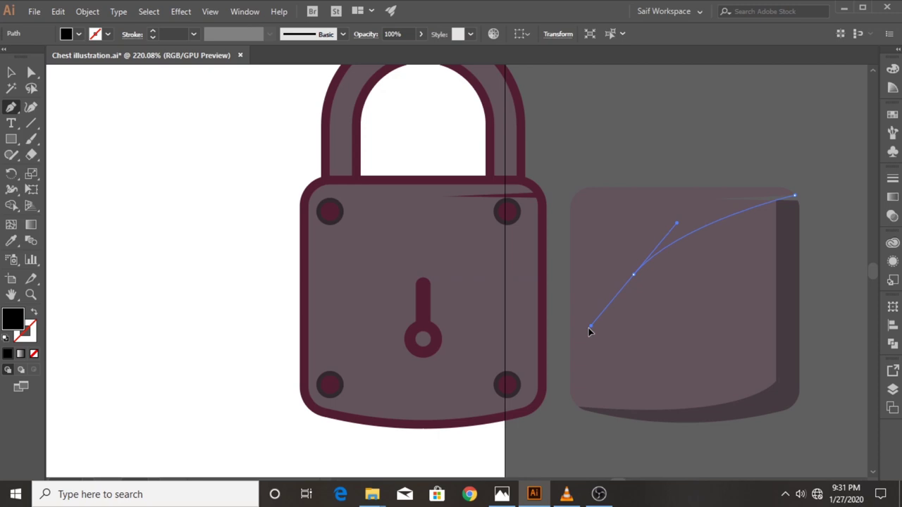
{"action": "left_click", "coordinate": [570, 427]}
{"action": "left_click", "coordinate": [553, 339]}
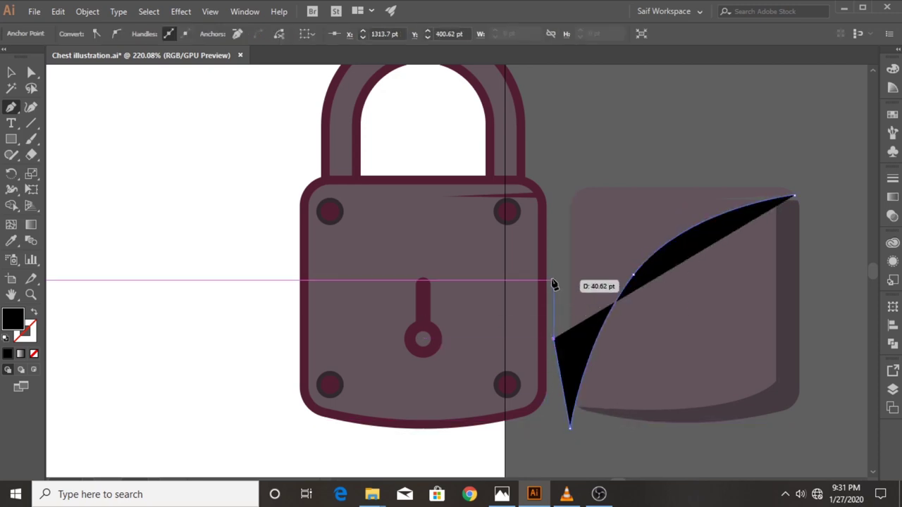
{"action": "left_click", "coordinate": [554, 164]}
{"action": "left_click", "coordinate": [708, 154]}
{"action": "left_click_drag", "start_coordinate": [794, 195], "coordinate": [679, 207]}
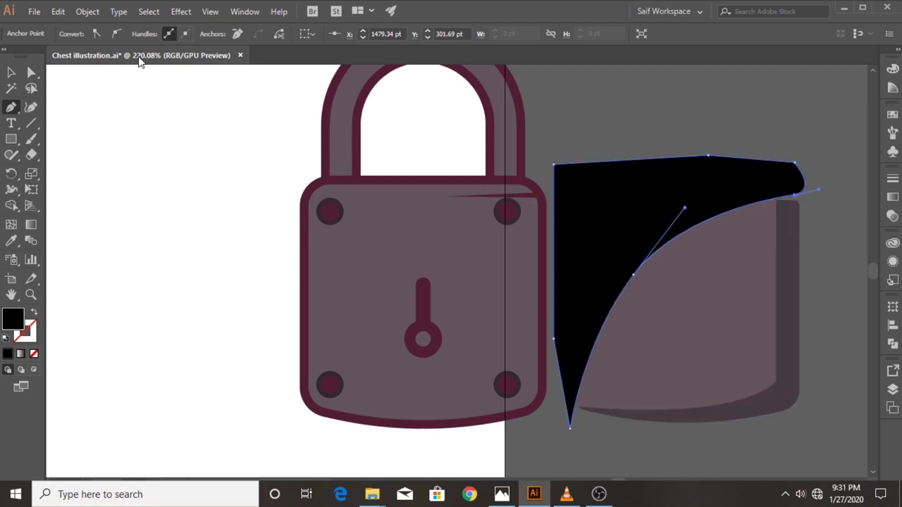
- Trim the highlight to the body outline with Shape Builder
{"action": "left_click", "coordinate": [11, 73]}
{"action": "left_click", "coordinate": [674, 326], "text": "shift"}
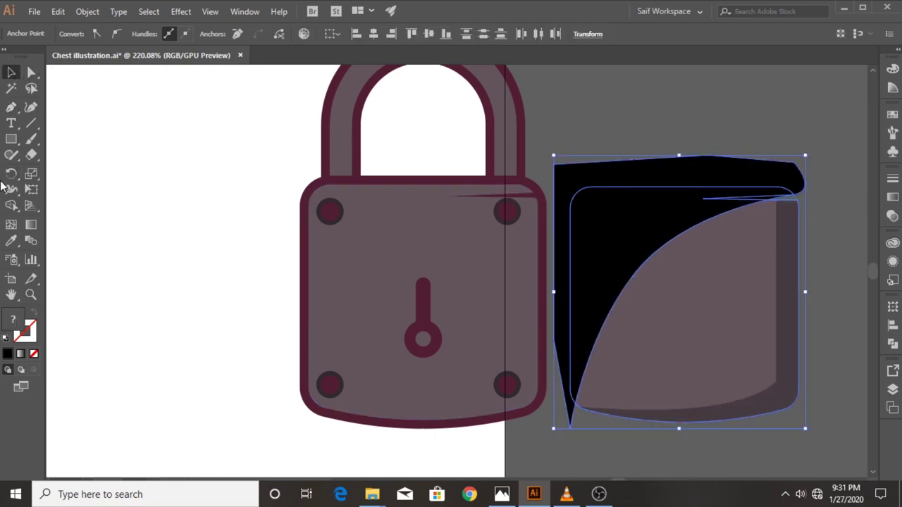
{"action": "left_click", "coordinate": [17, 205]}
{"action": "left_click", "coordinate": [603, 176], "text": "alt"}
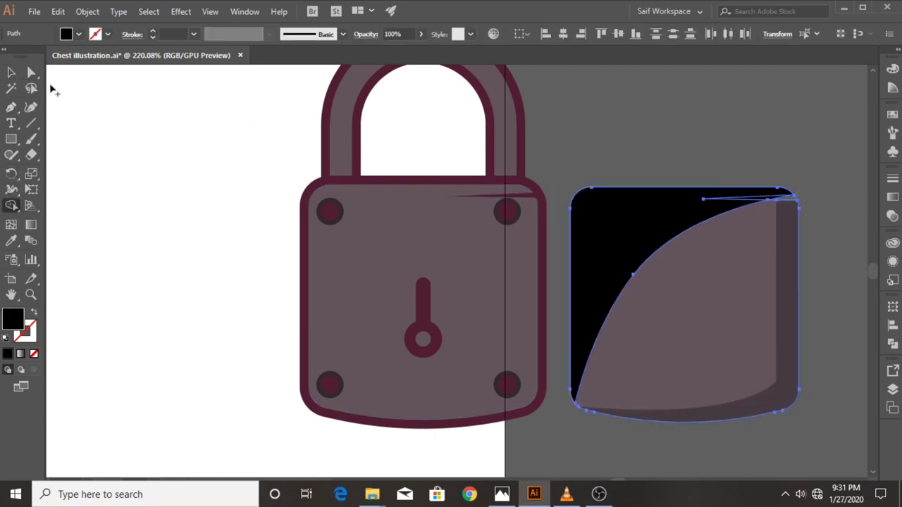
{"action": "left_click", "coordinate": [12, 72]}
- Eyedropper the shadow's style onto the highlight, then fill it white
{"action": "left_click", "coordinate": [623, 104]}
{"action": "left_click", "coordinate": [731, 272]}
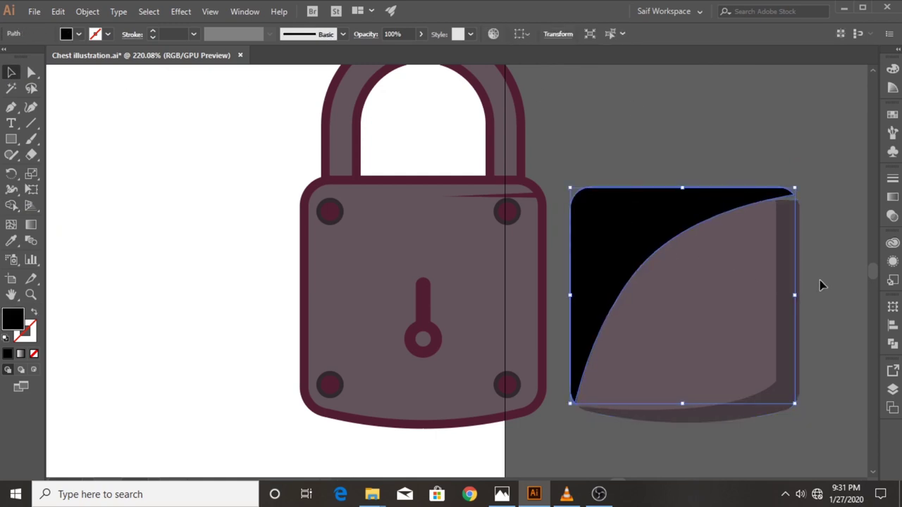
{"action": "key", "text": "i"}
{"action": "left_click", "coordinate": [789, 260]}
{"action": "left_click", "coordinate": [79, 34]}
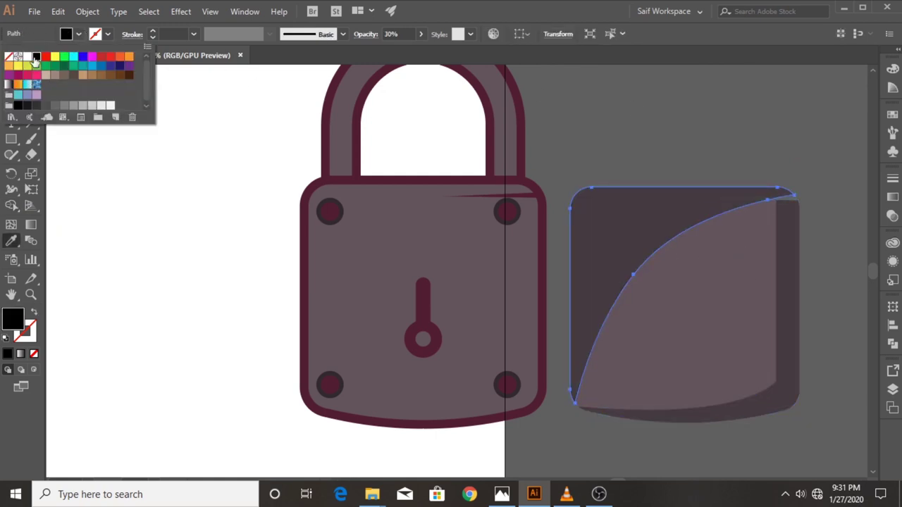
{"action": "left_click", "coordinate": [27, 56]}
{"action": "left_click", "coordinate": [79, 33]}
{"action": "key", "text": "v"}
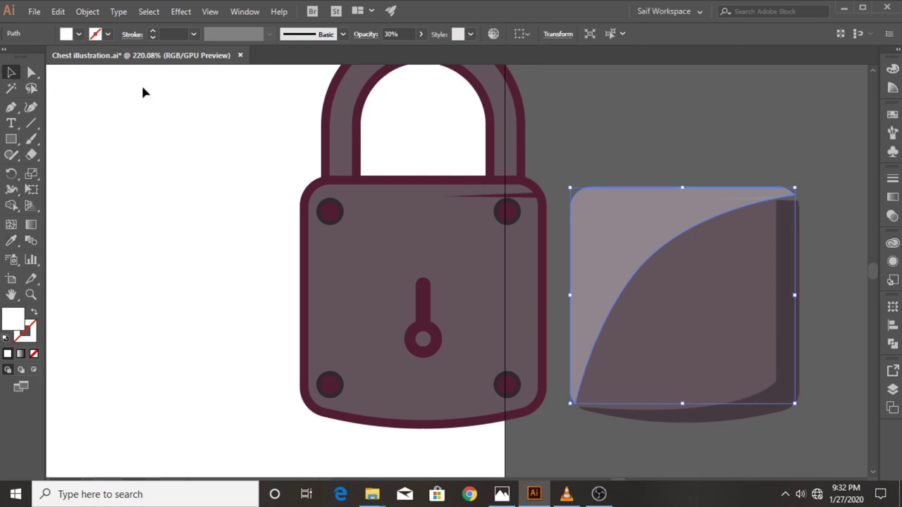
{"action": "left_click", "coordinate": [712, 121]}
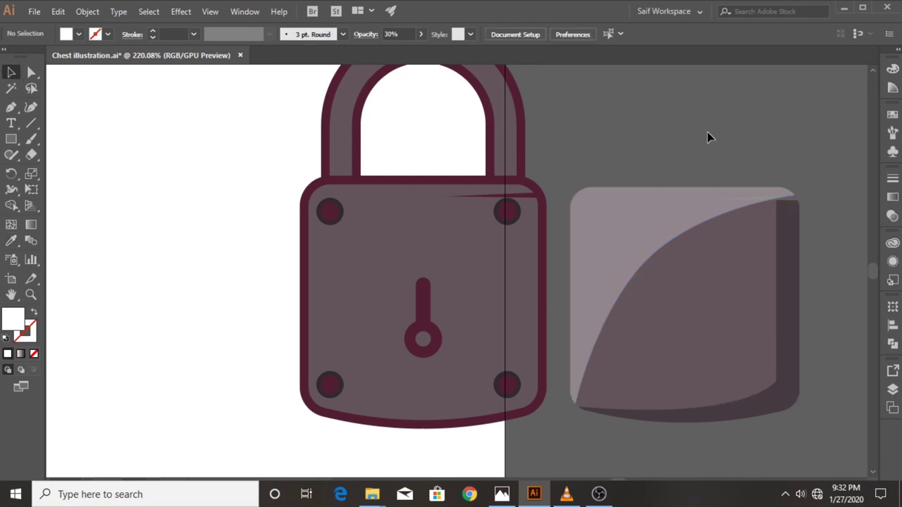
- Set the white highlight's opacity to 15% in Transparency
{"action": "left_click", "coordinate": [663, 211]}
{"action": "left_click", "coordinate": [892, 216]}
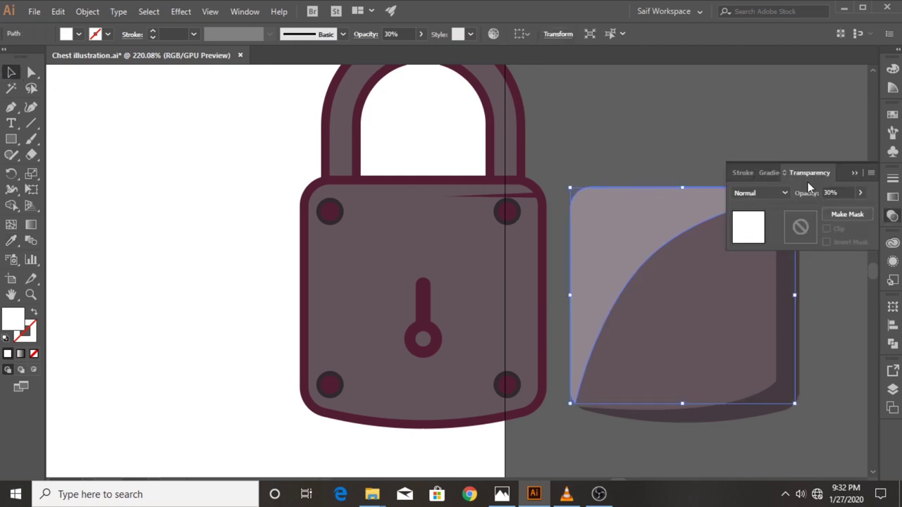
{"action": "double_click", "coordinate": [847, 193]}
{"action": "type", "text": "15"}
{"action": "key", "text": "Return"}
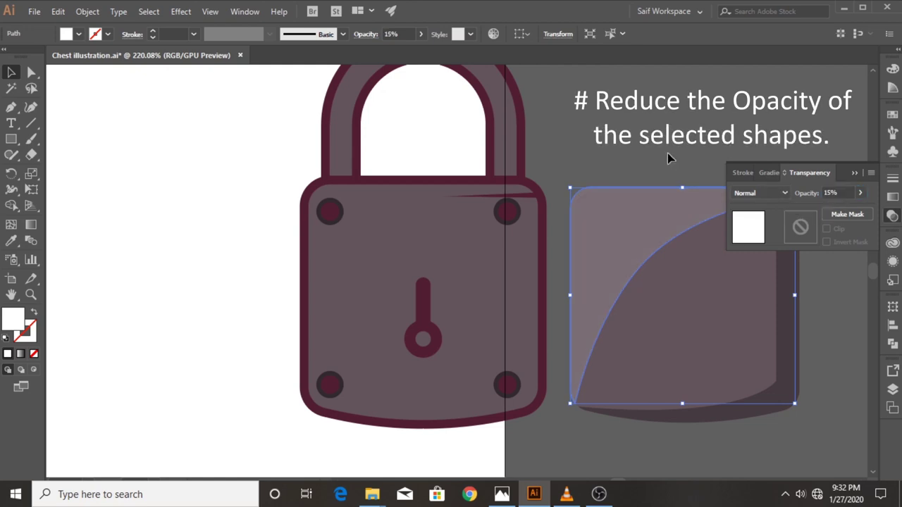
{"action": "left_click", "coordinate": [667, 154]}
{"action": "left_click", "coordinate": [854, 172]}
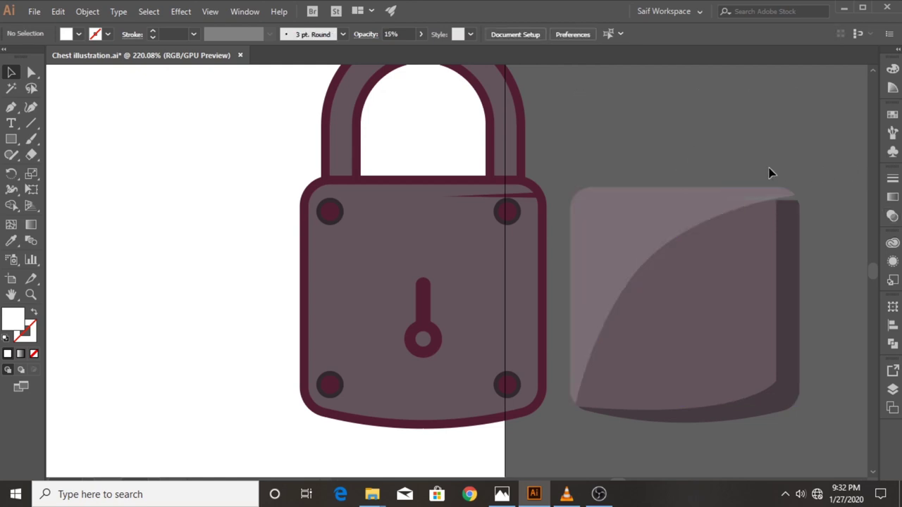
- Pen-draw a new white path along the body's top and left edges
{"action": "left_click", "coordinate": [11, 106]}
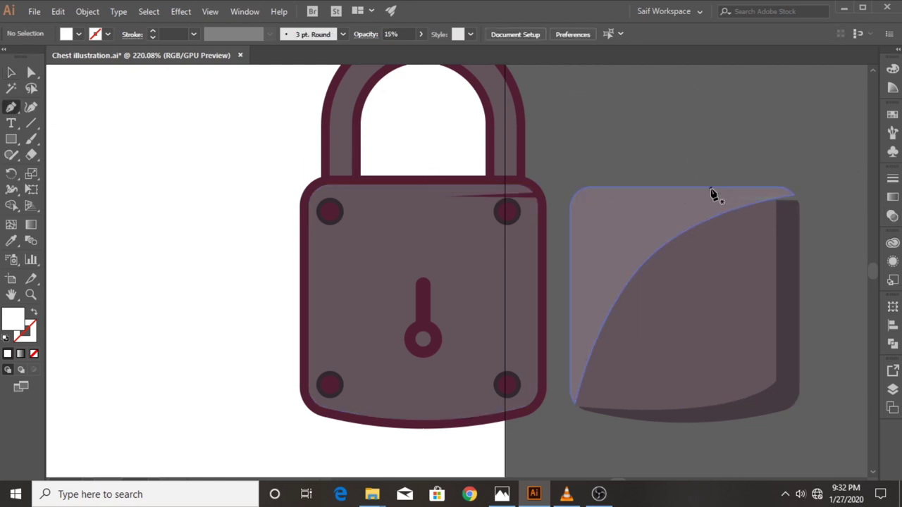
{"action": "left_click", "coordinate": [710, 188]}
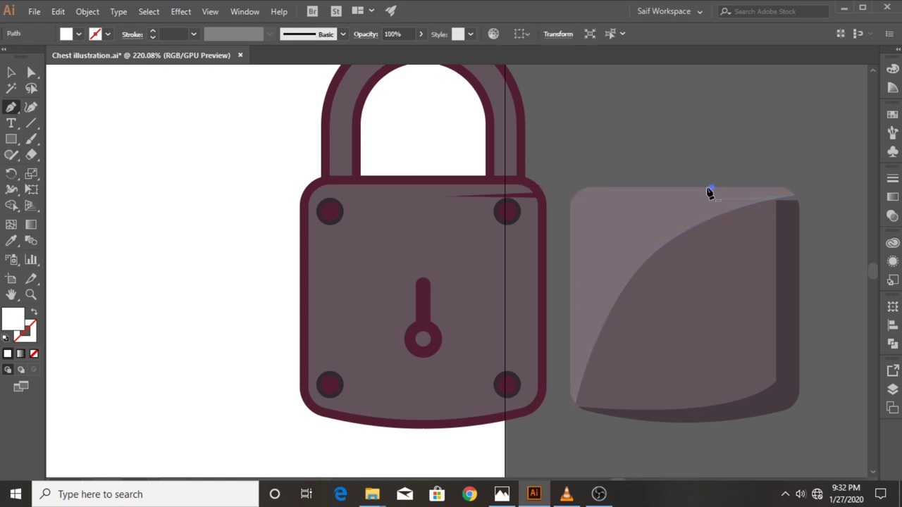
{"action": "left_click", "coordinate": [586, 200]}
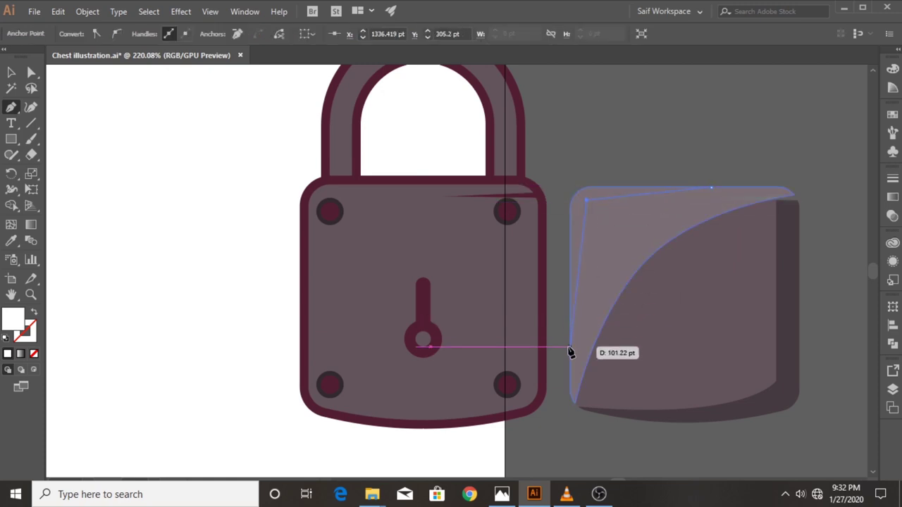
{"action": "left_click", "coordinate": [570, 379]}
{"action": "left_click", "coordinate": [553, 334]}
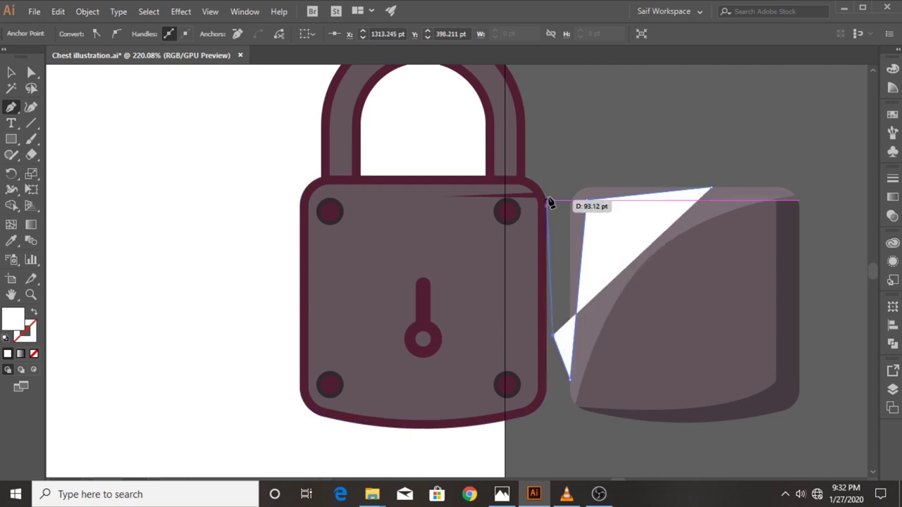
{"action": "left_click", "coordinate": [559, 171]}
{"action": "left_click", "coordinate": [595, 152]}
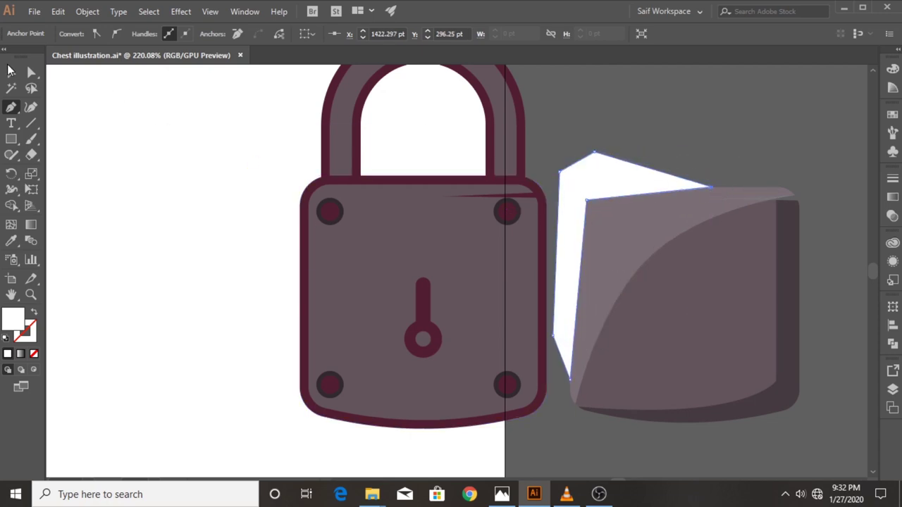
- Trim the excess white off the highlight with Shape Builder
{"action": "left_click", "coordinate": [10, 70]}
{"action": "left_click", "coordinate": [600, 241], "text": "shift"}
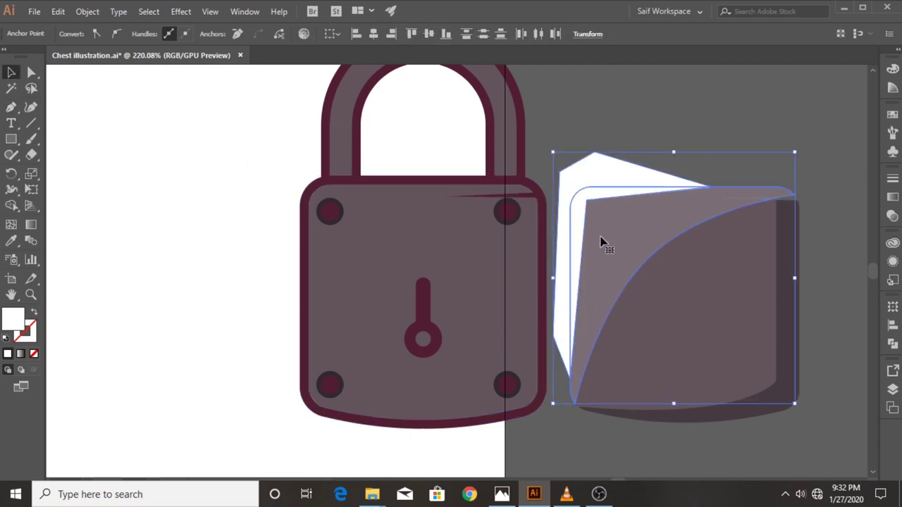
{"action": "left_click", "coordinate": [11, 206]}
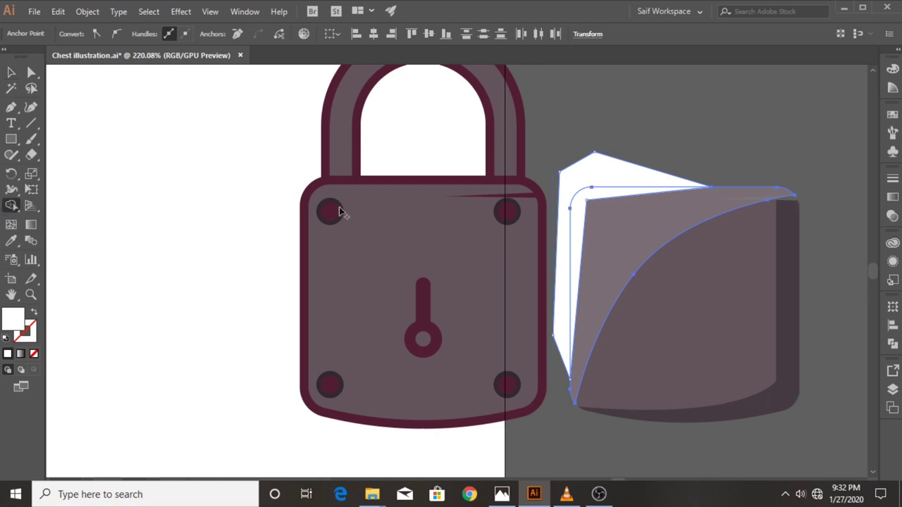
{"action": "left_click", "coordinate": [600, 171], "text": "alt"}
{"action": "left_click", "coordinate": [11, 72]}
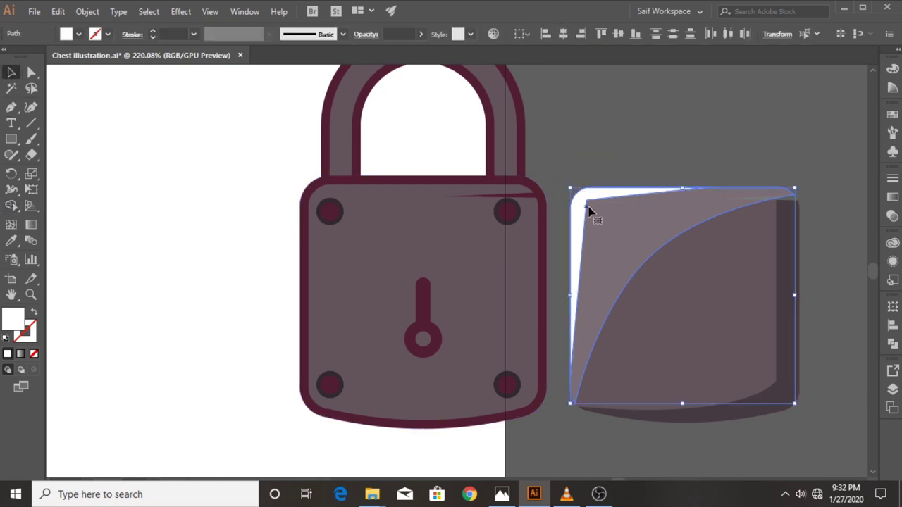
- Round the highlight's top-left corner point with Direct Selection
{"action": "left_click", "coordinate": [31, 73]}
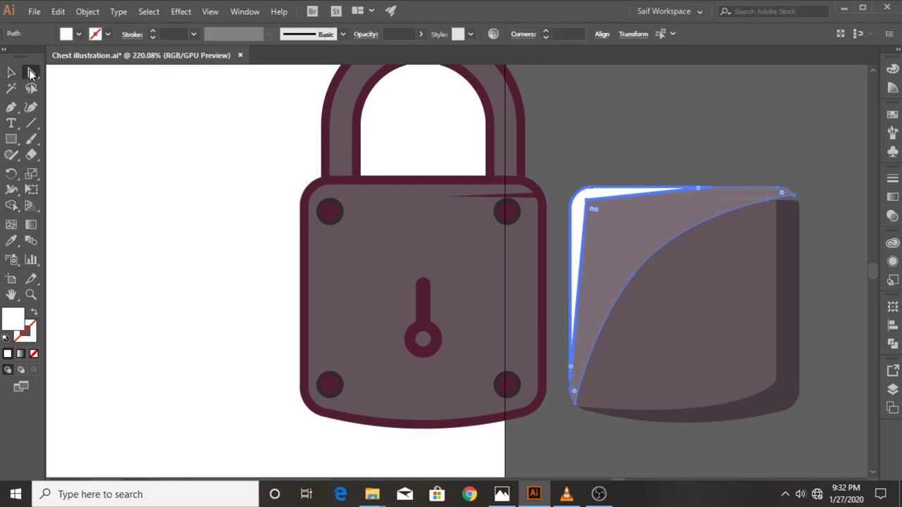
{"action": "left_click", "coordinate": [596, 160]}
{"action": "left_click", "coordinate": [588, 203]}
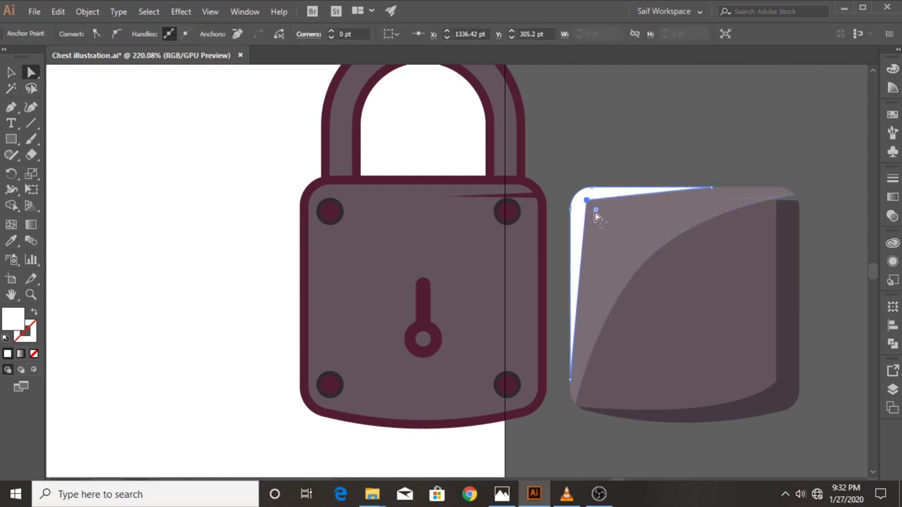
{"action": "left_click_drag", "start_coordinate": [595, 215], "coordinate": [608, 218]}
- Eyedropper the 15% opacity style onto the rim highlight
{"action": "key", "text": "i"}
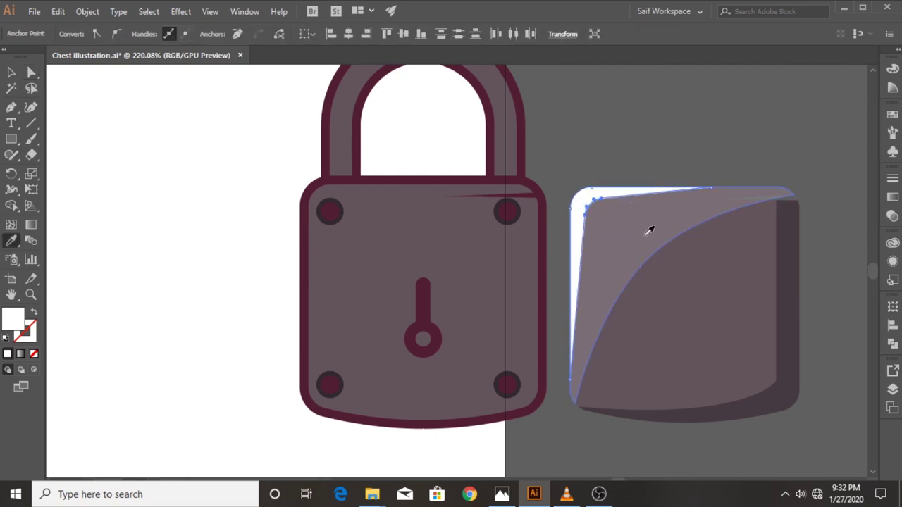
{"action": "left_click", "coordinate": [374, 193]}
{"action": "left_click", "coordinate": [11, 72]}
{"action": "left_click", "coordinate": [702, 152]}
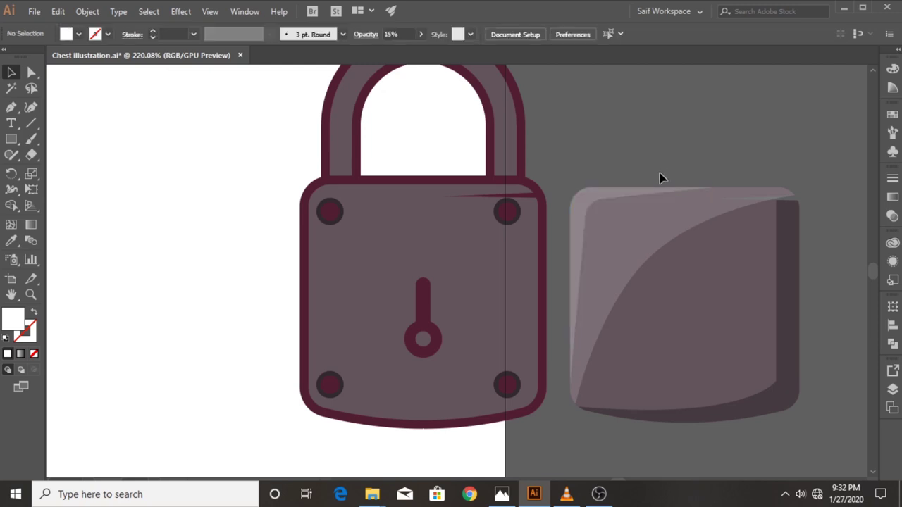
- Draw small white circle and oval sparkles on the shading, then select all
{"action": "left_click_drag", "start_coordinate": [12, 139], "coordinate": [70, 170]}
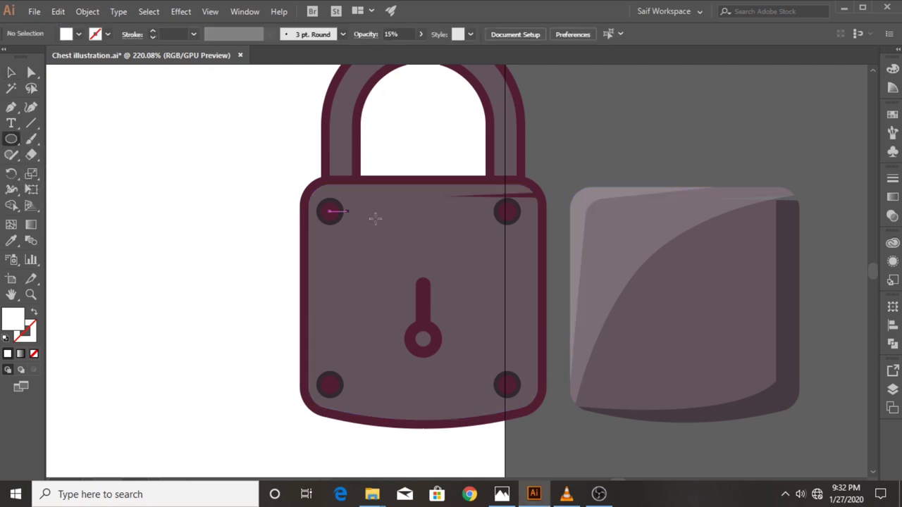
{"action": "mouse_move", "coordinate": [664, 228]}
{"action": "left_mouse_down"}
{"action": "mouse_move", "coordinate": [688, 250]}
{"action": "mouse_move", "coordinate": [705, 239]}
{"action": "left_mouse_up"}
{"action": "mouse_move", "coordinate": [632, 296]}
{"action": "left_mouse_down"}
{"action": "mouse_move", "coordinate": [641, 311]}
{"action": "mouse_move", "coordinate": [621, 316]}
{"action": "left_mouse_up"}
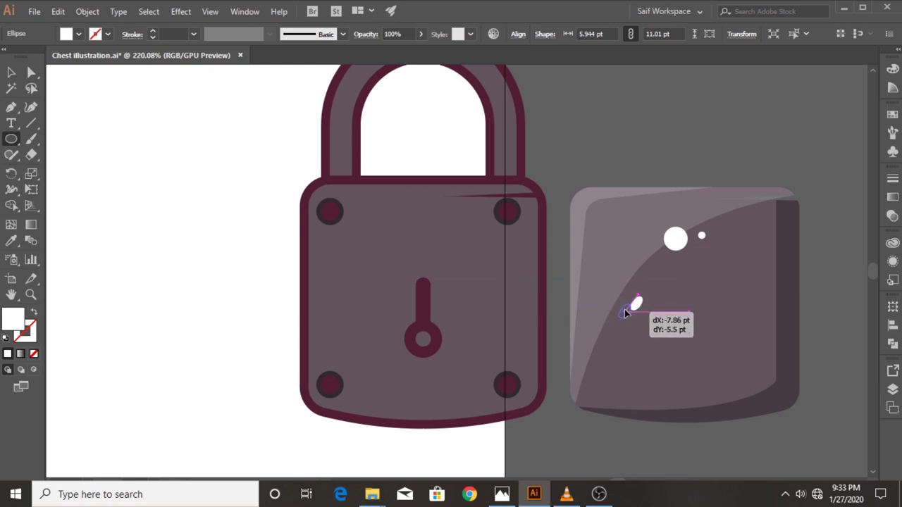
{"action": "mouse_move", "coordinate": [757, 281]}
{"action": "left_mouse_down"}
{"action": "mouse_move", "coordinate": [788, 312]}
{"action": "mouse_move", "coordinate": [768, 317]}
{"action": "left_mouse_up"}
{"action": "left_click", "coordinate": [12, 72]}
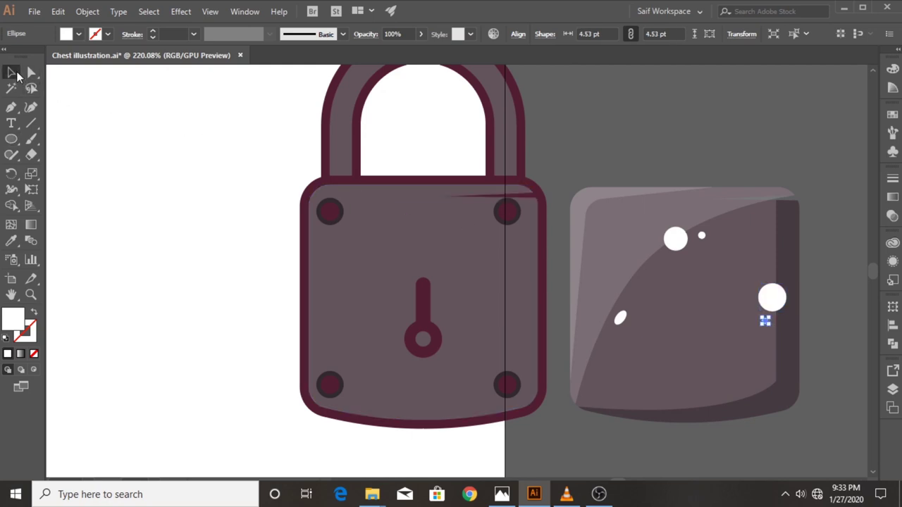
{"action": "key", "text": "ctrl+a"}
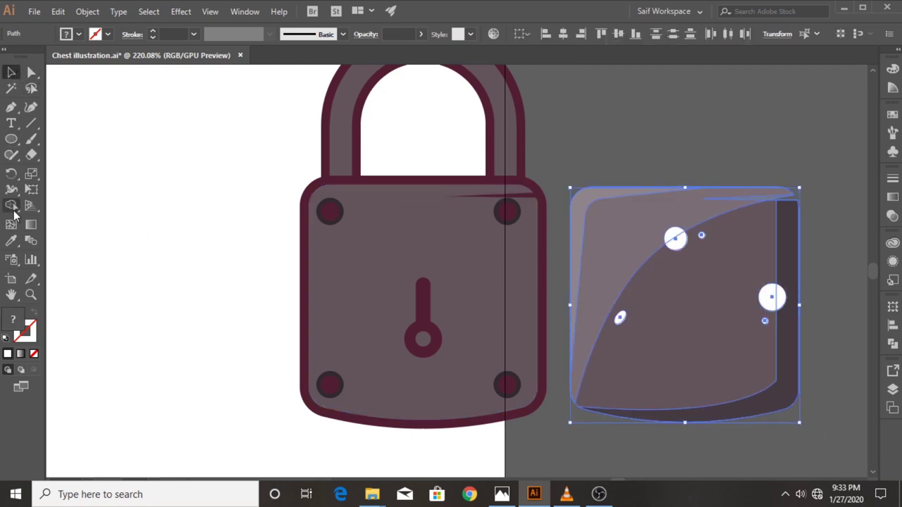
- Merge the top and right circles into the shading with Shape Builder, notching it
{"action": "left_click", "coordinate": [12, 206]}
{"action": "left_click_drag", "start_coordinate": [650, 223], "coordinate": [676, 238]}
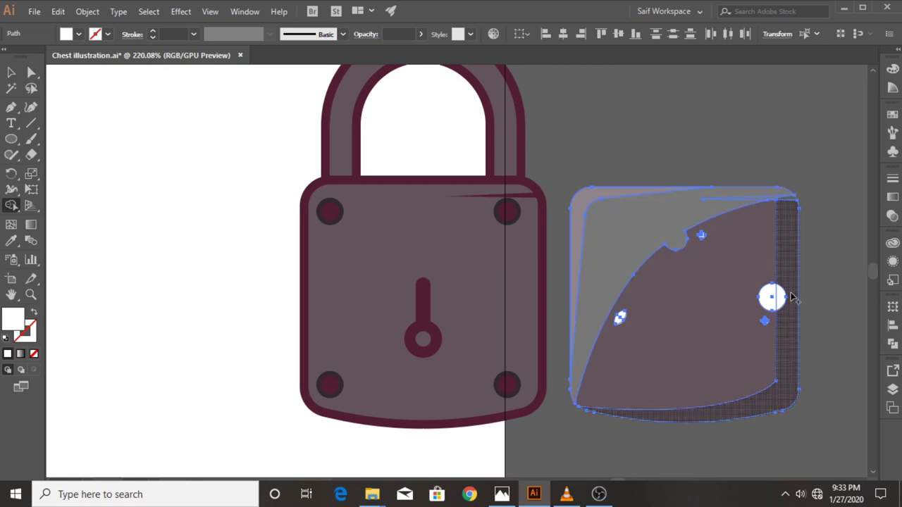
{"action": "left_click_drag", "start_coordinate": [791, 298], "coordinate": [772, 298]}
{"action": "left_click", "coordinate": [9, 70]}
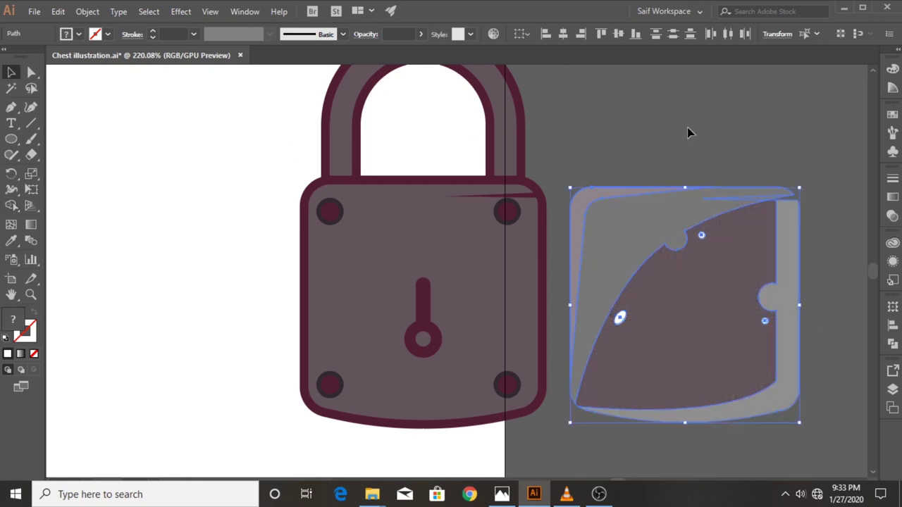
{"action": "left_click", "coordinate": [696, 136]}
- Recolour the right-edge strip, ending with a white #ffffff fill
{"action": "left_click", "coordinate": [627, 230]}
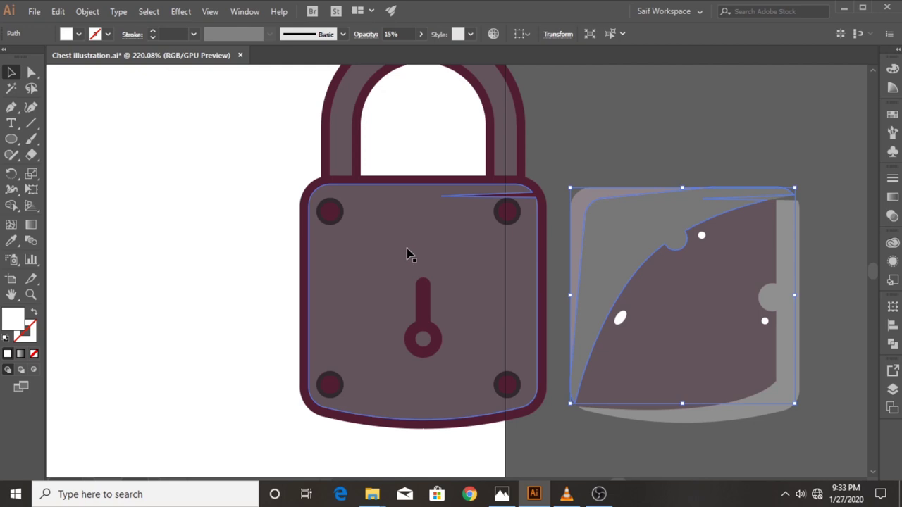
{"action": "left_click", "coordinate": [79, 36]}
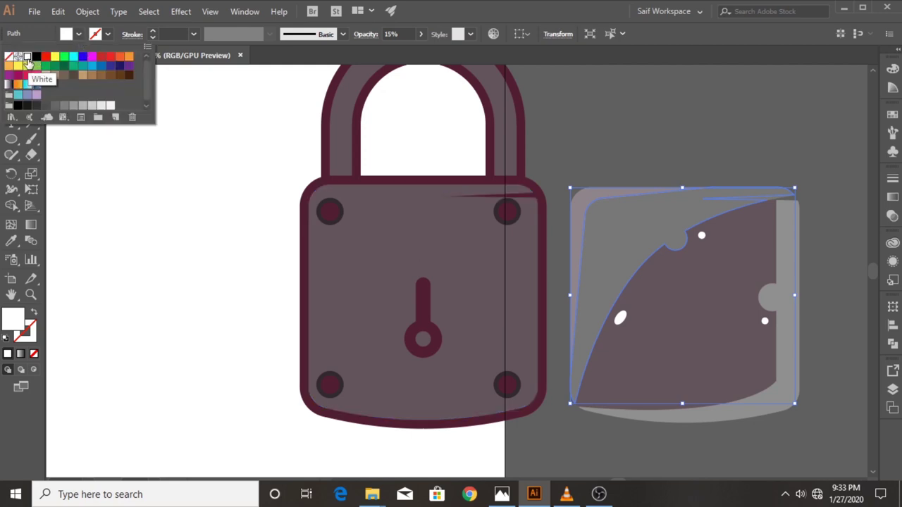
{"action": "left_click", "coordinate": [110, 105]}
{"action": "left_click", "coordinate": [442, 131]}
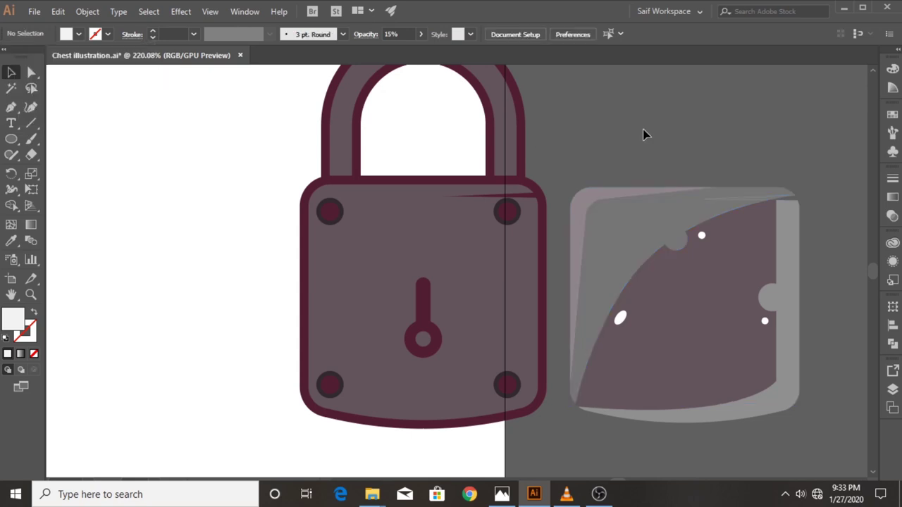
{"action": "double_click", "coordinate": [22, 321]}
{"action": "type", "text": "ffffff"}
{"action": "left_click", "coordinate": [316, 56]}
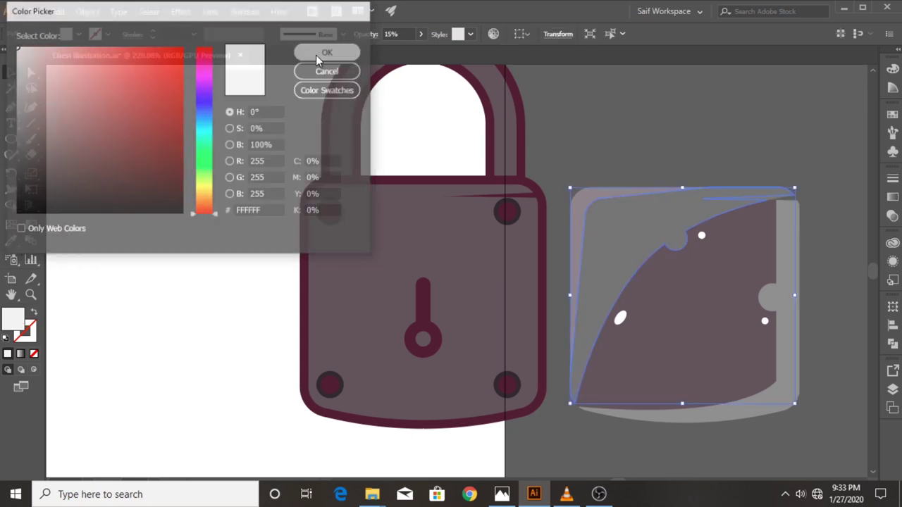
{"action": "left_click", "coordinate": [705, 115]}
- Eyedropper the 15% opacity style onto the sparkle ellipses
{"action": "left_click", "coordinate": [709, 297]}
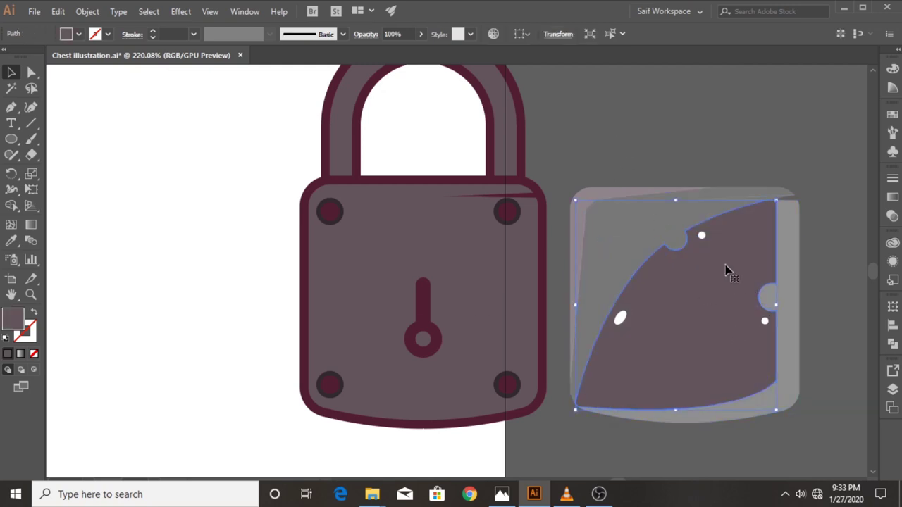
{"action": "left_click", "coordinate": [702, 235]}
{"action": "key", "text": "i"}
{"action": "left_click", "coordinate": [612, 252]}
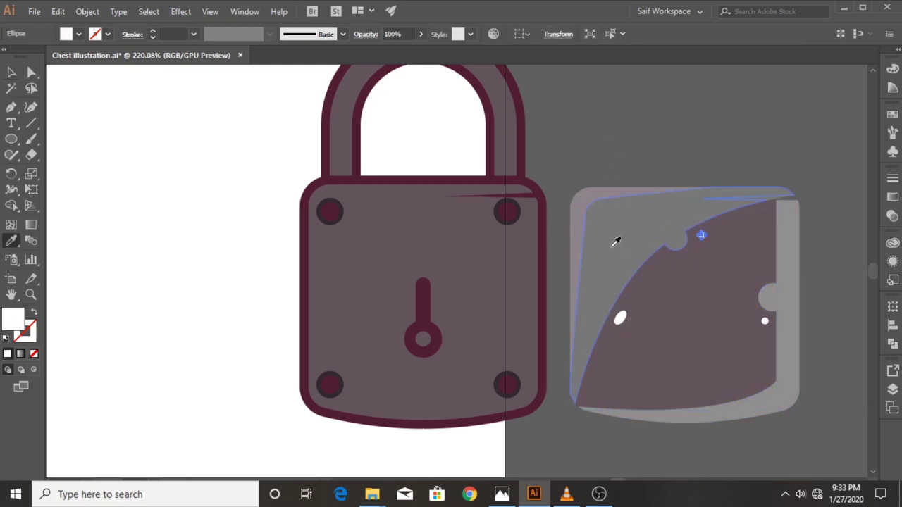
{"action": "left_click", "coordinate": [620, 319], "text": "ctrl"}
{"action": "left_click", "coordinate": [765, 322], "text": "ctrl"}
- Fill the right-edge strip with black
{"action": "left_click", "coordinate": [12, 73]}
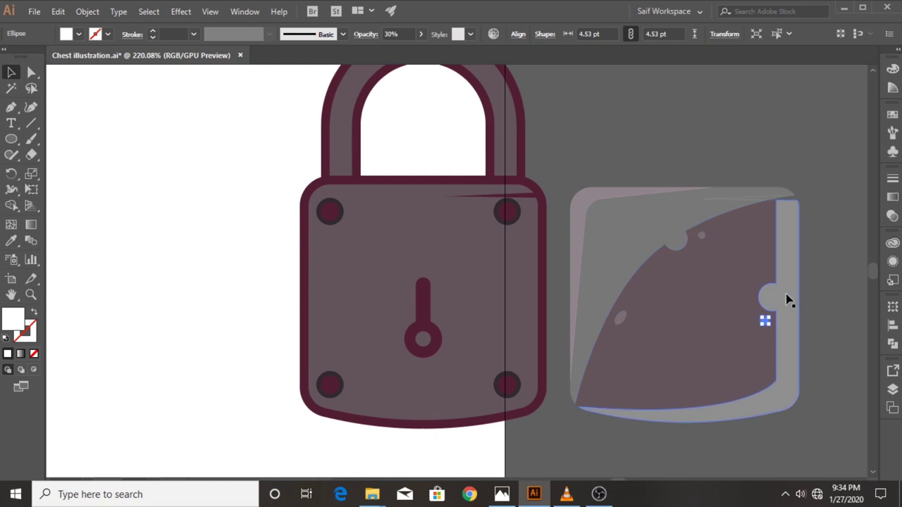
{"action": "left_click", "coordinate": [789, 299]}
{"action": "left_click", "coordinate": [78, 34]}
{"action": "left_click", "coordinate": [36, 57]}
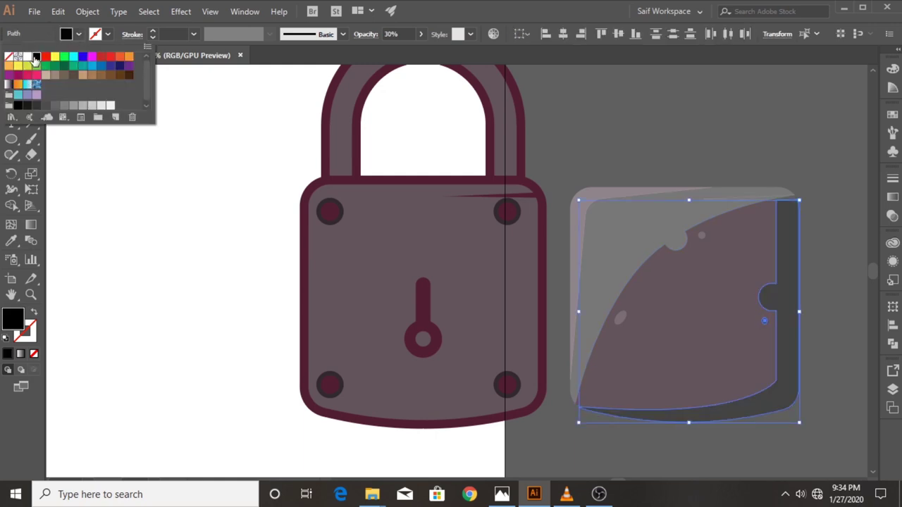
{"action": "left_click", "coordinate": [630, 130]}
- Select all the shading shapes and move them onto the original padlock body
{"action": "left_click", "coordinate": [598, 200]}
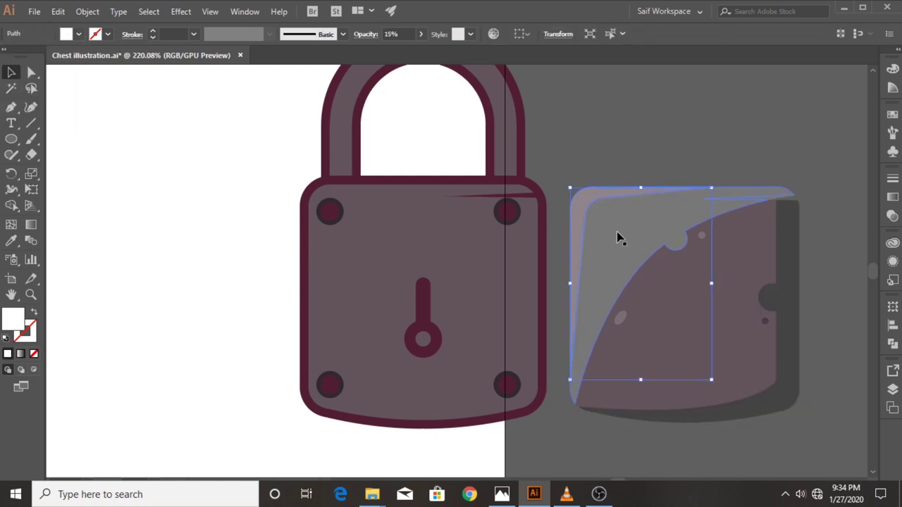
{"action": "key", "text": "i"}
{"action": "key", "text": "v"}
{"action": "left_click", "coordinate": [630, 308]}
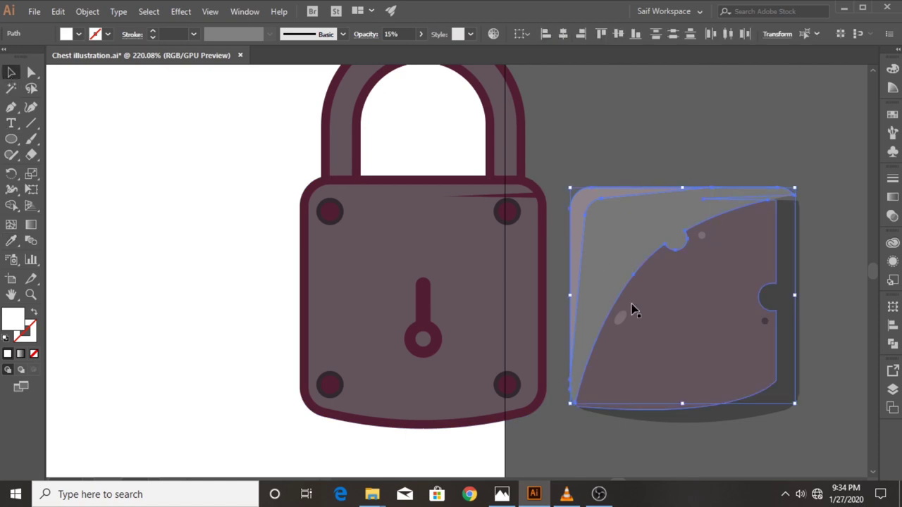
{"action": "left_click", "coordinate": [775, 310], "text": "shift"}
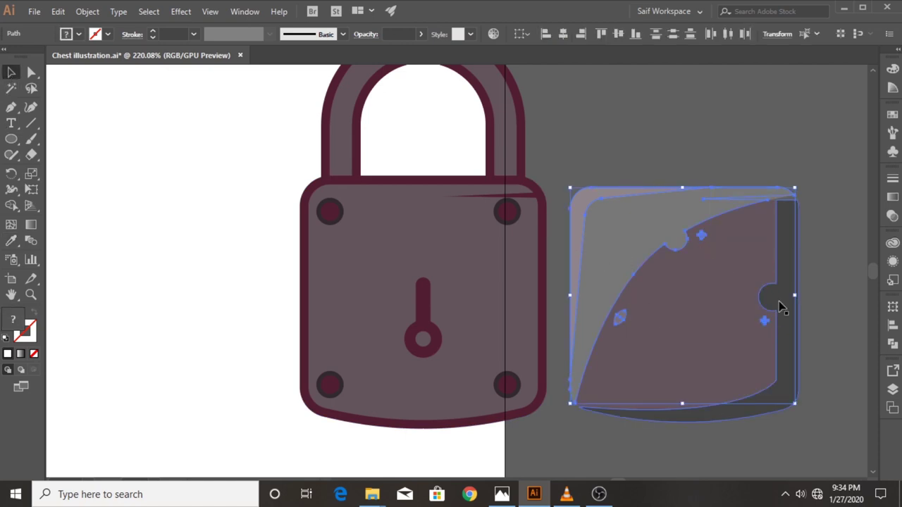
{"action": "mouse_move", "coordinate": [781, 302]}
{"action": "left_mouse_down"}
{"action": "mouse_move", "coordinate": [516, 277]}
{"action": "mouse_move", "coordinate": [520, 296]}
{"action": "left_mouse_up"}
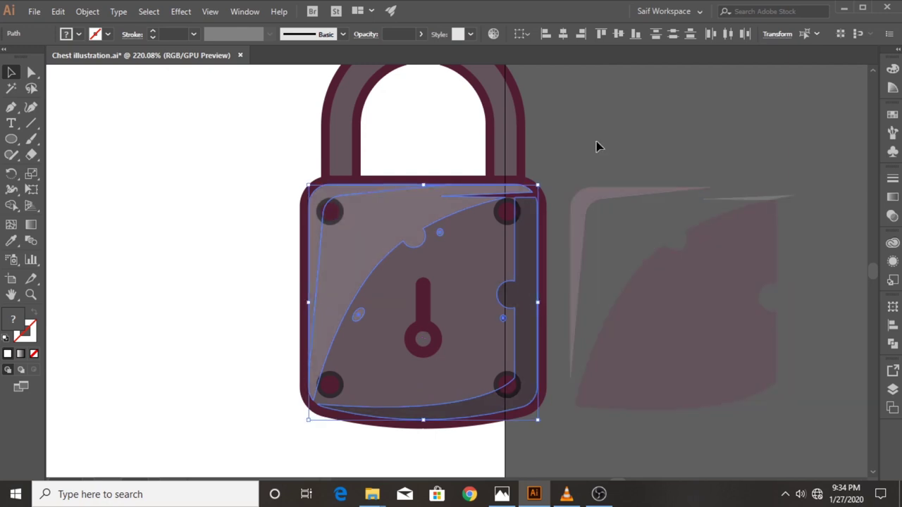
- Delete the leftover faint shapes to the right of the padlock
{"action": "left_click", "coordinate": [578, 149]}
{"action": "left_click", "coordinate": [817, 433]}
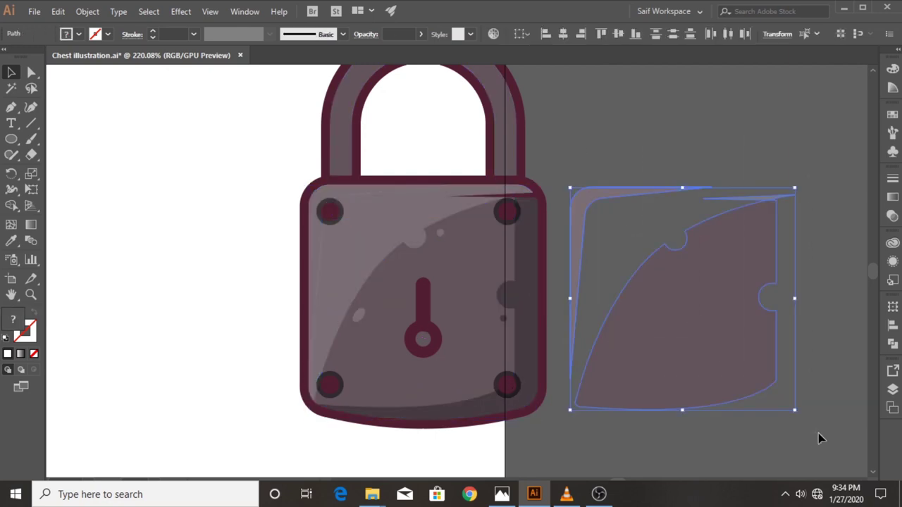
{"action": "key", "text": "Delete"}
{"action": "scroll", "coordinate": [582, 254], "scroll_direction": "up", "scroll_amount": 3}
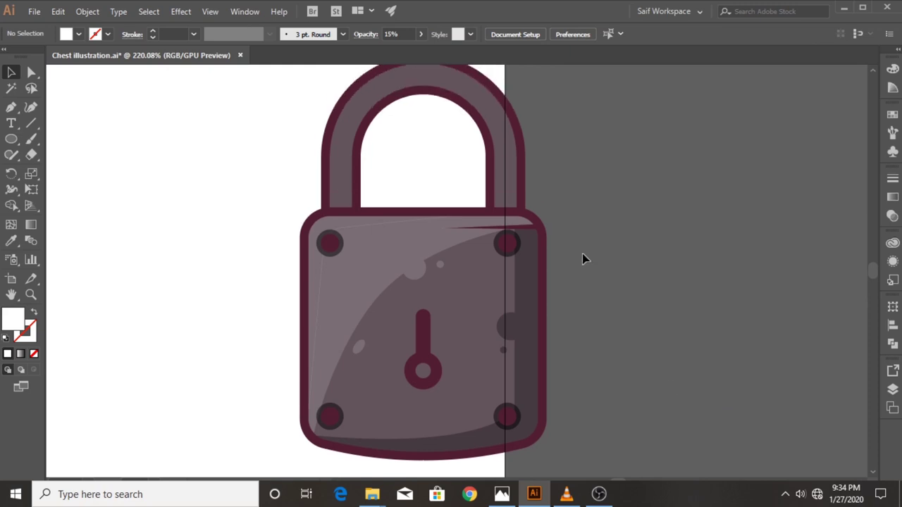
- Set the padlock's two highlight shapes to 20% opacity
{"action": "left_click", "coordinate": [350, 245]}
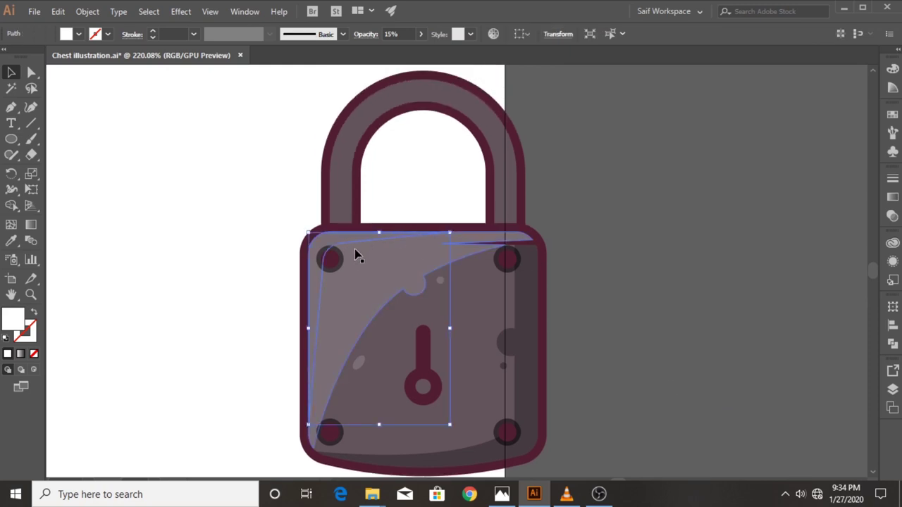
{"action": "left_click", "coordinate": [362, 222]}
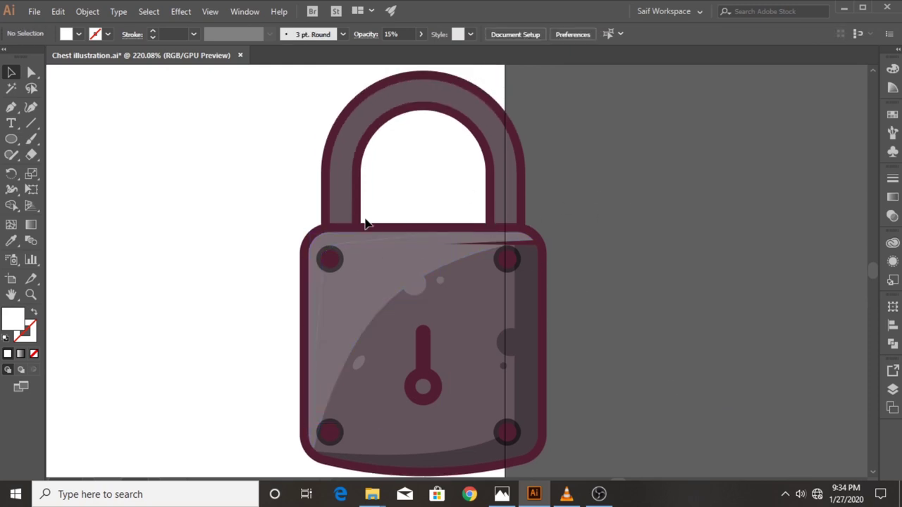
{"action": "left_click", "coordinate": [350, 240]}
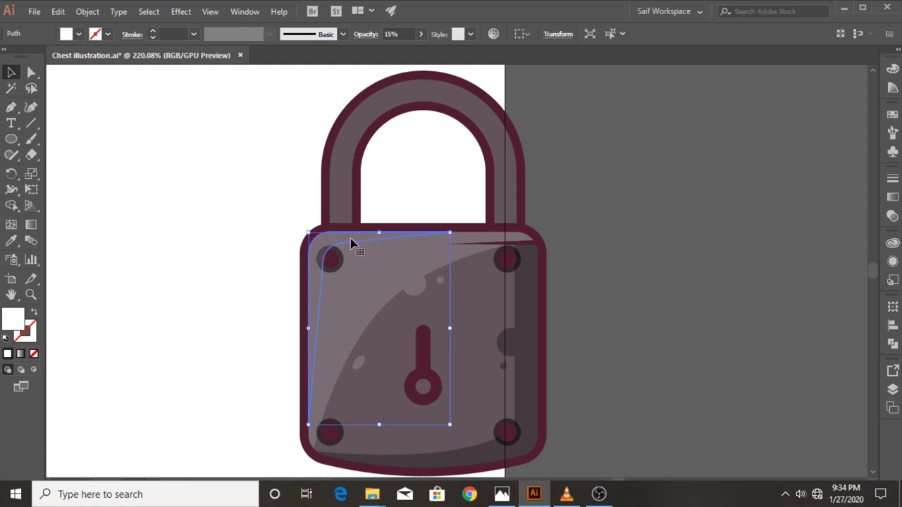
{"action": "left_click", "coordinate": [364, 258], "text": "shift"}
{"action": "left_click", "coordinate": [79, 34]}
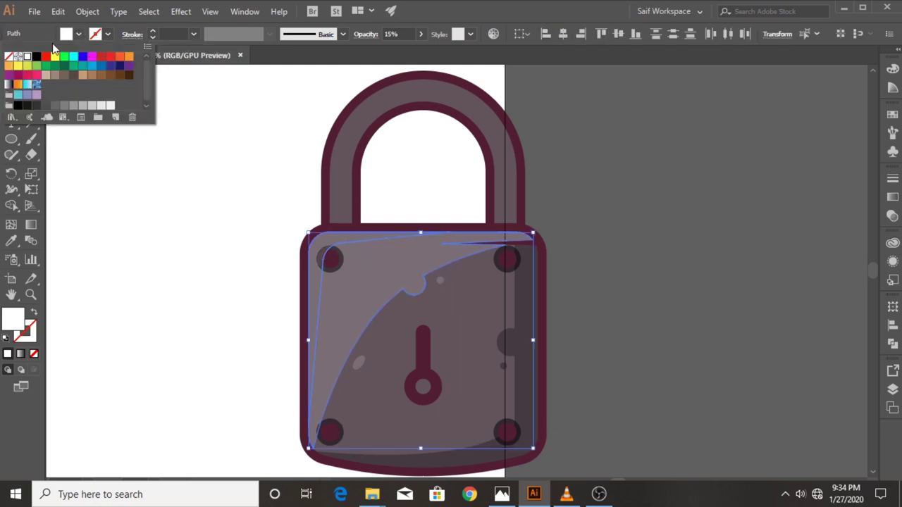
{"action": "left_click", "coordinate": [892, 216]}
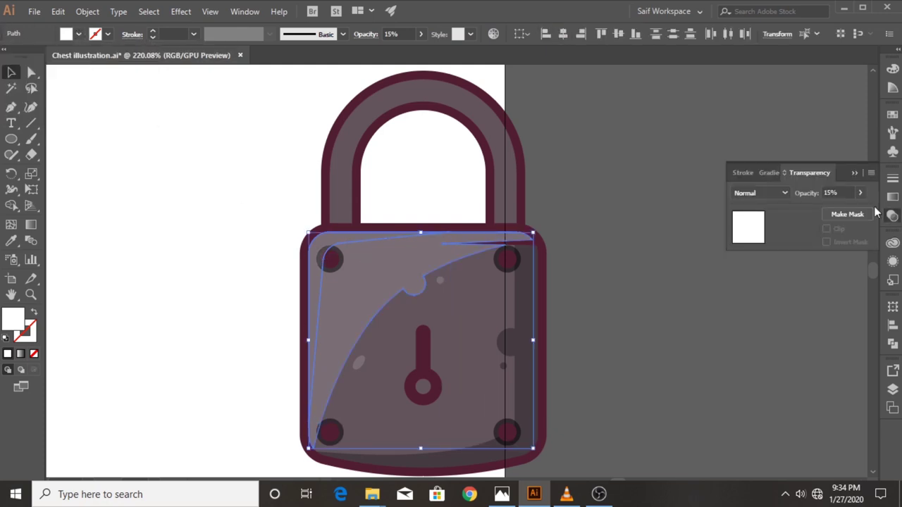
{"action": "left_click", "coordinate": [803, 194]}
{"action": "type", "text": "20"}
{"action": "key", "text": "Return"}
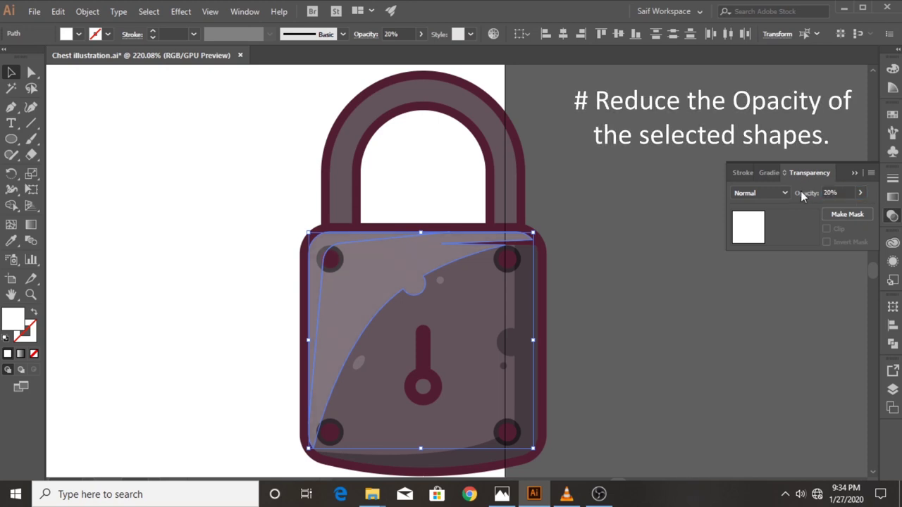
{"action": "left_click", "coordinate": [592, 190]}
- Undo the accidental move of the left-edge highlight, then zoom into the lock's upper-left corner
{"action": "left_click_drag", "start_coordinate": [352, 232], "coordinate": [262, 240]}
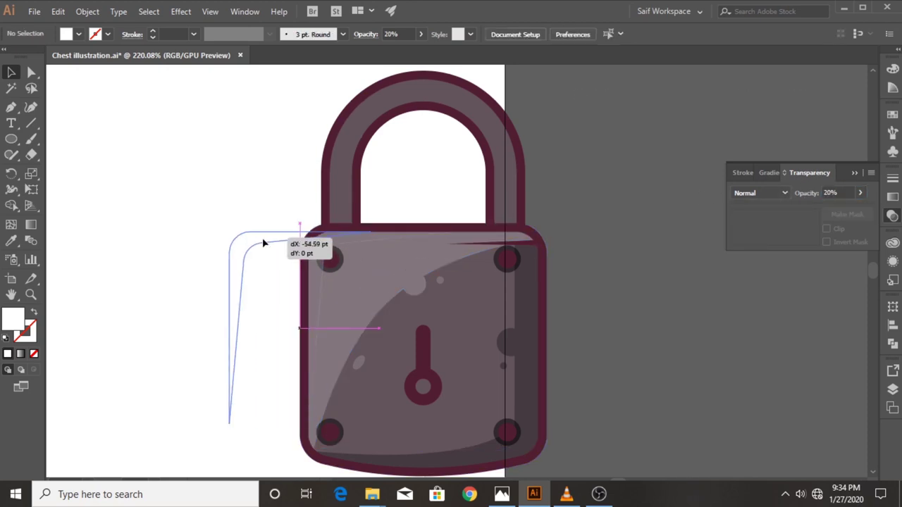
{"action": "key", "text": "ctrl+z"}
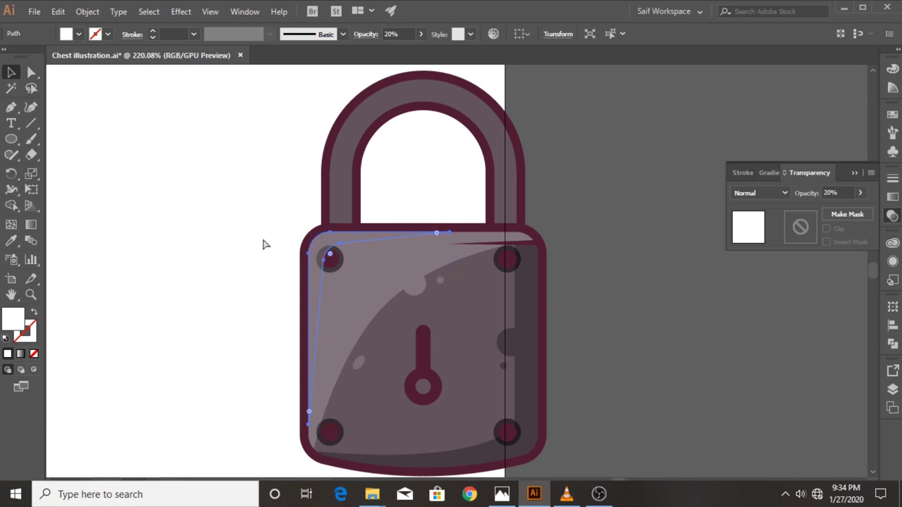
{"action": "left_click", "coordinate": [262, 244]}
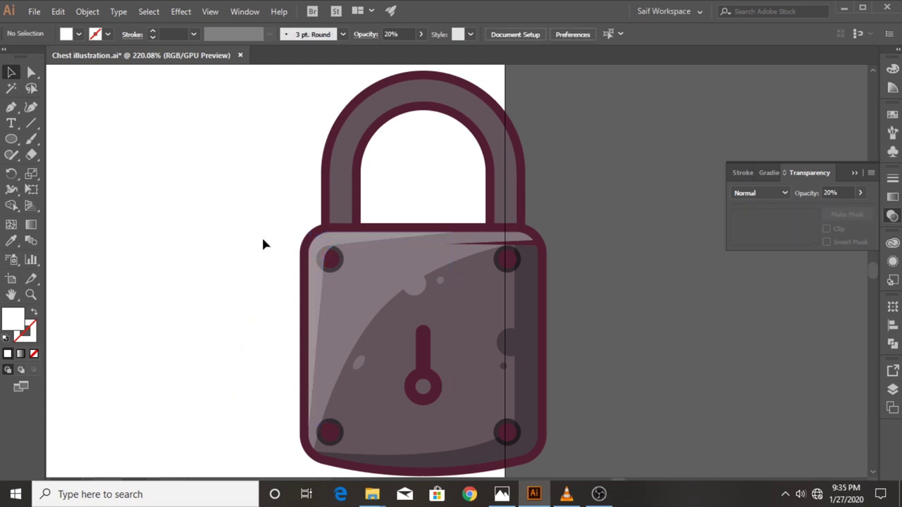
{"action": "left_click", "coordinate": [31, 295]}
{"action": "left_click_drag", "start_coordinate": [352, 218], "coordinate": [613, 232]}
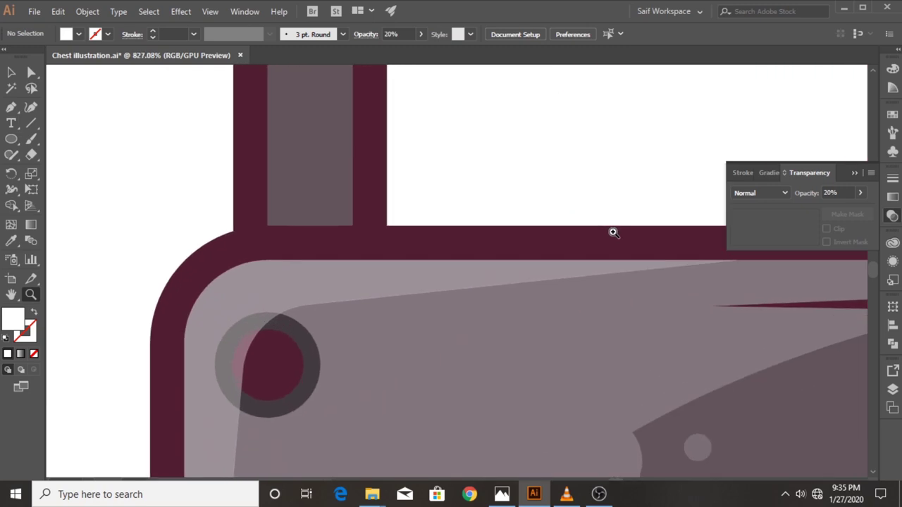
- Draw a thin triangle along the padlock body's top-left edge with the Pen tool
{"action": "left_click", "coordinate": [10, 107]}
{"action": "left_click", "coordinate": [235, 261]}
{"action": "left_click", "coordinate": [238, 300]}
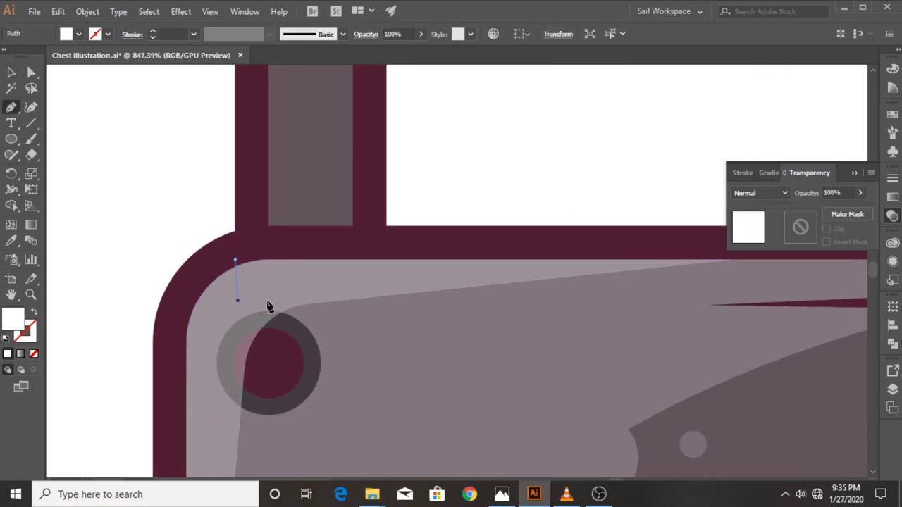
{"action": "left_click", "coordinate": [531, 260]}
{"action": "left_click_drag", "start_coordinate": [236, 261], "coordinate": [216, 267]}
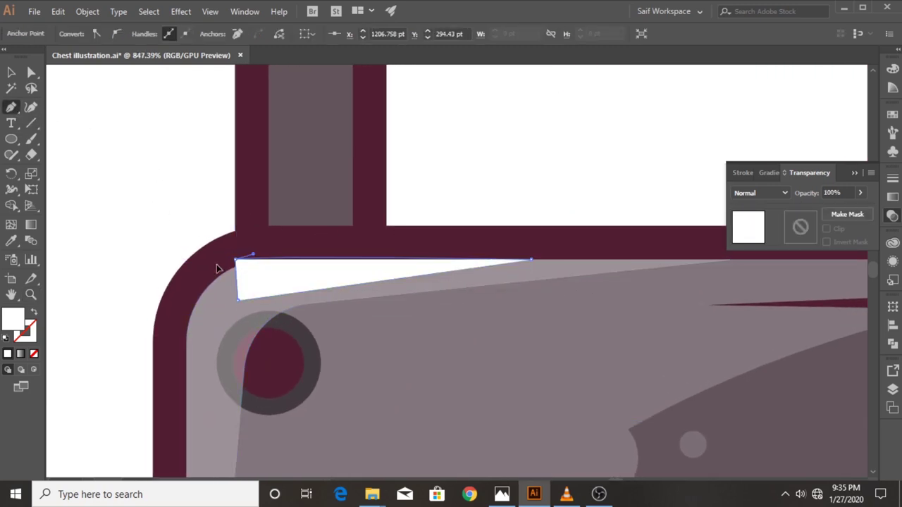
- Merge the triangle into the body highlight with Shape Builder and match its fill and opacity
{"action": "key", "text": "v"}
{"action": "left_click", "coordinate": [212, 304], "text": "shift"}
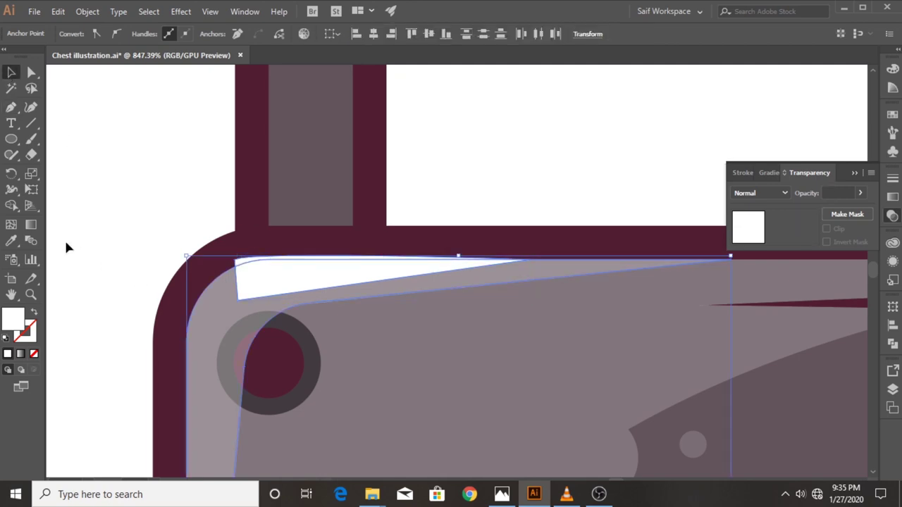
{"action": "key", "text": "shift+m"}
{"action": "left_click", "coordinate": [244, 263]}
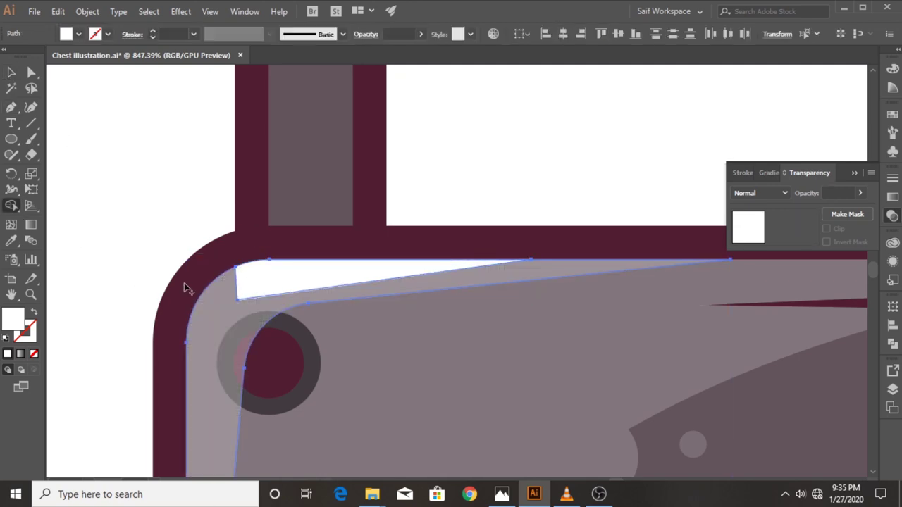
{"action": "key", "text": "i"}
{"action": "left_click", "coordinate": [228, 327]}
{"action": "left_click", "coordinate": [9, 70]}
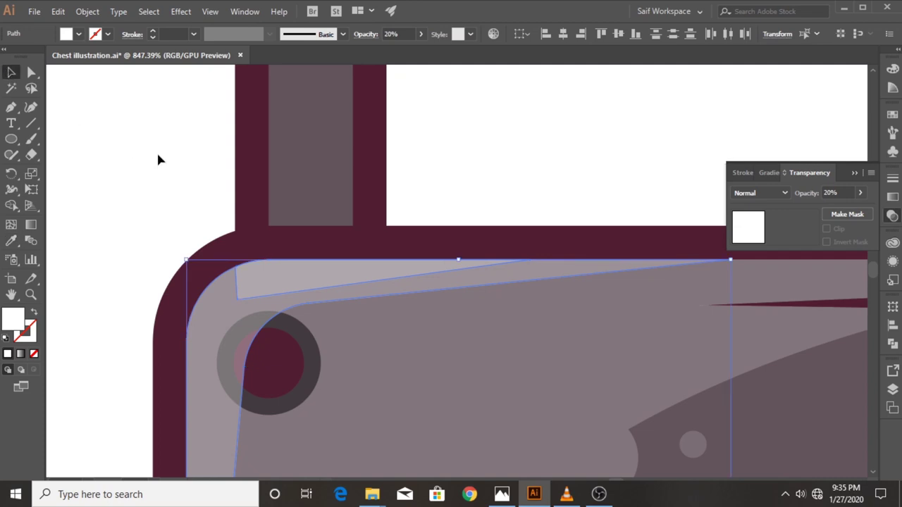
{"action": "left_click", "coordinate": [159, 157]}
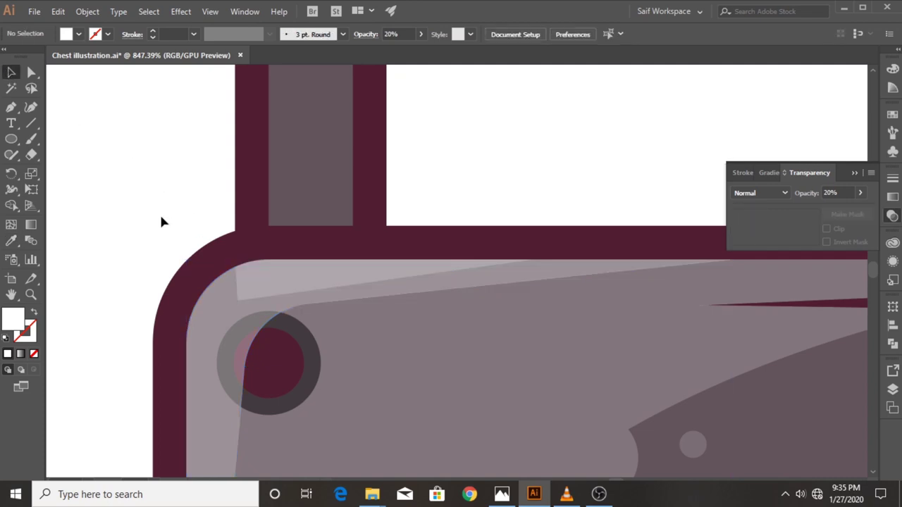
- Draw a small white circle on the body's top-left corner
{"action": "left_click", "coordinate": [11, 139]}
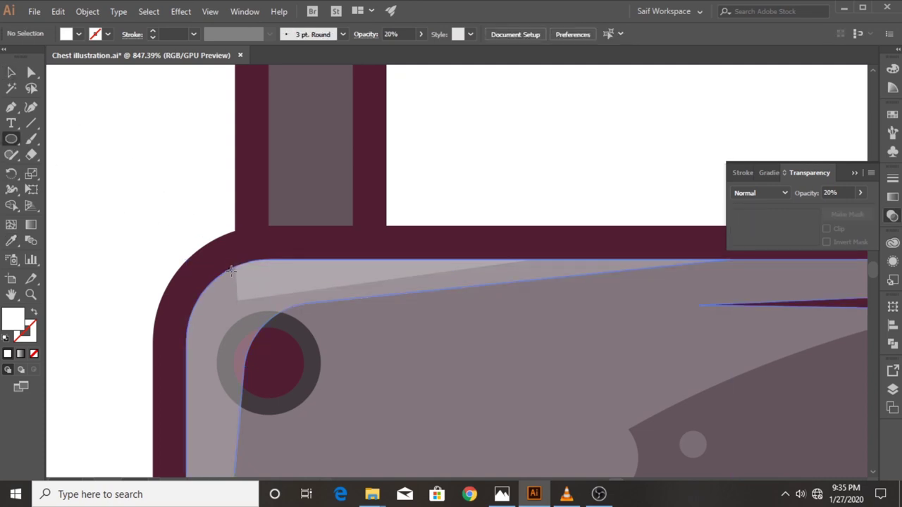
{"action": "mouse_move", "coordinate": [258, 296]}
{"action": "left_mouse_down"}
{"action": "mouse_move", "coordinate": [285, 318]}
{"action": "mouse_move", "coordinate": [255, 289]}
{"action": "left_mouse_up"}
{"action": "key", "text": "v"}
{"action": "double_click", "coordinate": [246, 291]}
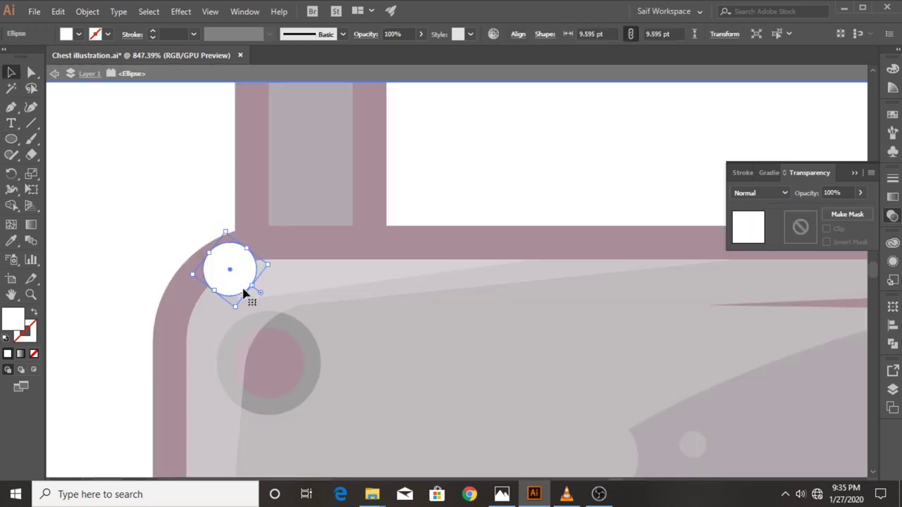
{"action": "left_click", "coordinate": [131, 231]}
{"action": "double_click", "coordinate": [167, 240]}
{"action": "left_click_drag", "start_coordinate": [231, 281], "coordinate": [242, 287]}
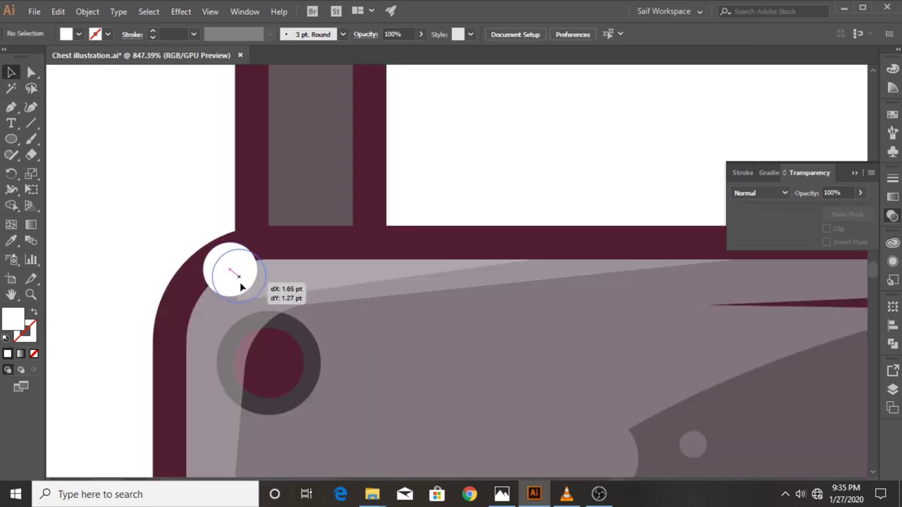
- Set the white glint circle's opacity to 50%, after first trying 30%
{"action": "key", "text": "i"}
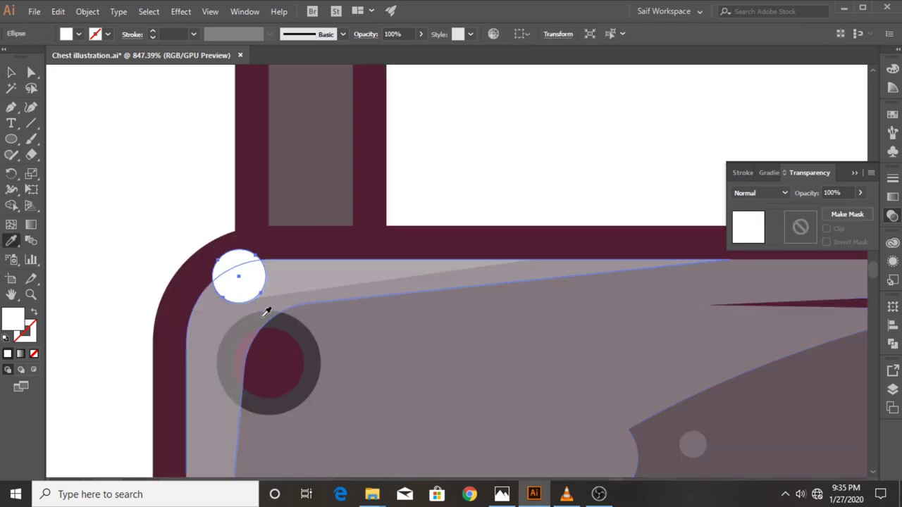
{"action": "key", "text": "2"}
{"action": "left_click", "coordinate": [832, 193]}
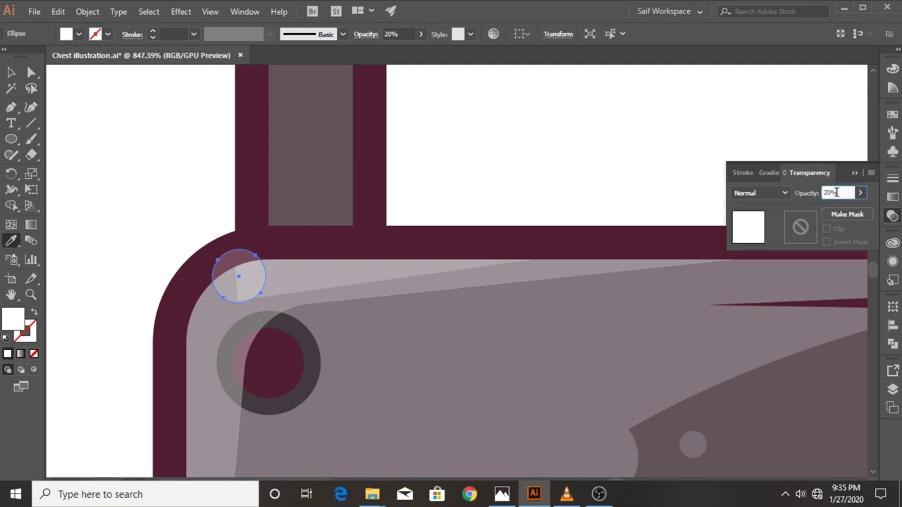
{"action": "type", "text": "30"}
{"action": "key", "text": "Return"}
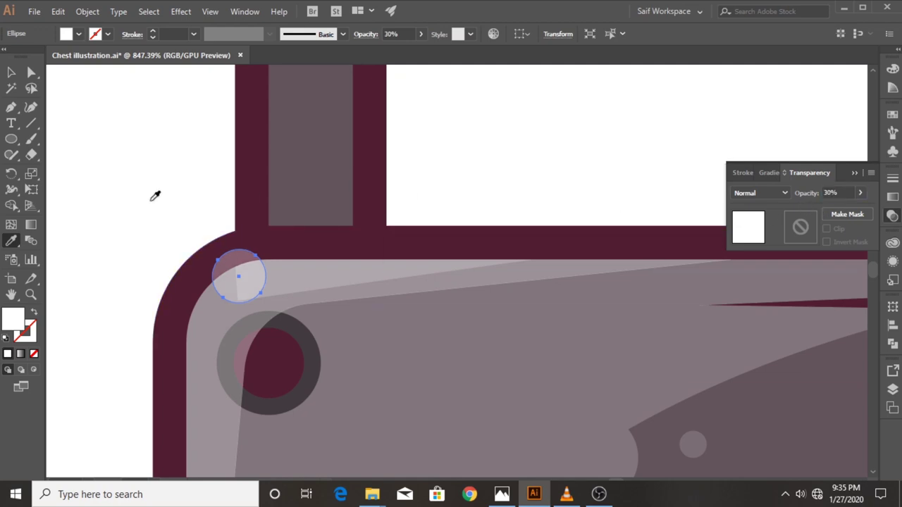
{"action": "key", "text": "v"}
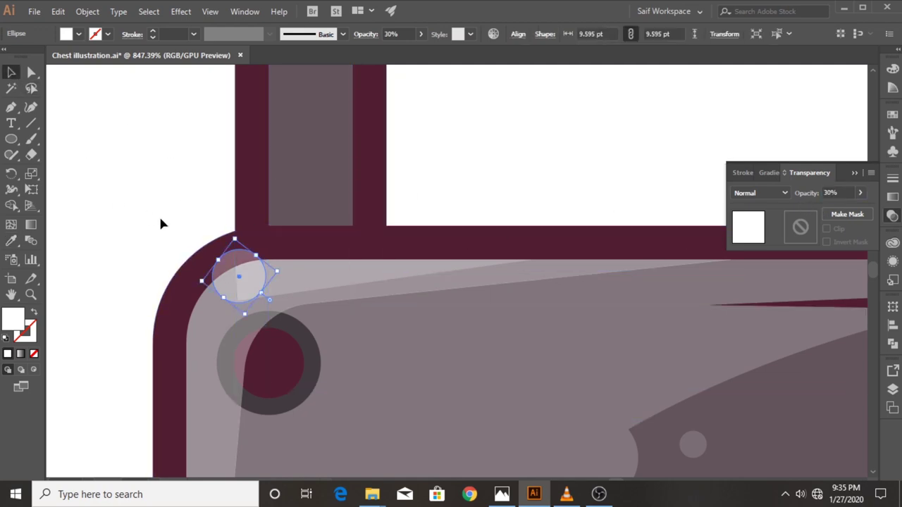
{"action": "left_click", "coordinate": [831, 192]}
{"action": "type", "text": "50"}
{"action": "key", "text": "Return"}
- Deselect and zoom out to view the whole padlock
{"action": "left_click", "coordinate": [167, 192]}
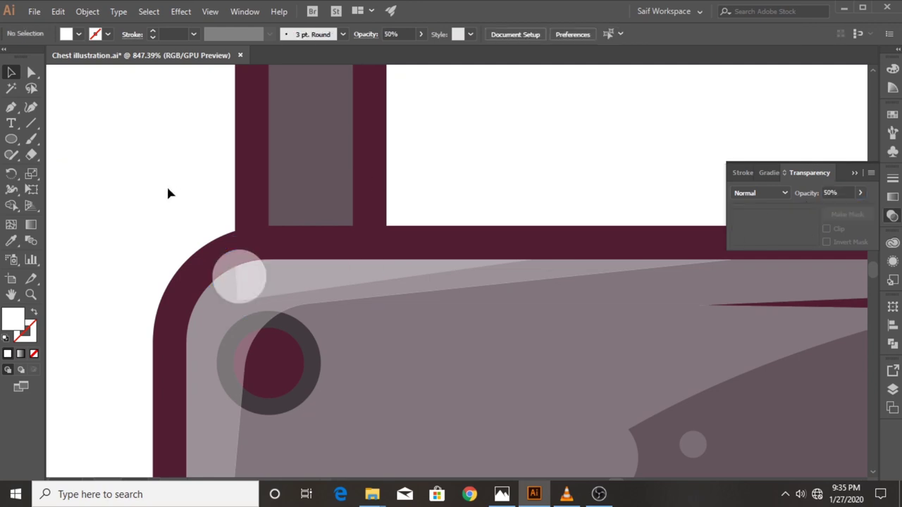
{"action": "left_click", "coordinate": [30, 296]}
{"action": "left_click_drag", "start_coordinate": [308, 221], "coordinate": [89, 226]}
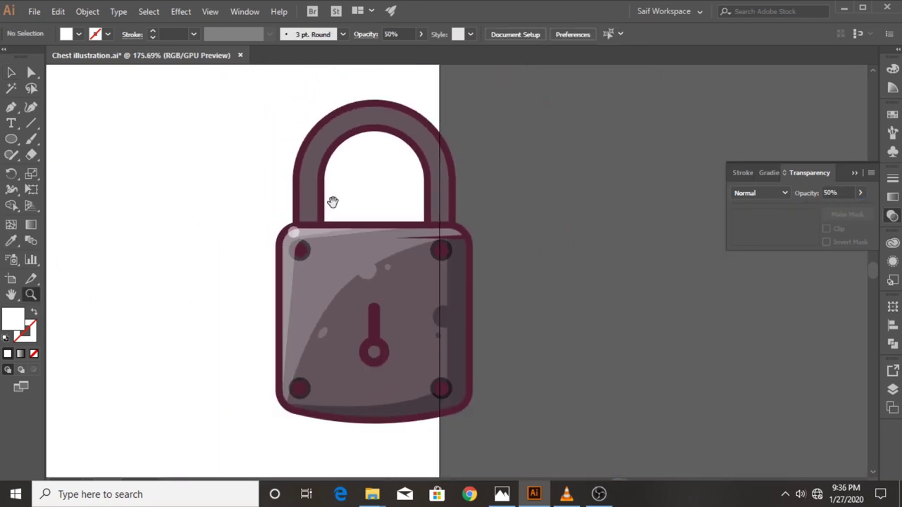
- Duplicate the shackle to the right and draw a curved cutting shape across the copy
{"action": "left_click_drag", "start_coordinate": [333, 202], "coordinate": [248, 254]}
{"action": "key", "text": "v"}
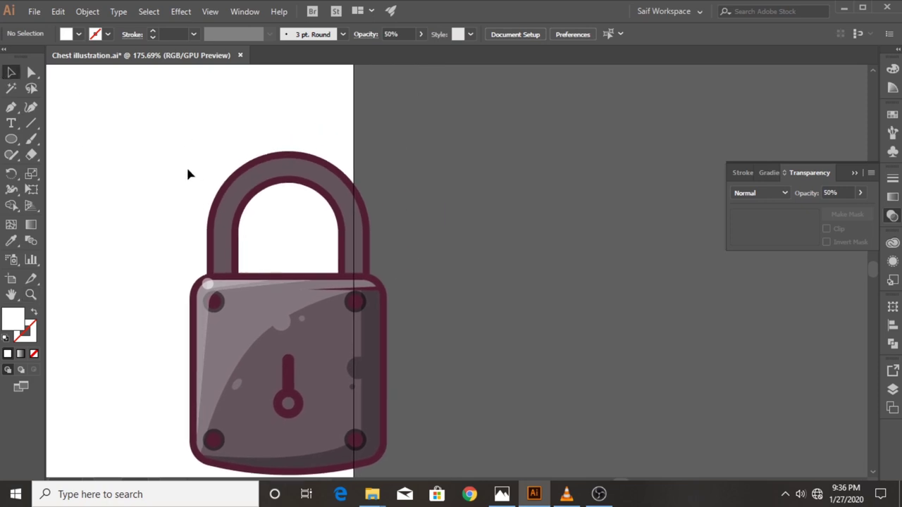
{"action": "left_click_drag", "start_coordinate": [237, 201], "coordinate": [510, 188]}
{"action": "key", "text": "p"}
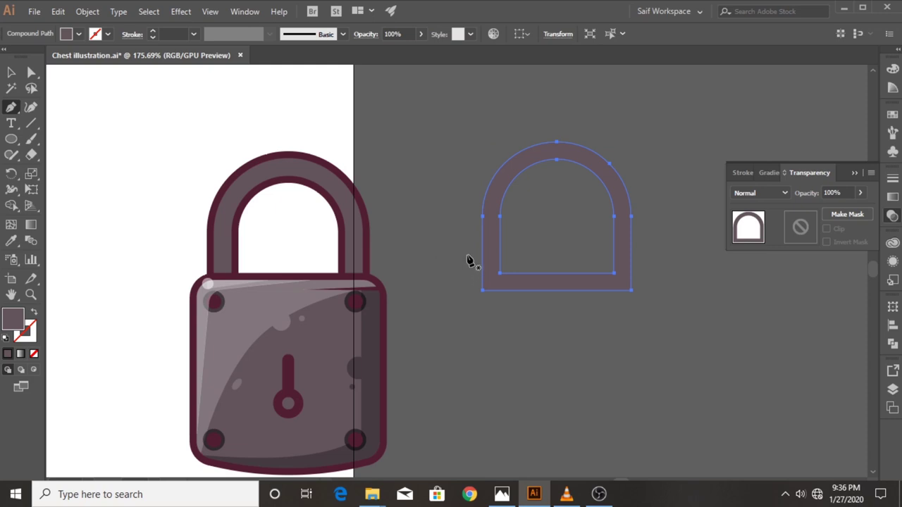
{"action": "left_click", "coordinate": [465, 237]}
{"action": "left_click_drag", "start_coordinate": [635, 192], "coordinate": [667, 104]}
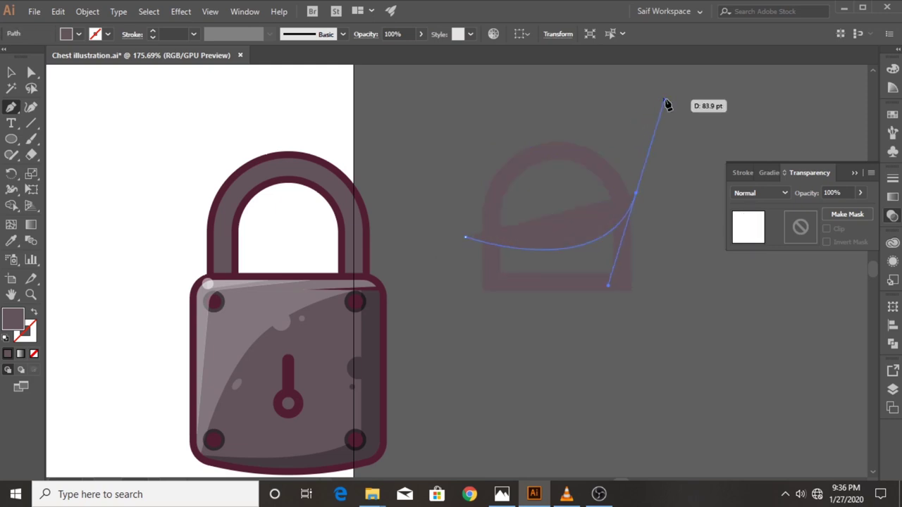
{"action": "left_click", "coordinate": [696, 273]}
{"action": "left_click_drag", "start_coordinate": [683, 350], "coordinate": [646, 364]}
{"action": "left_click", "coordinate": [527, 365]}
{"action": "left_click", "coordinate": [441, 324]}
{"action": "left_click", "coordinate": [465, 237]}
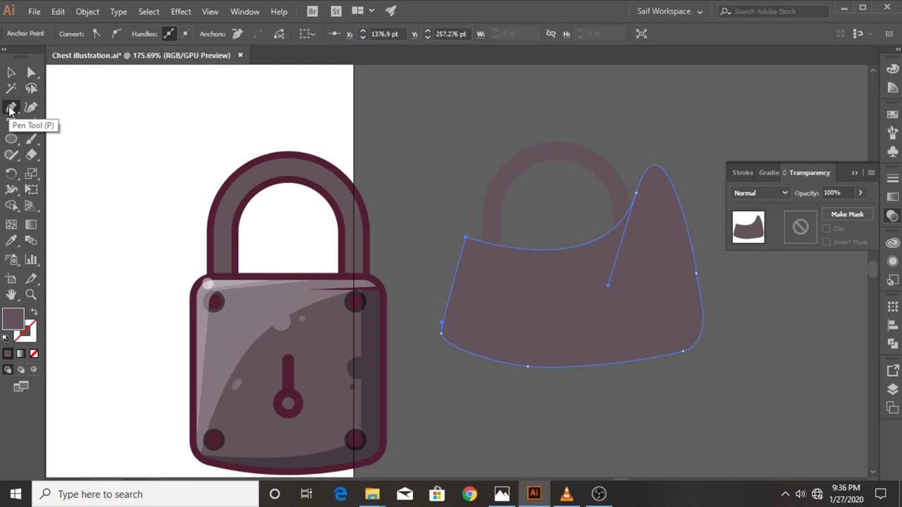
- Trim the shackle copies with Shape Builder down to a single outer arc
{"action": "left_click", "coordinate": [11, 72]}
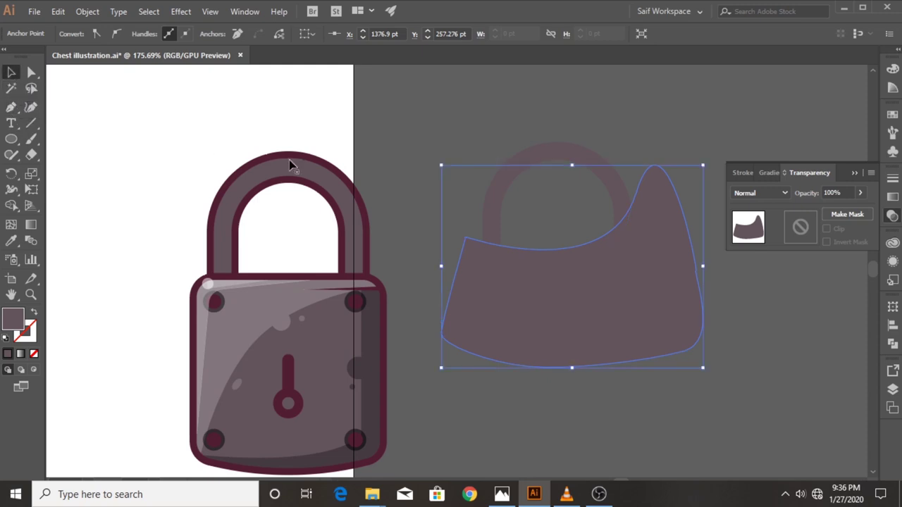
{"action": "left_click", "coordinate": [484, 218], "text": "shift"}
{"action": "left_click", "coordinate": [11, 205]}
{"action": "left_click", "coordinate": [473, 328], "text": "alt"}
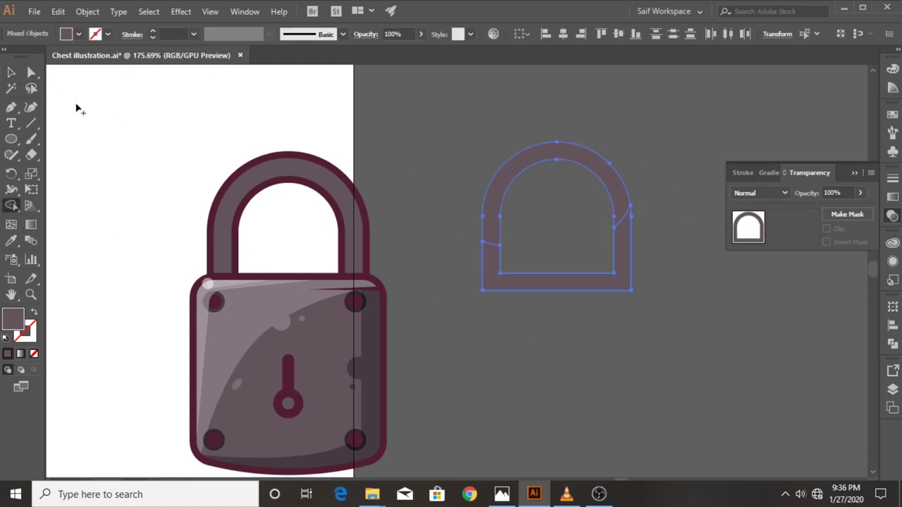
{"action": "left_click", "coordinate": [11, 74]}
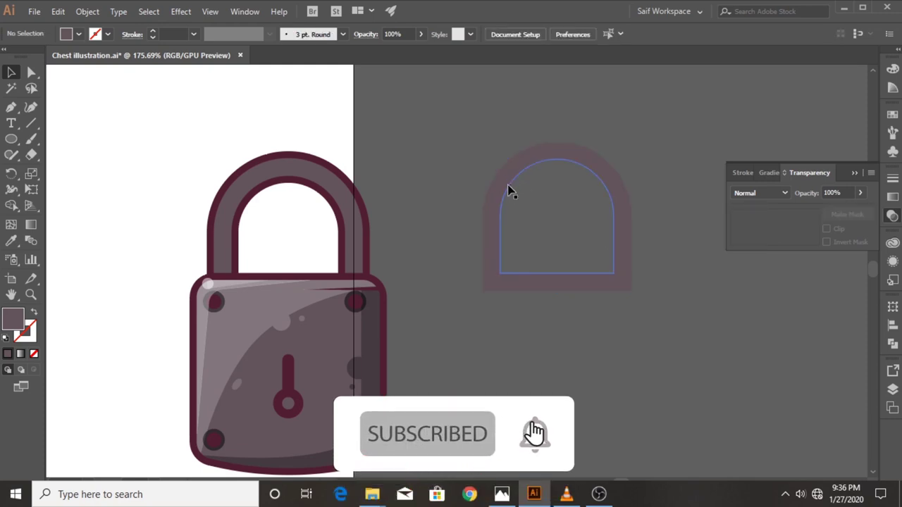
{"action": "left_click_drag", "start_coordinate": [503, 191], "coordinate": [412, 143]}
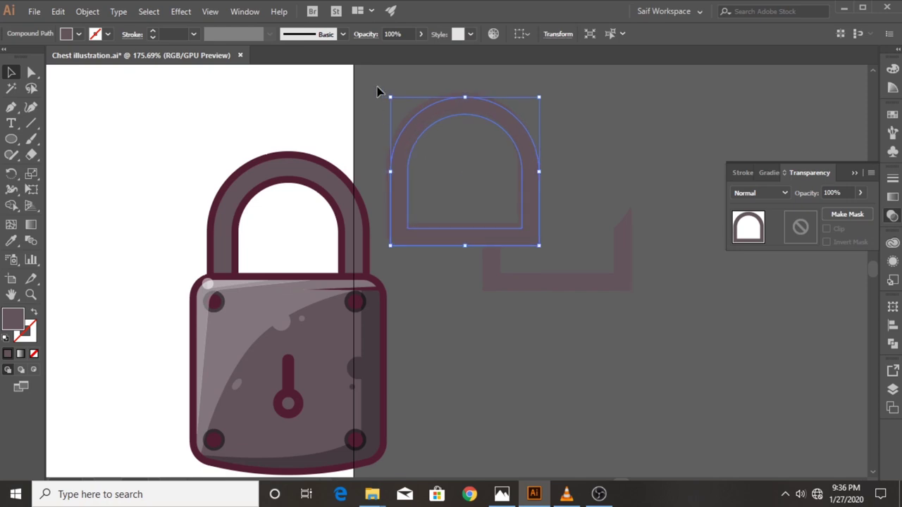
{"action": "left_click_drag", "start_coordinate": [377, 92], "coordinate": [436, 147]}
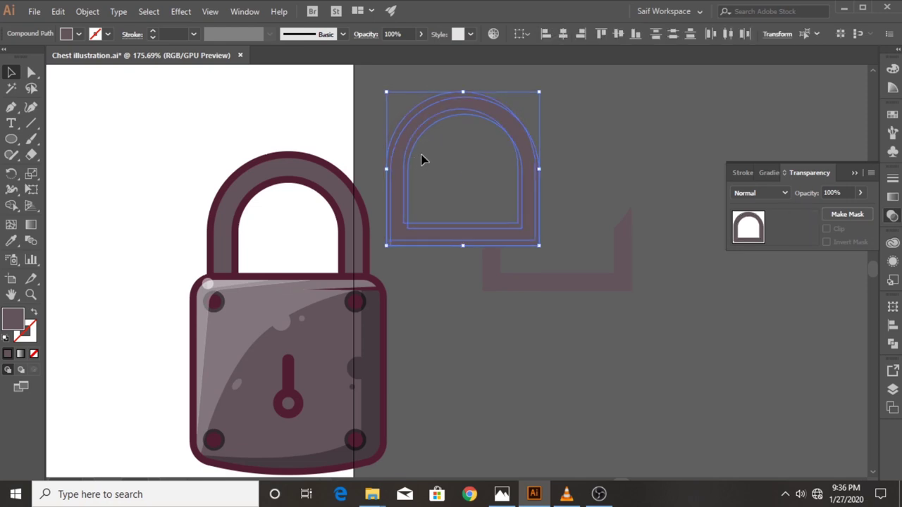
{"action": "left_click", "coordinate": [19, 205]}
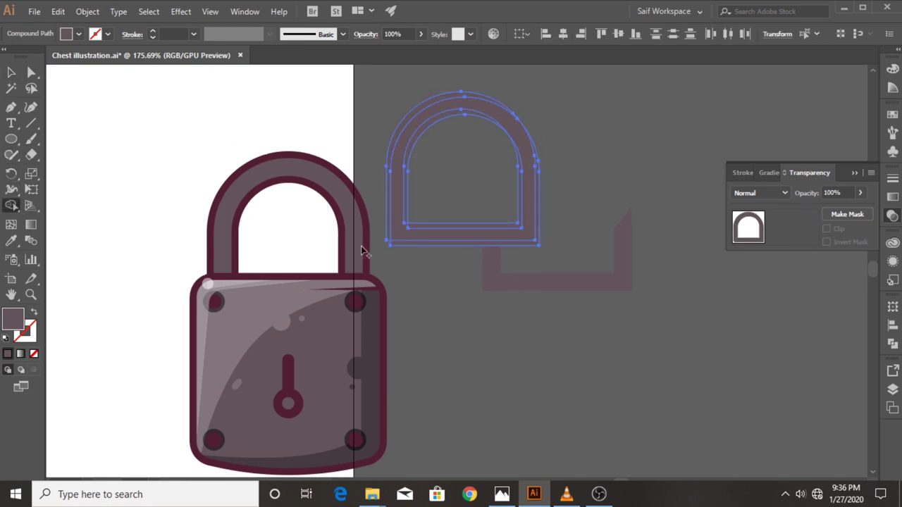
{"action": "left_click_drag", "start_coordinate": [391, 242], "coordinate": [438, 214]}
{"action": "left_click_drag", "start_coordinate": [445, 130], "coordinate": [491, 134]}
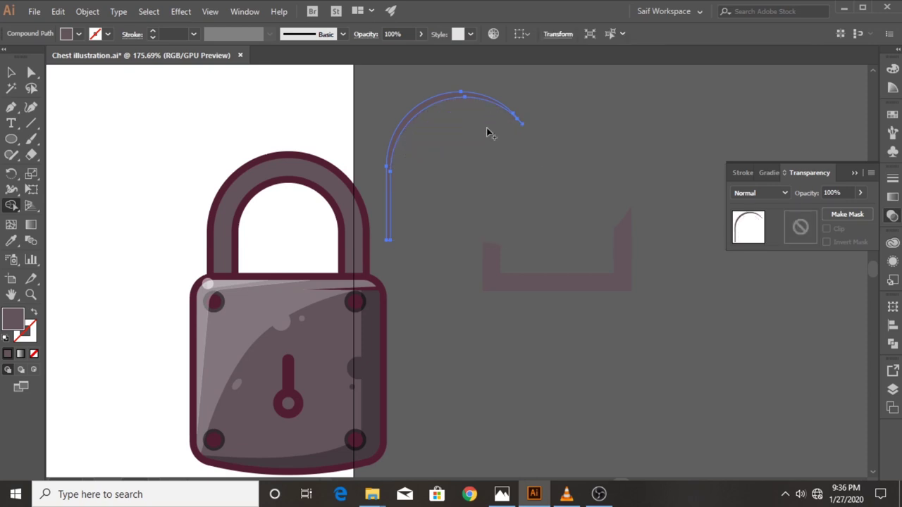
- Give the arc the white highlight appearance at 50% opacity
{"action": "left_click", "coordinate": [11, 240]}
{"action": "left_click", "coordinate": [262, 298]}
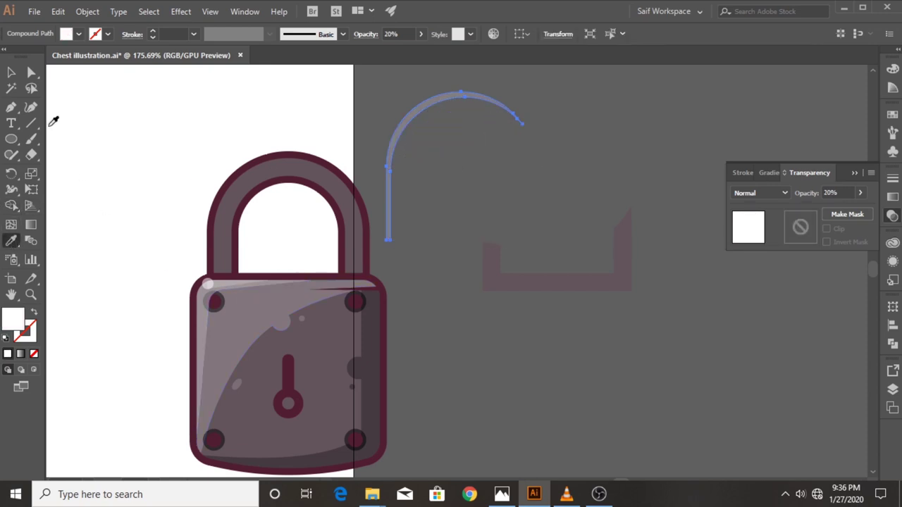
{"action": "left_click", "coordinate": [209, 283]}
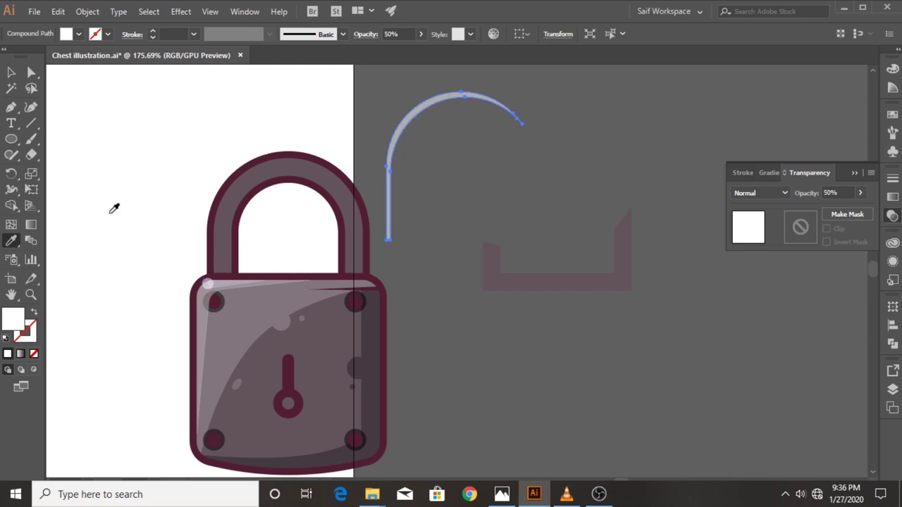
- Move the highlight arc onto the padlock shackle and the U-shaped path onto the padlock
{"action": "left_click", "coordinate": [14, 73]}
{"action": "left_click", "coordinate": [430, 124]}
{"action": "left_click_drag", "start_coordinate": [430, 105], "coordinate": [251, 175]}
{"action": "left_click", "coordinate": [530, 262]}
{"action": "left_click_drag", "start_coordinate": [595, 275], "coordinate": [326, 277]}
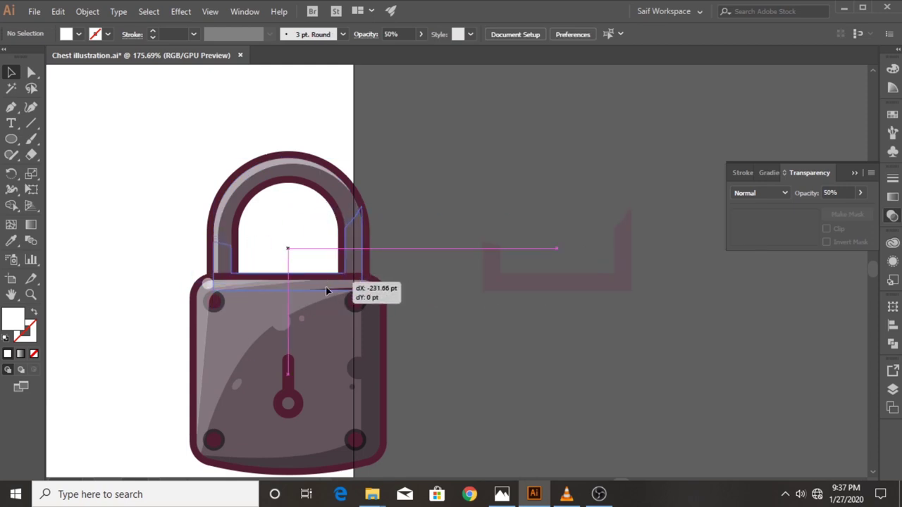
- Place the U-shaped path at the shackle base with the shackle's 30% black shading
{"action": "left_click_drag", "start_coordinate": [326, 277], "coordinate": [326, 293]}
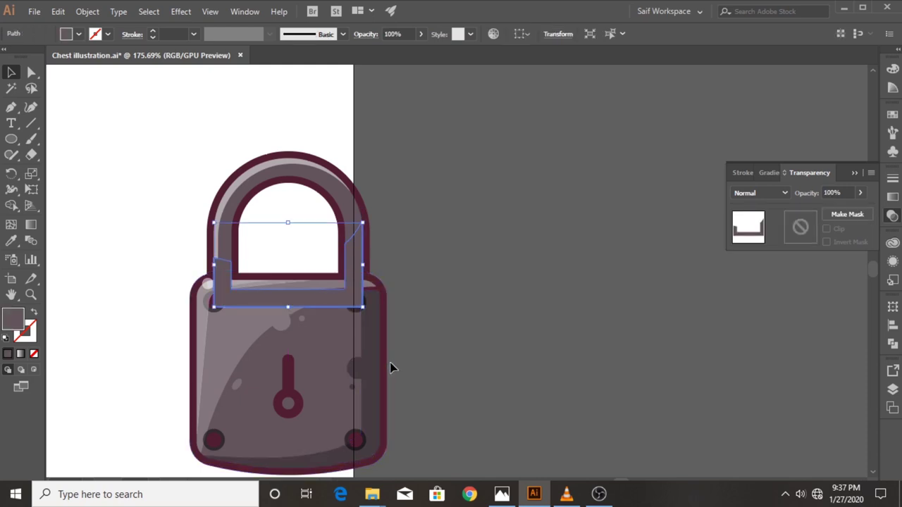
{"action": "key", "text": "i"}
{"action": "left_click", "coordinate": [379, 347]}
{"action": "left_click", "coordinate": [12, 72]}
{"action": "left_click", "coordinate": [435, 156]}
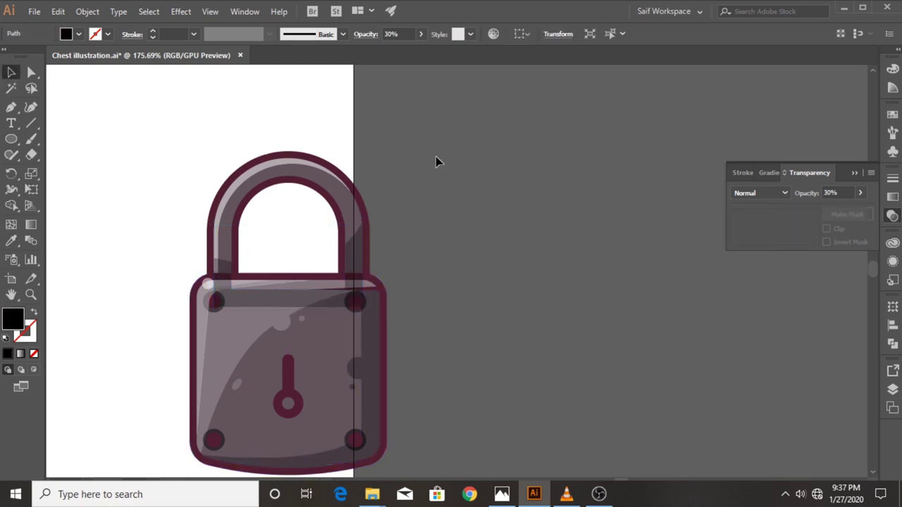
{"action": "left_click", "coordinate": [361, 249]}
{"action": "key", "text": "a"}
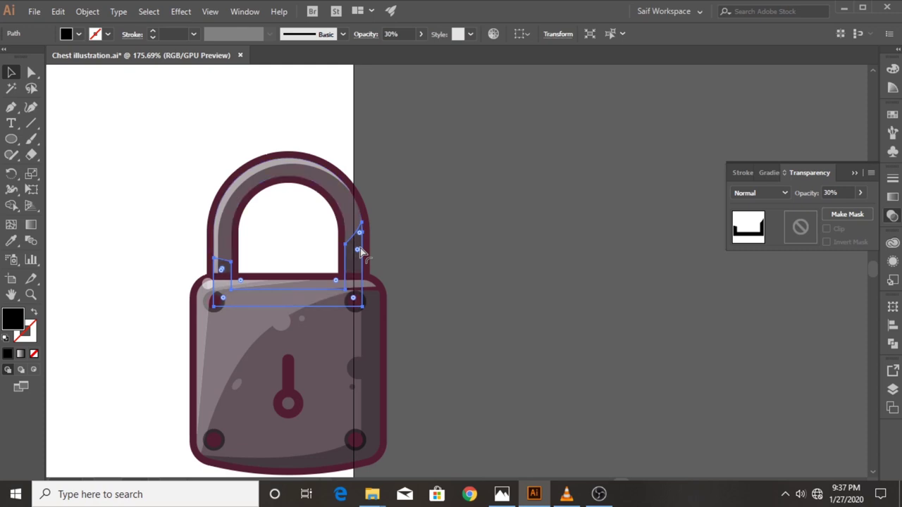
- Place the small highlight dot on the shackle and marquee-select the whole padlock
{"action": "left_click", "coordinate": [360, 251]}
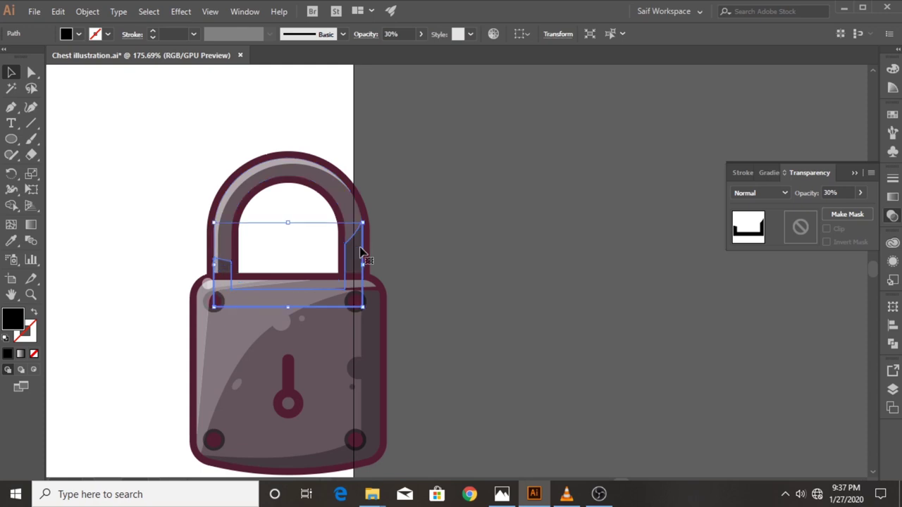
{"action": "left_click", "coordinate": [403, 214]}
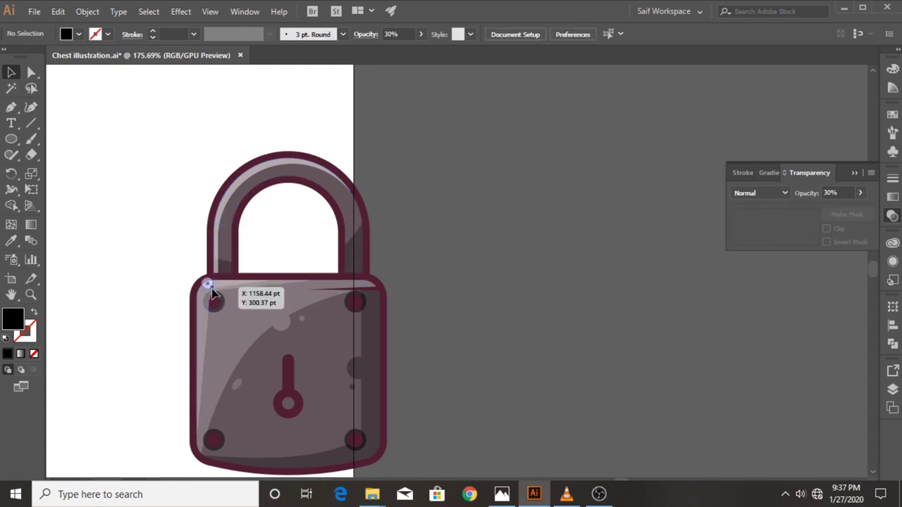
{"action": "left_click", "coordinate": [232, 191]}
{"action": "left_click", "coordinate": [144, 172]}
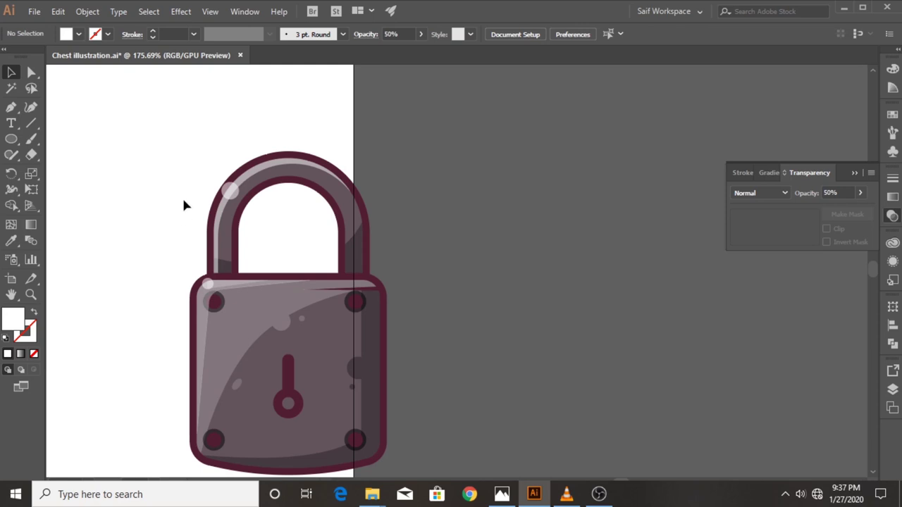
{"action": "left_click_drag", "start_coordinate": [151, 166], "coordinate": [394, 449]}
- Zoom out and move the padlock onto the front of the chest
{"action": "key", "text": "z"}
{"action": "mouse_move", "coordinate": [250, 310]}
{"action": "left_mouse_down"}
{"action": "mouse_move", "coordinate": [182, 304]}
{"action": "mouse_move", "coordinate": [302, 303]}
{"action": "left_mouse_up"}
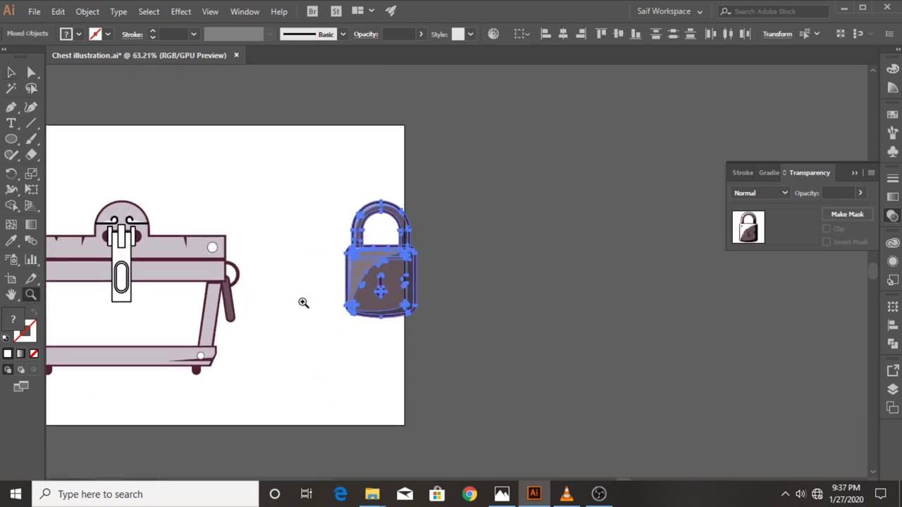
{"action": "key", "text": "v"}
{"action": "left_click_drag", "start_coordinate": [431, 319], "coordinate": [424, 304]}
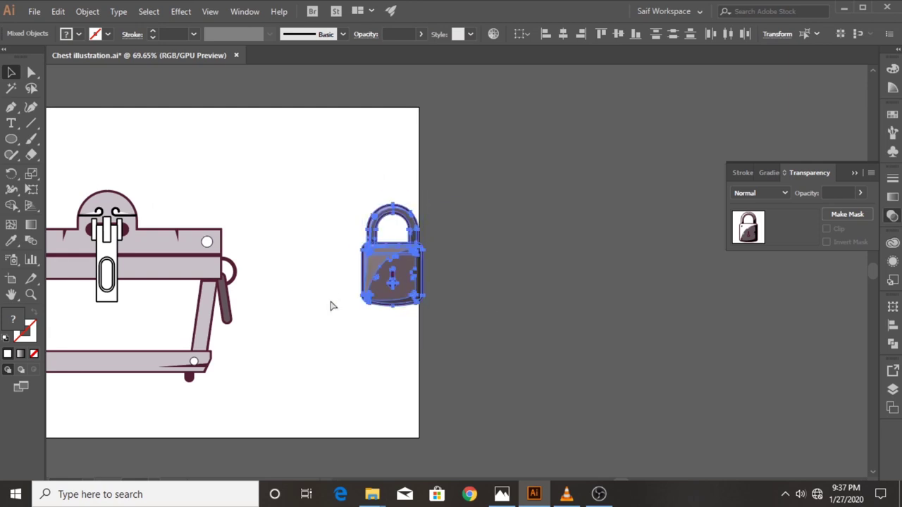
{"action": "left_click_drag", "start_coordinate": [383, 266], "coordinate": [122, 324]}
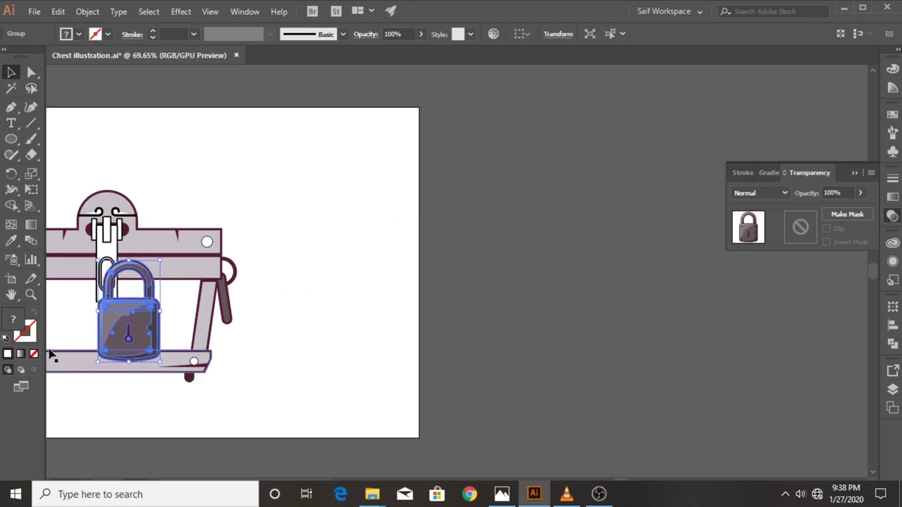
- Shrink the padlock, position it under the hasp and tilt it about 7°
{"action": "key", "text": "z"}
{"action": "left_click_drag", "start_coordinate": [144, 301], "coordinate": [240, 296]}
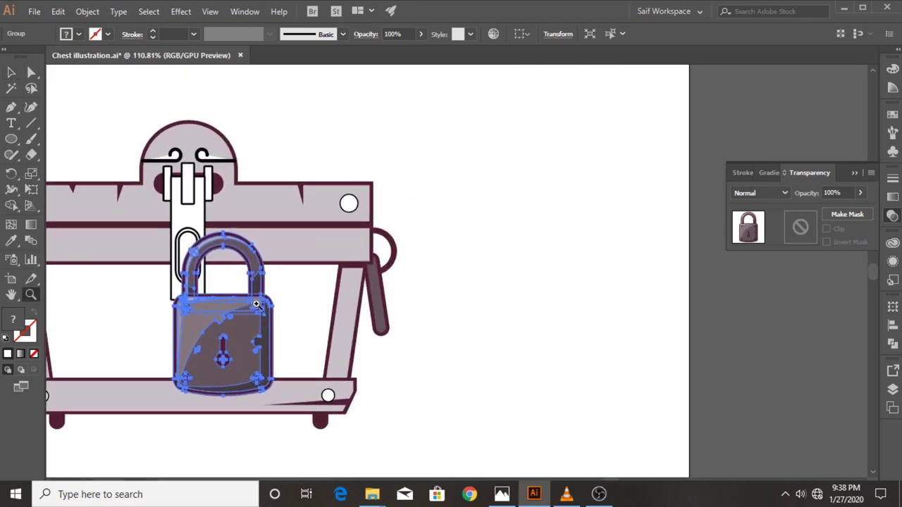
{"action": "key", "text": "v"}
{"action": "left_click_drag", "start_coordinate": [279, 403], "coordinate": [268, 382]}
{"action": "left_click_drag", "start_coordinate": [237, 339], "coordinate": [202, 340]}
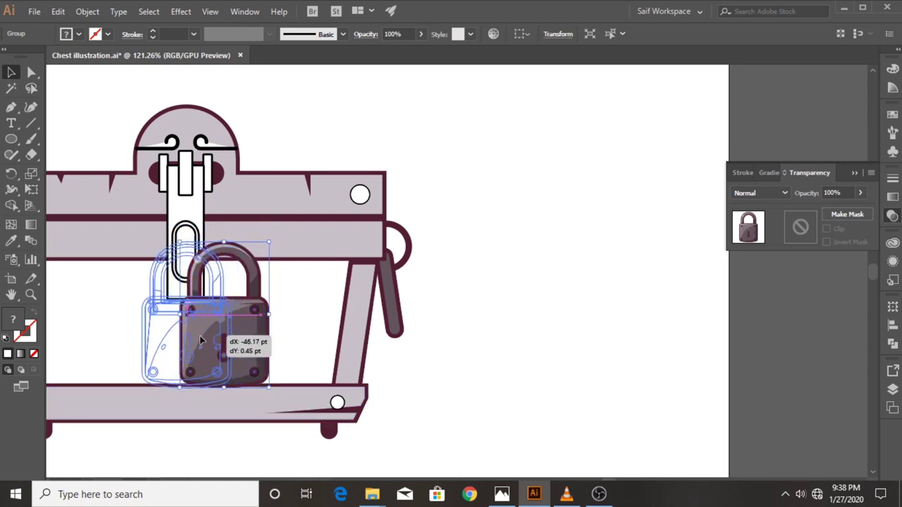
{"action": "left_click_drag", "start_coordinate": [202, 340], "coordinate": [201, 335]}
{"action": "left_click_drag", "start_coordinate": [234, 392], "coordinate": [262, 396]}
{"action": "left_click_drag", "start_coordinate": [210, 350], "coordinate": [214, 356]}
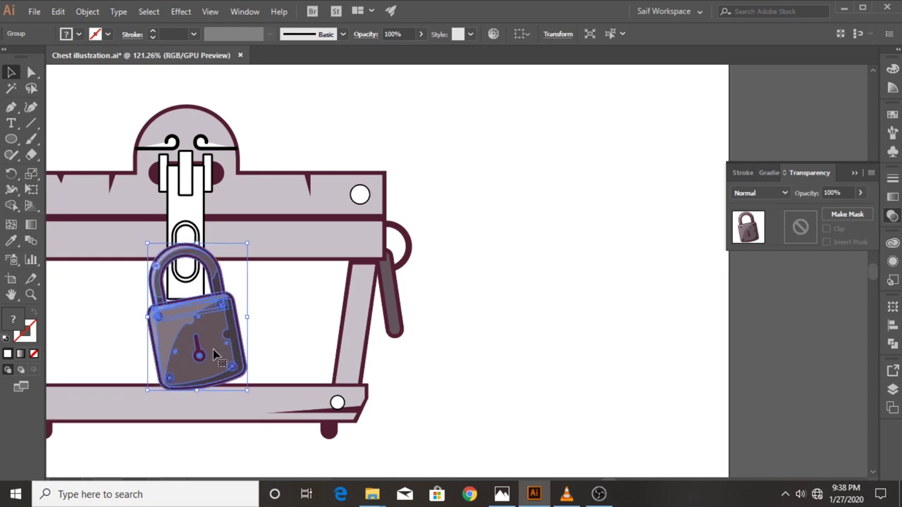
- Give the hasp's oval loop the chest band's mauve fill
{"action": "left_click", "coordinate": [187, 234]}
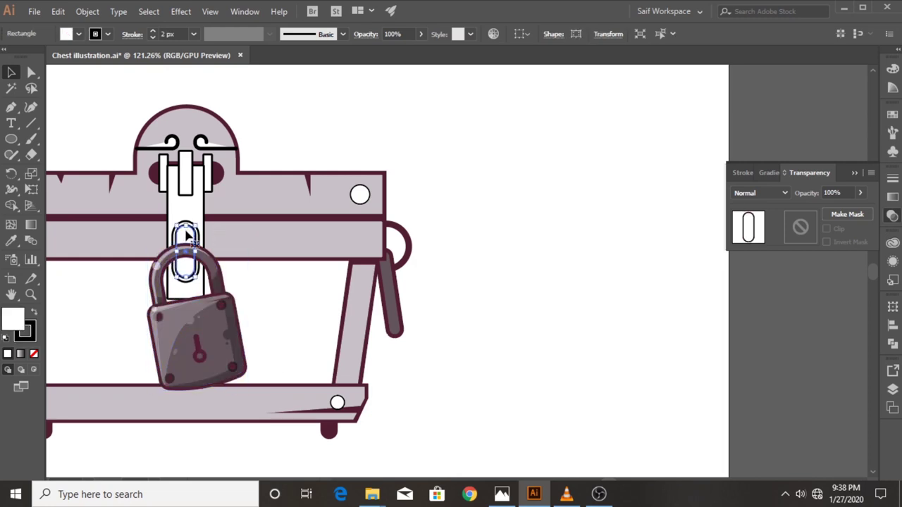
{"action": "key", "text": "i"}
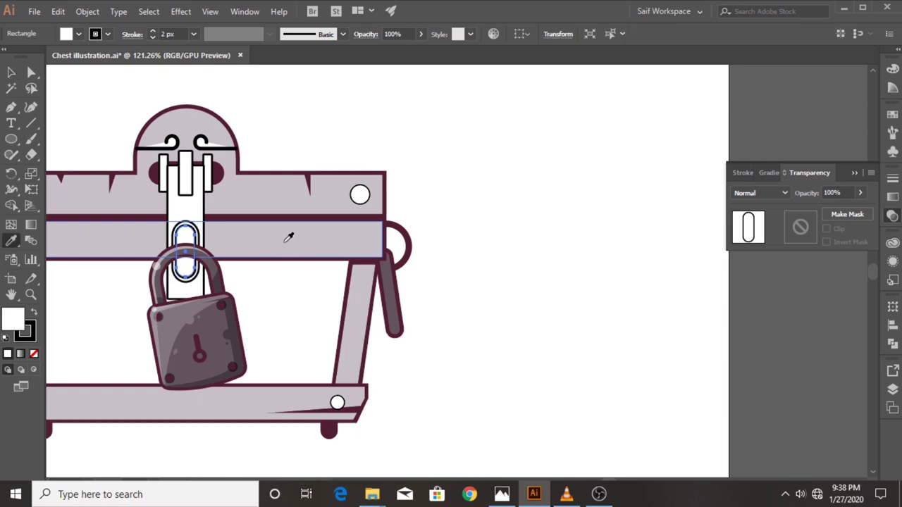
{"action": "left_click", "coordinate": [288, 237]}
{"action": "key", "text": "v"}
{"action": "right_click", "coordinate": [185, 241]}
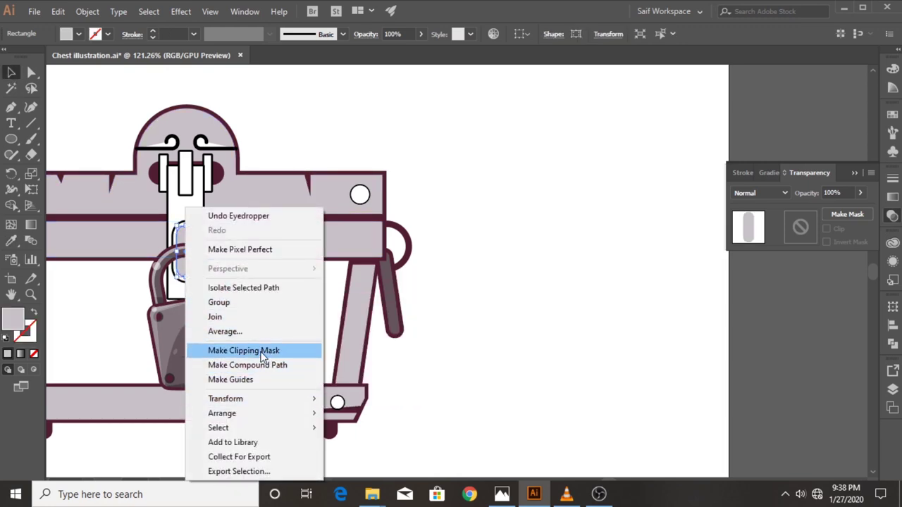
{"action": "left_click", "coordinate": [248, 187]}
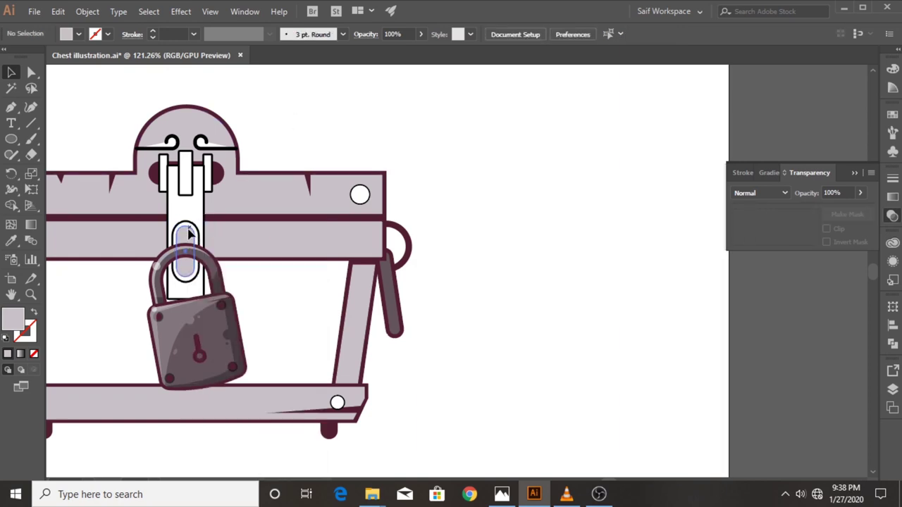
- Try a dark maroon fill on the loop, then undo it
{"action": "left_click", "coordinate": [210, 236], "text": "shift"}
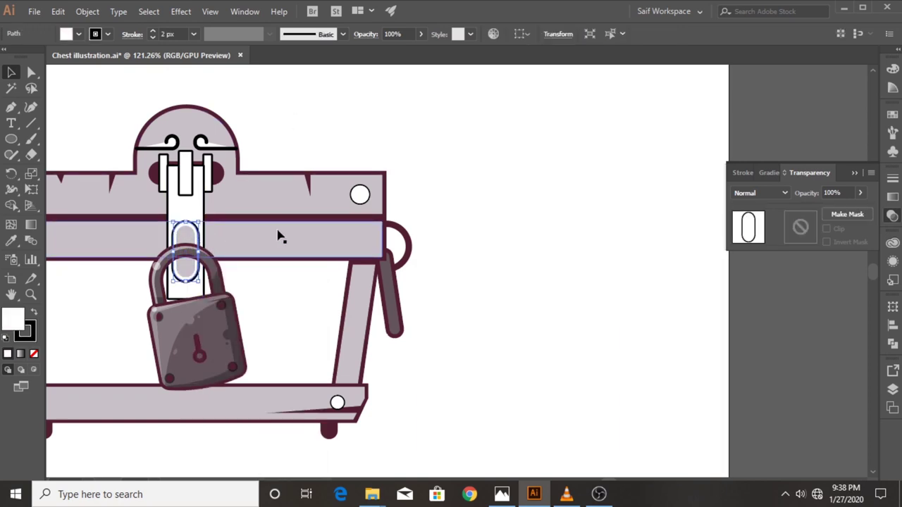
{"action": "key", "text": "i"}
{"action": "left_click", "coordinate": [266, 210]}
{"action": "left_click", "coordinate": [11, 72]}
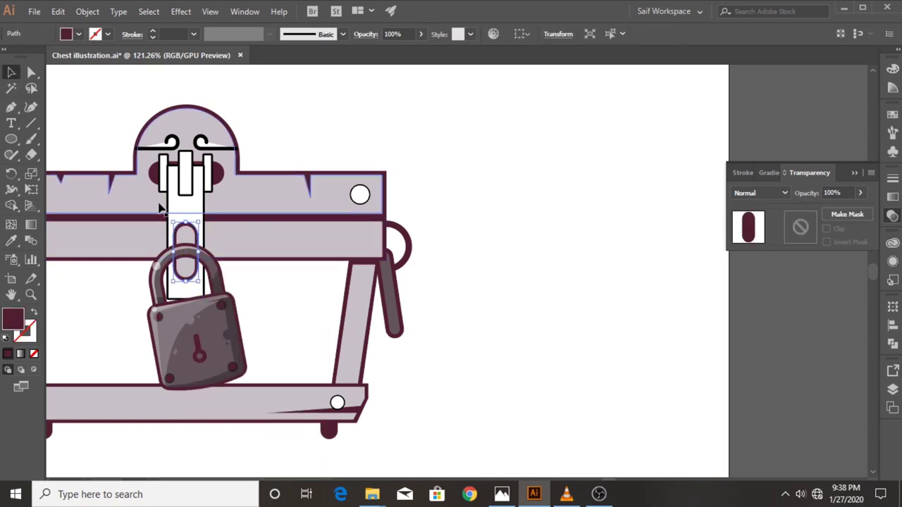
{"action": "key", "text": "ctrl+z"}
{"action": "key", "text": "ctrl+shift+a"}
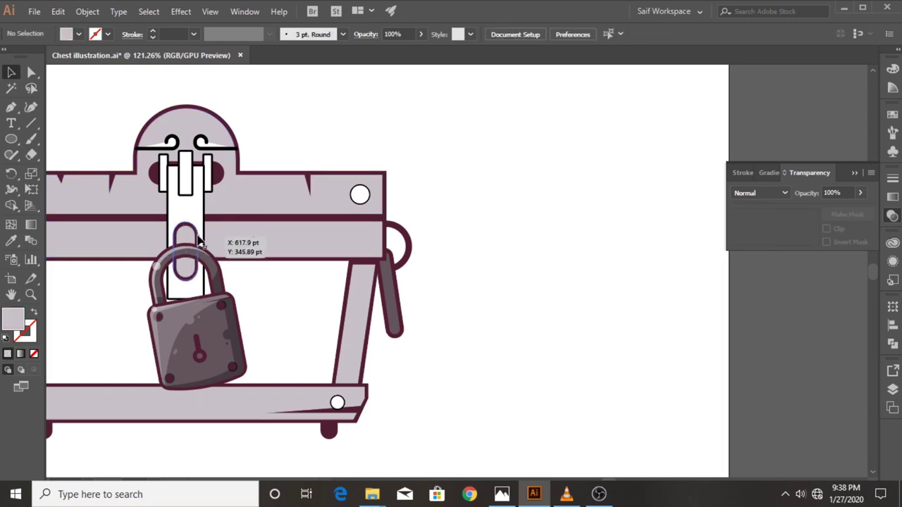
- Bring the loop in front of the padlock and zoom in closely on loop and shackle
{"action": "left_click", "coordinate": [198, 240]}
{"action": "right_click", "coordinate": [189, 222]}
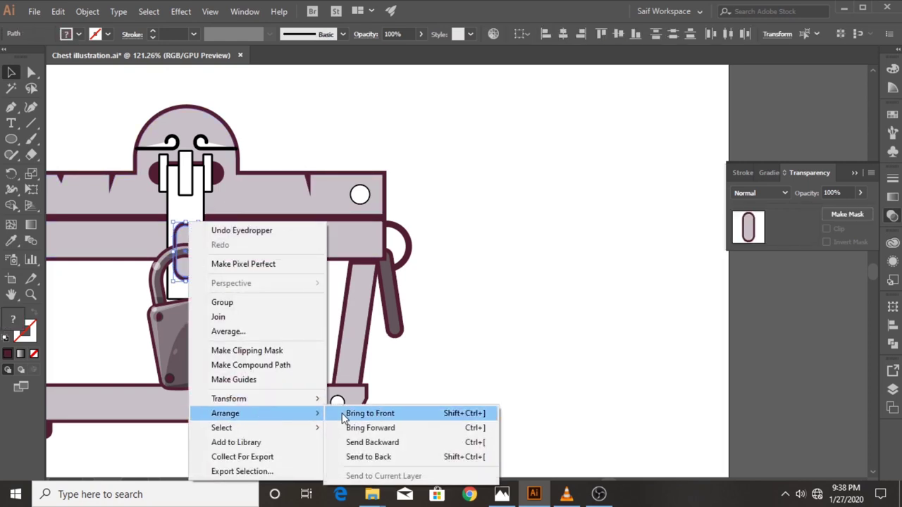
{"action": "left_click", "coordinate": [344, 418]}
{"action": "key", "text": "ctrl+shift+a"}
{"action": "left_click", "coordinate": [30, 295]}
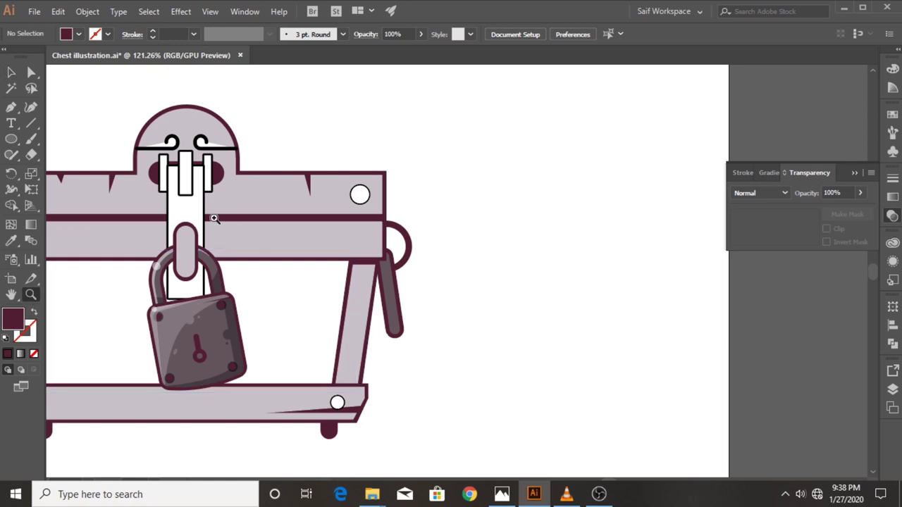
{"action": "left_click_drag", "start_coordinate": [181, 236], "coordinate": [395, 201]}
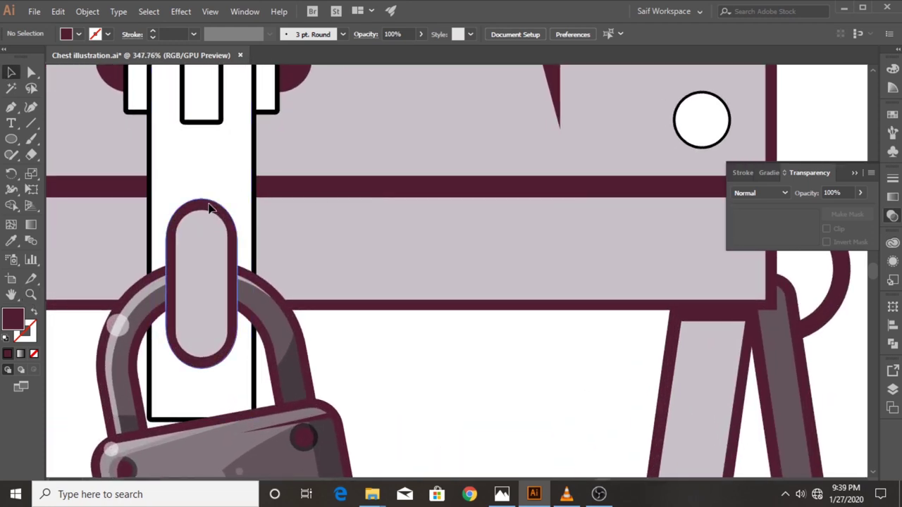
{"action": "left_click", "coordinate": [210, 206]}
{"action": "left_click", "coordinate": [87, 11]}
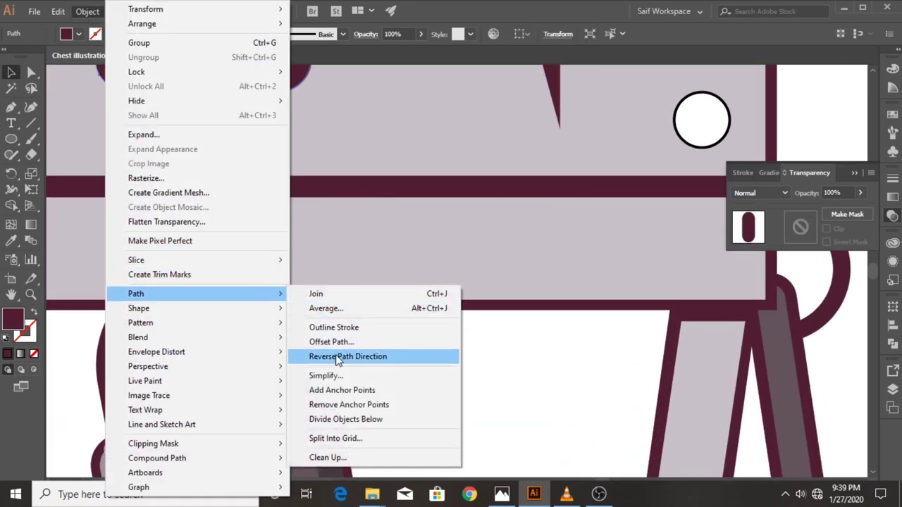
- Add a 3 pt offset outline around the loop with the shackle's 30% dark shading
{"action": "left_click", "coordinate": [331, 342]}
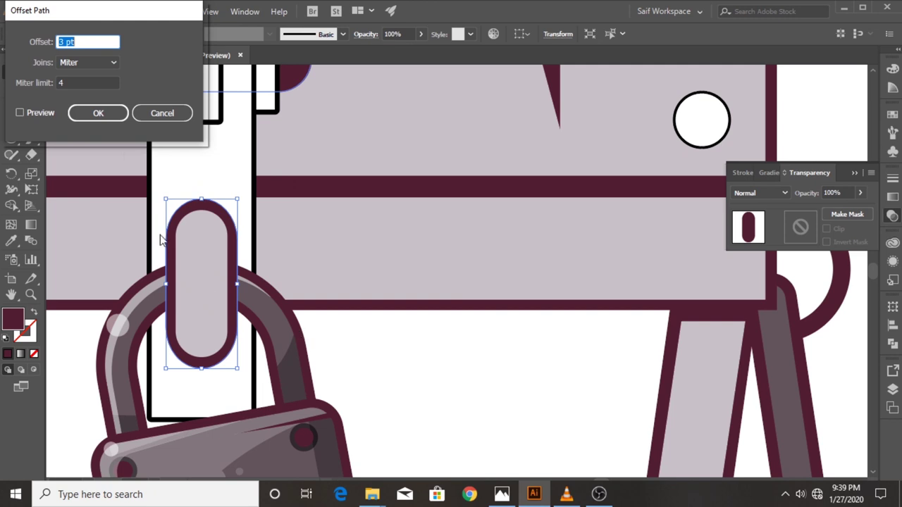
{"action": "left_click", "coordinate": [33, 114]}
{"action": "left_click", "coordinate": [74, 113]}
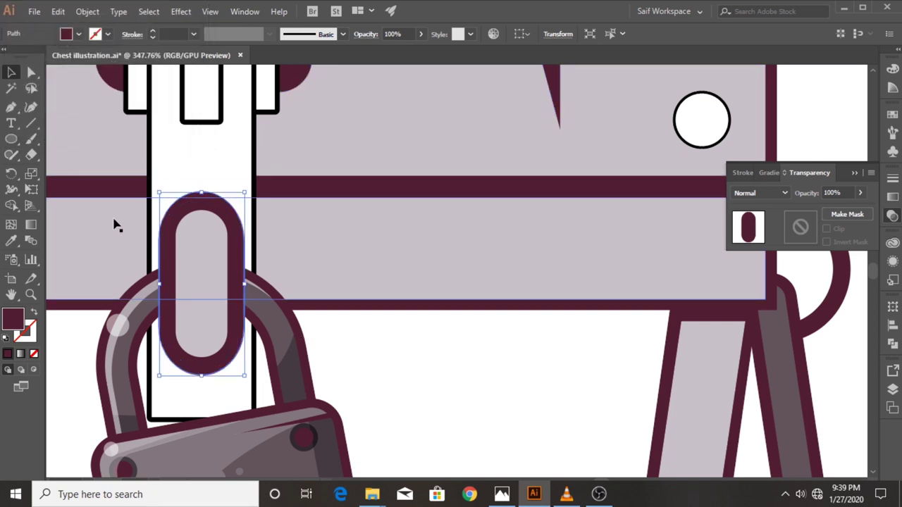
{"action": "left_click", "coordinate": [10, 240]}
{"action": "left_click", "coordinate": [284, 354]}
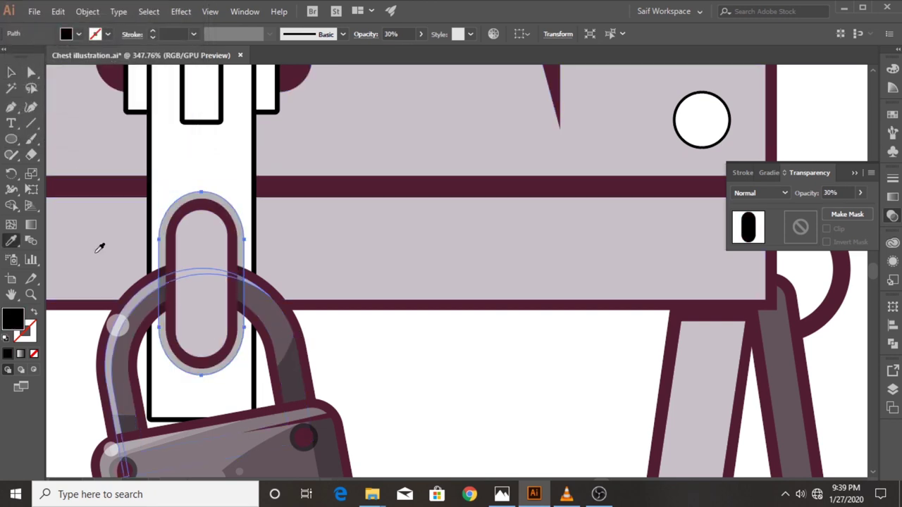
{"action": "left_click", "coordinate": [10, 72]}
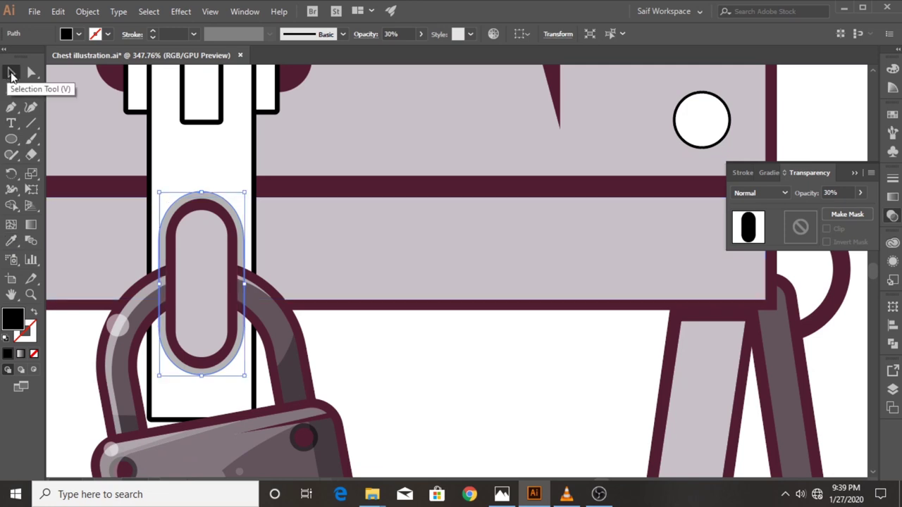
- Copy the chest band's light pink fill onto the white strap behind the padlock
{"action": "left_click_drag", "start_coordinate": [704, 343], "coordinate": [835, 281]}
{"action": "left_click", "coordinate": [853, 173]}
{"action": "left_click", "coordinate": [325, 307]}
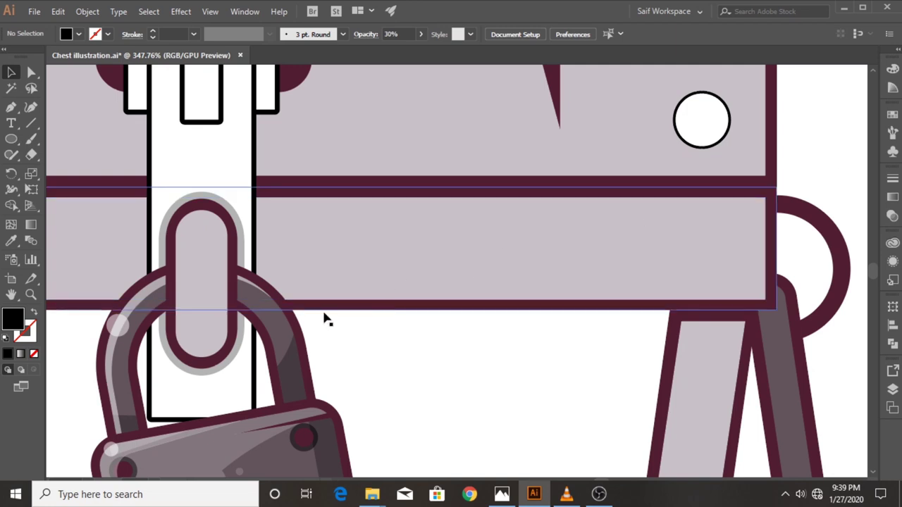
{"action": "left_click", "coordinate": [204, 398]}
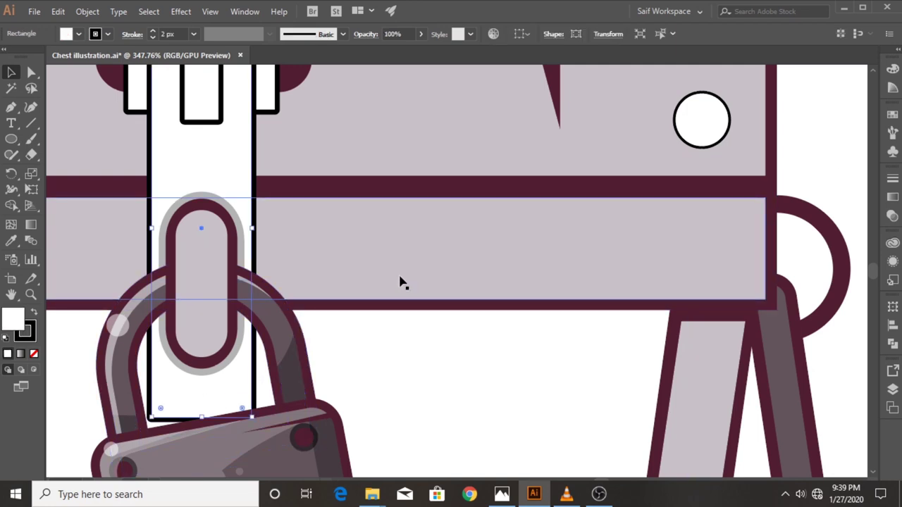
{"action": "key", "text": "i"}
{"action": "left_click", "coordinate": [305, 225]}
{"action": "scroll", "coordinate": [278, 223], "scroll_direction": "up", "scroll_amount": 1}
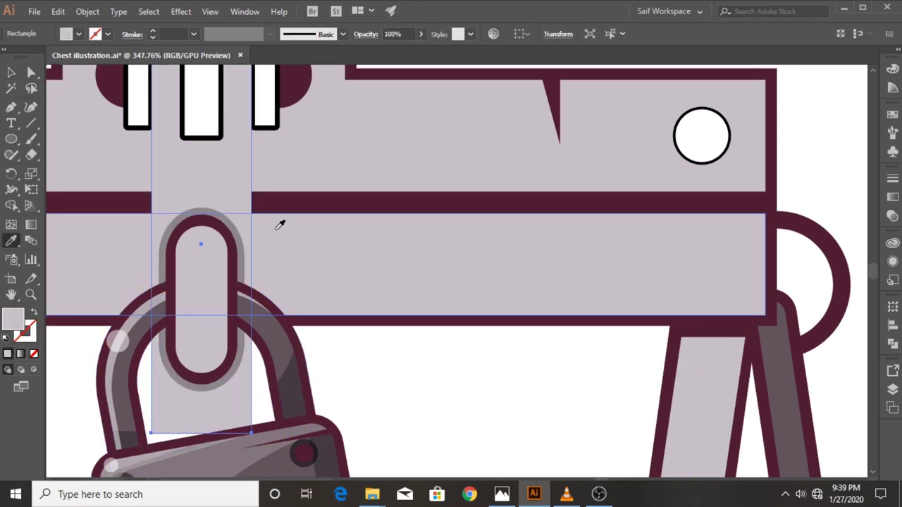
{"action": "scroll", "coordinate": [277, 224], "scroll_direction": "up", "scroll_amount": 2}
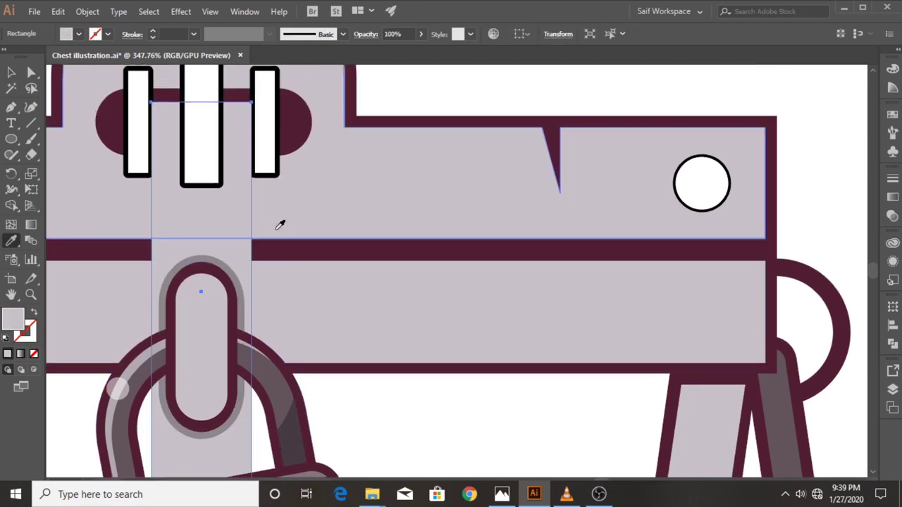
- Inset the hasp strap by a -5 pt offset path and fill the outer strap maroon
{"action": "left_click", "coordinate": [87, 12]}
{"action": "mouse_move", "coordinate": [136, 294]}
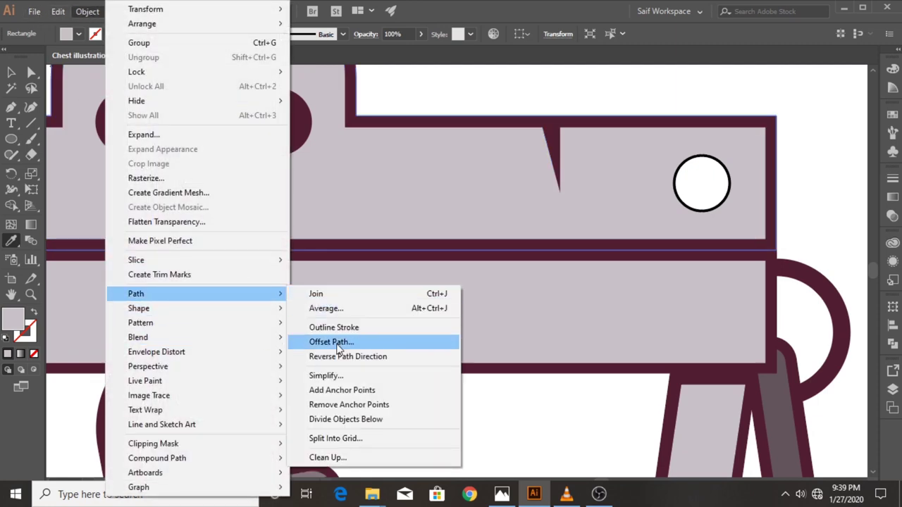
{"action": "left_click", "coordinate": [331, 342]}
{"action": "type", "text": "-5"}
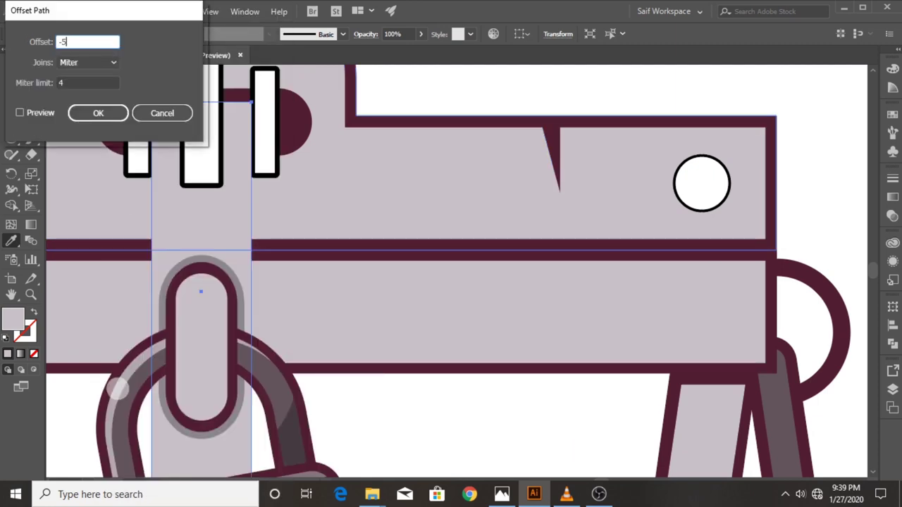
{"action": "left_click", "coordinate": [39, 114]}
{"action": "left_click", "coordinate": [102, 116]}
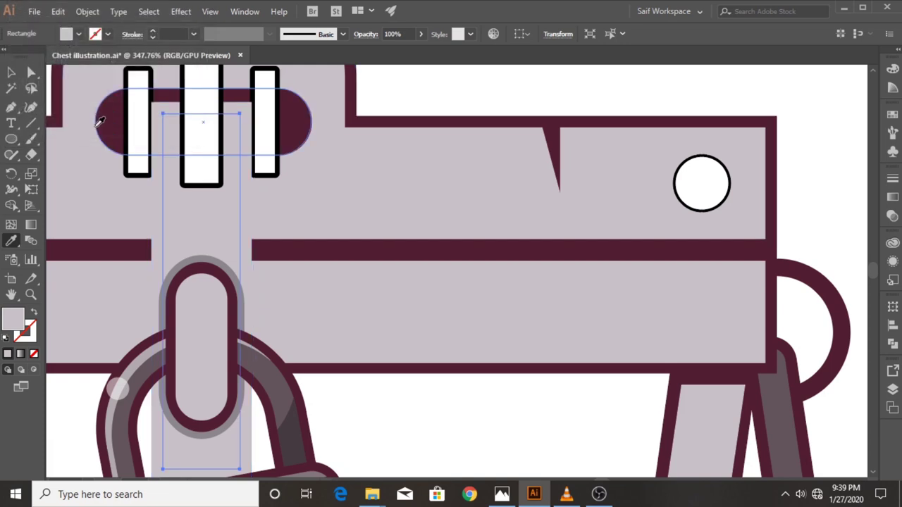
{"action": "left_click", "coordinate": [11, 72]}
{"action": "left_click", "coordinate": [152, 237]}
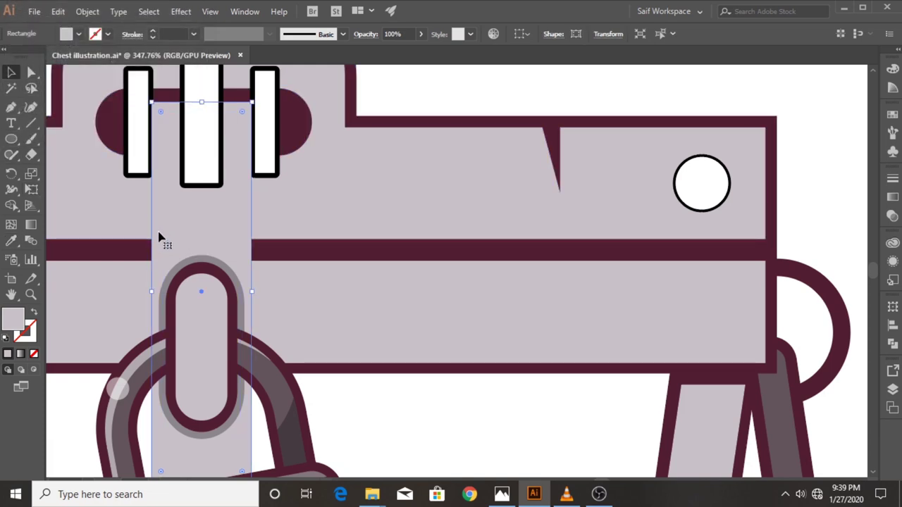
{"action": "key", "text": "i"}
{"action": "left_click", "coordinate": [386, 249]}
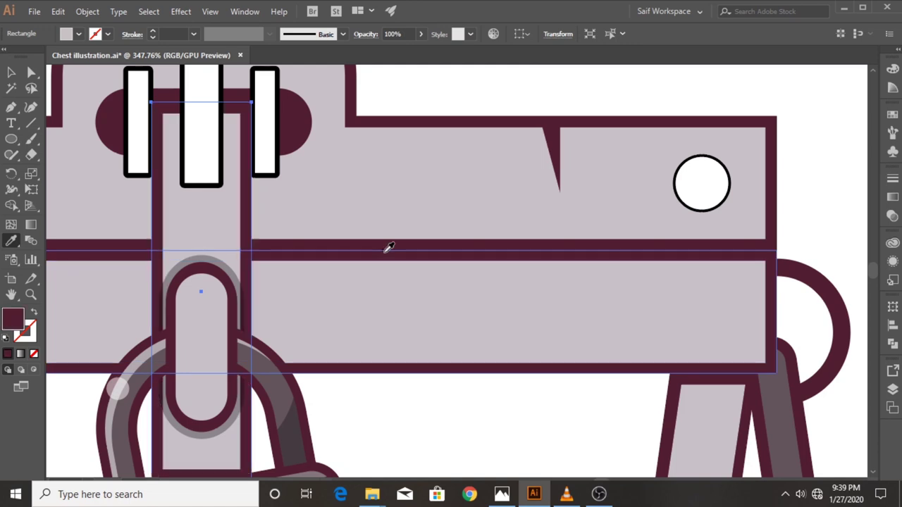
- Fill the three white hinge bars with the chest's light pink
{"action": "left_click", "coordinate": [10, 72]}
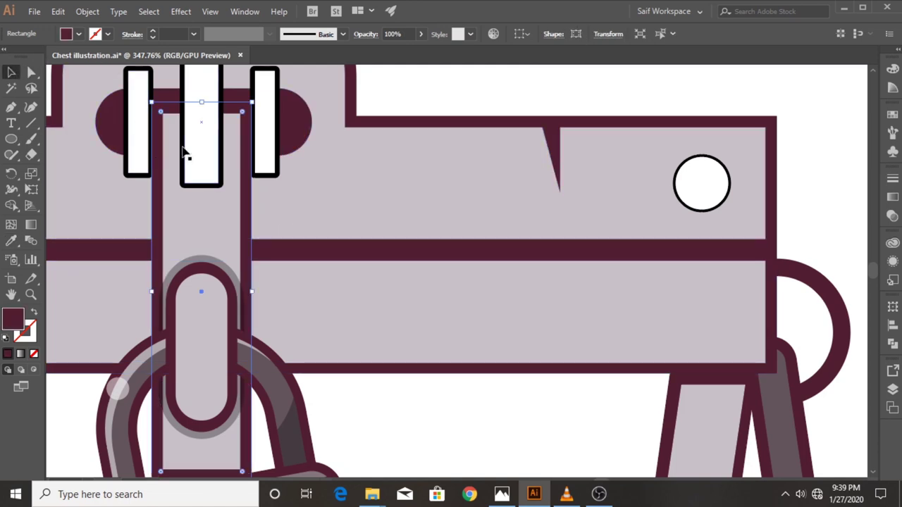
{"action": "left_click", "coordinate": [139, 115]}
{"action": "left_click", "coordinate": [201, 124], "text": "shift"}
{"action": "left_click", "coordinate": [266, 139], "text": "shift"}
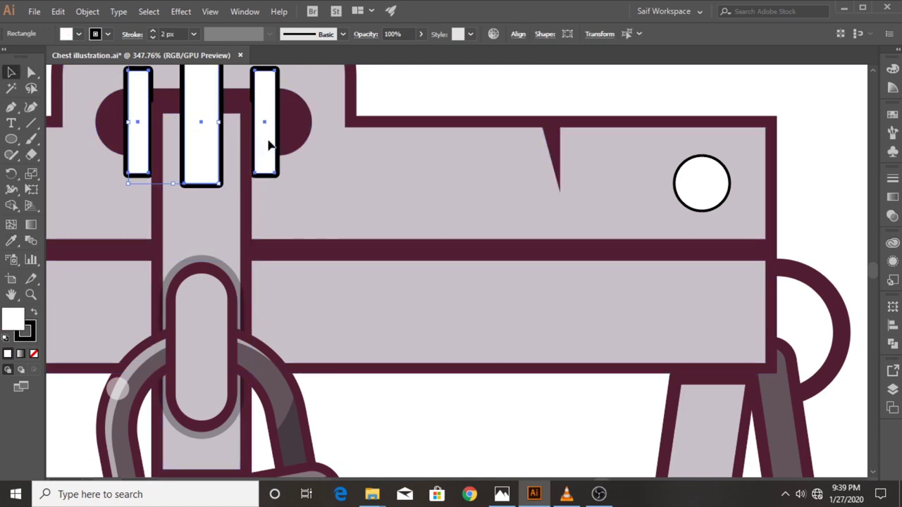
{"action": "key", "text": "i"}
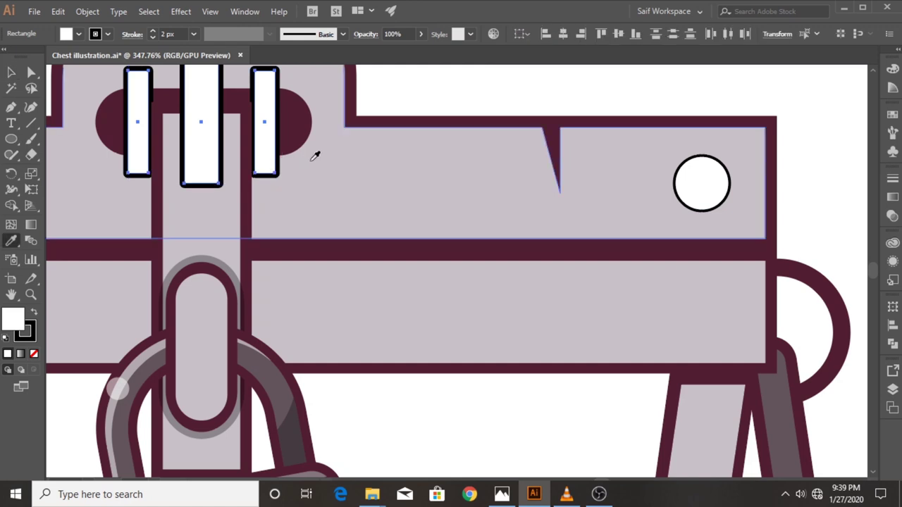
{"action": "left_click", "coordinate": [165, 129]}
{"action": "scroll", "coordinate": [106, 132], "scroll_direction": "up", "scroll_amount": 2}
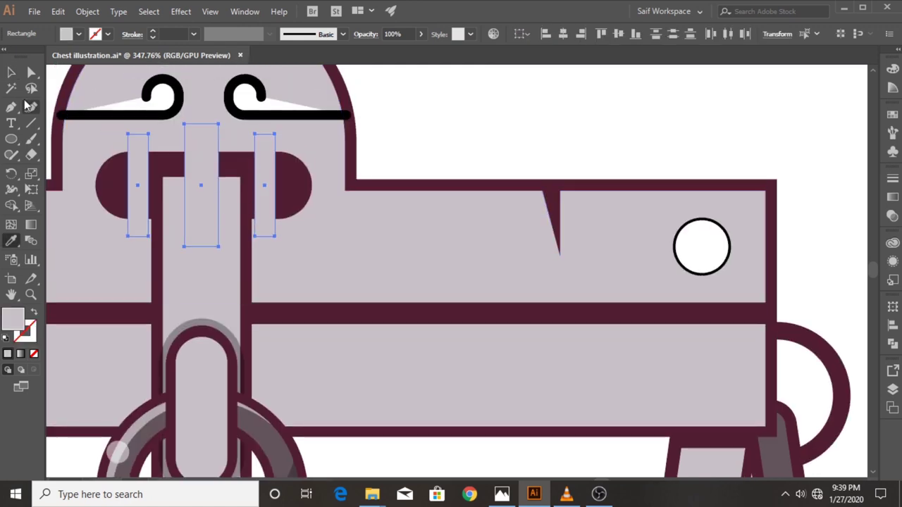
- Add a 3 pt outward offset path to the hinge bars and fill it maroon
{"action": "left_click", "coordinate": [11, 73]}
{"action": "left_click", "coordinate": [87, 11]}
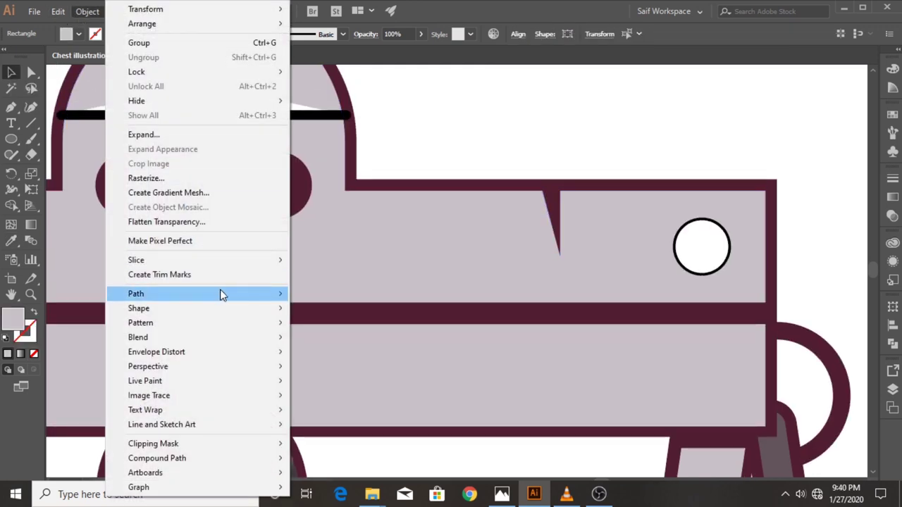
{"action": "left_click", "coordinate": [331, 341]}
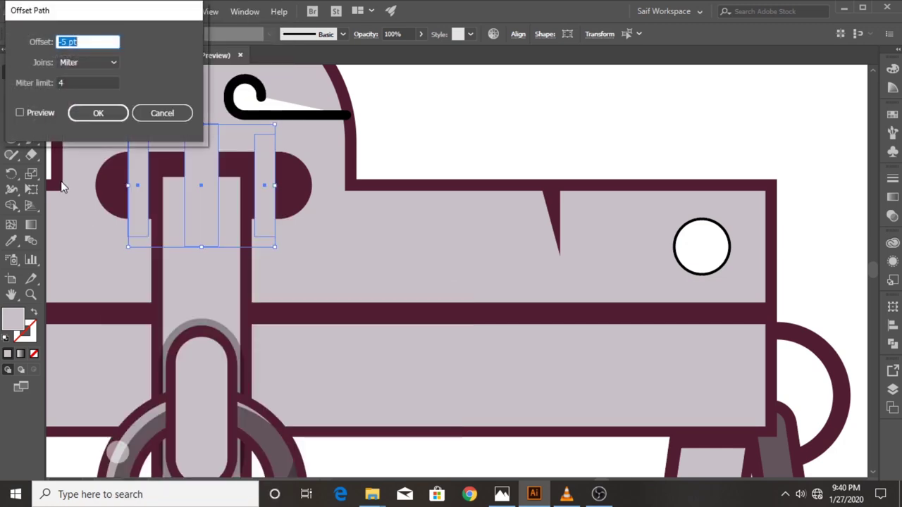
{"action": "left_click", "coordinate": [20, 113]}
{"action": "left_click", "coordinate": [81, 43]}
{"action": "type", "text": "5"}
{"action": "left_click", "coordinate": [39, 115]}
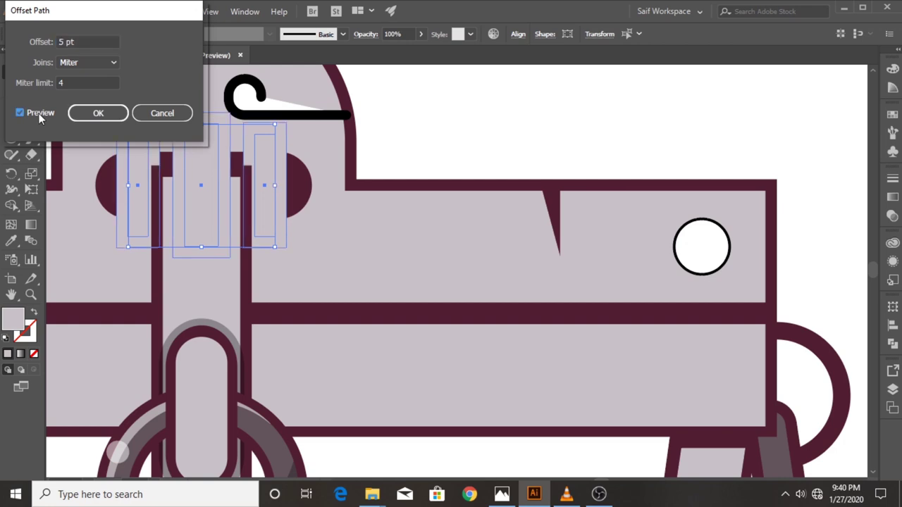
{"action": "left_click", "coordinate": [51, 41]}
{"action": "type", "text": "3"}
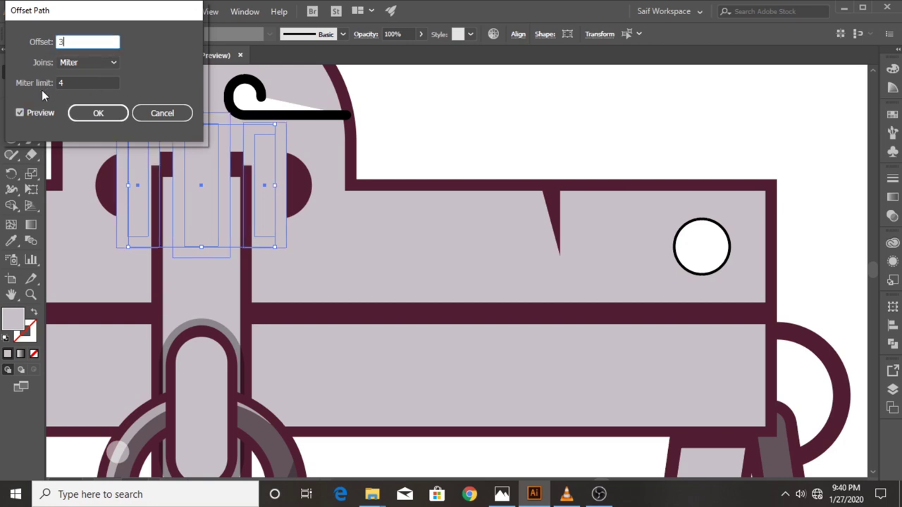
{"action": "key", "text": "Tab"}
{"action": "left_click", "coordinate": [104, 113]}
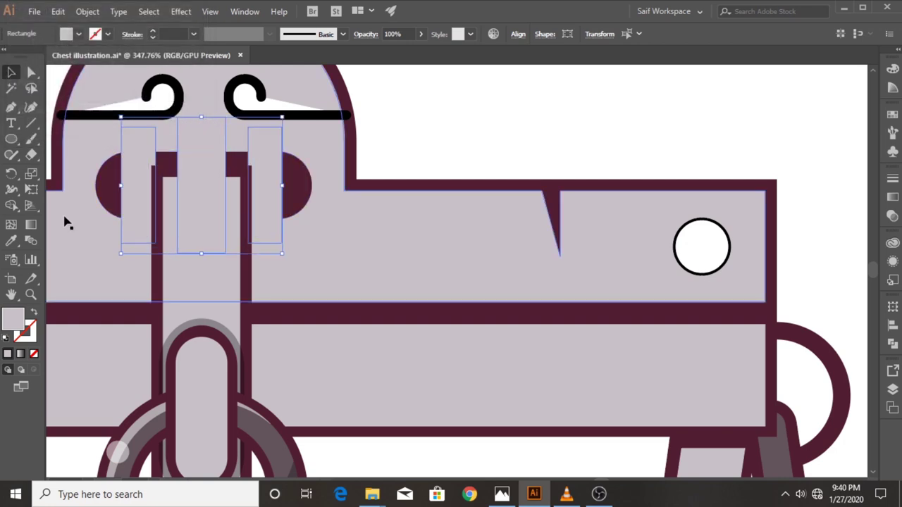
{"action": "left_click", "coordinate": [10, 240]}
{"action": "left_click", "coordinate": [332, 307]}
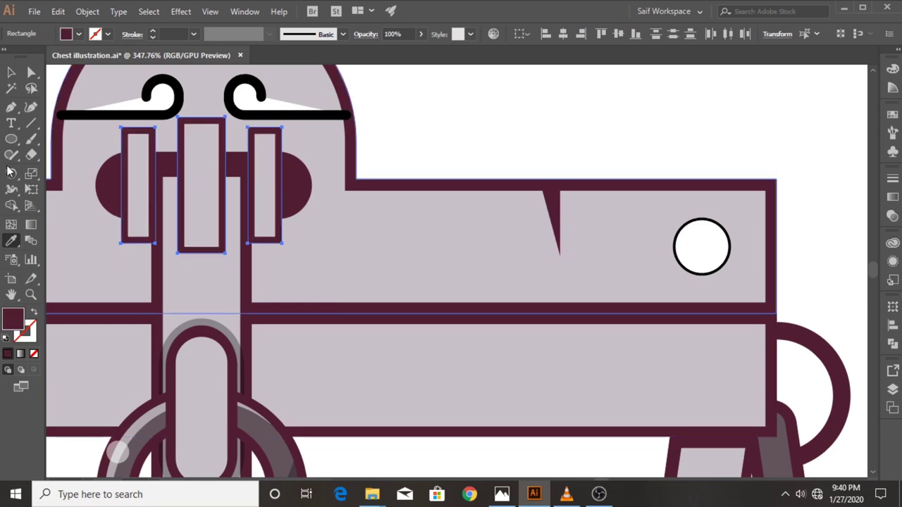
- Round the three hinge bars' corners to 4.73 pt with the live corner widget
{"action": "left_click", "coordinate": [11, 73]}
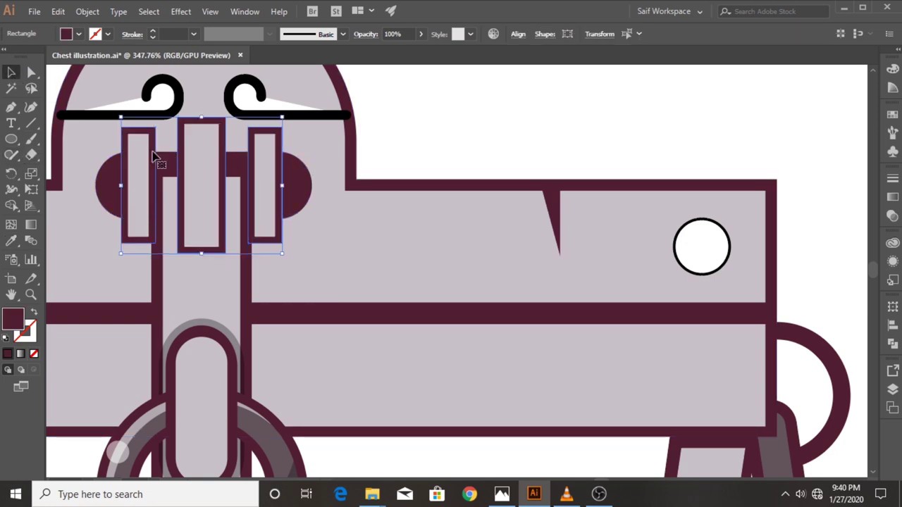
{"action": "left_click", "coordinate": [31, 72]}
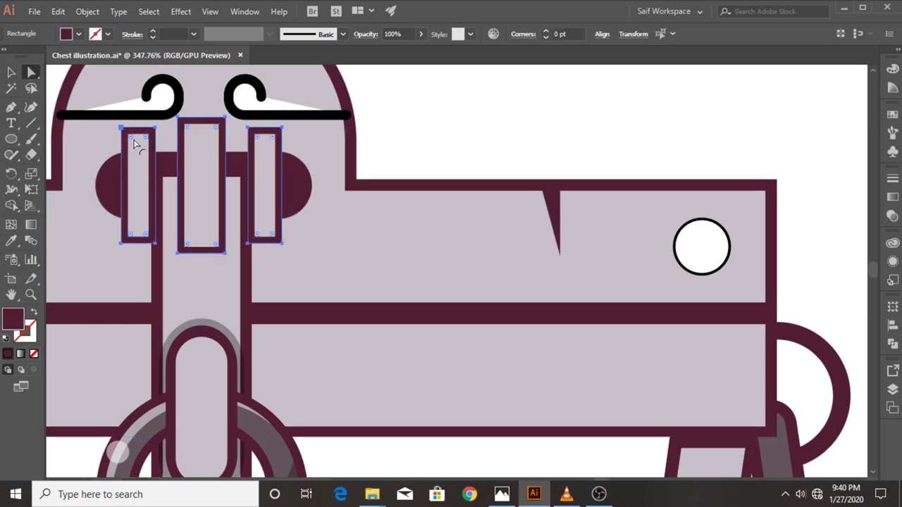
{"action": "left_click_drag", "start_coordinate": [131, 137], "coordinate": [140, 150]}
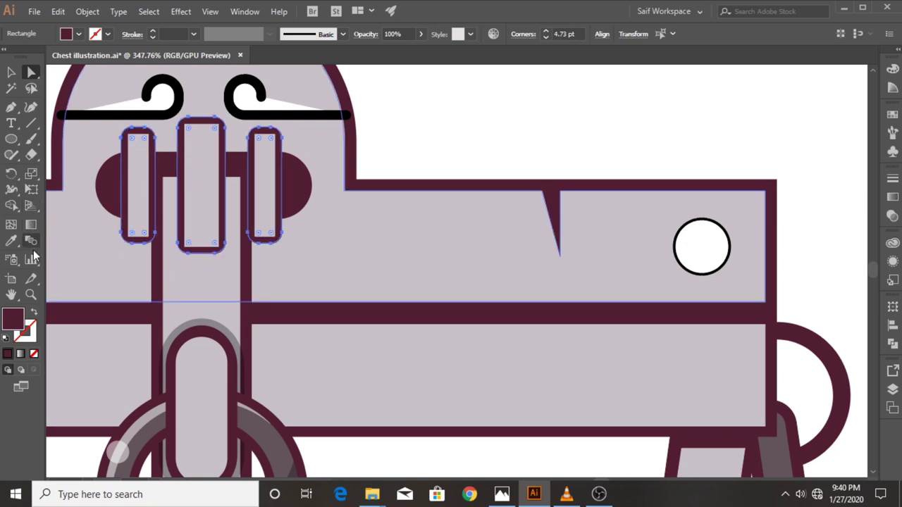
{"action": "left_click", "coordinate": [31, 294]}
- Set the fill of both lid curl lines to None
{"action": "left_click", "coordinate": [232, 177], "text": "alt"}
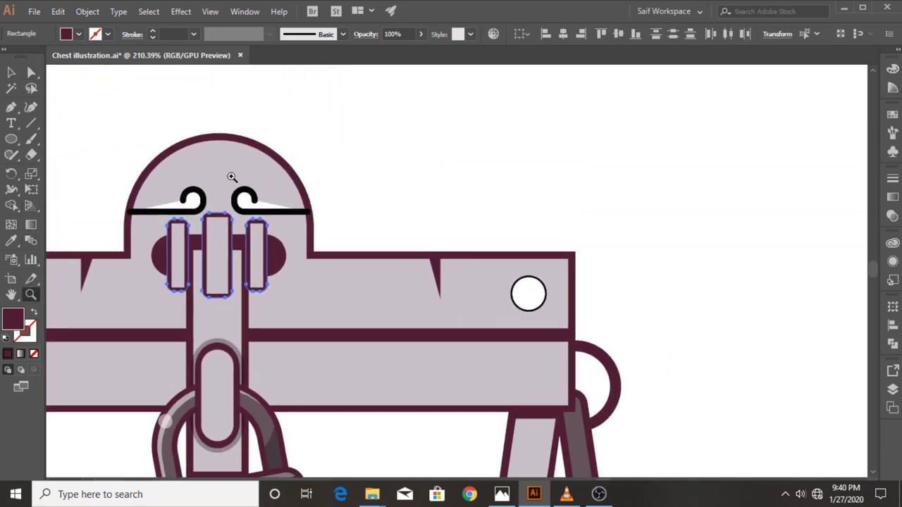
{"action": "key", "text": "v"}
{"action": "left_click", "coordinate": [188, 203]}
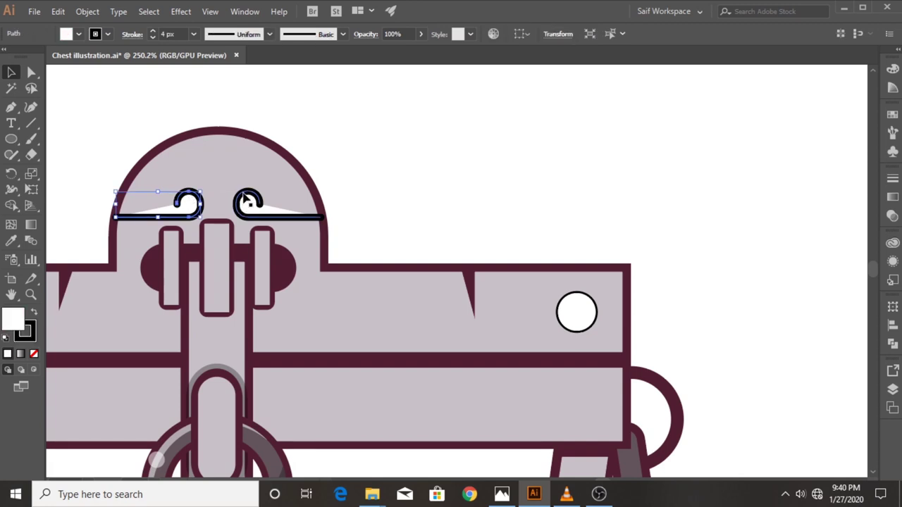
{"action": "left_click", "coordinate": [247, 201], "text": "shift"}
{"action": "left_click", "coordinate": [79, 34]}
{"action": "left_click", "coordinate": [7, 59]}
{"action": "left_click", "coordinate": [252, 99]}
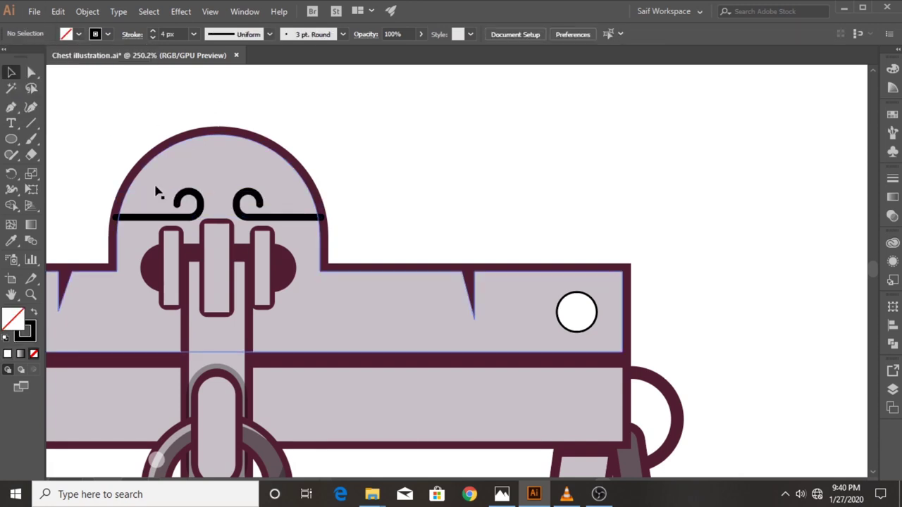
- Fill both white rivet circles on the top bar with maroon
{"action": "left_click", "coordinate": [31, 294]}
{"action": "left_click_drag", "start_coordinate": [275, 286], "coordinate": [331, 218]}
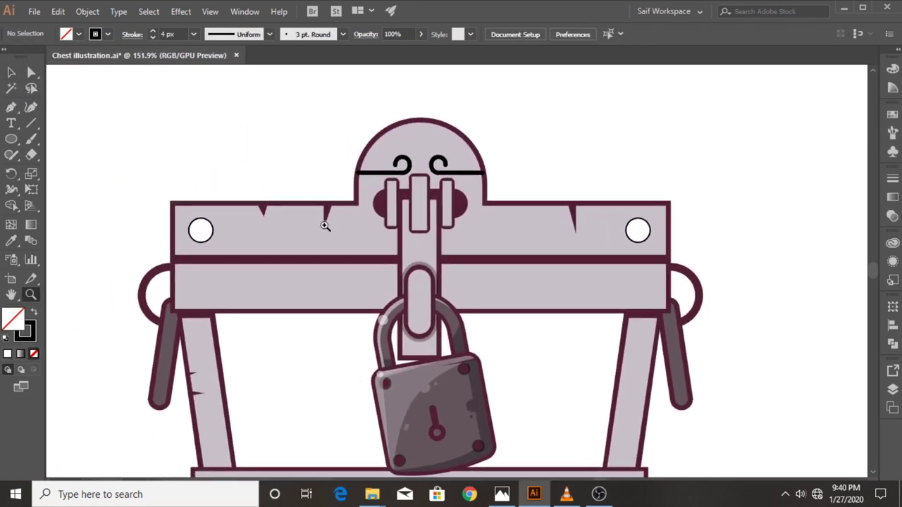
{"action": "left_click", "coordinate": [12, 72]}
{"action": "left_click", "coordinate": [168, 231]}
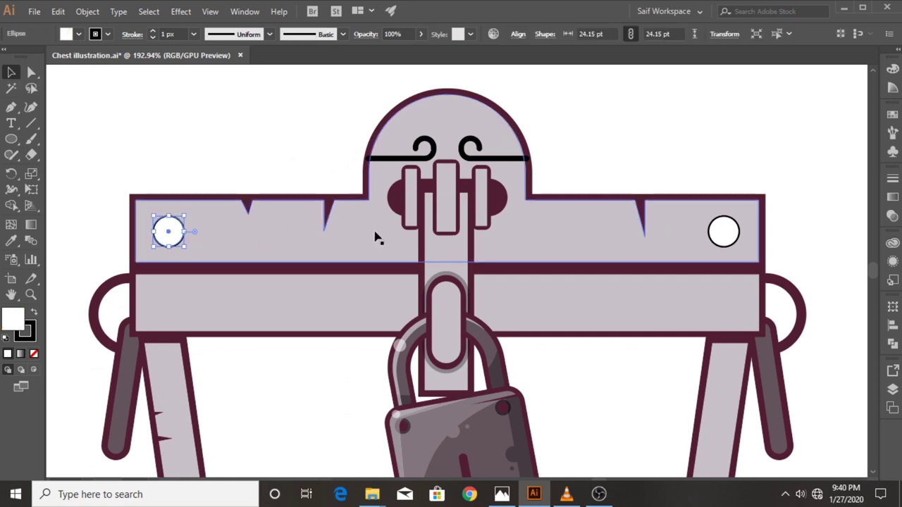
{"action": "left_click", "coordinate": [720, 240], "text": "shift"}
{"action": "left_click", "coordinate": [11, 241]}
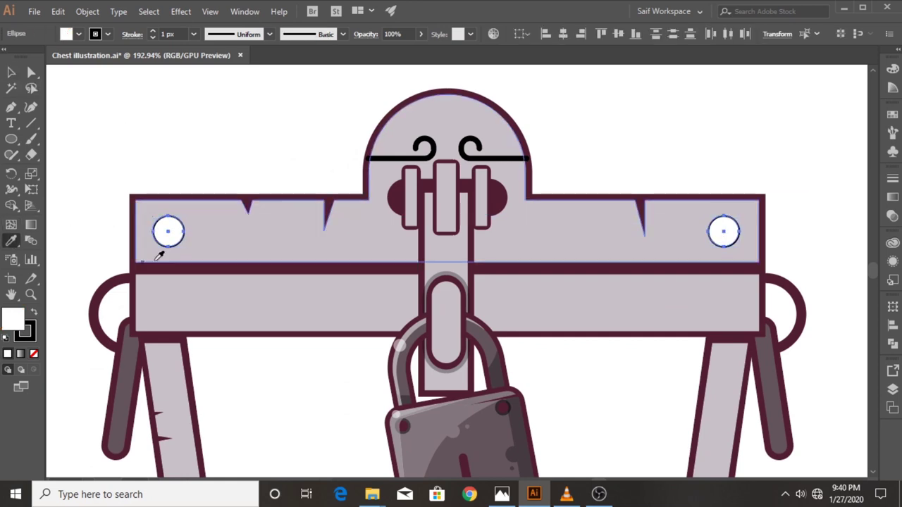
{"action": "left_click", "coordinate": [238, 242]}
{"action": "left_click", "coordinate": [189, 267]}
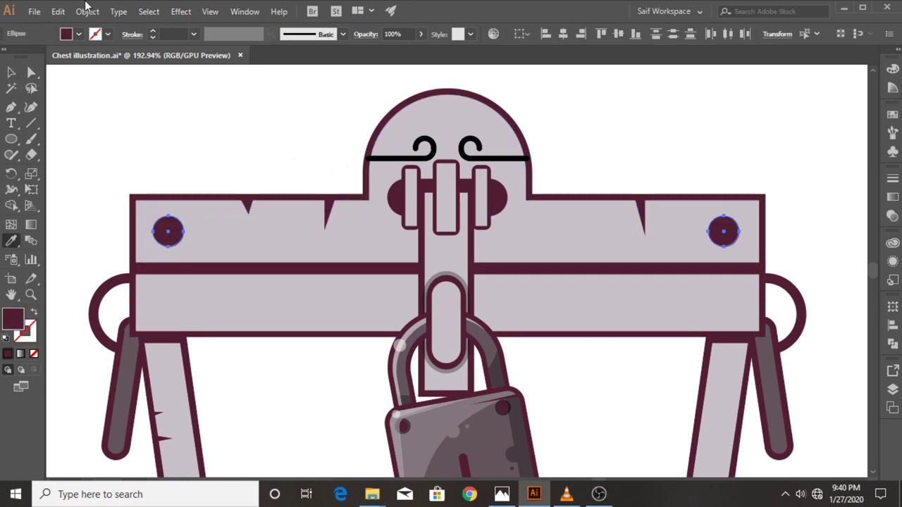
- Inset the rivets with a -3 pt offset path and fill the inner circles light pink
{"action": "left_click", "coordinate": [88, 11]}
{"action": "left_click", "coordinate": [334, 338]}
{"action": "type", "text": "-3"}
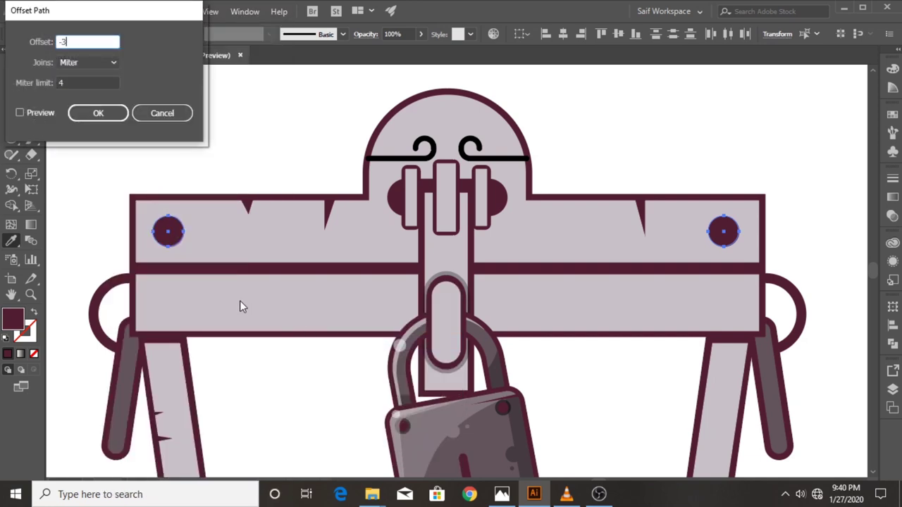
{"action": "left_click", "coordinate": [31, 115]}
{"action": "left_click", "coordinate": [93, 117]}
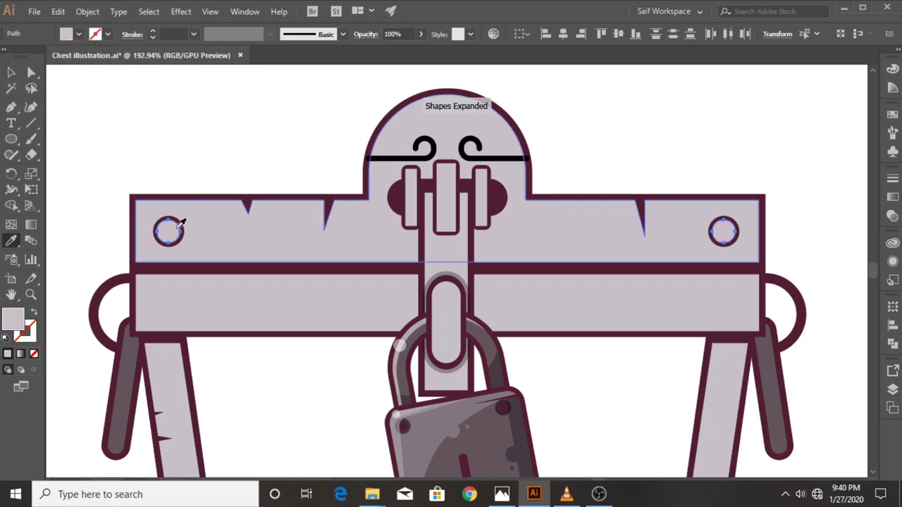
{"action": "left_click", "coordinate": [10, 73]}
{"action": "key", "text": "ctrl+shift+a"}
{"action": "left_click", "coordinate": [31, 295]}
{"action": "left_click_drag", "start_coordinate": [294, 192], "coordinate": [230, 194]}
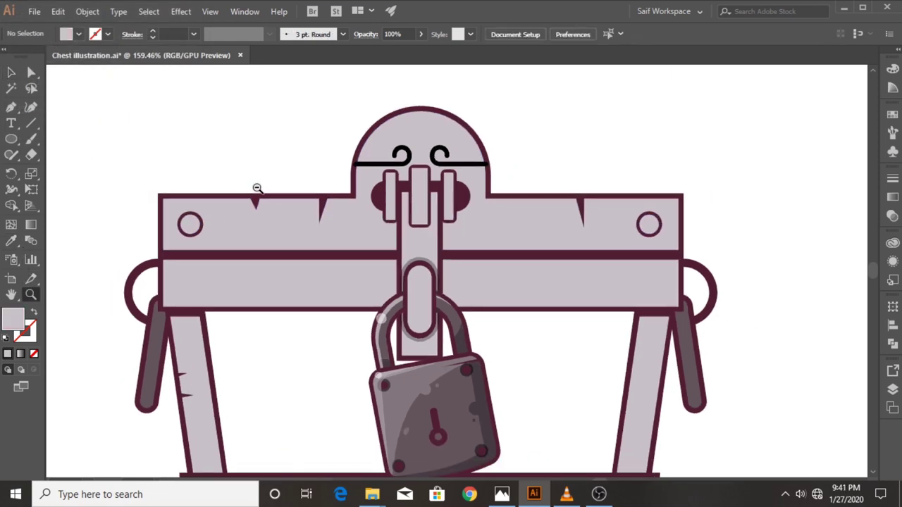
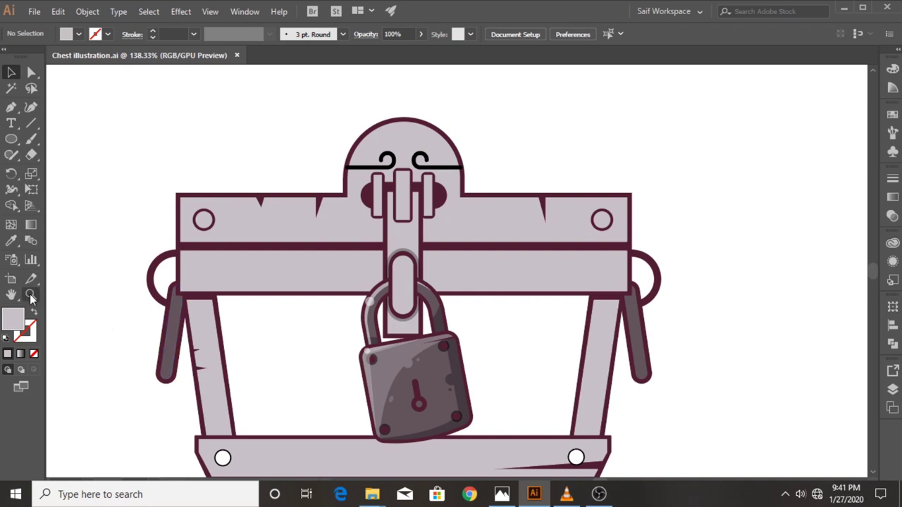
- Fill the chest's white inner front panel with the brown wood swatch colour, strokeless
{"action": "left_click", "coordinate": [347, 291], "text": "alt"}
{"action": "left_click", "coordinate": [343, 272], "text": "alt"}
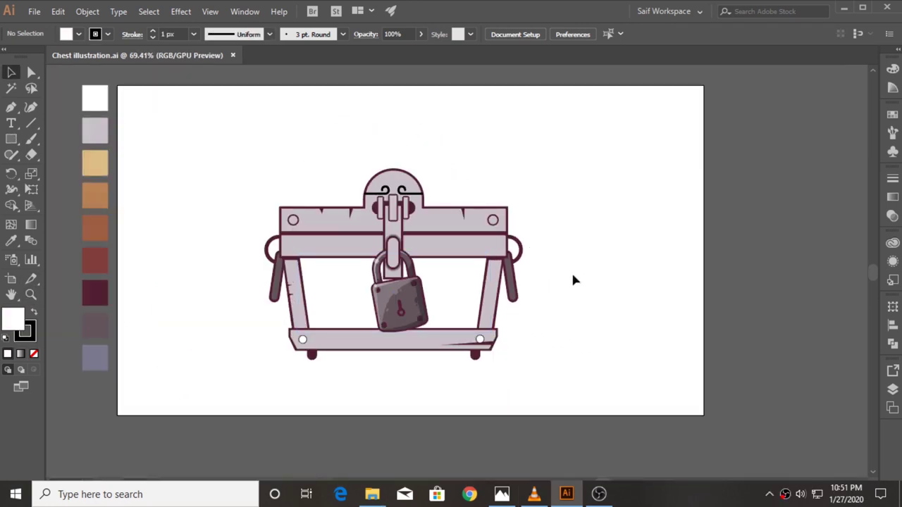
{"action": "left_click", "coordinate": [30, 295]}
{"action": "left_click", "coordinate": [295, 296]}
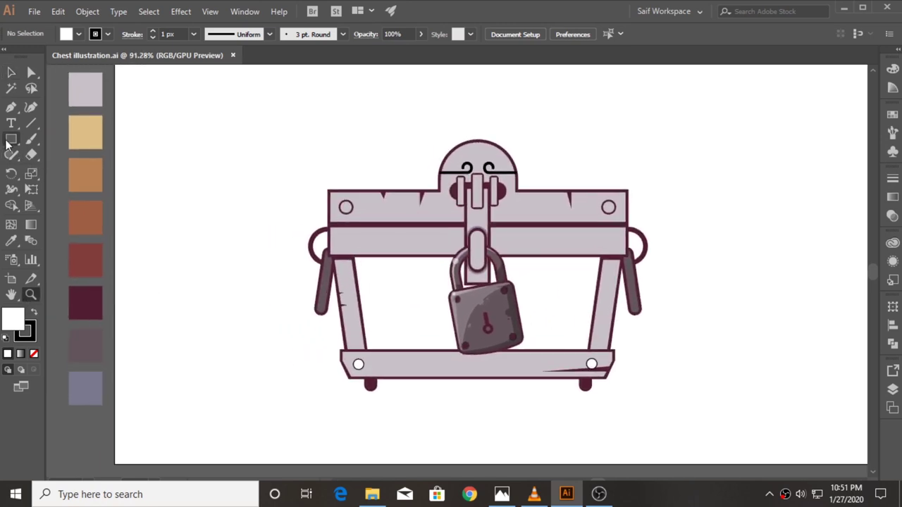
{"action": "left_click", "coordinate": [12, 74]}
{"action": "left_click", "coordinate": [420, 310]}
{"action": "left_click", "coordinate": [11, 240]}
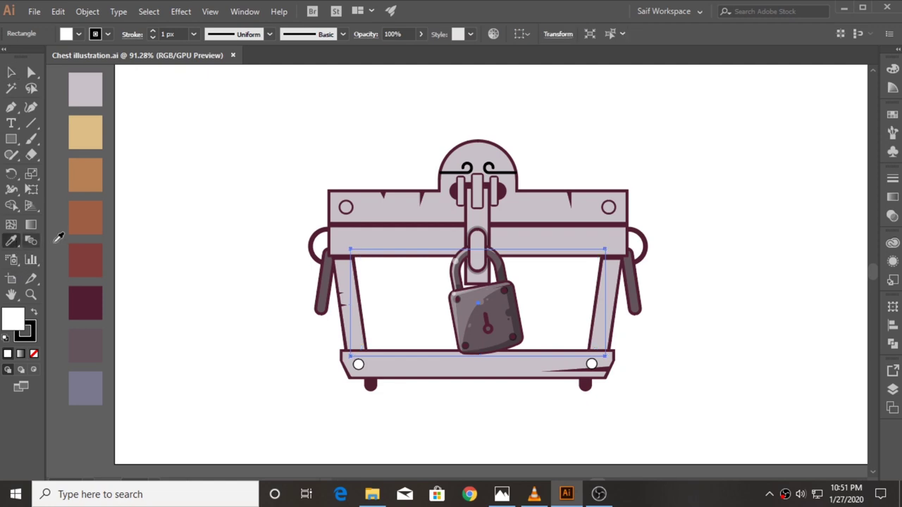
{"action": "left_click", "coordinate": [90, 218]}
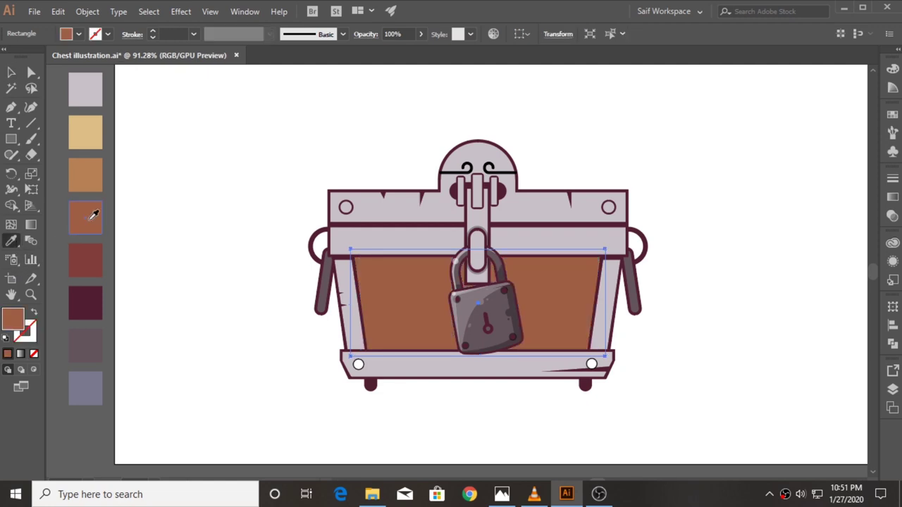
{"action": "left_click", "coordinate": [9, 73]}
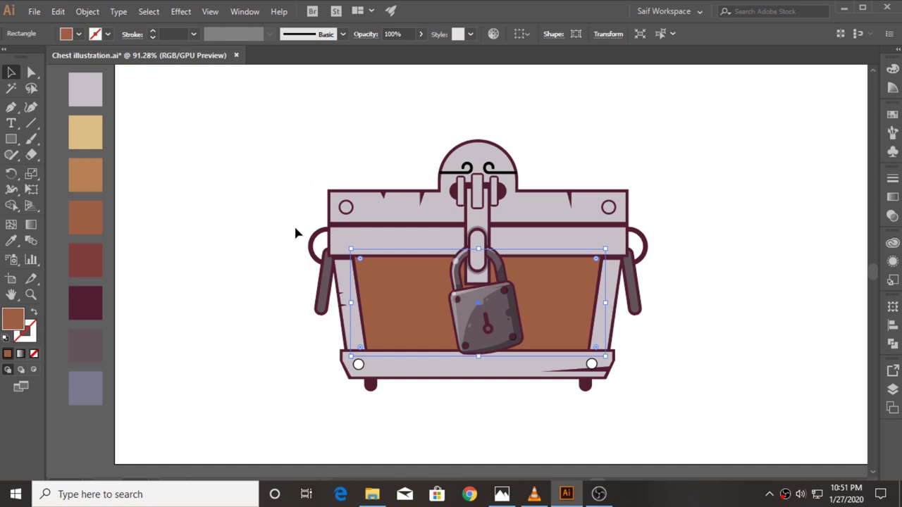
{"action": "left_click", "coordinate": [30, 294]}
{"action": "left_click_drag", "start_coordinate": [324, 236], "coordinate": [536, 338]}
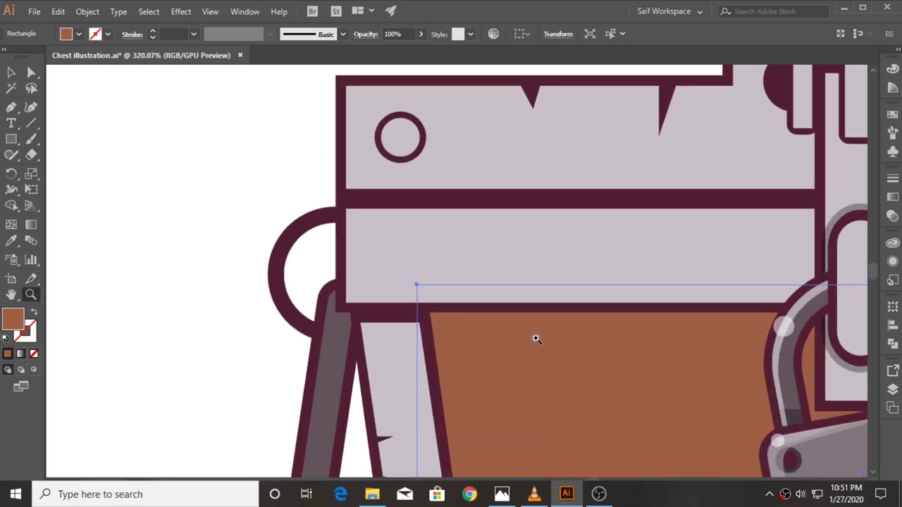
- Draw a thin triangular grain sliver beside the left leg and colour it dark maroon
{"action": "left_click_drag", "start_coordinate": [519, 372], "coordinate": [406, 298]}
{"action": "key", "text": "p"}
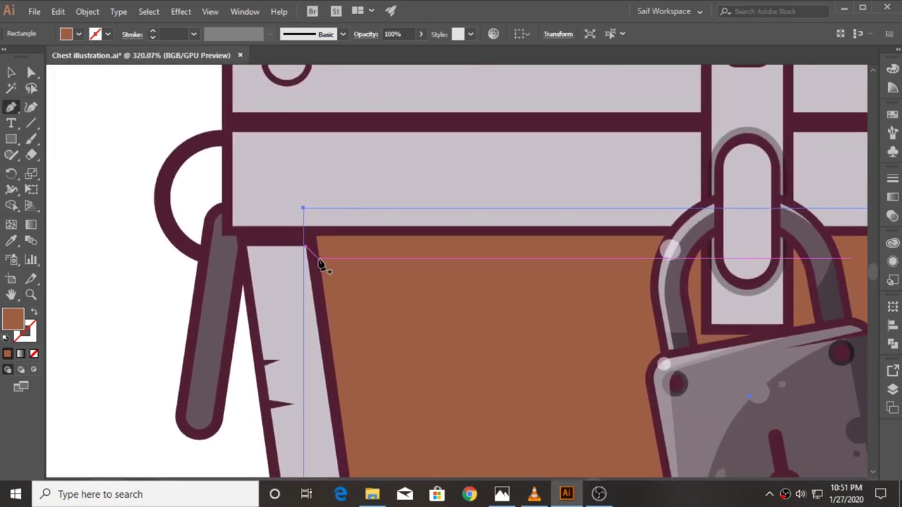
{"action": "left_click", "coordinate": [319, 275]}
{"action": "left_click", "coordinate": [527, 271]}
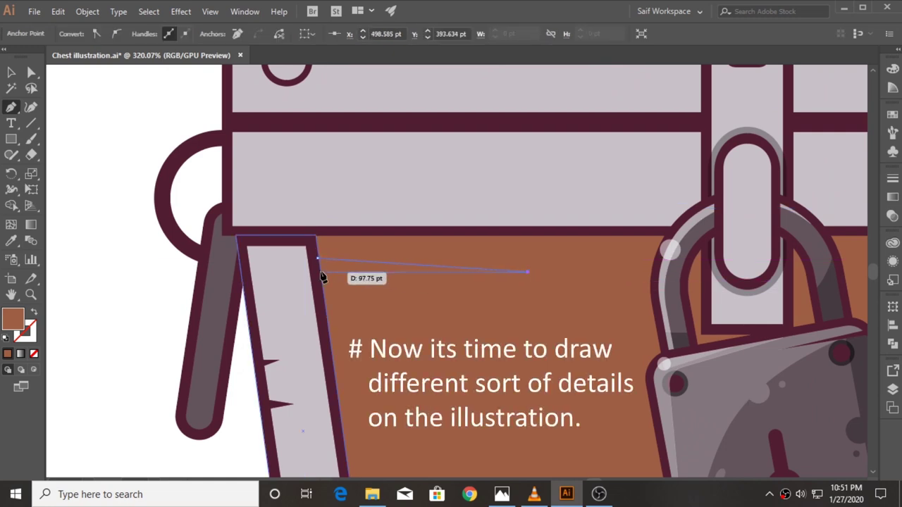
{"action": "left_click", "coordinate": [317, 258]}
{"action": "left_click", "coordinate": [318, 275]}
{"action": "key", "text": "i"}
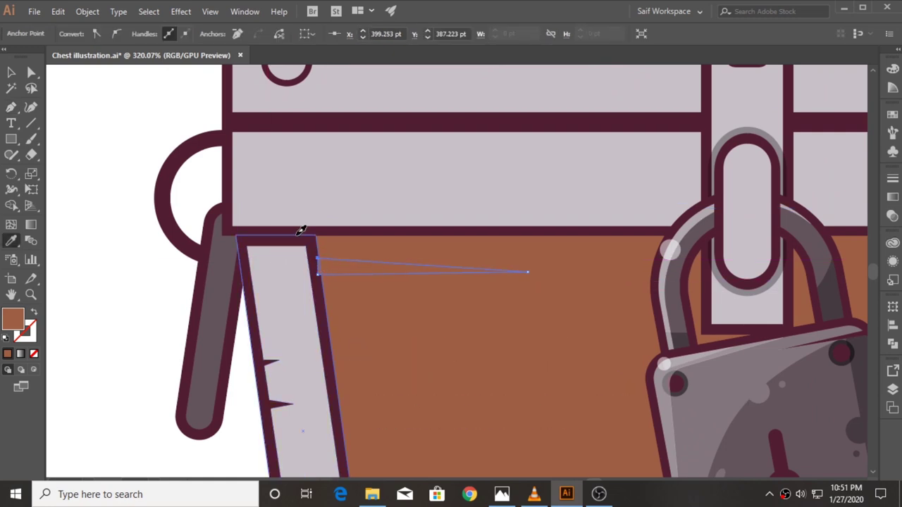
{"action": "left_click", "coordinate": [302, 232]}
- Draw a matching thin triangular grain sliver beside the right leg
{"action": "left_click_drag", "start_coordinate": [691, 271], "coordinate": [89, 271]}
{"action": "key", "text": "p"}
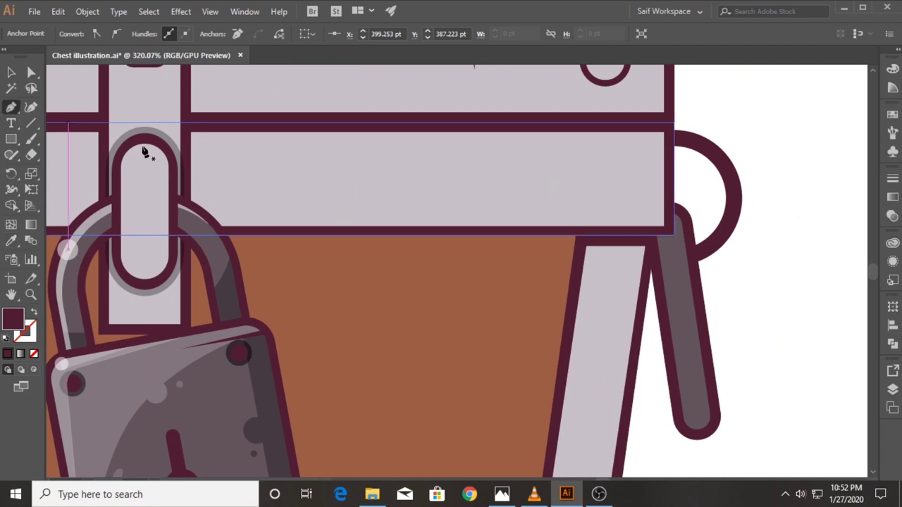
{"action": "left_click", "coordinate": [572, 307]}
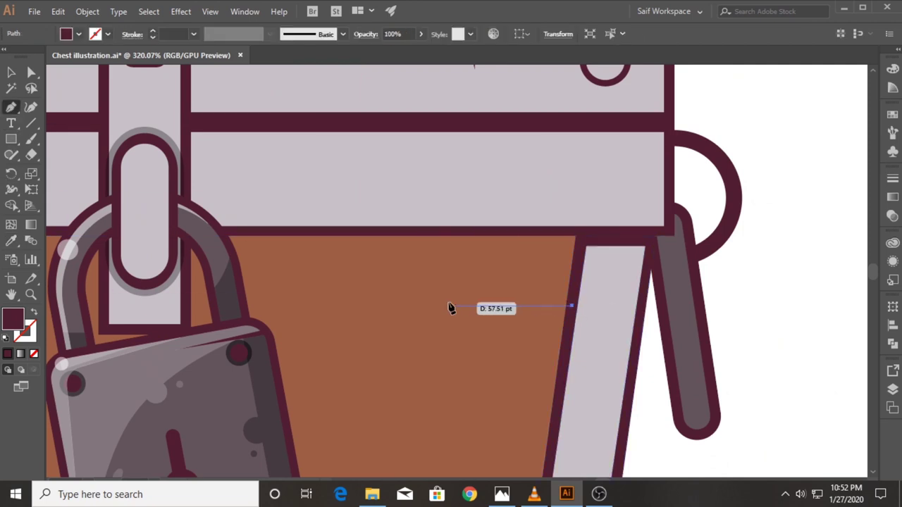
{"action": "left_click", "coordinate": [410, 308]}
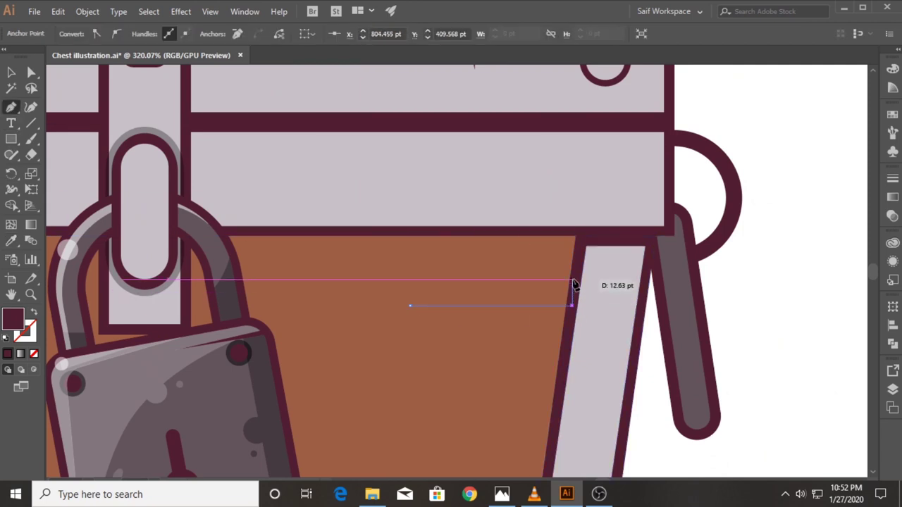
{"action": "left_click", "coordinate": [575, 295]}
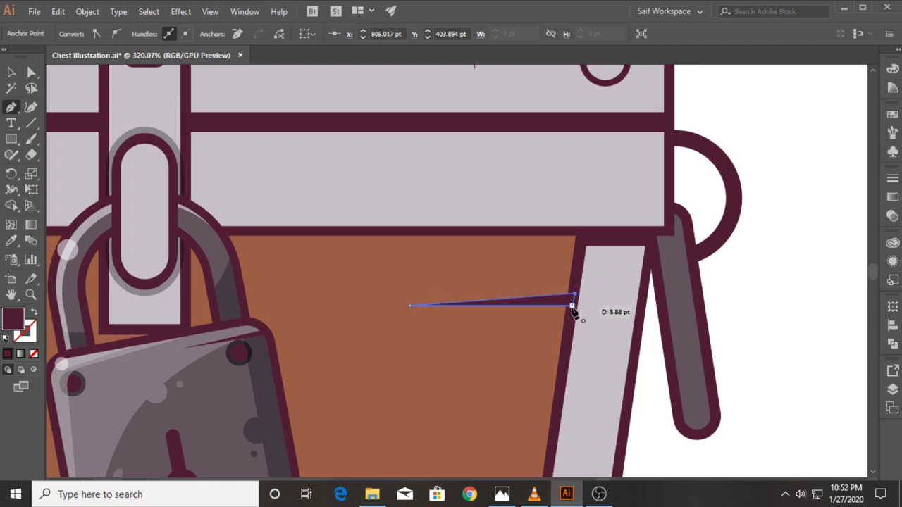
- Draw a triangular spiral crack shape on the brown panel with the Pen tool
{"action": "scroll", "coordinate": [332, 402], "scroll_direction": "down", "scroll_amount": 1}
{"action": "scroll", "coordinate": [380, 353], "scroll_direction": "down", "scroll_amount": 4}
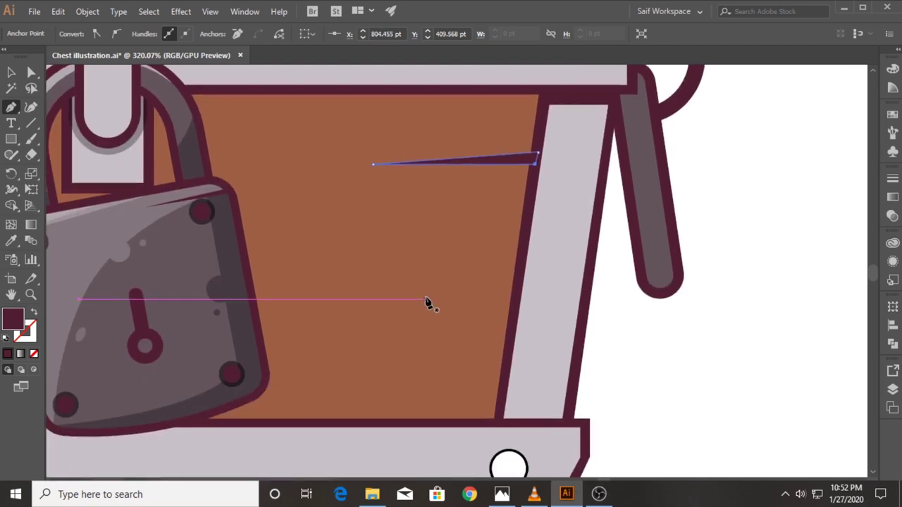
{"action": "left_click_drag", "start_coordinate": [304, 210], "coordinate": [391, 258]}
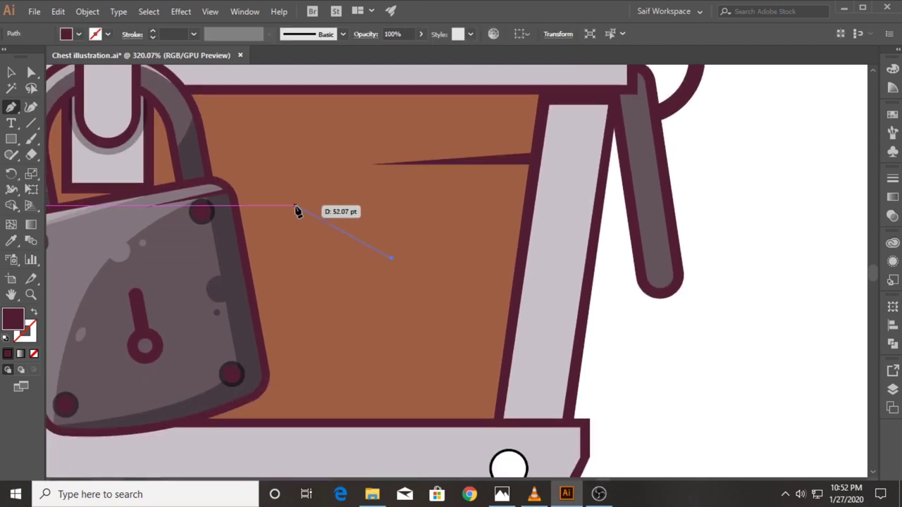
{"action": "left_click", "coordinate": [445, 193]}
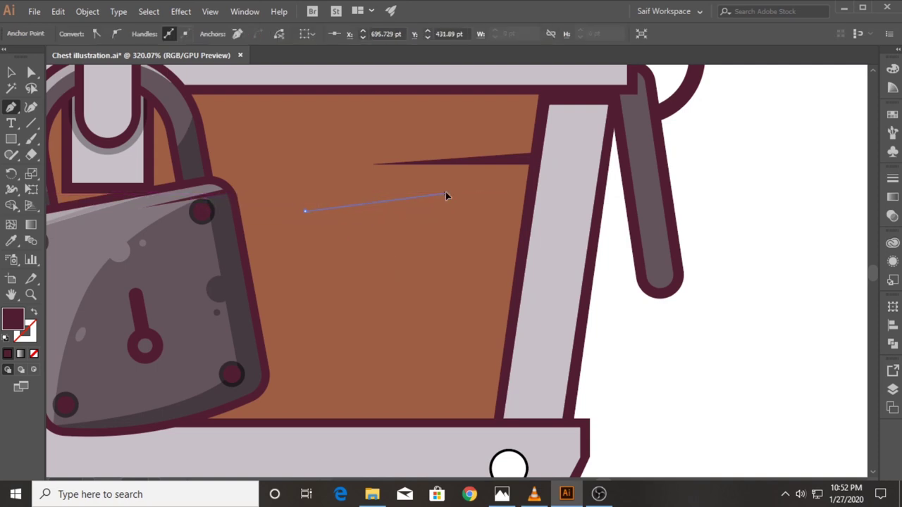
{"action": "left_click", "coordinate": [391, 256]}
{"action": "left_click", "coordinate": [421, 254]}
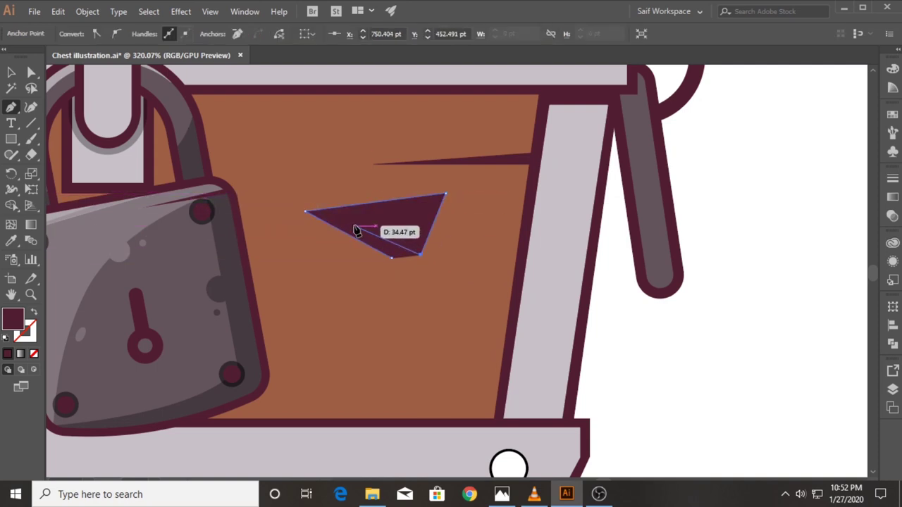
{"action": "left_click", "coordinate": [353, 225]}
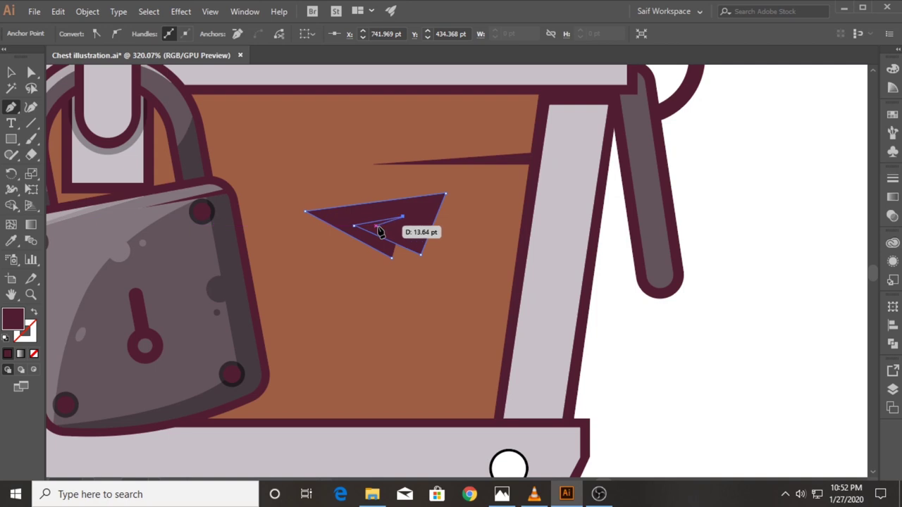
{"action": "left_click_drag", "start_coordinate": [375, 227], "coordinate": [414, 243]}
{"action": "left_click", "coordinate": [429, 205]}
{"action": "left_click", "coordinate": [334, 215]}
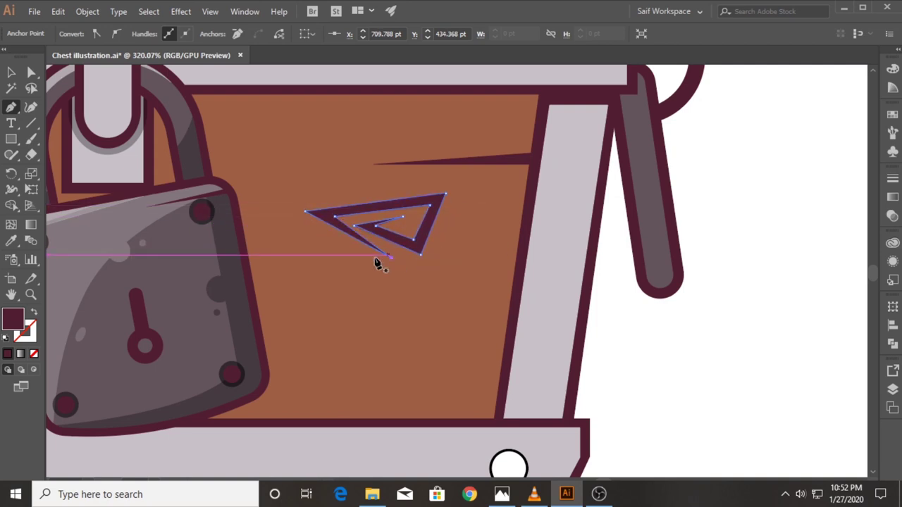
- Recolour the spiral crack with the red swatch
{"action": "left_click", "coordinate": [31, 295]}
{"action": "mouse_move", "coordinate": [433, 185]}
{"action": "left_mouse_down"}
{"action": "mouse_move", "coordinate": [307, 195]}
{"action": "mouse_move", "coordinate": [339, 253]}
{"action": "left_mouse_up"}
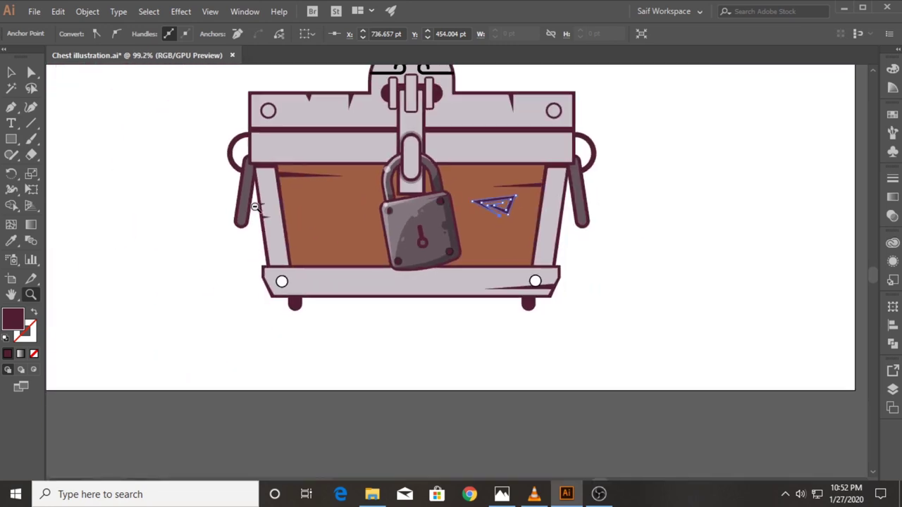
{"action": "left_click", "coordinate": [12, 242]}
{"action": "left_click", "coordinate": [88, 224]}
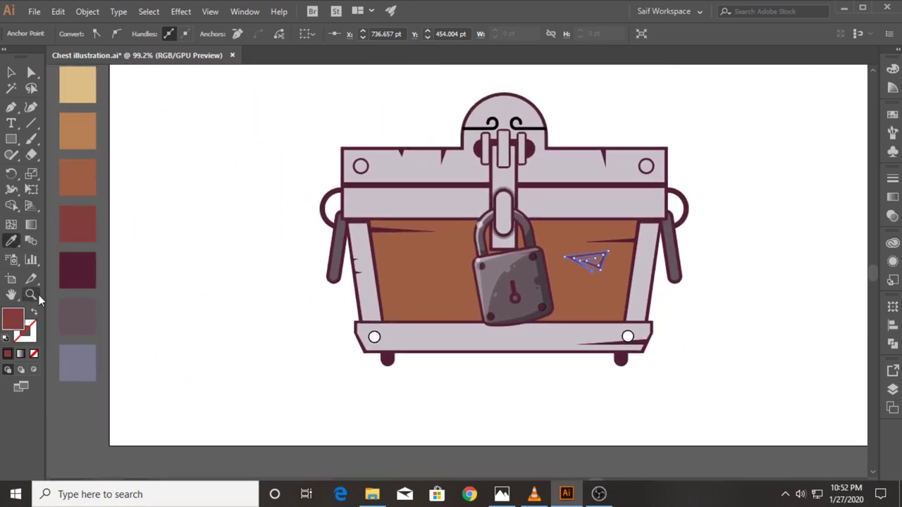
- Alt-drag a copy of the spiral crack to the right of the original
{"action": "mouse_move", "coordinate": [575, 215]}
{"action": "left_mouse_down"}
{"action": "mouse_move", "coordinate": [419, 244]}
{"action": "mouse_move", "coordinate": [524, 181]}
{"action": "mouse_move", "coordinate": [422, 207]}
{"action": "left_mouse_up"}
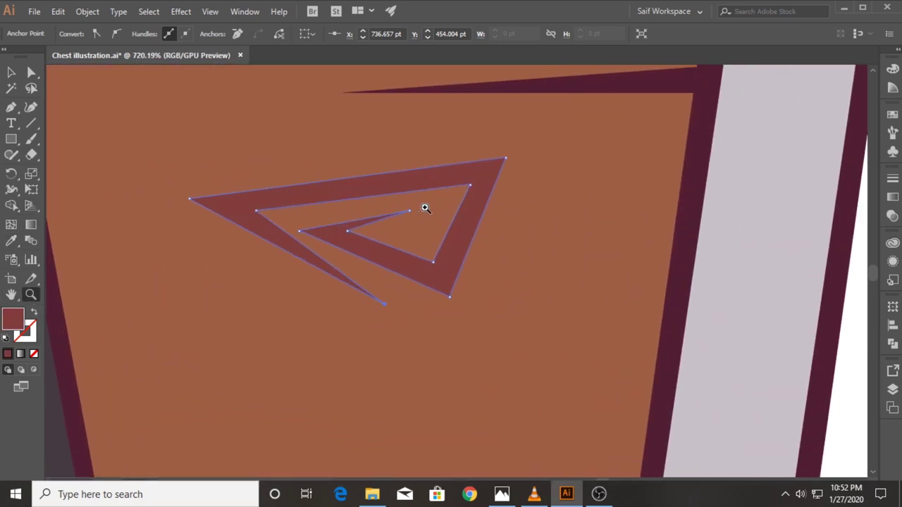
{"action": "left_click", "coordinate": [472, 122]}
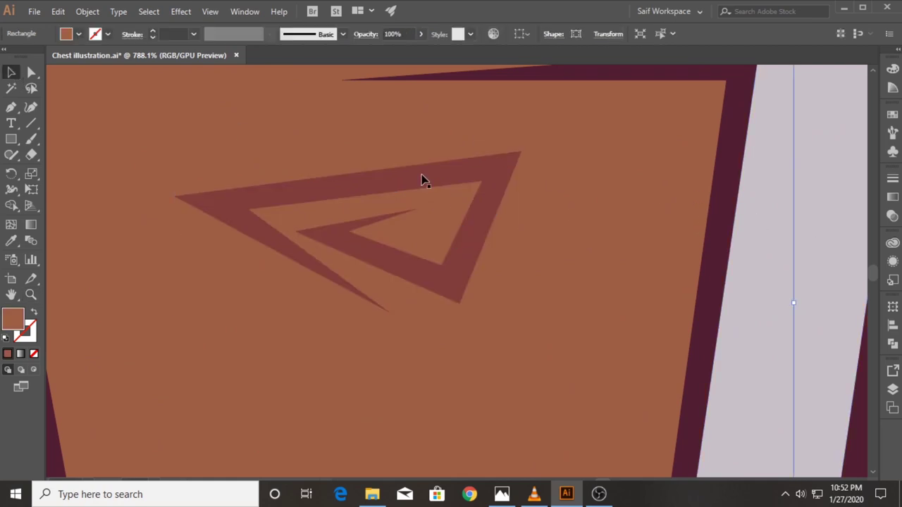
{"action": "left_click", "coordinate": [322, 199]}
{"action": "mouse_move", "coordinate": [322, 200]}
{"action": "left_mouse_down"}
{"action": "mouse_move", "coordinate": [651, 227]}
{"action": "mouse_move", "coordinate": [644, 223]}
{"action": "left_mouse_up"}
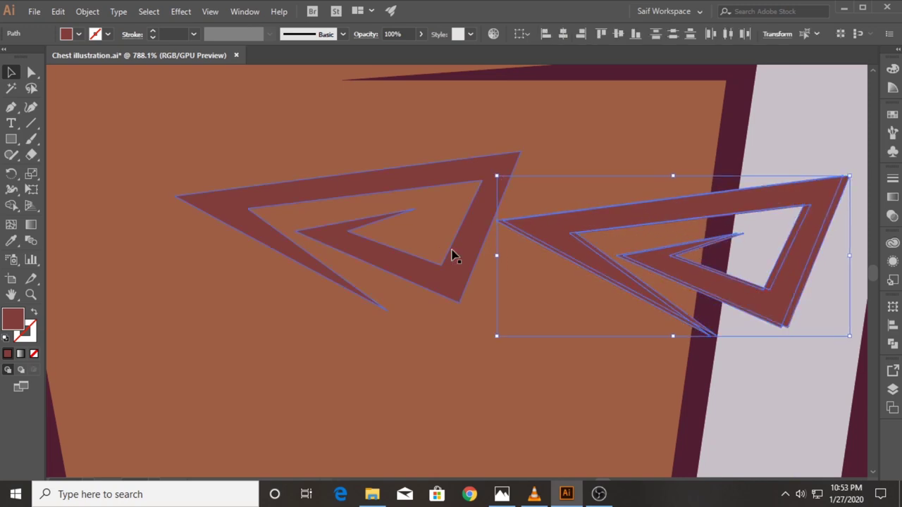
- Delete the copy's filled regions with the Shape Builder, leaving only open lines
{"action": "left_click", "coordinate": [11, 205]}
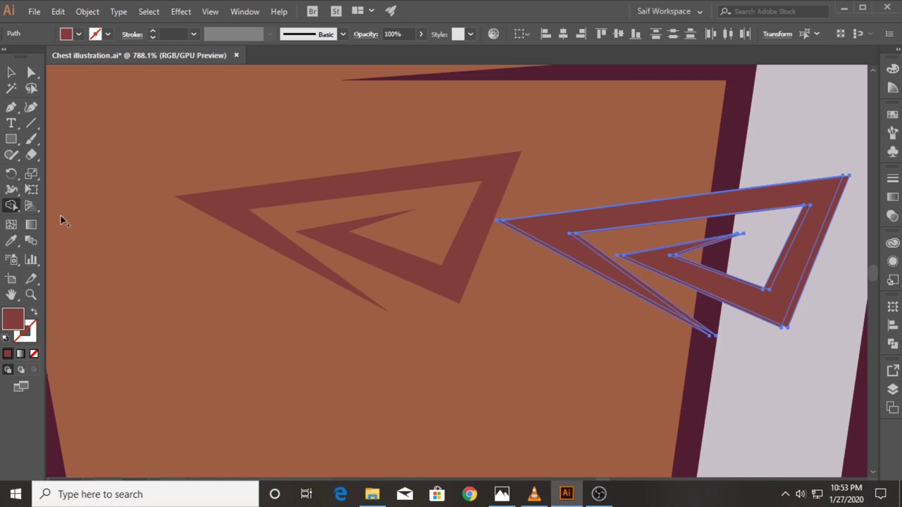
{"action": "left_click", "coordinate": [597, 207]}
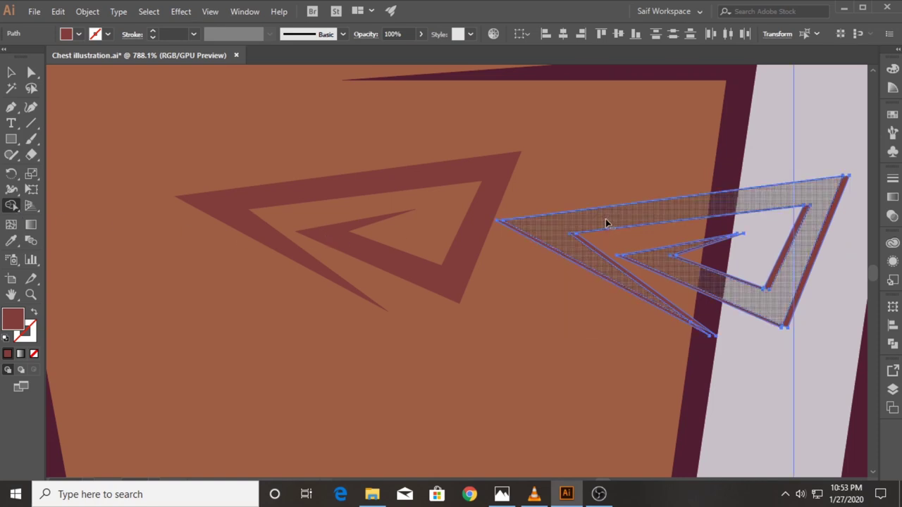
{"action": "left_click", "coordinate": [789, 239], "text": "alt"}
{"action": "left_click", "coordinate": [821, 238], "text": "alt"}
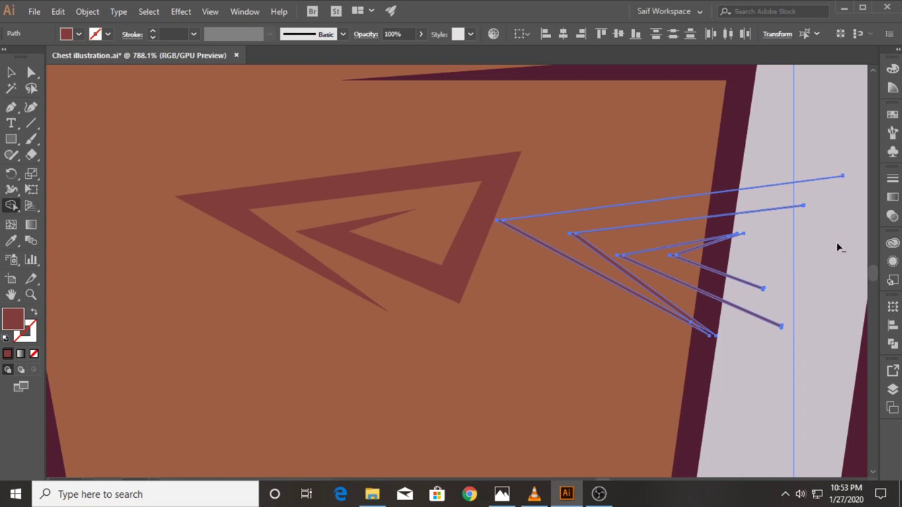
{"action": "left_click", "coordinate": [697, 246], "text": "alt"}
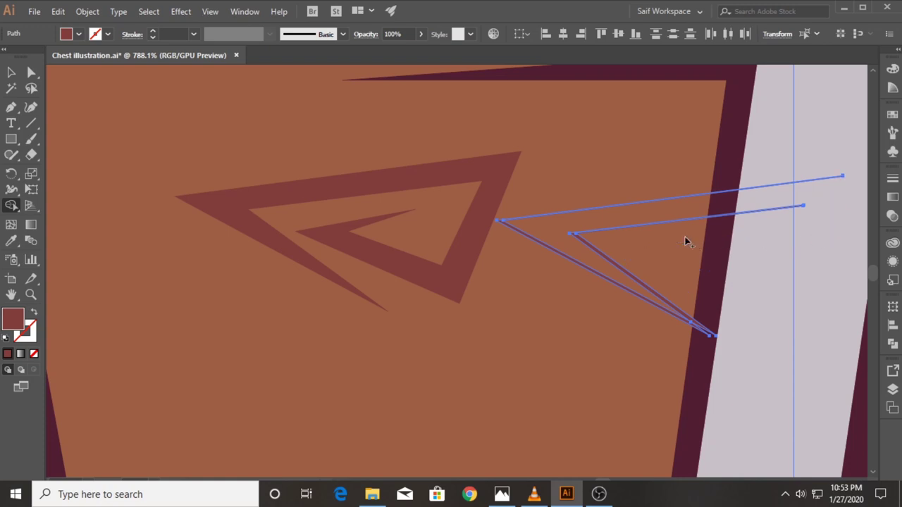
{"action": "left_click", "coordinate": [748, 207], "text": "alt"}
- Give the lines the lock highlight's faint white style and move them onto the triangle scratch
{"action": "left_click_drag", "start_coordinate": [374, 167], "coordinate": [246, 172]}
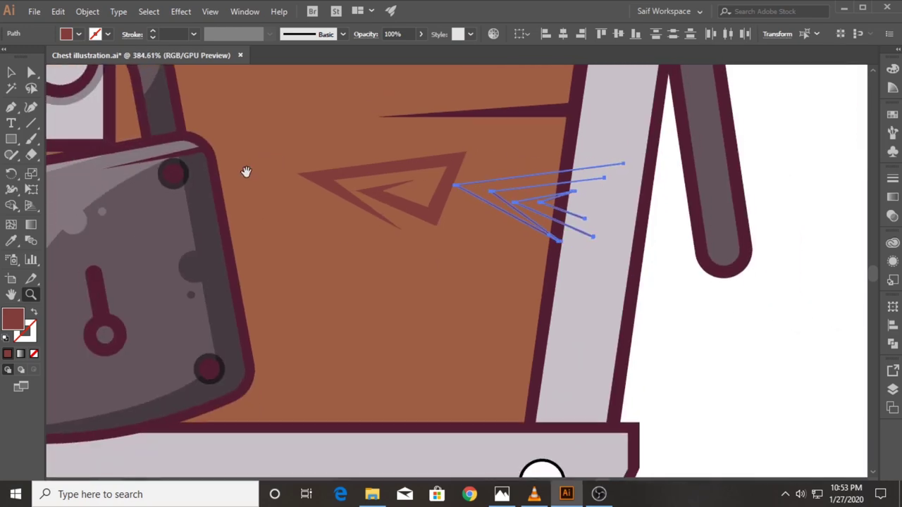
{"action": "left_click", "coordinate": [11, 243]}
{"action": "left_click", "coordinate": [101, 177]}
{"action": "left_click", "coordinate": [11, 73]}
{"action": "left_click", "coordinate": [517, 186]}
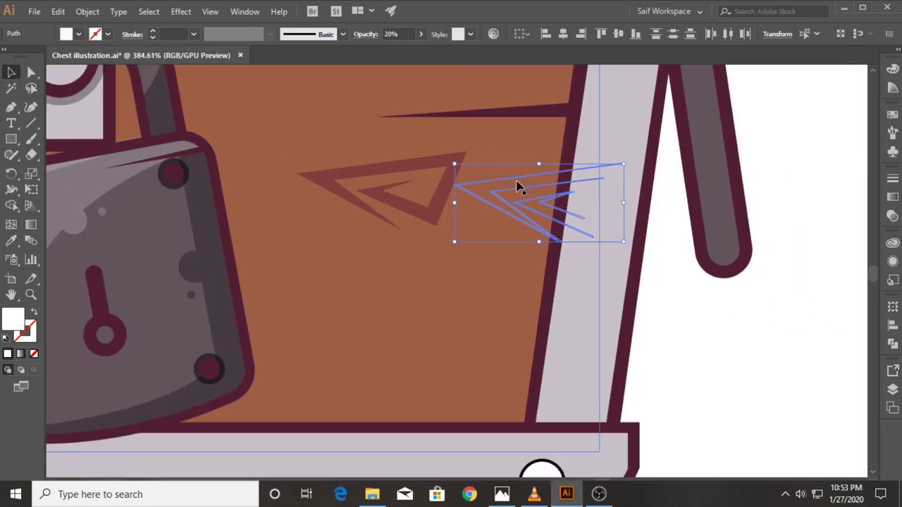
{"action": "left_click_drag", "start_coordinate": [489, 204], "coordinate": [328, 195]}
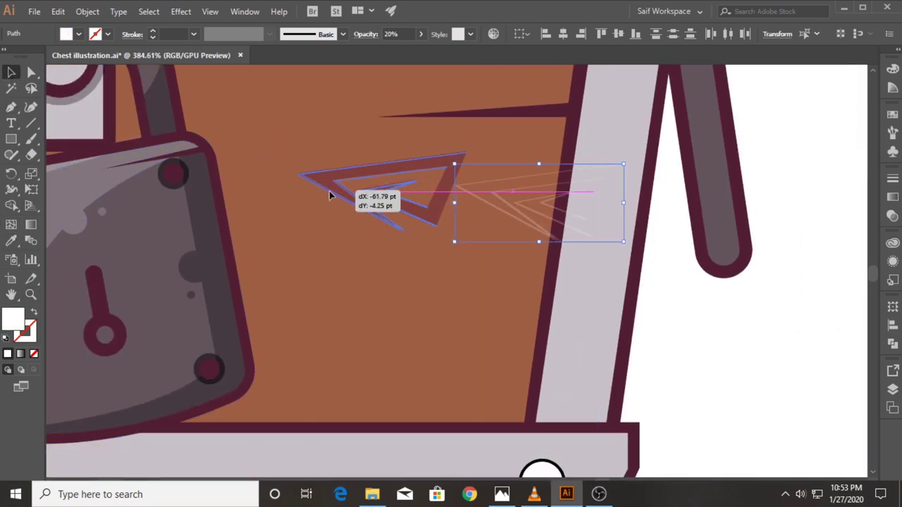
{"action": "left_click_drag", "start_coordinate": [329, 195], "coordinate": [333, 190]}
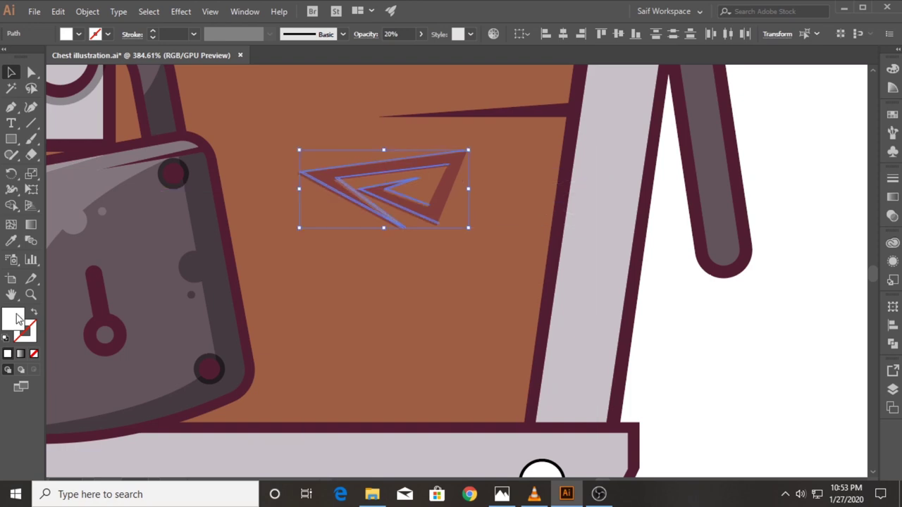
- Align the highlight lines over the scratch and delete the extra inner line
{"action": "left_click_drag", "start_coordinate": [358, 154], "coordinate": [617, 124]}
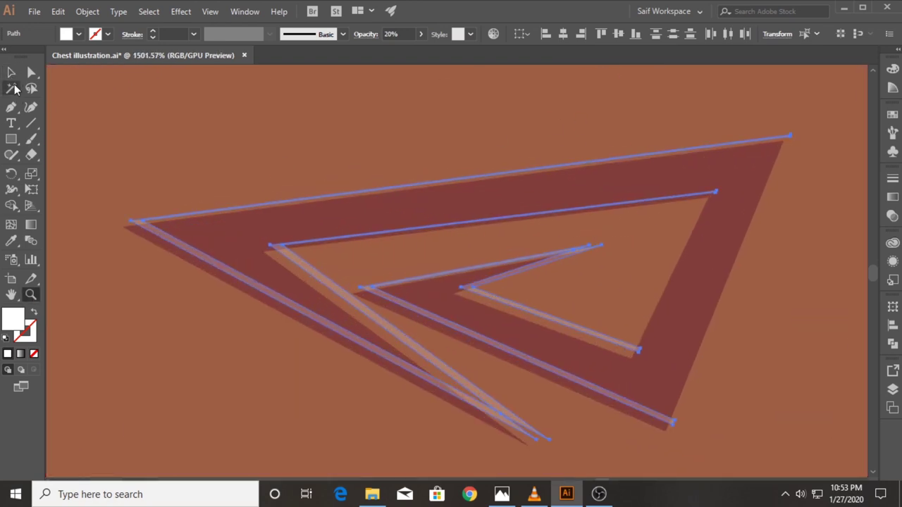
{"action": "left_click", "coordinate": [11, 72]}
{"action": "left_click_drag", "start_coordinate": [138, 222], "coordinate": [131, 228]}
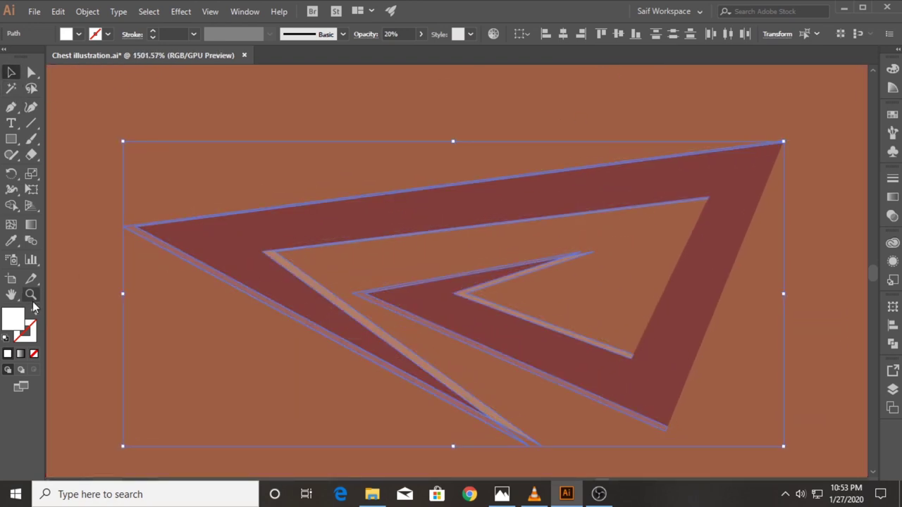
{"action": "left_click", "coordinate": [155, 196]}
{"action": "left_click", "coordinate": [305, 282]}
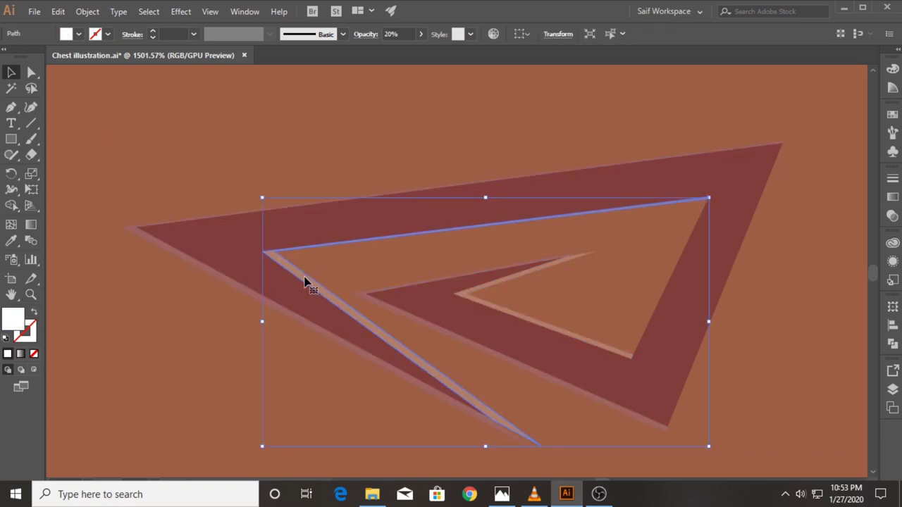
{"action": "key", "text": "Delete"}
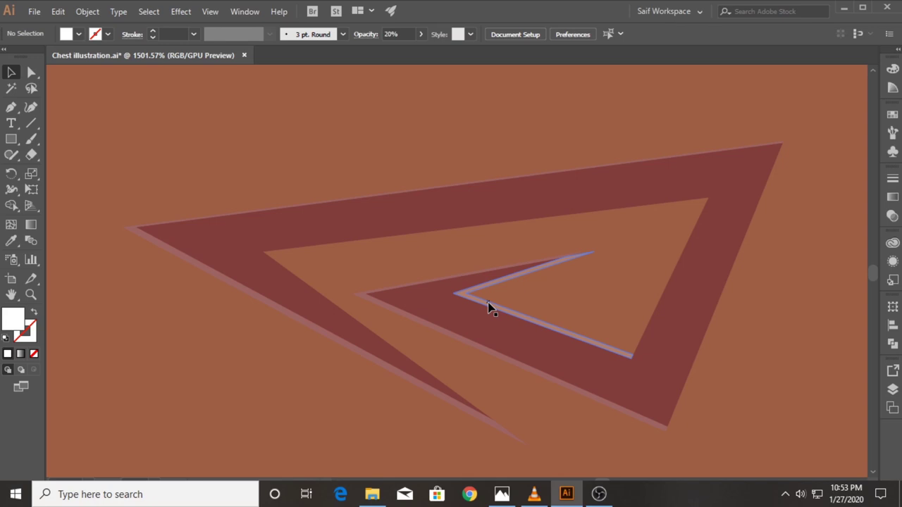
- Nudge the remaining highlight lines into place along the triangle's inner edges
{"action": "left_click_drag", "start_coordinate": [477, 303], "coordinate": [465, 304]}
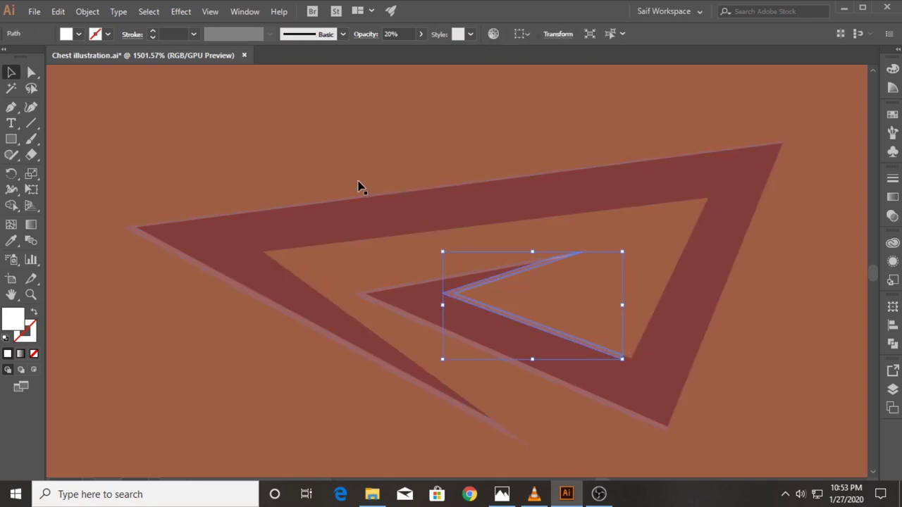
{"action": "left_click", "coordinate": [241, 269]}
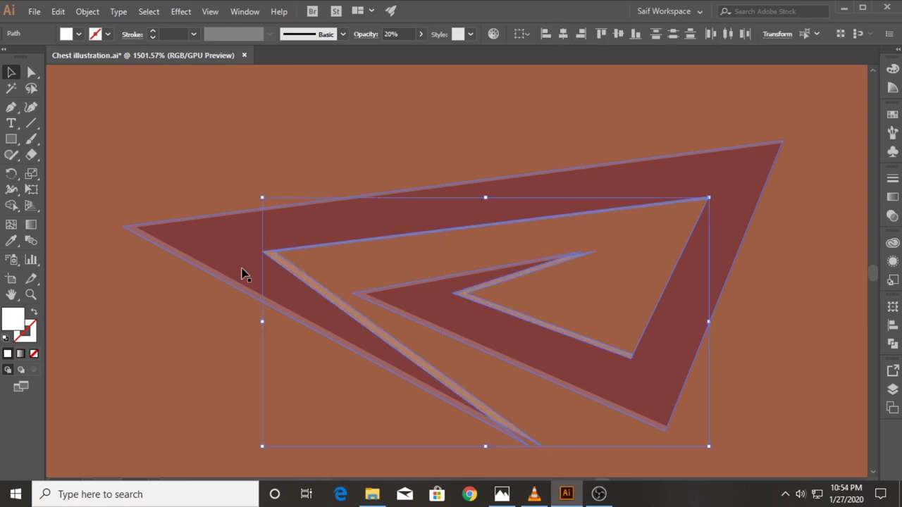
{"action": "left_click", "coordinate": [206, 277]}
{"action": "left_click", "coordinate": [207, 276]}
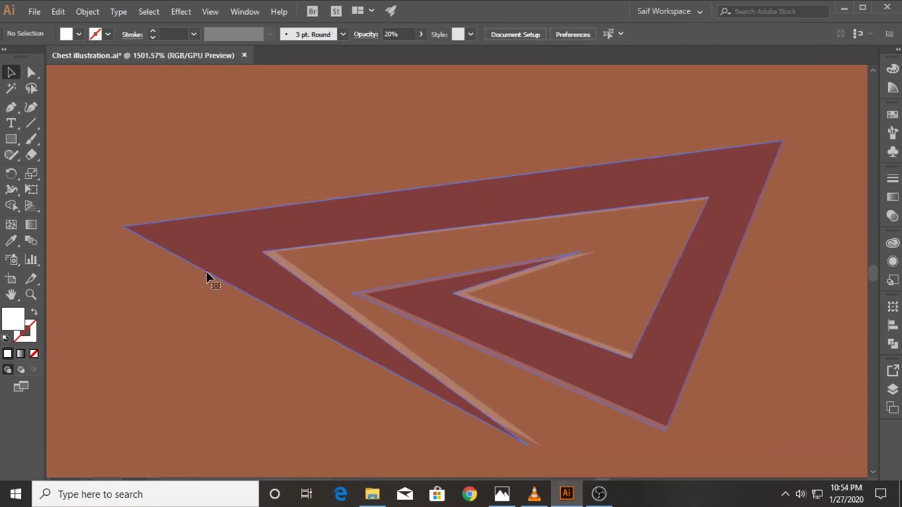
{"action": "left_click", "coordinate": [317, 299]}
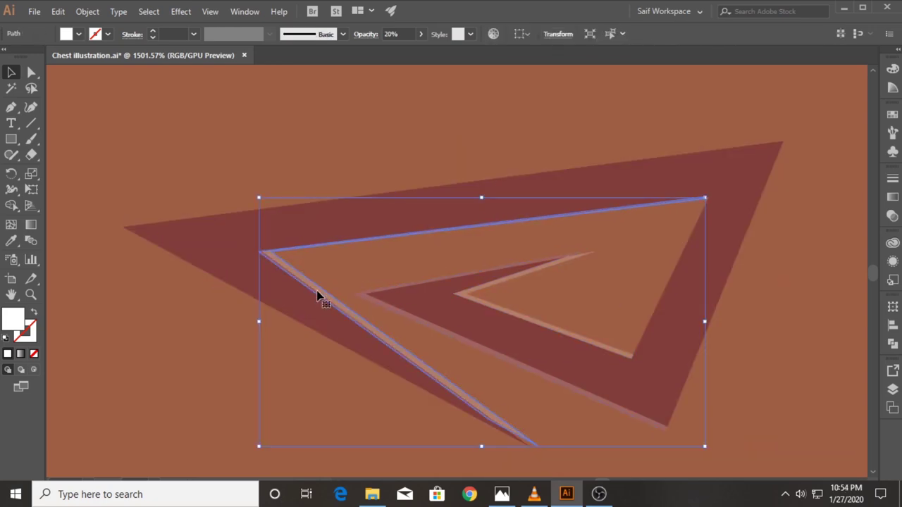
{"action": "left_click_drag", "start_coordinate": [317, 295], "coordinate": [318, 295]}
{"action": "left_click", "coordinate": [412, 322]}
{"action": "left_click_drag", "start_coordinate": [503, 314], "coordinate": [495, 312]}
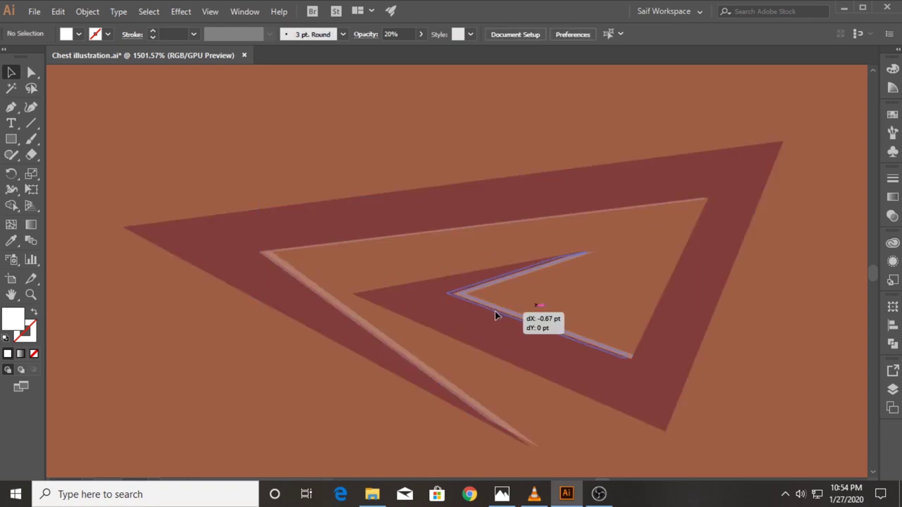
{"action": "left_click", "coordinate": [31, 294]}
{"action": "scroll", "coordinate": [211, 278], "scroll_direction": "down", "scroll_amount": 5}
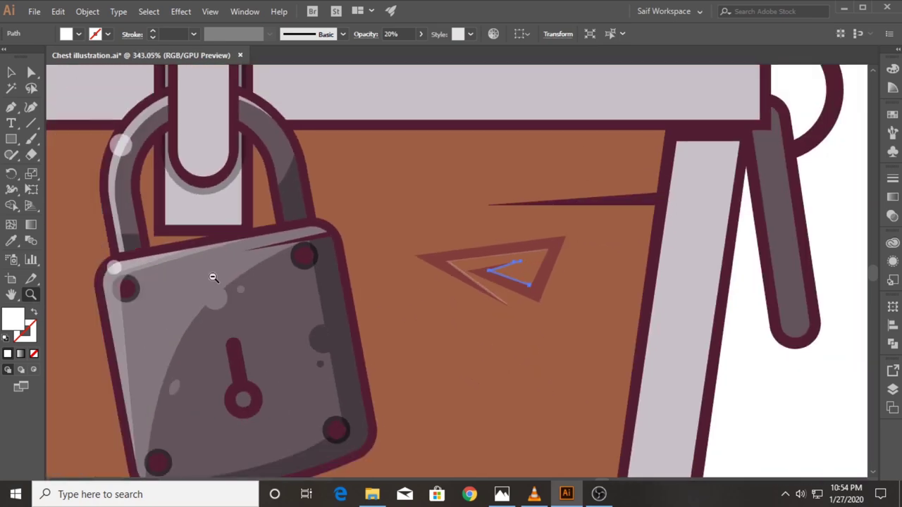
{"action": "scroll", "coordinate": [385, 327], "scroll_direction": "down", "scroll_amount": 2}
{"action": "mouse_move", "coordinate": [437, 323]}
{"action": "left_mouse_down"}
{"action": "mouse_move", "coordinate": [484, 282]}
{"action": "mouse_move", "coordinate": [520, 275]}
{"action": "left_mouse_up"}
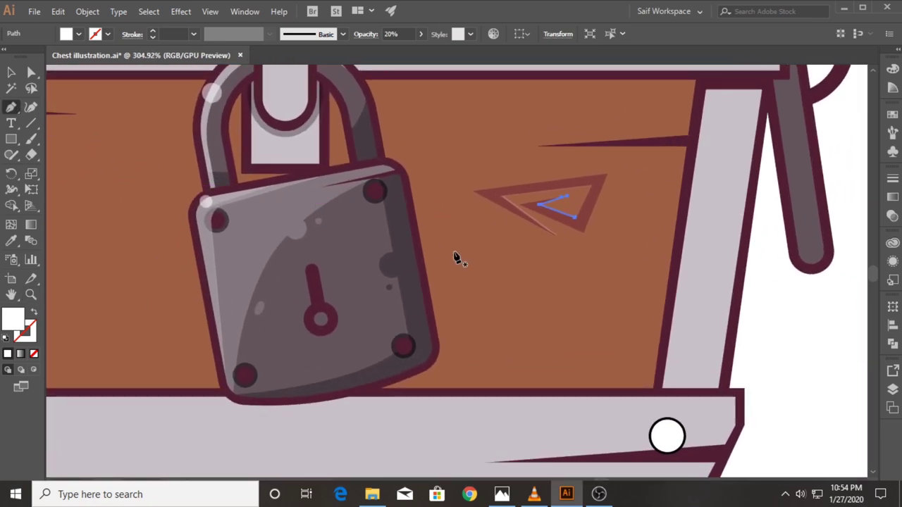
- Draw the crack's top zigzag edge from the right post across to the left post
{"action": "left_click", "coordinate": [673, 275]}
{"action": "left_click_drag", "start_coordinate": [620, 281], "coordinate": [545, 261]}
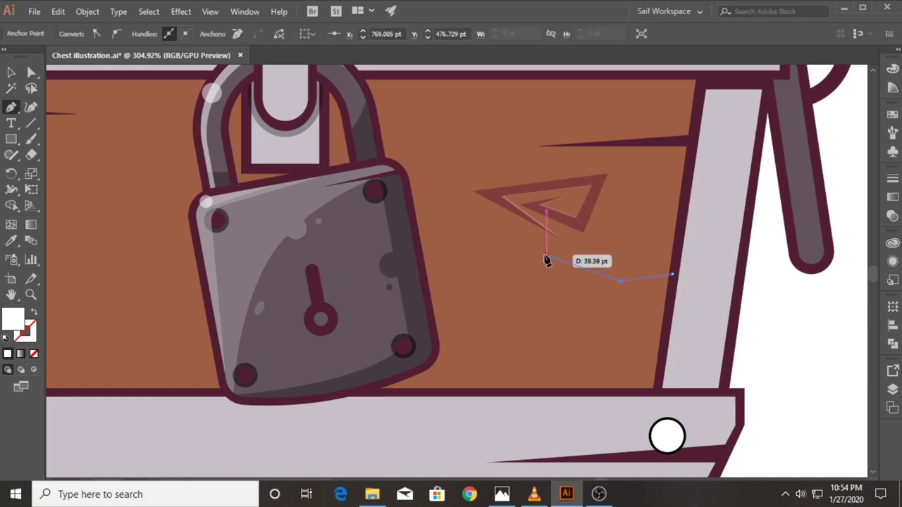
{"action": "left_click", "coordinate": [523, 248]}
{"action": "left_click", "coordinate": [476, 266]}
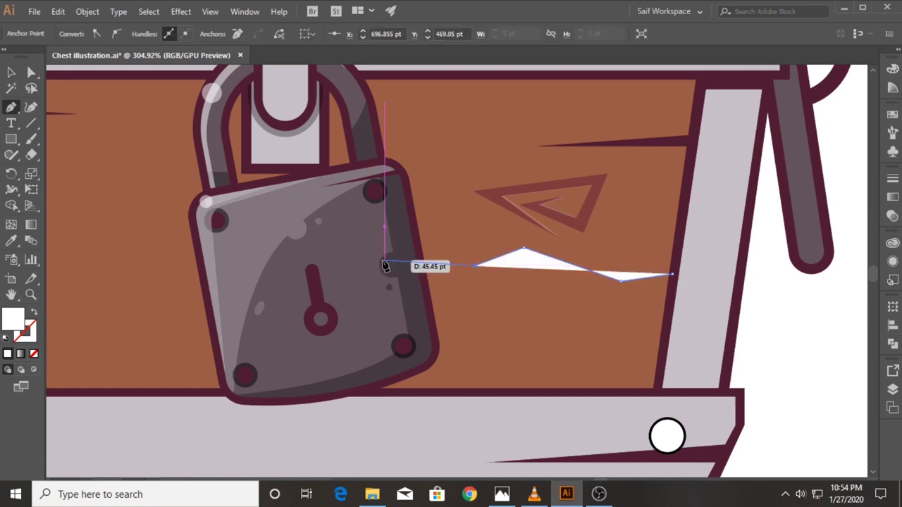
{"action": "left_click", "coordinate": [320, 250]}
{"action": "left_click_drag", "start_coordinate": [141, 281], "coordinate": [391, 268]}
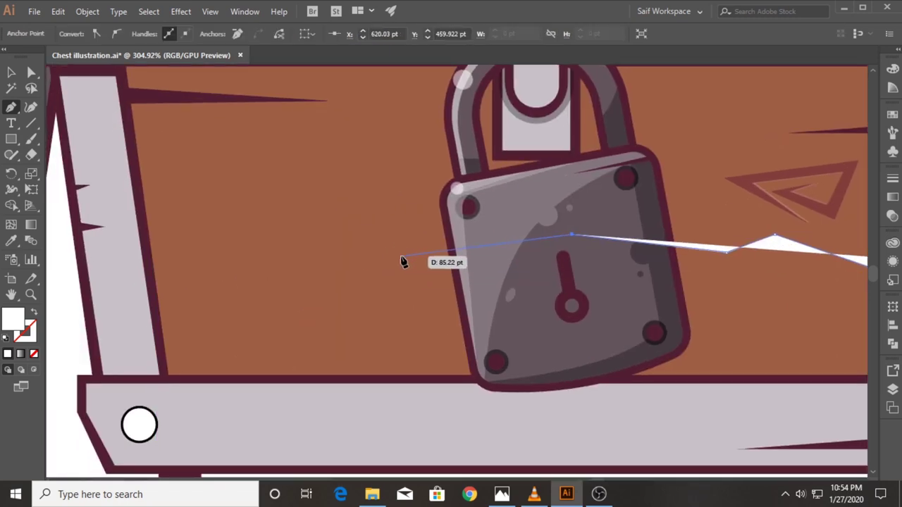
{"action": "left_click", "coordinate": [465, 250]}
{"action": "left_click", "coordinate": [359, 235]}
{"action": "left_click", "coordinate": [302, 250]}
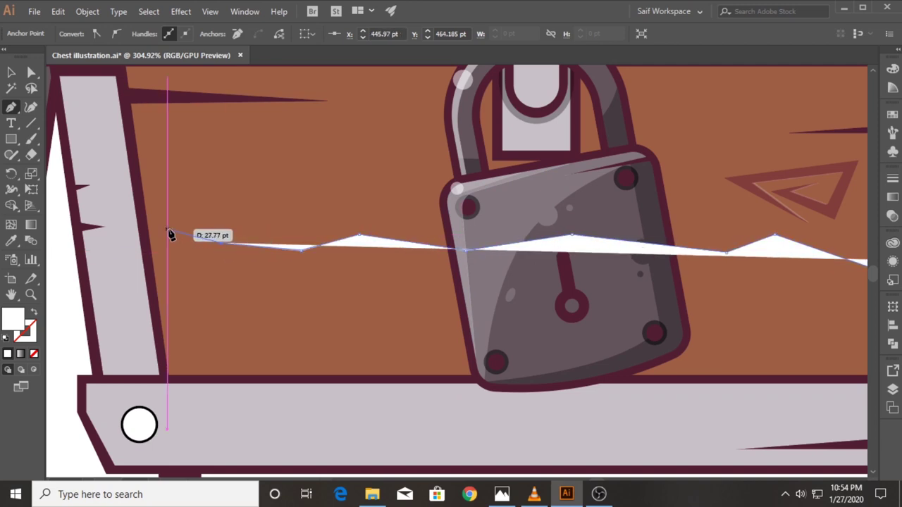
{"action": "left_click", "coordinate": [143, 227]}
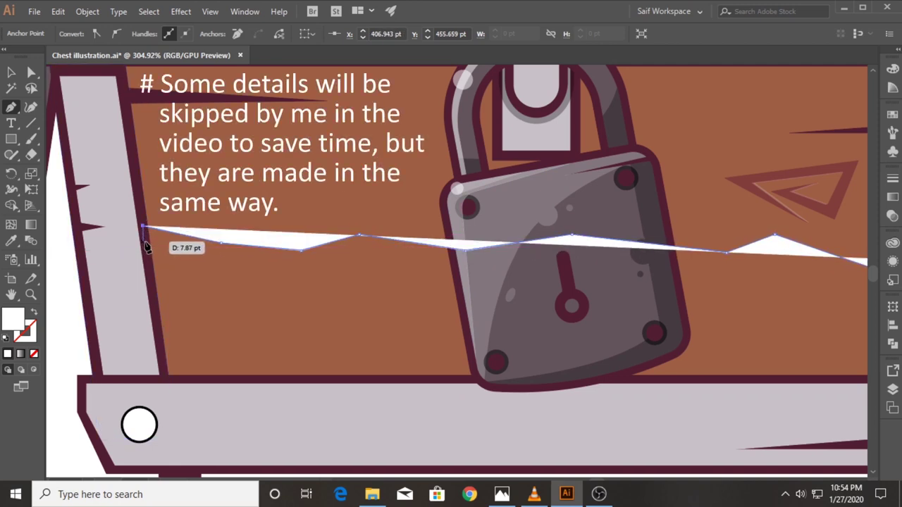
- Draw the crack's lower zigzag edge back to the right and close the shape
{"action": "left_click", "coordinate": [145, 243]}
{"action": "left_click", "coordinate": [217, 251]}
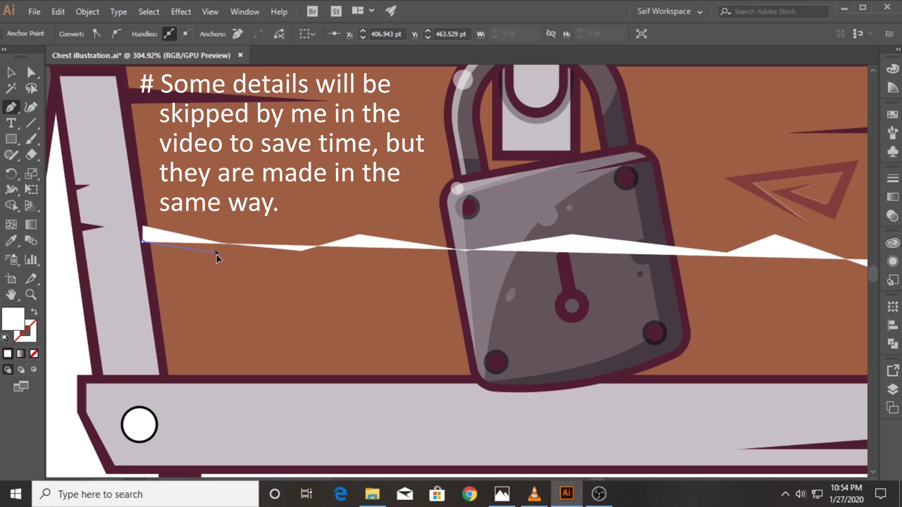
{"action": "left_click", "coordinate": [301, 265]}
{"action": "left_click", "coordinate": [357, 246]}
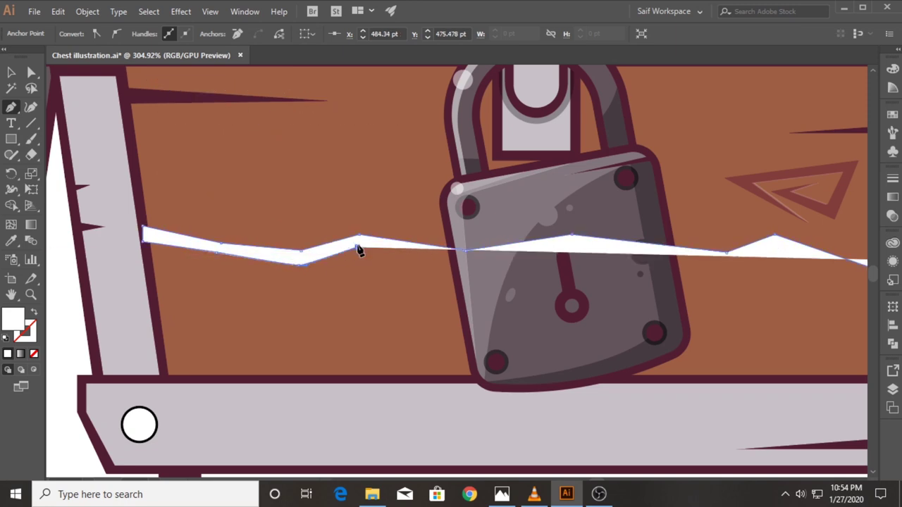
{"action": "left_click", "coordinate": [444, 265]}
{"action": "left_click", "coordinate": [531, 255]}
{"action": "left_click", "coordinate": [572, 251]}
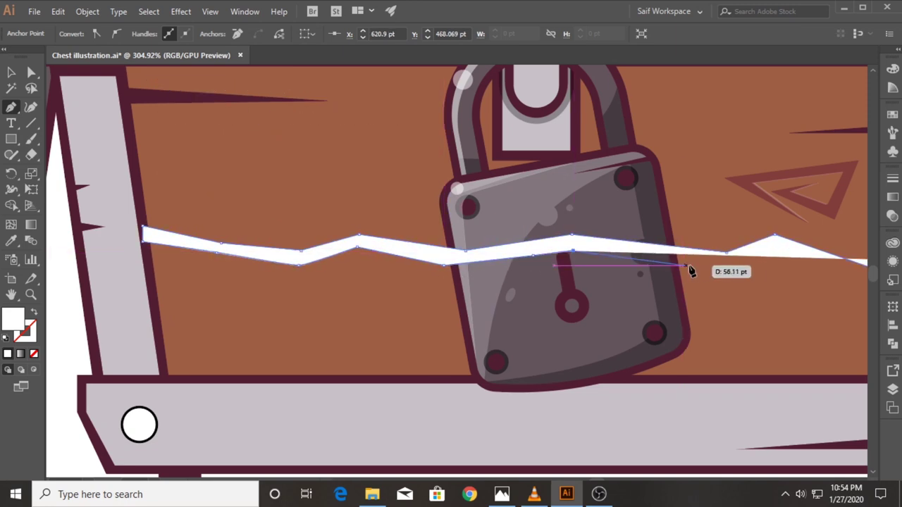
{"action": "left_click", "coordinate": [725, 253]}
{"action": "left_click", "coordinate": [772, 252]}
{"action": "left_click_drag", "start_coordinate": [774, 255], "coordinate": [537, 293]}
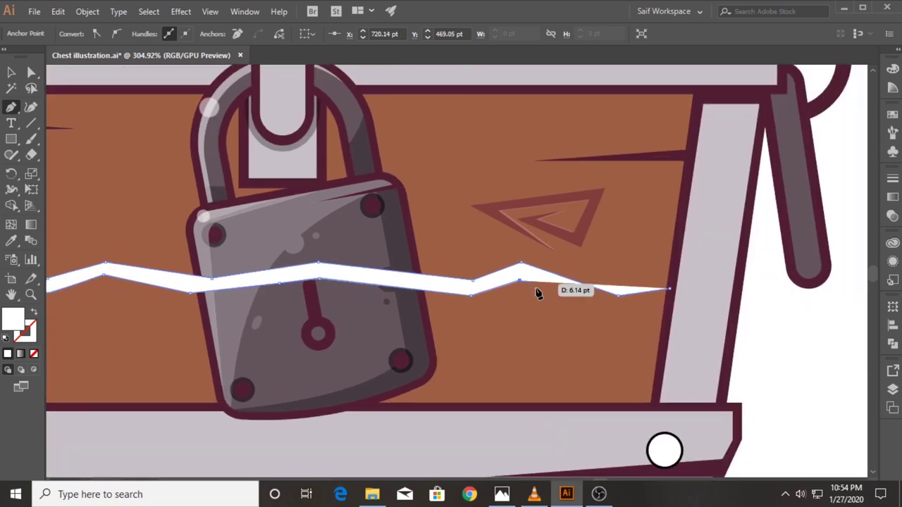
{"action": "left_click_drag", "start_coordinate": [617, 295], "coordinate": [615, 308]}
{"action": "left_click_drag", "start_coordinate": [668, 289], "coordinate": [670, 298]}
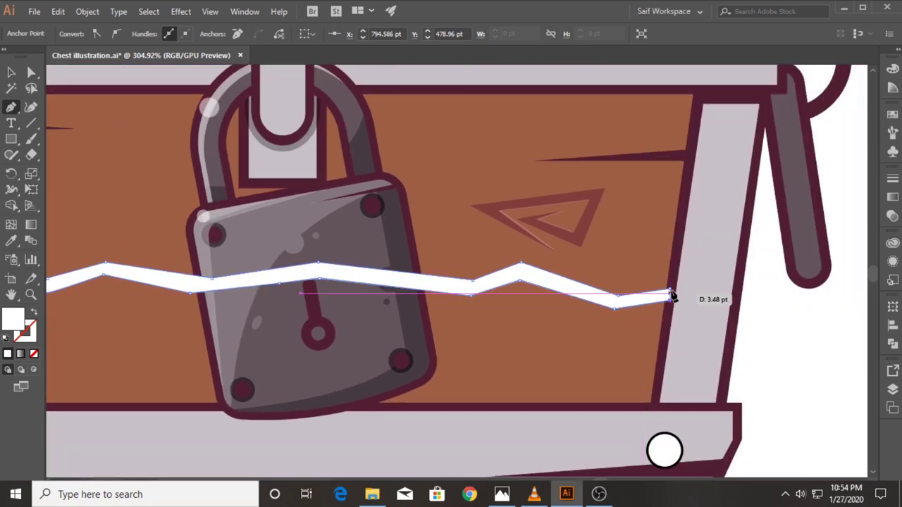
- Fill the crack with the red swatch darkened to 7F3C3B
{"action": "left_click_drag", "start_coordinate": [282, 262], "coordinate": [355, 227]}
{"action": "scroll", "coordinate": [318, 282], "scroll_direction": "down", "scroll_amount": 4}
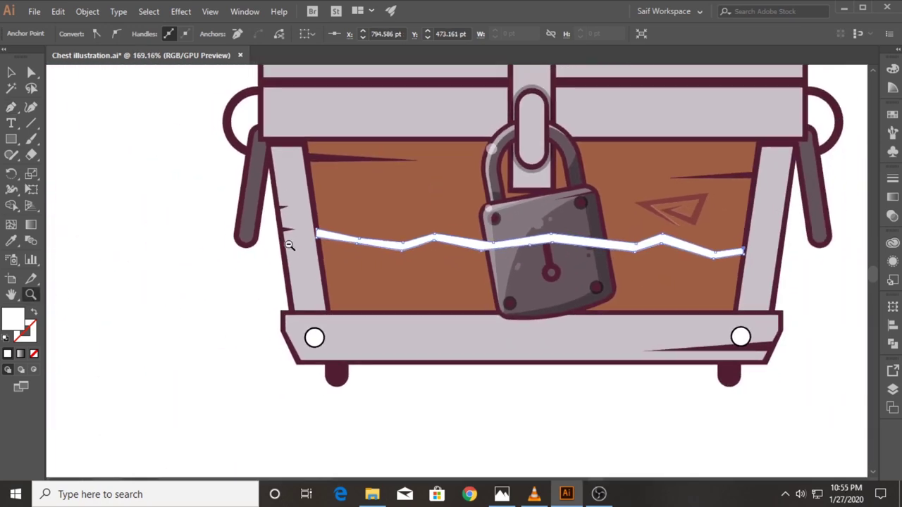
{"action": "scroll", "coordinate": [319, 282], "scroll_direction": "down", "scroll_amount": 1}
{"action": "left_click", "coordinate": [11, 241]}
{"action": "left_click", "coordinate": [148, 209]}
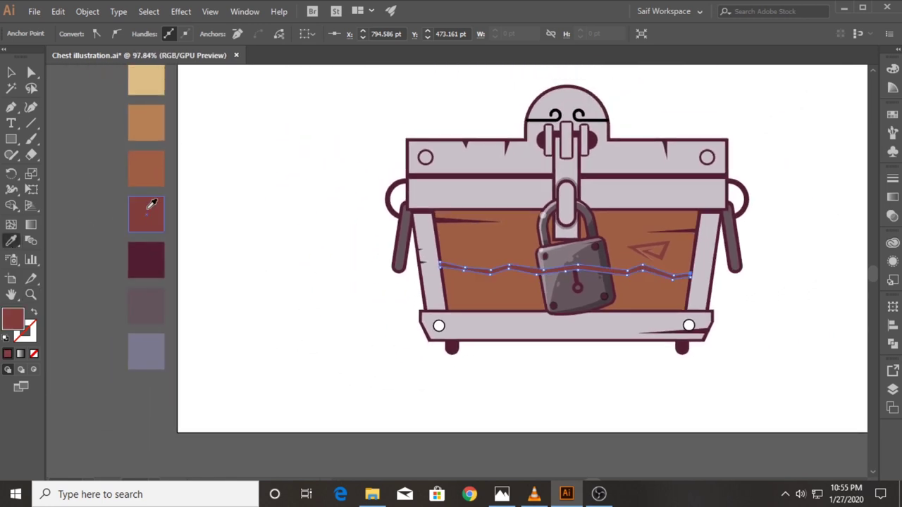
{"action": "double_click", "coordinate": [15, 320]}
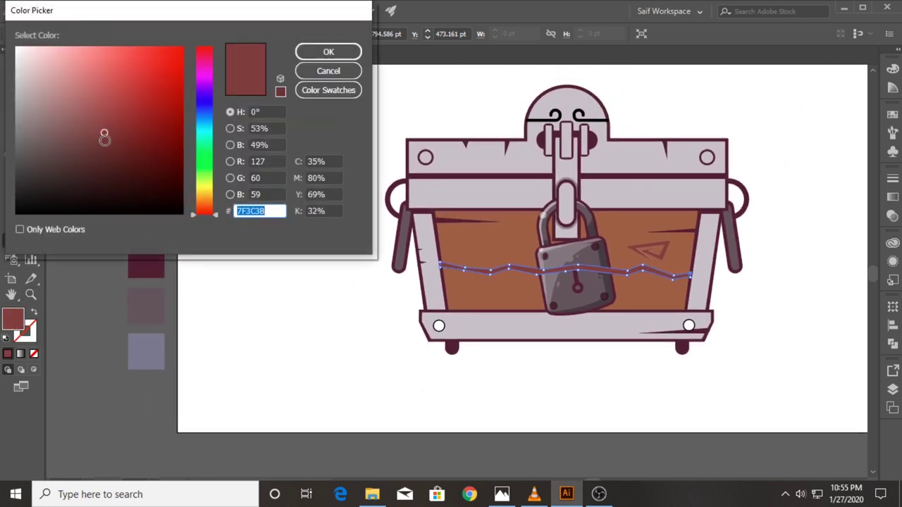
{"action": "left_click", "coordinate": [105, 140]}
{"action": "left_click", "coordinate": [328, 51]}
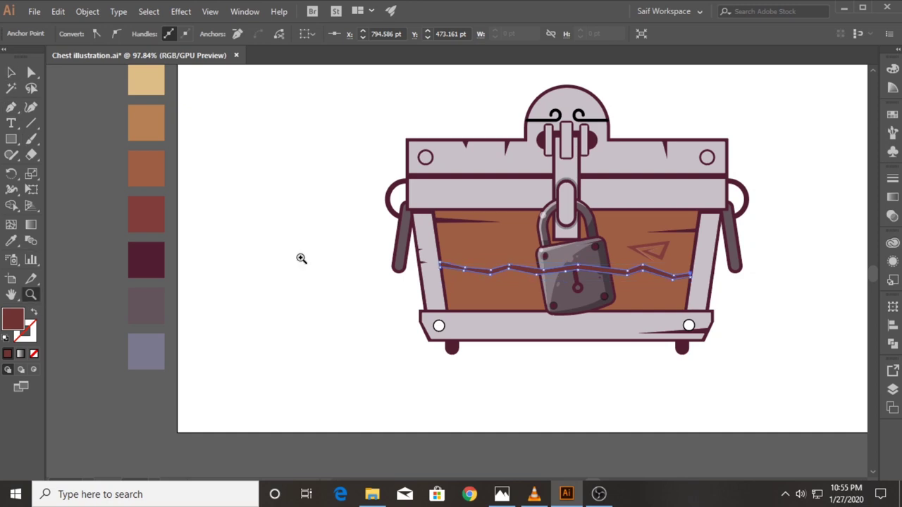
{"action": "left_click_drag", "start_coordinate": [300, 259], "coordinate": [432, 250]}
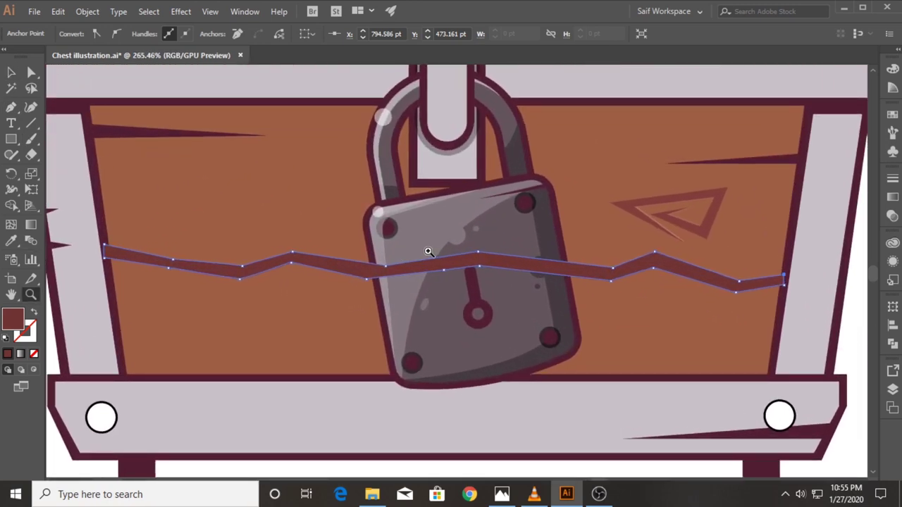
- Duplicate the crack, collapse the copy to a thin line and move it onto the crack's lower edge
{"action": "left_click", "coordinate": [12, 72]}
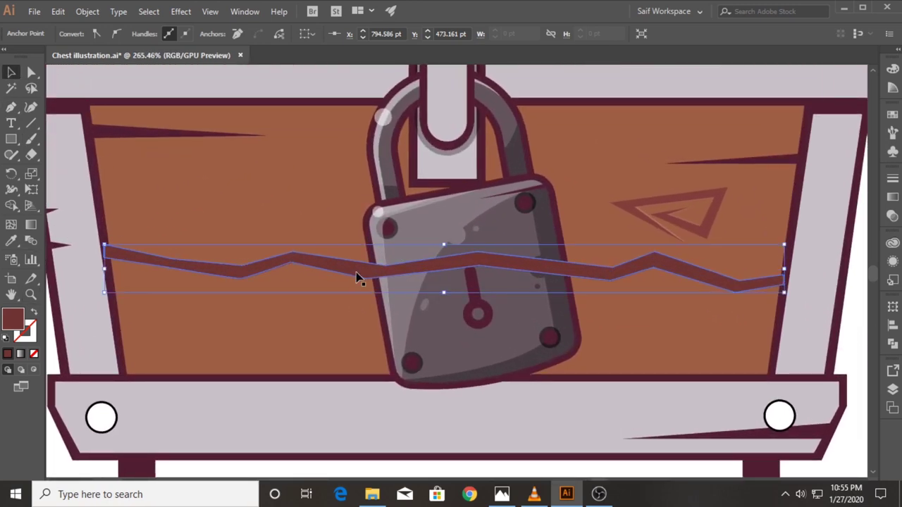
{"action": "left_click_drag", "start_coordinate": [358, 275], "coordinate": [355, 207]}
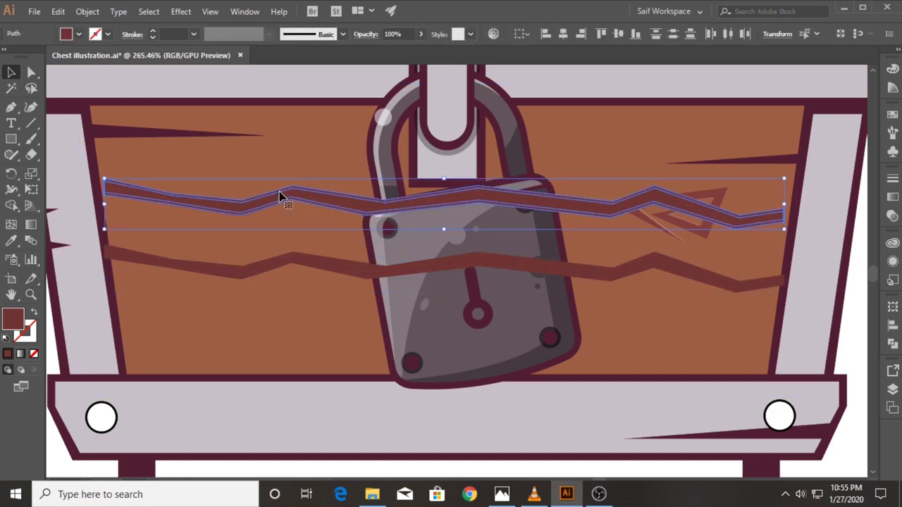
{"action": "left_click", "coordinate": [12, 206]}
{"action": "left_click_drag", "start_coordinate": [172, 197], "coordinate": [173, 203]}
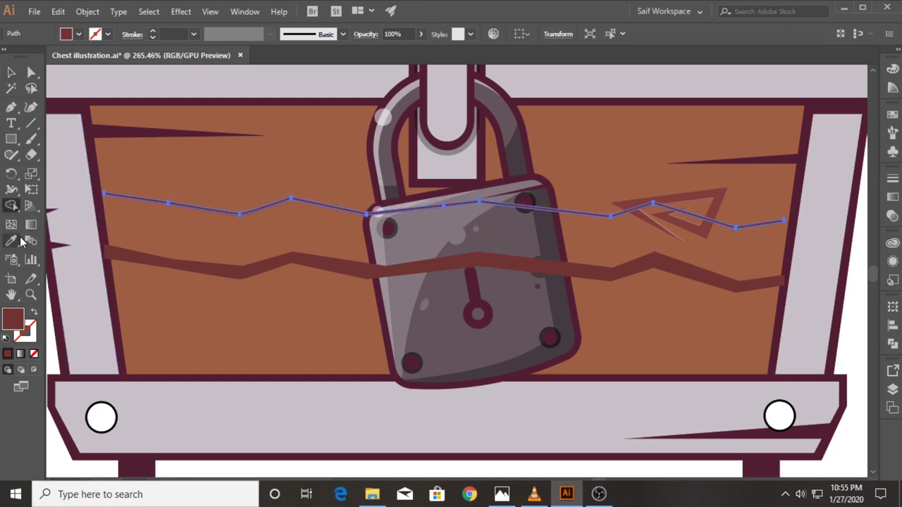
{"action": "key", "text": "v"}
{"action": "left_click_drag", "start_coordinate": [384, 214], "coordinate": [364, 280]}
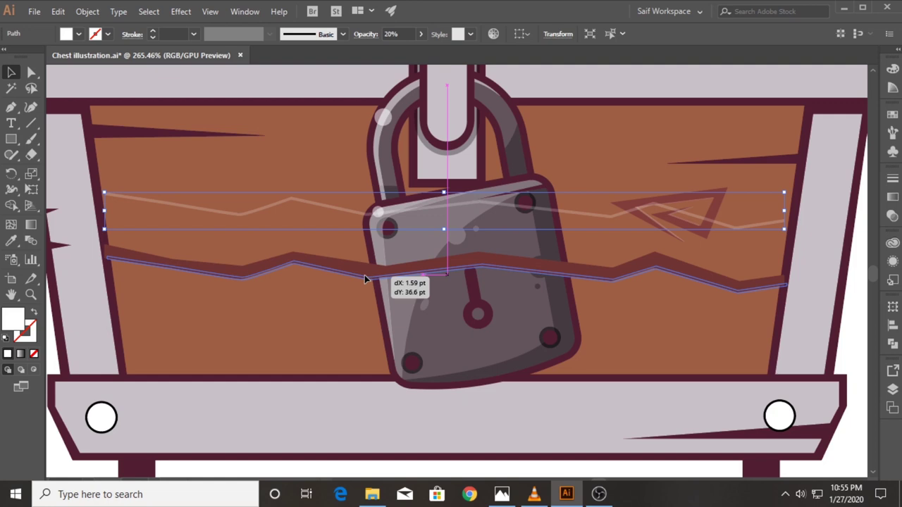
{"action": "key", "text": "z"}
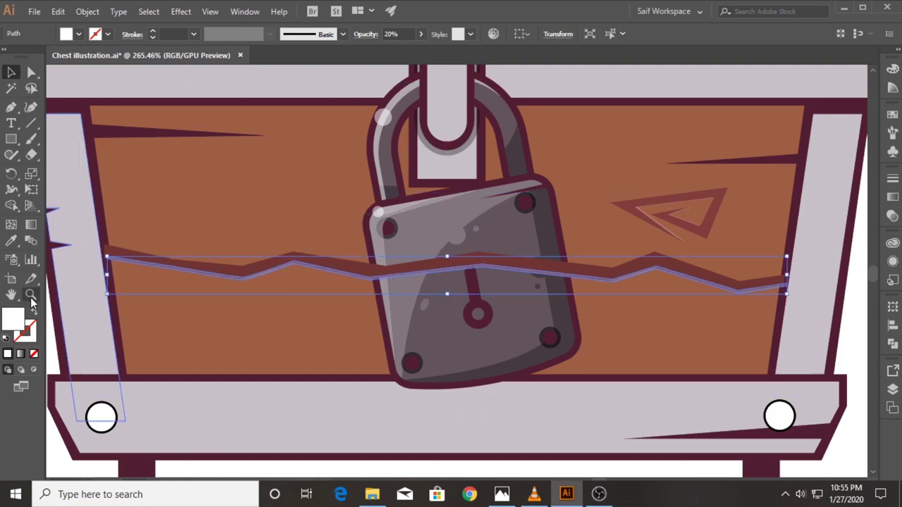
{"action": "left_click_drag", "start_coordinate": [281, 296], "coordinate": [465, 247]}
{"action": "key", "text": "v"}
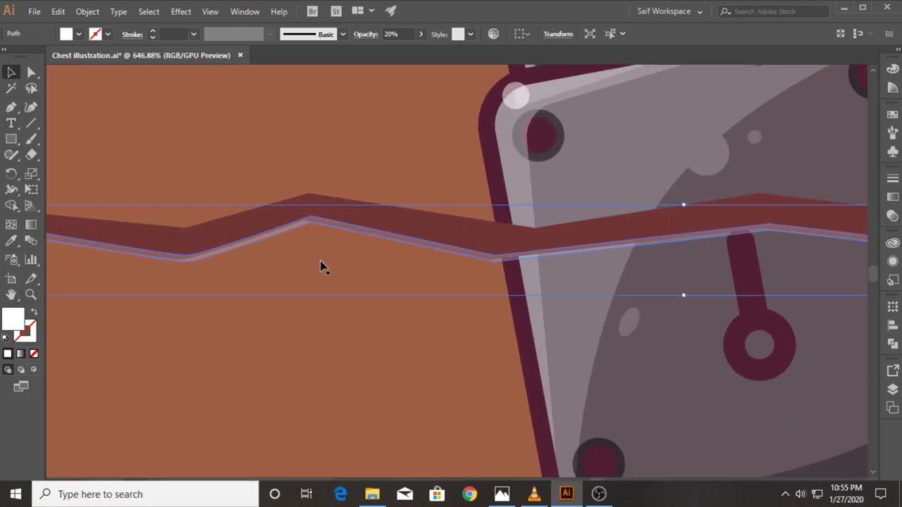
{"action": "key", "text": "Left"}
{"action": "key", "text": "Left"}
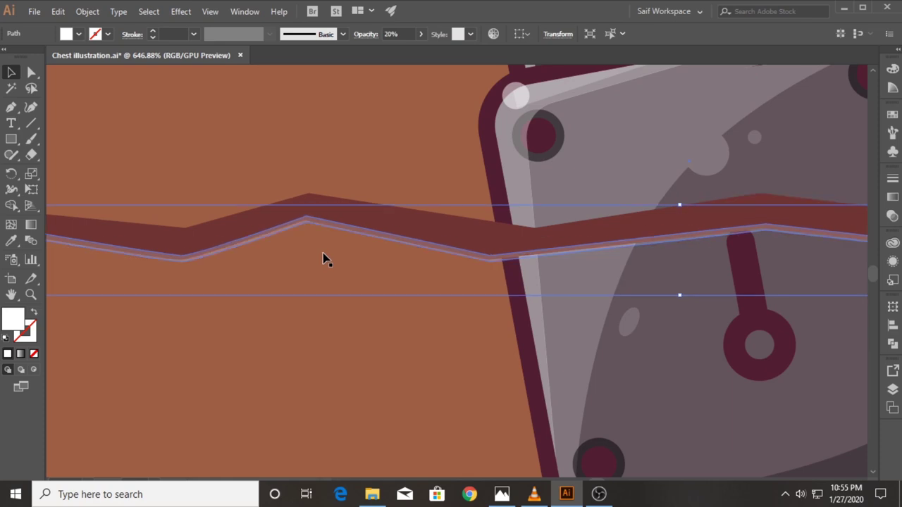
- Send the crack and its highlight line backward behind the padlock
{"action": "left_click", "coordinate": [305, 205], "text": "shift"}
{"action": "key", "text": "z"}
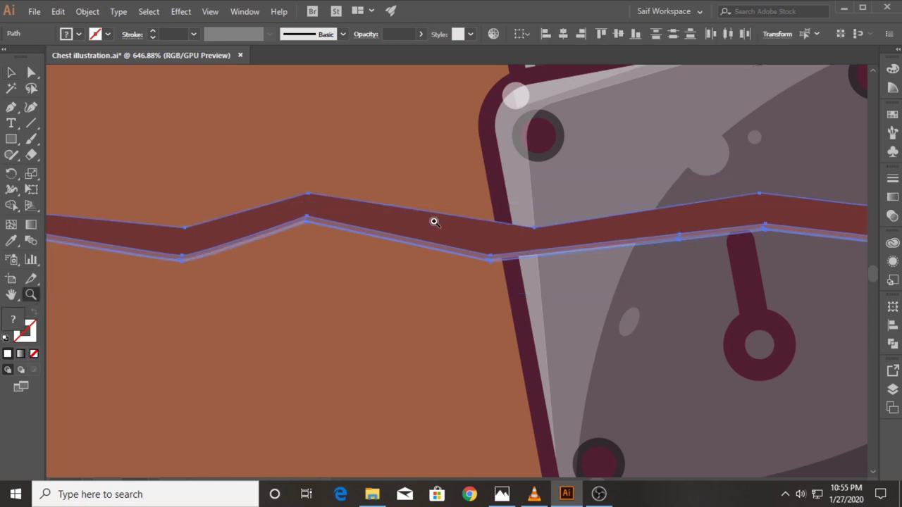
{"action": "left_click_drag", "start_coordinate": [433, 219], "coordinate": [239, 237]}
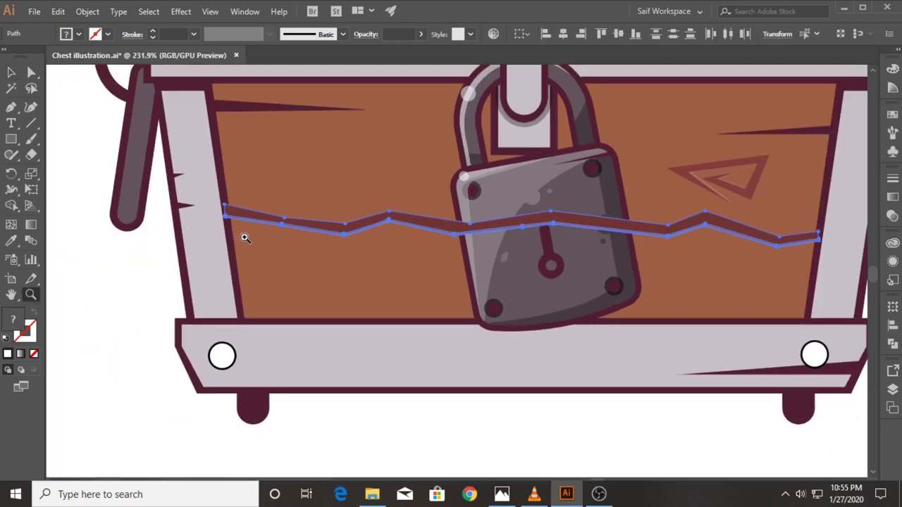
{"action": "key", "text": "ctrl+bracketleft"}
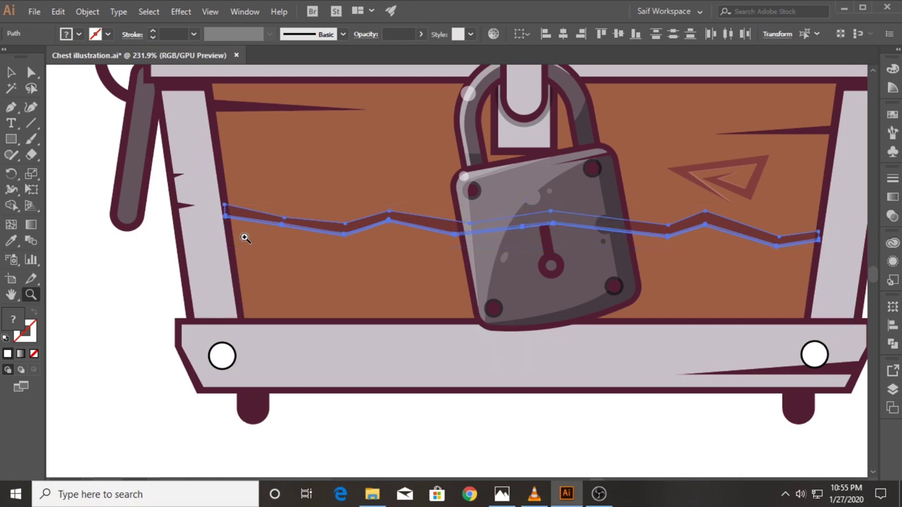
{"action": "key", "text": "v"}
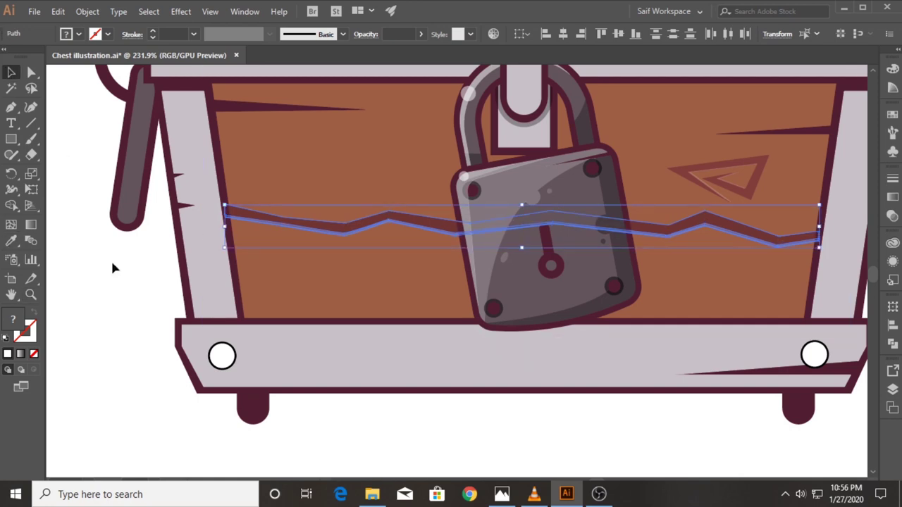
{"action": "left_click", "coordinate": [97, 322]}
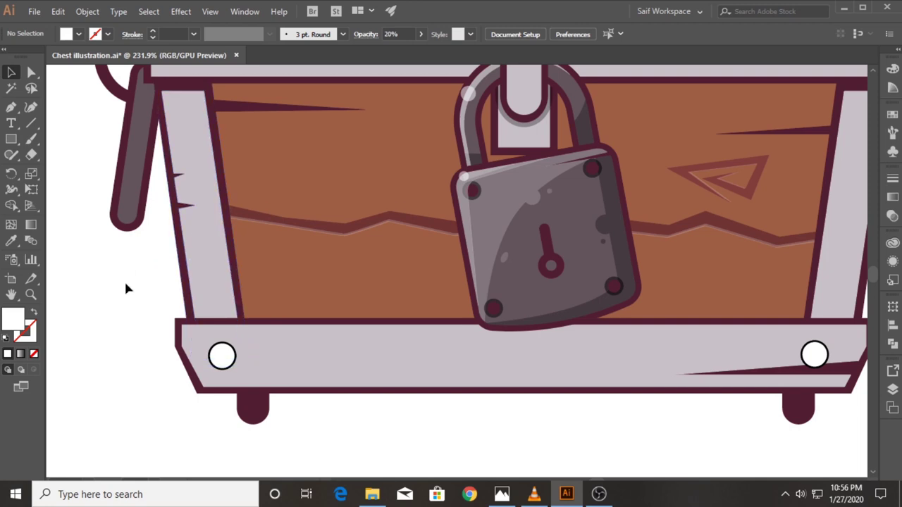
- Give the highlight line the light 3 pt stroke style with the Eyedropper
{"action": "left_click_drag", "start_coordinate": [439, 248], "coordinate": [261, 248]}
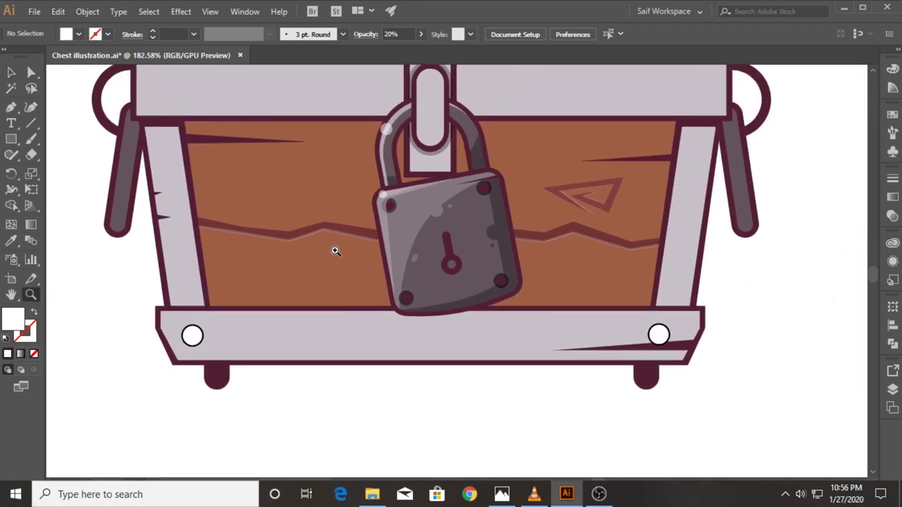
{"action": "left_click", "coordinate": [266, 245]}
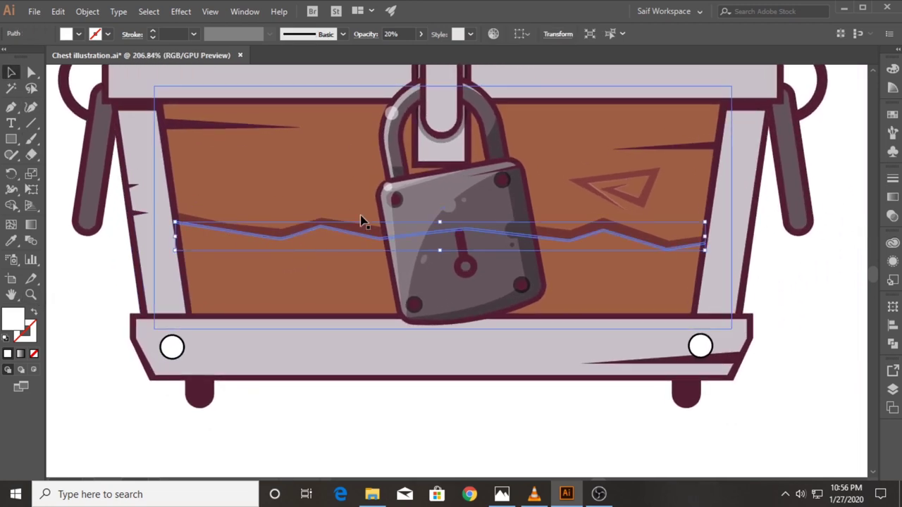
{"action": "key", "text": "i"}
{"action": "left_click", "coordinate": [386, 185]}
{"action": "key", "text": "v"}
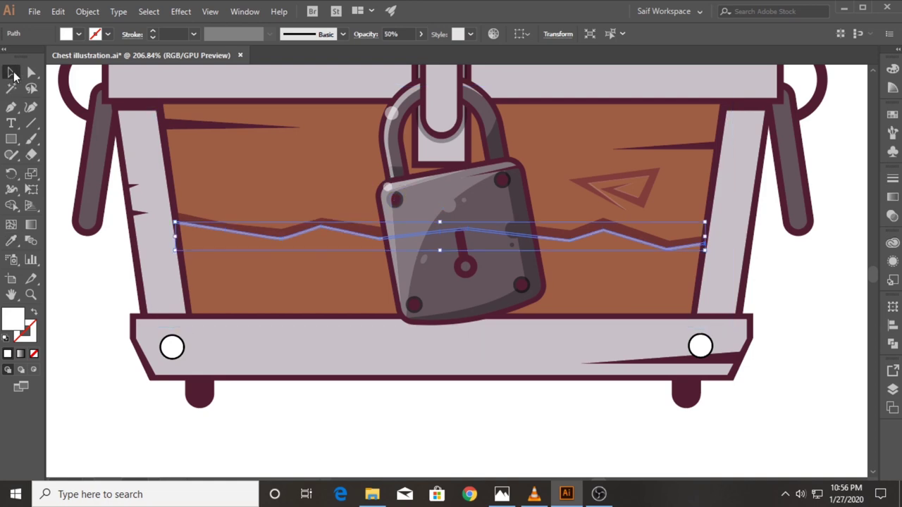
{"action": "left_click", "coordinate": [78, 281]}
{"action": "left_click_drag", "start_coordinate": [125, 272], "coordinate": [140, 263]}
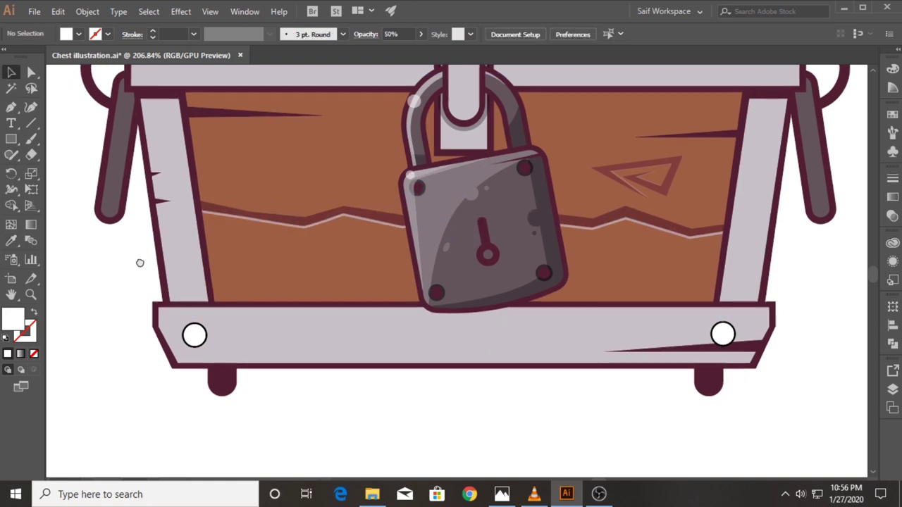
- Draw a thin pointed sliver at the panel's lower left, then begin the shadow outline up the left side
{"action": "left_click", "coordinate": [205, 265]}
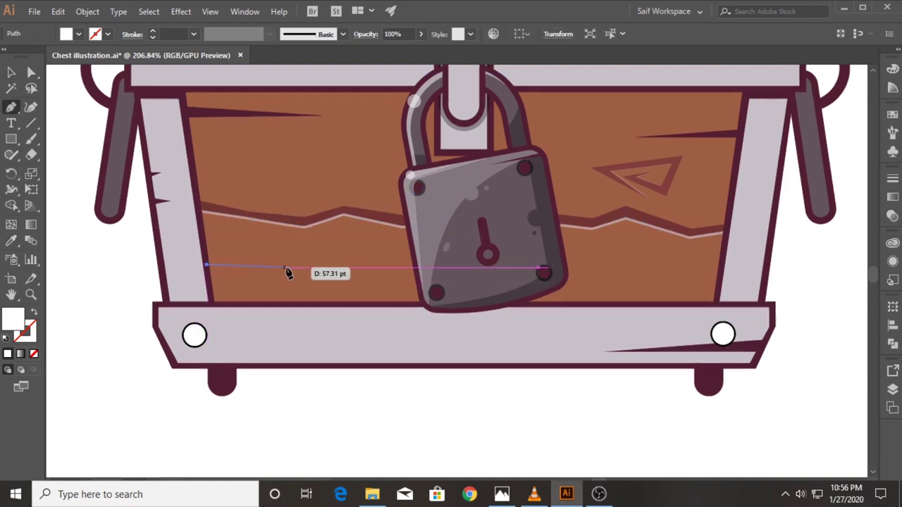
{"action": "left_click", "coordinate": [328, 270]}
{"action": "left_click", "coordinate": [210, 279]}
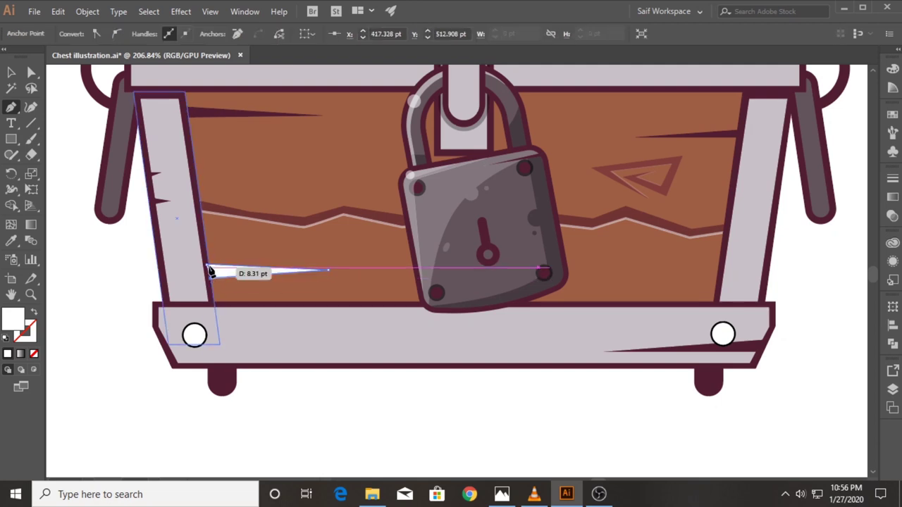
{"action": "left_click", "coordinate": [236, 305]}
{"action": "left_click", "coordinate": [208, 147]}
{"action": "key", "text": "ctrl+z"}
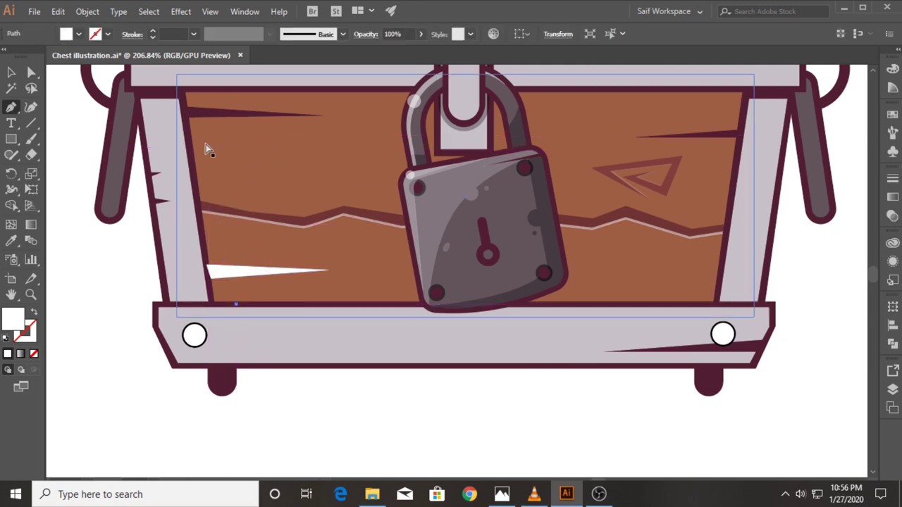
{"action": "left_click", "coordinate": [207, 137]}
{"action": "left_click", "coordinate": [294, 134]}
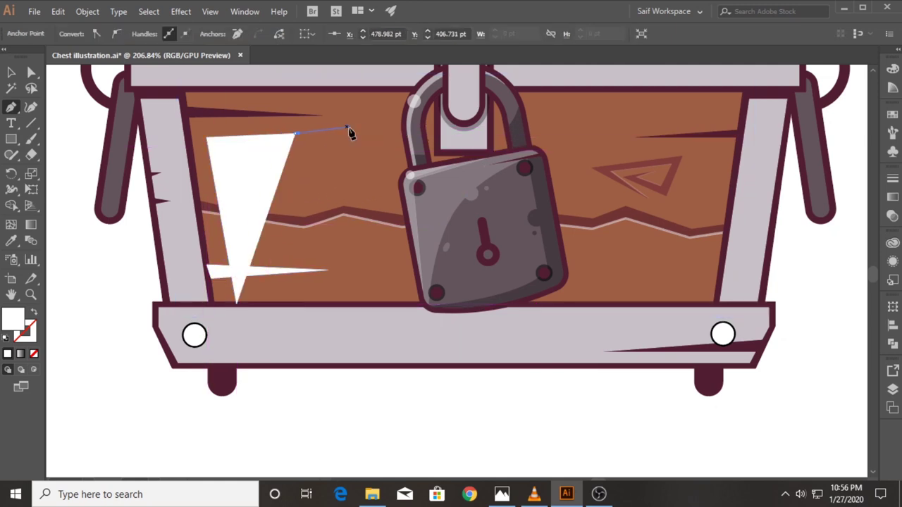
{"action": "left_click", "coordinate": [345, 128]}
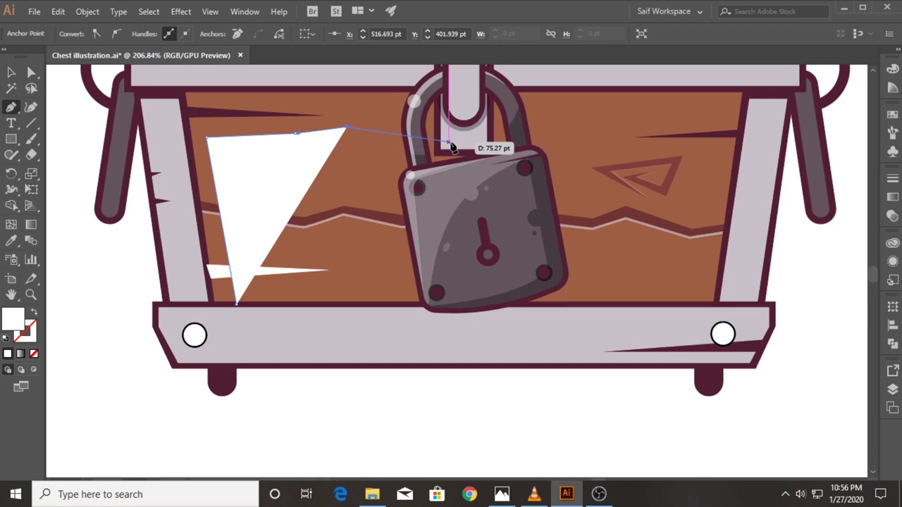
- Trace the shadow outline along the top edge to the right post and close it
{"action": "left_click", "coordinate": [448, 141]}
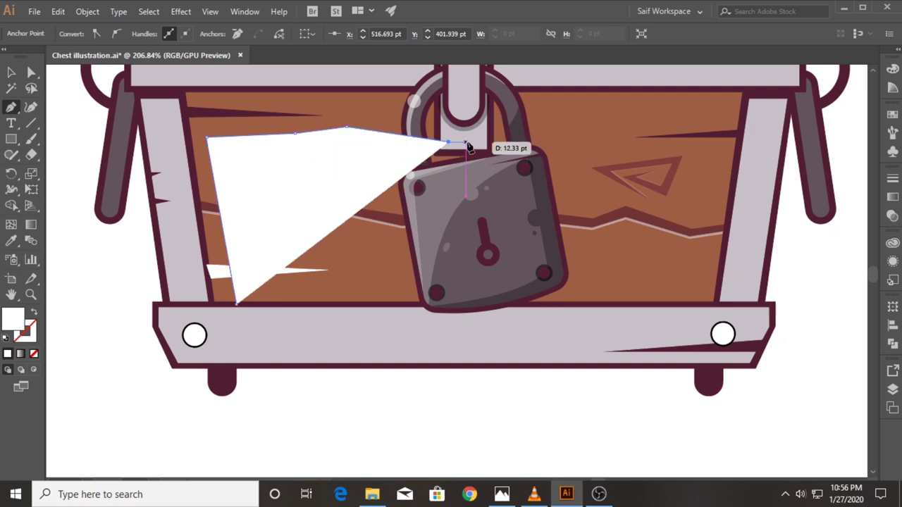
{"action": "left_click", "coordinate": [555, 131]}
{"action": "left_click", "coordinate": [606, 138]}
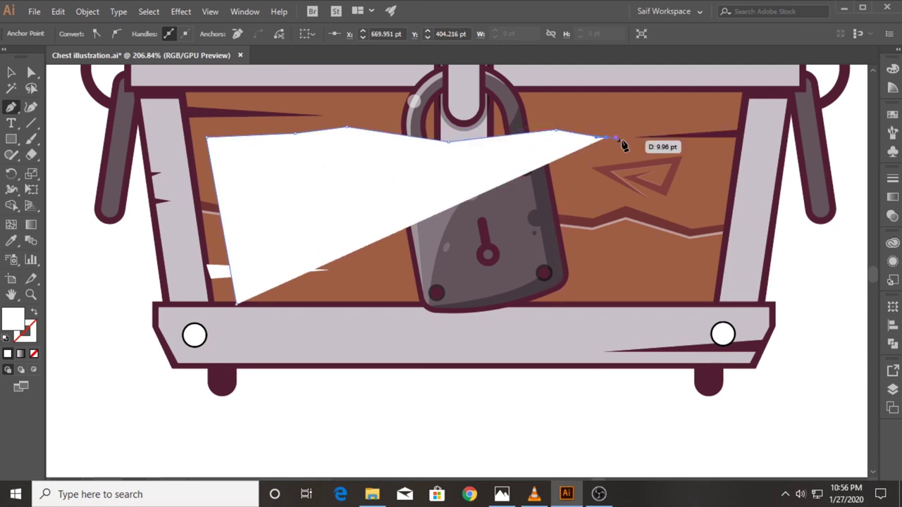
{"action": "left_click", "coordinate": [660, 141]}
{"action": "left_click", "coordinate": [713, 141]}
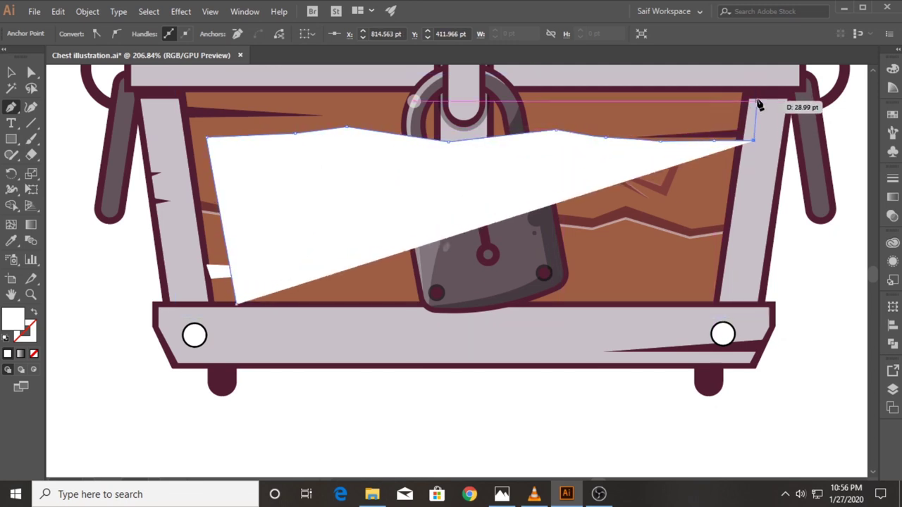
{"action": "left_click", "coordinate": [741, 139]}
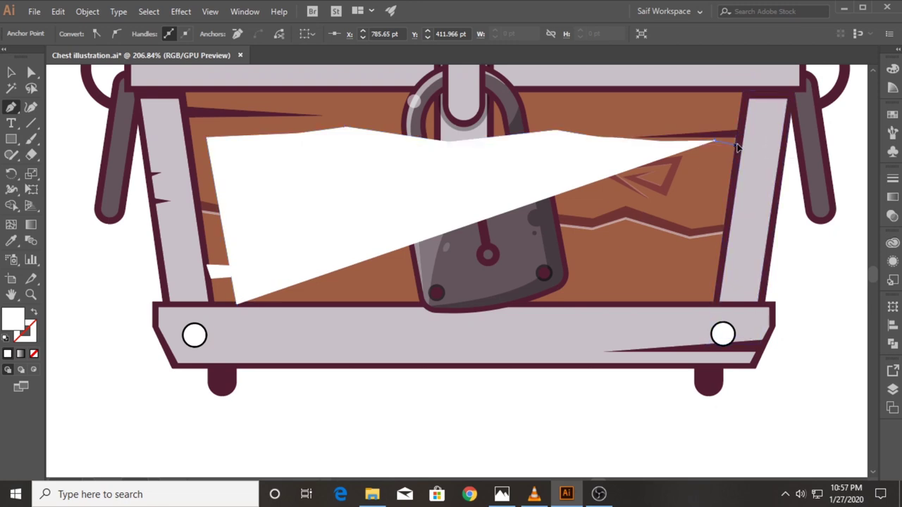
{"action": "left_click", "coordinate": [741, 91]}
{"action": "left_click", "coordinate": [186, 93]}
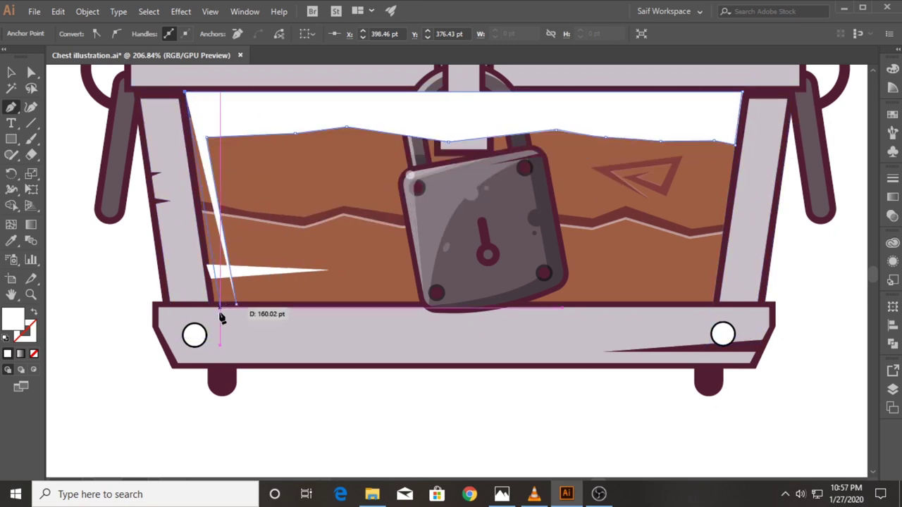
{"action": "left_click", "coordinate": [235, 305]}
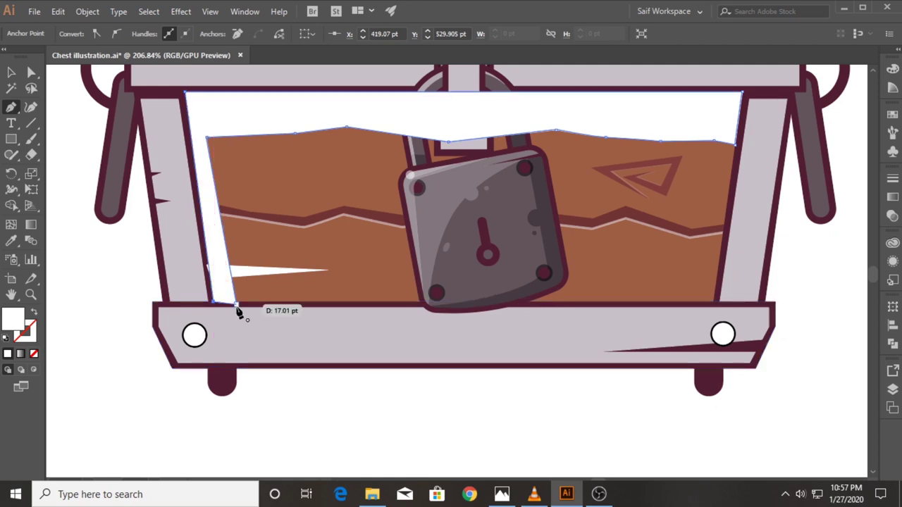
- Fill the shadow shape dark brown, send it backward, and merge the wedge into it
{"action": "left_click", "coordinate": [11, 72]}
{"action": "left_click", "coordinate": [11, 241]}
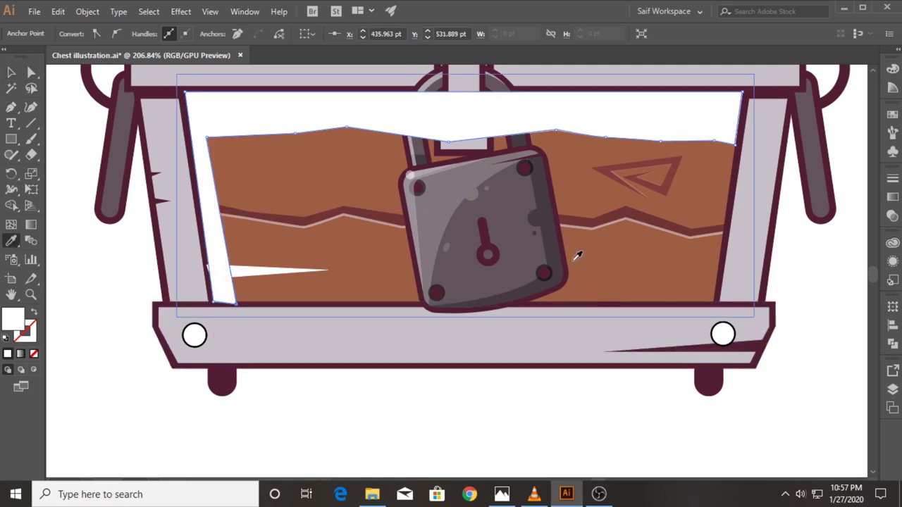
{"action": "left_click", "coordinate": [181, 176]}
{"action": "left_click", "coordinate": [10, 72]}
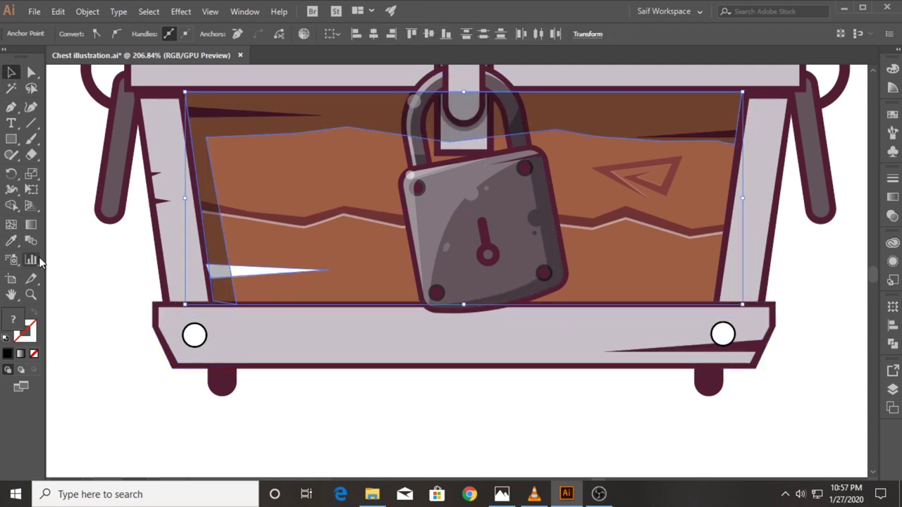
{"action": "key", "text": "shift+m"}
{"action": "key", "text": "z"}
{"action": "mouse_move", "coordinate": [224, 274]}
{"action": "left_mouse_down"}
{"action": "mouse_move", "coordinate": [211, 272]}
{"action": "mouse_move", "coordinate": [275, 253]}
{"action": "mouse_move", "coordinate": [232, 185]}
{"action": "left_mouse_up"}
{"action": "left_click", "coordinate": [10, 205]}
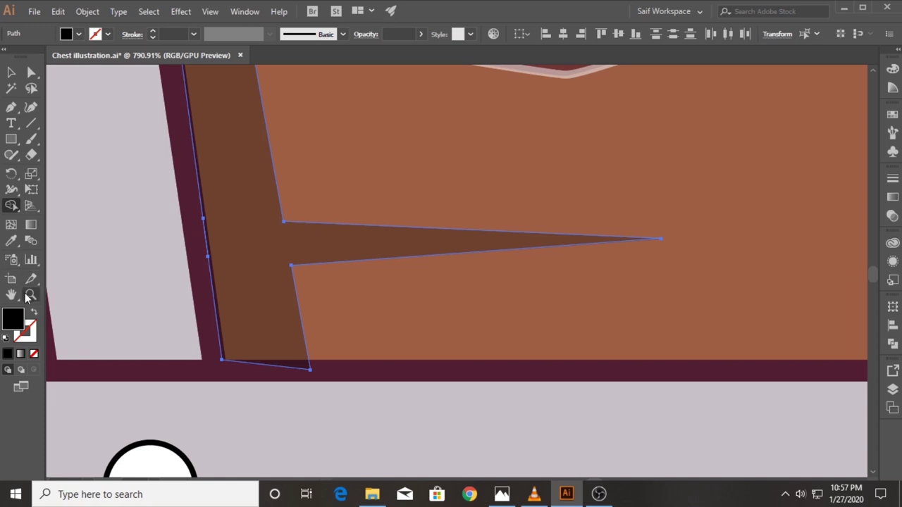
- Adjust the shadow strip's lower edge anchors, then zoom out and select the brown panel
{"action": "left_click", "coordinate": [30, 294]}
{"action": "left_click_drag", "start_coordinate": [433, 256], "coordinate": [527, 235]}
{"action": "left_click", "coordinate": [30, 71]}
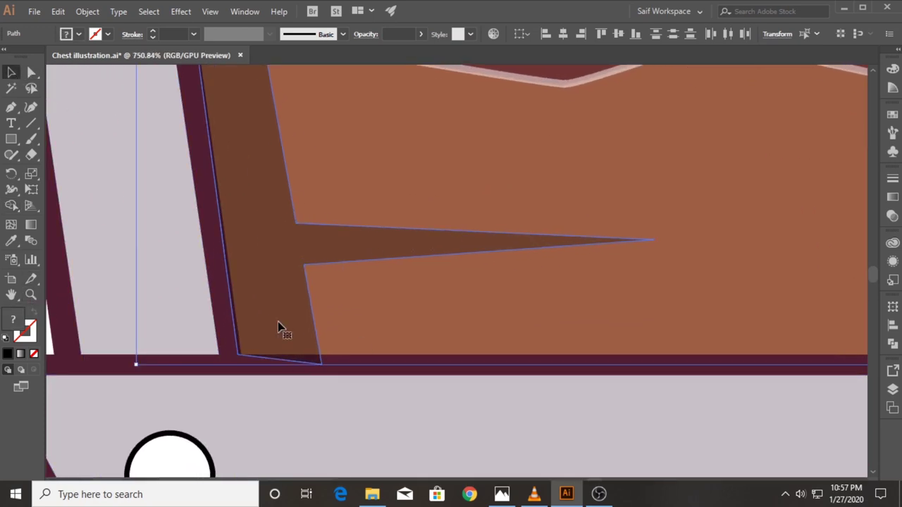
{"action": "left_click_drag", "start_coordinate": [326, 374], "coordinate": [356, 398]}
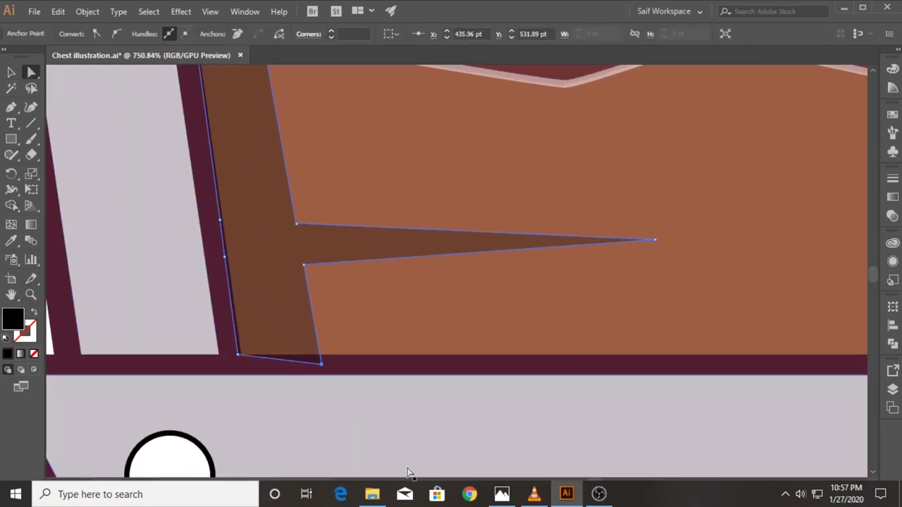
{"action": "key", "text": "z"}
{"action": "left_click", "coordinate": [258, 195], "text": "alt"}
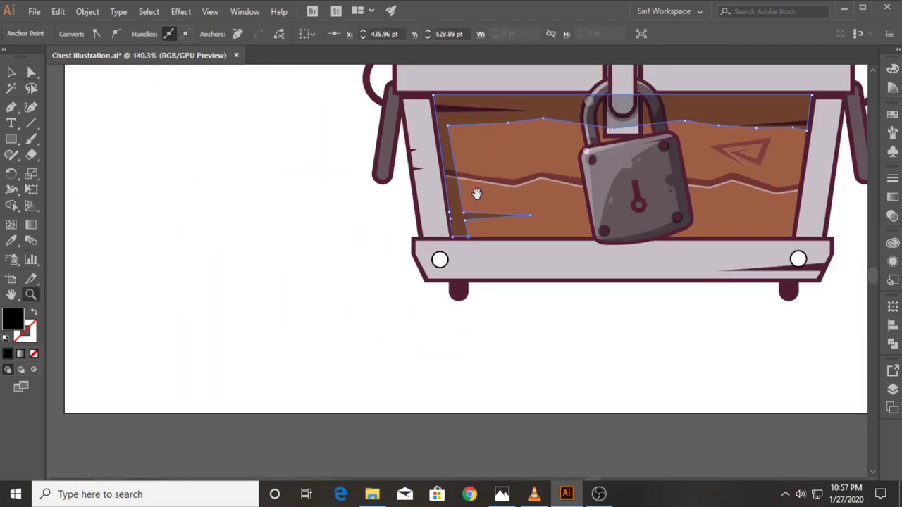
{"action": "scroll", "coordinate": [442, 155], "scroll_direction": "up", "scroll_amount": 1, "text": "alt"}
{"action": "scroll", "coordinate": [423, 190], "scroll_direction": "up", "scroll_amount": 1, "text": "alt"}
{"action": "key", "text": "v"}
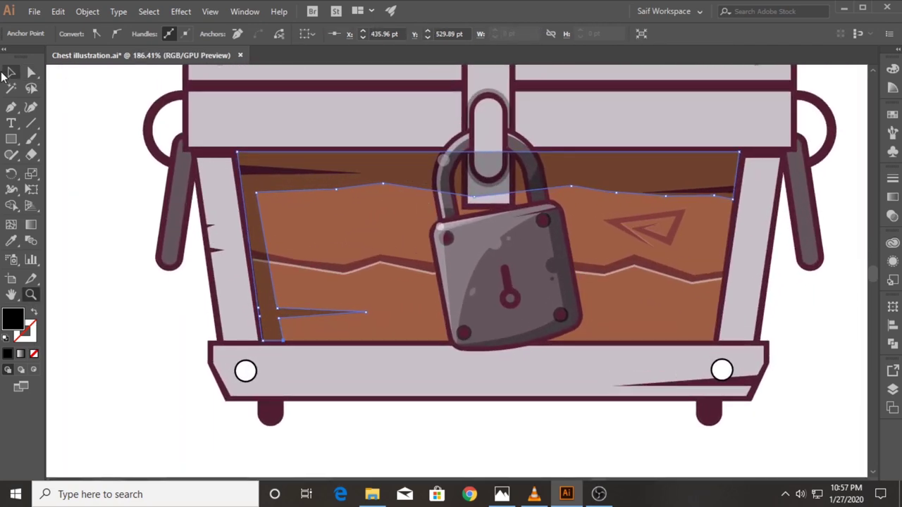
{"action": "left_click", "coordinate": [409, 298]}
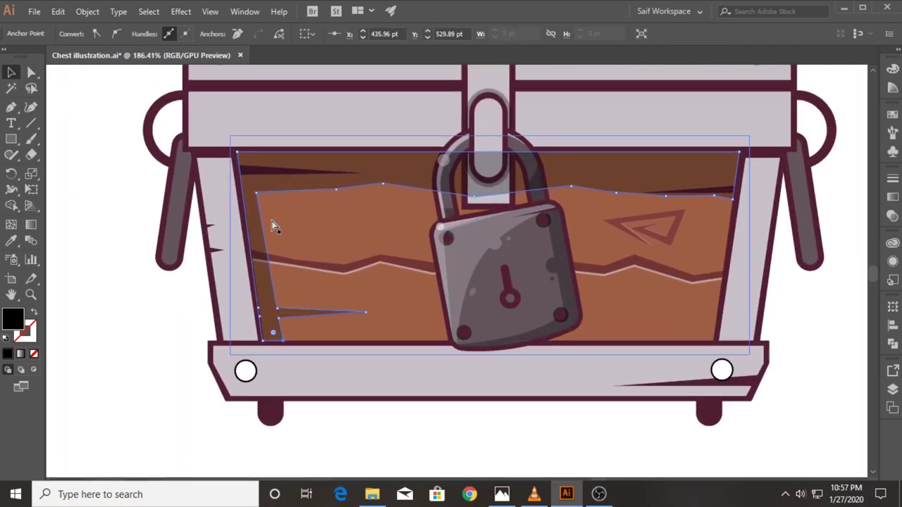
{"action": "left_click", "coordinate": [799, 287]}
- Duplicate the padlock, unite the copy into one silhouette, and apply the dark 30% style
{"action": "left_click", "coordinate": [532, 294]}
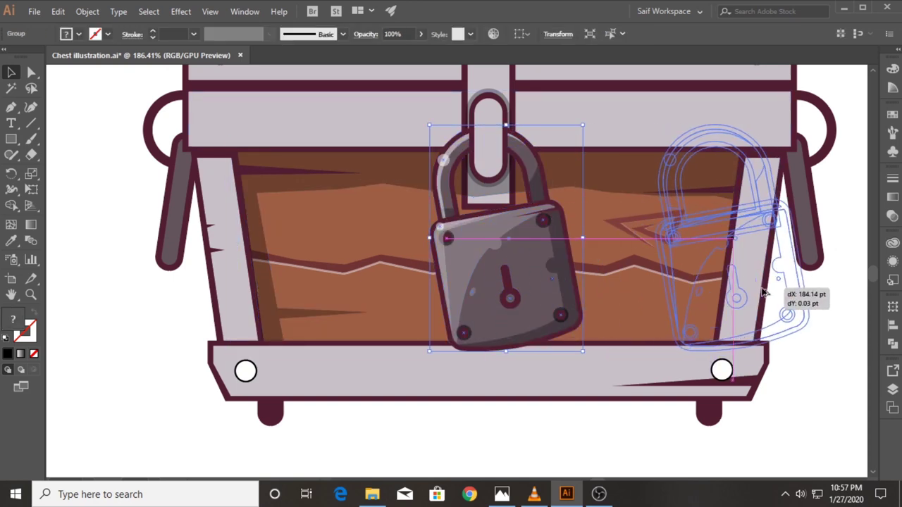
{"action": "left_click_drag", "start_coordinate": [530, 288], "coordinate": [760, 287], "text": "alt"}
{"action": "left_click", "coordinate": [892, 342]}
{"action": "left_click", "coordinate": [741, 339]}
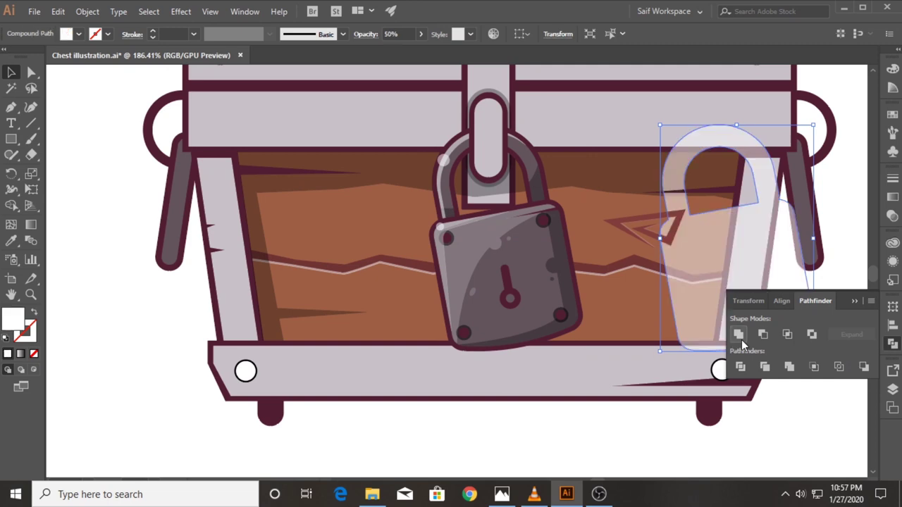
{"action": "key", "text": "i"}
{"action": "left_click", "coordinate": [303, 177]}
- Place the silhouette behind the padlock, nudge it slightly left, and save the file
{"action": "key", "text": "v"}
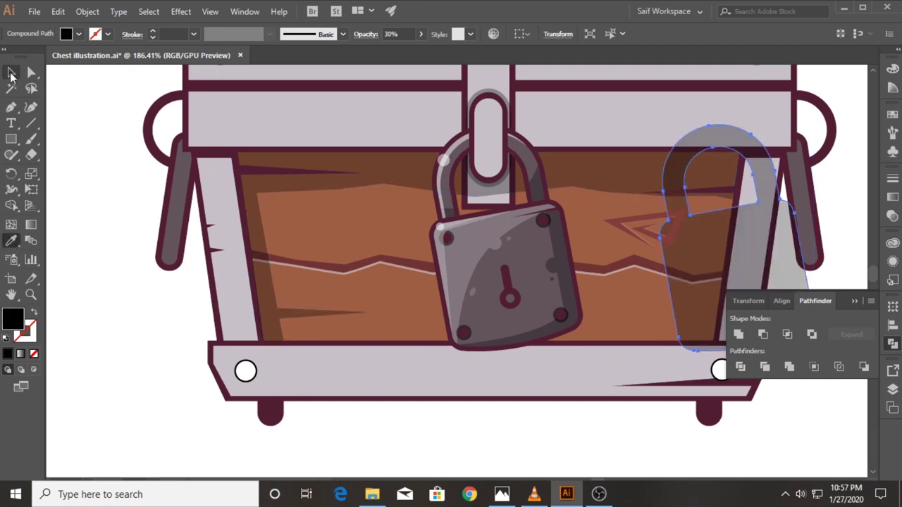
{"action": "left_click_drag", "start_coordinate": [725, 273], "coordinate": [523, 278]}
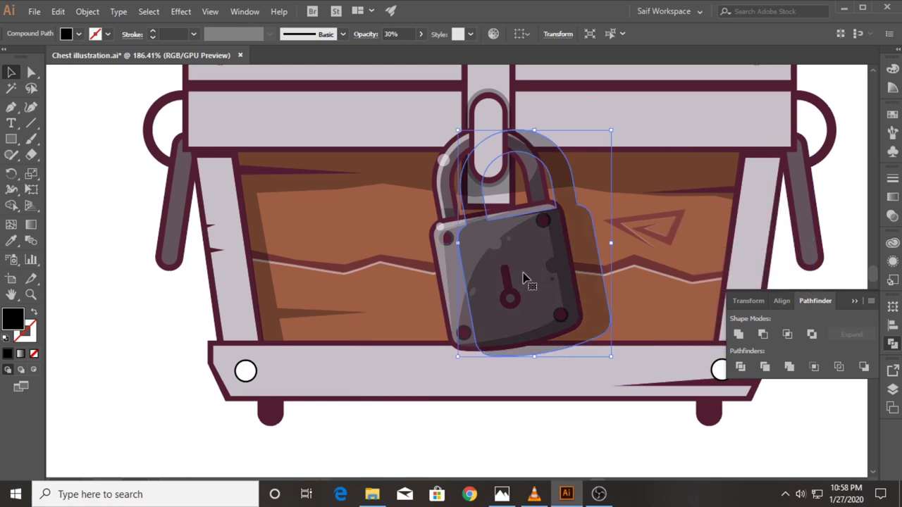
{"action": "key", "text": "ctrl+["}
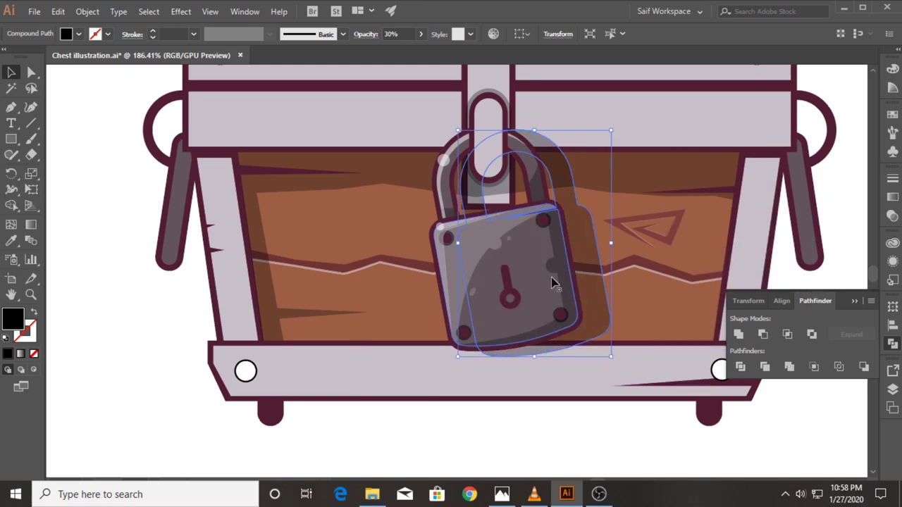
{"action": "key", "text": "Left"}
{"action": "key", "text": "Left"}
{"action": "key", "text": "Left"}
{"action": "key", "text": "Left"}
{"action": "key", "text": "Left"}
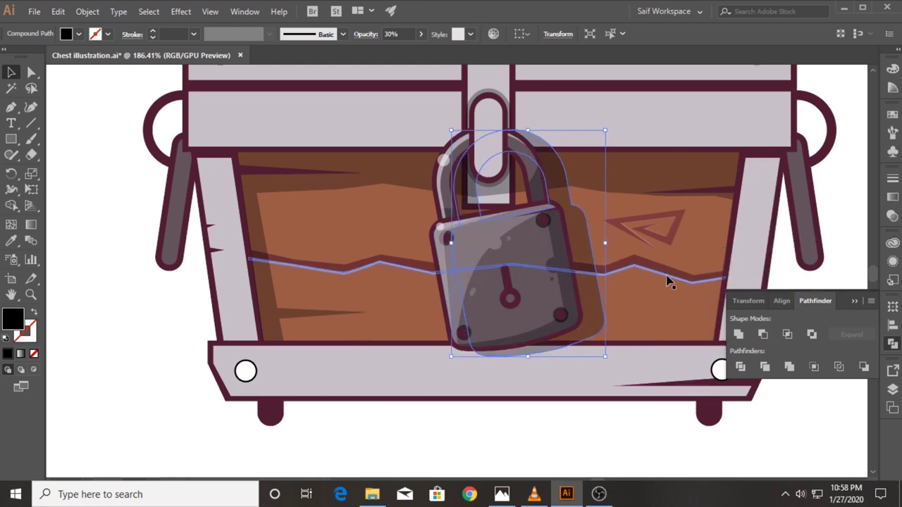
{"action": "key", "text": "Left"}
{"action": "key", "text": "Left"}
{"action": "key", "text": "Left"}
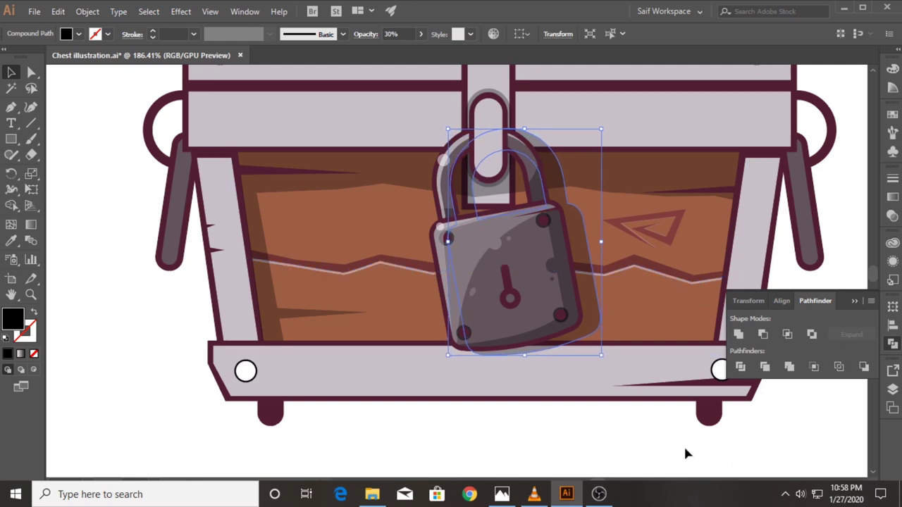
{"action": "left_click", "coordinate": [684, 448]}
{"action": "left_click", "coordinate": [855, 303]}
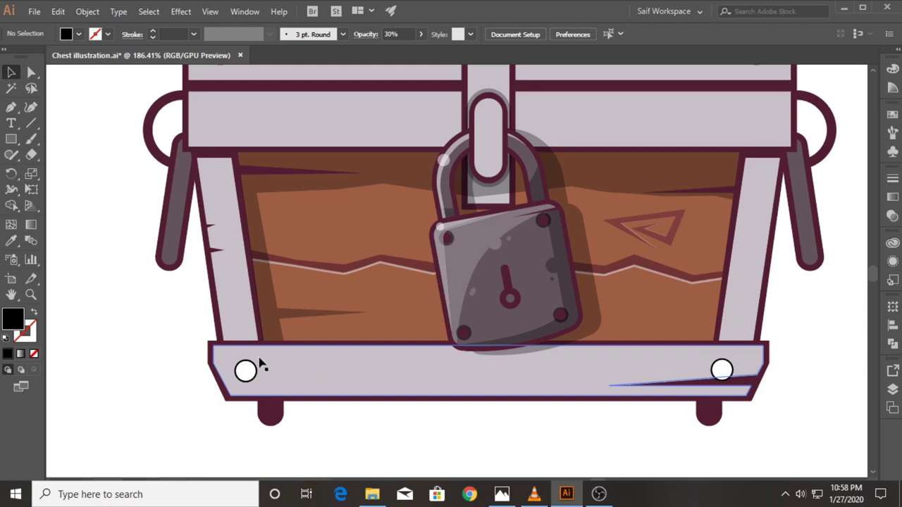
{"action": "key", "text": "ctrl+s"}
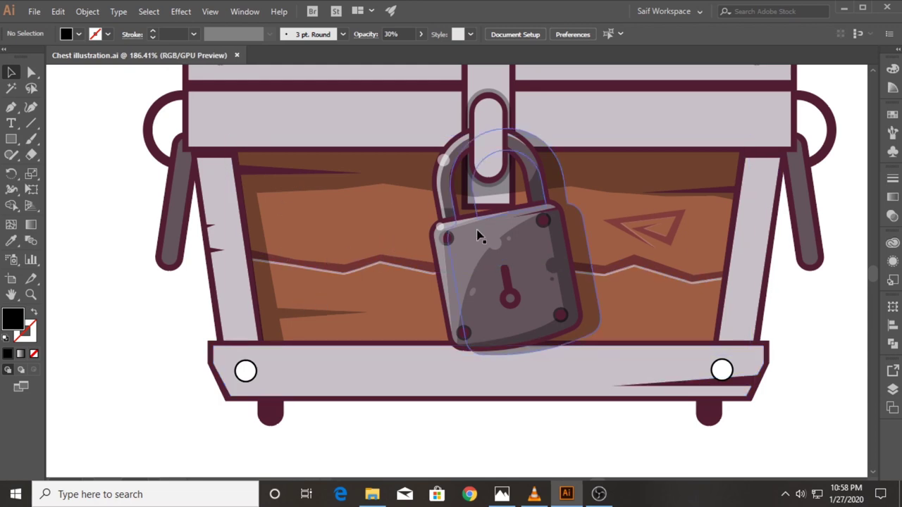
- Draw a highlight strip along the top edge of the base rail
{"action": "left_click", "coordinate": [30, 294]}
{"action": "left_click_drag", "start_coordinate": [509, 219], "coordinate": [423, 290]}
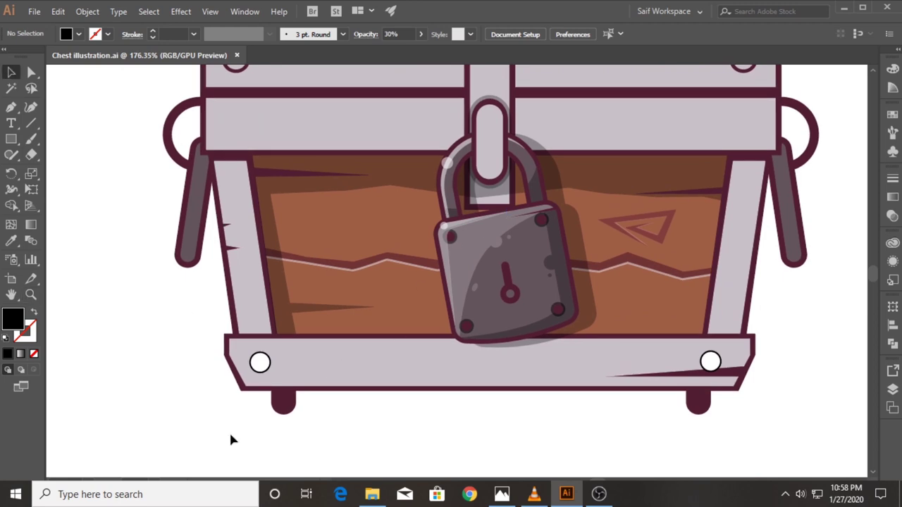
{"action": "scroll", "coordinate": [233, 439], "scroll_direction": "down", "scroll_amount": 1}
{"action": "left_click_drag", "start_coordinate": [290, 336], "coordinate": [373, 322]}
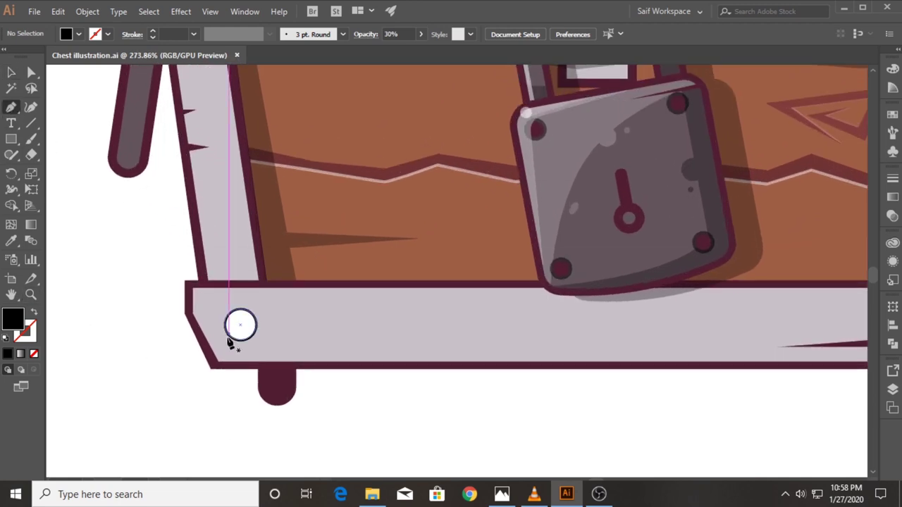
{"action": "left_click", "coordinate": [217, 363]}
{"action": "left_click", "coordinate": [203, 315]}
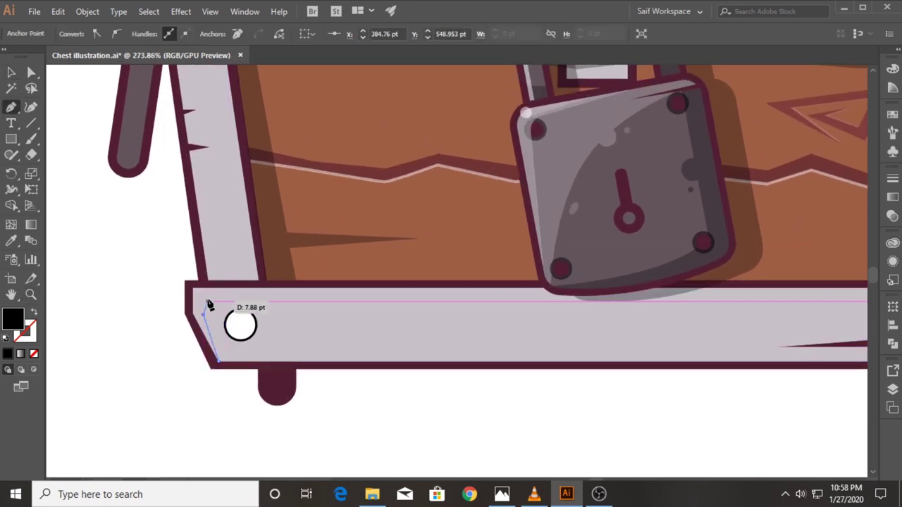
{"action": "left_click", "coordinate": [206, 298]}
{"action": "left_click_drag", "start_coordinate": [692, 319], "coordinate": [425, 328]}
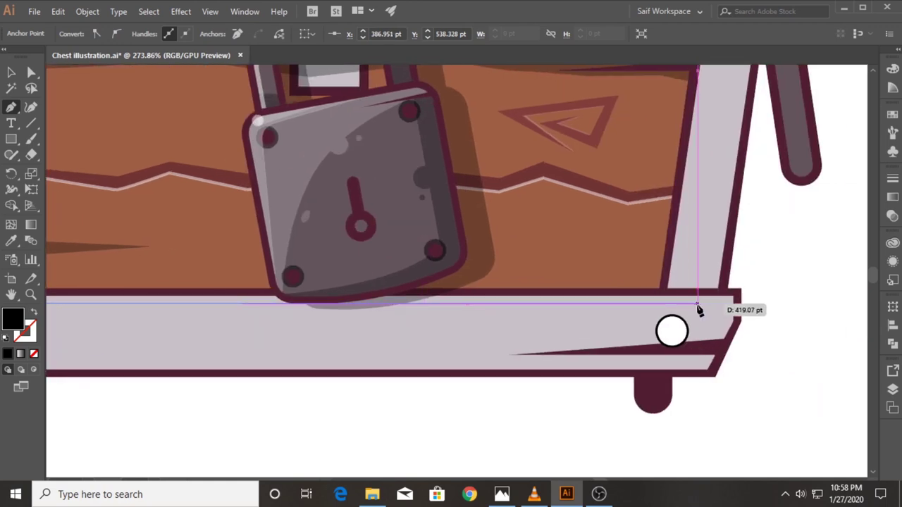
{"action": "left_click", "coordinate": [728, 307]}
{"action": "left_click_drag", "start_coordinate": [176, 297], "coordinate": [557, 286]}
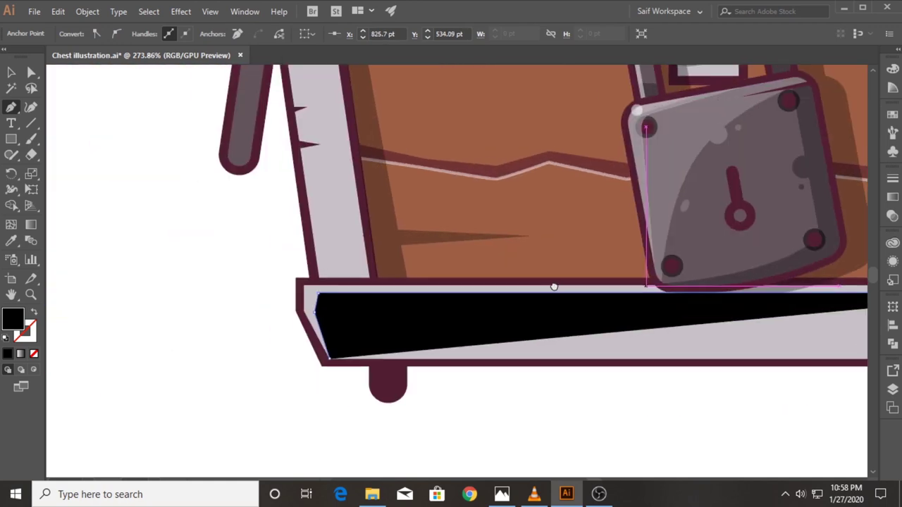
{"action": "left_click", "coordinate": [306, 288]}
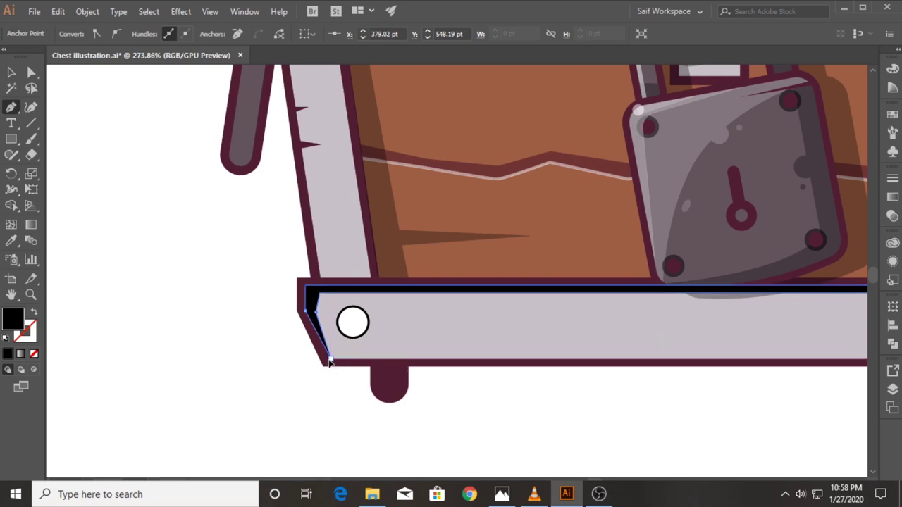
- Give the top highlight strip a light sampled fill
{"action": "left_click", "coordinate": [11, 241]}
{"action": "left_click", "coordinate": [655, 144]}
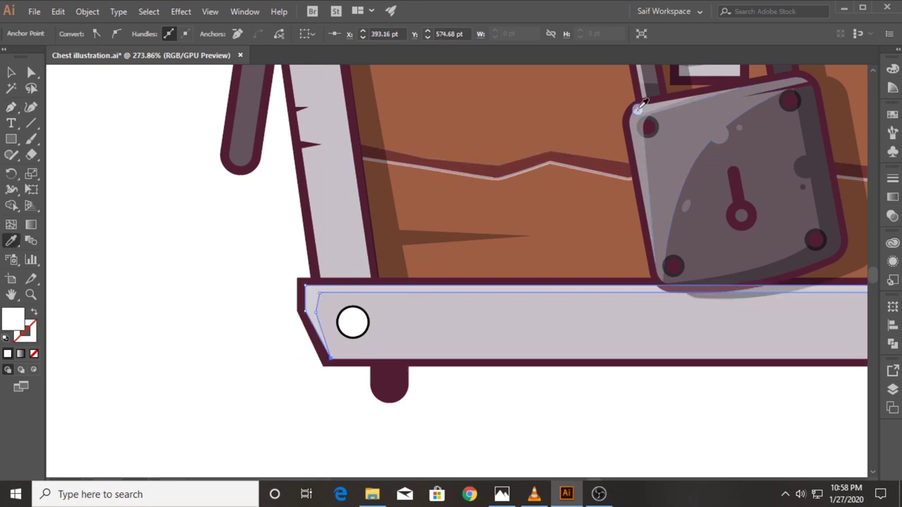
{"action": "left_click", "coordinate": [12, 72]}
{"action": "left_click", "coordinate": [169, 232]}
{"action": "scroll", "coordinate": [402, 407], "scroll_direction": "right", "scroll_amount": 3}
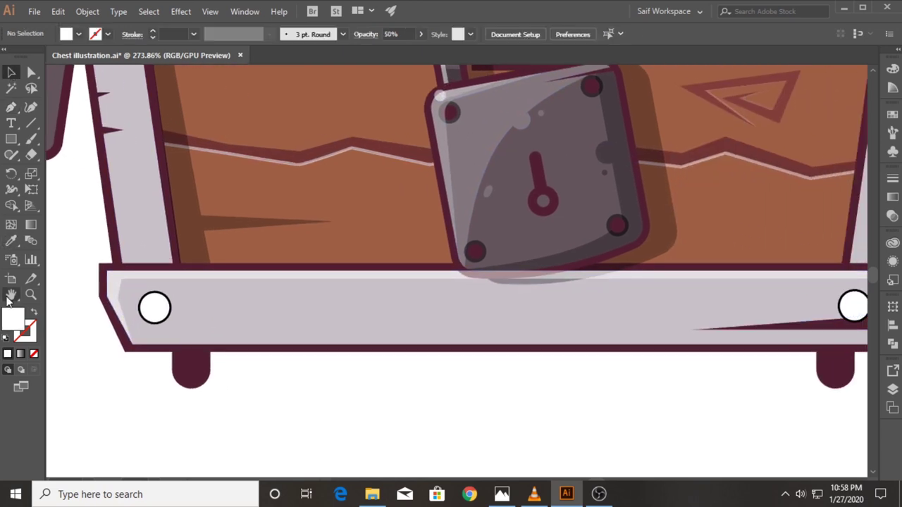
- Draw a shade strip along the rail's lower edge
{"action": "left_click", "coordinate": [11, 107]}
{"action": "left_click", "coordinate": [134, 348]}
{"action": "scroll", "coordinate": [201, 332], "scroll_direction": "right", "scroll_amount": 5}
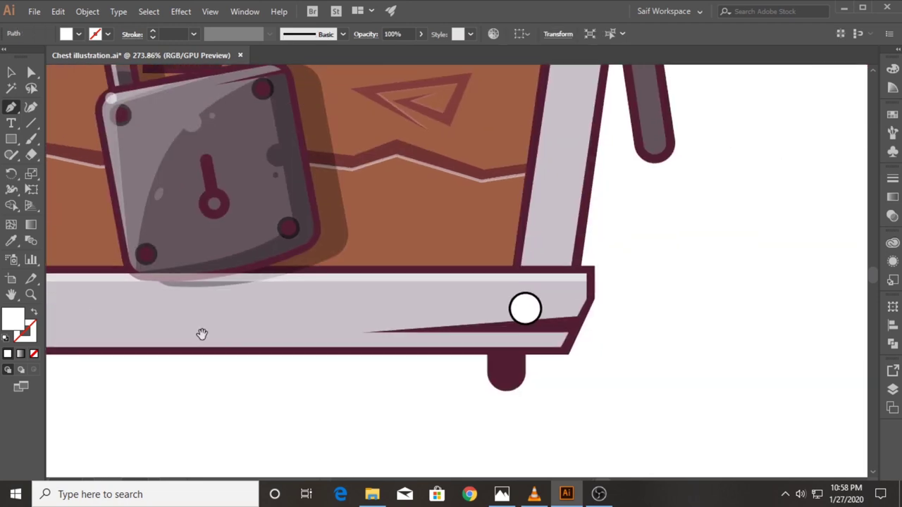
{"action": "left_click", "coordinate": [362, 332]}
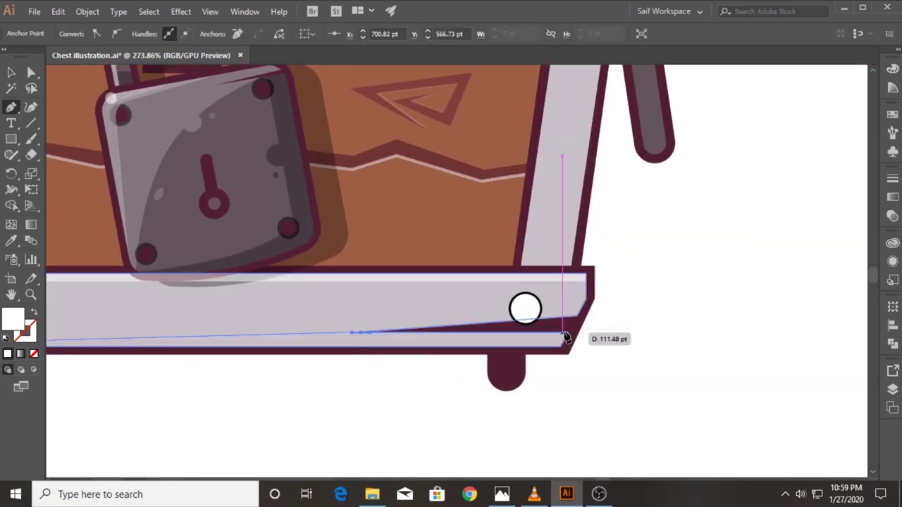
{"action": "left_click", "coordinate": [567, 334]}
{"action": "scroll", "coordinate": [559, 346], "scroll_direction": "left", "scroll_amount": 5}
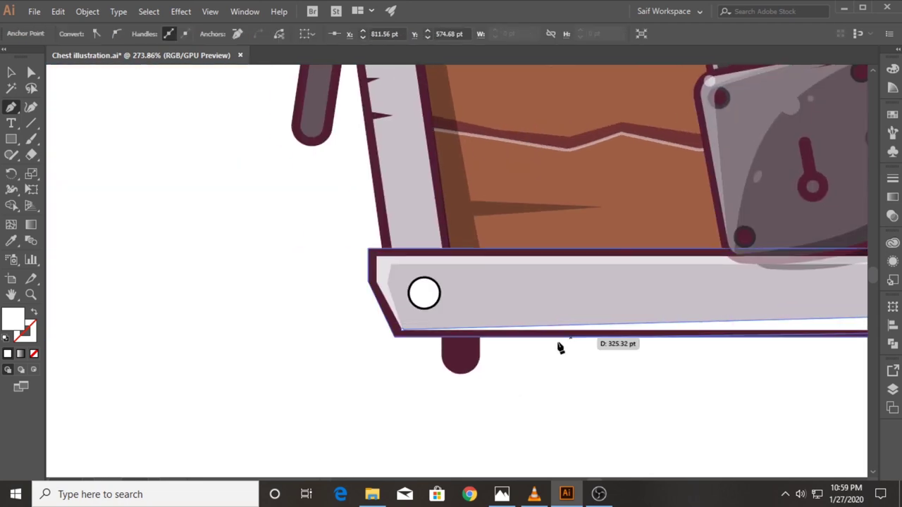
{"action": "left_click", "coordinate": [401, 334]}
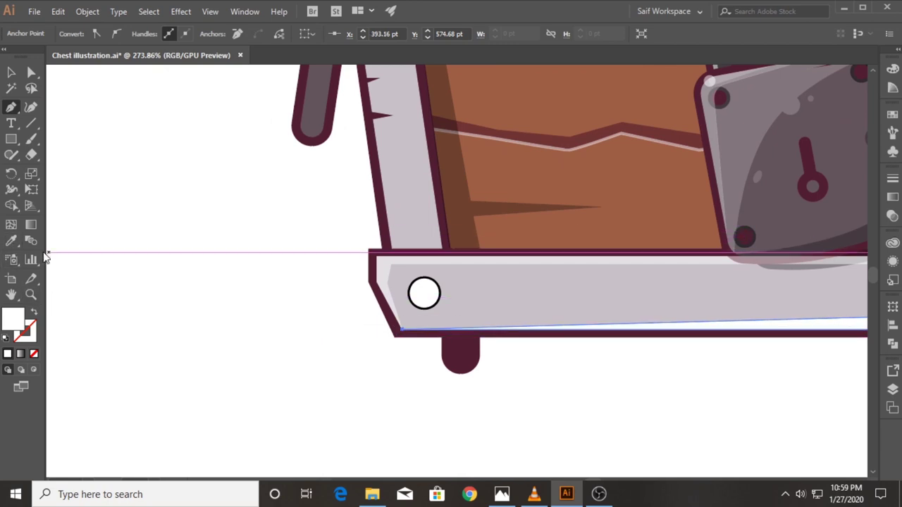
- Fill the lower shade strip grey, then draw a circle over the left rivet
{"action": "left_click", "coordinate": [12, 241]}
{"action": "scroll", "coordinate": [833, 243], "scroll_direction": "right", "scroll_amount": 2}
{"action": "scroll", "coordinate": [634, 232], "scroll_direction": "right", "scroll_amount": 4}
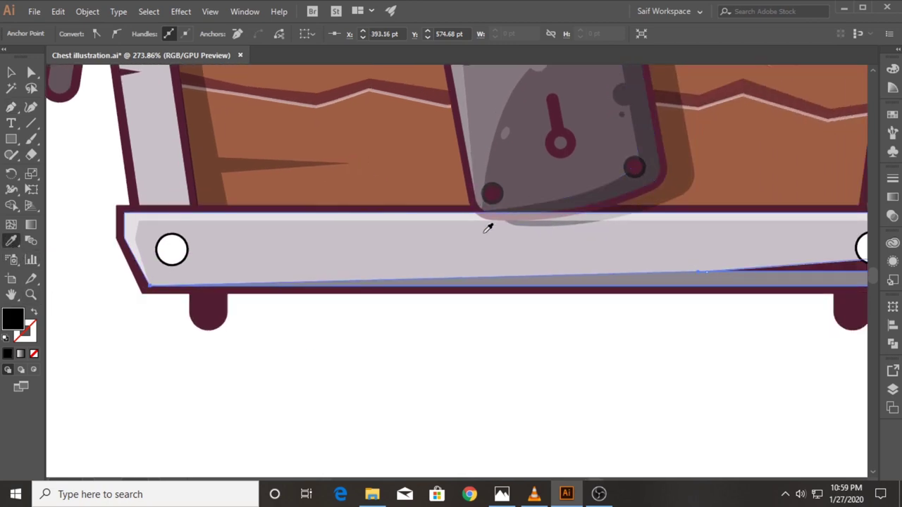
{"action": "left_click", "coordinate": [487, 225]}
{"action": "left_click", "coordinate": [11, 72]}
{"action": "left_click", "coordinate": [121, 336]}
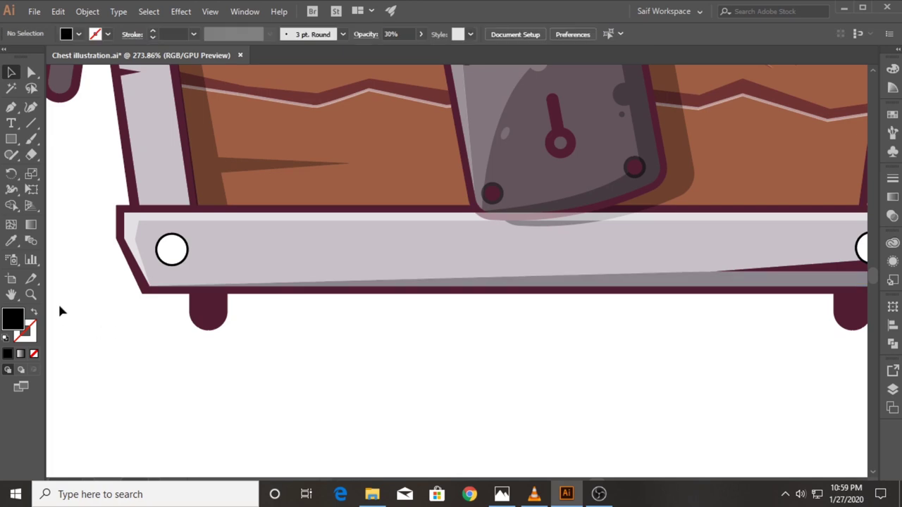
{"action": "mouse_move", "coordinate": [417, 270]}
{"action": "left_mouse_down"}
{"action": "mouse_move", "coordinate": [308, 338]}
{"action": "mouse_move", "coordinate": [477, 328]}
{"action": "left_mouse_up"}
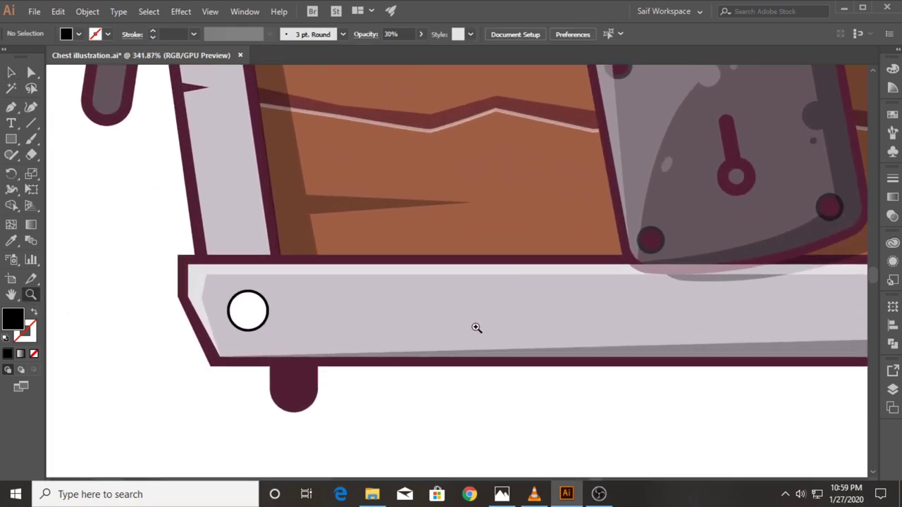
{"action": "left_click_drag", "start_coordinate": [244, 318], "coordinate": [246, 314]}
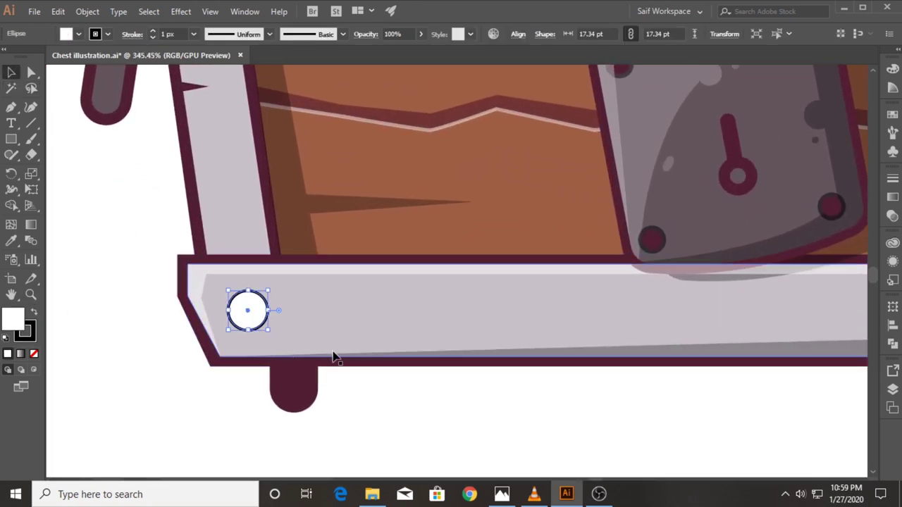
- Colour the rivet circle maroon and create an inset copy with Offset Path -5
{"action": "key", "text": "i"}
{"action": "left_click", "coordinate": [297, 354]}
{"action": "left_click", "coordinate": [300, 384]}
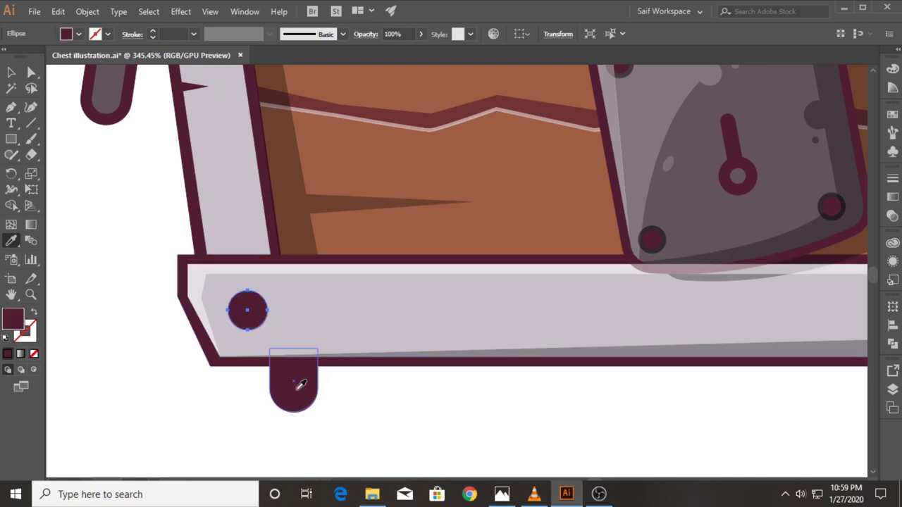
{"action": "left_click", "coordinate": [11, 72]}
{"action": "left_click", "coordinate": [87, 12]}
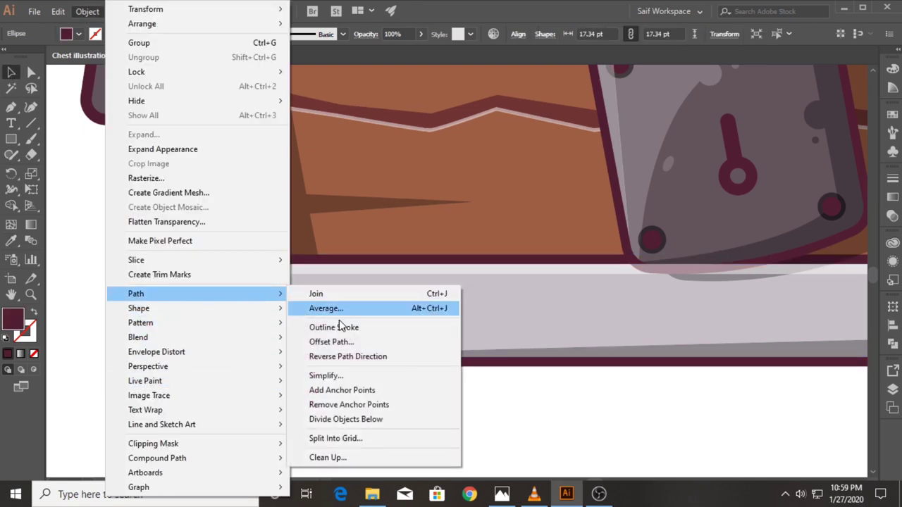
{"action": "left_click", "coordinate": [331, 342]}
{"action": "type", "text": "-5"}
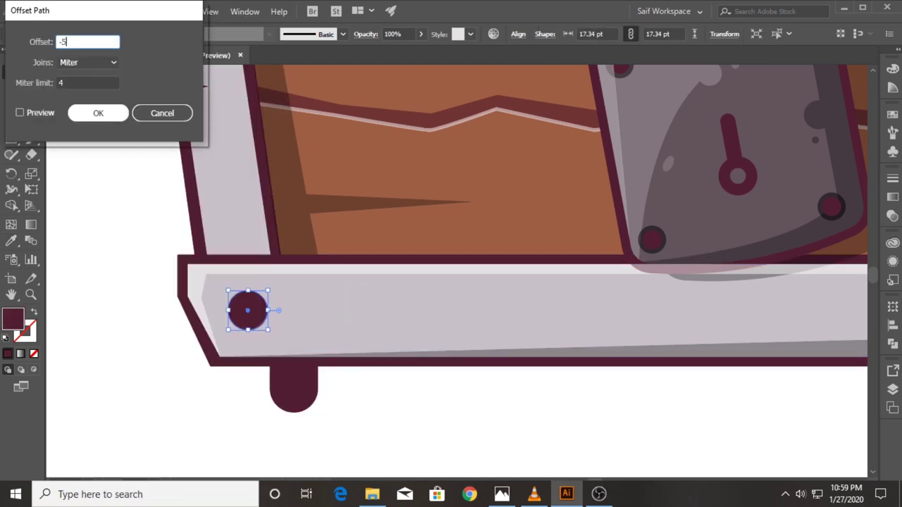
{"action": "left_click", "coordinate": [84, 119]}
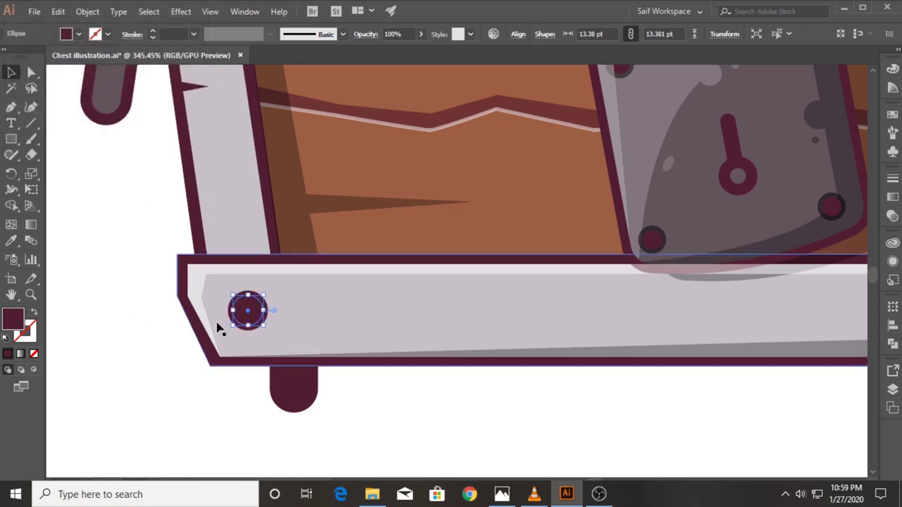
- Fill the inset with the plank's light grey and add a small tilted ellipse inside
{"action": "key", "text": "i"}
{"action": "left_click", "coordinate": [362, 299]}
{"action": "left_click", "coordinate": [31, 294]}
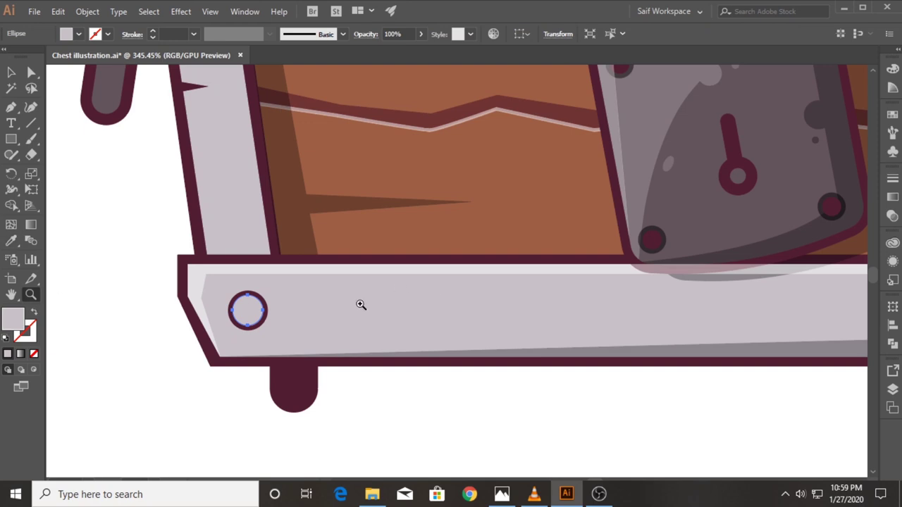
{"action": "left_click", "coordinate": [294, 323]}
{"action": "left_click", "coordinate": [248, 288]}
{"action": "left_click", "coordinate": [12, 139]}
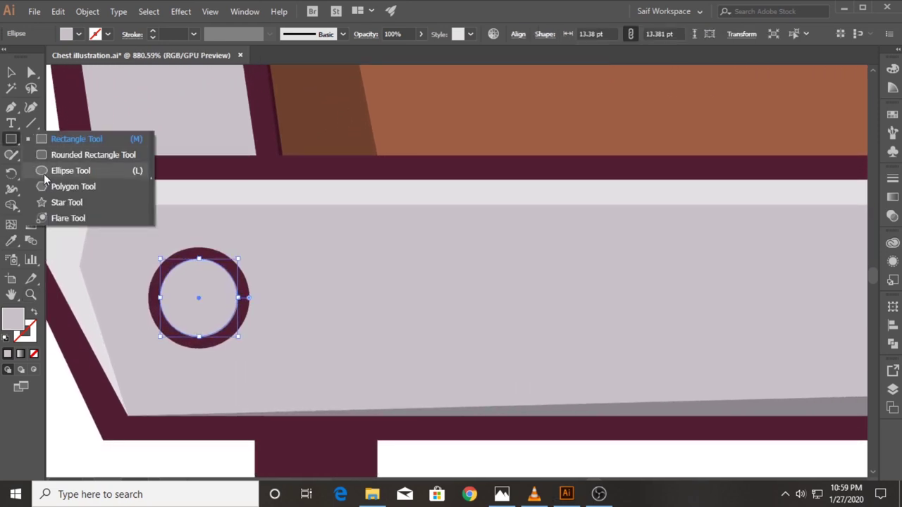
{"action": "left_click_drag", "start_coordinate": [13, 144], "coordinate": [44, 169]}
{"action": "left_click_drag", "start_coordinate": [183, 274], "coordinate": [215, 326]}
{"action": "left_click", "coordinate": [12, 73]}
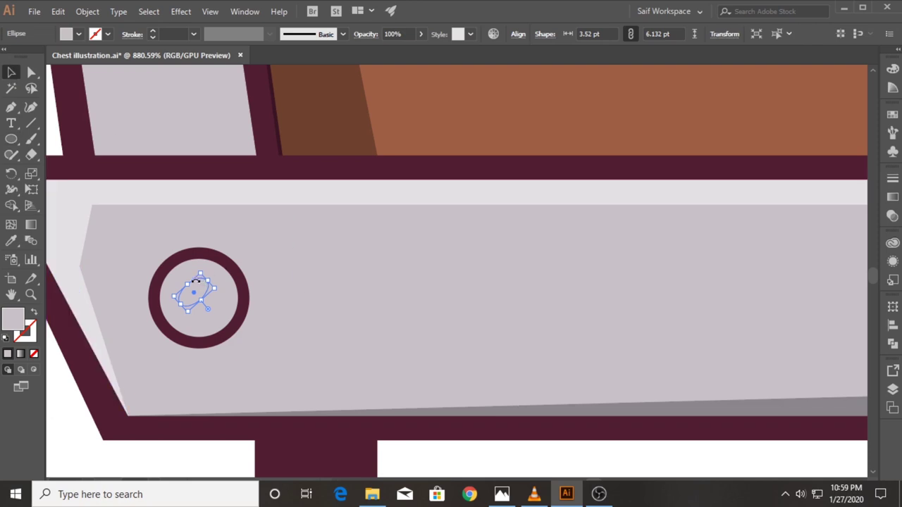
{"action": "left_click_drag", "start_coordinate": [206, 295], "coordinate": [197, 284]}
- Make the ellipse a white 50% glint and cut a crescent from two overlapping circles
{"action": "key", "text": "i"}
{"action": "left_click", "coordinate": [171, 195]}
{"action": "key", "text": "v"}
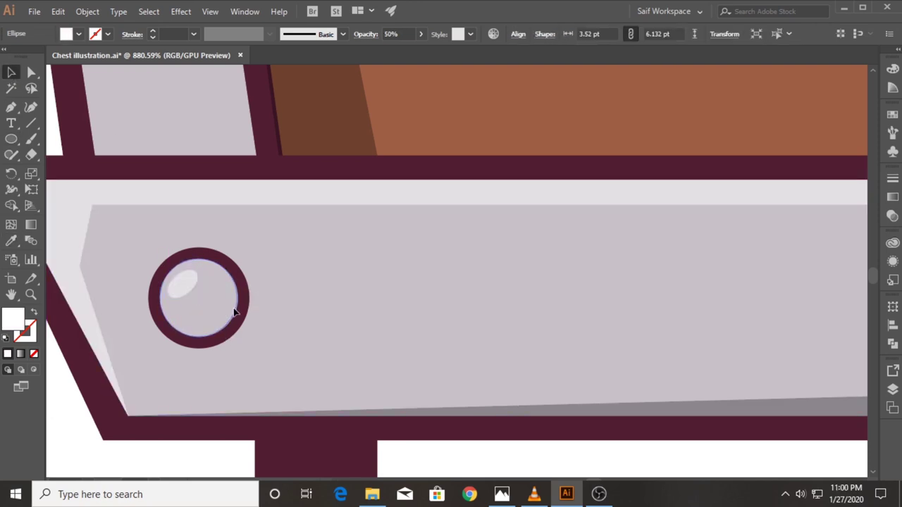
{"action": "left_click_drag", "start_coordinate": [235, 312], "coordinate": [386, 321]}
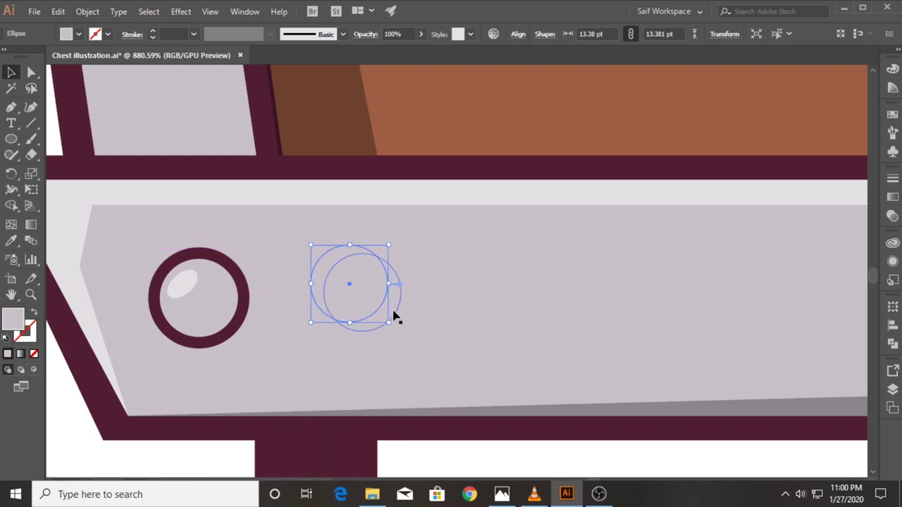
{"action": "left_click", "coordinate": [377, 312]}
{"action": "left_click", "coordinate": [318, 281], "text": "shift"}
{"action": "key", "text": "shift+m"}
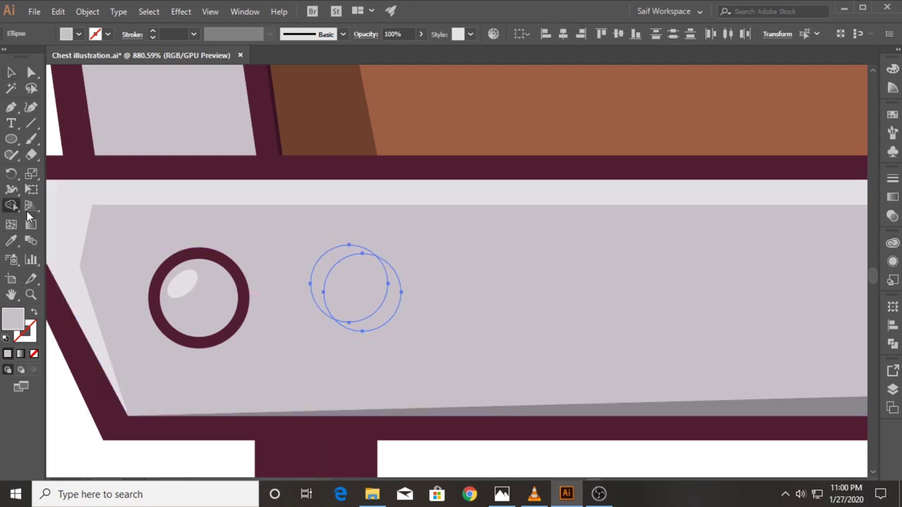
{"action": "left_click", "coordinate": [340, 295], "text": "alt"}
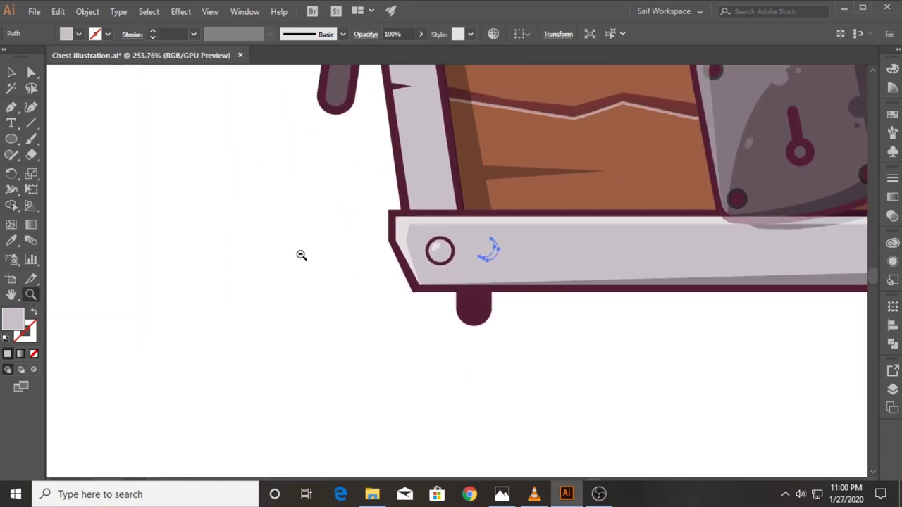
- Give the crescent the grey 30% style, fit it inside the rivet's edge, and group all parts
{"action": "left_click_drag", "start_coordinate": [431, 247], "coordinate": [346, 254]}
{"action": "key", "text": "i"}
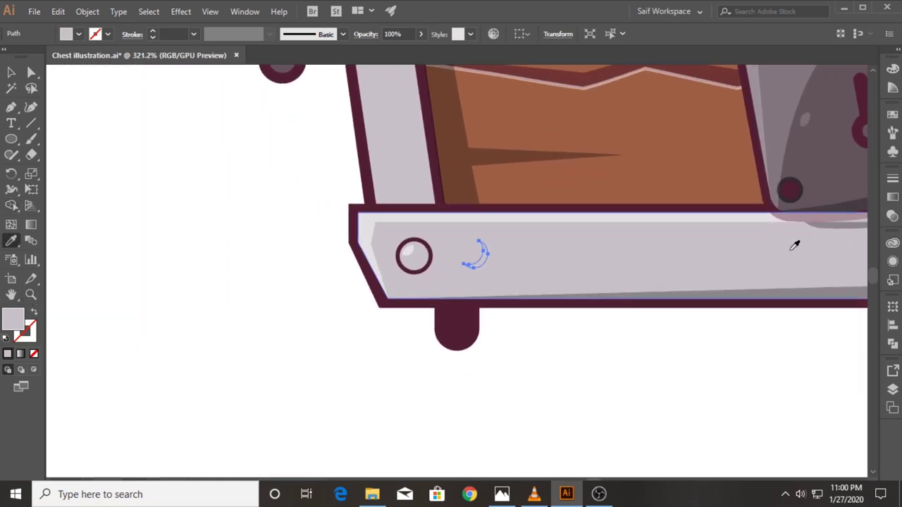
{"action": "left_click", "coordinate": [840, 203]}
{"action": "key", "text": "v"}
{"action": "mouse_move", "coordinate": [487, 267]}
{"action": "left_mouse_down"}
{"action": "mouse_move", "coordinate": [426, 275]}
{"action": "mouse_move", "coordinate": [451, 240]}
{"action": "left_mouse_up"}
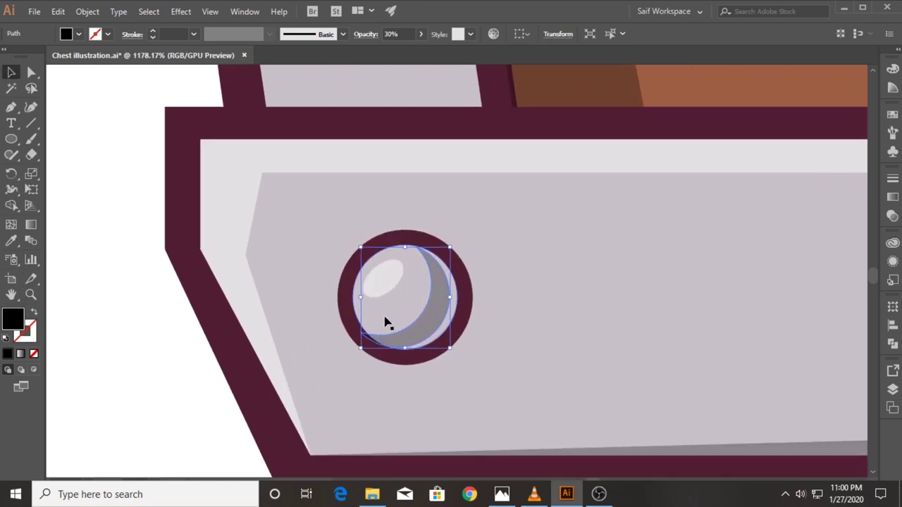
{"action": "left_click_drag", "start_coordinate": [436, 321], "coordinate": [442, 326]}
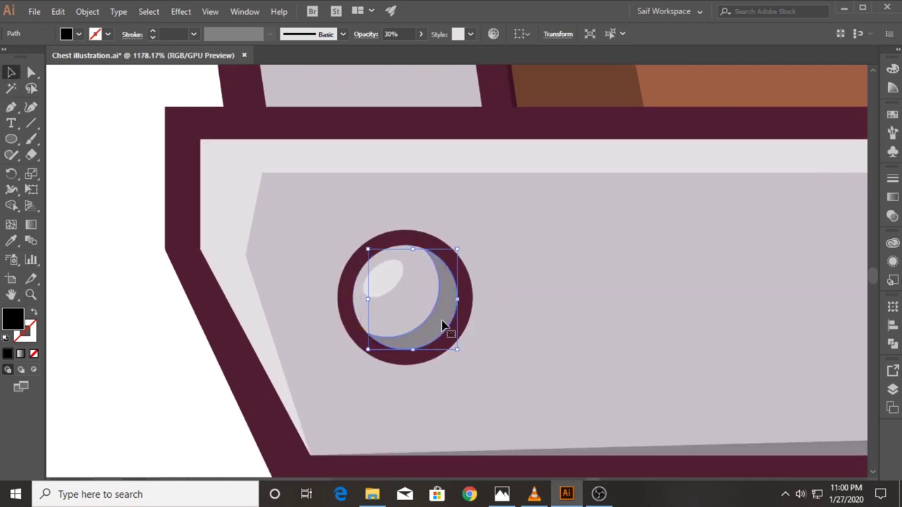
{"action": "left_click", "coordinate": [382, 278], "text": "shift"}
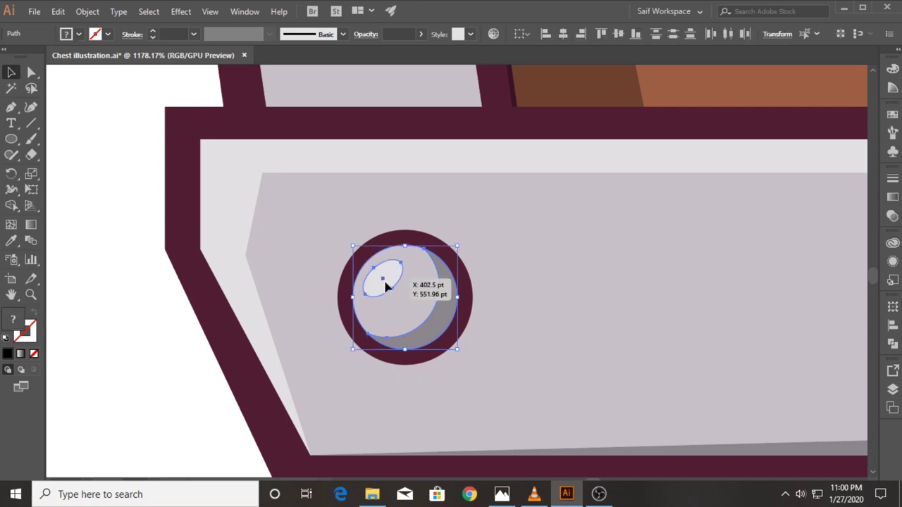
{"action": "left_click", "coordinate": [467, 312], "text": "shift"}
{"action": "key", "text": "ctrl+g"}
- Copy the rivet group to the bottom board's right end
{"action": "key", "text": "z"}
{"action": "scroll", "coordinate": [582, 300], "scroll_direction": "down", "scroll_amount": 5}
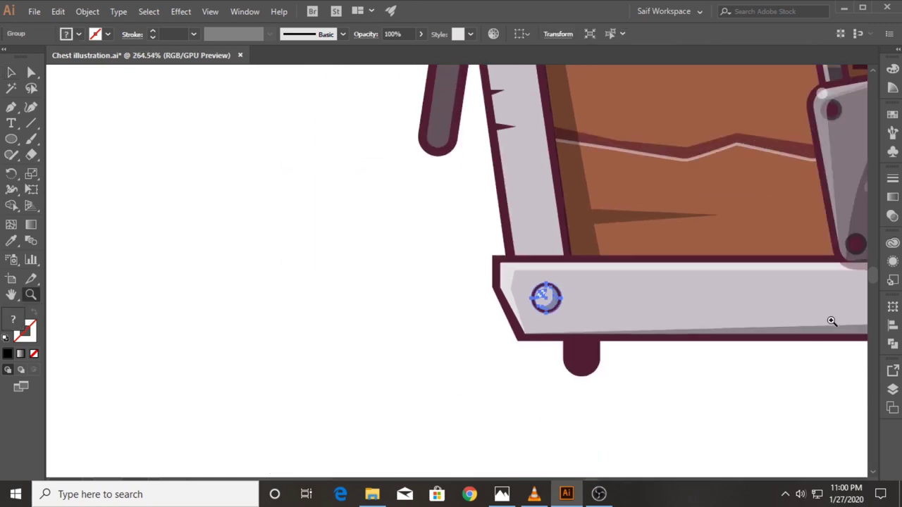
{"action": "scroll", "coordinate": [675, 343], "scroll_direction": "right", "scroll_amount": 3}
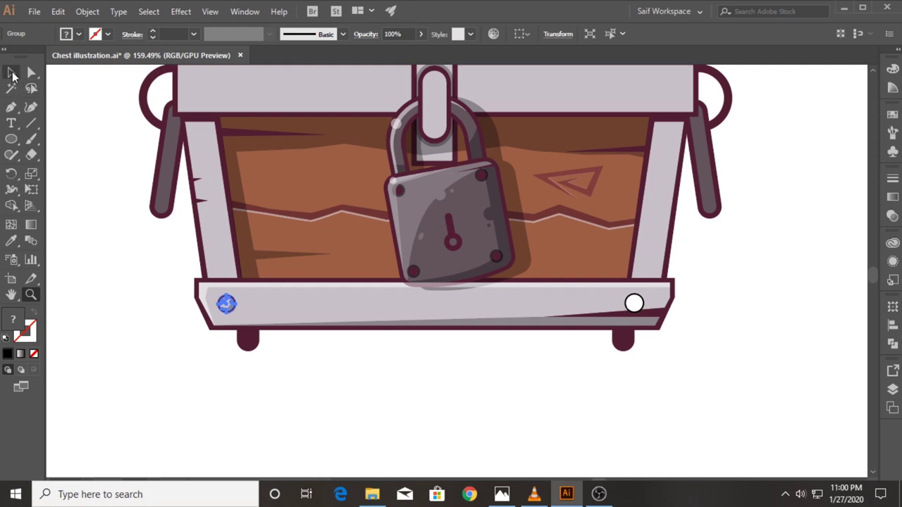
{"action": "left_click", "coordinate": [12, 72]}
{"action": "left_click", "coordinate": [106, 188]}
{"action": "left_click_drag", "start_coordinate": [227, 304], "coordinate": [611, 304]}
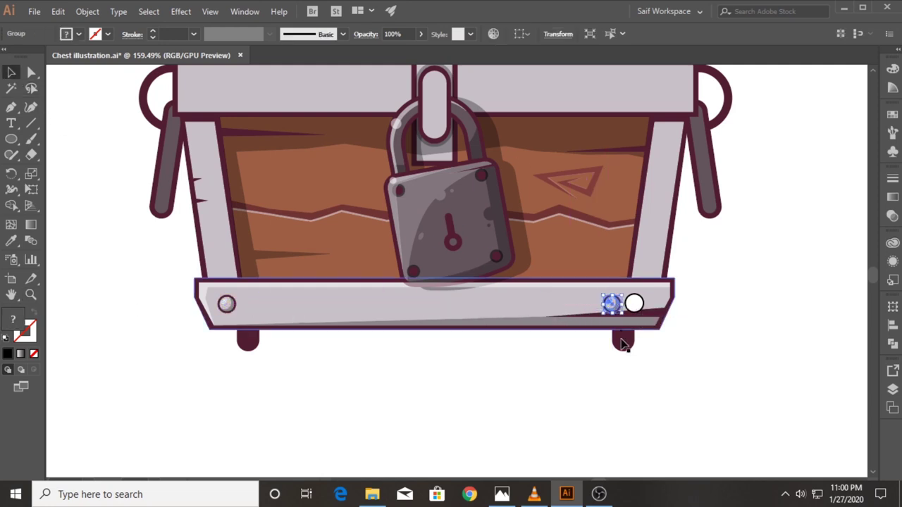
{"action": "left_click_drag", "start_coordinate": [613, 308], "coordinate": [642, 305]}
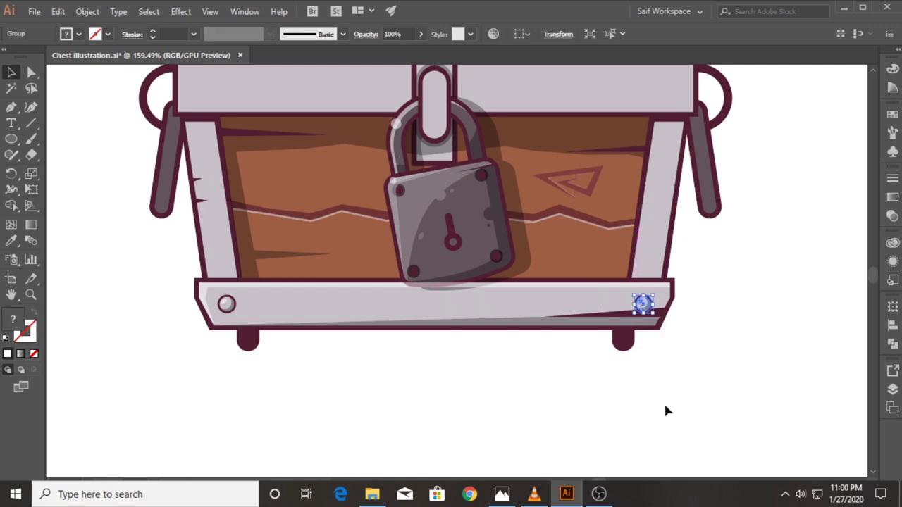
{"action": "left_click", "coordinate": [665, 410]}
{"action": "left_click", "coordinate": [31, 296]}
- Place rivet copies over the lid's top-left and top-right rings
{"action": "scroll", "coordinate": [364, 214], "scroll_direction": "down", "scroll_amount": 2}
{"action": "scroll", "coordinate": [343, 298], "scroll_direction": "up", "scroll_amount": 1}
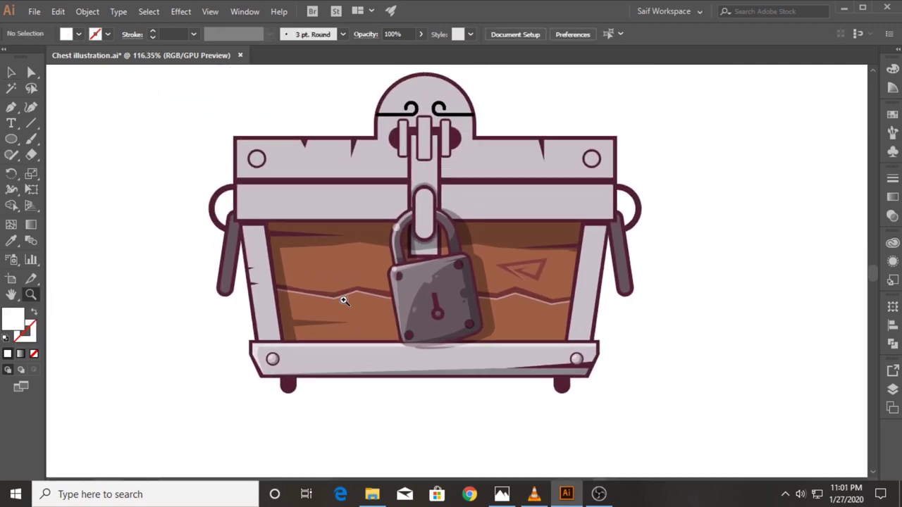
{"action": "scroll", "coordinate": [342, 298], "scroll_direction": "up", "scroll_amount": 1}
{"action": "left_click", "coordinate": [10, 73]}
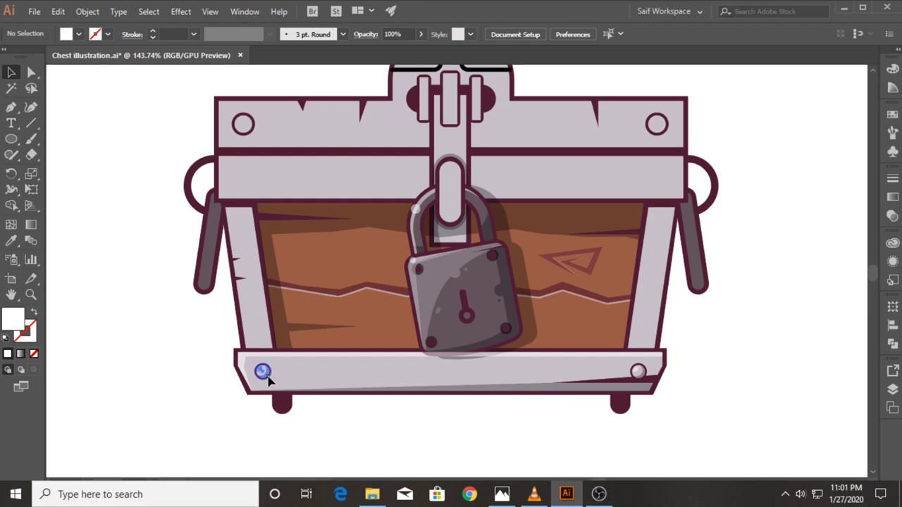
{"action": "mouse_move", "coordinate": [270, 371]}
{"action": "left_mouse_down"}
{"action": "mouse_move", "coordinate": [263, 124]}
{"action": "mouse_move", "coordinate": [277, 138]}
{"action": "left_mouse_up"}
{"action": "left_click", "coordinate": [242, 124]}
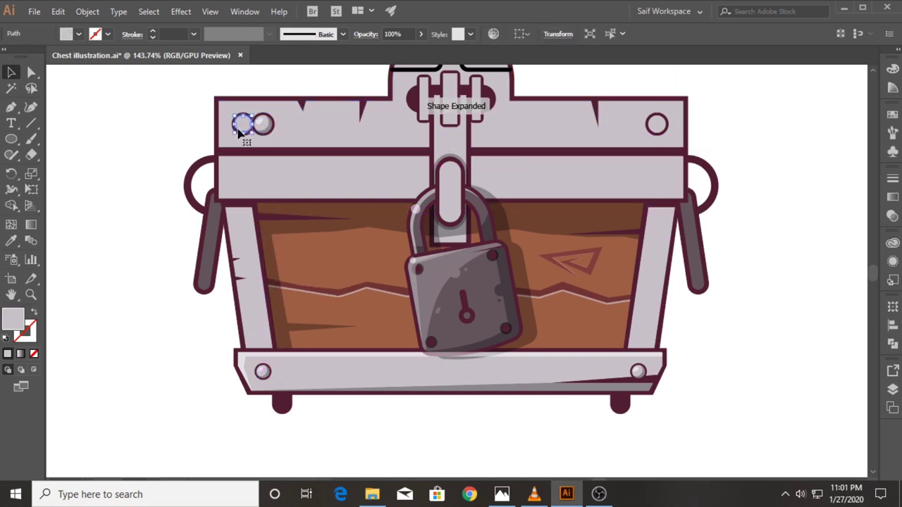
{"action": "left_click", "coordinate": [242, 125]}
{"action": "mouse_move", "coordinate": [260, 123]}
{"action": "left_mouse_down"}
{"action": "mouse_move", "coordinate": [240, 125]}
{"action": "mouse_move", "coordinate": [662, 126]}
{"action": "left_mouse_up"}
{"action": "left_click", "coordinate": [663, 131]}
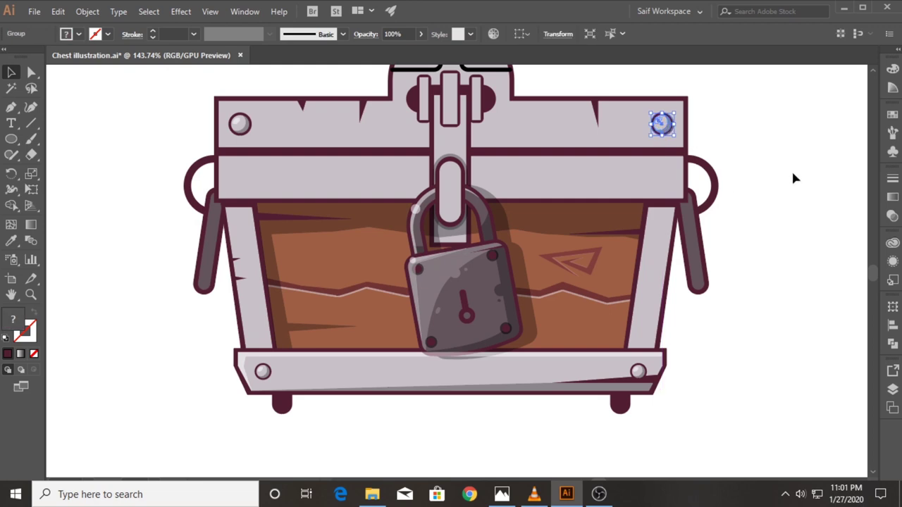
{"action": "left_click", "coordinate": [792, 169]}
- Turn a copy of the left handle into a thin white 20% highlight on that handle
{"action": "scroll", "coordinate": [148, 271], "scroll_direction": "up", "scroll_amount": 2}
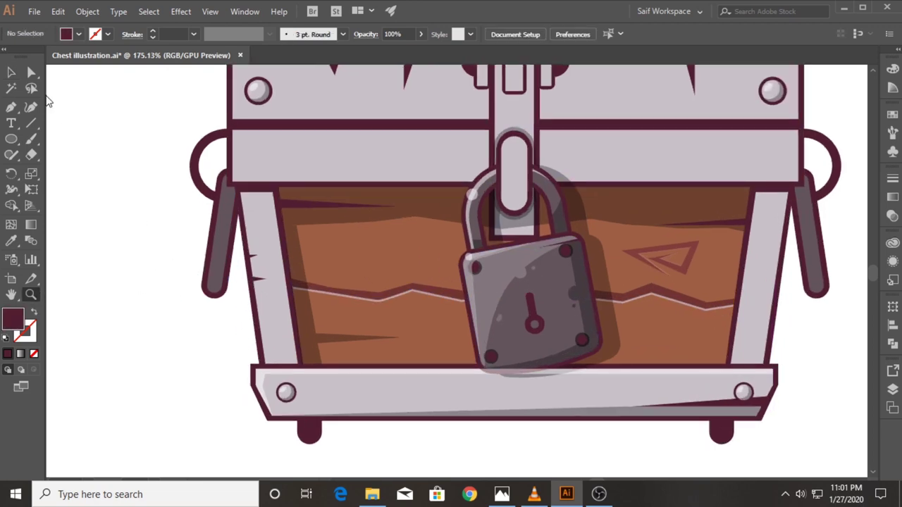
{"action": "left_click_drag", "start_coordinate": [227, 260], "coordinate": [144, 236]}
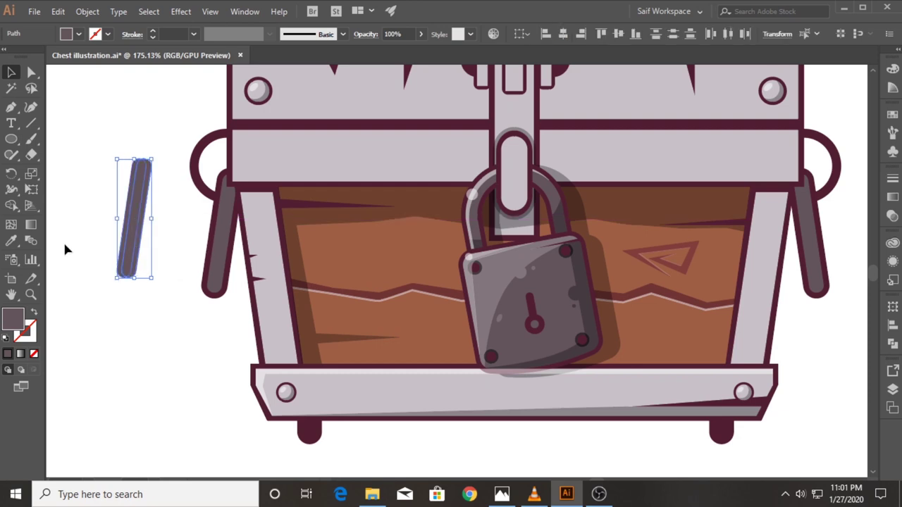
{"action": "left_click", "coordinate": [148, 231], "text": "alt"}
{"action": "left_click", "coordinate": [12, 241]}
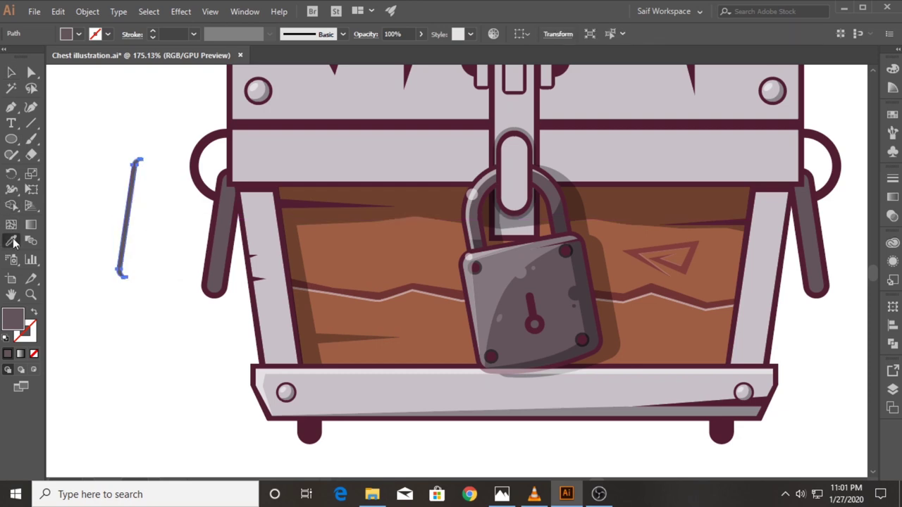
{"action": "left_click", "coordinate": [494, 263]}
{"action": "key", "text": "v"}
{"action": "left_click_drag", "start_coordinate": [121, 204], "coordinate": [220, 218]}
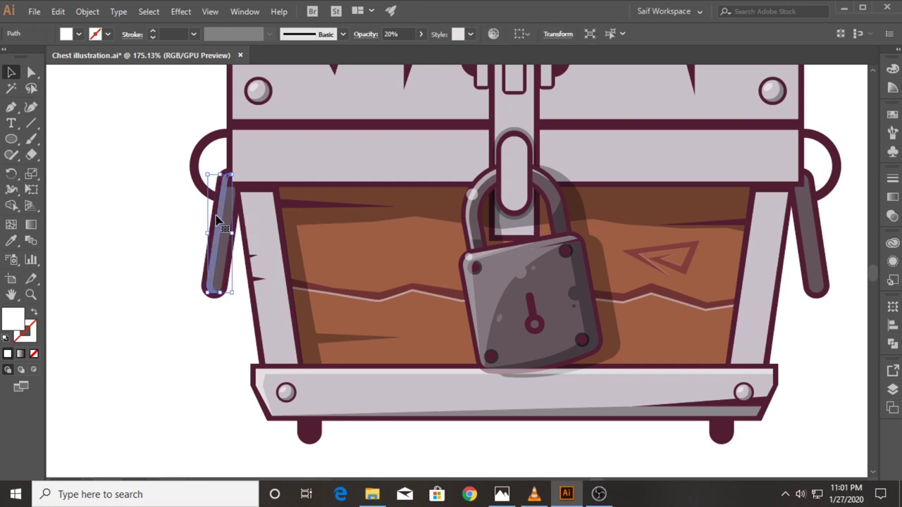
{"action": "left_click", "coordinate": [136, 245]}
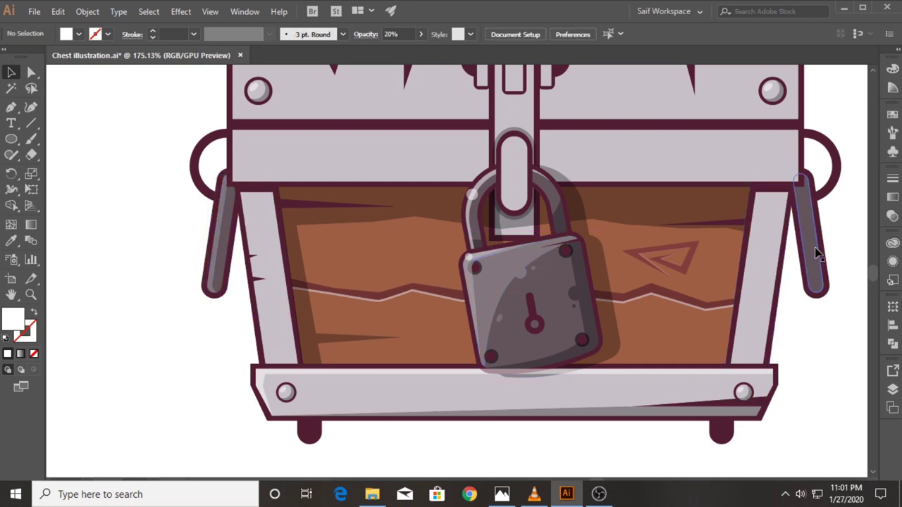
- Trim a right-handle copy to a sliver, fill it white 20%, and place it on the handle
{"action": "left_click", "coordinate": [731, 251]}
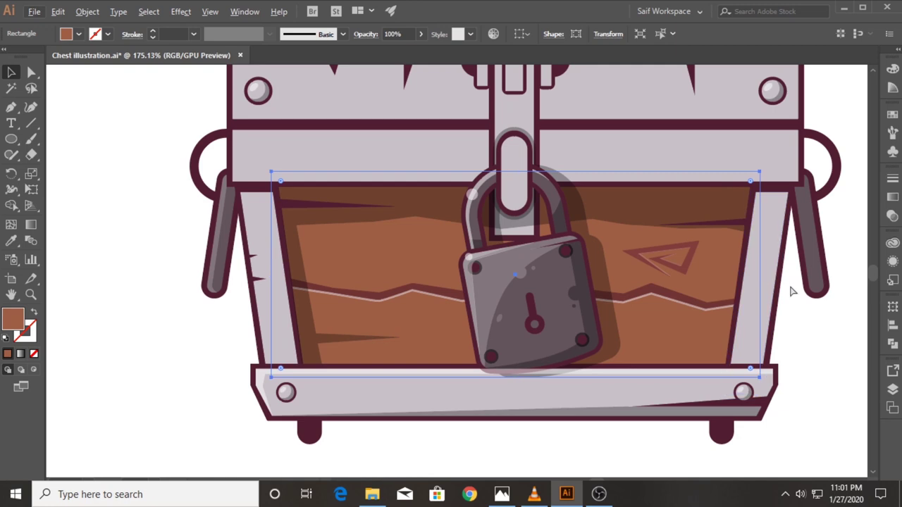
{"action": "left_click_drag", "start_coordinate": [817, 264], "coordinate": [842, 264]}
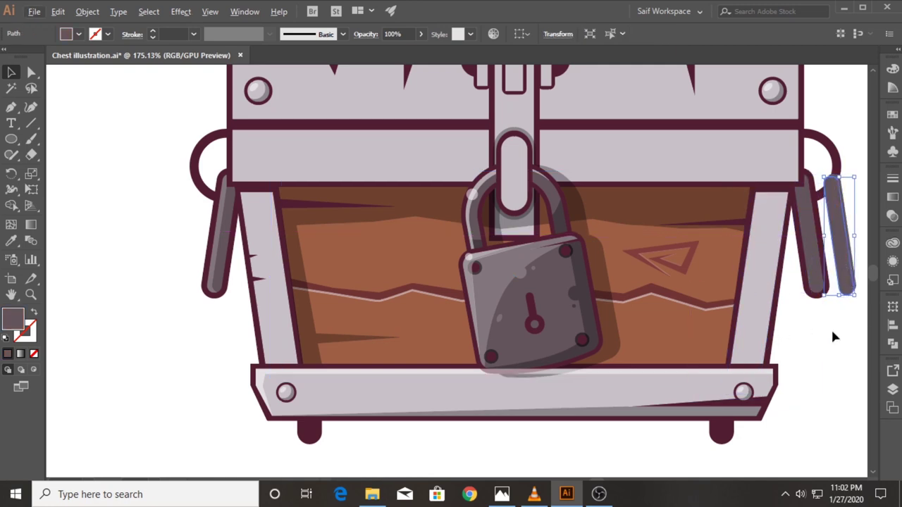
{"action": "left_click_drag", "start_coordinate": [850, 310], "coordinate": [721, 316]}
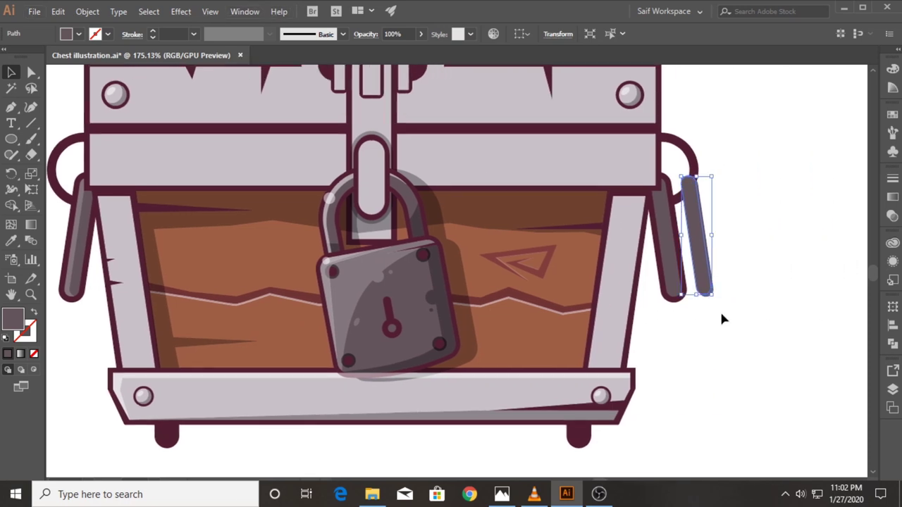
{"action": "key", "text": "ctrl+shift+e"}
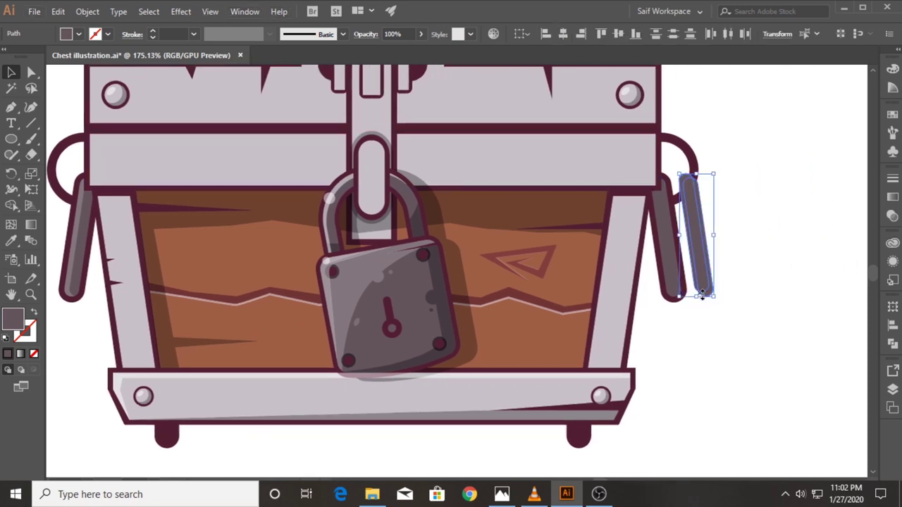
{"action": "left_click", "coordinate": [12, 205]}
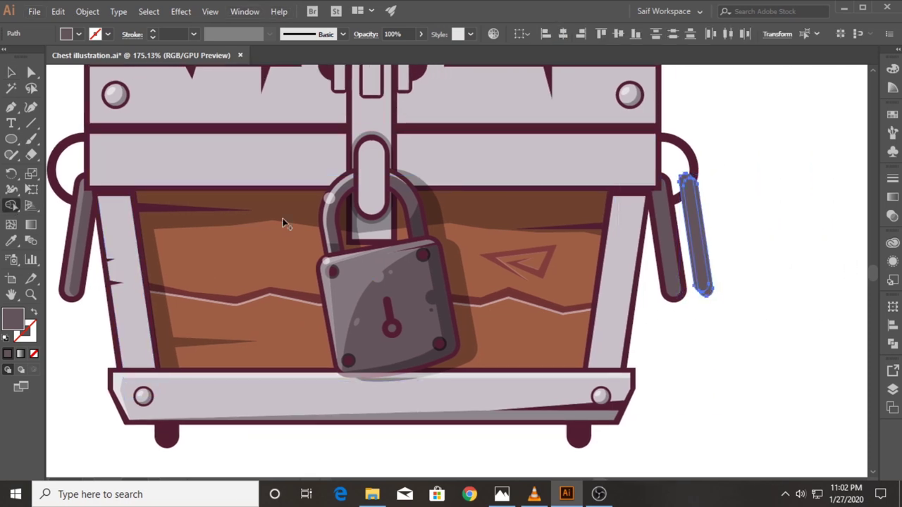
{"action": "left_click", "coordinate": [688, 233], "text": "alt"}
{"action": "left_click", "coordinate": [11, 240]}
{"action": "left_click", "coordinate": [232, 254]}
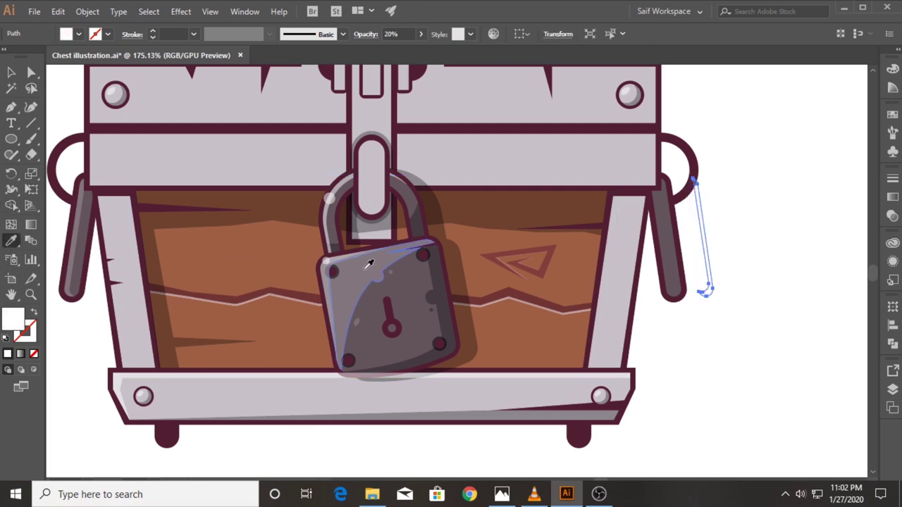
{"action": "left_click", "coordinate": [10, 71]}
{"action": "left_click", "coordinate": [794, 241]}
{"action": "left_click_drag", "start_coordinate": [704, 275], "coordinate": [675, 284]}
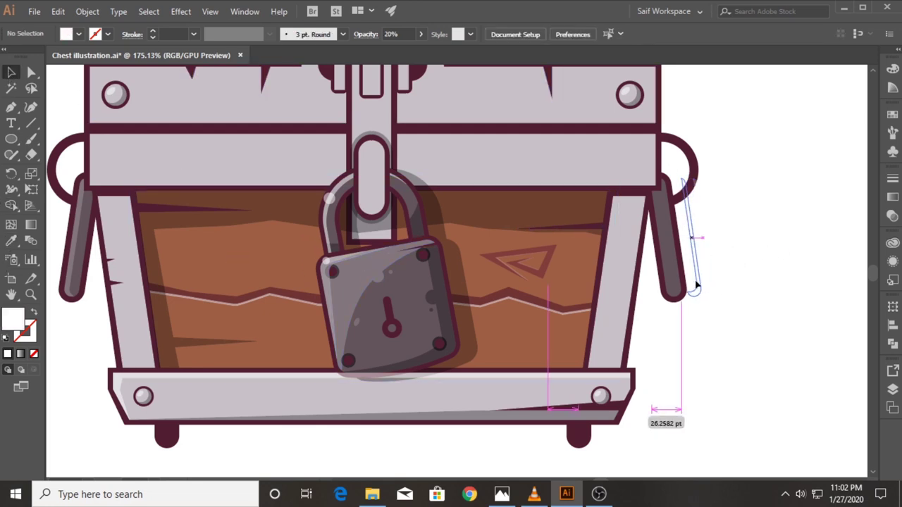
{"action": "left_click", "coordinate": [714, 285]}
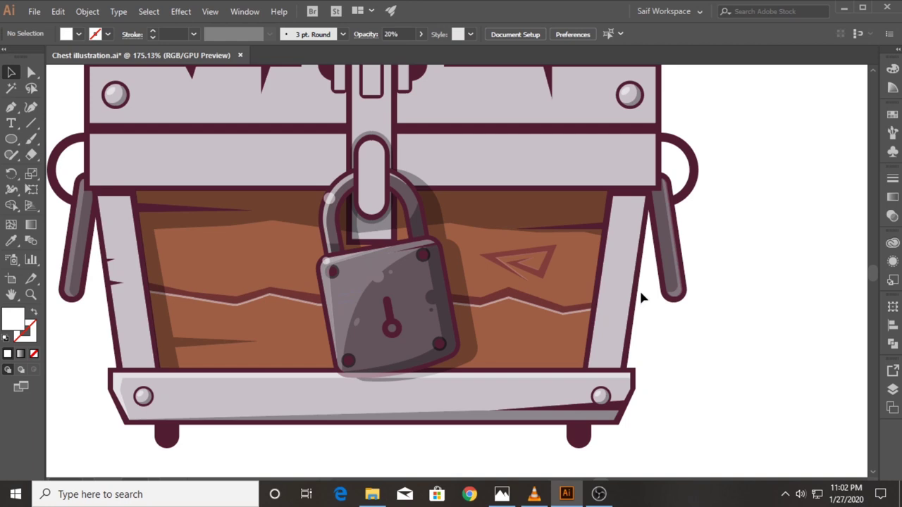
- Zoom out, then zoom in around the padlock
{"action": "left_click", "coordinate": [30, 295]}
{"action": "left_click", "coordinate": [512, 275], "text": "alt"}
{"action": "left_click_drag", "start_coordinate": [457, 264], "coordinate": [508, 318]}
- Duplicate the right handle and draw a curved cap shape over the copy's top
{"action": "left_click", "coordinate": [541, 310]}
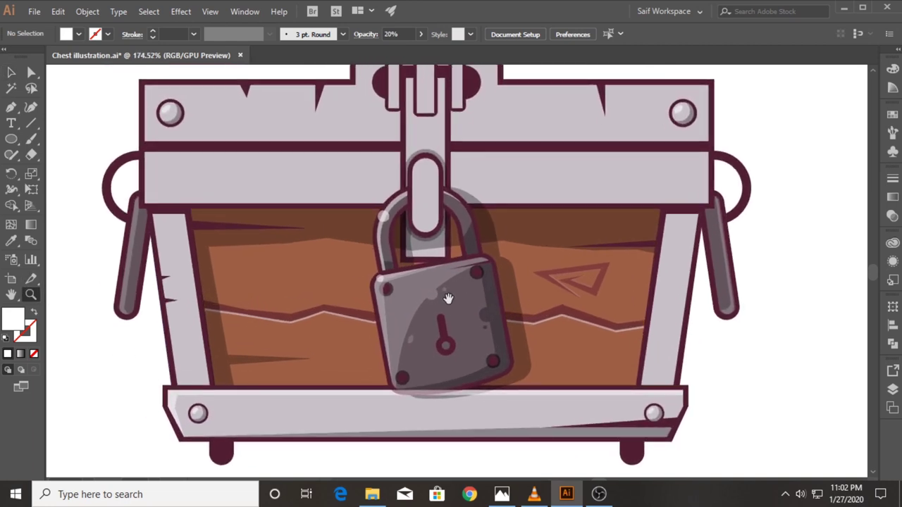
{"action": "scroll", "coordinate": [640, 312], "scroll_direction": "down", "scroll_amount": 1}
{"action": "scroll", "coordinate": [598, 302], "scroll_direction": "down", "scroll_amount": 1}
{"action": "scroll", "coordinate": [481, 287], "scroll_direction": "down", "scroll_amount": 1}
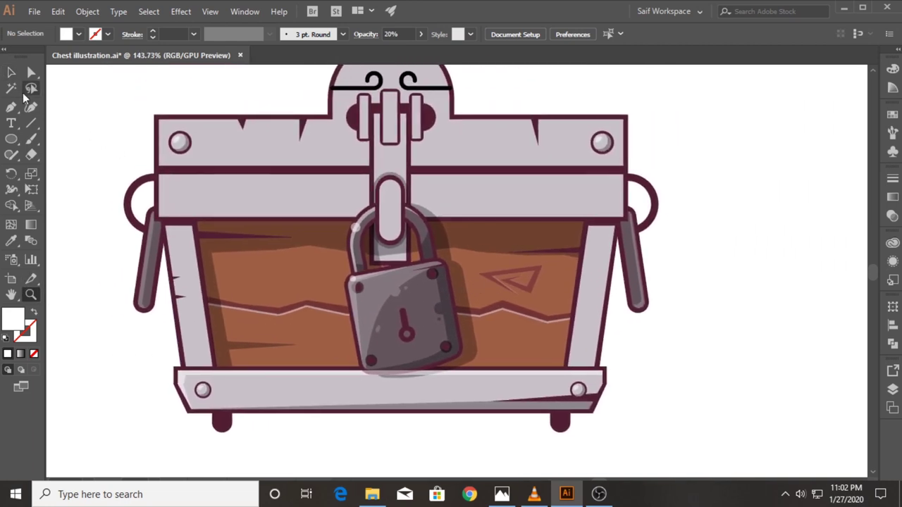
{"action": "left_click", "coordinate": [12, 71]}
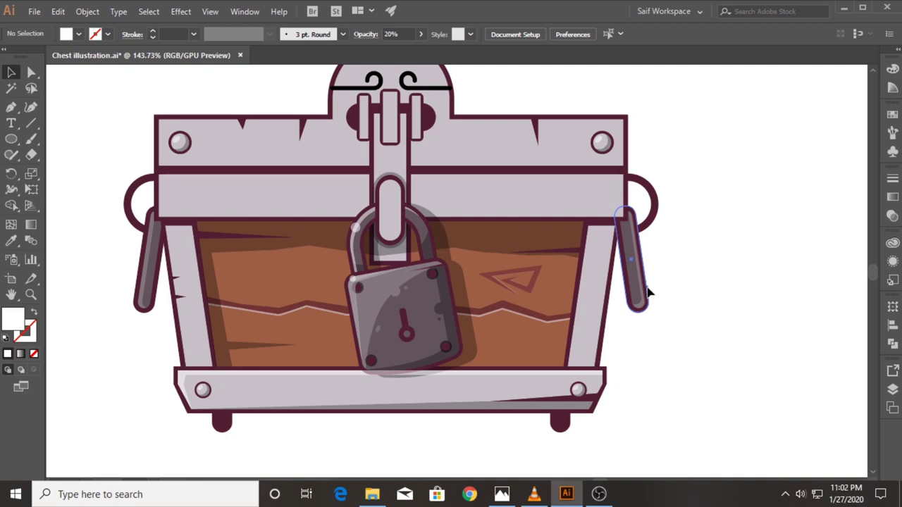
{"action": "left_click_drag", "start_coordinate": [649, 293], "coordinate": [731, 298]}
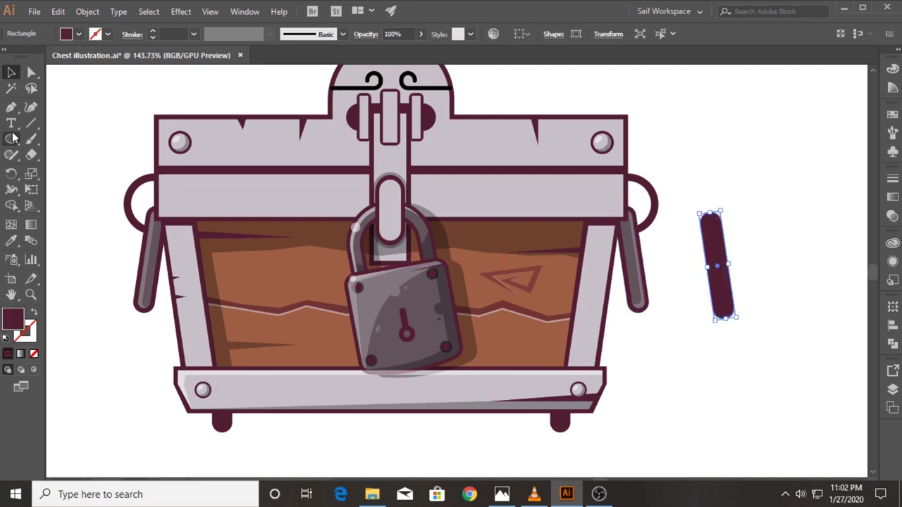
{"action": "left_click", "coordinate": [11, 106]}
{"action": "left_click", "coordinate": [696, 285]}
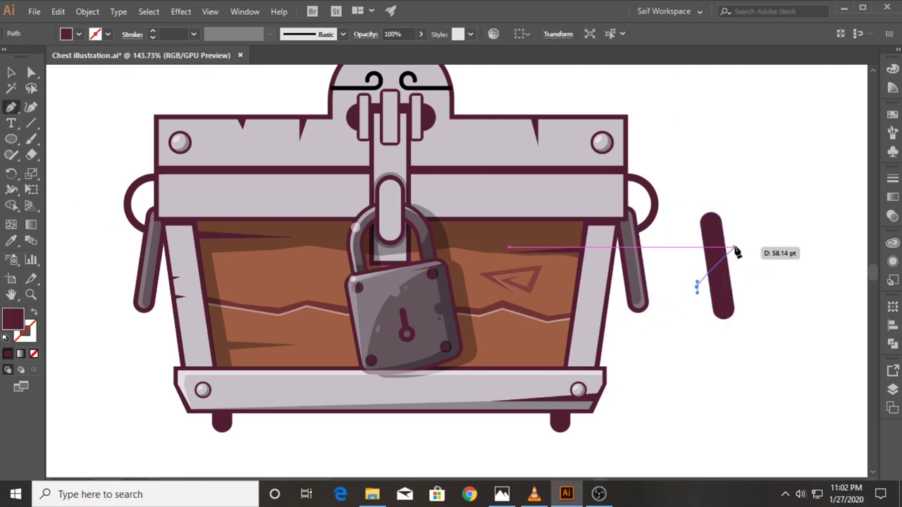
{"action": "left_click_drag", "start_coordinate": [736, 241], "coordinate": [747, 225]}
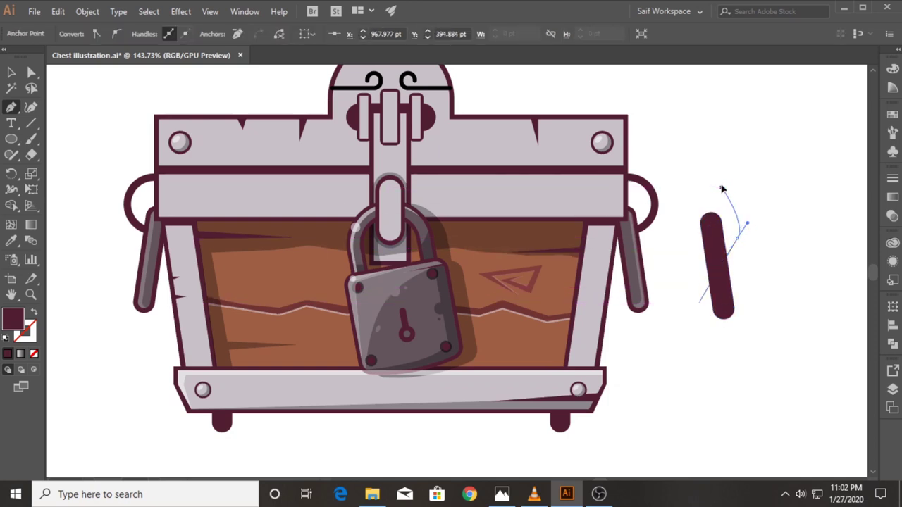
{"action": "left_click_drag", "start_coordinate": [713, 186], "coordinate": [693, 187]}
{"action": "left_click", "coordinate": [697, 285]}
- Cut the copy down to its top piece, fill it dark 30%, and place it on the right handle
{"action": "key", "text": "v"}
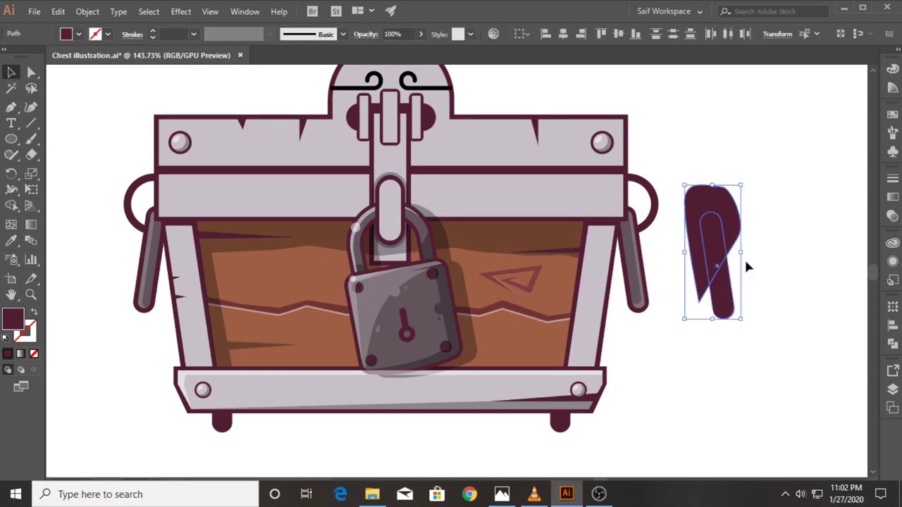
{"action": "left_click", "coordinate": [11, 206]}
{"action": "left_click_drag", "start_coordinate": [726, 303], "coordinate": [732, 204]}
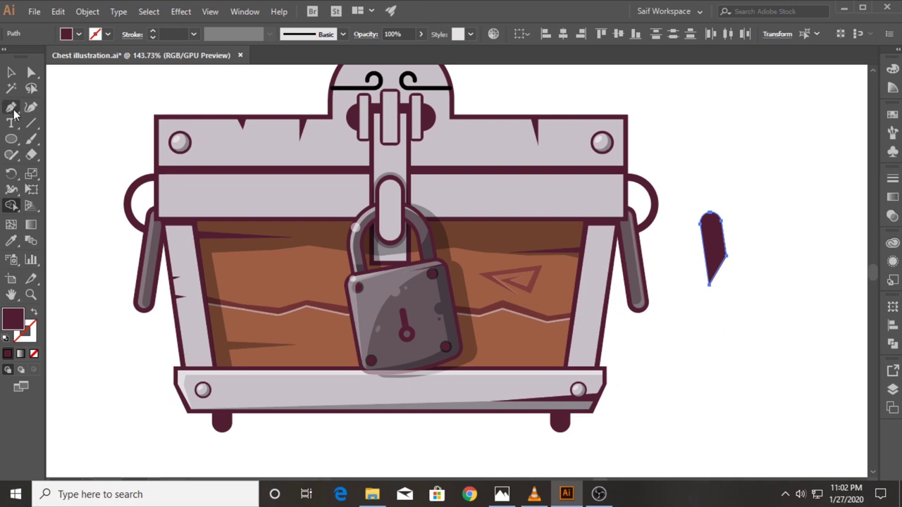
{"action": "left_click", "coordinate": [11, 240]}
{"action": "left_click", "coordinate": [430, 317]}
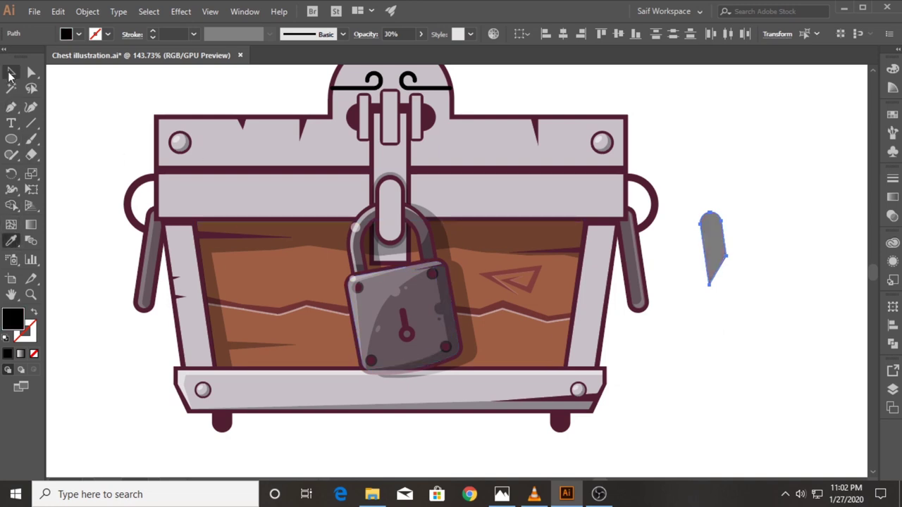
{"action": "left_click", "coordinate": [10, 76]}
{"action": "left_click", "coordinate": [751, 195]}
{"action": "left_click_drag", "start_coordinate": [715, 237], "coordinate": [624, 240]}
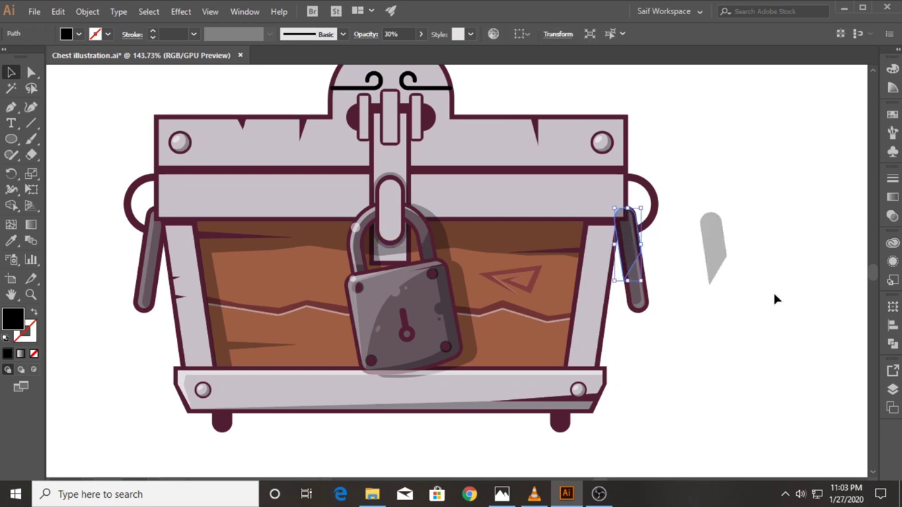
- Delete the leftover shading shape and save the file
{"action": "left_click", "coordinate": [718, 243]}
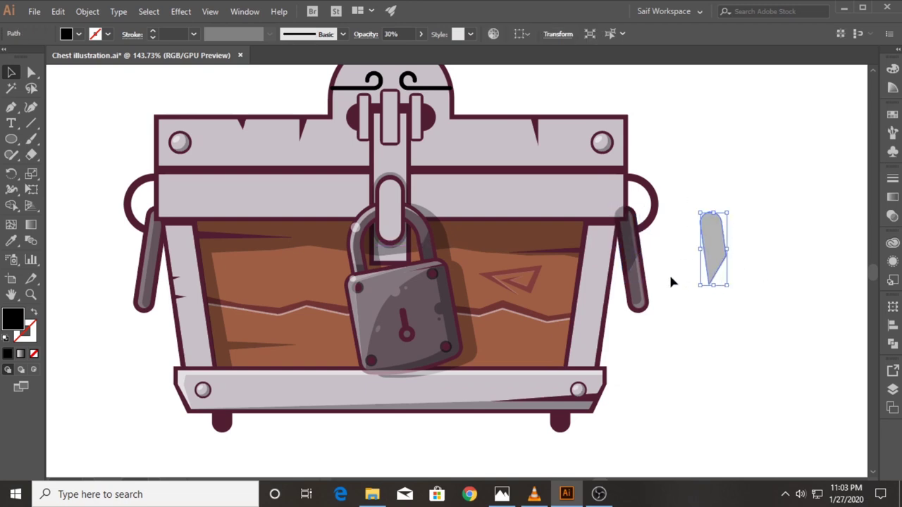
{"action": "key", "text": "Delete"}
{"action": "left_click", "coordinate": [625, 241]}
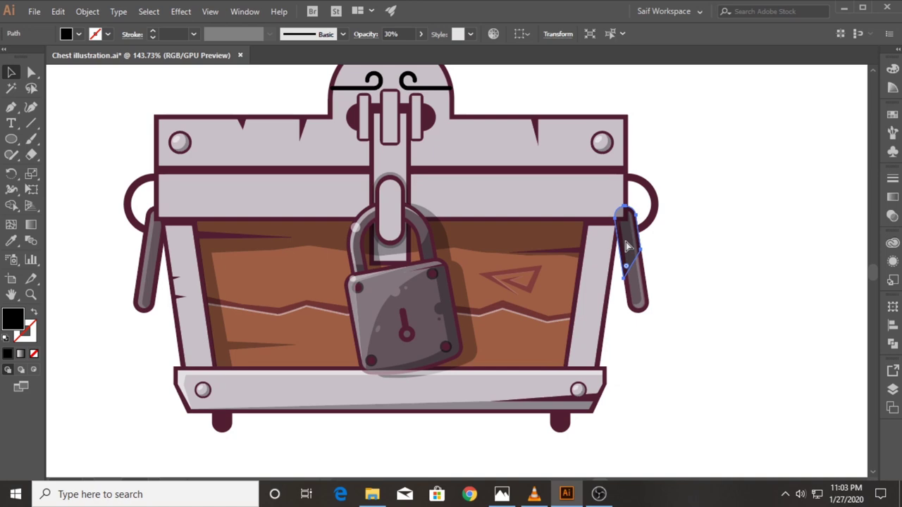
{"action": "left_click", "coordinate": [689, 207]}
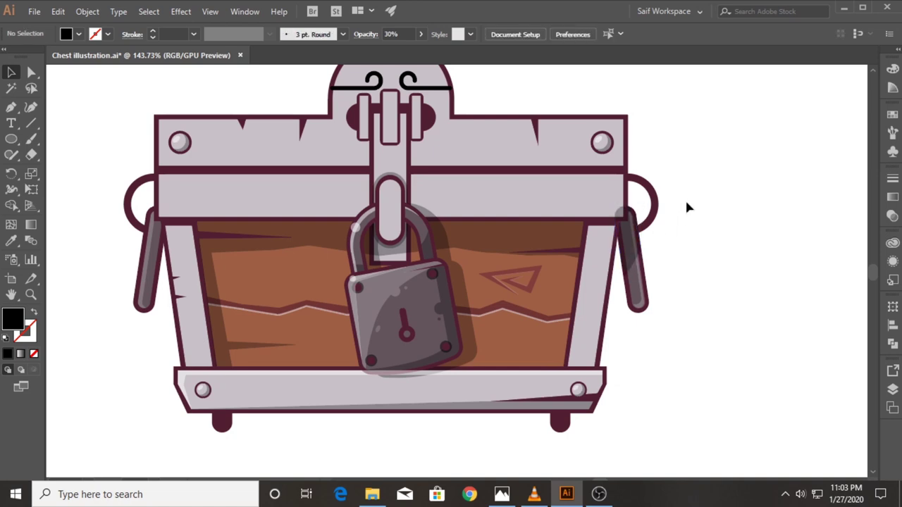
{"action": "key", "text": "ctrl+s"}
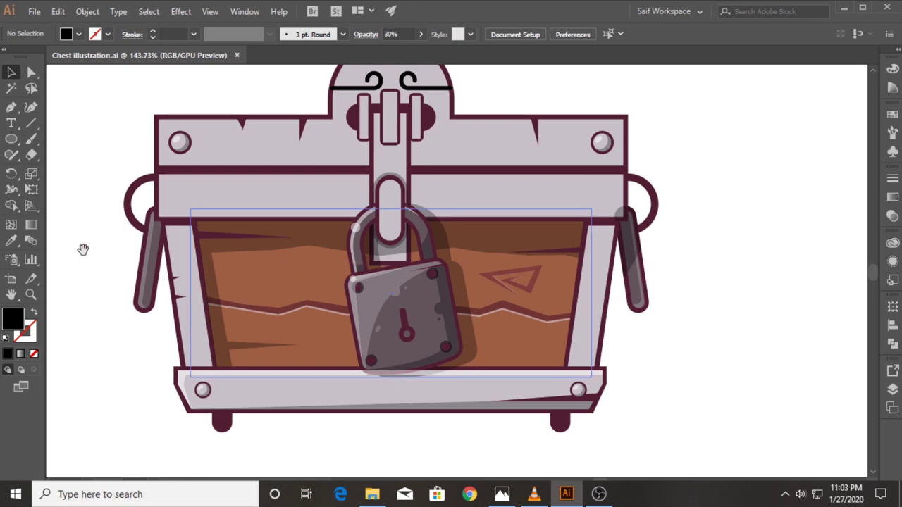
- Draw a pointed wedge at the lid band's left end filled with the chest's maroon
{"action": "left_click", "coordinate": [11, 107]}
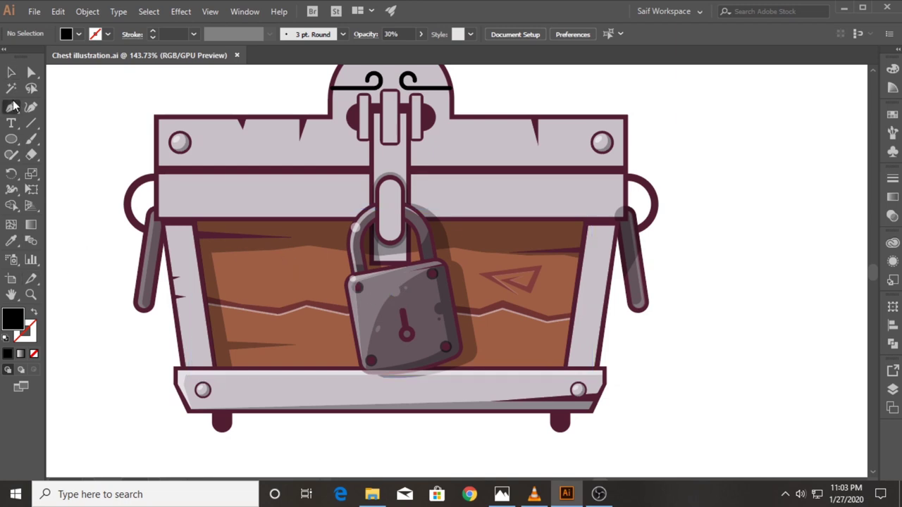
{"action": "left_click", "coordinate": [174, 173]}
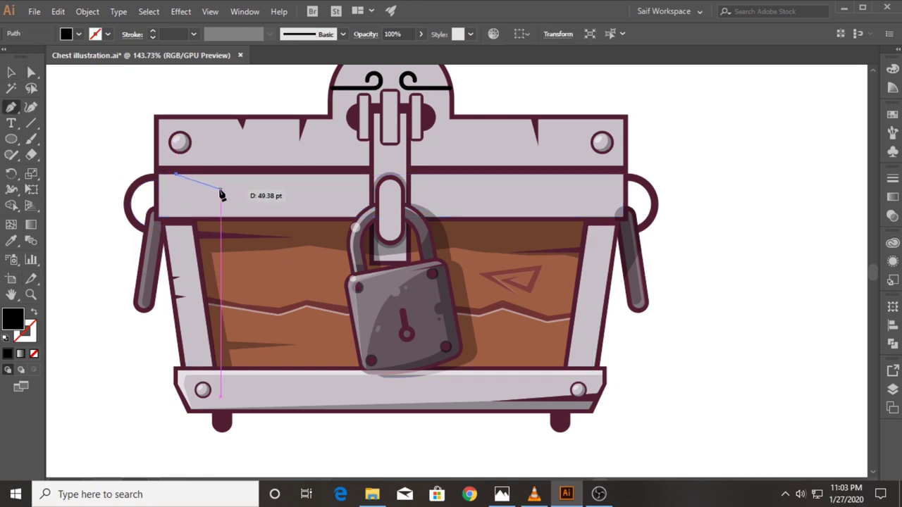
{"action": "left_click", "coordinate": [267, 187]}
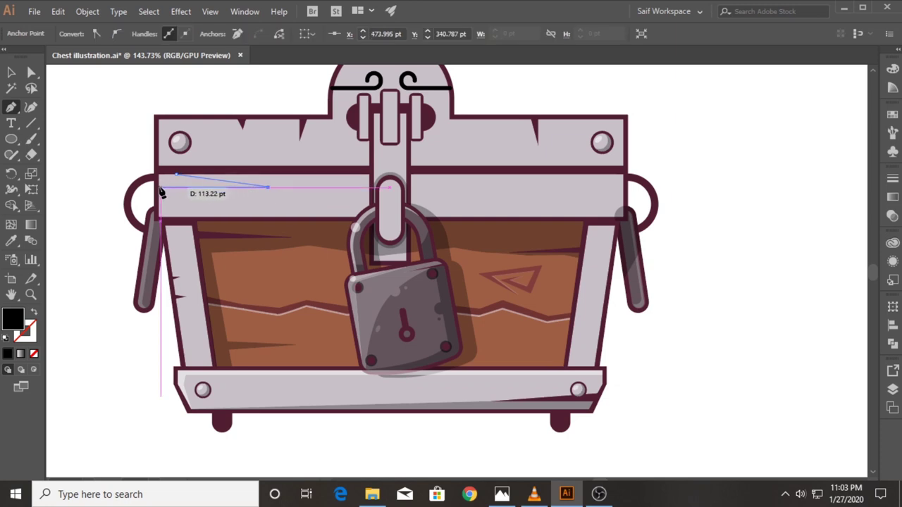
{"action": "left_click", "coordinate": [160, 185]}
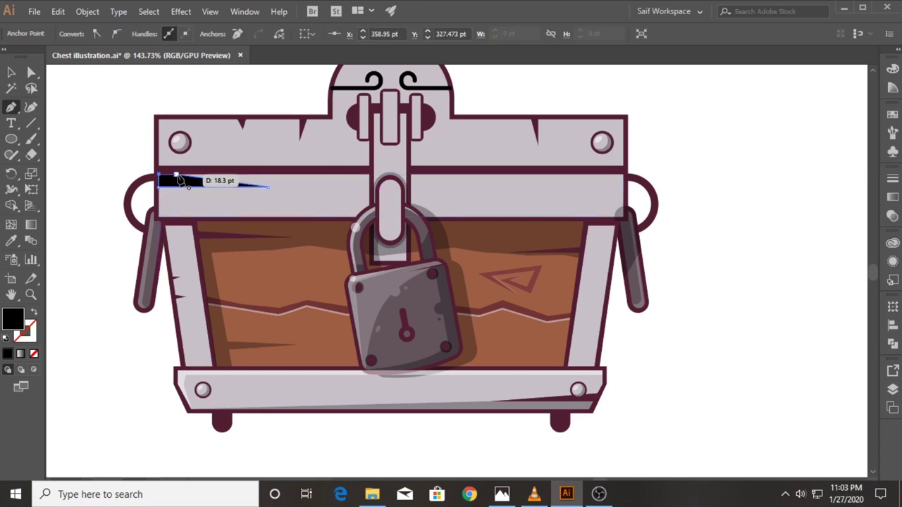
{"action": "left_click", "coordinate": [177, 175]}
{"action": "key", "text": "i"}
{"action": "left_click", "coordinate": [239, 169]}
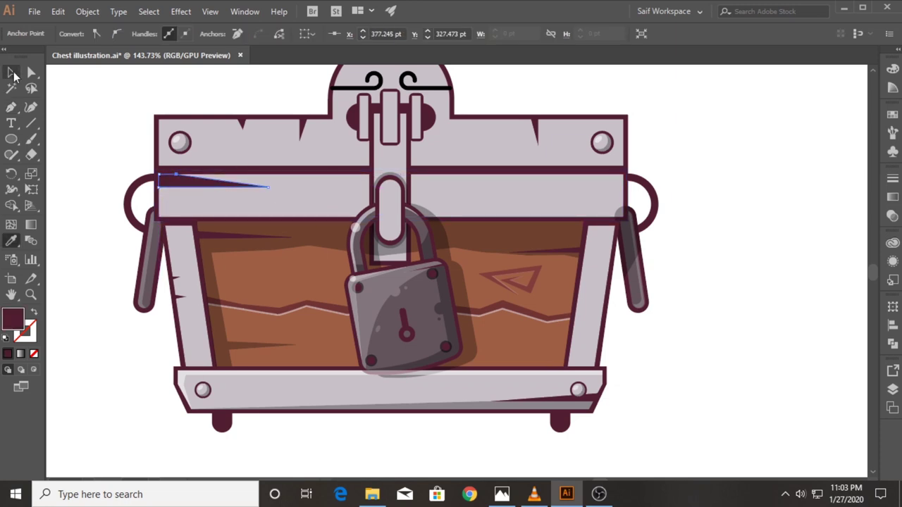
{"action": "left_click", "coordinate": [12, 73]}
{"action": "left_click", "coordinate": [714, 199]}
- Draw a second dark wedge at the band's right end, then zoom to check both
{"action": "left_click", "coordinate": [10, 107]}
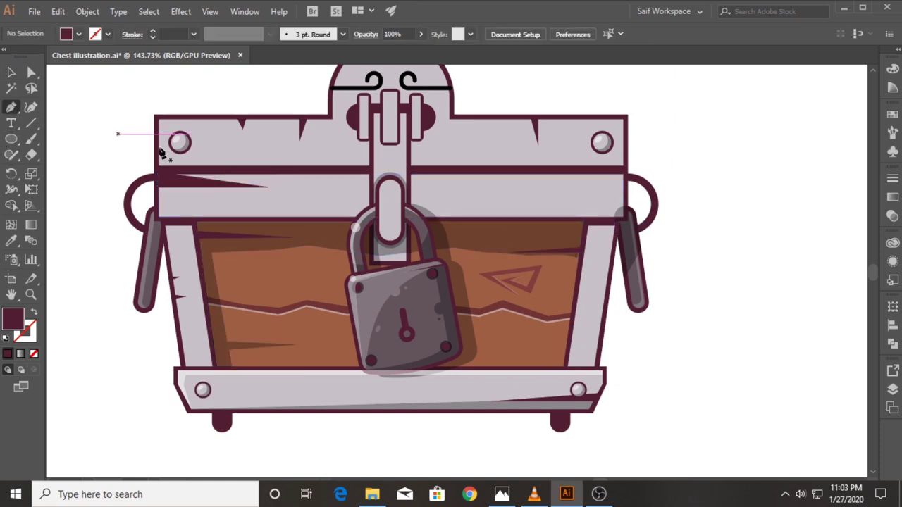
{"action": "left_click", "coordinate": [160, 181]}
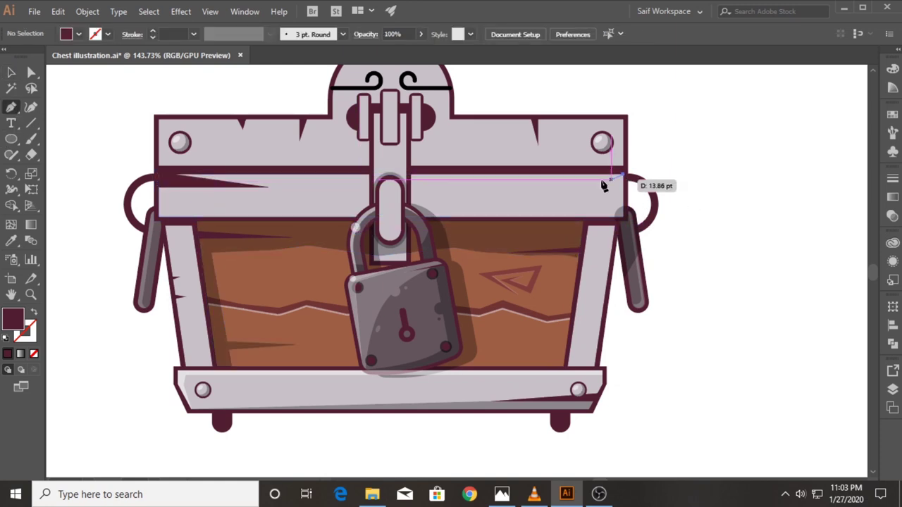
{"action": "left_click_drag", "start_coordinate": [524, 185], "coordinate": [628, 190]}
{"action": "left_click", "coordinate": [749, 164], "text": "ctrl"}
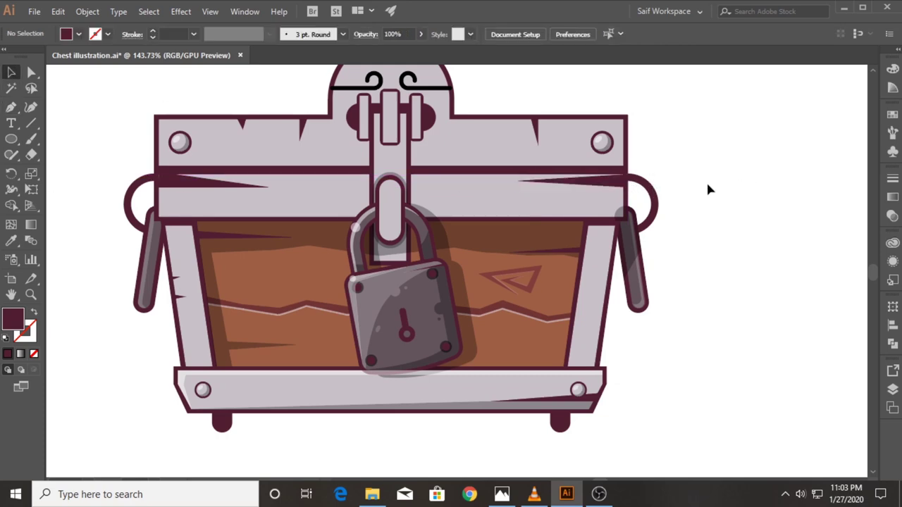
{"action": "left_click_drag", "start_coordinate": [154, 168], "coordinate": [324, 167]}
{"action": "left_click", "coordinate": [207, 209], "text": "ctrl"}
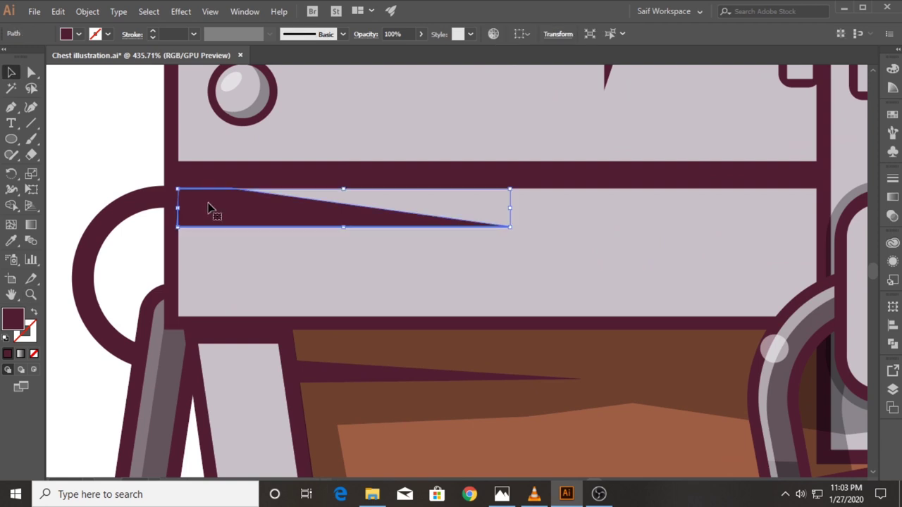
{"action": "key", "text": "ctrl+shift+a"}
{"action": "key", "text": "z"}
{"action": "mouse_move", "coordinate": [676, 169]}
{"action": "left_mouse_down"}
{"action": "mouse_move", "coordinate": [662, 203]}
{"action": "mouse_move", "coordinate": [432, 209]}
{"action": "left_mouse_up"}
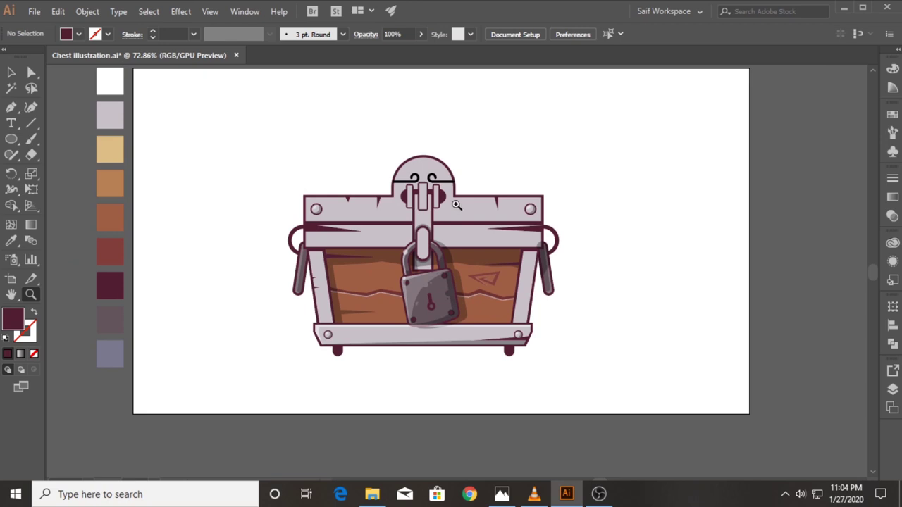
- Draw a tall narrow rectangle and nudge it into place at the lid's left end
{"action": "mouse_move", "coordinate": [457, 205]}
{"action": "left_mouse_down"}
{"action": "mouse_move", "coordinate": [503, 242]}
{"action": "mouse_move", "coordinate": [450, 268]}
{"action": "left_mouse_up"}
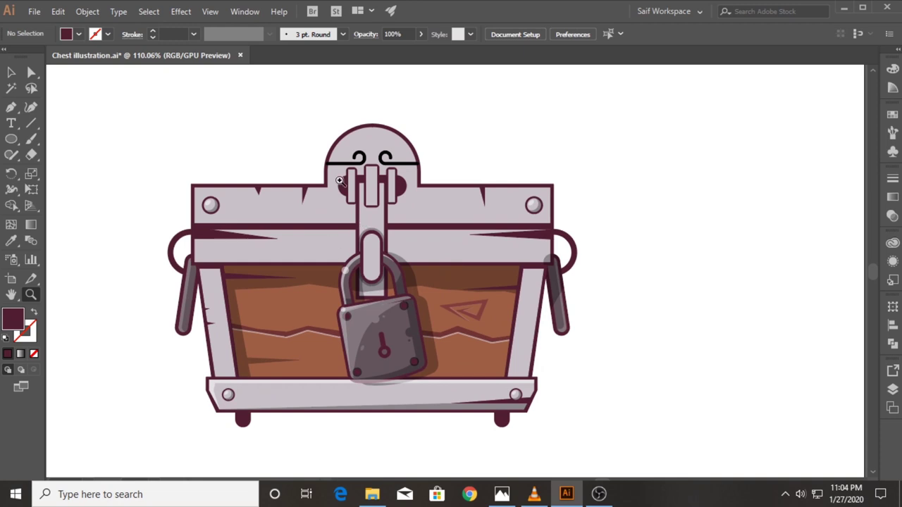
{"action": "mouse_move", "coordinate": [339, 181]}
{"action": "left_mouse_down"}
{"action": "mouse_move", "coordinate": [304, 284]}
{"action": "mouse_move", "coordinate": [338, 284]}
{"action": "left_mouse_up"}
{"action": "left_click", "coordinate": [11, 139]}
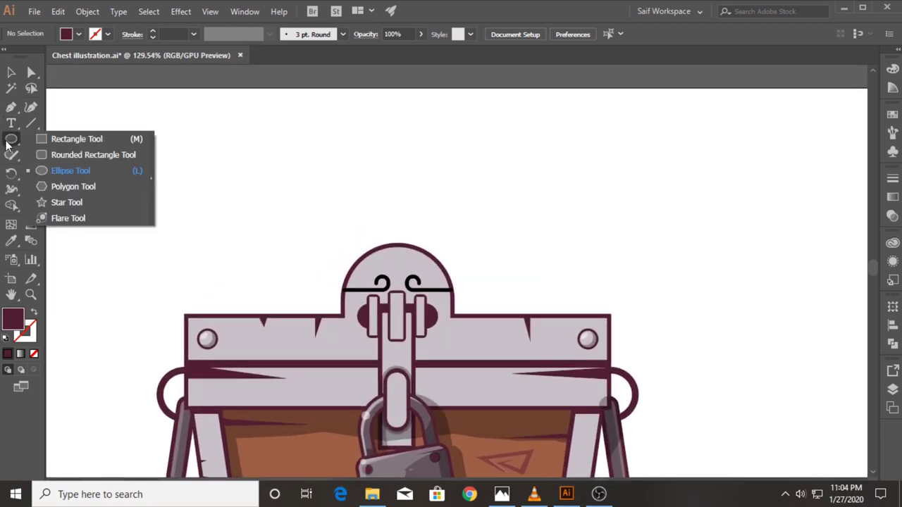
{"action": "left_click", "coordinate": [50, 137]}
{"action": "left_click_drag", "start_coordinate": [100, 114], "coordinate": [127, 298]}
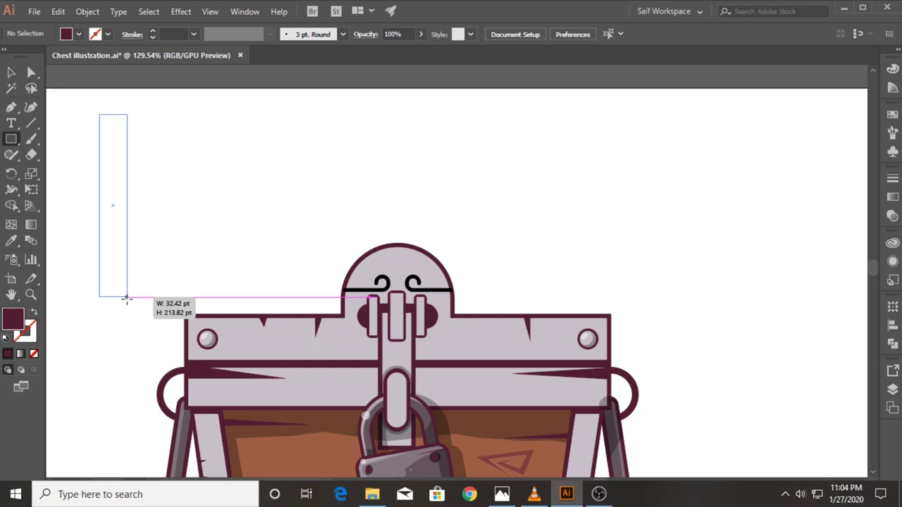
{"action": "left_click_drag", "start_coordinate": [127, 298], "coordinate": [127, 297]}
{"action": "key", "text": "v"}
{"action": "left_click_drag", "start_coordinate": [121, 177], "coordinate": [217, 197]}
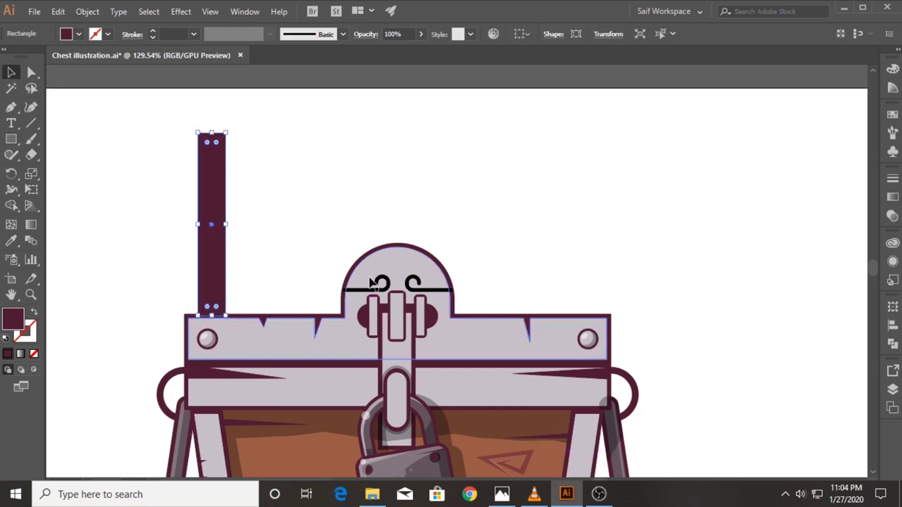
{"action": "left_click", "coordinate": [131, 252]}
{"action": "left_click", "coordinate": [215, 275]}
{"action": "key", "text": "Left"}
{"action": "key", "text": "Left"}
{"action": "key", "text": "Left"}
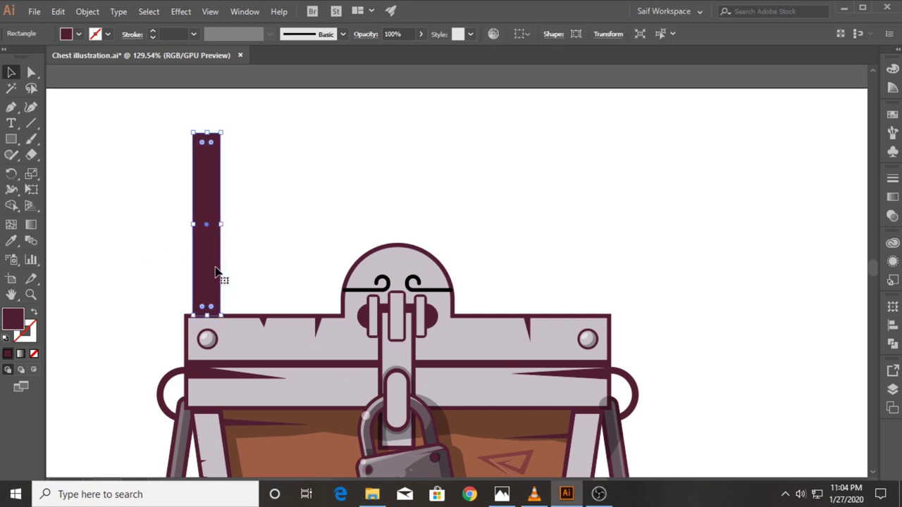
{"action": "key", "text": "Left"}
{"action": "key", "text": "Left"}
{"action": "key", "text": "Left"}
{"action": "key", "text": "shift+Left"}
{"action": "key", "text": "ctrl+z"}
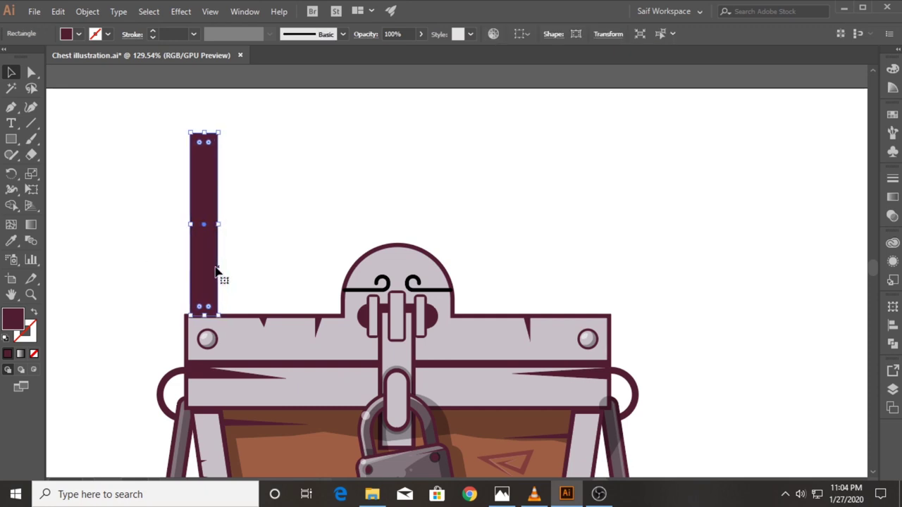
{"action": "left_click", "coordinate": [110, 213]}
- Draw a wide rectangle above the lid, fill it with the sampled brown, and send it to back
{"action": "key", "text": "m"}
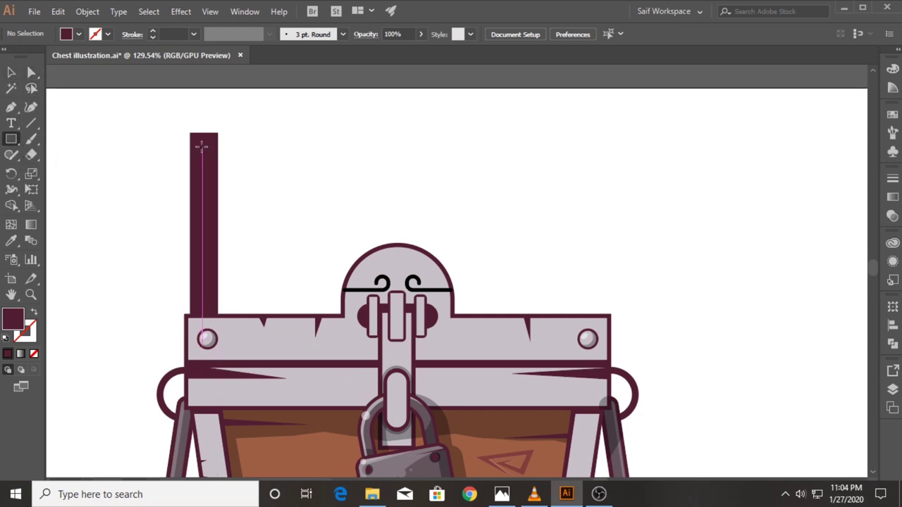
{"action": "mouse_move", "coordinate": [201, 146]}
{"action": "left_mouse_down"}
{"action": "mouse_move", "coordinate": [504, 304]}
{"action": "mouse_move", "coordinate": [596, 317]}
{"action": "left_mouse_up"}
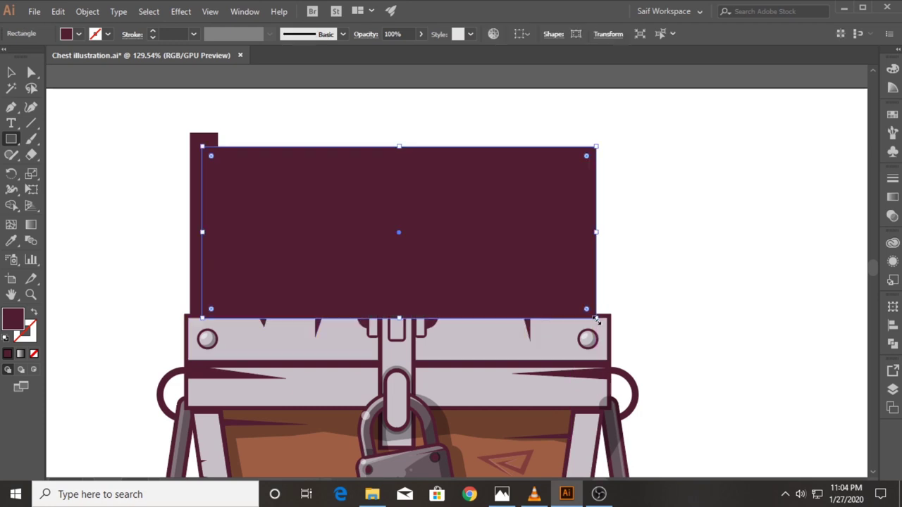
{"action": "left_click", "coordinate": [12, 240]}
{"action": "left_click", "coordinate": [322, 447]}
{"action": "key", "text": "v"}
{"action": "right_click", "coordinate": [332, 207]}
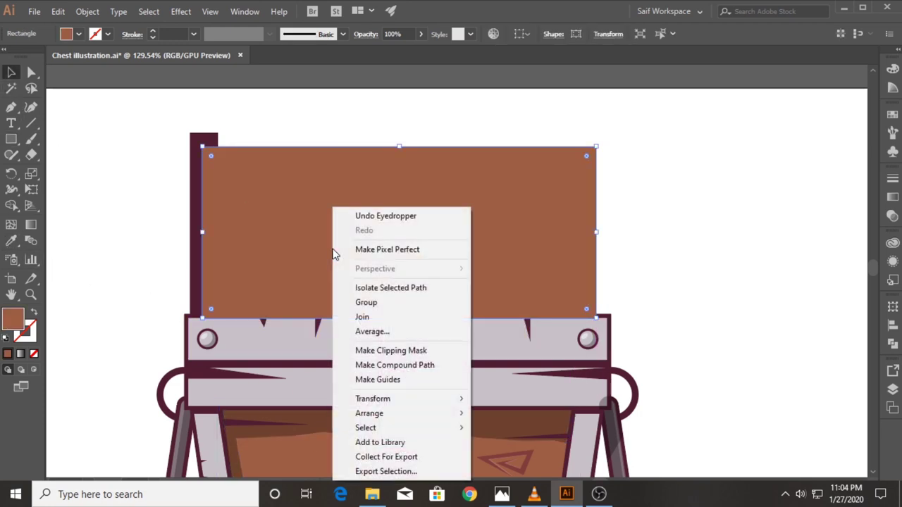
{"action": "left_click", "coordinate": [529, 457]}
{"action": "left_click", "coordinate": [131, 221]}
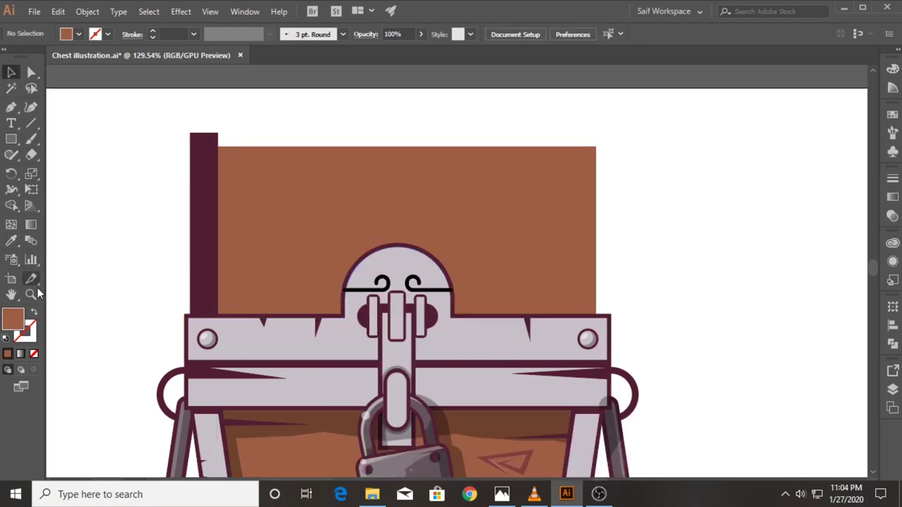
{"action": "left_click", "coordinate": [30, 294]}
{"action": "left_click", "coordinate": [281, 192]}
{"action": "left_click_drag", "start_coordinate": [281, 192], "coordinate": [294, 182]}
{"action": "left_click_drag", "start_coordinate": [258, 158], "coordinate": [241, 160]}
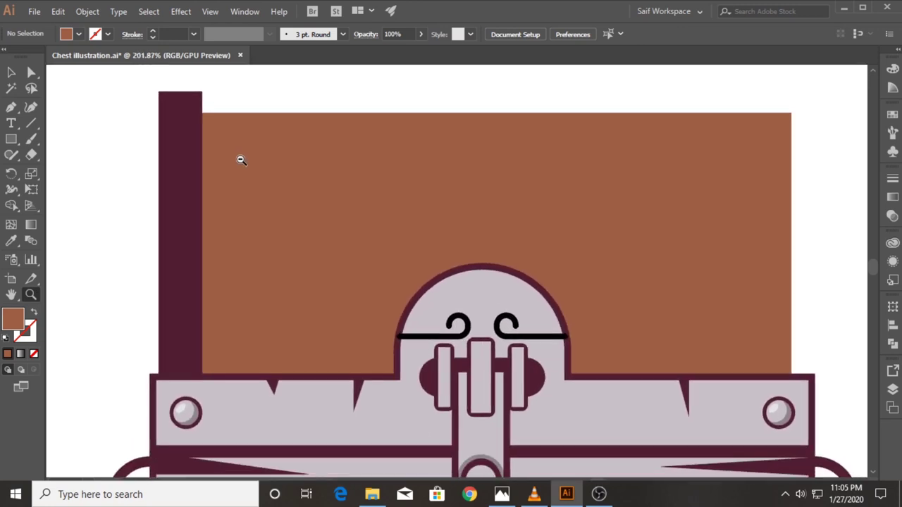
{"action": "left_click", "coordinate": [11, 72]}
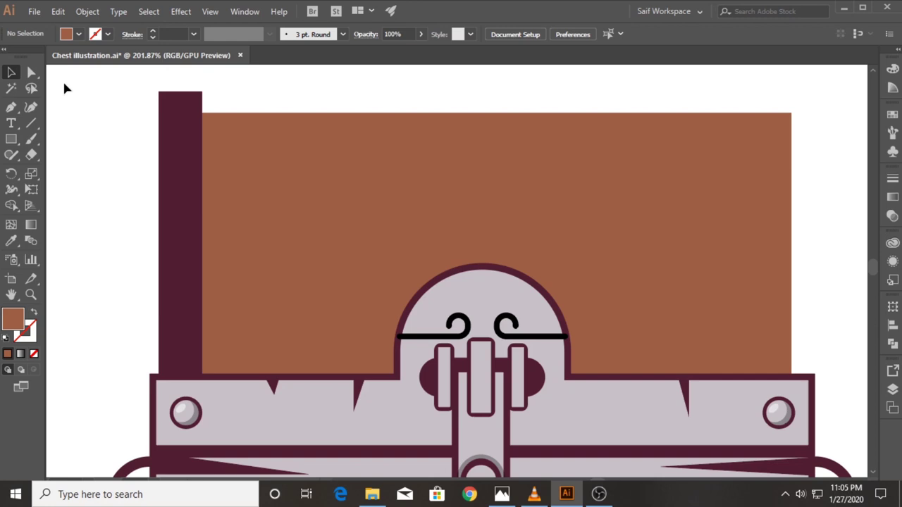
- Add an anchor on the maroon bar's left edge, shift its top rightward, and round the bend
{"action": "left_click", "coordinate": [170, 127]}
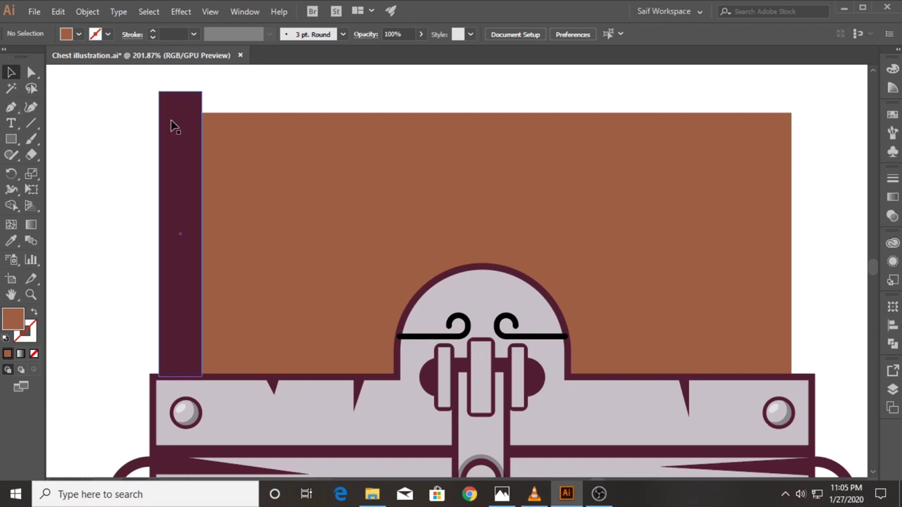
{"action": "left_click", "coordinate": [11, 107]}
{"action": "scroll", "coordinate": [127, 240], "scroll_direction": "down", "scroll_amount": 1}
{"action": "scroll", "coordinate": [127, 240], "scroll_direction": "down", "scroll_amount": 2}
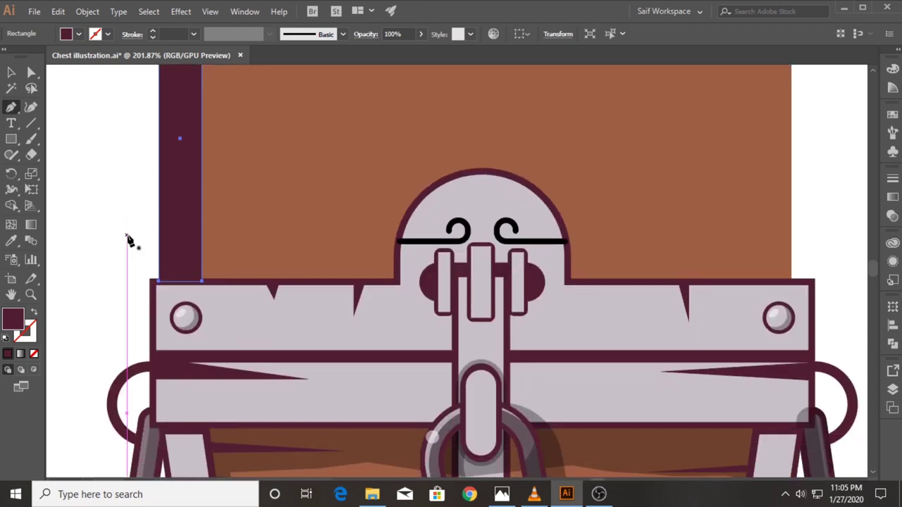
{"action": "scroll", "coordinate": [127, 239], "scroll_direction": "up", "scroll_amount": 2}
{"action": "left_click_drag", "start_coordinate": [210, 225], "coordinate": [214, 224]}
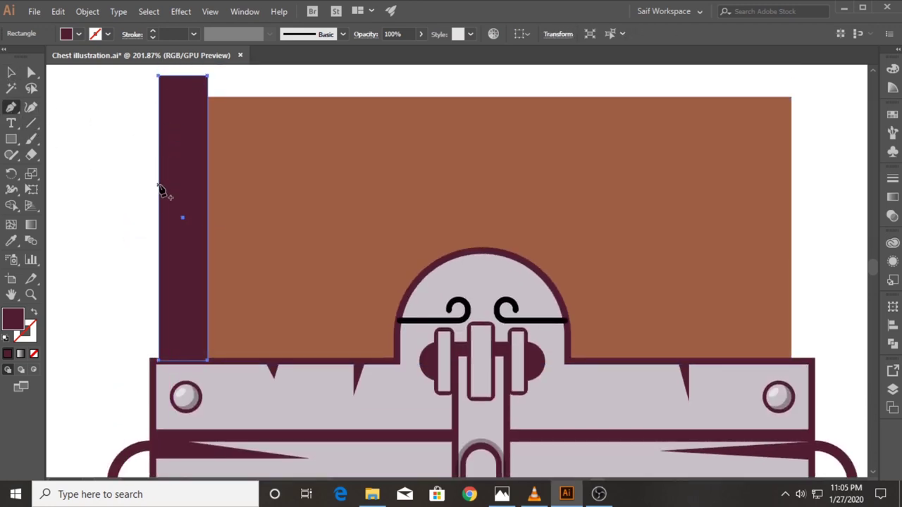
{"action": "left_click", "coordinate": [159, 186]}
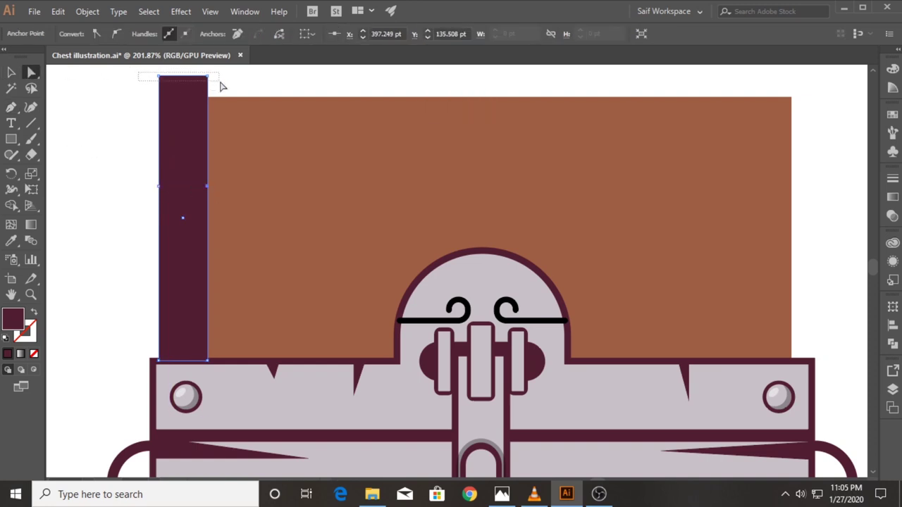
{"action": "mouse_move", "coordinate": [221, 86]}
{"action": "left_mouse_down"}
{"action": "mouse_move", "coordinate": [206, 110]}
{"action": "mouse_move", "coordinate": [214, 83]}
{"action": "left_mouse_up"}
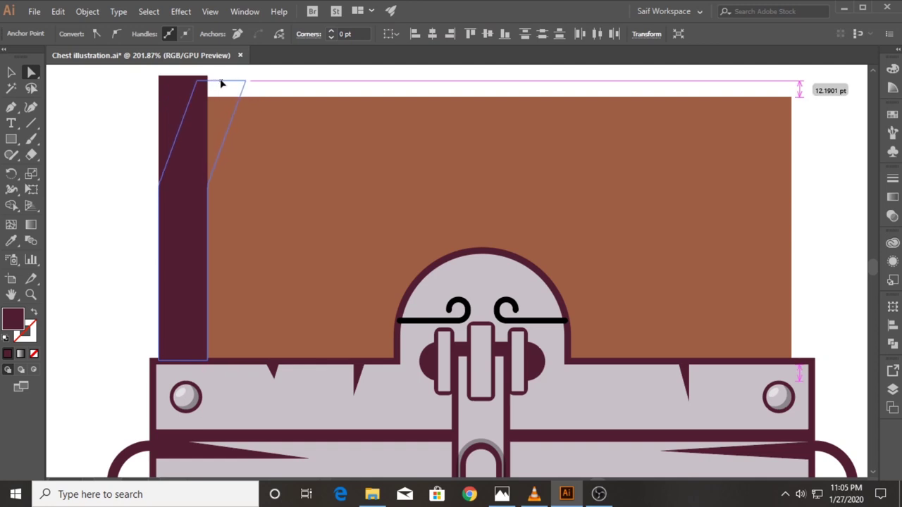
{"action": "left_click_drag", "start_coordinate": [220, 83], "coordinate": [222, 85]}
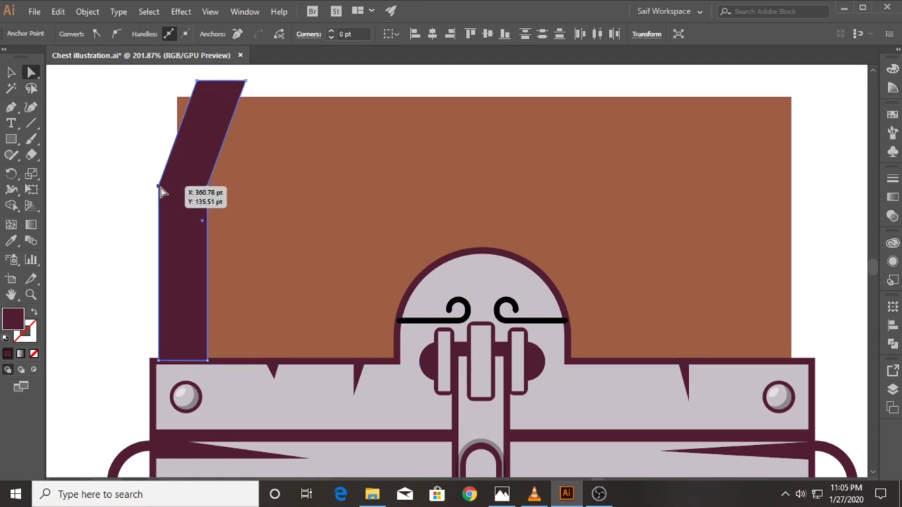
{"action": "left_click_drag", "start_coordinate": [159, 182], "coordinate": [443, 211]}
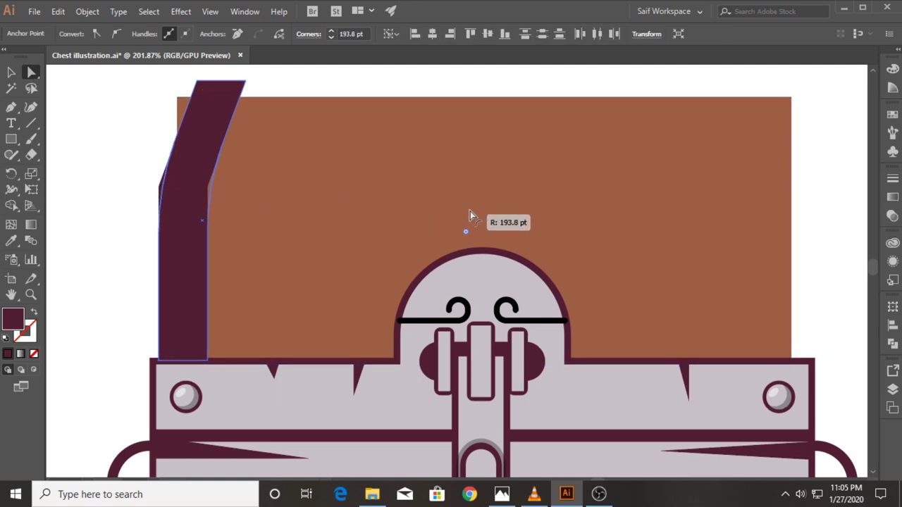
{"action": "left_click", "coordinate": [120, 144]}
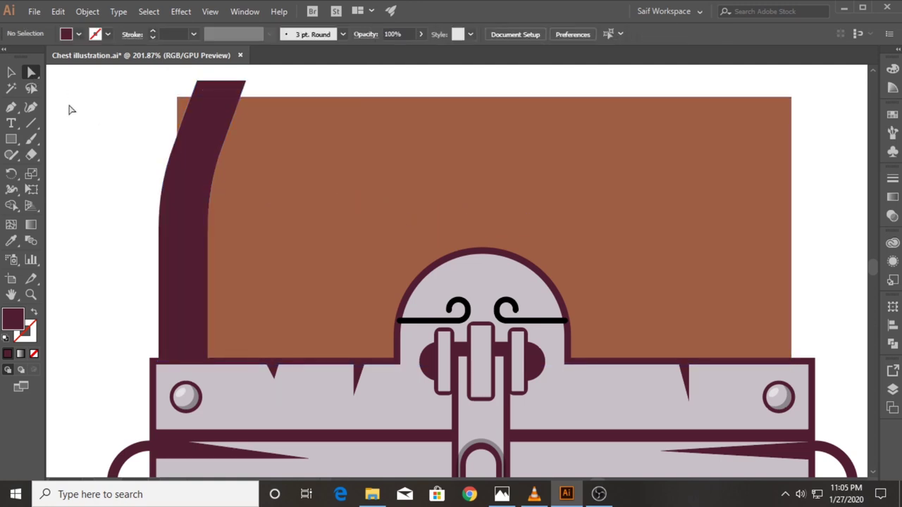
{"action": "left_click", "coordinate": [30, 294]}
- Draw a four-point parallelogram cap over the top of the bent bar
{"action": "left_click_drag", "start_coordinate": [261, 94], "coordinate": [185, 153]}
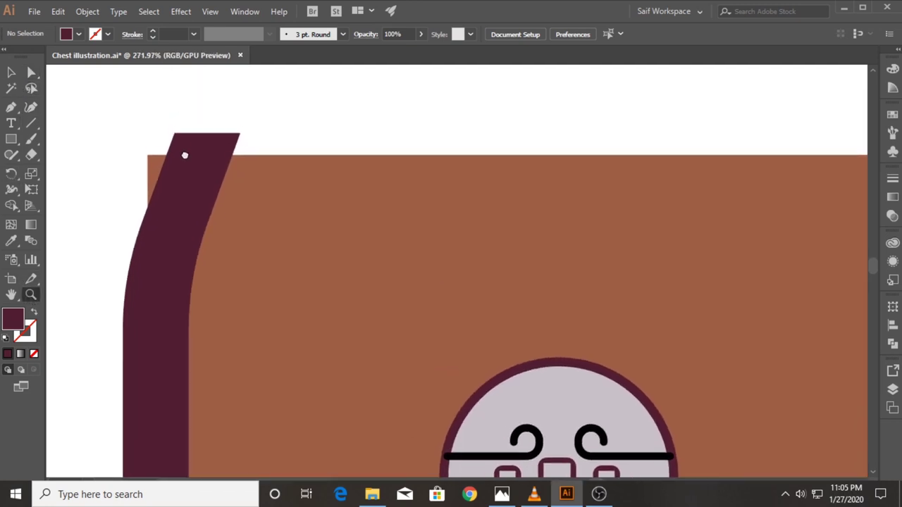
{"action": "key", "text": "p"}
{"action": "left_click", "coordinate": [241, 137]}
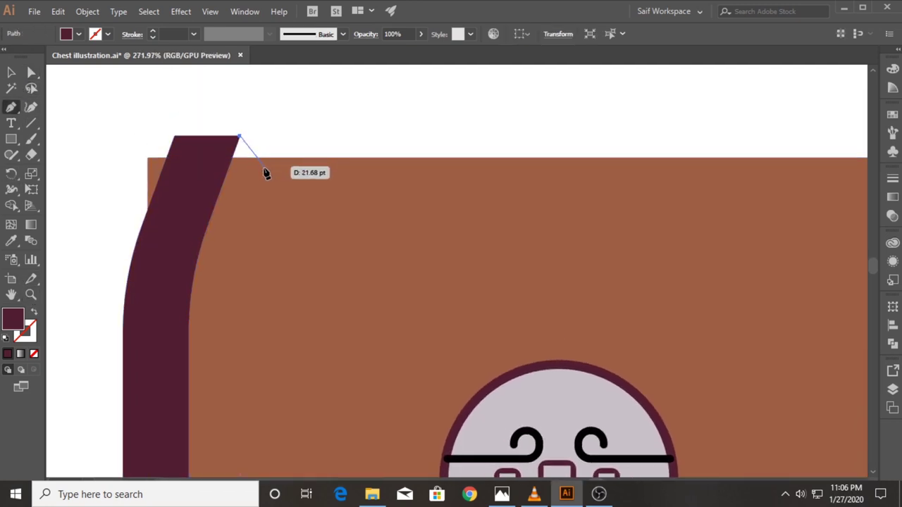
{"action": "left_click", "coordinate": [259, 169]}
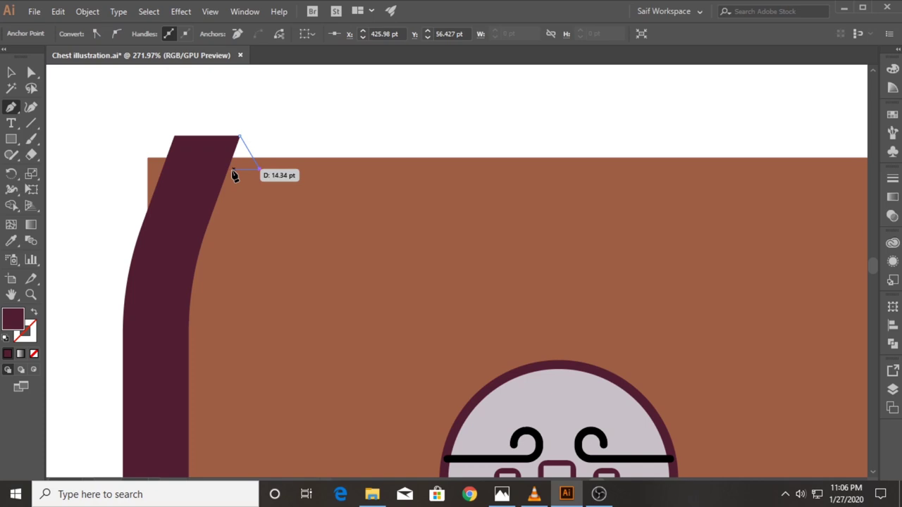
{"action": "left_click", "coordinate": [193, 169]}
{"action": "left_click", "coordinate": [174, 136]}
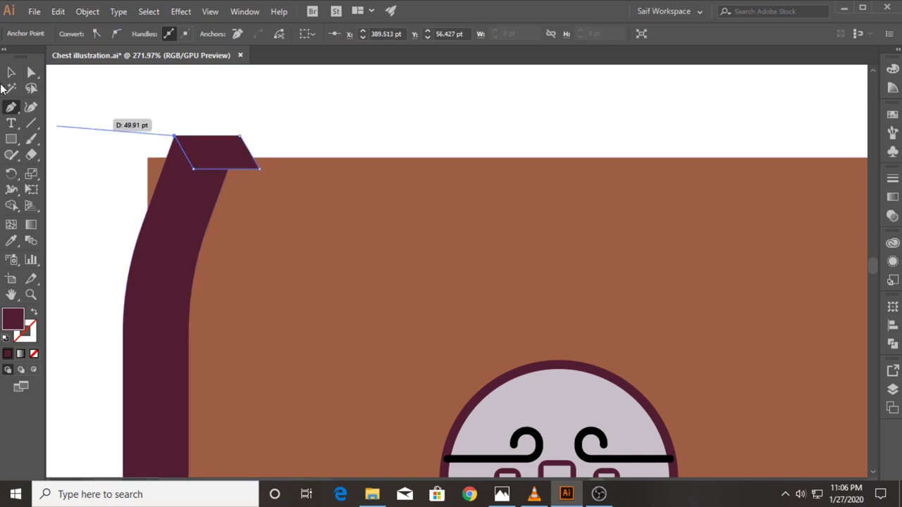
{"action": "left_click", "coordinate": [240, 138]}
- Merge the bar, cap and brown rectangle into one shape with Shape Builder
{"action": "left_click", "coordinate": [11, 72]}
{"action": "left_click_drag", "start_coordinate": [141, 125], "coordinate": [279, 198]}
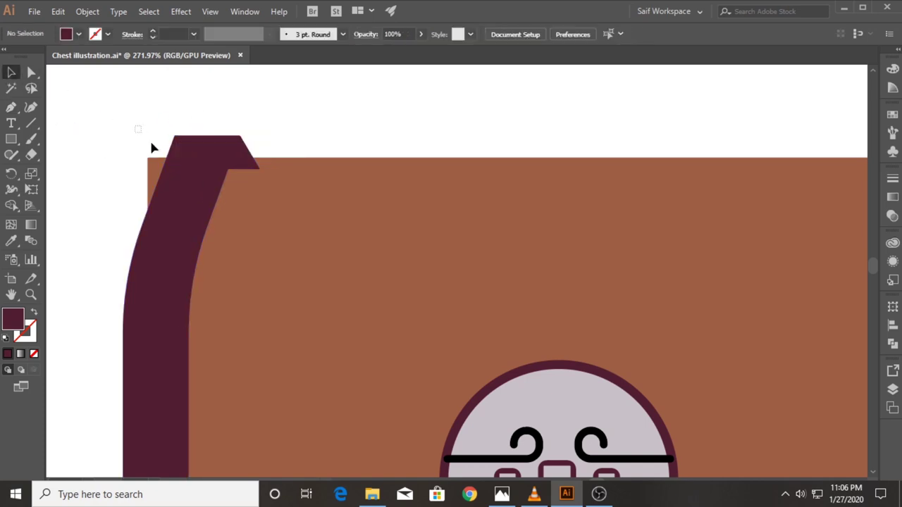
{"action": "left_click", "coordinate": [11, 205]}
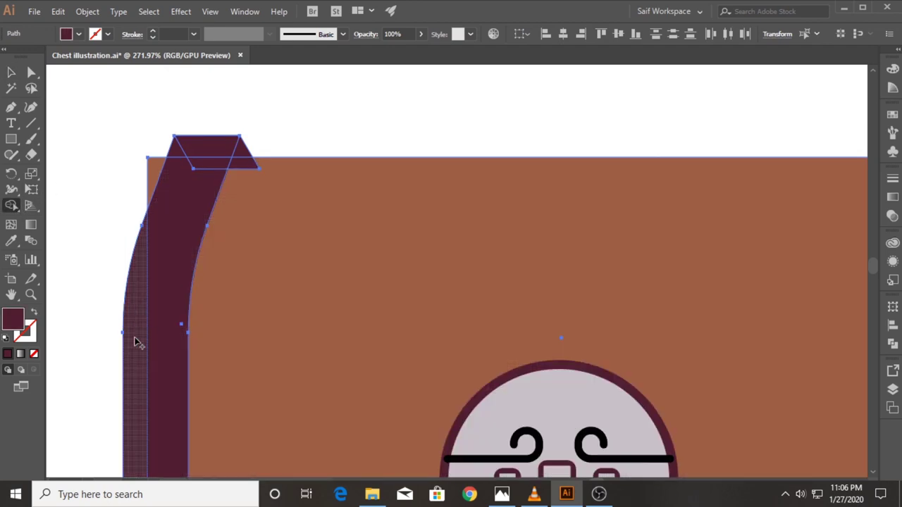
{"action": "left_click_drag", "start_coordinate": [138, 341], "coordinate": [150, 287]}
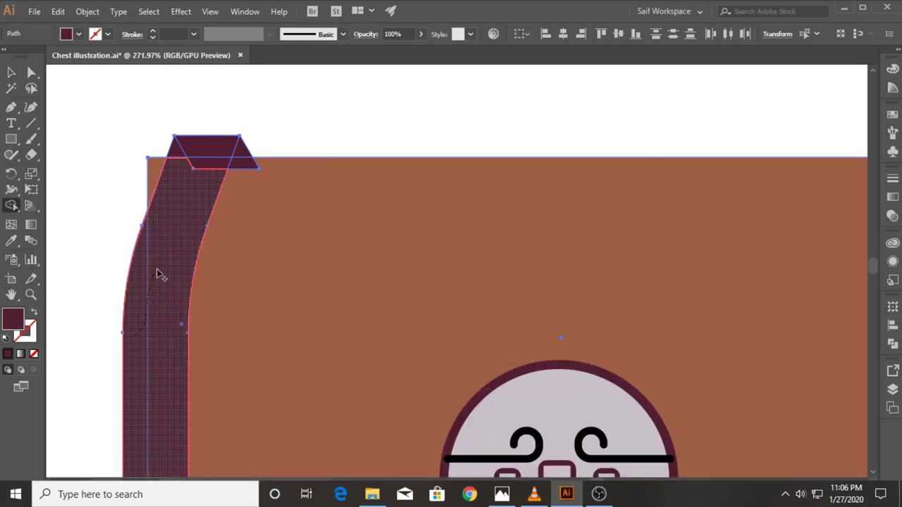
{"action": "left_click_drag", "start_coordinate": [196, 189], "coordinate": [165, 169]}
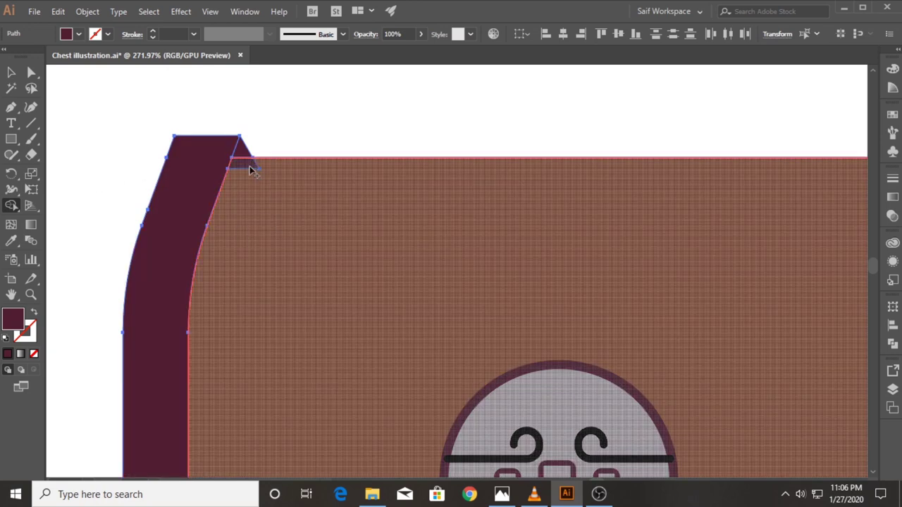
{"action": "left_click", "coordinate": [248, 167]}
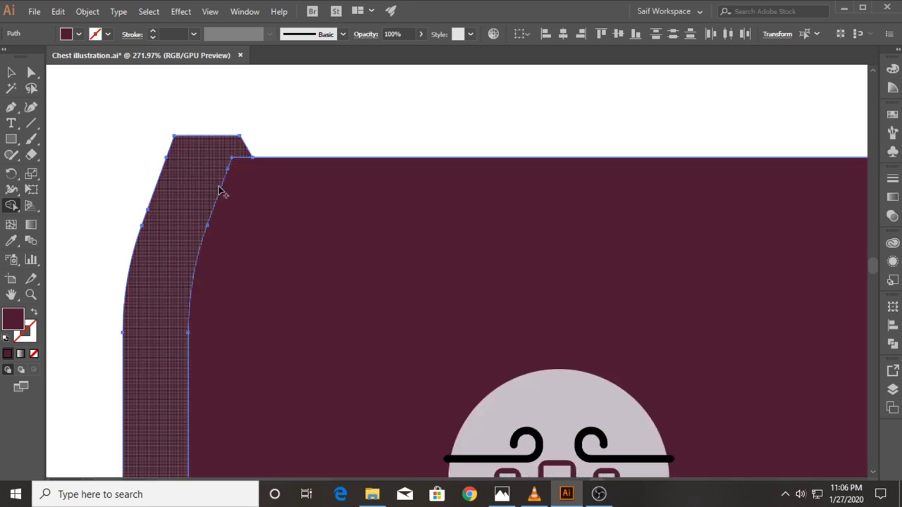
- Round the lid tab's top corners and give the merged shape the sampled brown fill
{"action": "key", "text": "a"}
{"action": "left_click", "coordinate": [136, 108]}
{"action": "left_click_drag", "start_coordinate": [247, 146], "coordinate": [228, 163]}
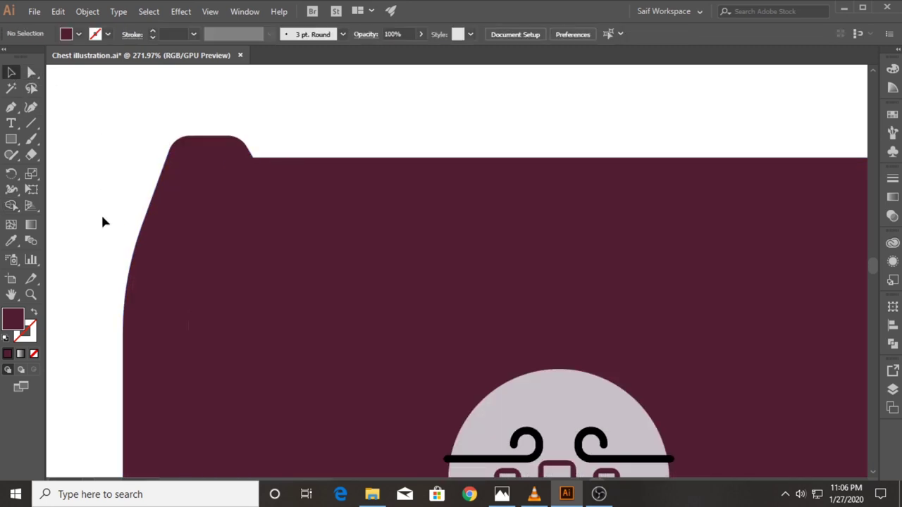
{"action": "key", "text": "z"}
{"action": "left_click", "coordinate": [261, 308], "text": "alt"}
{"action": "key", "text": "v"}
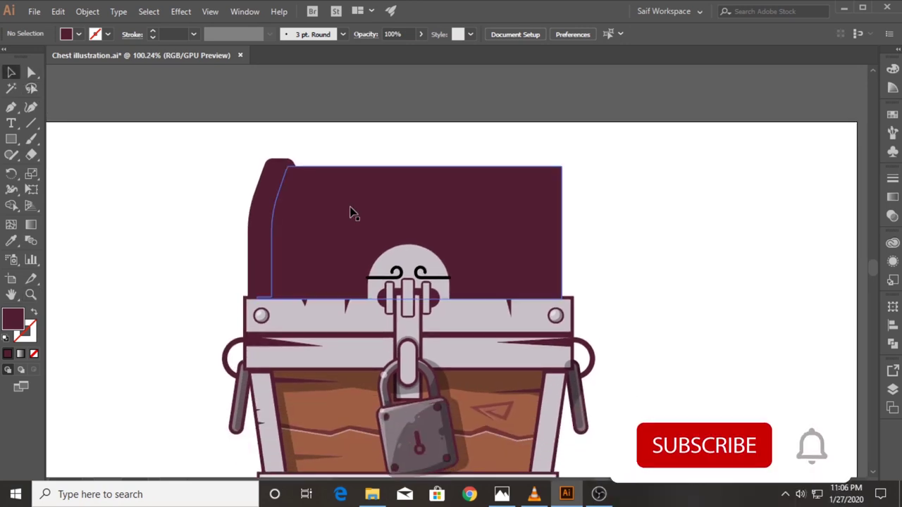
{"action": "left_click", "coordinate": [350, 207]}
{"action": "scroll", "coordinate": [345, 282], "scroll_direction": "down", "scroll_amount": 2}
{"action": "key", "text": "i"}
{"action": "left_click", "coordinate": [358, 361]}
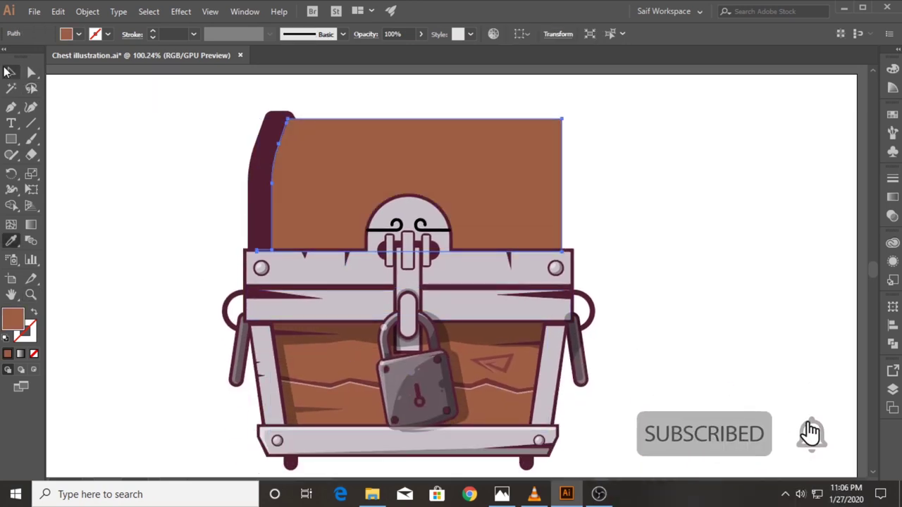
- Select the dark tab on the lid's left side and zoom in around the lid
{"action": "left_click", "coordinate": [9, 72]}
{"action": "left_click", "coordinate": [218, 121]}
{"action": "left_click", "coordinate": [266, 151]}
{"action": "right_click", "coordinate": [267, 150]}
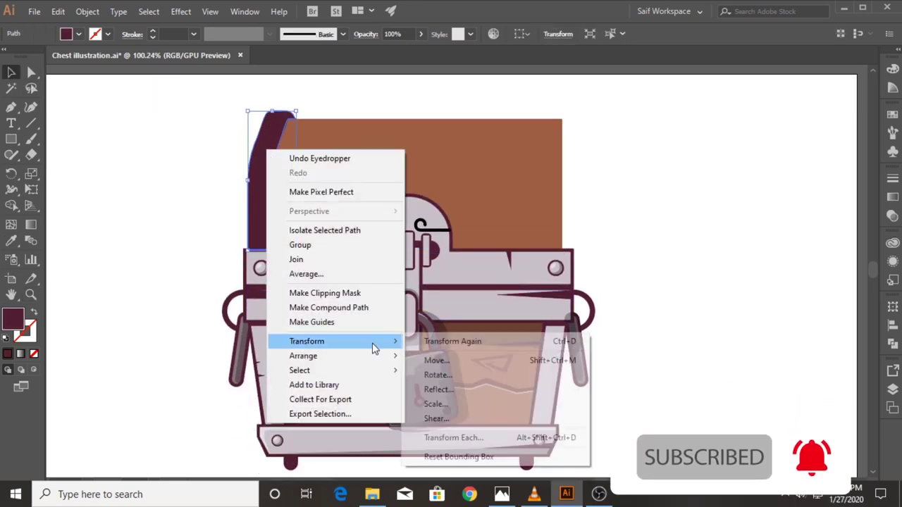
{"action": "key", "text": "Escape"}
{"action": "key", "text": "z"}
{"action": "mouse_move", "coordinate": [203, 199]}
{"action": "left_mouse_down"}
{"action": "mouse_move", "coordinate": [260, 195]}
{"action": "mouse_move", "coordinate": [221, 195]}
{"action": "mouse_move", "coordinate": [248, 219]}
{"action": "mouse_move", "coordinate": [232, 219]}
{"action": "left_mouse_up"}
{"action": "key", "text": "v"}
- Add a -5 pt offset path inset to the tab and fill it light grey
{"action": "left_click", "coordinate": [87, 12]}
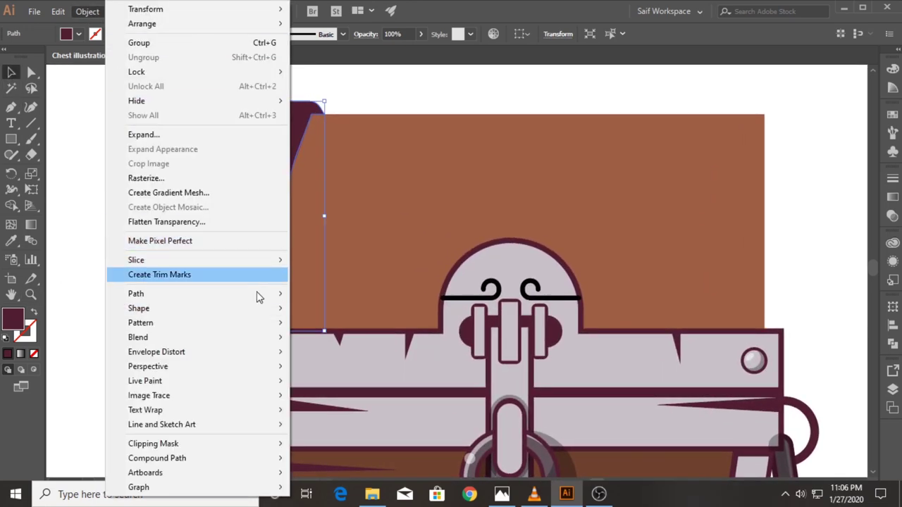
{"action": "mouse_move", "coordinate": [136, 294]}
{"action": "left_click", "coordinate": [348, 342]}
{"action": "left_click", "coordinate": [21, 114]}
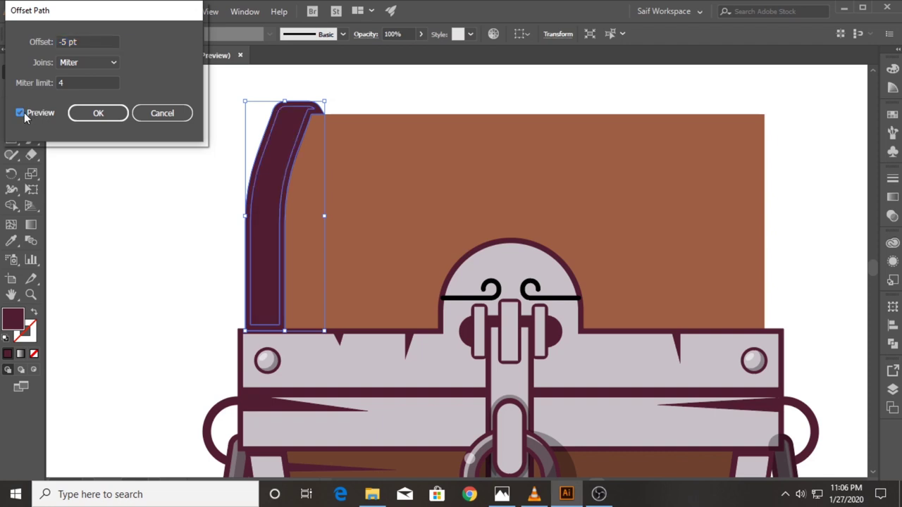
{"action": "left_click", "coordinate": [98, 113]}
{"action": "key", "text": "i"}
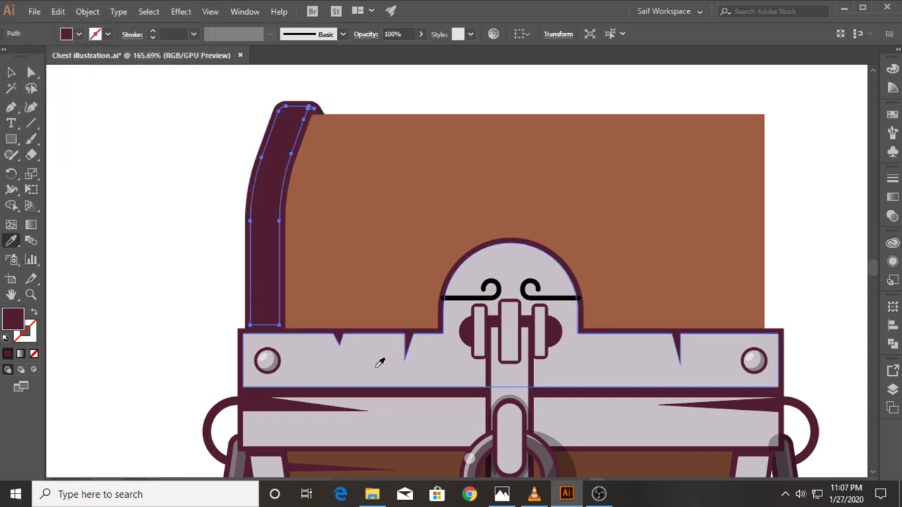
{"action": "left_click", "coordinate": [349, 371]}
- Zoom in on the lid's top corner and recolour the lid front dark maroon
{"action": "key", "text": "v"}
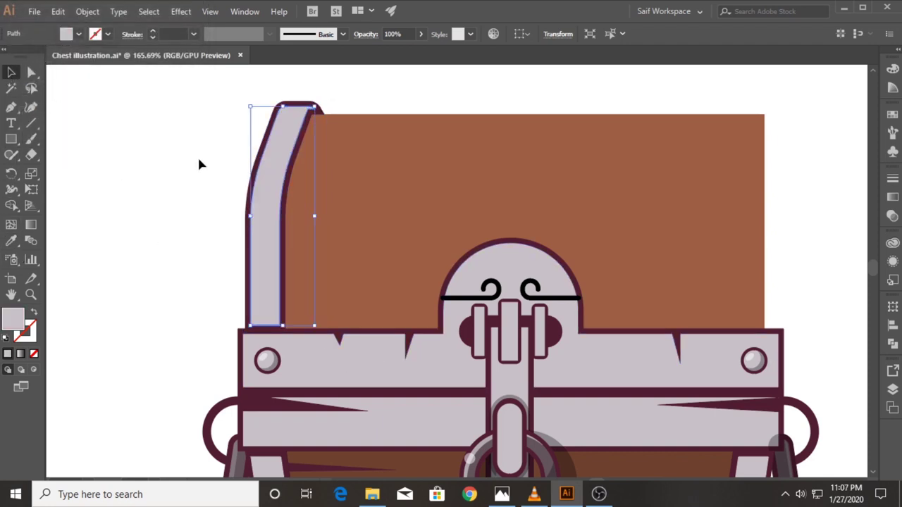
{"action": "left_click", "coordinate": [79, 244]}
{"action": "left_click", "coordinate": [31, 295]}
{"action": "left_click", "coordinate": [362, 125]}
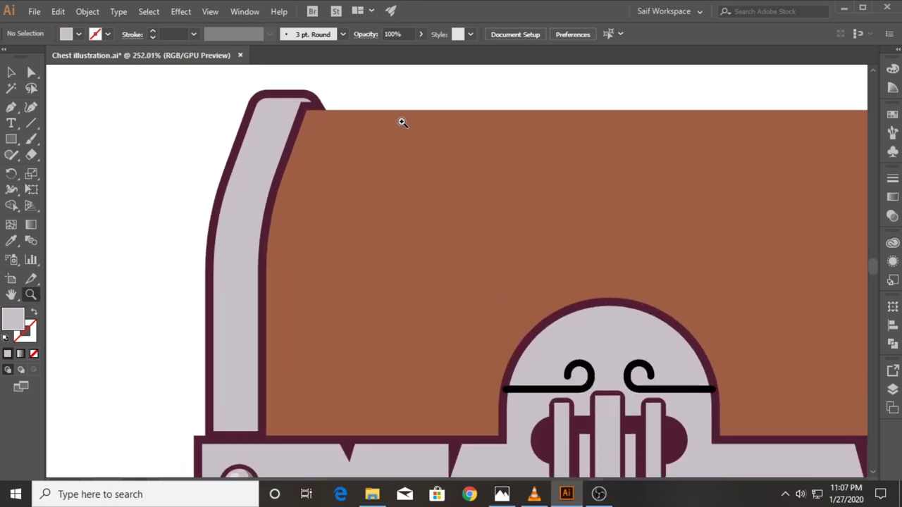
{"action": "left_click", "coordinate": [316, 96]}
{"action": "left_click", "coordinate": [322, 96]}
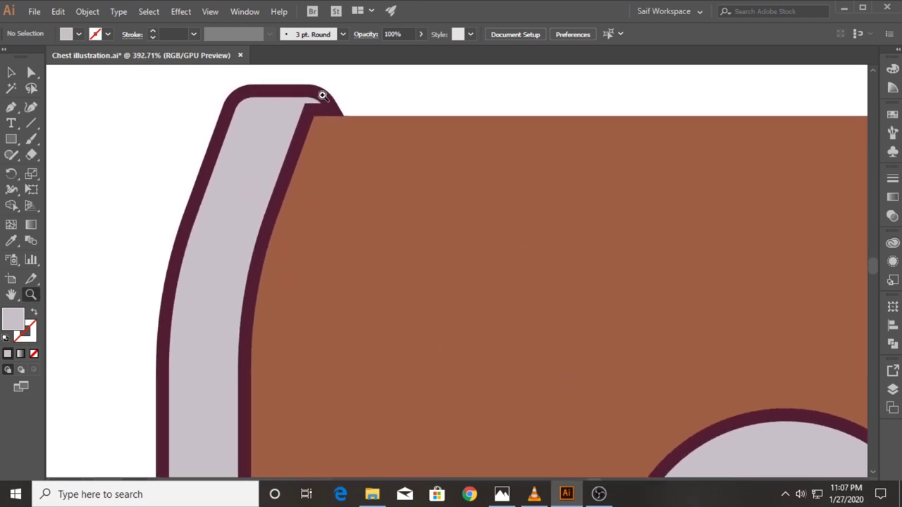
{"action": "left_click", "coordinate": [11, 72]}
{"action": "left_click", "coordinate": [444, 265]}
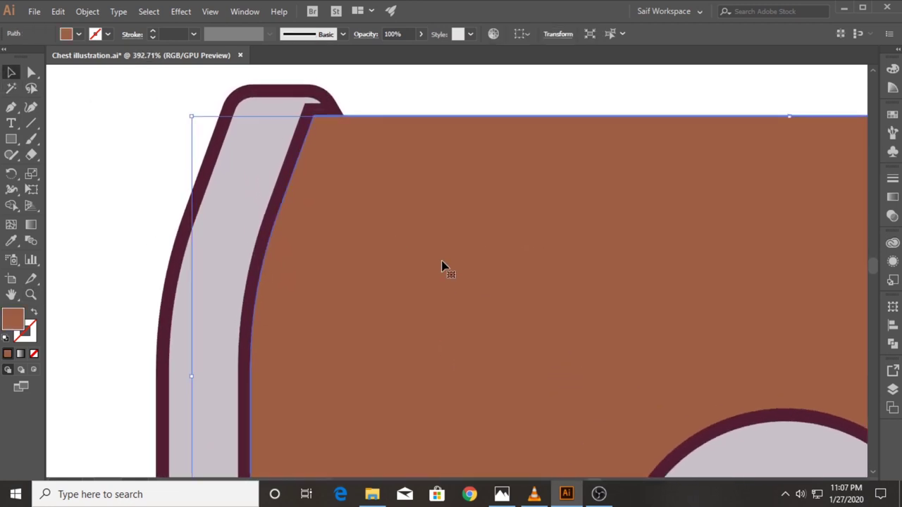
{"action": "left_click", "coordinate": [11, 240]}
- Create a -5 pt offset path inset copy of the lid front, then zoom out to the whole chest front
{"action": "left_click", "coordinate": [286, 179]}
{"action": "left_click", "coordinate": [12, 72]}
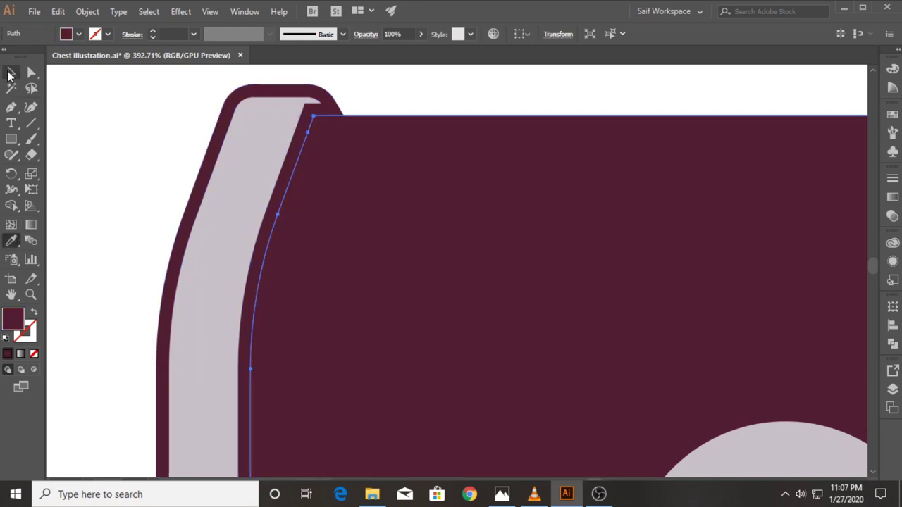
{"action": "left_click", "coordinate": [87, 11]}
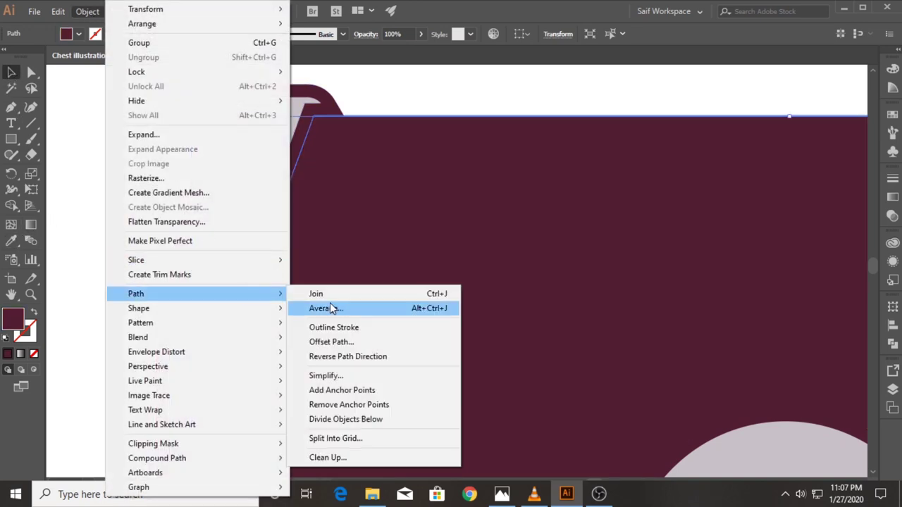
{"action": "left_click", "coordinate": [333, 341]}
{"action": "left_click", "coordinate": [104, 114]}
{"action": "left_click", "coordinate": [31, 294]}
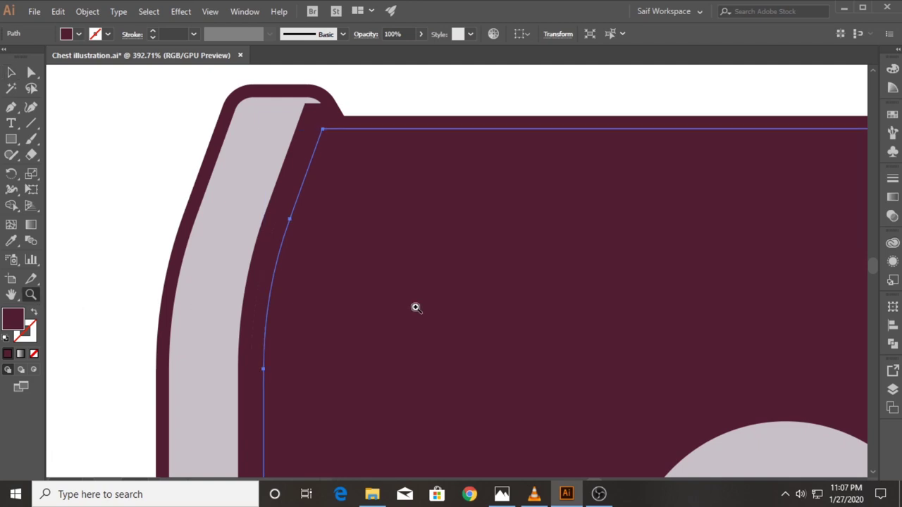
{"action": "left_click_drag", "start_coordinate": [415, 306], "coordinate": [316, 396]}
- Fill the inset lid front with brown and zoom in on the lid's top-left corner
{"action": "key", "text": "i"}
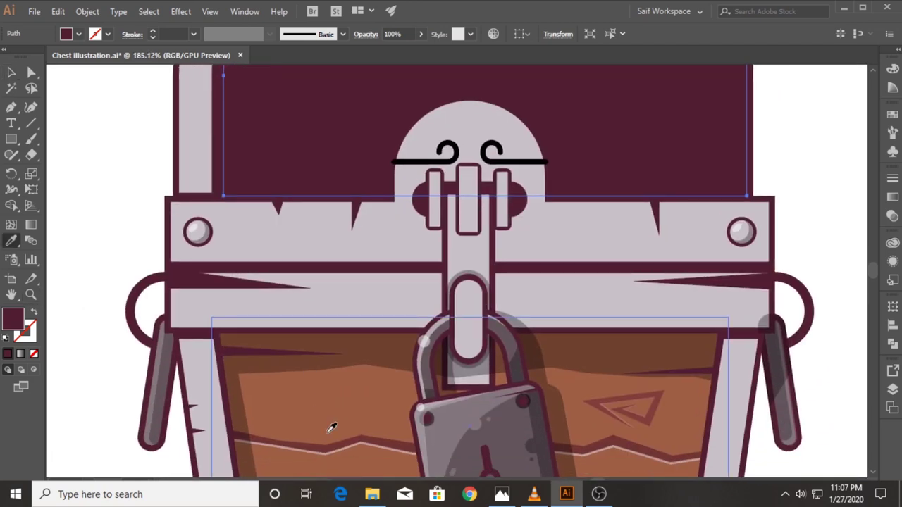
{"action": "left_click", "coordinate": [328, 427]}
{"action": "left_click", "coordinate": [30, 295]}
{"action": "left_click_drag", "start_coordinate": [322, 115], "coordinate": [295, 145]}
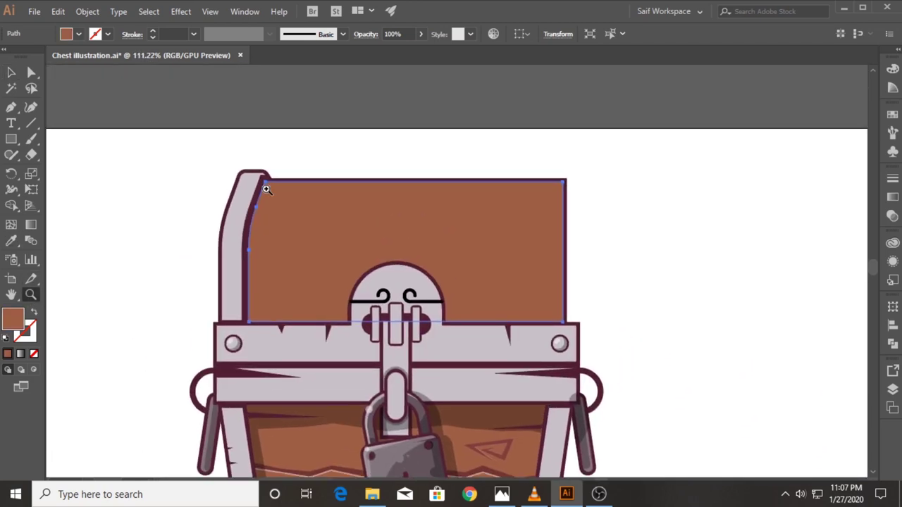
{"action": "left_click", "coordinate": [295, 144]}
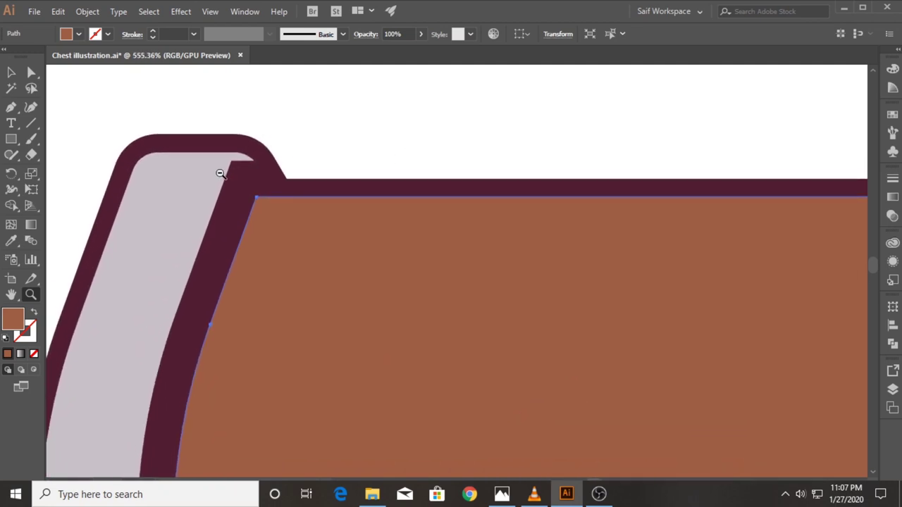
- Move the grey panel's anchors and round its corner beside the lid
{"action": "left_click", "coordinate": [11, 109]}
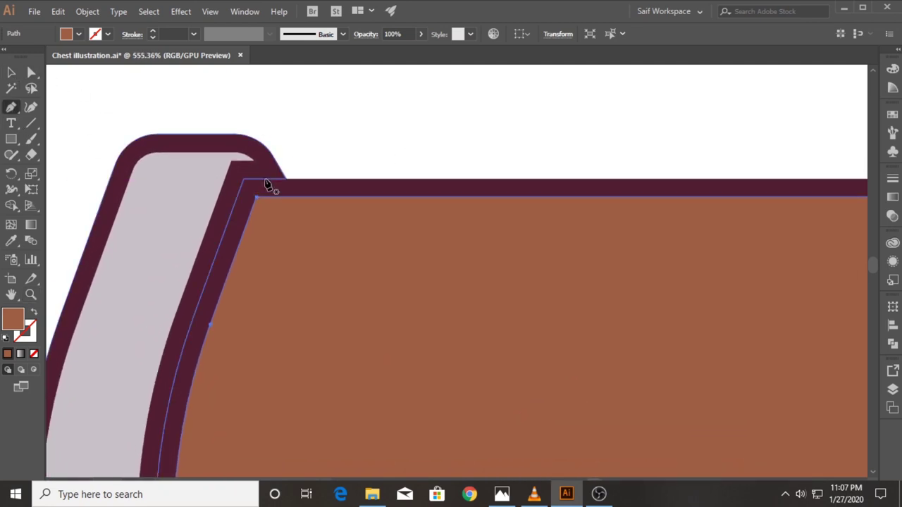
{"action": "key", "text": "a"}
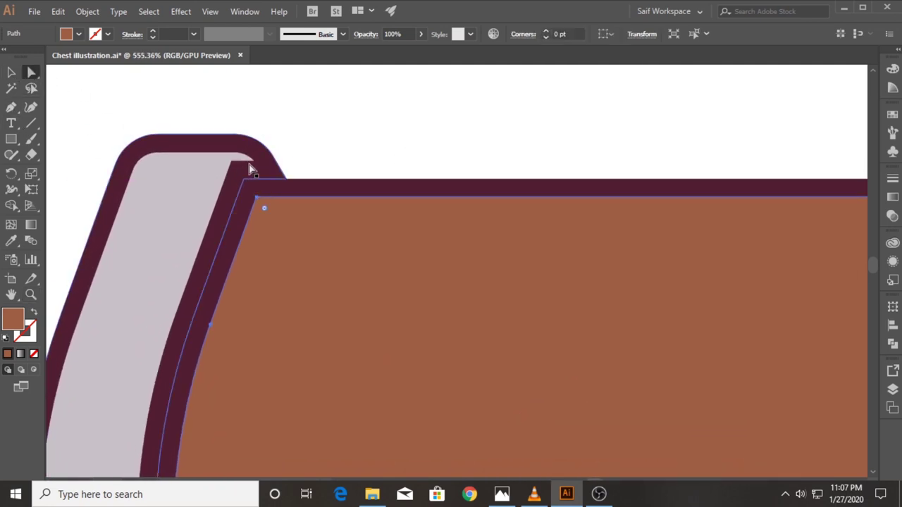
{"action": "left_click", "coordinate": [256, 167]}
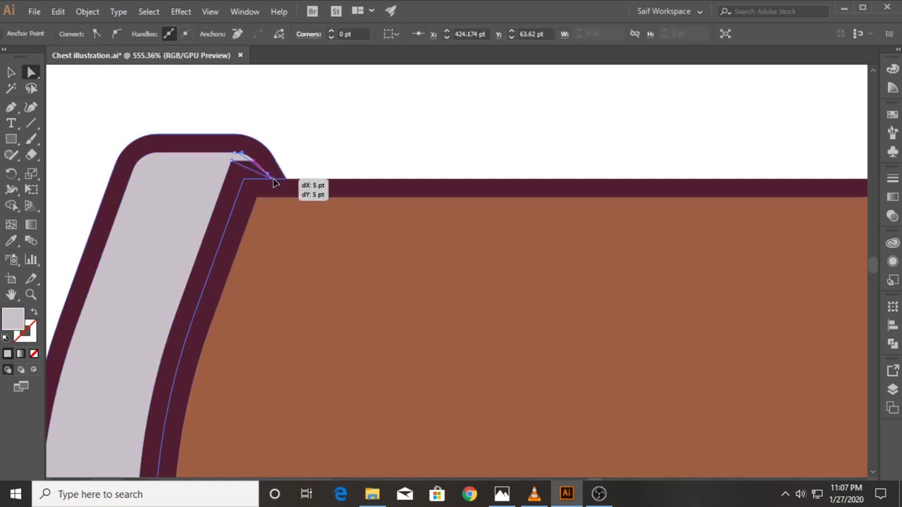
{"action": "mouse_move", "coordinate": [255, 167]}
{"action": "left_mouse_down"}
{"action": "mouse_move", "coordinate": [232, 163]}
{"action": "mouse_move", "coordinate": [220, 203]}
{"action": "left_mouse_up"}
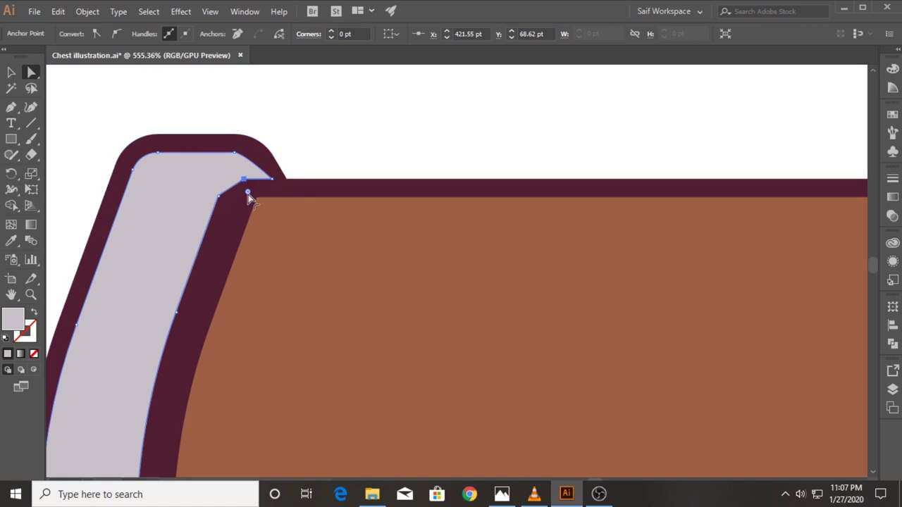
{"action": "left_click_drag", "start_coordinate": [220, 202], "coordinate": [273, 246]}
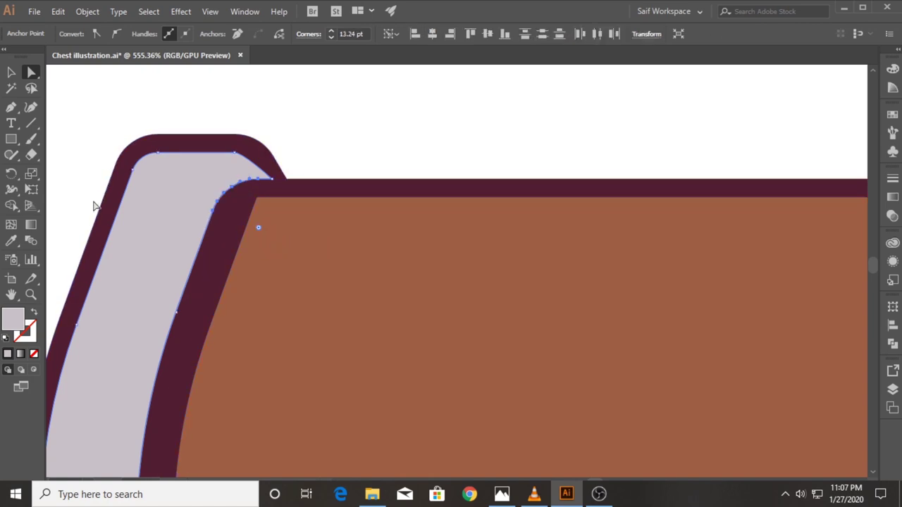
{"action": "left_click_drag", "start_coordinate": [234, 153], "coordinate": [242, 157]}
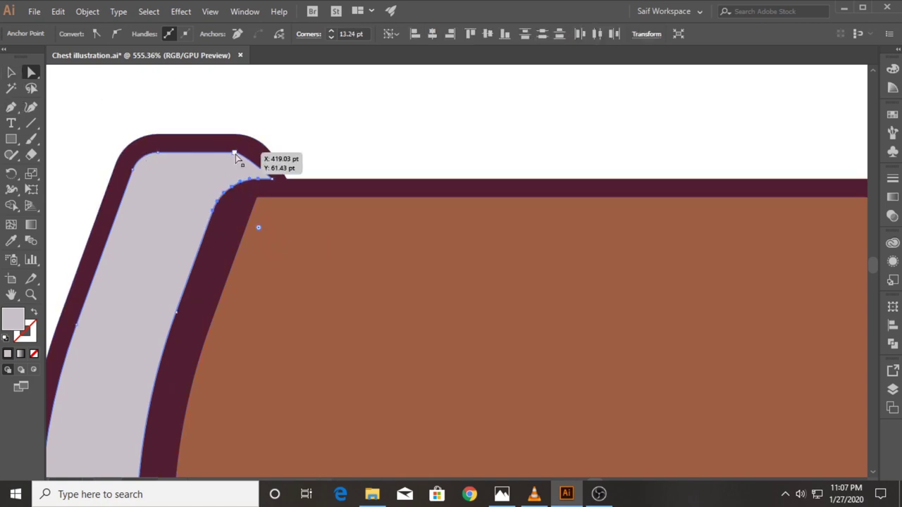
{"action": "left_click_drag", "start_coordinate": [156, 152], "coordinate": [148, 153]}
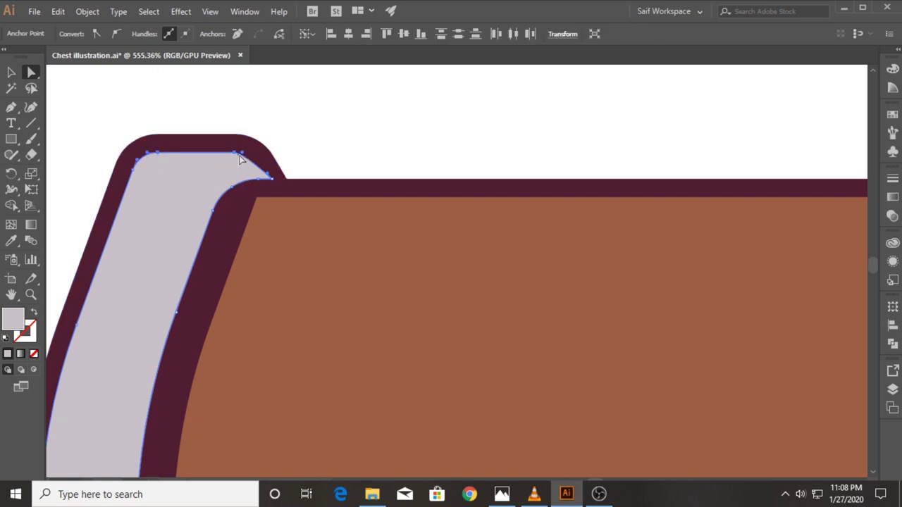
{"action": "left_click", "coordinate": [102, 129]}
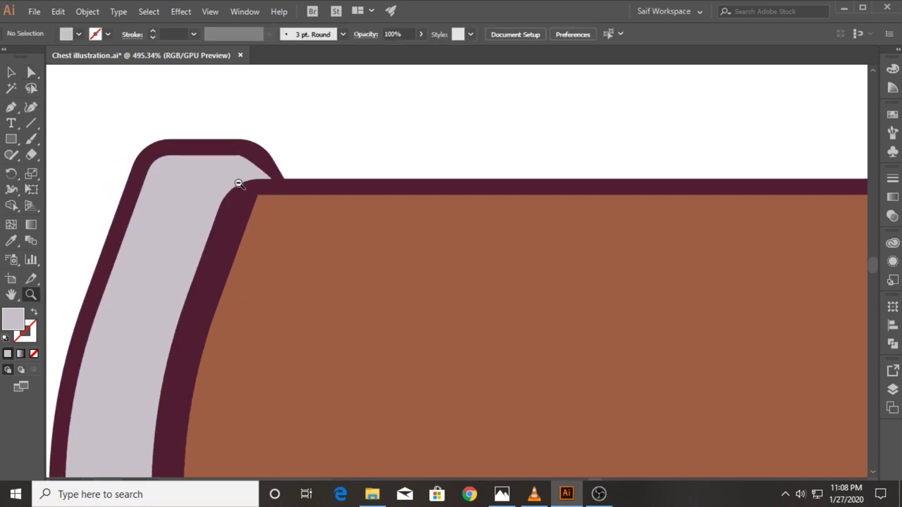
- Draw a thin curved sliver at the tab's top edge and fill it dark maroon
{"action": "scroll", "coordinate": [237, 181], "scroll_direction": "down", "scroll_amount": 2}
{"action": "key", "text": "p"}
{"action": "left_click", "coordinate": [246, 150]}
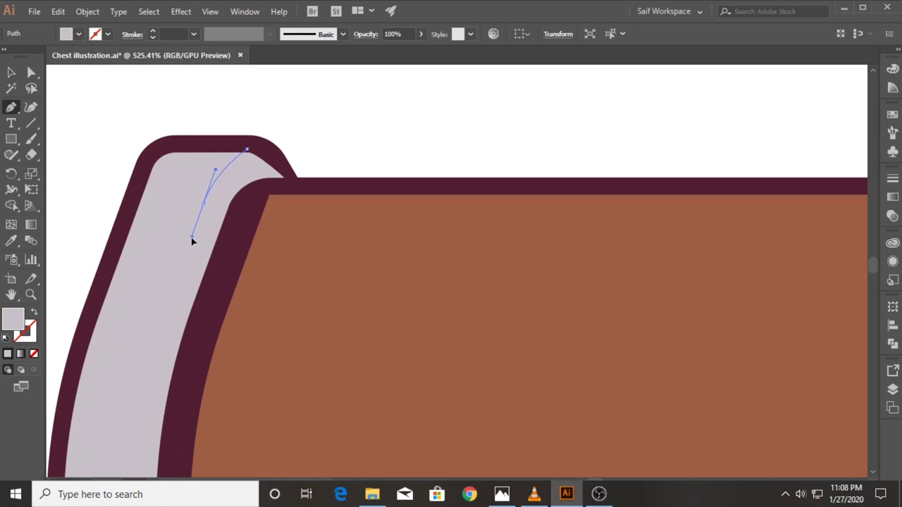
{"action": "left_click_drag", "start_coordinate": [192, 241], "coordinate": [177, 292]}
{"action": "key", "text": "ctrl+z"}
{"action": "key", "text": "ctrl+z"}
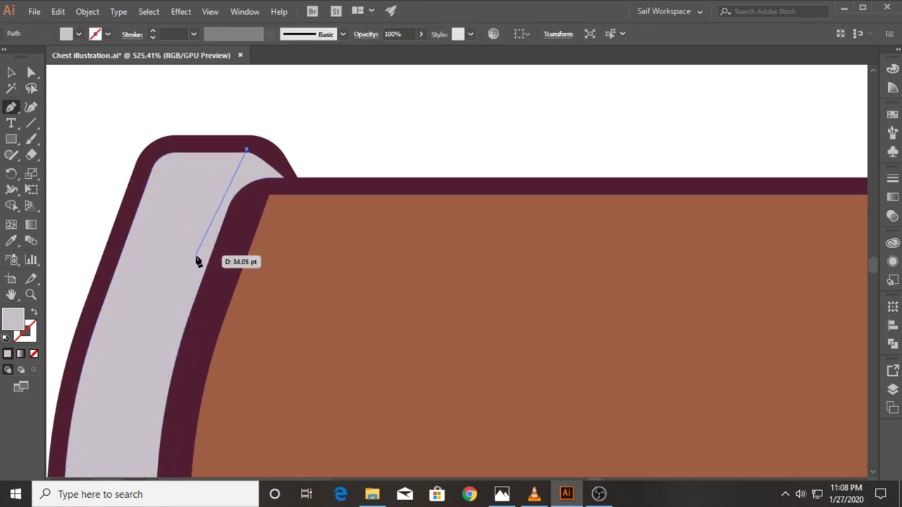
{"action": "left_click_drag", "start_coordinate": [191, 253], "coordinate": [177, 320]}
{"action": "key", "text": "ctrl+z"}
{"action": "left_click_drag", "start_coordinate": [192, 254], "coordinate": [160, 359]}
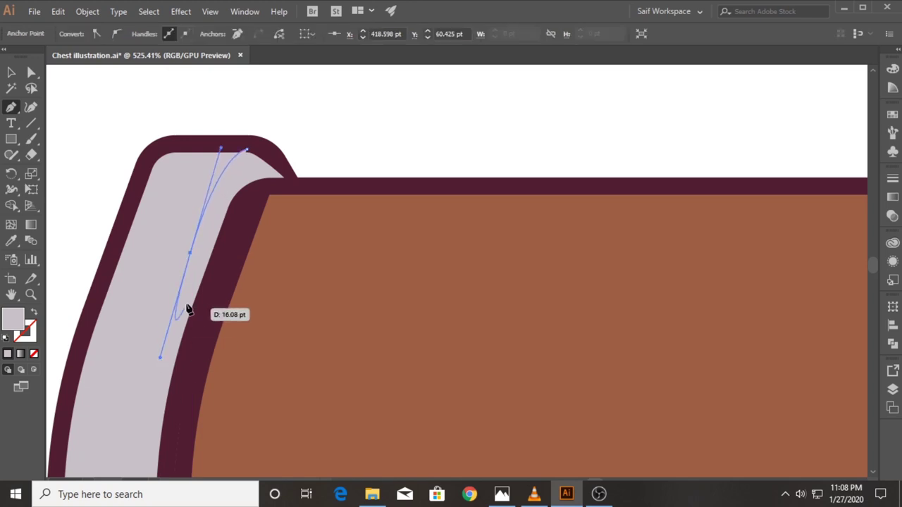
{"action": "left_click", "coordinate": [191, 253]}
{"action": "mouse_move", "coordinate": [259, 153]}
{"action": "left_mouse_down"}
{"action": "mouse_move", "coordinate": [298, 147]}
{"action": "mouse_move", "coordinate": [240, 155]}
{"action": "left_mouse_up"}
{"action": "key", "text": "i"}
{"action": "left_click", "coordinate": [194, 144]}
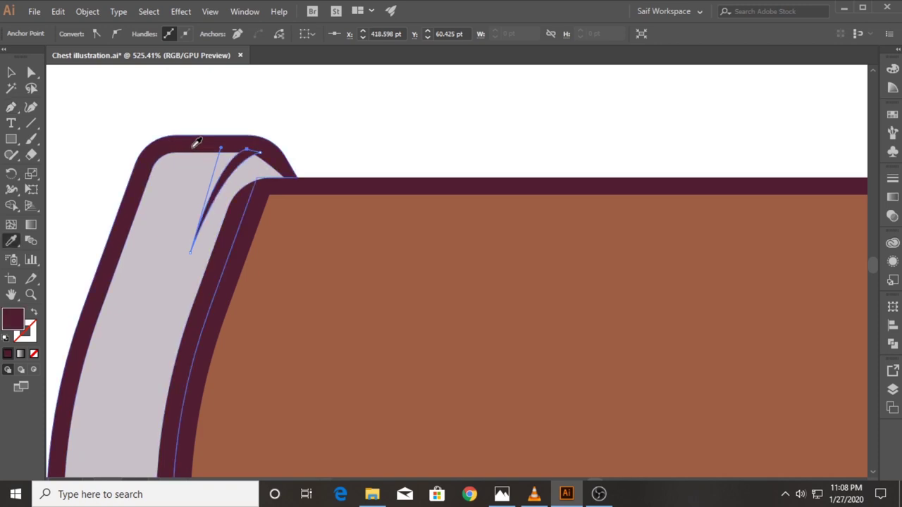
{"action": "key", "text": "v"}
{"action": "left_click", "coordinate": [207, 106]}
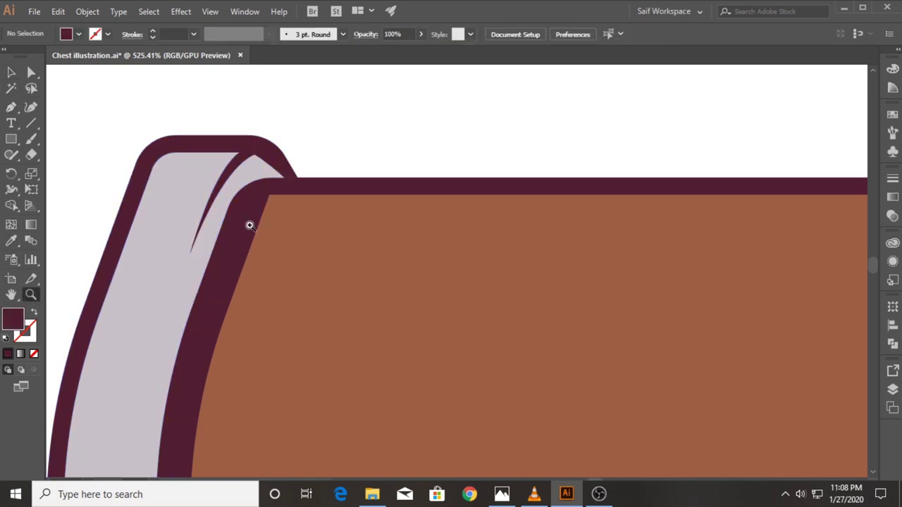
- Draw a shading shape down the left lid cap's inner edge and across into the lid panel
{"action": "left_click_drag", "start_coordinate": [250, 225], "coordinate": [198, 203]}
{"action": "key", "text": "p"}
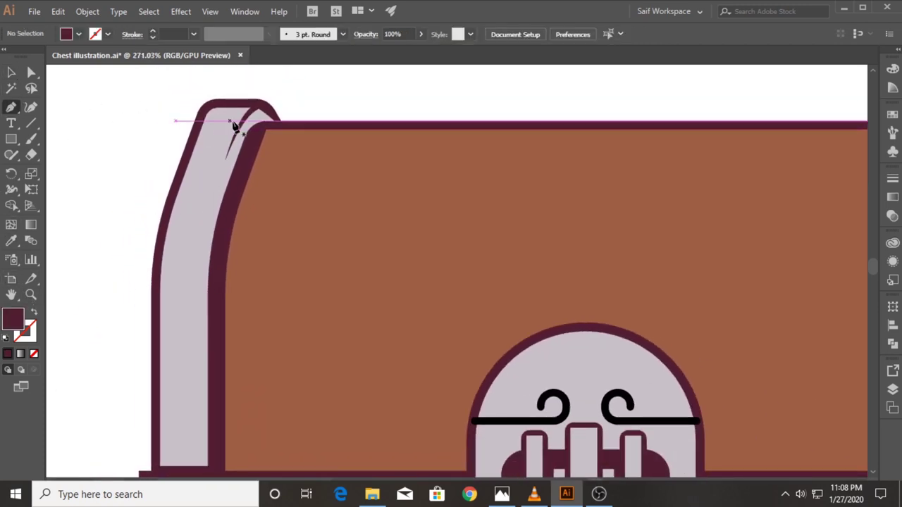
{"action": "left_click", "coordinate": [257, 104]}
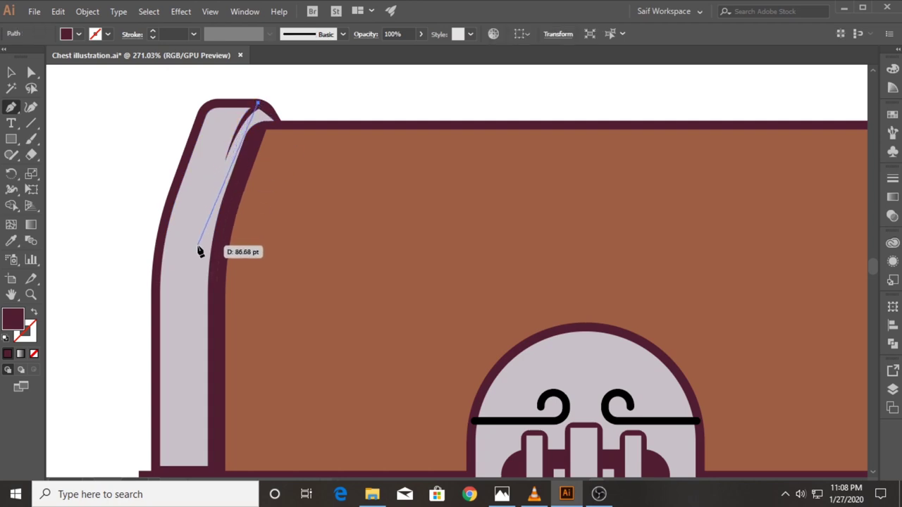
{"action": "left_click_drag", "start_coordinate": [197, 245], "coordinate": [182, 344]}
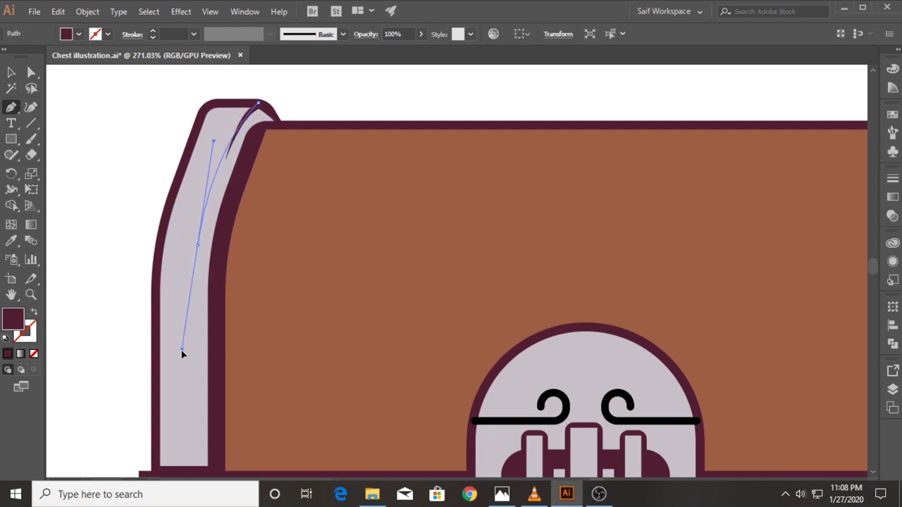
{"action": "left_click", "coordinate": [197, 245]}
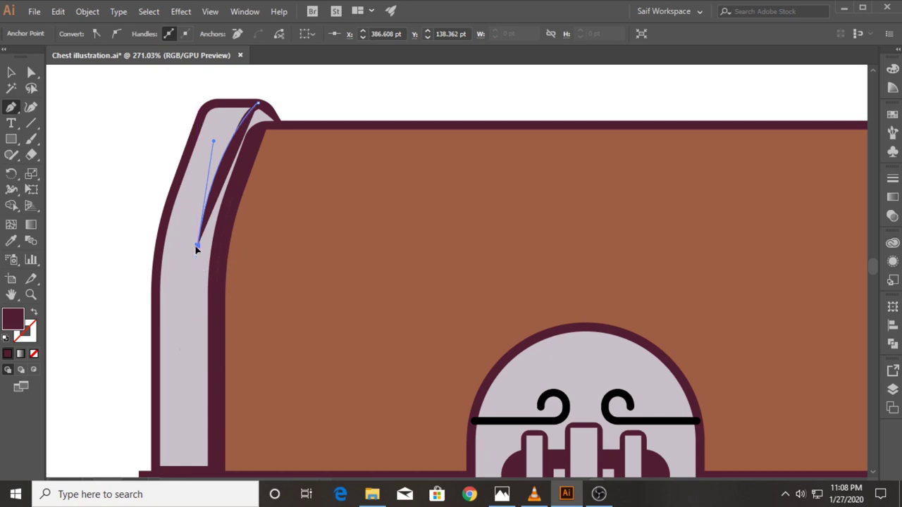
{"action": "left_click_drag", "start_coordinate": [196, 406], "coordinate": [205, 283]}
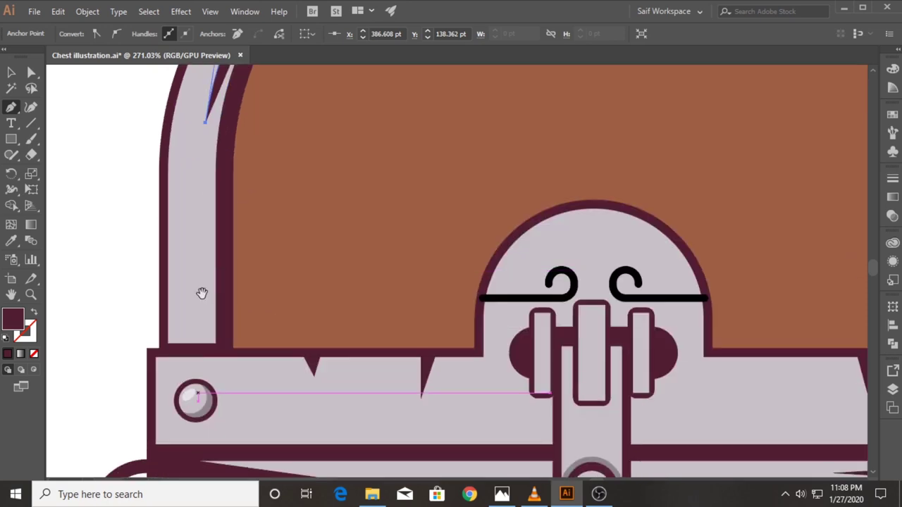
{"action": "left_click", "coordinate": [205, 204]}
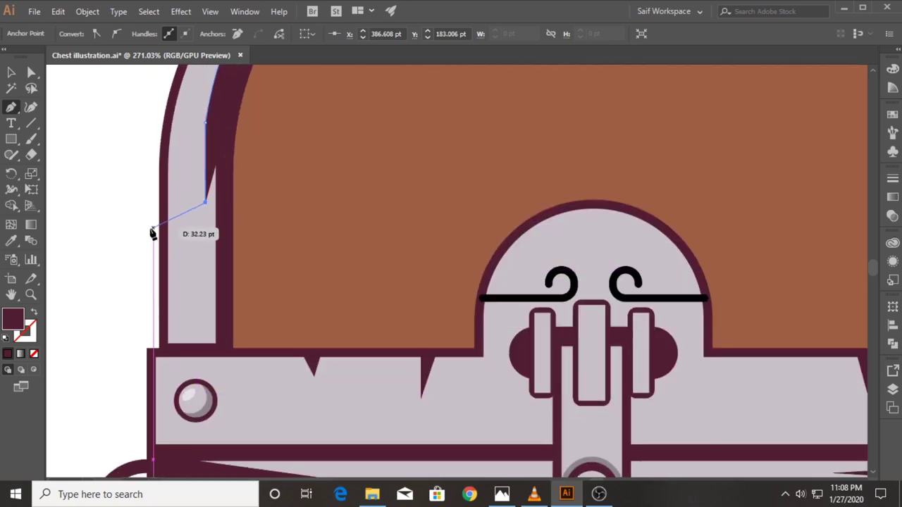
{"action": "left_click_drag", "start_coordinate": [145, 230], "coordinate": [127, 231]}
{"action": "left_click", "coordinate": [140, 378]}
{"action": "left_click", "coordinate": [222, 382]}
{"action": "scroll", "coordinate": [267, 188], "scroll_direction": "up", "scroll_amount": 3}
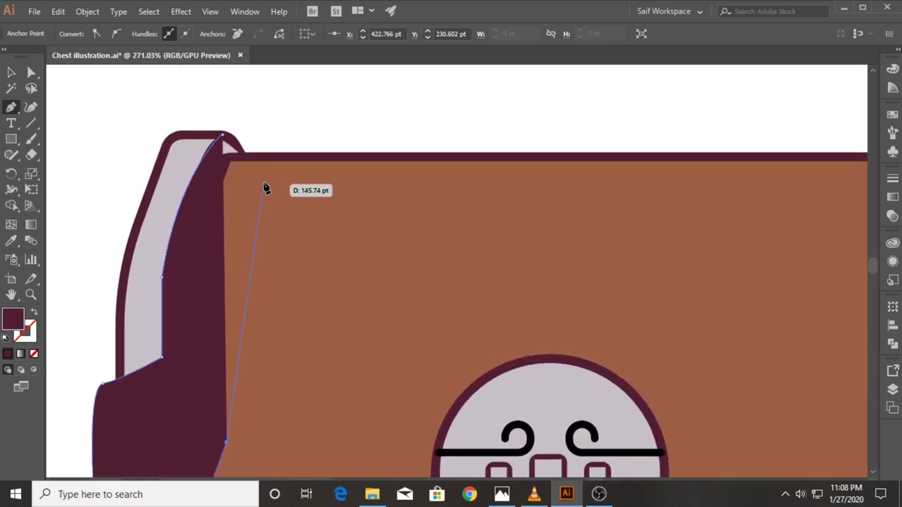
{"action": "left_click", "coordinate": [274, 131]}
{"action": "left_click", "coordinate": [223, 136]}
{"action": "key", "text": "v"}
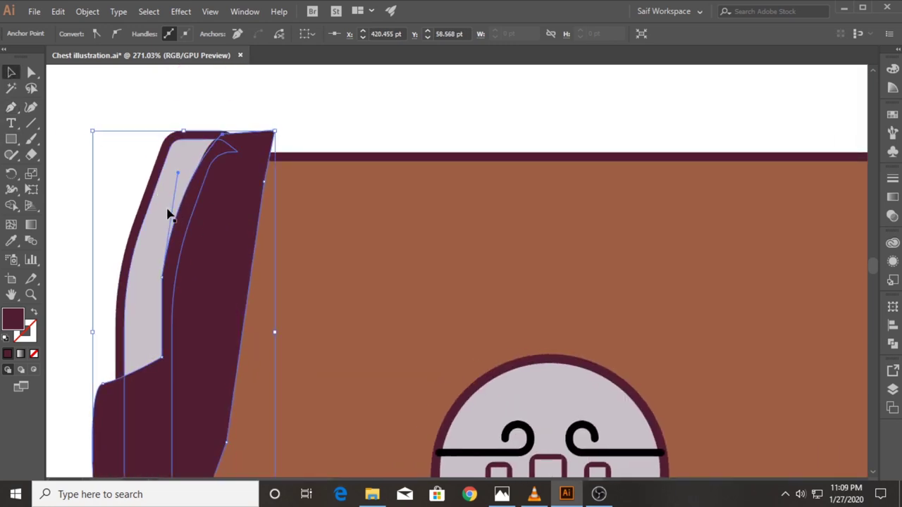
- Trim the shading shape's overhang outside the cap with Shape Builder
{"action": "left_click", "coordinate": [147, 280], "text": "shift"}
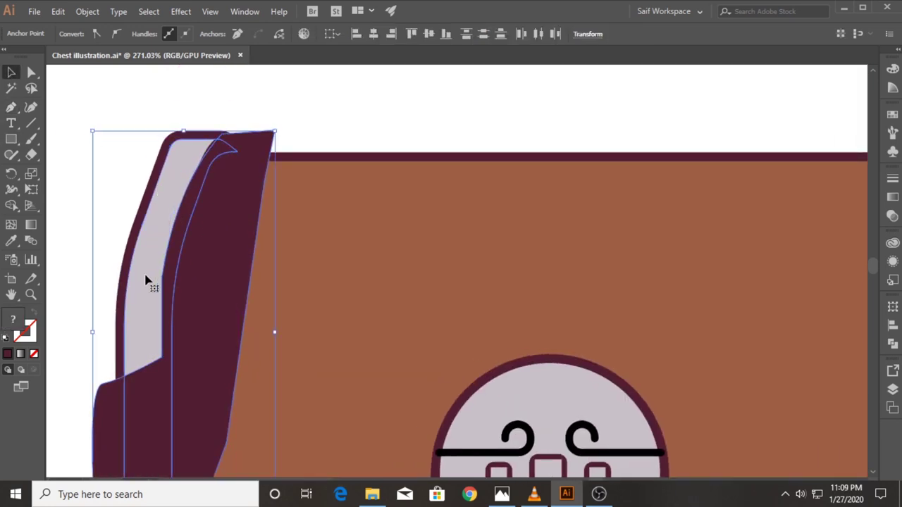
{"action": "left_click", "coordinate": [11, 206]}
{"action": "left_click", "coordinate": [227, 262], "text": "alt"}
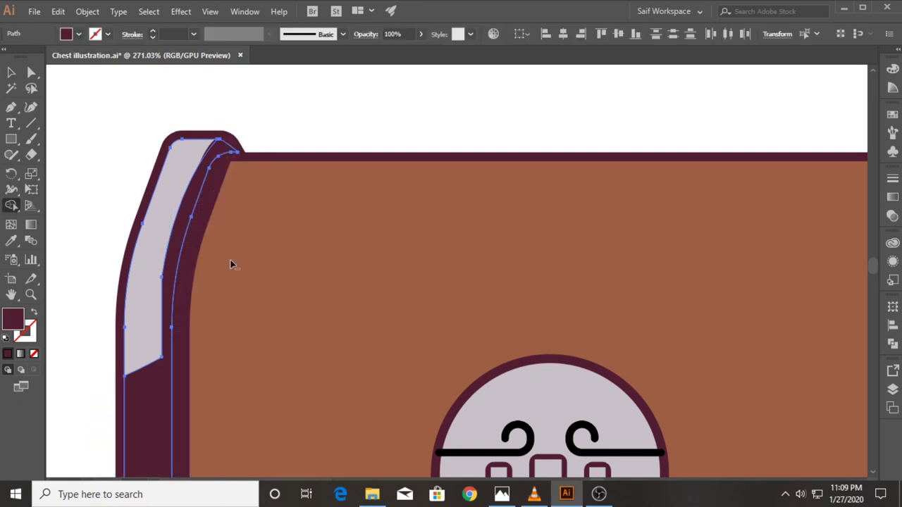
{"action": "left_click", "coordinate": [11, 72]}
{"action": "key", "text": "ctrl+shift+a"}
{"action": "left_click", "coordinate": [169, 286]}
{"action": "key", "text": "ctrl+shift+a"}
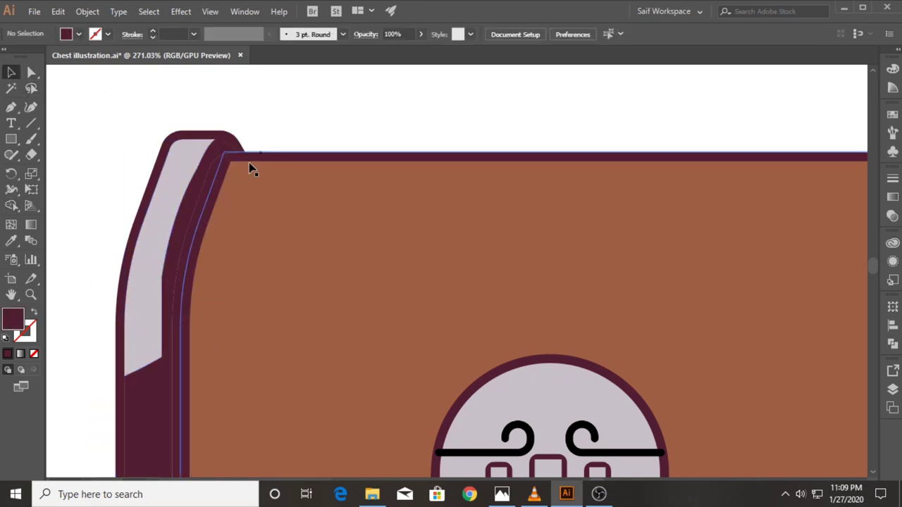
- Give the shading strip the translucent 30% black fill from the lock's shadow
{"action": "scroll", "coordinate": [285, 267], "scroll_direction": "down", "scroll_amount": 3}
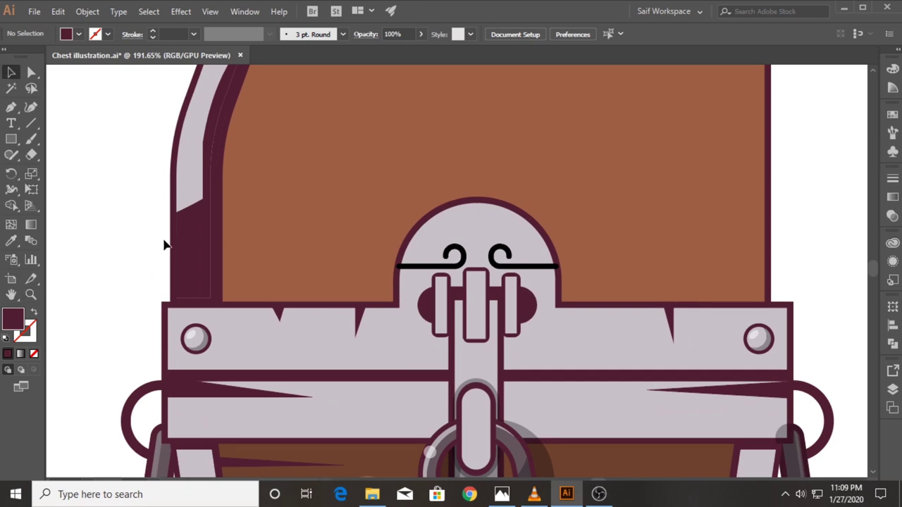
{"action": "left_click", "coordinate": [195, 254]}
{"action": "key", "text": "i"}
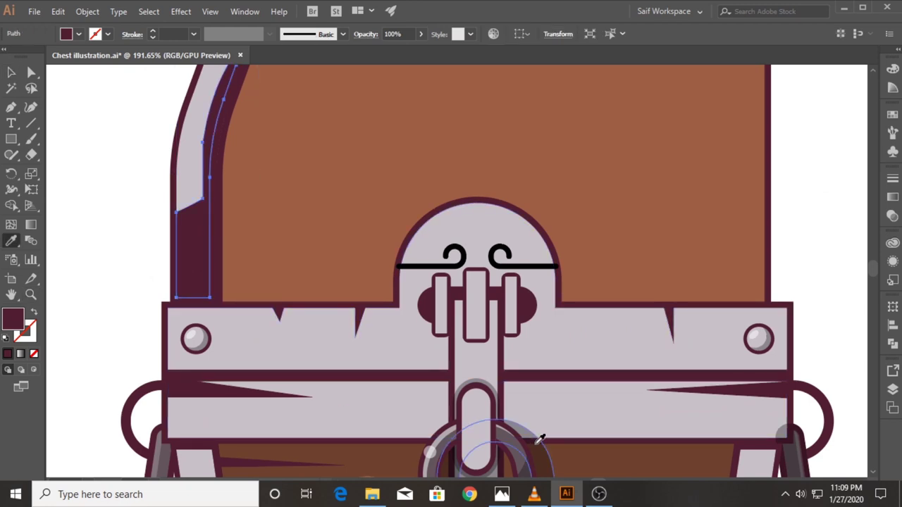
{"action": "left_click", "coordinate": [542, 451]}
{"action": "left_click", "coordinate": [12, 73]}
{"action": "left_click", "coordinate": [120, 157]}
{"action": "scroll", "coordinate": [119, 182], "scroll_direction": "up", "scroll_amount": 3}
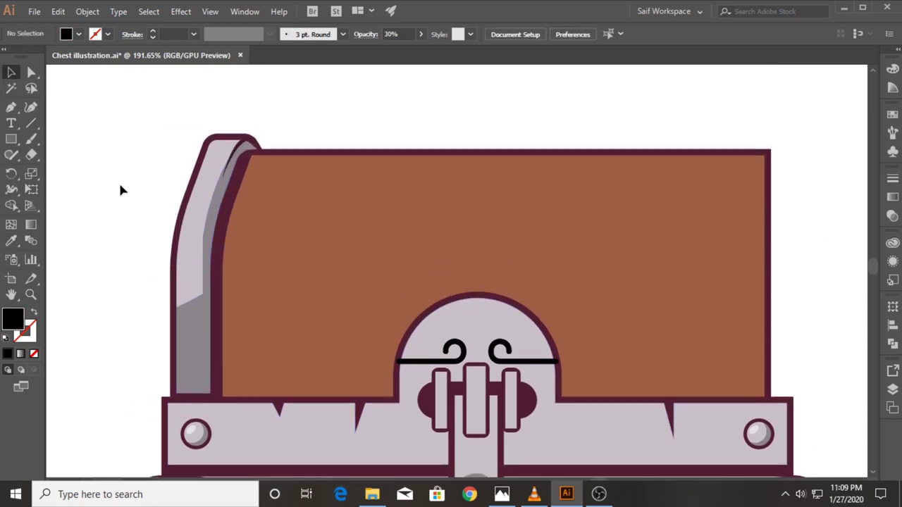
{"action": "key", "text": "z"}
{"action": "left_click_drag", "start_coordinate": [217, 171], "coordinate": [341, 151]}
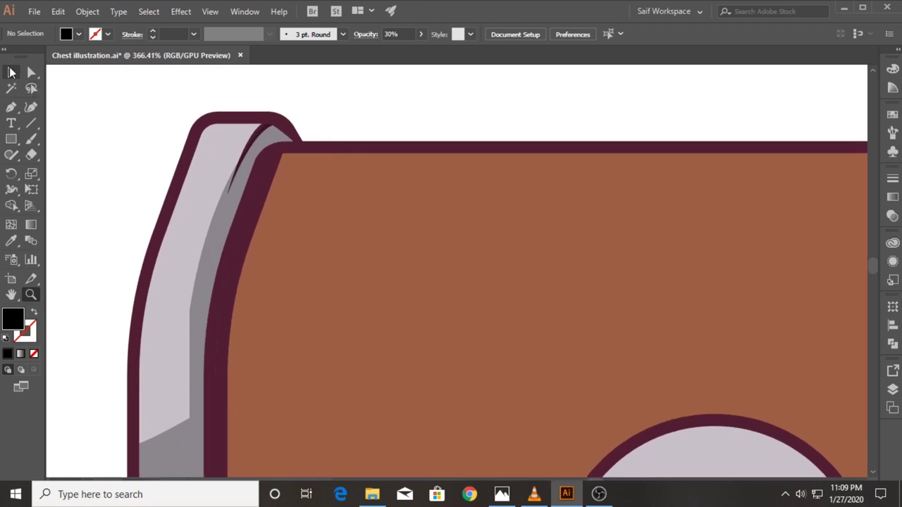
- Draw a highlight shape along the cap's top and trim it to the cap with Shape Builder
{"action": "left_click", "coordinate": [11, 107]}
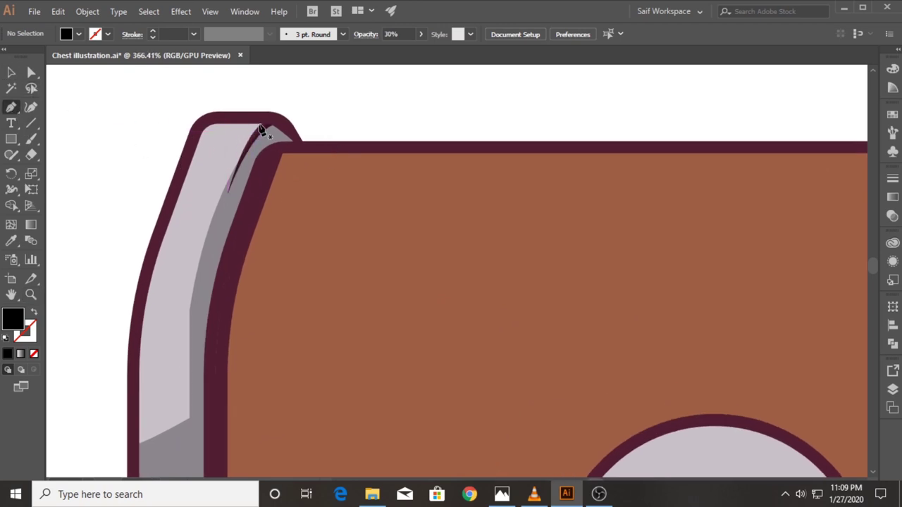
{"action": "left_click_drag", "start_coordinate": [270, 125], "coordinate": [214, 141]}
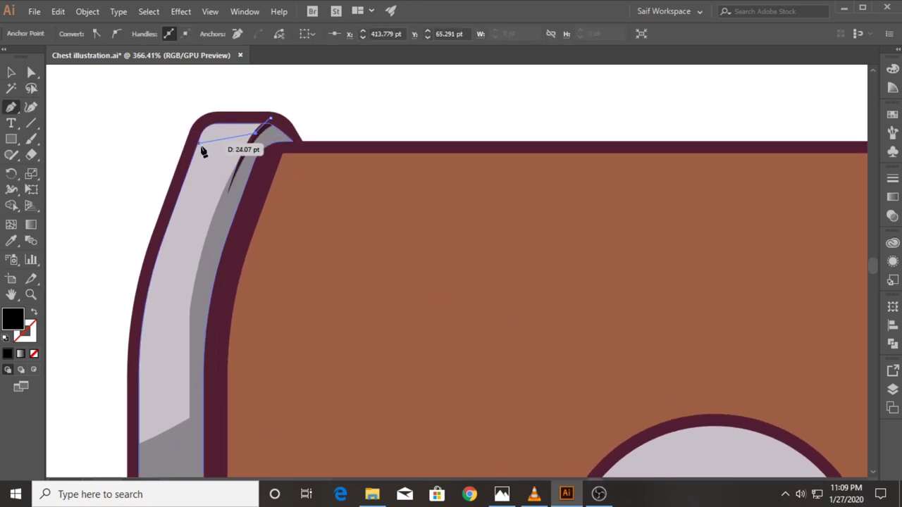
{"action": "left_click", "coordinate": [165, 231]}
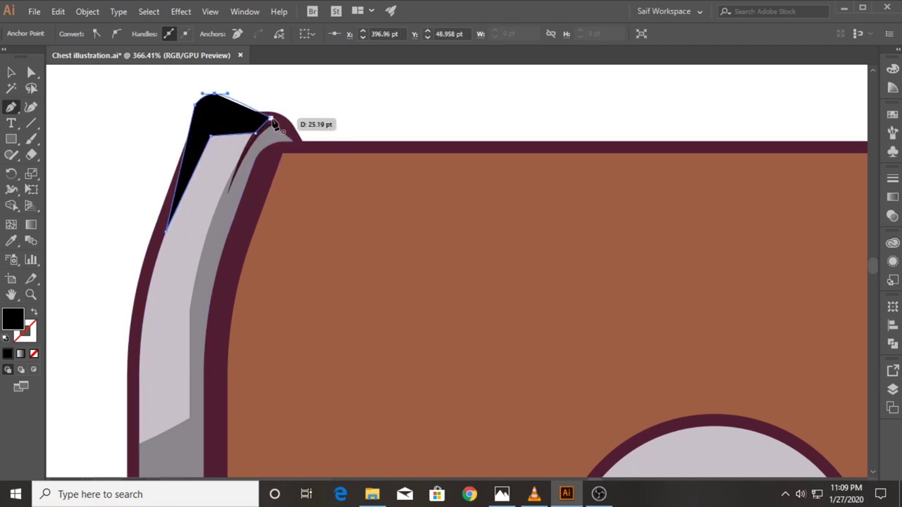
{"action": "left_click_drag", "start_coordinate": [197, 121], "coordinate": [287, 121]}
{"action": "left_click", "coordinate": [11, 72]}
{"action": "left_click", "coordinate": [175, 161], "text": "shift"}
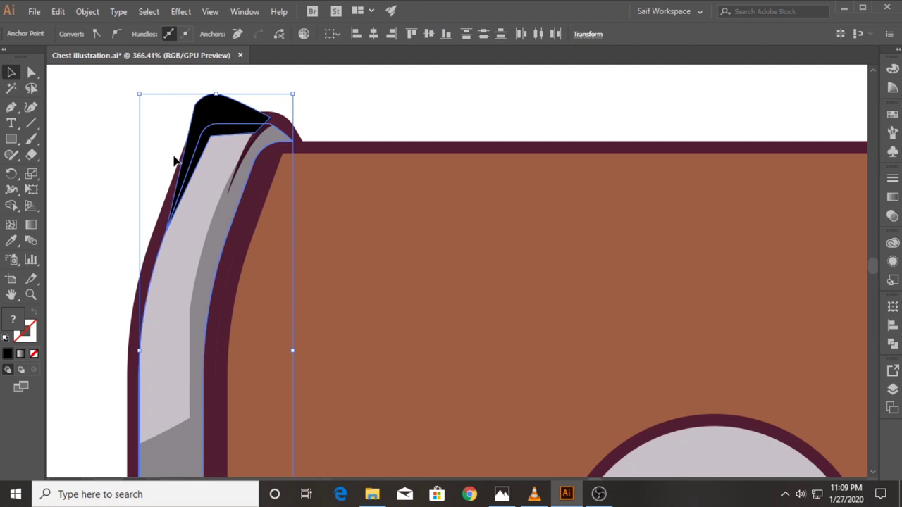
{"action": "left_click", "coordinate": [11, 224]}
{"action": "left_click", "coordinate": [224, 104], "text": "alt"}
{"action": "key", "text": "v"}
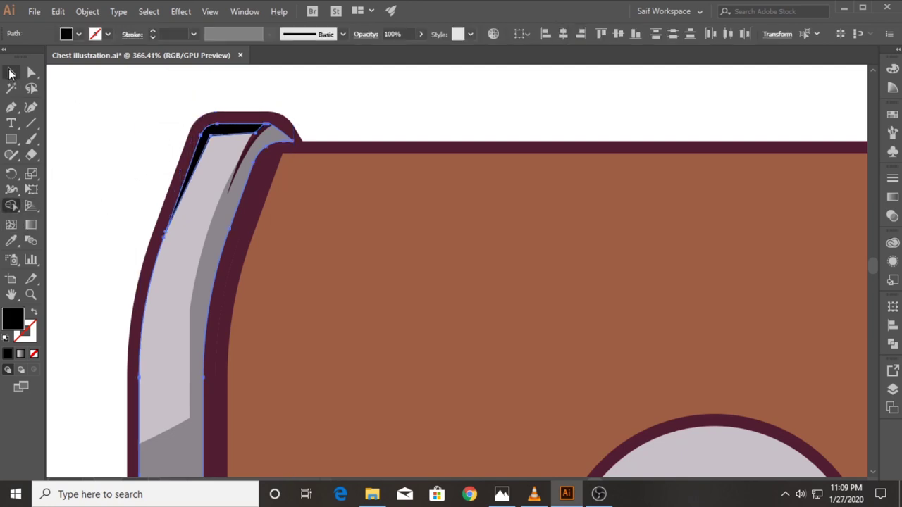
{"action": "left_click", "coordinate": [210, 132]}
- Fill the highlight sliver with the soft 50% white fill from the front highlight
{"action": "left_click", "coordinate": [31, 294]}
{"action": "left_click_drag", "start_coordinate": [222, 262], "coordinate": [83, 251]}
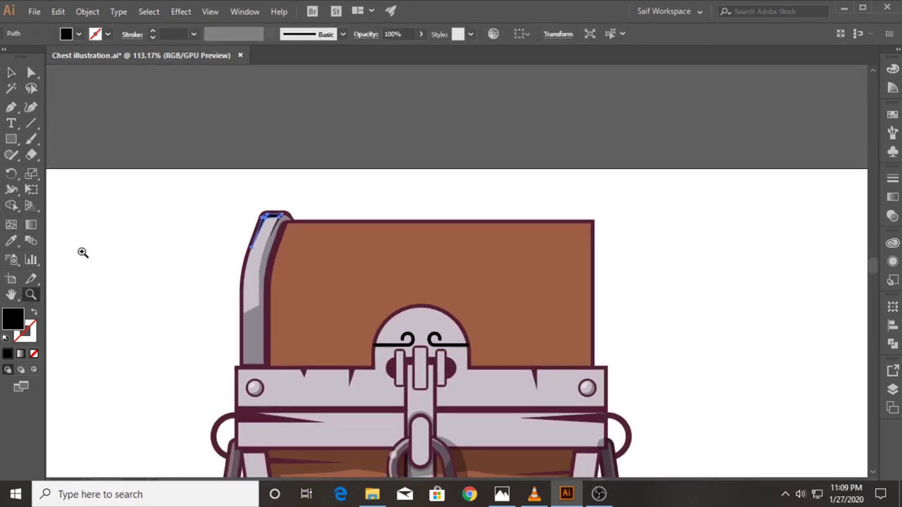
{"action": "scroll", "coordinate": [235, 225], "scroll_direction": "down", "scroll_amount": 5}
{"action": "key", "text": "i"}
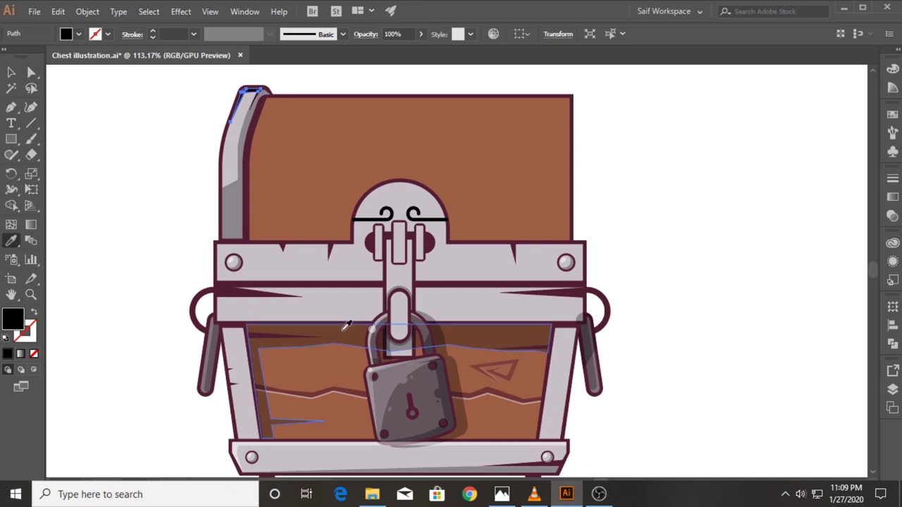
{"action": "left_click", "coordinate": [371, 329]}
{"action": "key", "text": "v"}
{"action": "left_click", "coordinate": [122, 124]}
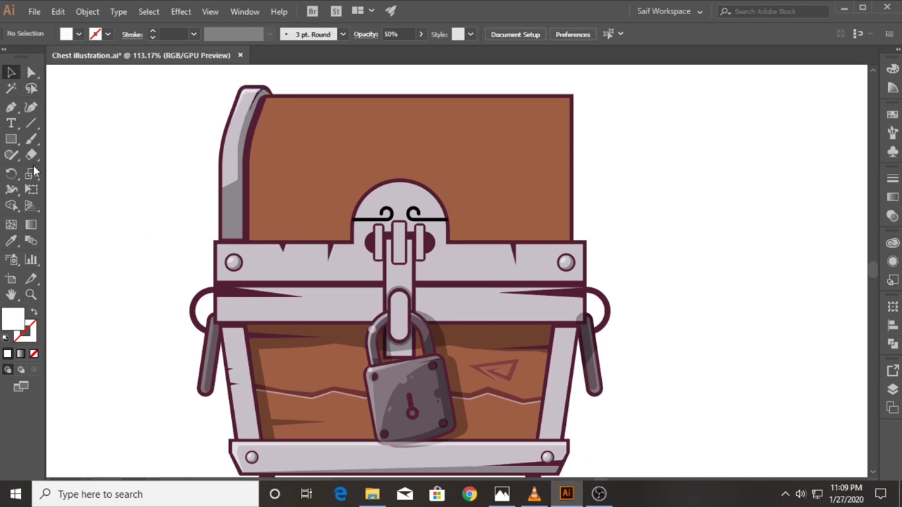
- Bring the thin dark curve at the cap's top in front of the highlight
{"action": "left_click", "coordinate": [32, 295]}
{"action": "left_click_drag", "start_coordinate": [274, 80], "coordinate": [289, 127]}
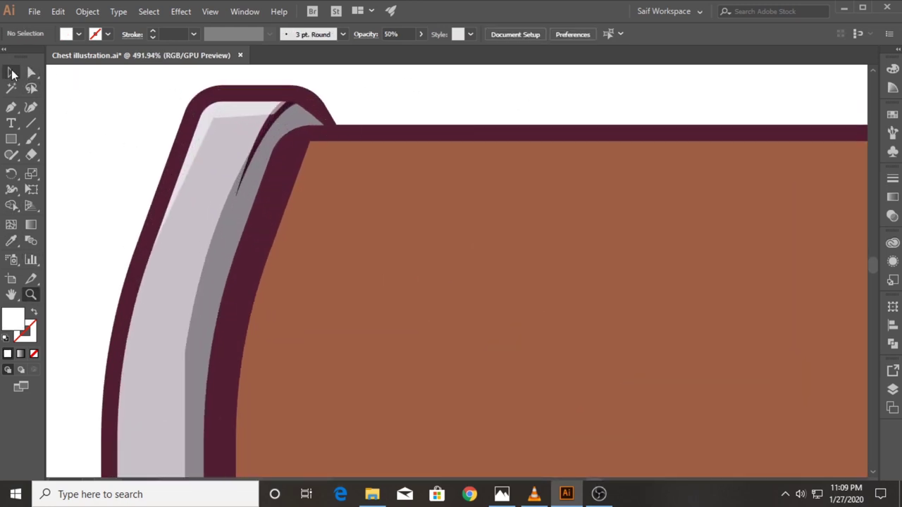
{"action": "left_click", "coordinate": [12, 73]}
{"action": "left_click", "coordinate": [268, 122]}
{"action": "right_click", "coordinate": [268, 121]}
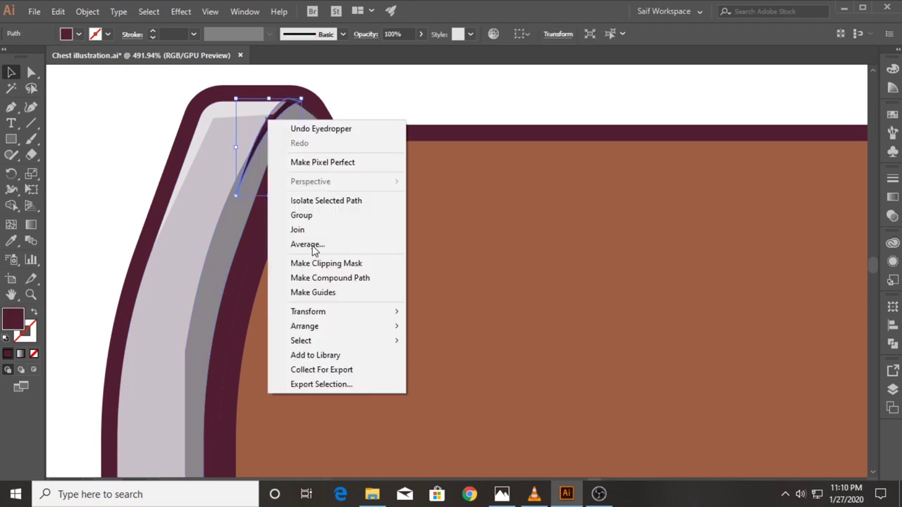
{"action": "left_click", "coordinate": [437, 325]}
{"action": "left_click", "coordinate": [416, 97]}
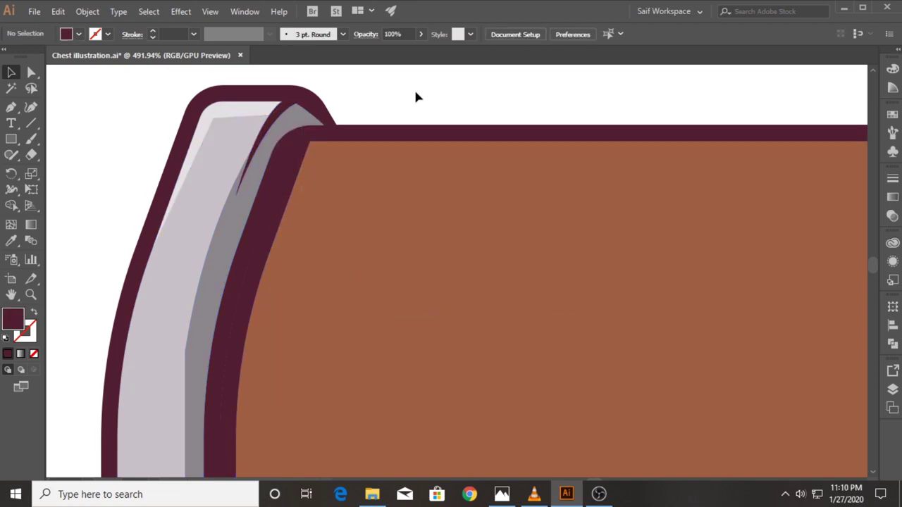
{"action": "left_click_drag", "start_coordinate": [361, 196], "coordinate": [133, 218]}
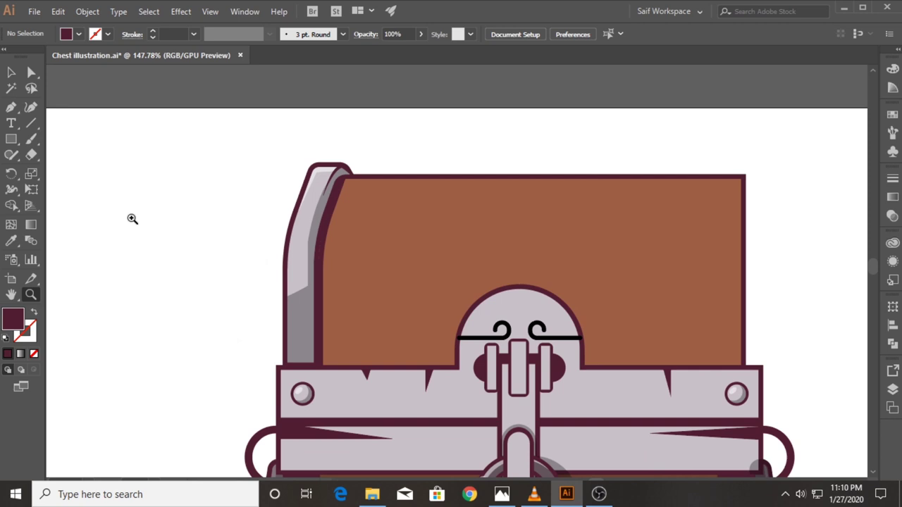
{"action": "mouse_move", "coordinate": [365, 237]}
{"action": "left_mouse_down"}
{"action": "mouse_move", "coordinate": [318, 236]}
{"action": "mouse_move", "coordinate": [330, 225]}
{"action": "left_mouse_up"}
- Mirror a copy of the left lid cap and place it on the lid's right edge
{"action": "left_click", "coordinate": [412, 184], "text": "shift"}
{"action": "right_click", "coordinate": [288, 216]}
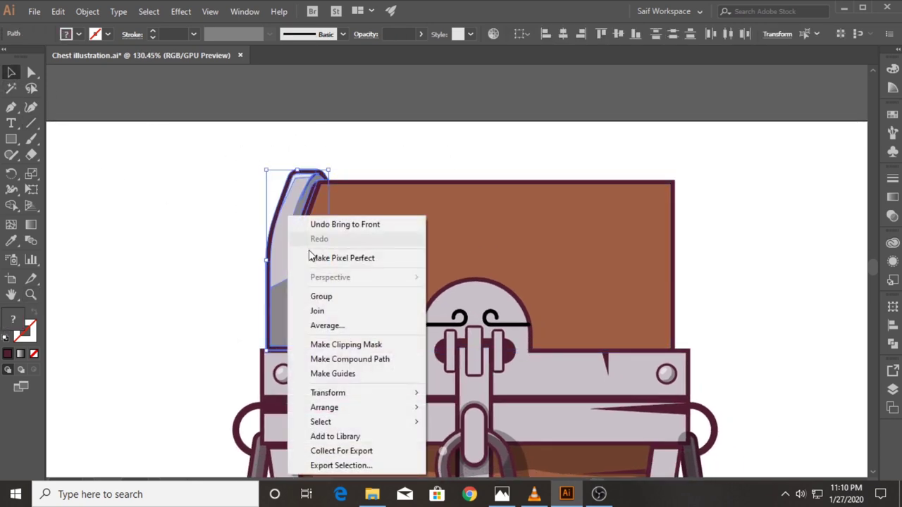
{"action": "left_click", "coordinate": [465, 324]}
{"action": "left_click", "coordinate": [44, 209]}
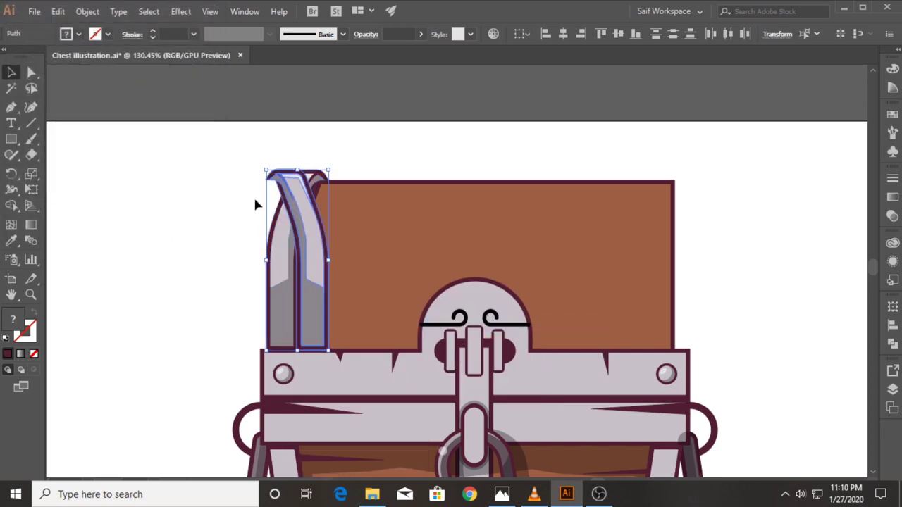
{"action": "left_click_drag", "start_coordinate": [310, 229], "coordinate": [664, 274]}
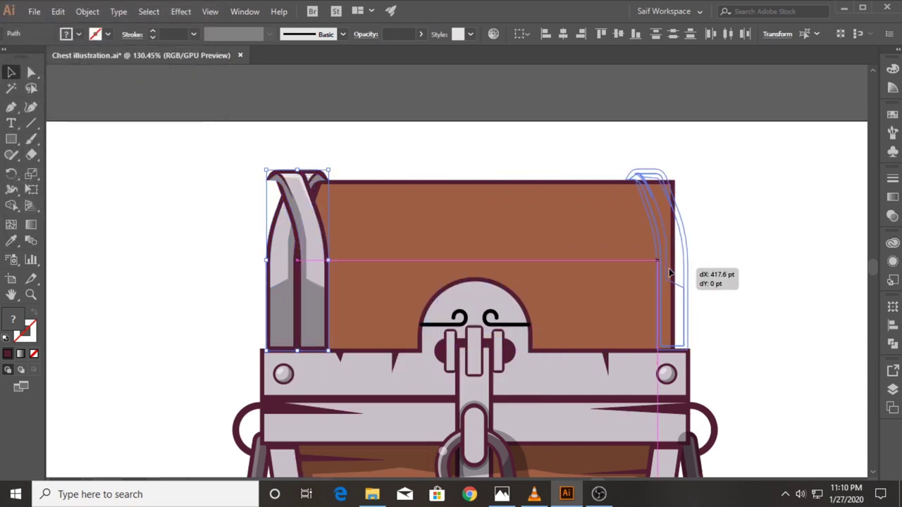
{"action": "left_click_drag", "start_coordinate": [664, 274], "coordinate": [666, 272]}
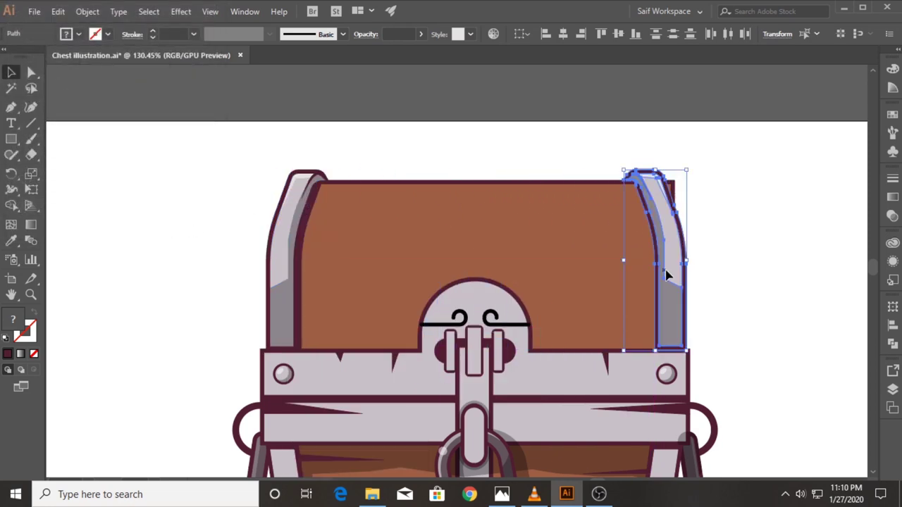
- Merge the overlapping caps and lid panel with Shape Builder
{"action": "key", "text": "ctrl+a"}
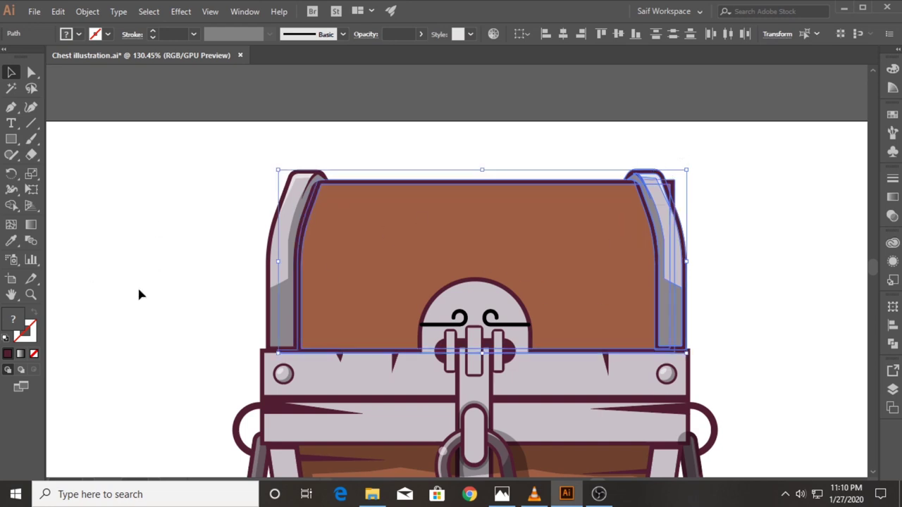
{"action": "left_click", "coordinate": [11, 206]}
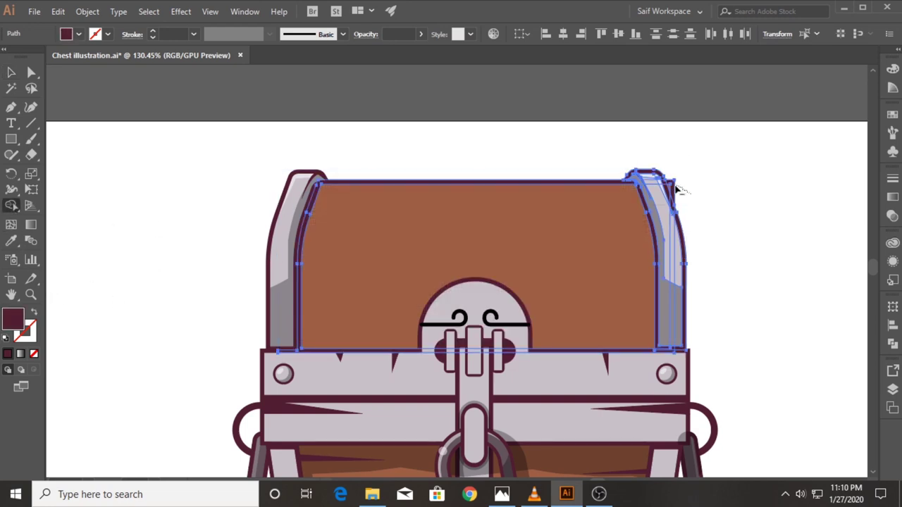
{"action": "left_click", "coordinate": [11, 72]}
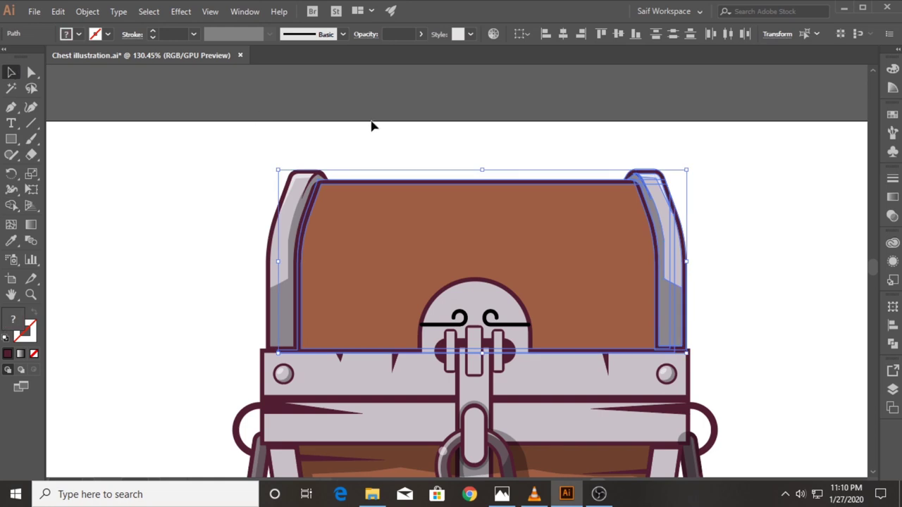
{"action": "left_click", "coordinate": [370, 125]}
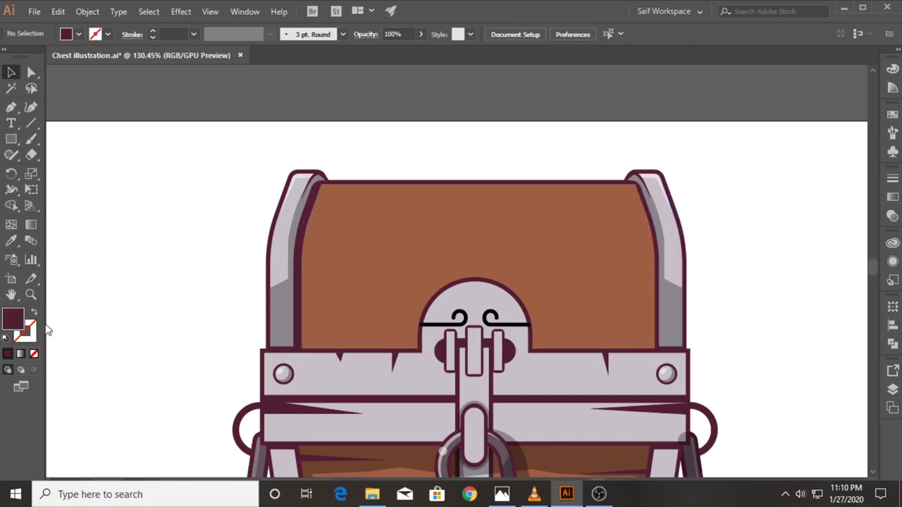
- Round the lid panel's top-left and top-right corners to 8.99 pt
{"action": "left_click", "coordinate": [555, 215]}
{"action": "left_click_drag", "start_coordinate": [423, 187], "coordinate": [506, 186]}
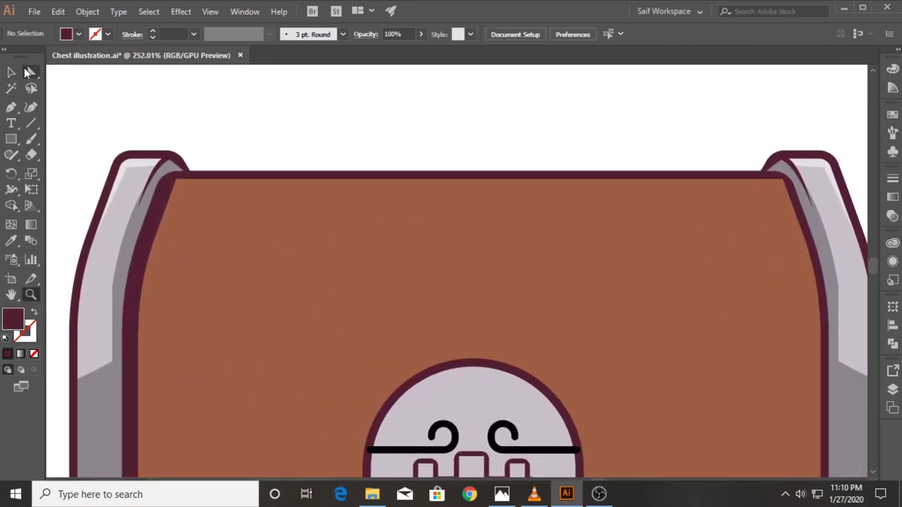
{"action": "left_click", "coordinate": [29, 72]}
{"action": "left_click", "coordinate": [176, 181]}
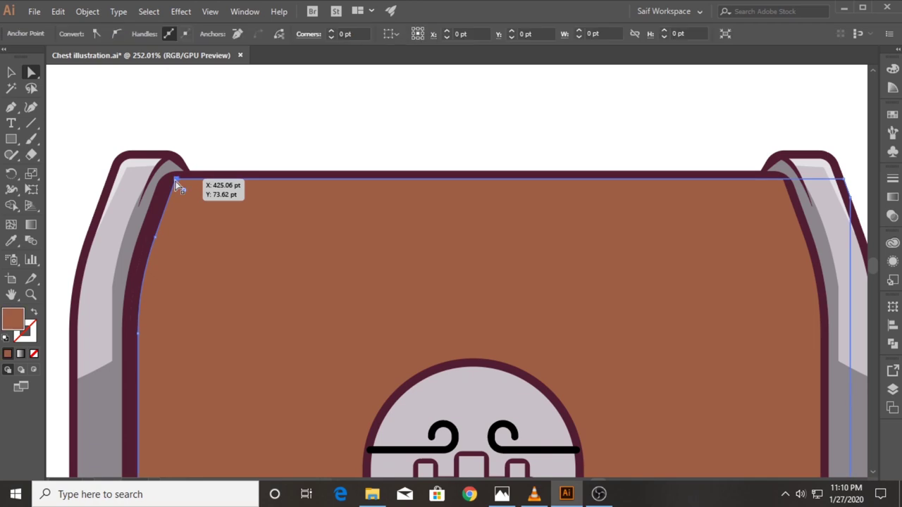
{"action": "left_click", "coordinate": [783, 179], "text": "shift"}
{"action": "left_click_drag", "start_coordinate": [186, 191], "coordinate": [192, 194]}
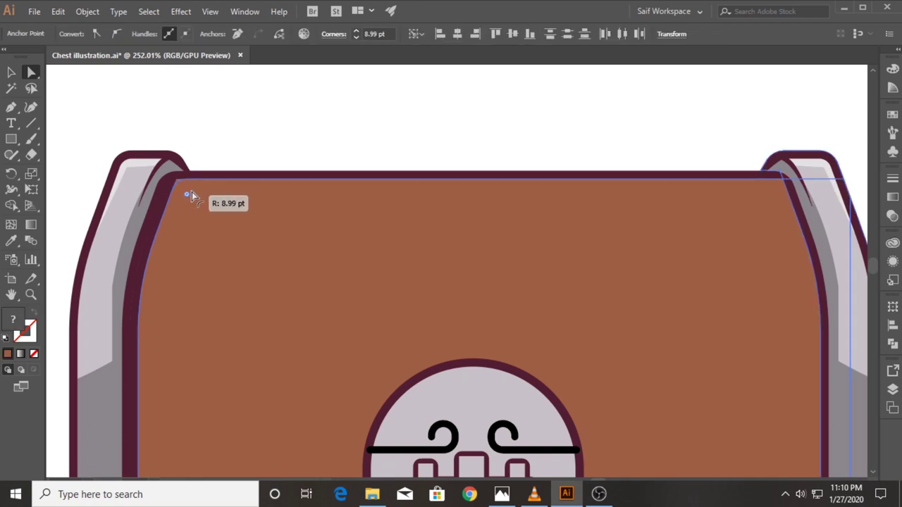
{"action": "left_click", "coordinate": [784, 183]}
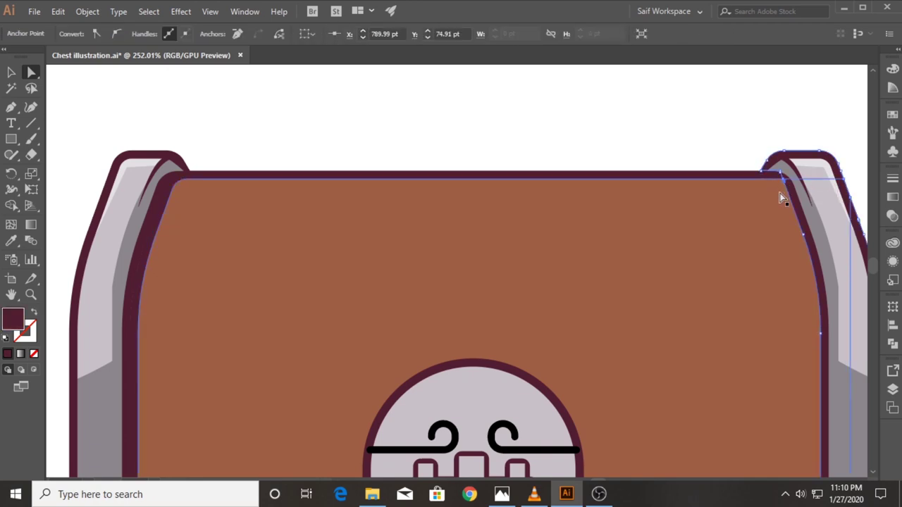
{"action": "left_click", "coordinate": [562, 123]}
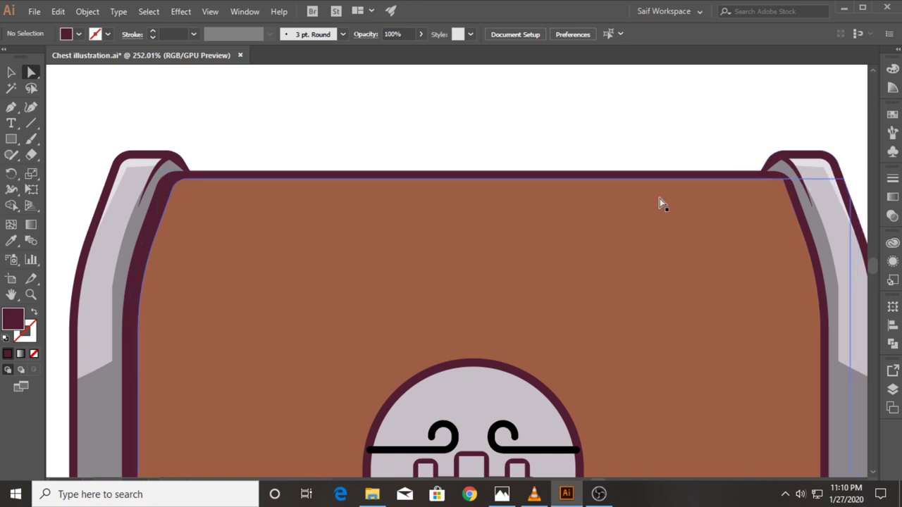
- Merge the right maroon strip into the brown lid panel with Shape Builder
{"action": "left_click", "coordinate": [796, 212]}
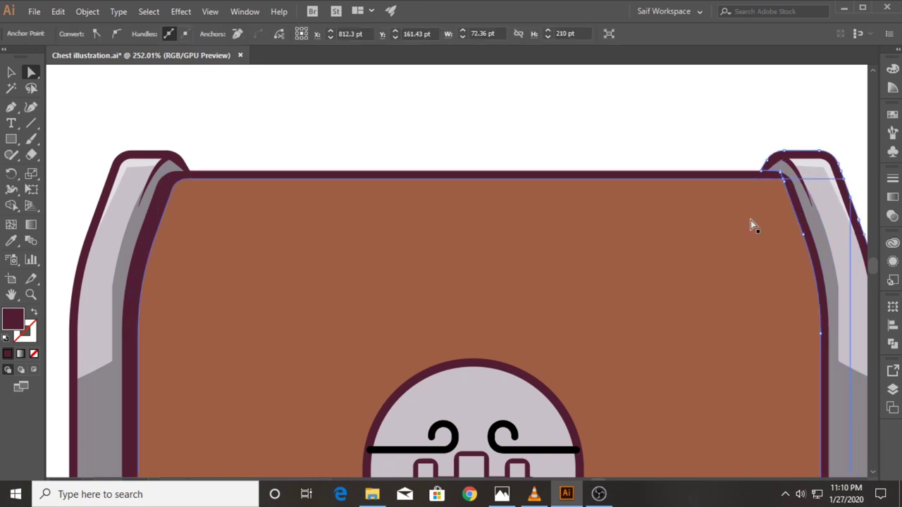
{"action": "left_click", "coordinate": [712, 181]}
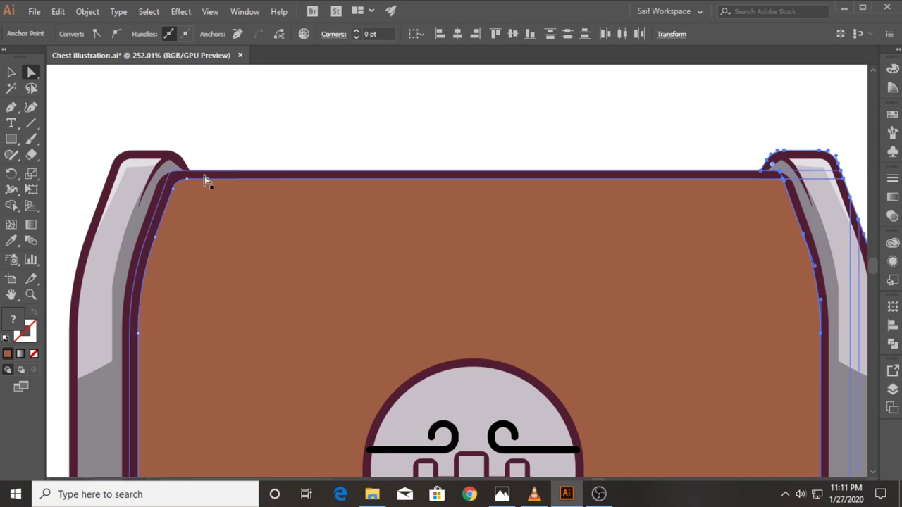
{"action": "left_click", "coordinate": [11, 205]}
{"action": "left_click", "coordinate": [829, 206]}
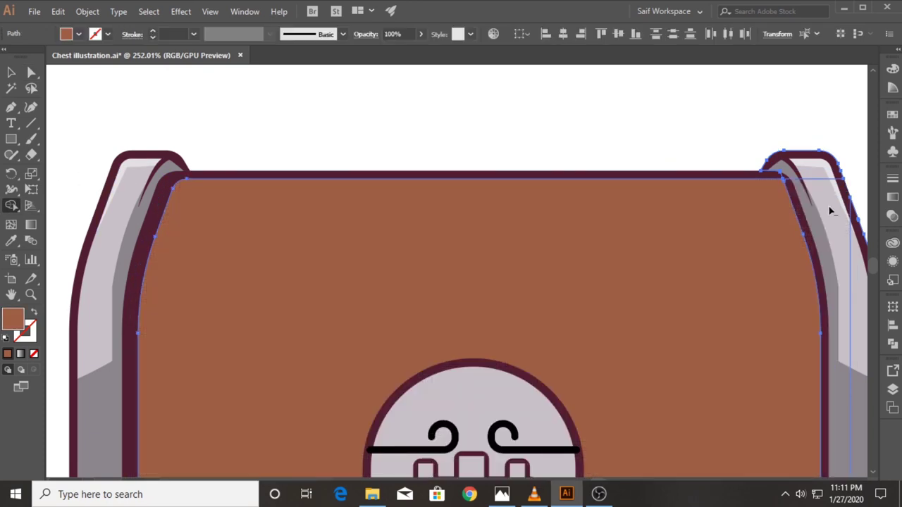
{"action": "key", "text": "ctrl+shift+a"}
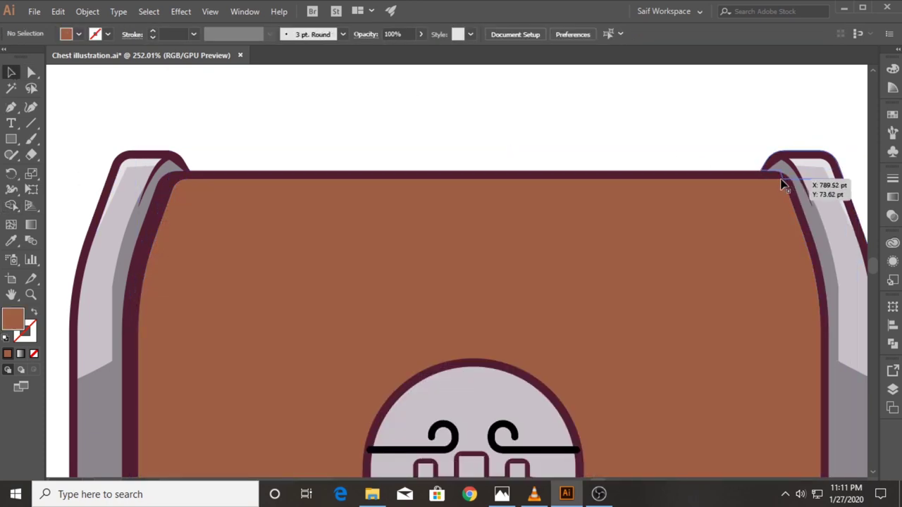
- Check the lid's top-right corner point, then zoom out to the whole chest
{"action": "key", "text": "a"}
{"action": "left_click", "coordinate": [781, 174]}
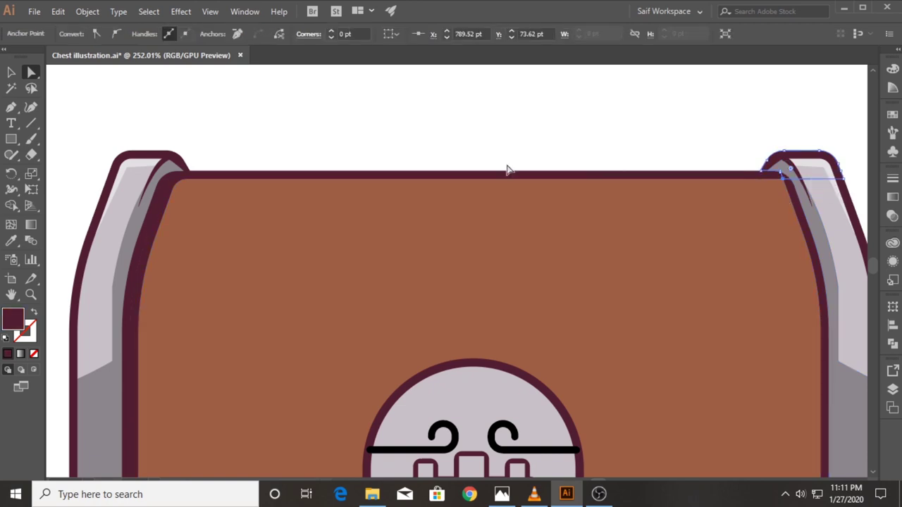
{"action": "left_click", "coordinate": [8, 73]}
{"action": "left_click", "coordinate": [240, 133]}
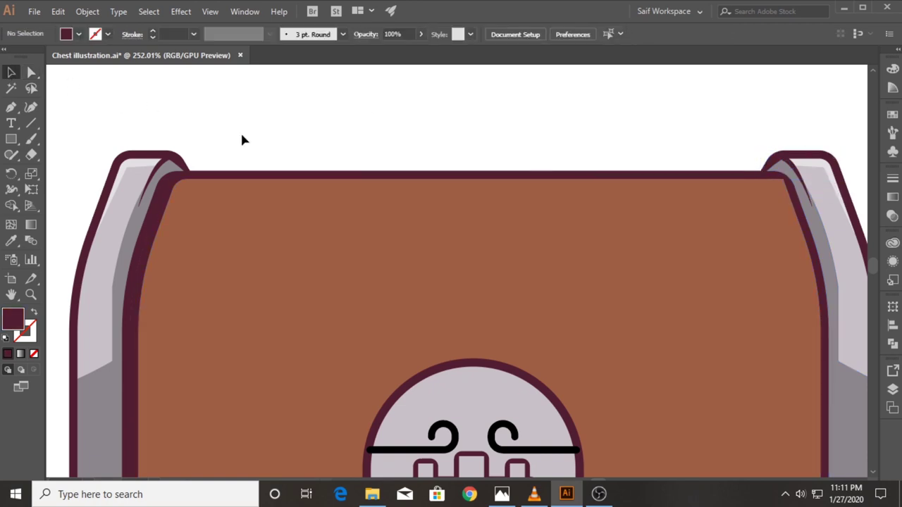
{"action": "left_click", "coordinate": [30, 295]}
{"action": "left_click_drag", "start_coordinate": [452, 206], "coordinate": [307, 202]}
- Copy the existing highlight shape onto the brown lid near its top
{"action": "left_click_drag", "start_coordinate": [517, 195], "coordinate": [362, 216]}
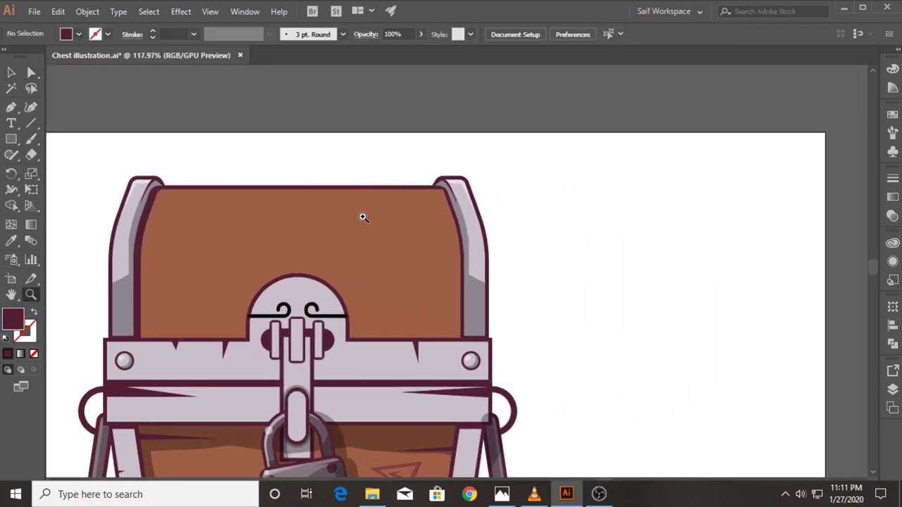
{"action": "left_click", "coordinate": [232, 190]}
{"action": "left_click", "coordinate": [465, 198]}
{"action": "key", "text": "v"}
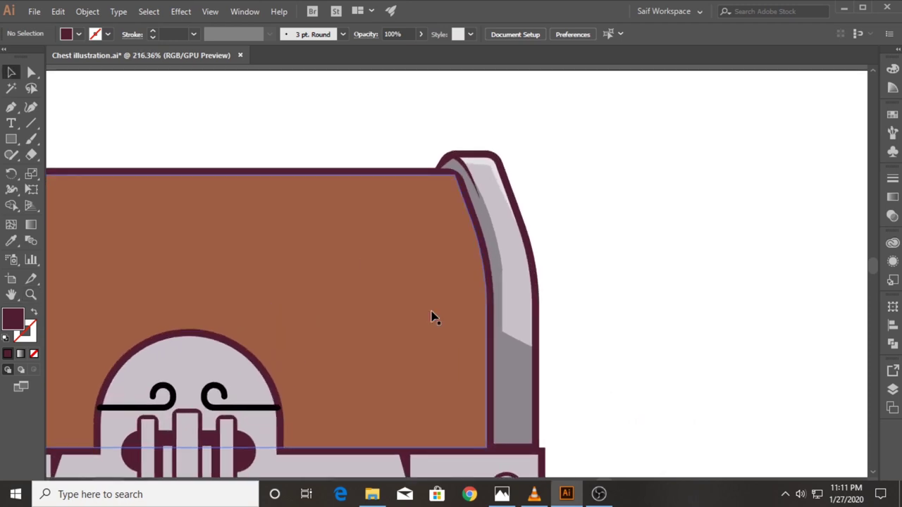
{"action": "left_click", "coordinate": [521, 358]}
{"action": "left_click_drag", "start_coordinate": [485, 167], "coordinate": [334, 228]}
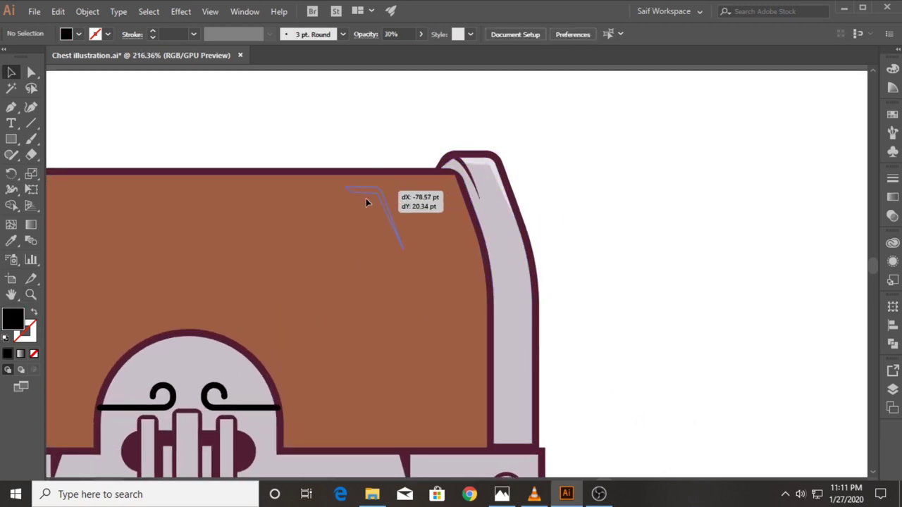
{"action": "left_click", "coordinate": [563, 209]}
- Trace a curved highlight path from the right cap's top down its inner edge
{"action": "key", "text": "p"}
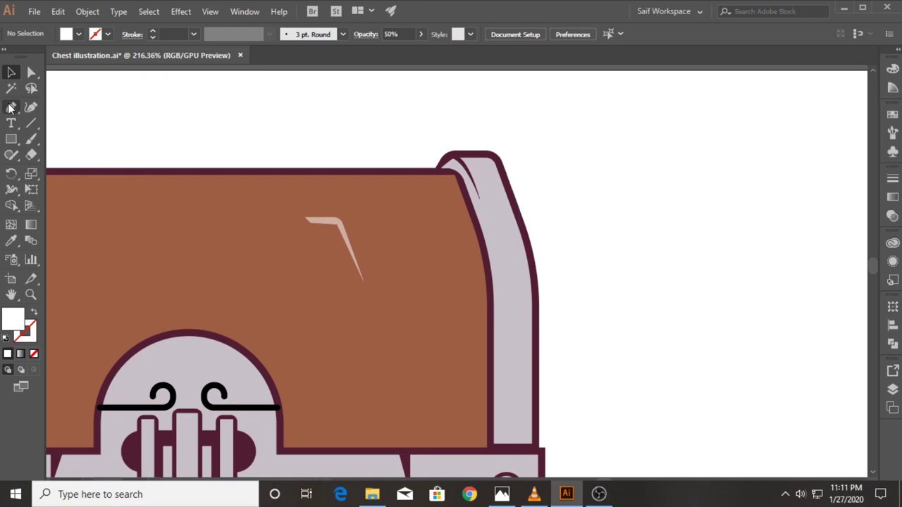
{"action": "left_click", "coordinate": [486, 158]}
{"action": "left_click", "coordinate": [456, 158]}
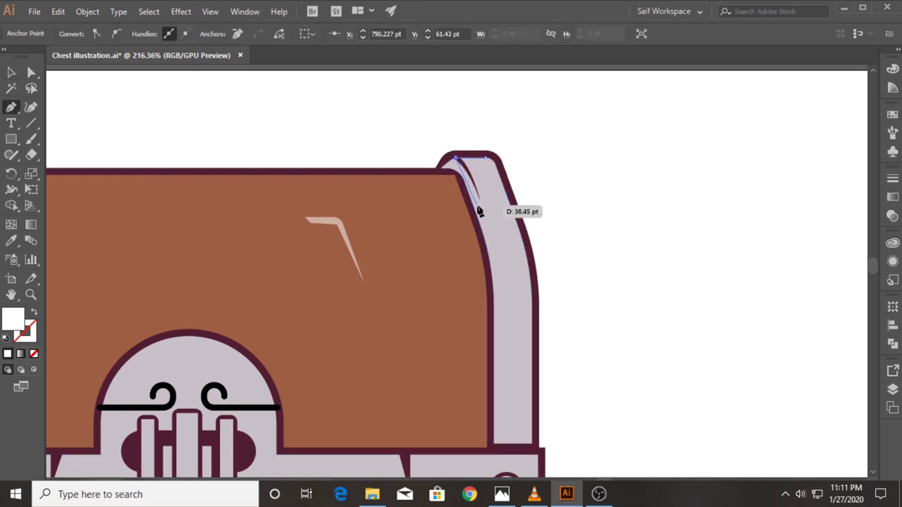
{"action": "left_click", "coordinate": [482, 244]}
{"action": "left_click", "coordinate": [496, 281]}
{"action": "left_click", "coordinate": [512, 317]}
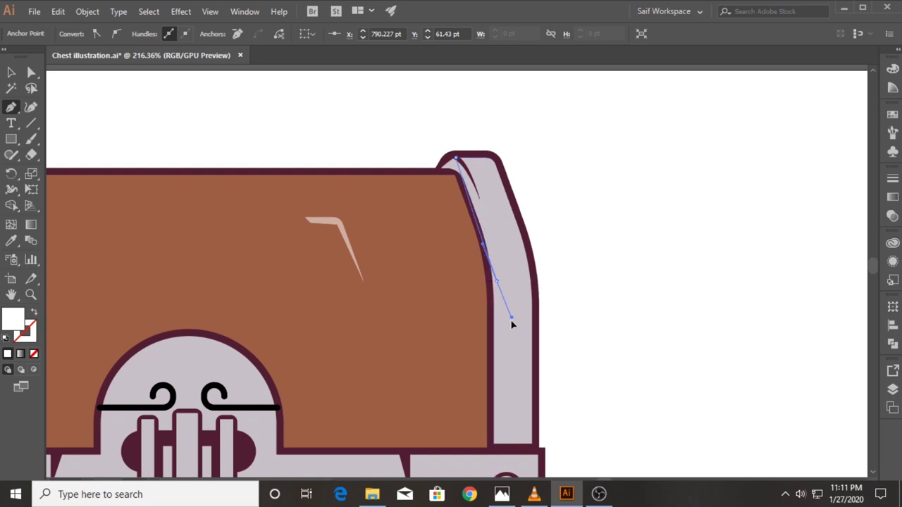
{"action": "mouse_move", "coordinate": [506, 370]}
{"action": "left_mouse_down"}
{"action": "mouse_move", "coordinate": [502, 382]}
{"action": "mouse_move", "coordinate": [512, 389]}
{"action": "left_mouse_up"}
{"action": "left_click", "coordinate": [496, 283]}
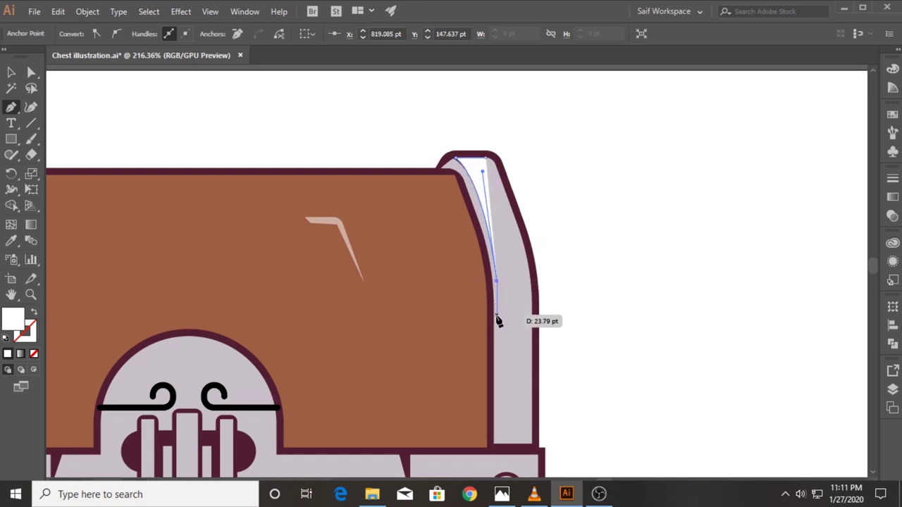
{"action": "left_click", "coordinate": [496, 348]}
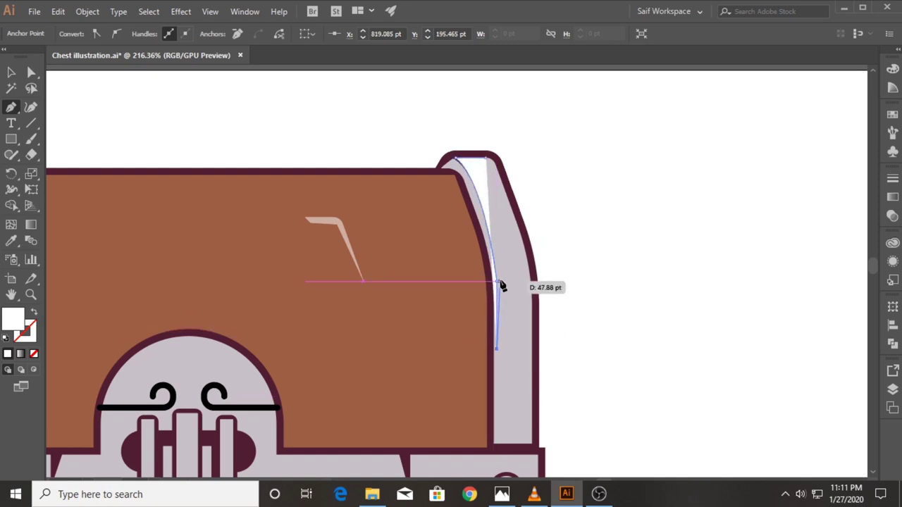
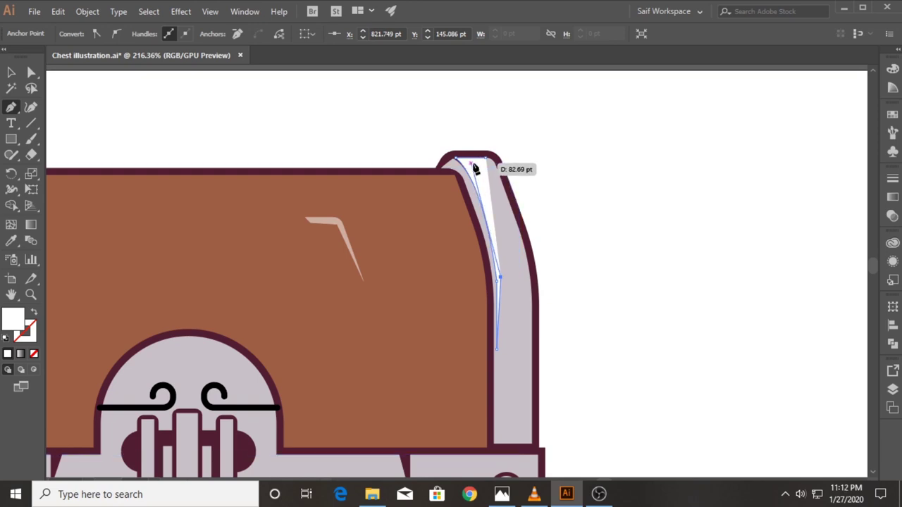
- Close the highlight sliver path and give it the 50% white highlight style
{"action": "left_click", "coordinate": [478, 169]}
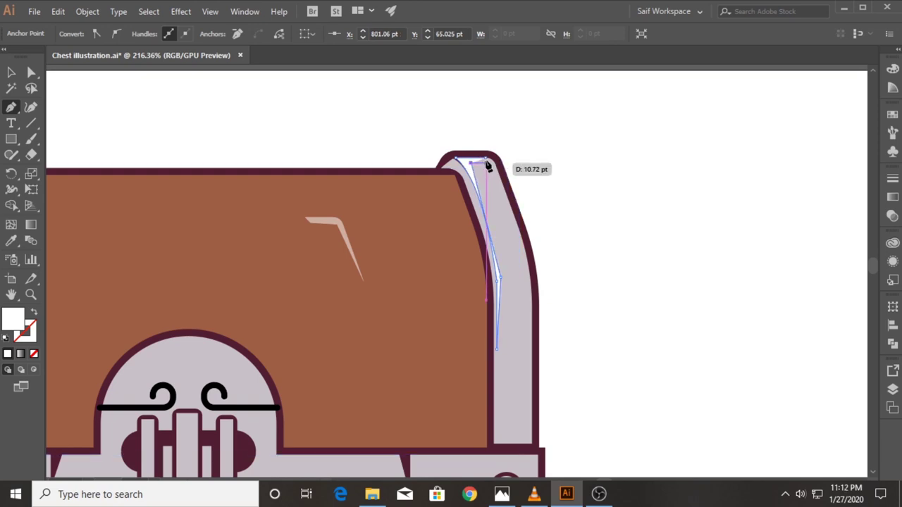
{"action": "left_click", "coordinate": [11, 240]}
{"action": "left_click", "coordinate": [326, 220]}
{"action": "key", "text": "v"}
{"action": "left_click", "coordinate": [325, 136]}
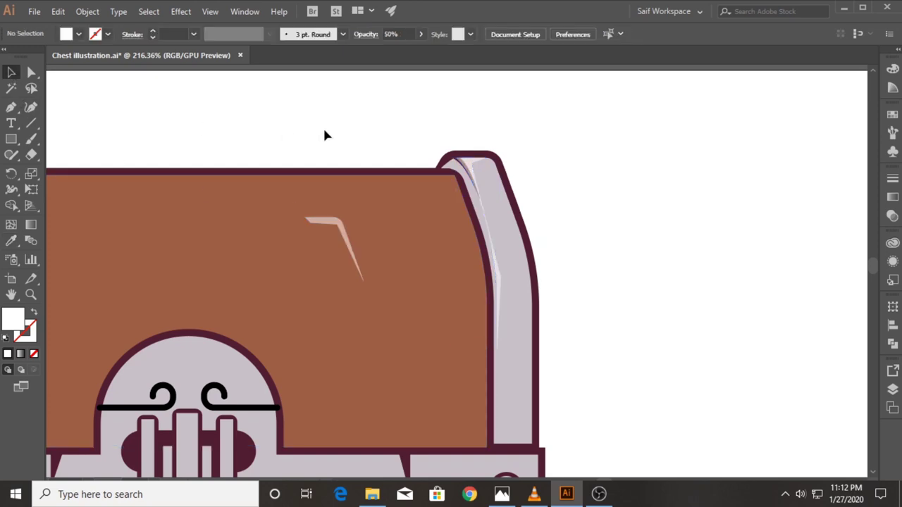
- Bring the sliver to the front, in front of the lid's right rim
{"action": "left_click", "coordinate": [30, 295]}
{"action": "left_click_drag", "start_coordinate": [433, 154], "coordinate": [643, 153]}
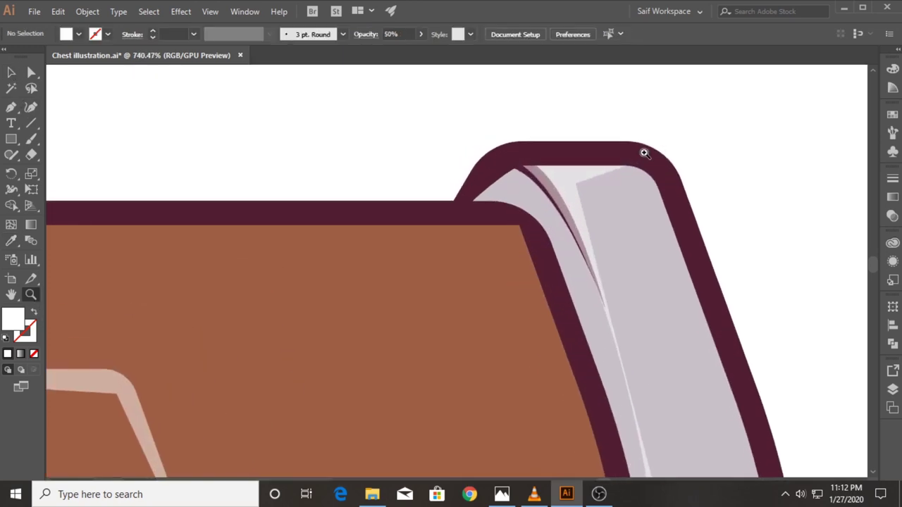
{"action": "right_click", "coordinate": [517, 170]}
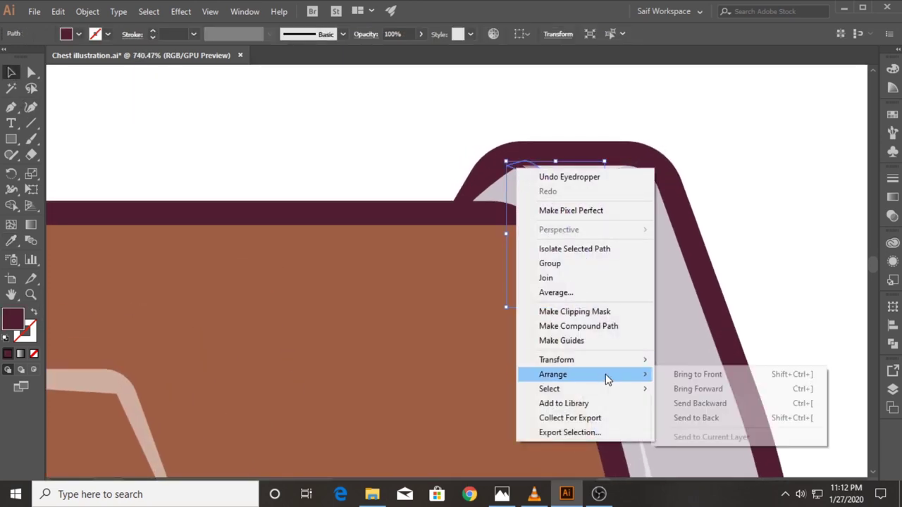
{"action": "left_click", "coordinate": [697, 374]}
{"action": "left_click", "coordinate": [259, 151]}
- Bulge the sliver's edge outward with a new curve point using the Curvature tool
{"action": "key", "text": "z"}
{"action": "left_click_drag", "start_coordinate": [378, 252], "coordinate": [118, 253]}
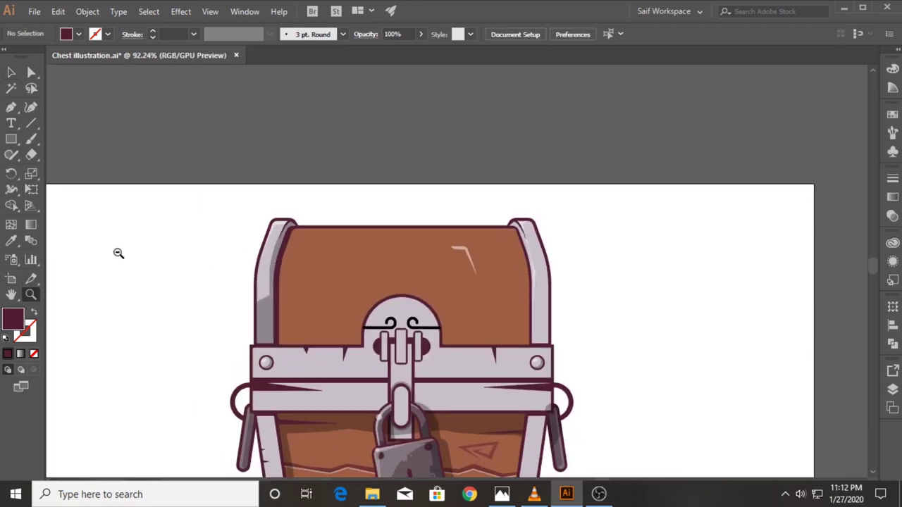
{"action": "left_click_drag", "start_coordinate": [513, 280], "coordinate": [632, 248]}
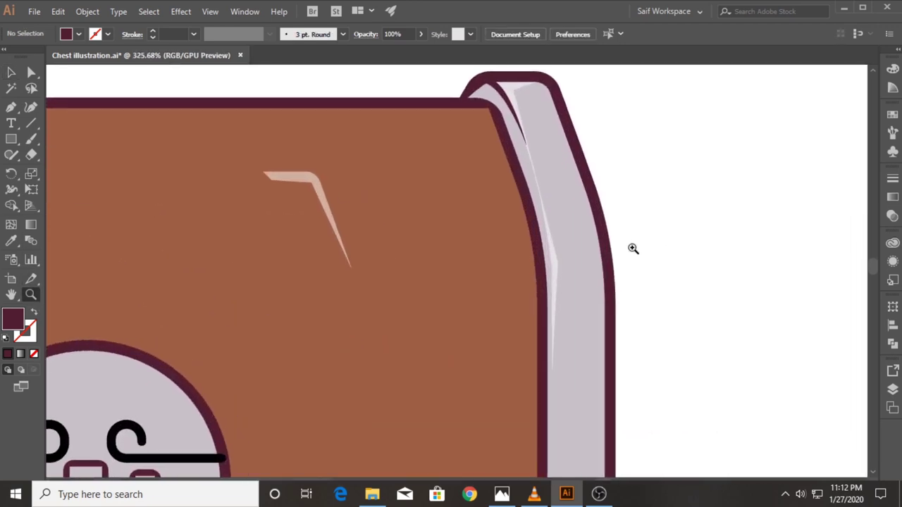
{"action": "key", "text": "v"}
{"action": "left_click", "coordinate": [549, 241]}
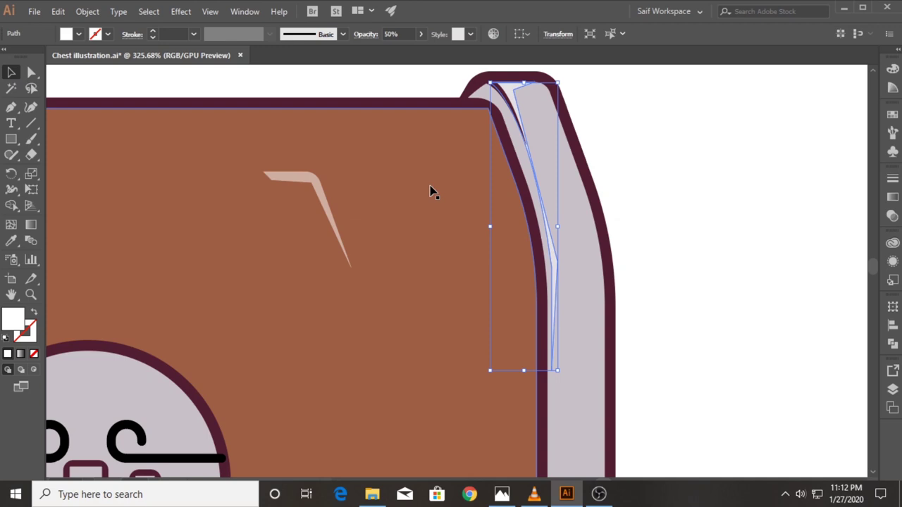
{"action": "left_click", "coordinate": [31, 109]}
{"action": "left_click_drag", "start_coordinate": [536, 170], "coordinate": [541, 169]}
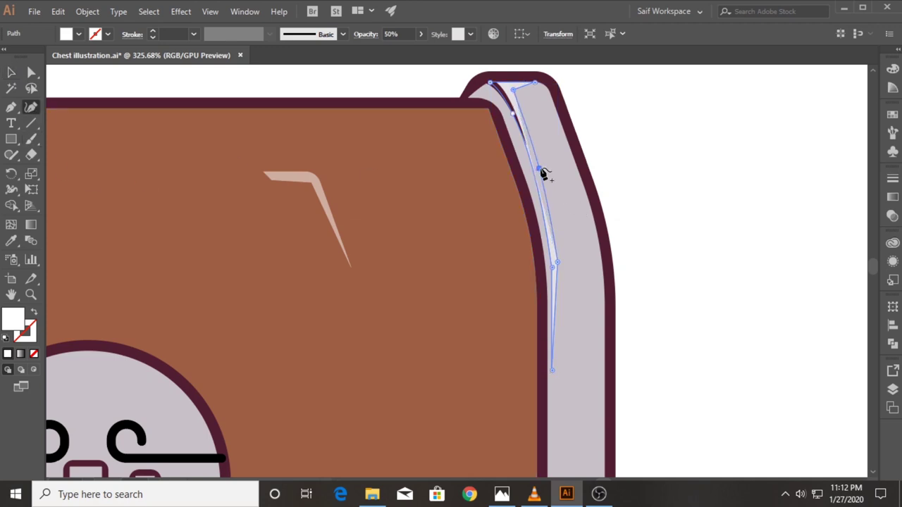
{"action": "key", "text": "v"}
{"action": "key", "text": "ctrl+shift+a"}
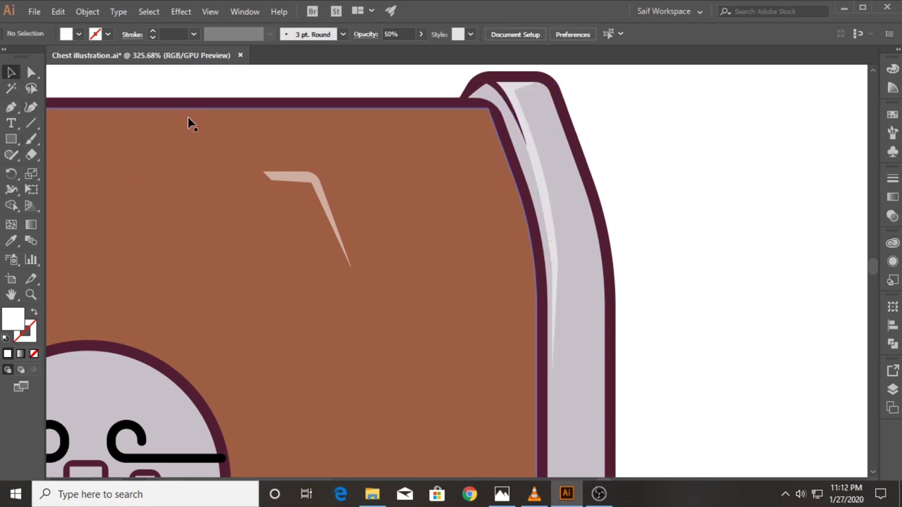
- Delete the light streak from the brown lid
{"action": "scroll", "coordinate": [312, 266], "scroll_direction": "down", "scroll_amount": 2}
{"action": "scroll", "coordinate": [359, 336], "scroll_direction": "down", "scroll_amount": 1}
{"action": "scroll", "coordinate": [486, 305], "scroll_direction": "down", "scroll_amount": 1}
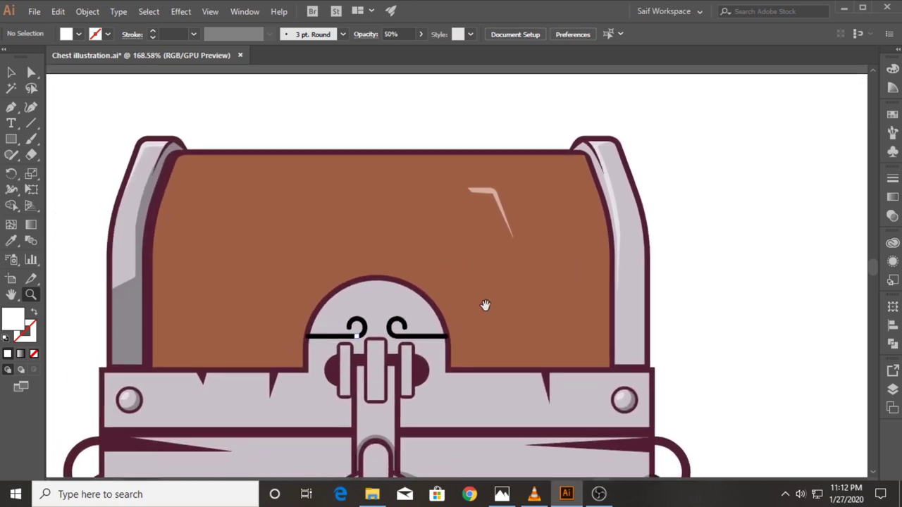
{"action": "left_click", "coordinate": [11, 72]}
{"action": "left_click", "coordinate": [486, 196]}
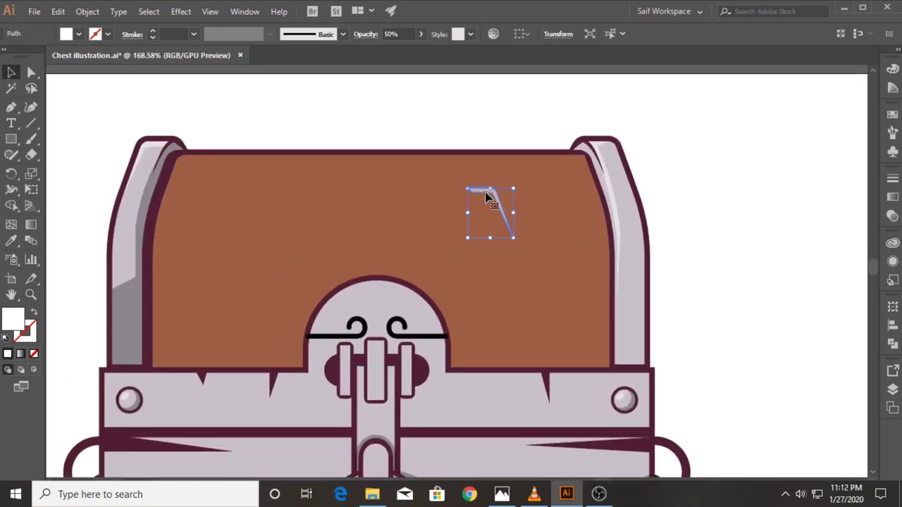
{"action": "key", "text": "Delete"}
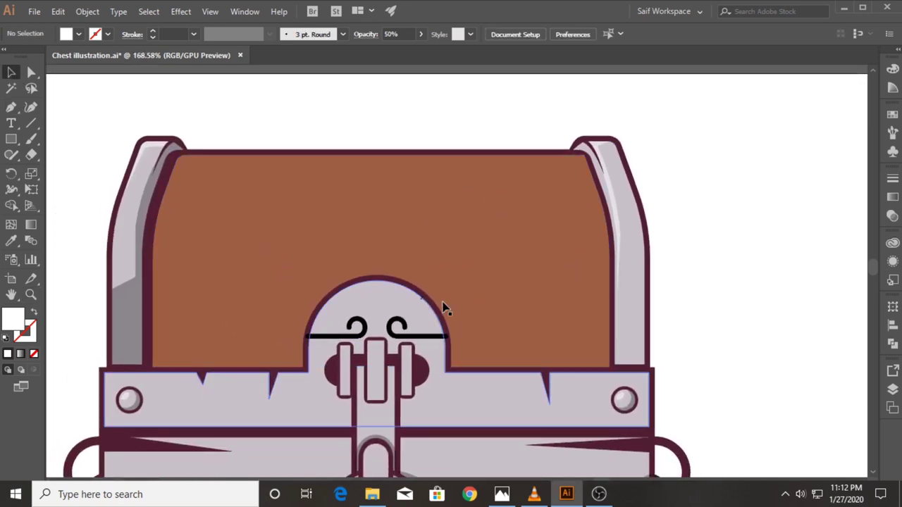
- Draw a lower-right corner shadow shape with the left corner shadow's 30% dark style
{"action": "left_click", "coordinate": [11, 107]}
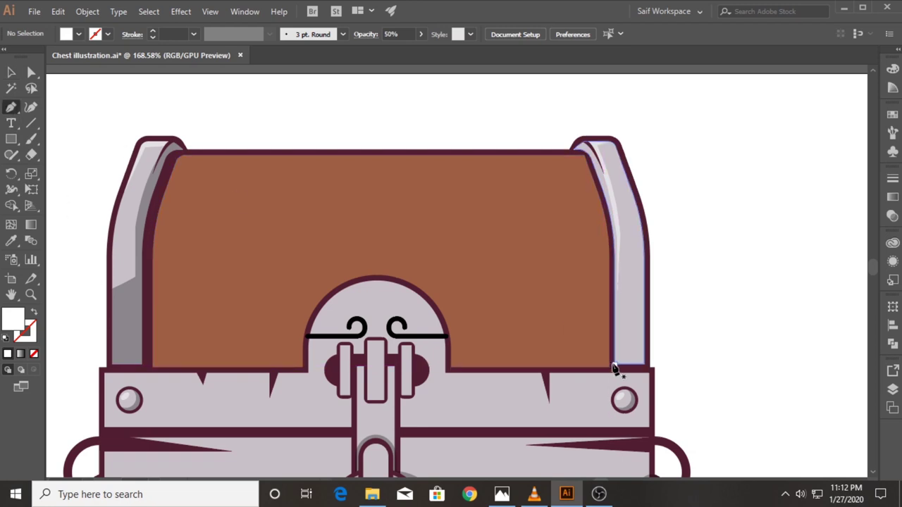
{"action": "mouse_move", "coordinate": [615, 365]}
{"action": "left_mouse_down"}
{"action": "mouse_move", "coordinate": [617, 313]}
{"action": "mouse_move", "coordinate": [645, 262]}
{"action": "mouse_move", "coordinate": [642, 282]}
{"action": "left_mouse_up"}
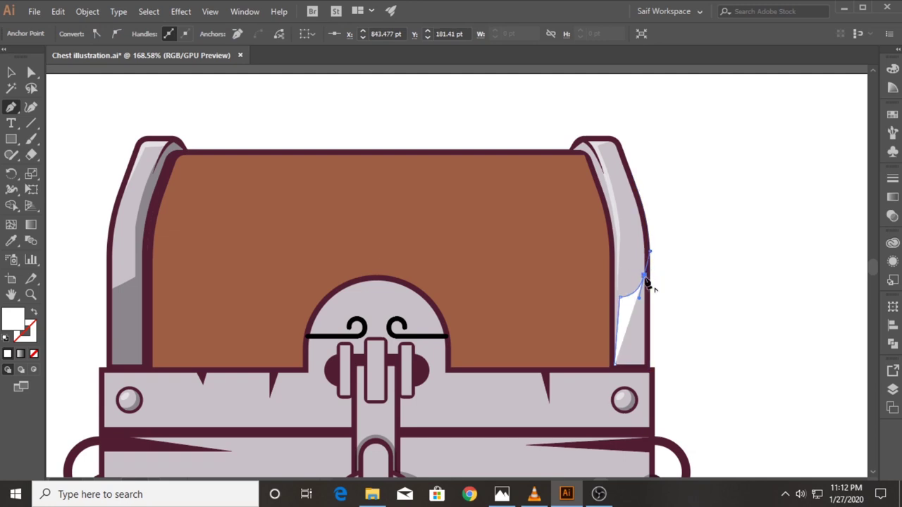
{"action": "left_click", "coordinate": [615, 365]}
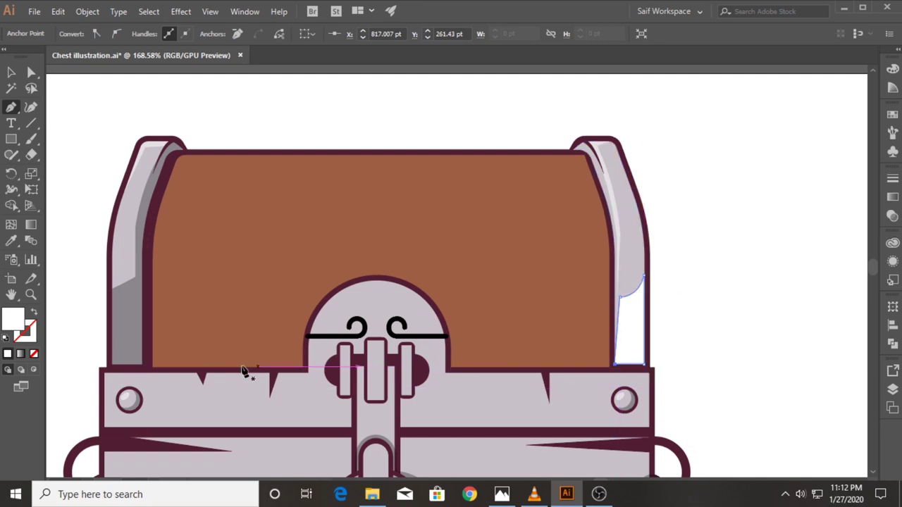
{"action": "key", "text": "i"}
{"action": "left_click", "coordinate": [125, 313]}
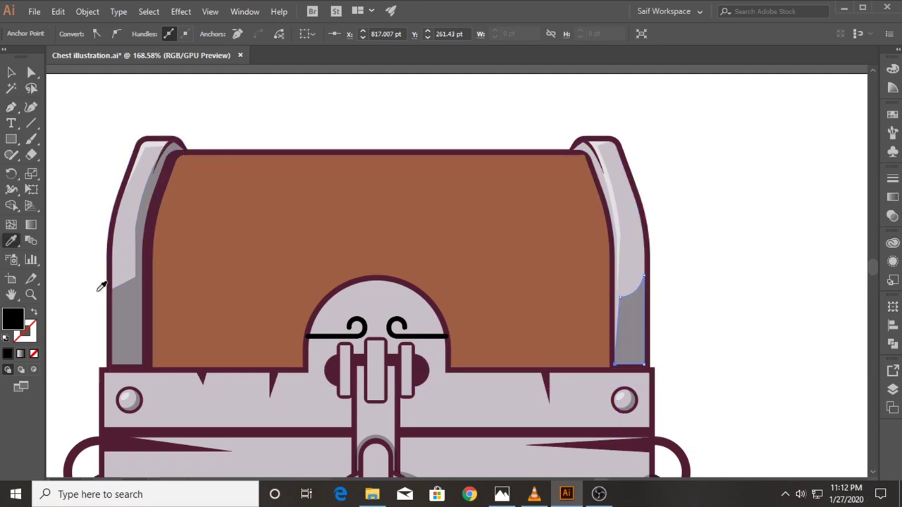
{"action": "left_click", "coordinate": [274, 113]}
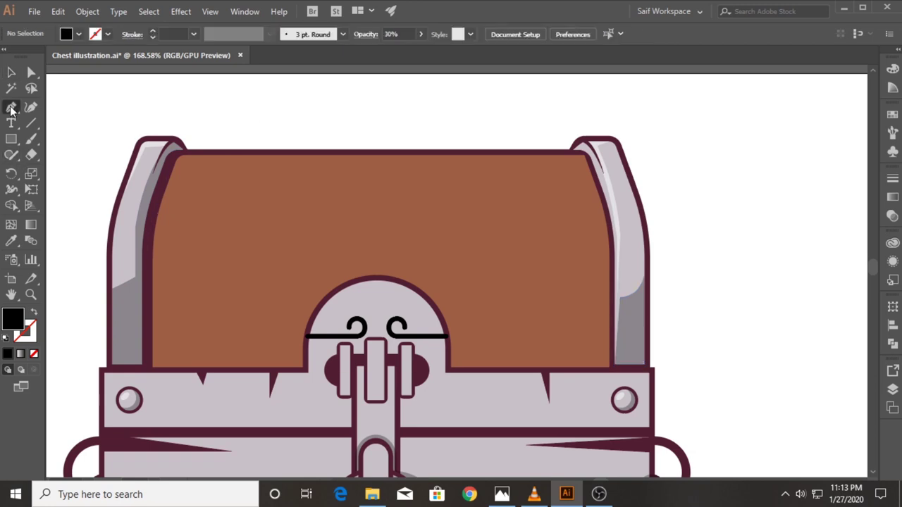
{"action": "left_click", "coordinate": [11, 108]}
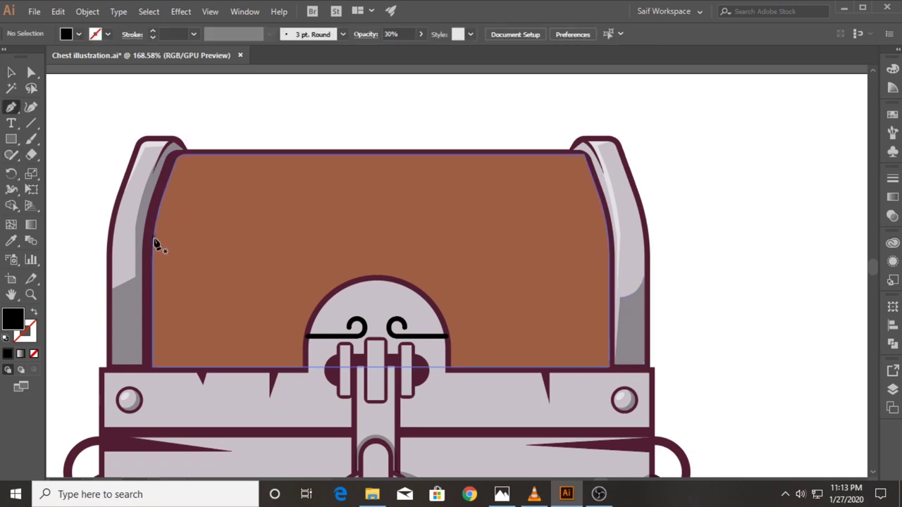
- Draw a wavy line across the lid from its left edge to its right edge
{"action": "left_click", "coordinate": [153, 243]}
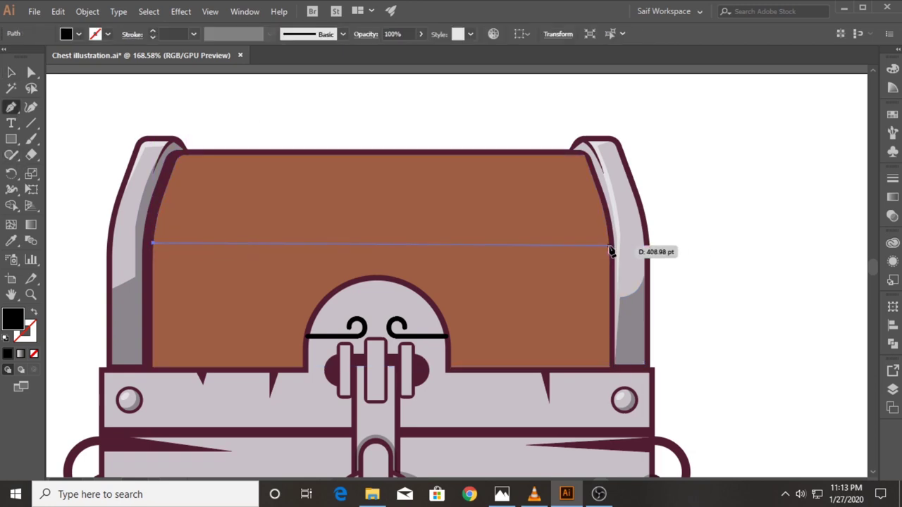
{"action": "left_click", "coordinate": [287, 241]}
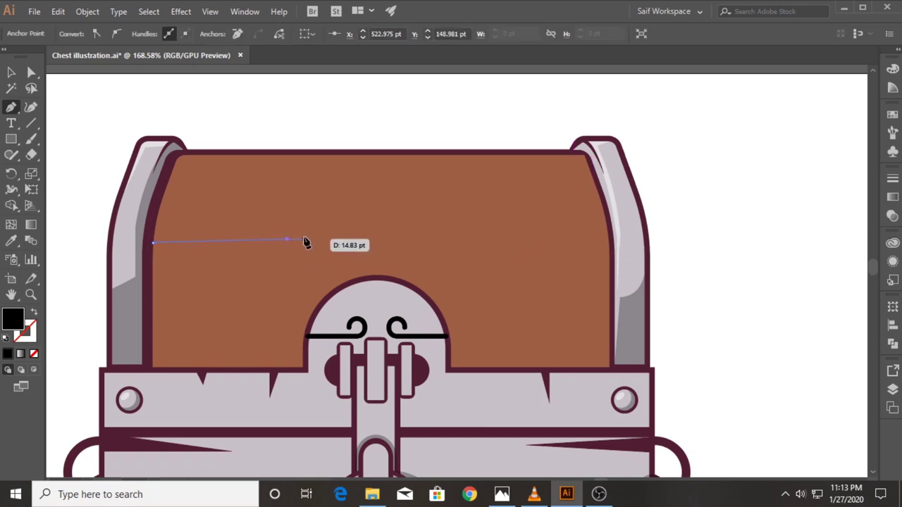
{"action": "left_click", "coordinate": [312, 244]}
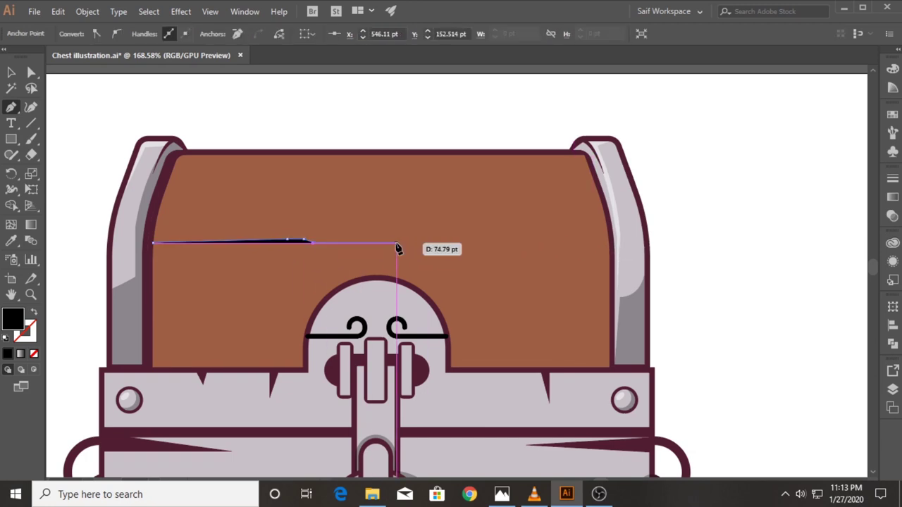
{"action": "left_click", "coordinate": [446, 248]}
{"action": "left_click", "coordinate": [478, 244]}
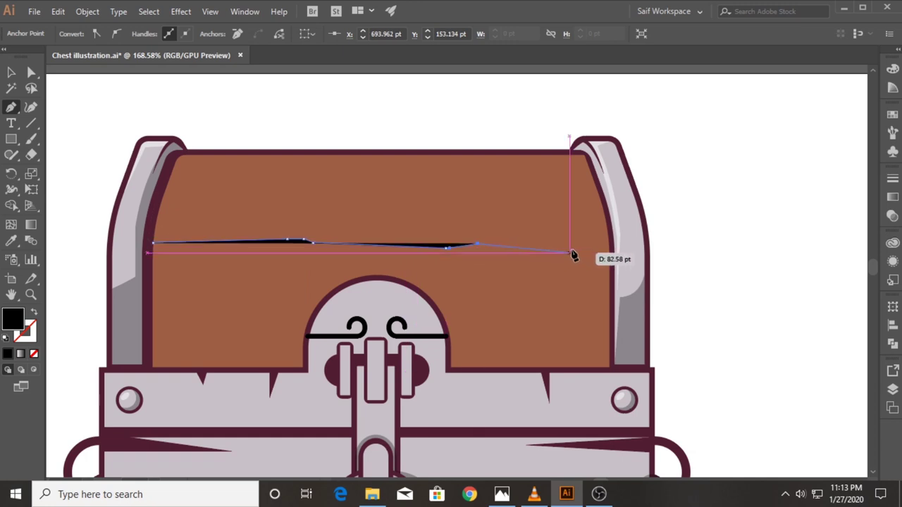
{"action": "left_click", "coordinate": [609, 245]}
- Give the lid line no fill and a black stroke
{"action": "left_click", "coordinate": [12, 71]}
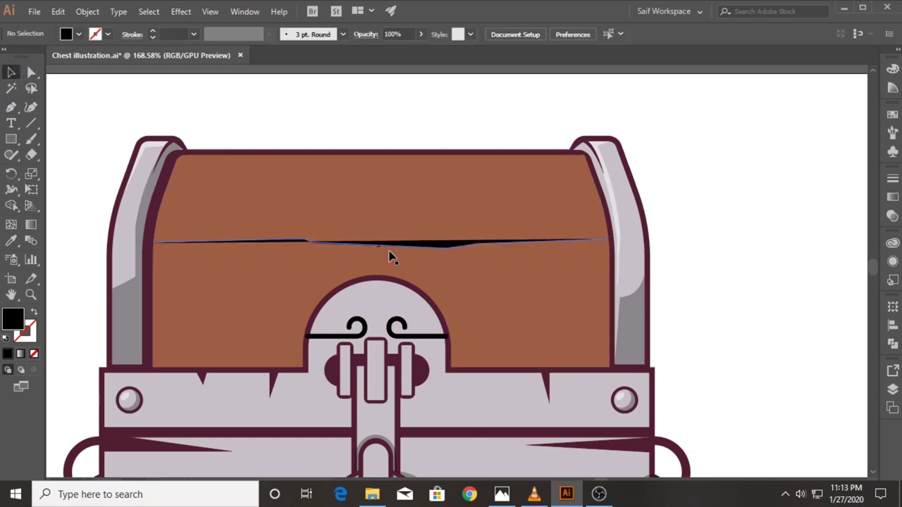
{"action": "left_click", "coordinate": [77, 34]}
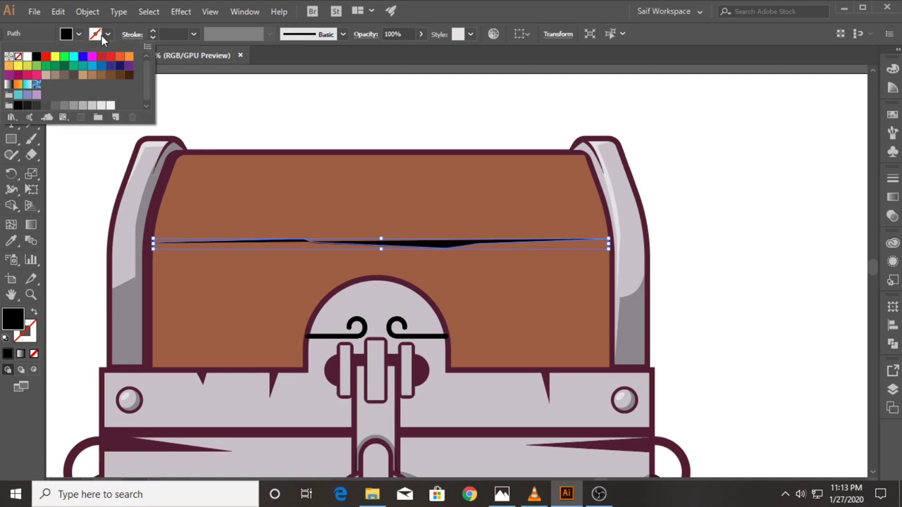
{"action": "left_click", "coordinate": [101, 36]}
{"action": "left_click", "coordinate": [62, 37]}
{"action": "left_click", "coordinate": [19, 57]}
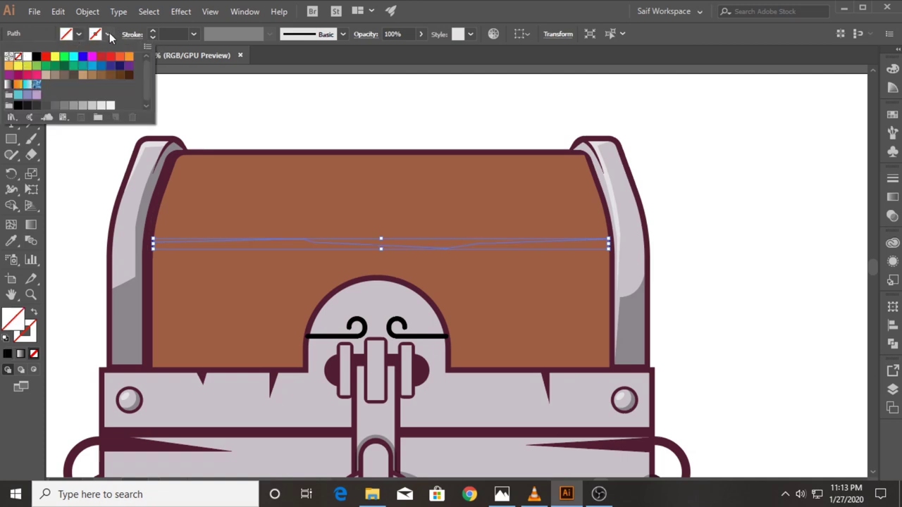
{"action": "left_click", "coordinate": [108, 33]}
{"action": "left_click", "coordinate": [36, 56]}
{"action": "left_click", "coordinate": [306, 102]}
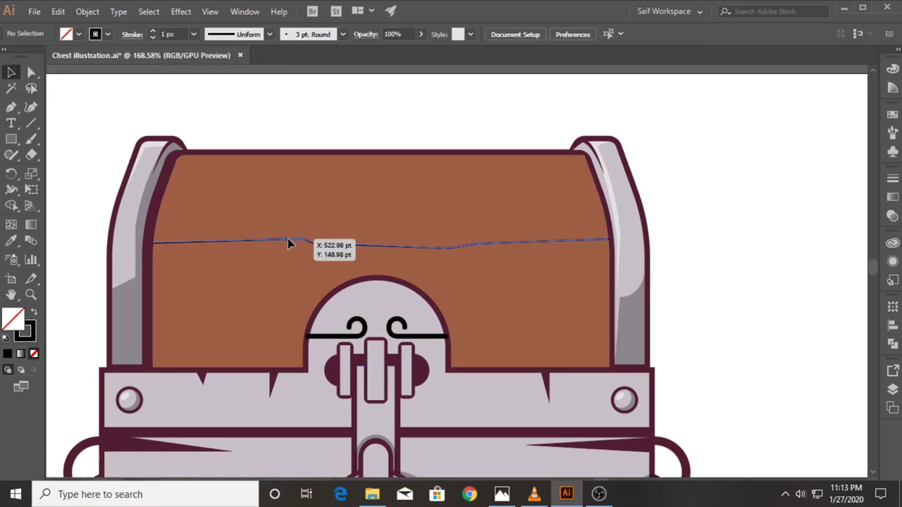
- Select the brown lid shape and try the Shape Builder tool on it
{"action": "left_click", "coordinate": [287, 213]}
{"action": "left_click", "coordinate": [12, 204]}
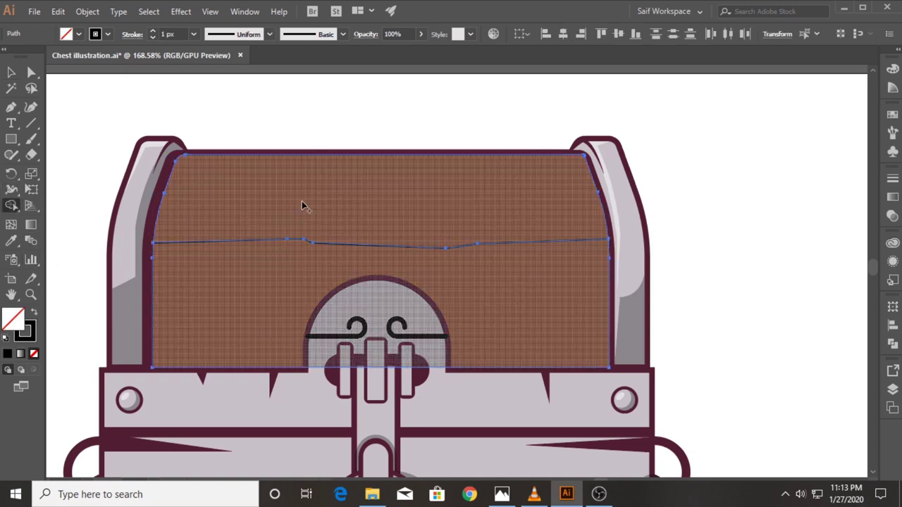
{"action": "left_click", "coordinate": [11, 71]}
{"action": "left_click", "coordinate": [233, 137]}
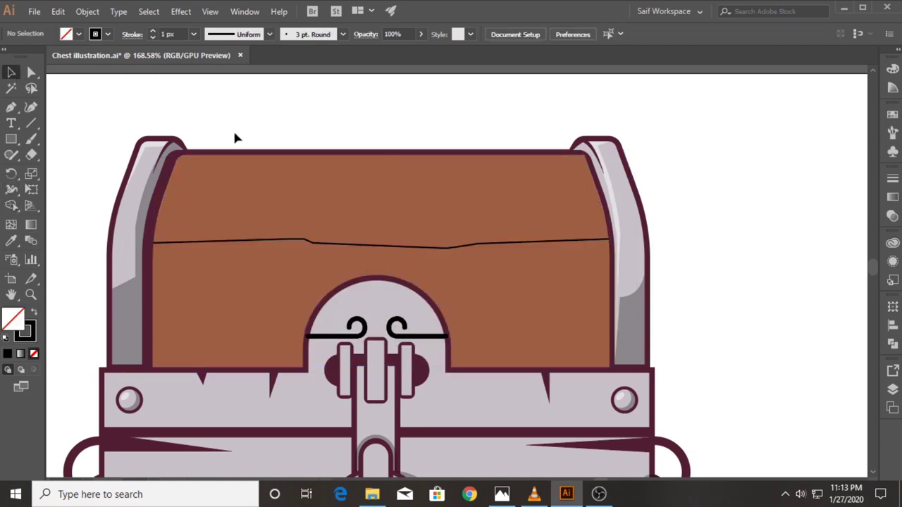
{"action": "left_click", "coordinate": [251, 213]}
{"action": "left_click", "coordinate": [12, 204]}
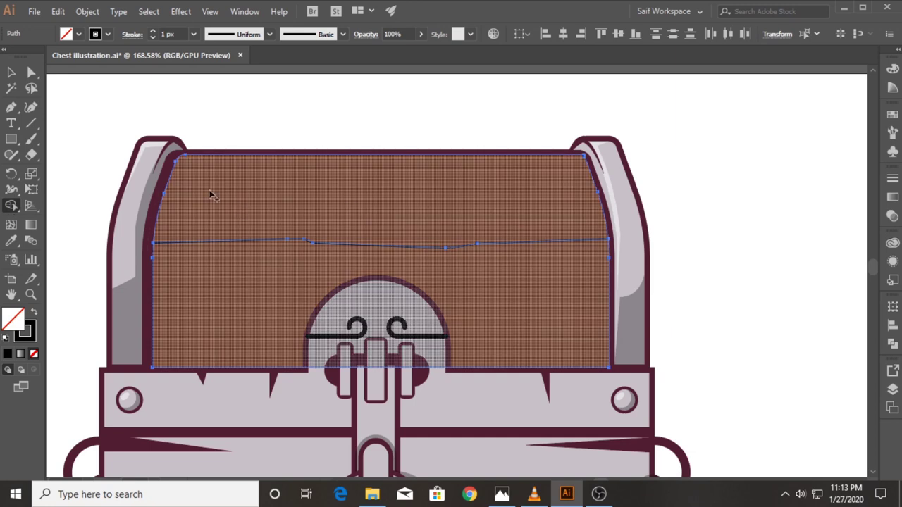
{"action": "left_click", "coordinate": [11, 72]}
- Nudge the line's left endpoint leftward and drag its right end past the lid edge
{"action": "scroll", "coordinate": [354, 233], "scroll_direction": "up", "scroll_amount": 5}
{"action": "scroll", "coordinate": [355, 233], "scroll_direction": "up", "scroll_amount": 3}
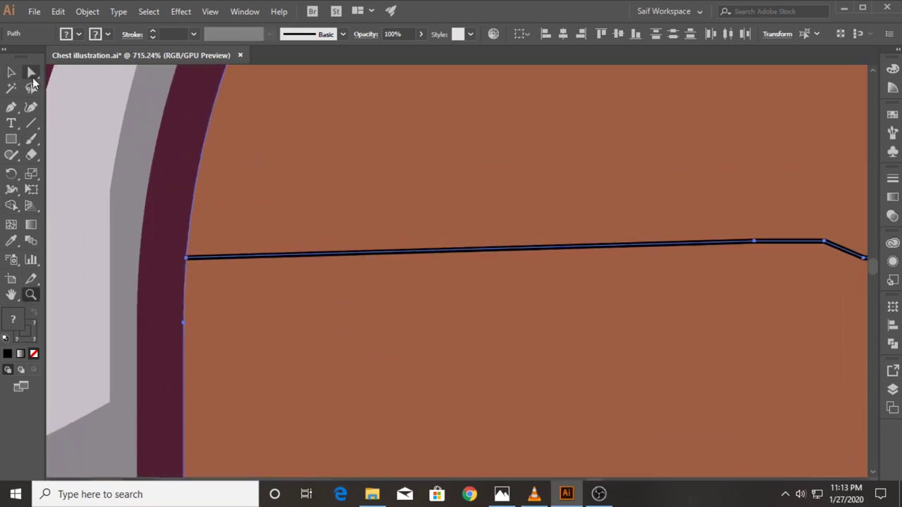
{"action": "key", "text": "a"}
{"action": "left_click", "coordinate": [185, 258]}
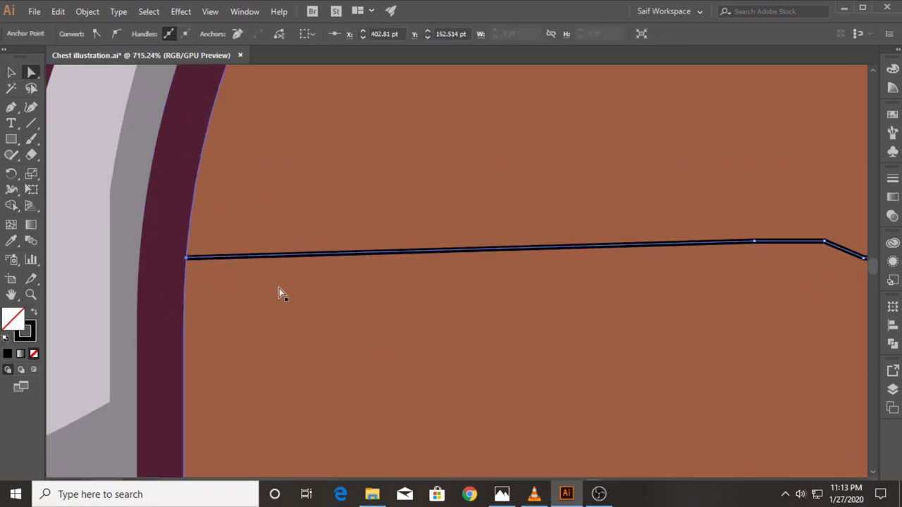
{"action": "key", "text": "Left"}
{"action": "key", "text": "shift+Left"}
{"action": "key", "text": "shift+Left"}
{"action": "key", "text": "shift+Left"}
{"action": "key", "text": "shift+Left"}
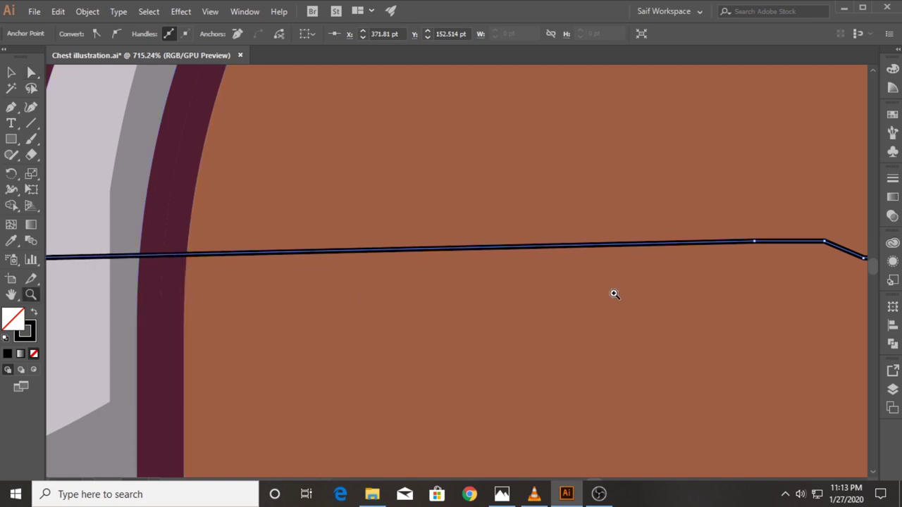
{"action": "left_click_drag", "start_coordinate": [615, 294], "coordinate": [318, 282]}
{"action": "left_click_drag", "start_coordinate": [663, 274], "coordinate": [745, 260]}
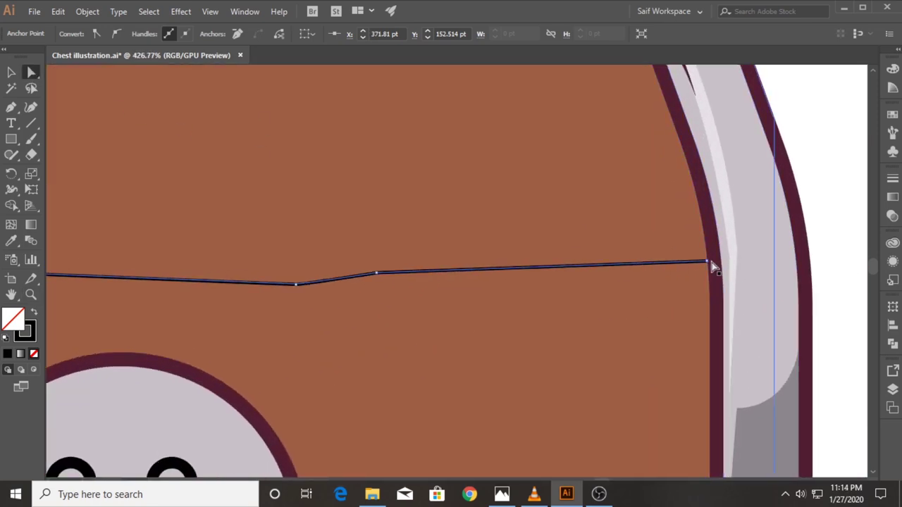
{"action": "left_click_drag", "start_coordinate": [709, 262], "coordinate": [821, 261]}
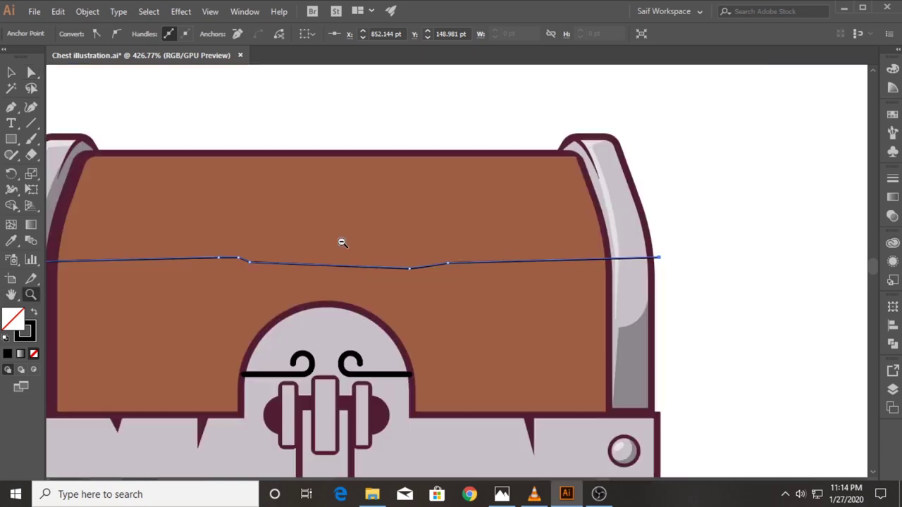
{"action": "left_click_drag", "start_coordinate": [342, 240], "coordinate": [272, 243]}
- Divide the lid along the line and delete the leftover dividing line
{"action": "key", "text": "v"}
{"action": "left_click", "coordinate": [315, 219]}
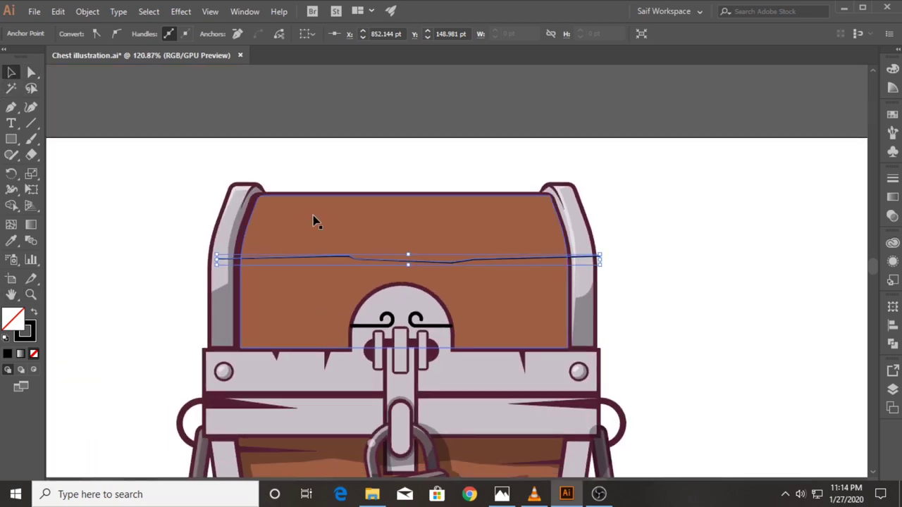
{"action": "key", "text": "shift+x"}
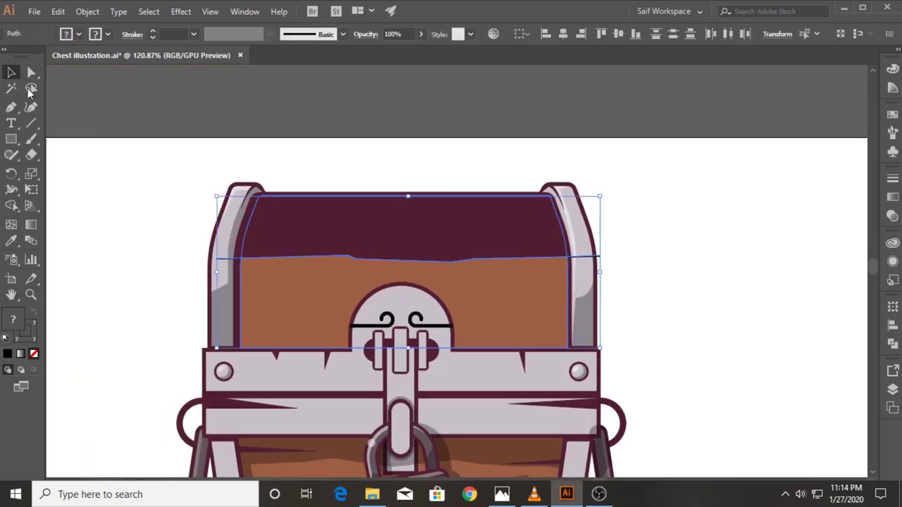
{"action": "left_click", "coordinate": [130, 197]}
{"action": "left_click", "coordinate": [232, 258]}
{"action": "key", "text": "Delete"}
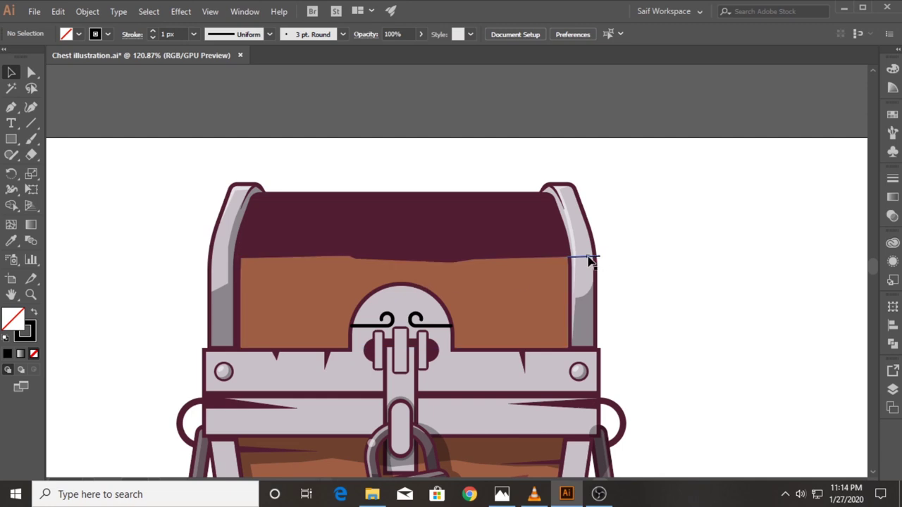
- Colour the upper lid piece light orange
{"action": "left_click", "coordinate": [322, 217]}
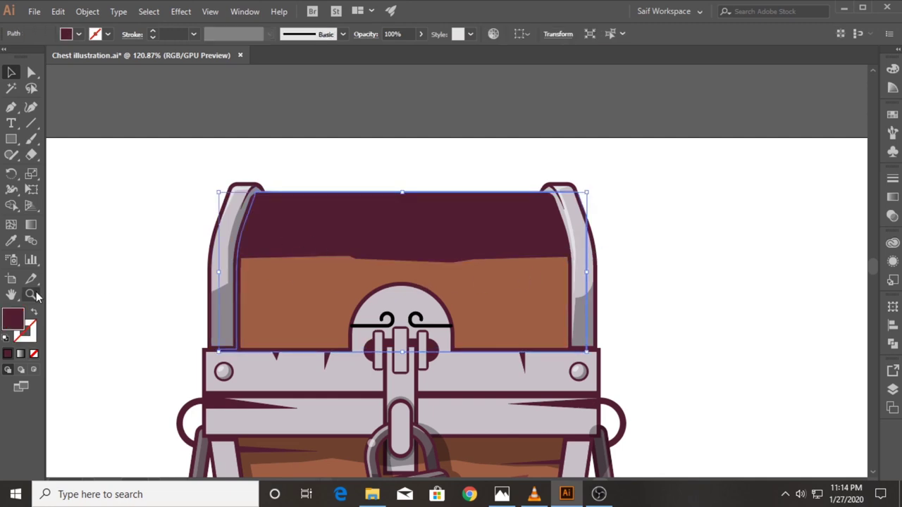
{"action": "left_click", "coordinate": [30, 295]}
{"action": "scroll", "coordinate": [221, 296], "scroll_direction": "down", "scroll_amount": 5}
{"action": "scroll", "coordinate": [258, 288], "scroll_direction": "up", "scroll_amount": 1}
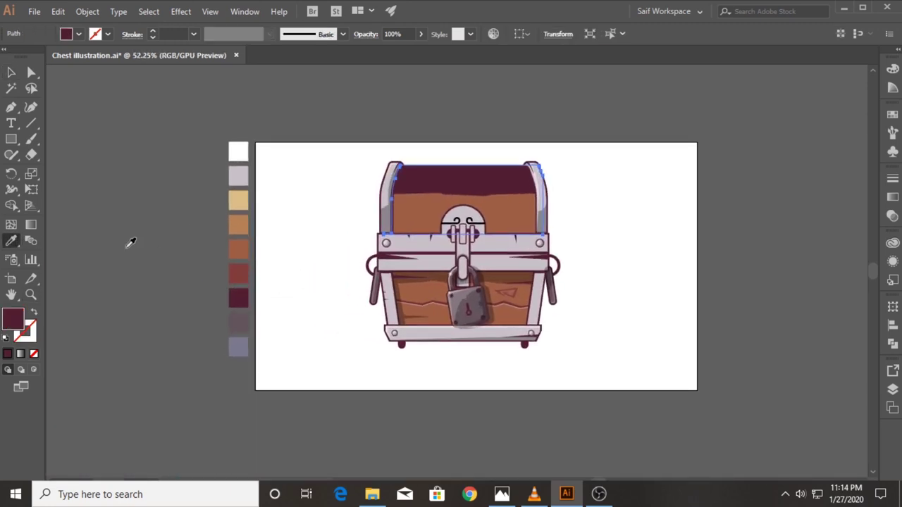
{"action": "left_click", "coordinate": [241, 221]}
{"action": "left_click", "coordinate": [11, 72]}
{"action": "left_click", "coordinate": [274, 155]}
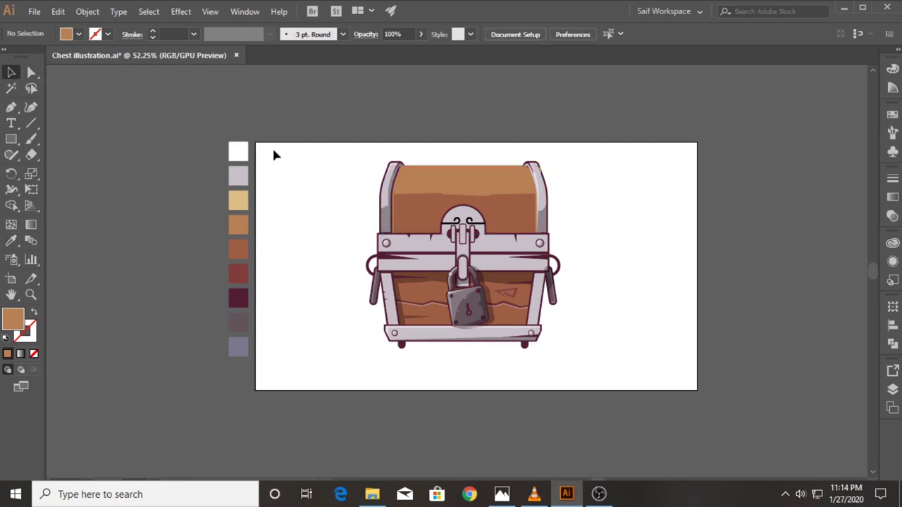
- Move the unfilled lid outline downward
{"action": "scroll", "coordinate": [501, 217], "scroll_direction": "up", "scroll_amount": 6}
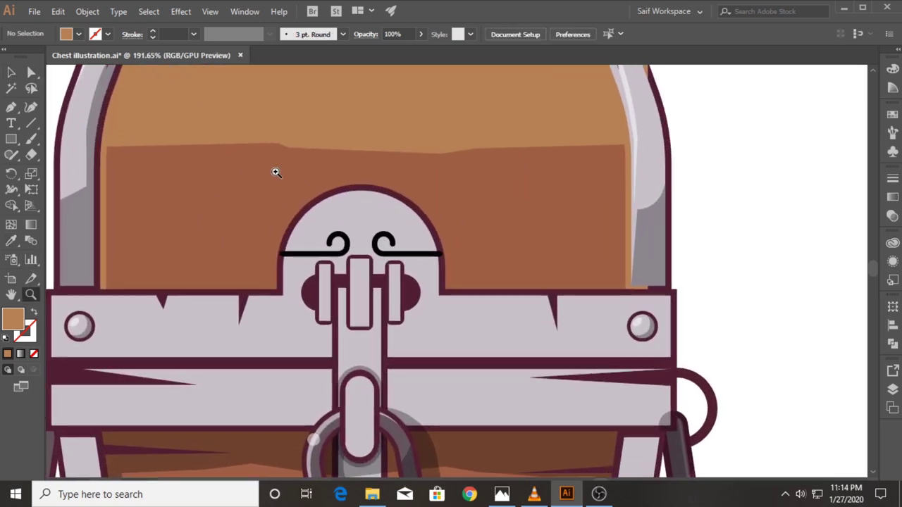
{"action": "left_click_drag", "start_coordinate": [277, 126], "coordinate": [268, 205]}
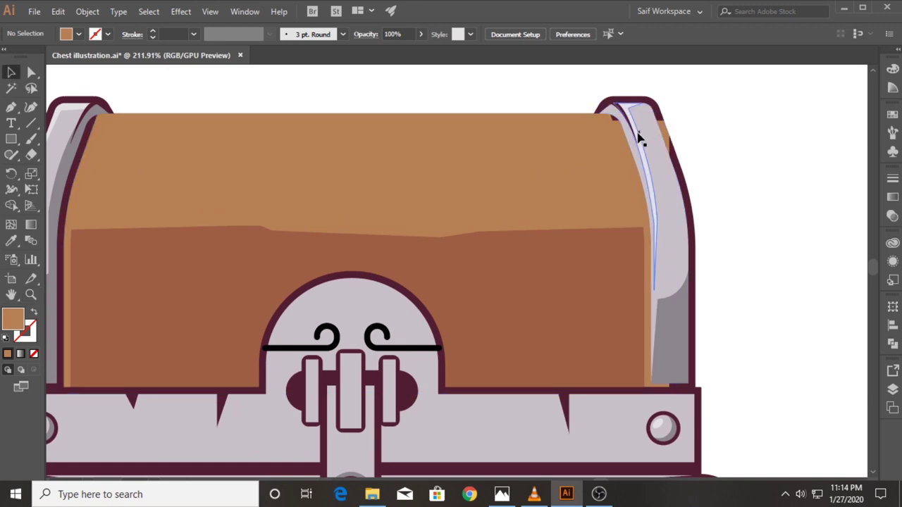
{"action": "left_click_drag", "start_coordinate": [618, 141], "coordinate": [588, 200]}
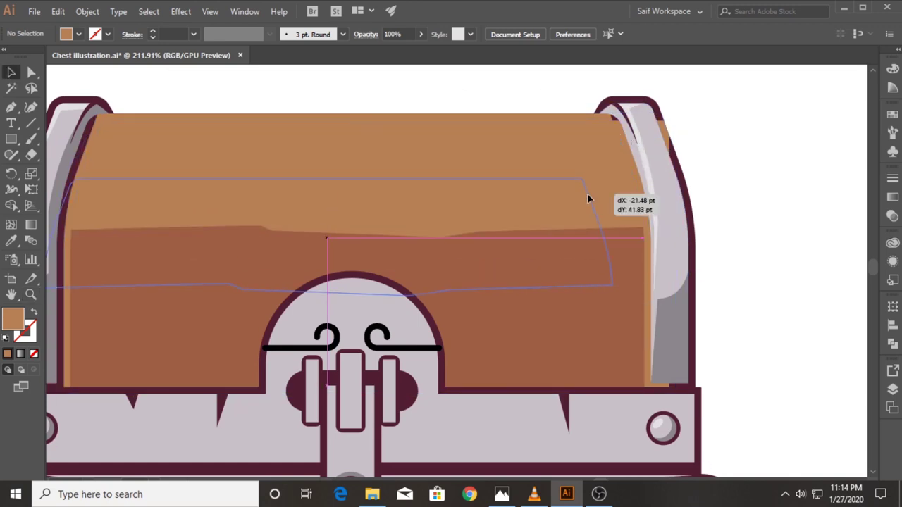
- Find the unfilled lid outline through trial moves, undoing each to restore positions
{"action": "left_click_drag", "start_coordinate": [266, 162], "coordinate": [463, 149]}
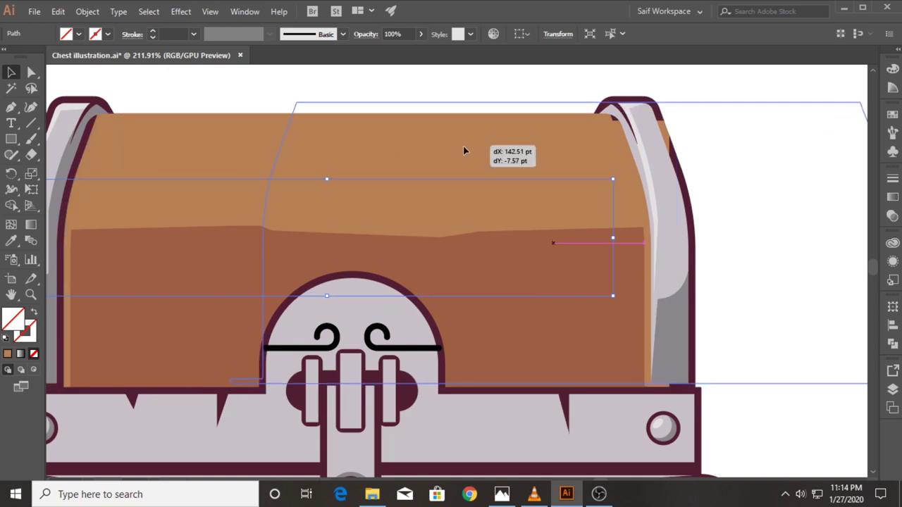
{"action": "key", "text": "ctrl+z"}
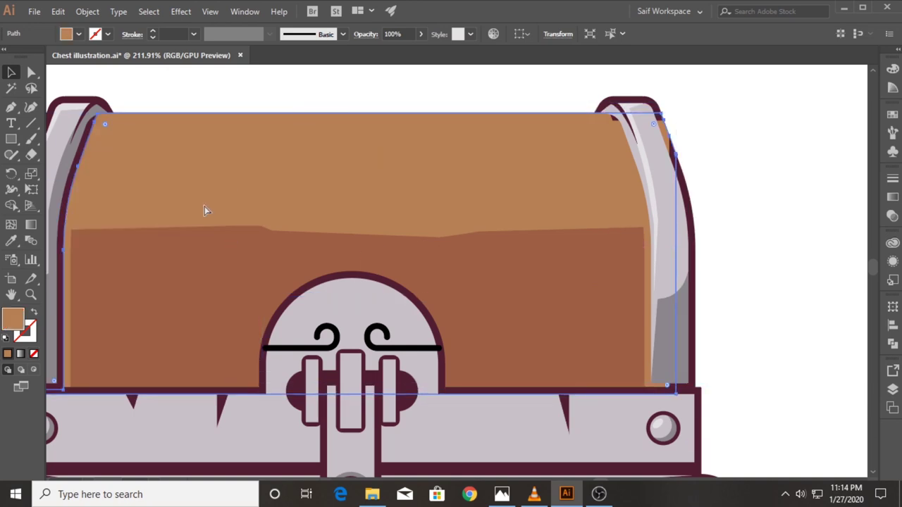
{"action": "key", "text": "ctrl+z"}
{"action": "left_click_drag", "start_coordinate": [367, 171], "coordinate": [376, 139]}
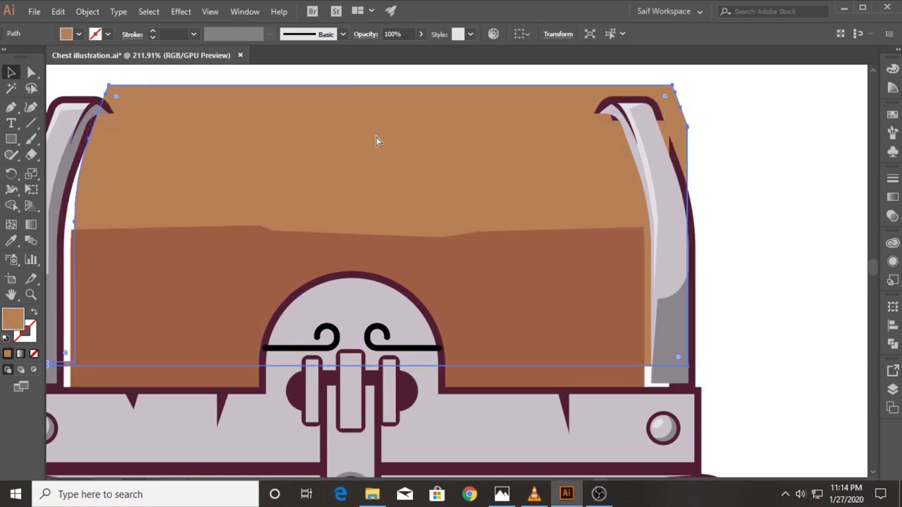
{"action": "key", "text": "ctrl+z"}
{"action": "key", "text": "ctrl+shift+a"}
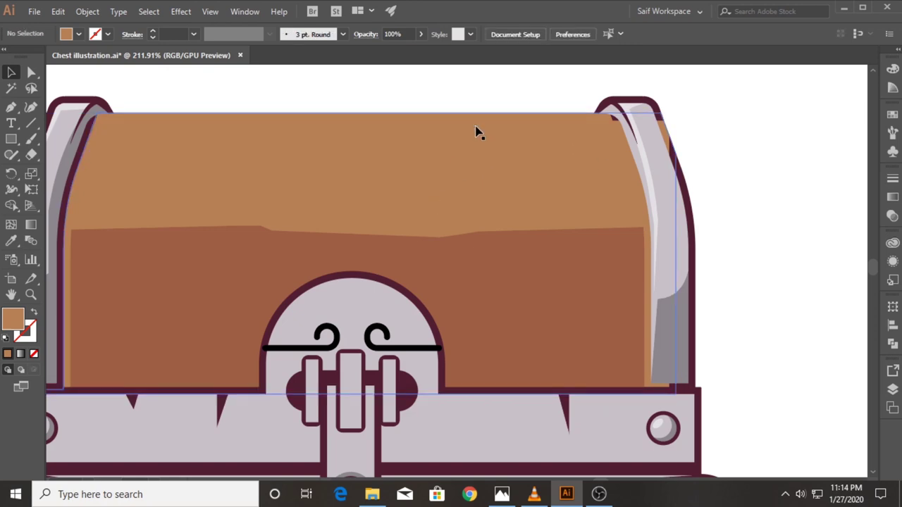
{"action": "left_click_drag", "start_coordinate": [476, 129], "coordinate": [572, 159]}
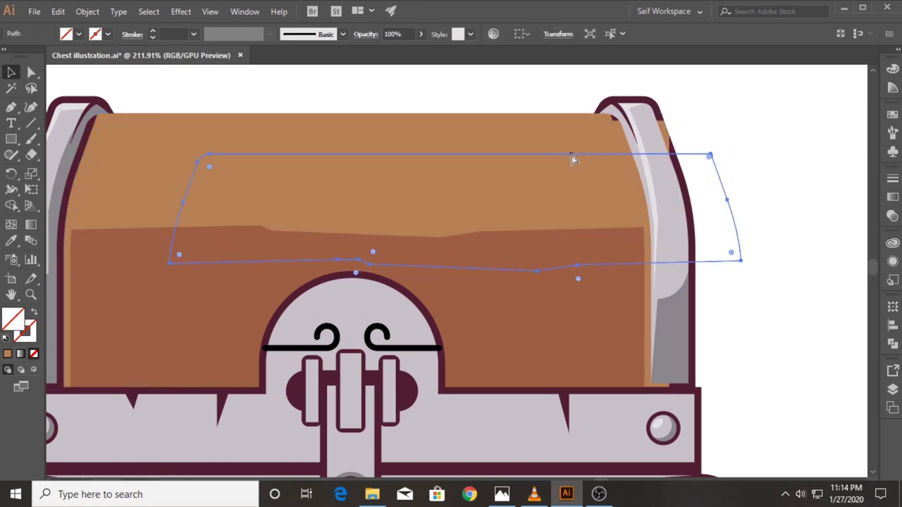
{"action": "key", "text": "ctrl+z"}
- Fill the unfilled lid outline with the sampled dark maroon colour
{"action": "key", "text": "i"}
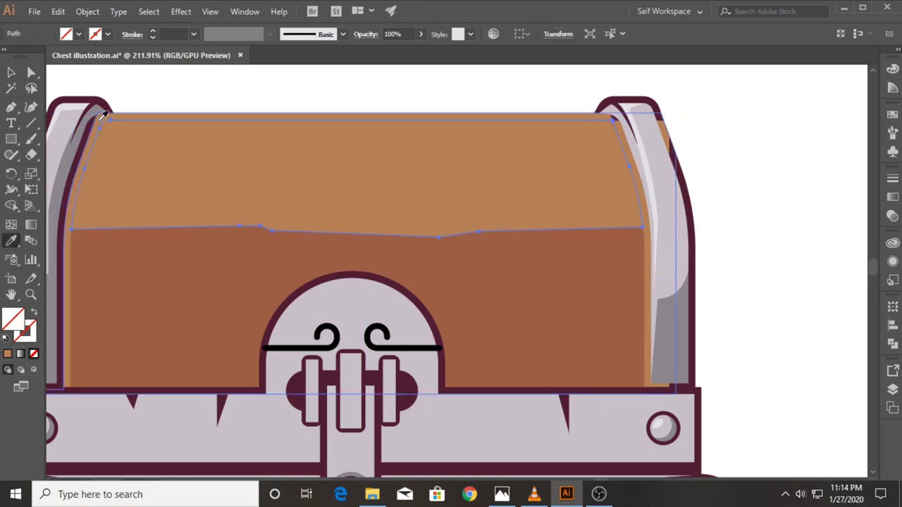
{"action": "left_click", "coordinate": [102, 116]}
{"action": "key", "text": "v"}
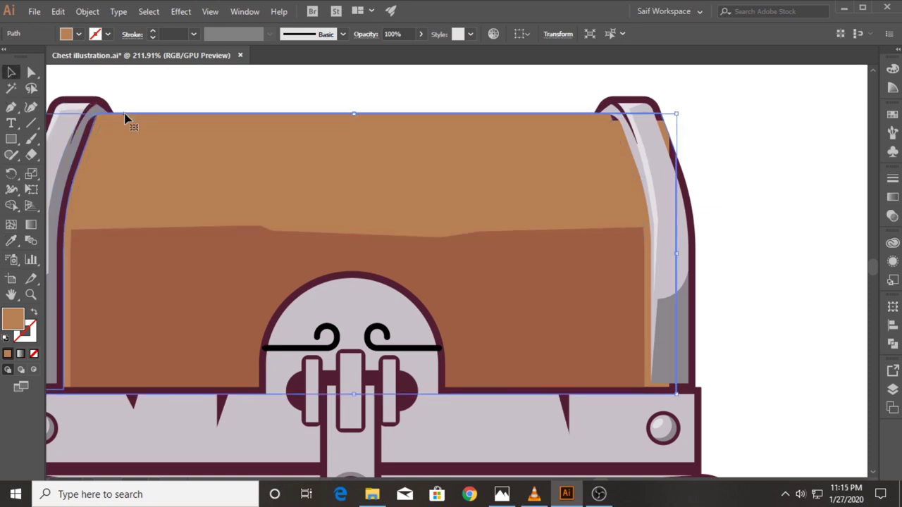
{"action": "left_click", "coordinate": [78, 158]}
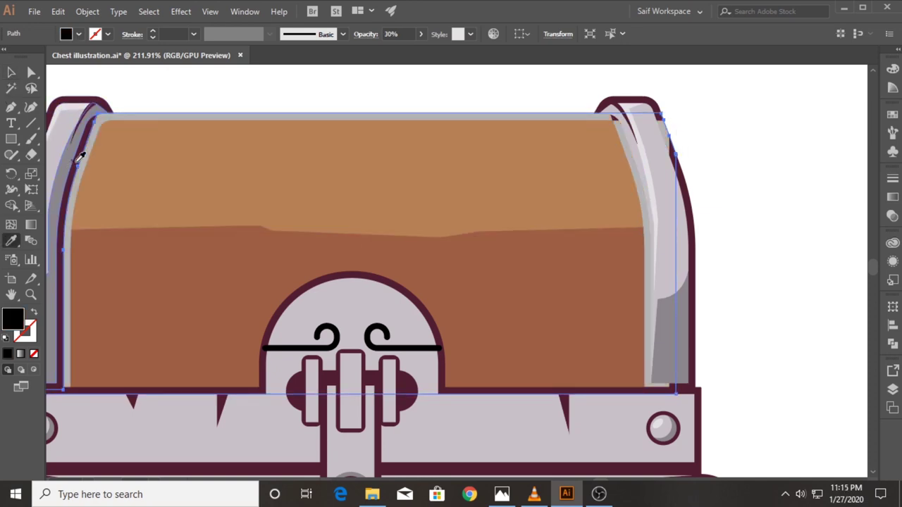
{"action": "left_click", "coordinate": [87, 144]}
{"action": "left_click", "coordinate": [11, 72]}
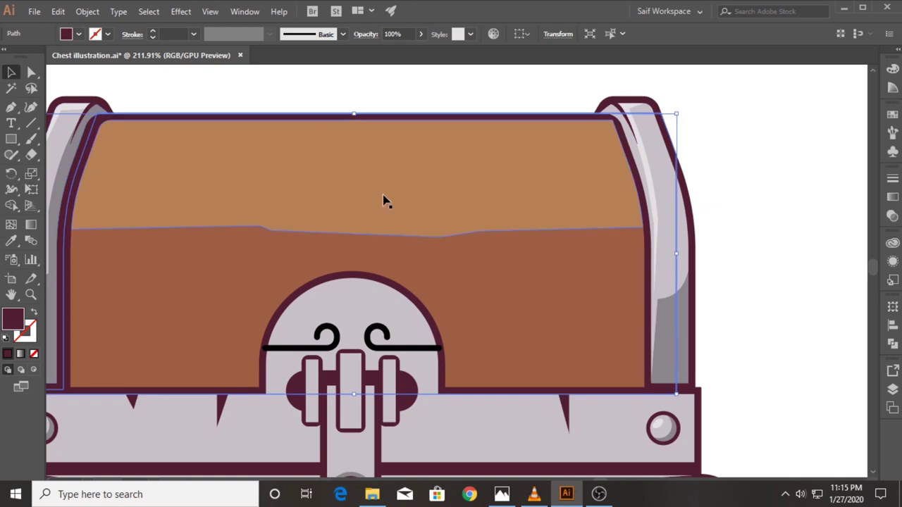
{"action": "left_click", "coordinate": [284, 94]}
- Draw a thin dark shadow triangle at the lid seam's left corner
{"action": "left_click", "coordinate": [12, 107]}
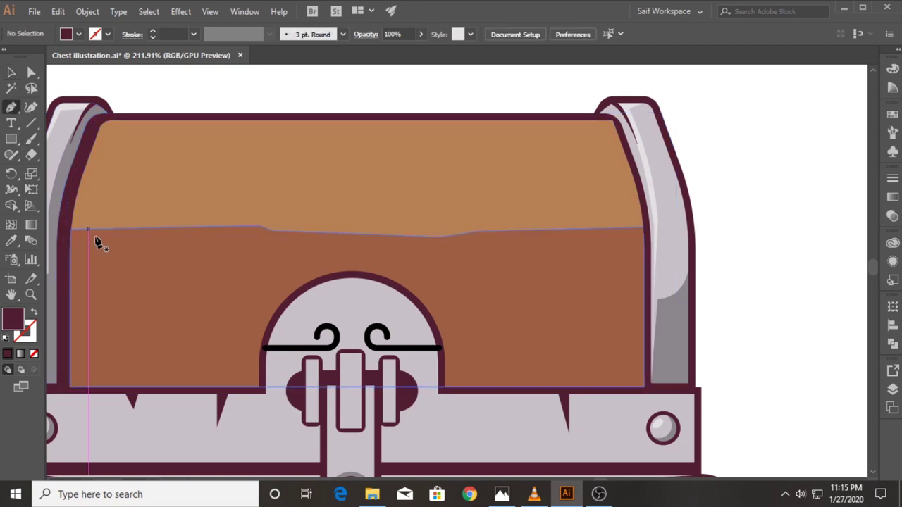
{"action": "left_click", "coordinate": [70, 226]}
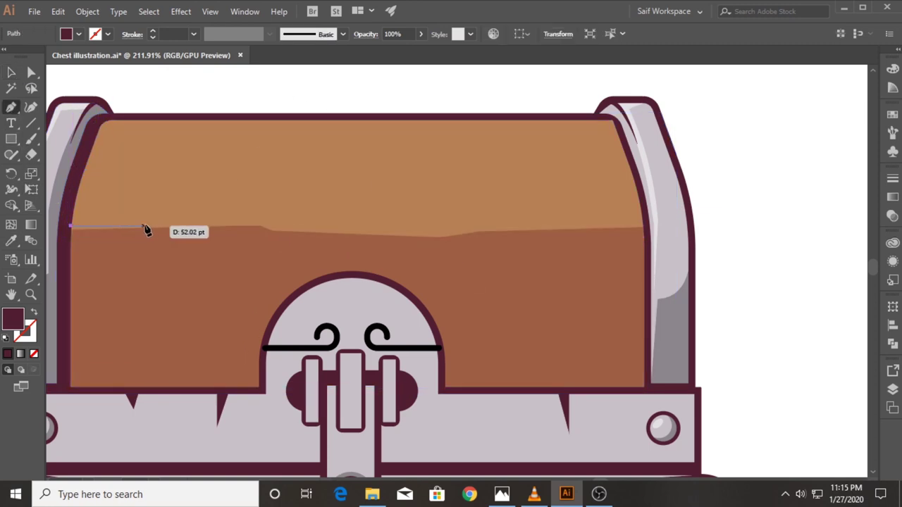
{"action": "left_click", "coordinate": [187, 227]}
{"action": "left_click", "coordinate": [68, 242]}
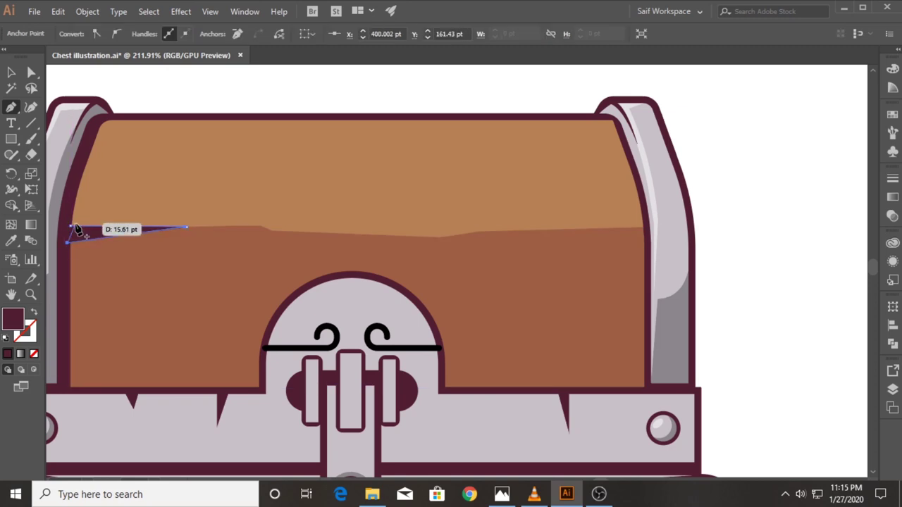
{"action": "left_click", "coordinate": [69, 226]}
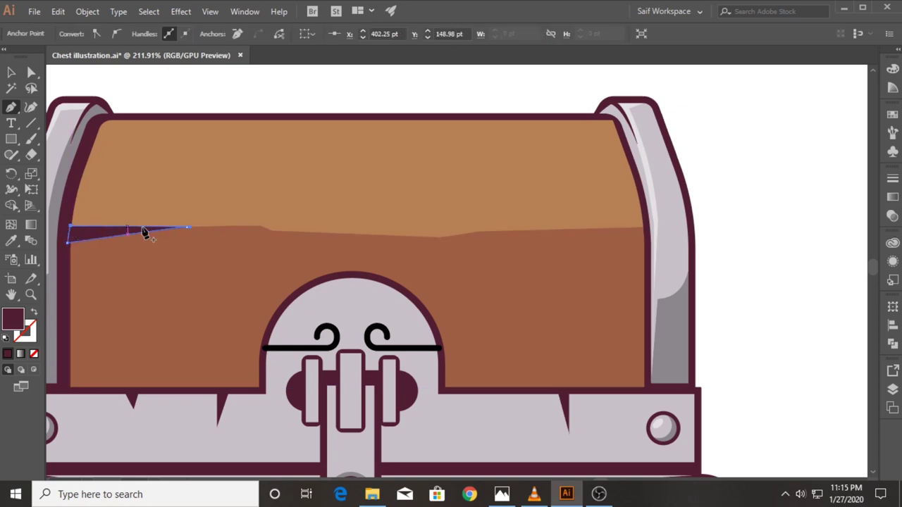
- Draw the matching shadow wedge at the lid seam's right corner
{"action": "left_click", "coordinate": [645, 216]}
{"action": "left_click", "coordinate": [534, 230]}
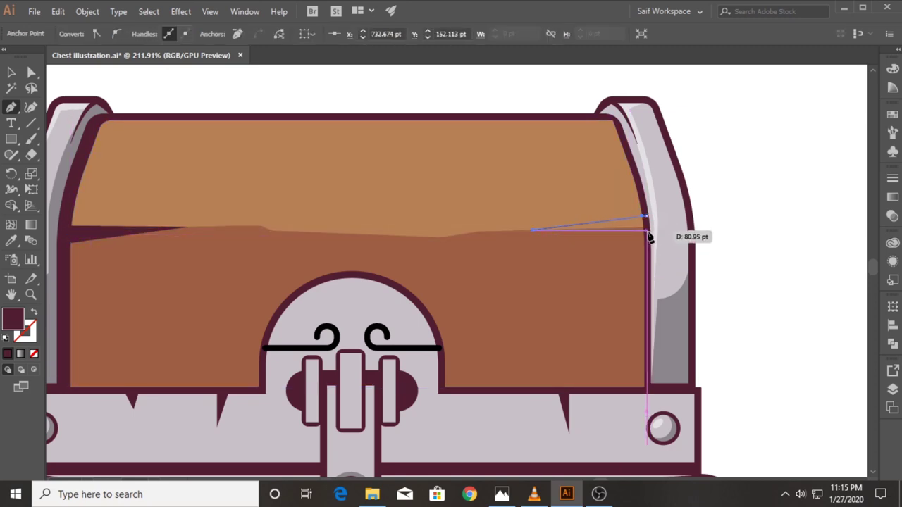
{"action": "left_click", "coordinate": [647, 230]}
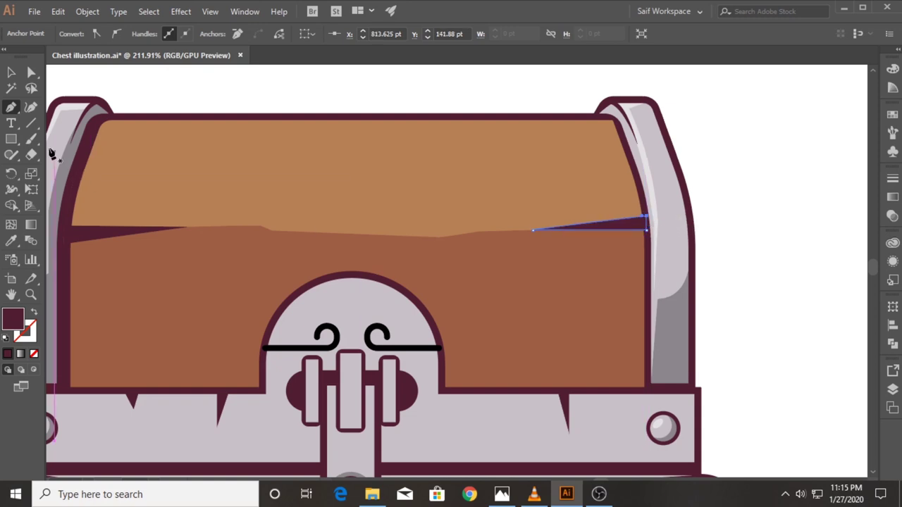
{"action": "left_click", "coordinate": [12, 73]}
{"action": "left_click", "coordinate": [364, 93]}
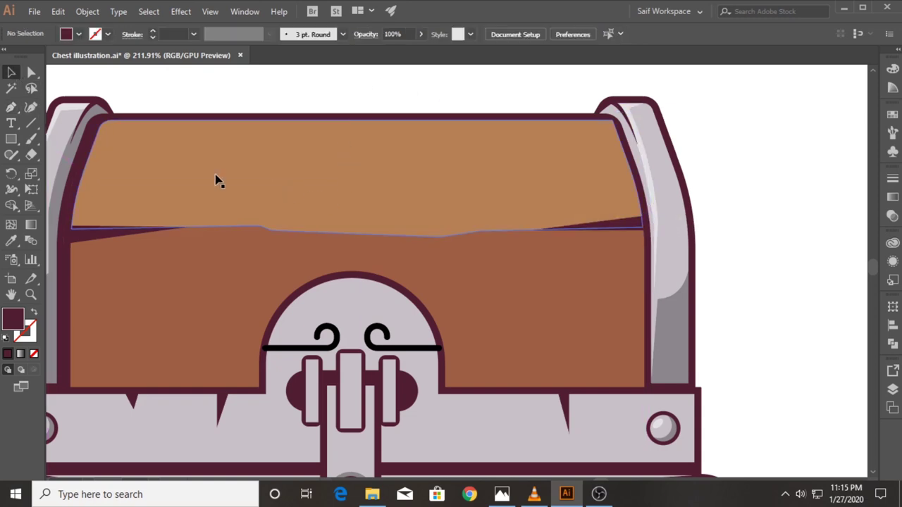
{"action": "left_click", "coordinate": [13, 108]}
- Draw an angular hooked swirl outline on the lid's upper left
{"action": "left_click", "coordinate": [108, 151]}
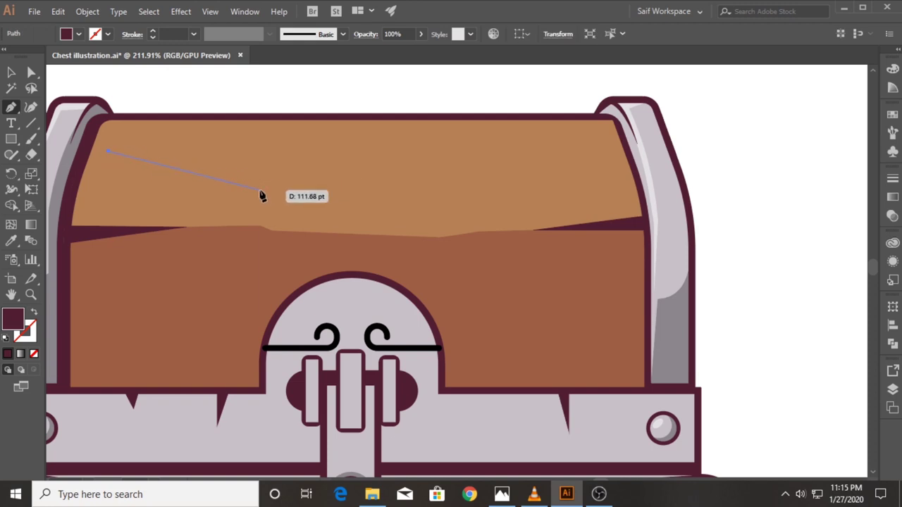
{"action": "left_click", "coordinate": [259, 189]}
{"action": "left_click", "coordinate": [320, 166]}
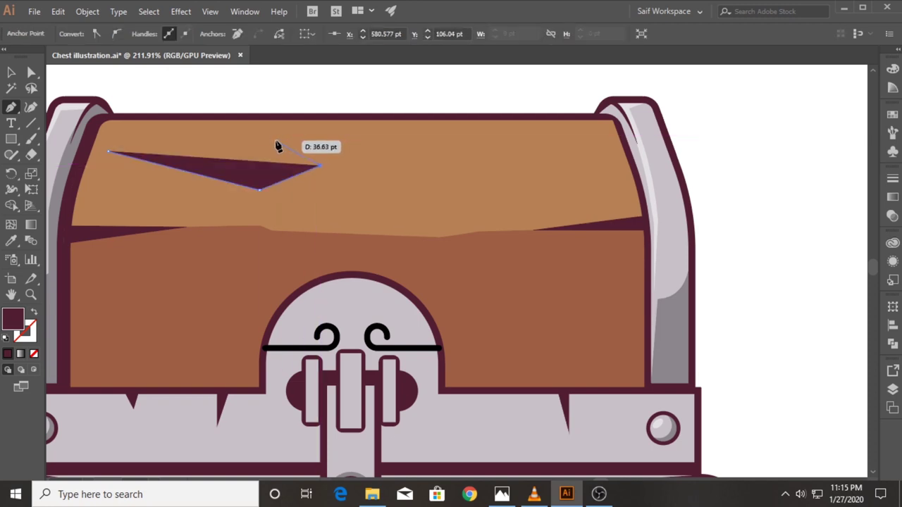
{"action": "left_click", "coordinate": [275, 142]}
{"action": "left_click", "coordinate": [214, 154]}
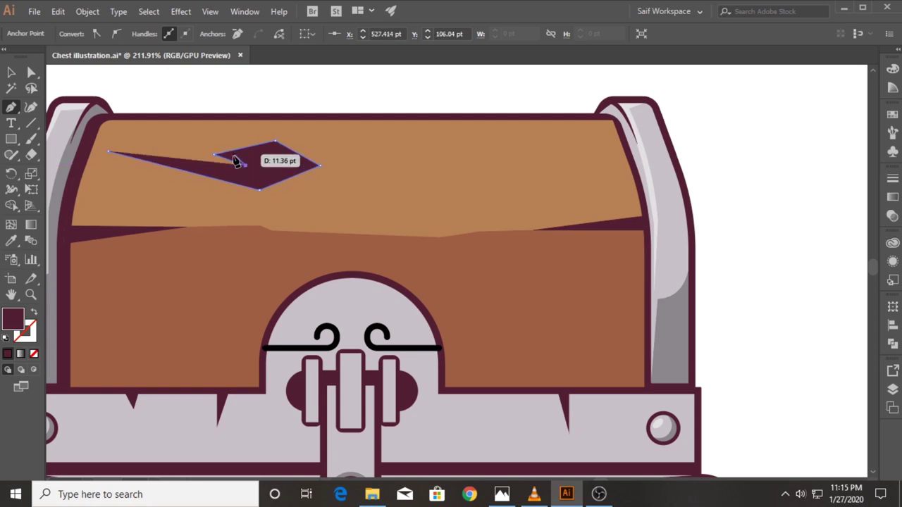
{"action": "left_click", "coordinate": [243, 165]}
- Add inner points to thin the swirl into a narrow band
{"action": "left_click", "coordinate": [30, 294]}
{"action": "left_click_drag", "start_coordinate": [223, 165], "coordinate": [398, 129]}
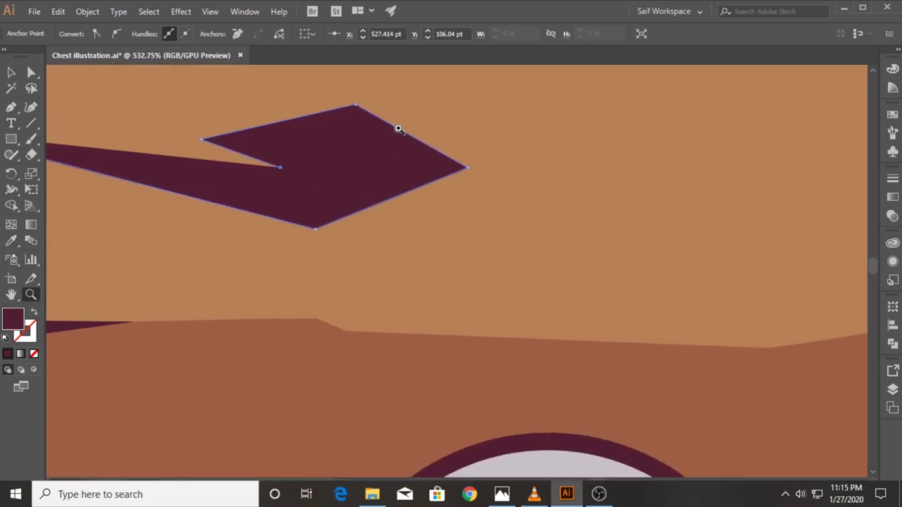
{"action": "left_click", "coordinate": [240, 143]}
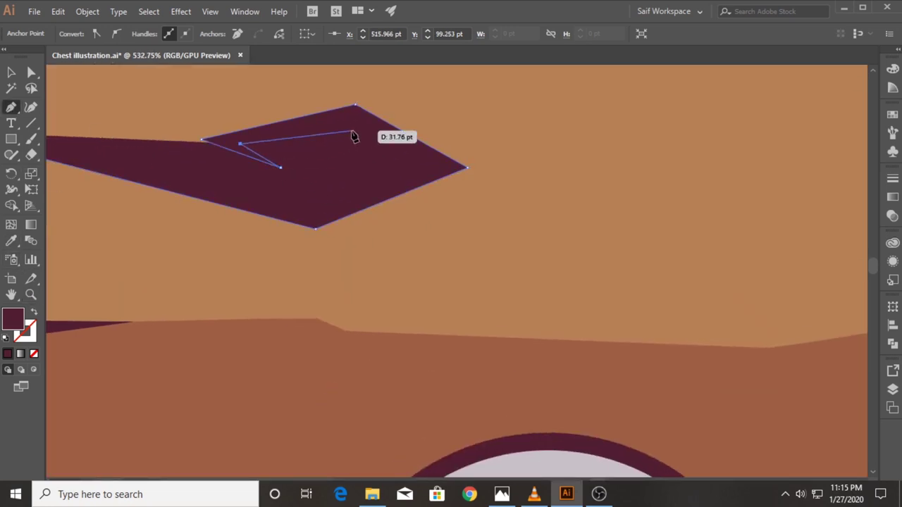
{"action": "left_click", "coordinate": [353, 116]}
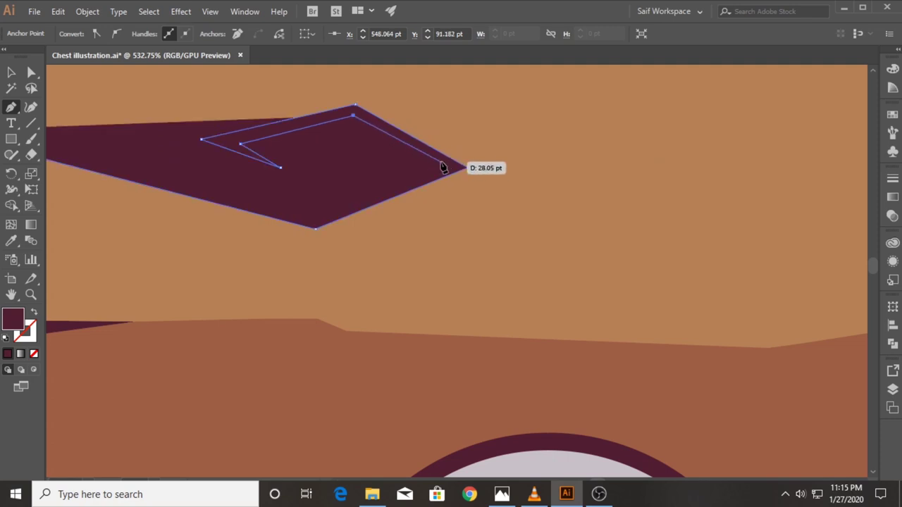
{"action": "left_click", "coordinate": [429, 163]}
{"action": "left_click", "coordinate": [313, 211]}
{"action": "left_click_drag", "start_coordinate": [168, 148], "coordinate": [334, 192]}
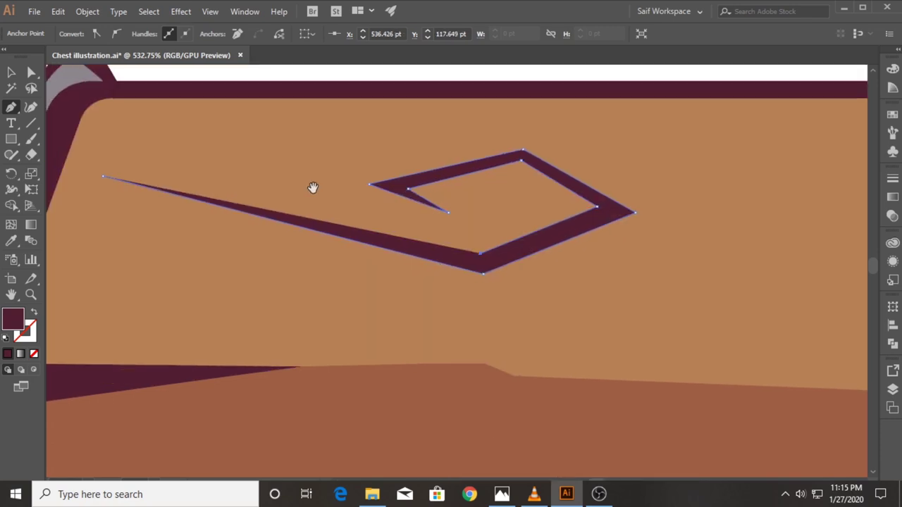
- Give the swirl the red-brown palette colour
{"action": "left_click", "coordinate": [31, 300]}
{"action": "scroll", "coordinate": [302, 207], "scroll_direction": "down", "scroll_amount": 4}
{"action": "scroll", "coordinate": [439, 258], "scroll_direction": "down", "scroll_amount": 1}
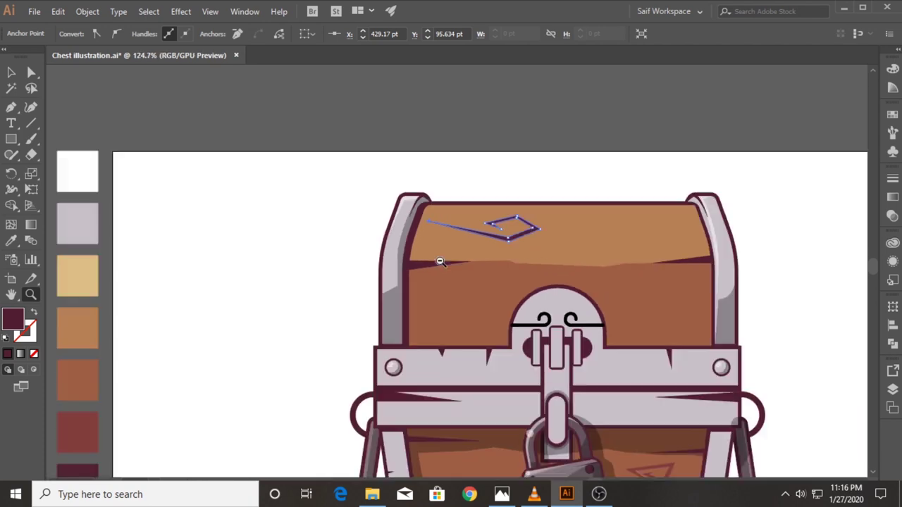
{"action": "scroll", "coordinate": [419, 332], "scroll_direction": "down", "scroll_amount": 2}
{"action": "key", "text": "i"}
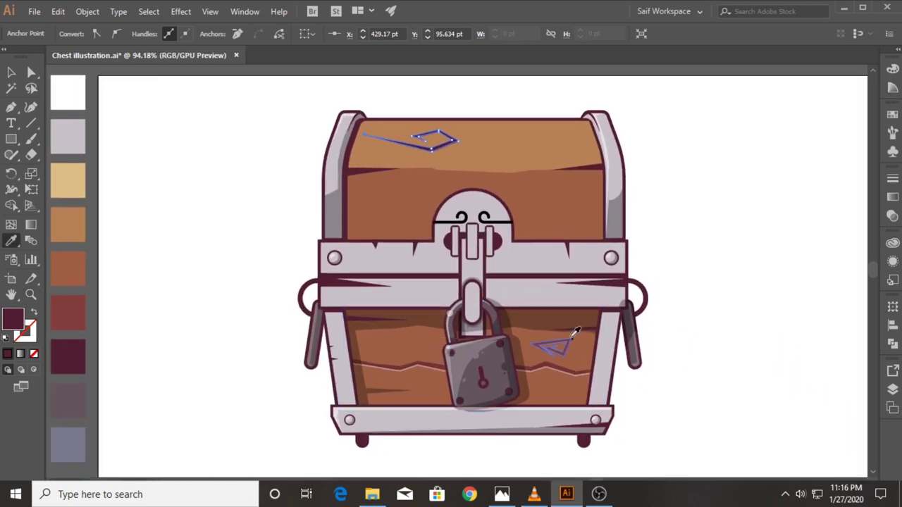
{"action": "left_click", "coordinate": [68, 312]}
{"action": "left_click", "coordinate": [35, 294]}
{"action": "scroll", "coordinate": [402, 138], "scroll_direction": "up", "scroll_amount": 5}
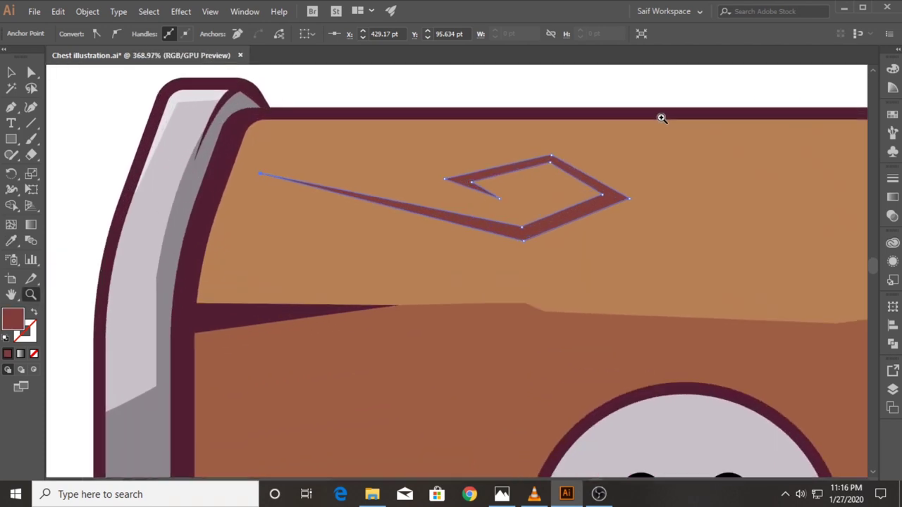
{"action": "key", "text": "v"}
{"action": "key", "text": "ctrl+shift+a"}
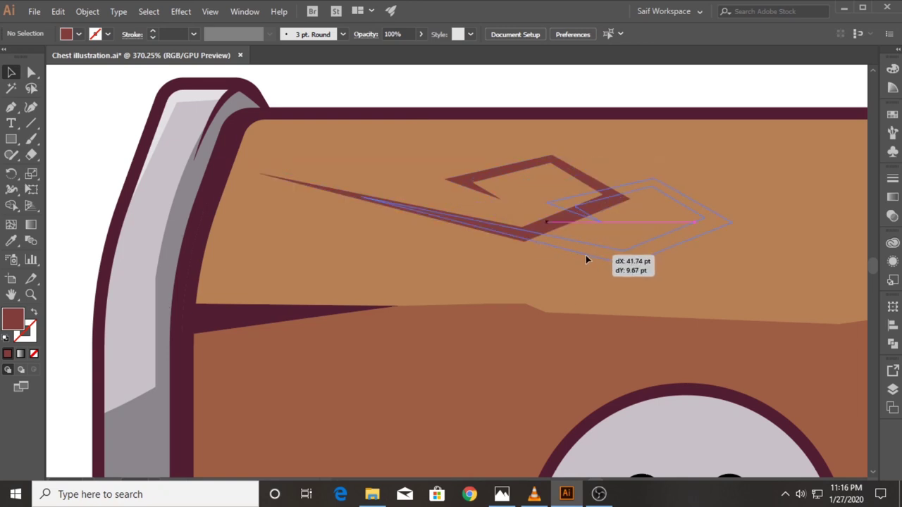
- Place a copy of the swirl down and to the right
{"action": "left_click_drag", "start_coordinate": [486, 236], "coordinate": [623, 288]}
{"action": "key", "text": "super"}
{"action": "left_click", "coordinate": [421, 87]}
{"action": "key", "text": "ctrl+z"}
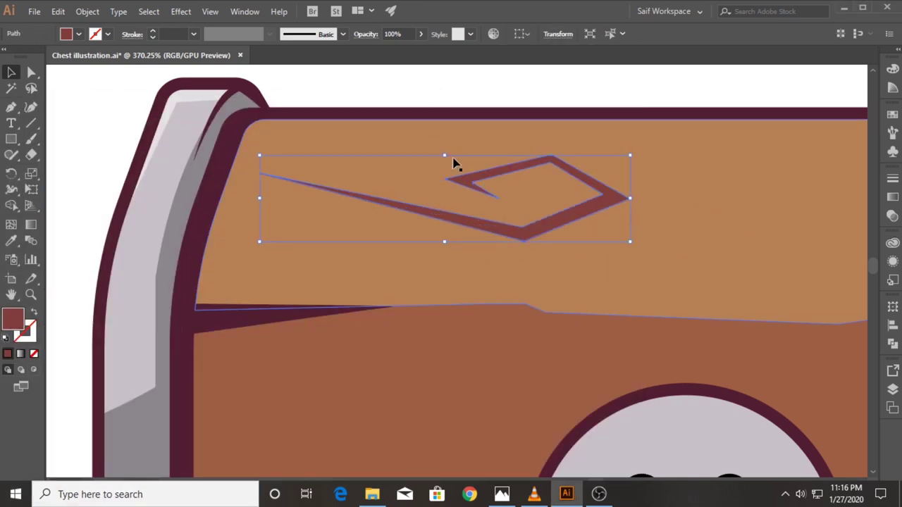
{"action": "left_click_drag", "start_coordinate": [520, 236], "coordinate": [670, 297]}
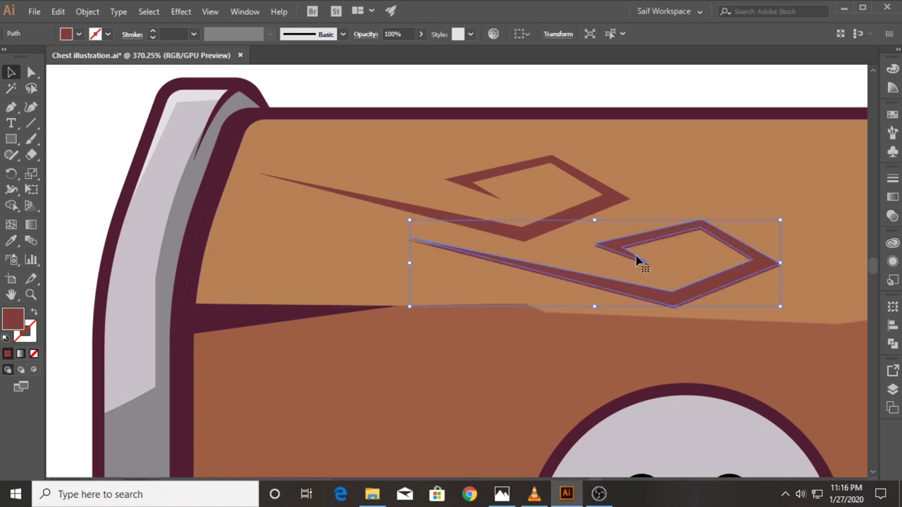
- Trim the copy into a 50% white strip along the swirl's upper edge
{"action": "left_click_drag", "start_coordinate": [636, 261], "coordinate": [614, 251]}
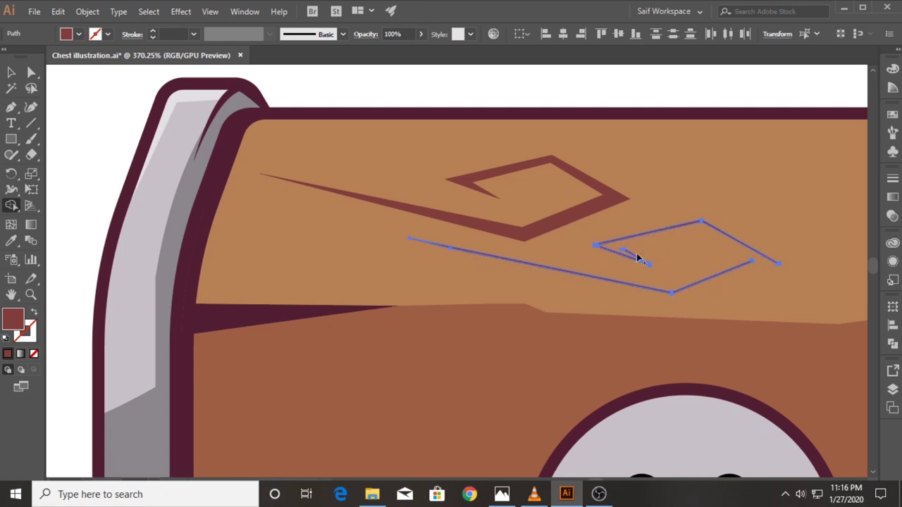
{"action": "left_click_drag", "start_coordinate": [173, 99], "coordinate": [172, 101]}
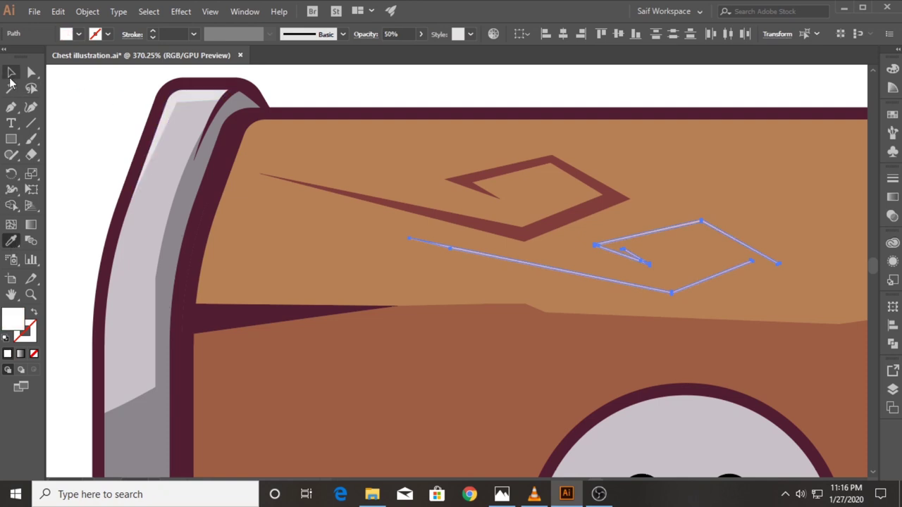
{"action": "left_click_drag", "start_coordinate": [701, 286], "coordinate": [553, 224]}
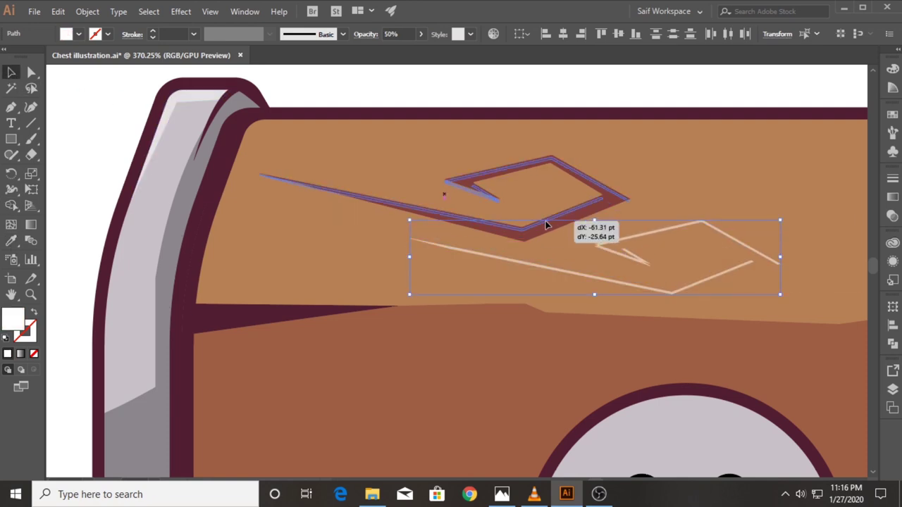
{"action": "left_click_drag", "start_coordinate": [543, 220], "coordinate": [548, 221]}
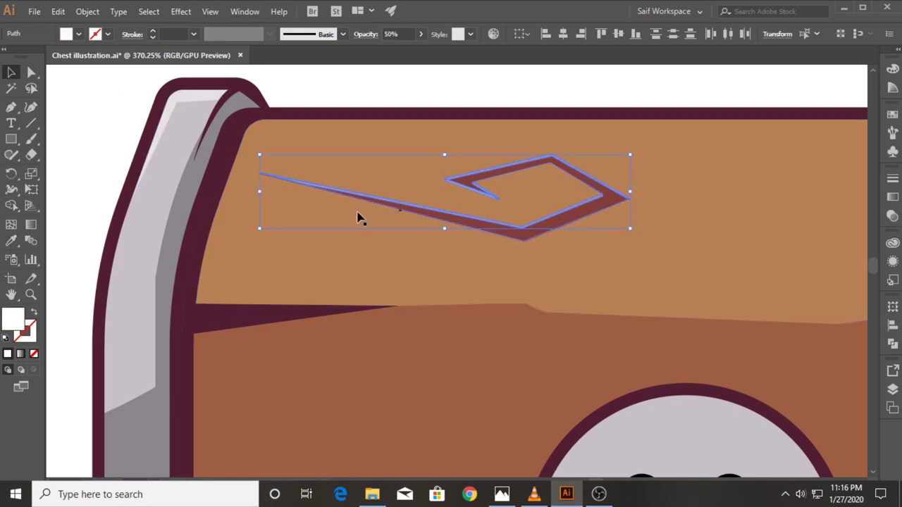
{"action": "key", "text": "i"}
{"action": "scroll", "coordinate": [274, 253], "scroll_direction": "down", "scroll_amount": 3}
{"action": "key", "text": "z"}
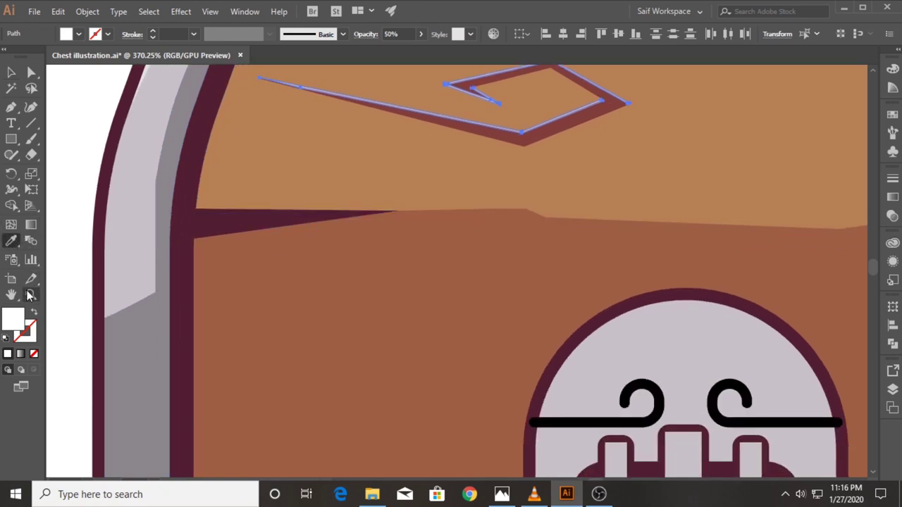
{"action": "mouse_move", "coordinate": [275, 254]}
{"action": "left_mouse_down"}
{"action": "mouse_move", "coordinate": [205, 306]}
{"action": "mouse_move", "coordinate": [302, 284]}
{"action": "left_mouse_up"}
{"action": "left_click", "coordinate": [12, 246]}
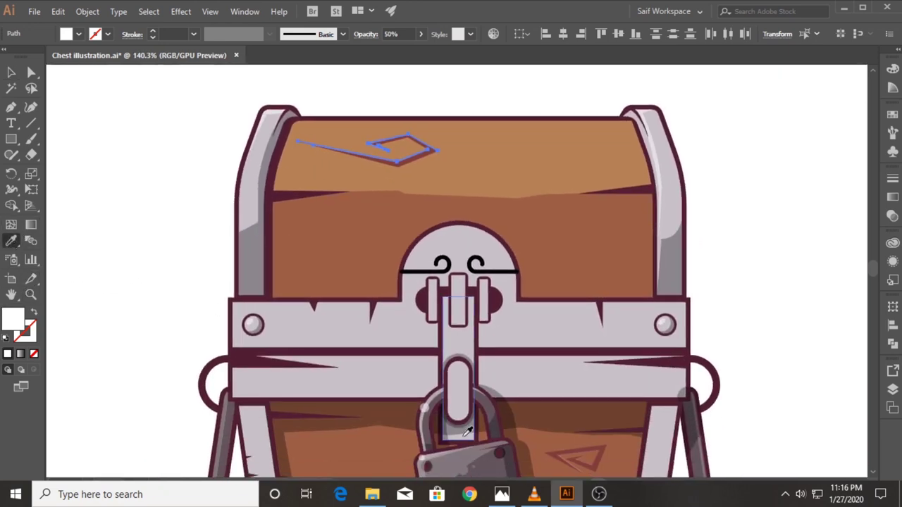
{"action": "left_click", "coordinate": [369, 420]}
{"action": "left_click", "coordinate": [31, 294]}
{"action": "left_click_drag", "start_coordinate": [326, 127], "coordinate": [420, 204]}
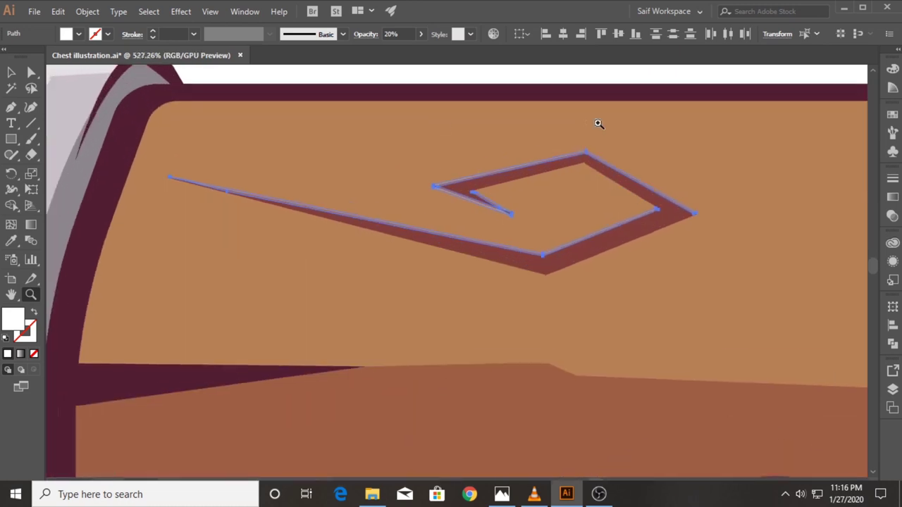
{"action": "key", "text": "v"}
{"action": "key", "text": "ctrl+shift+a"}
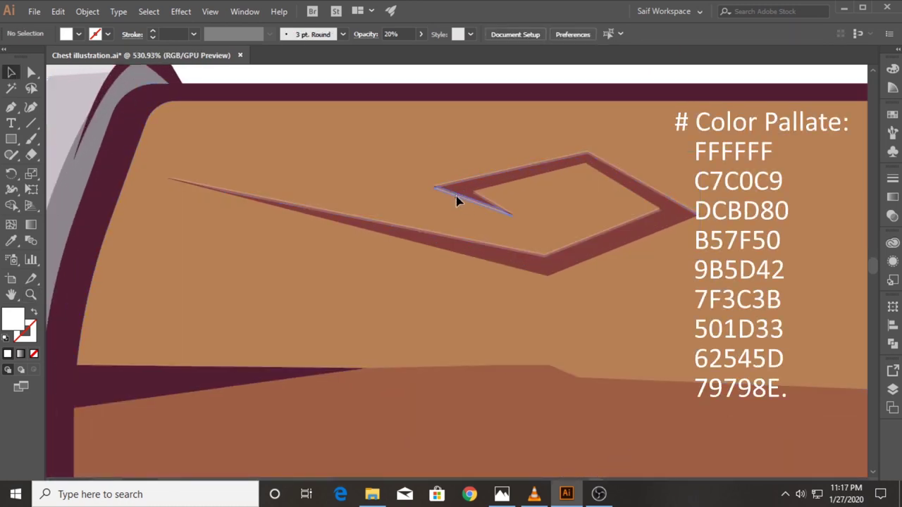
{"action": "left_click", "coordinate": [456, 197]}
{"action": "key", "text": "ctrl+shift+a"}
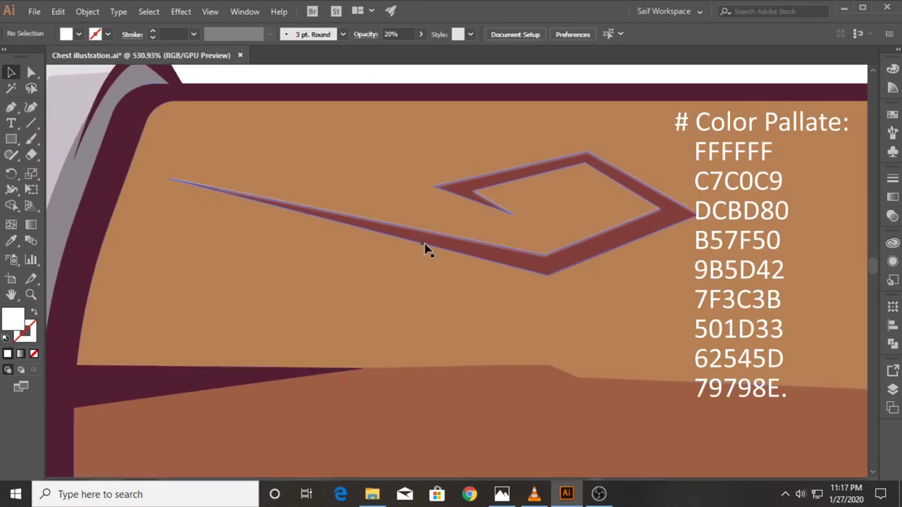
{"action": "left_click", "coordinate": [430, 237]}
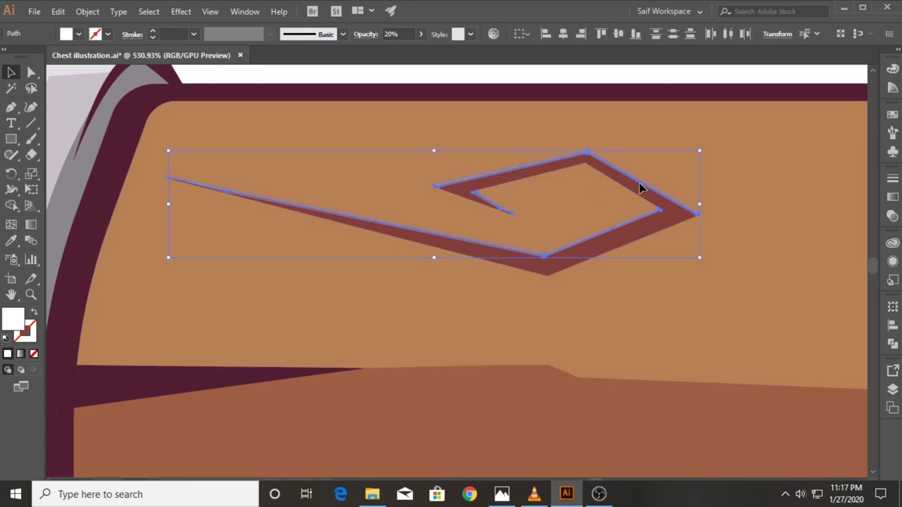
{"action": "key", "text": "i"}
{"action": "left_click", "coordinate": [76, 65]}
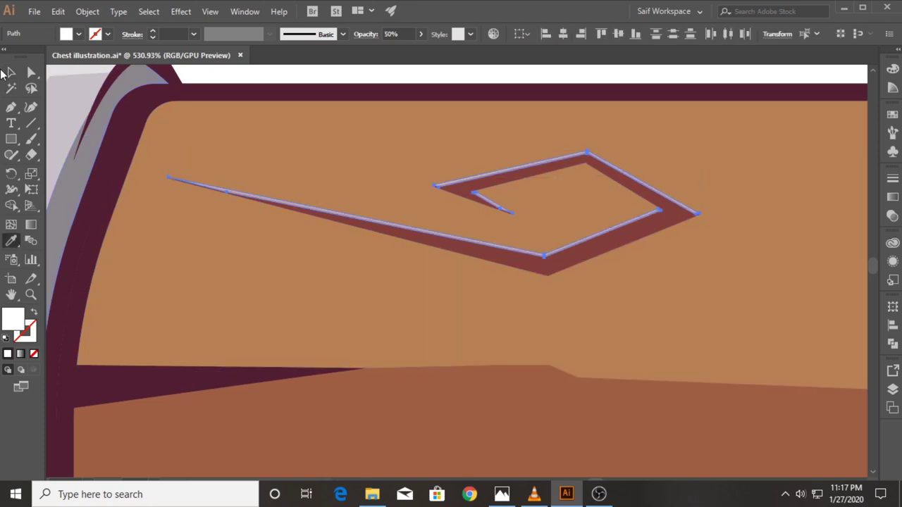
{"action": "scroll", "coordinate": [412, 235], "scroll_direction": "down", "scroll_amount": 2}
{"action": "scroll", "coordinate": [564, 279], "scroll_direction": "down", "scroll_amount": 2}
{"action": "scroll", "coordinate": [563, 280], "scroll_direction": "down", "scroll_amount": 2}
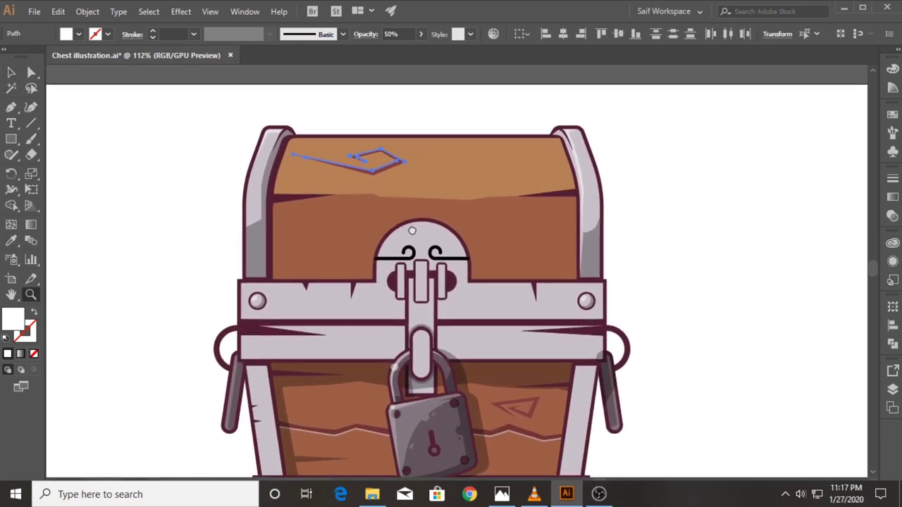
{"action": "key", "text": "v"}
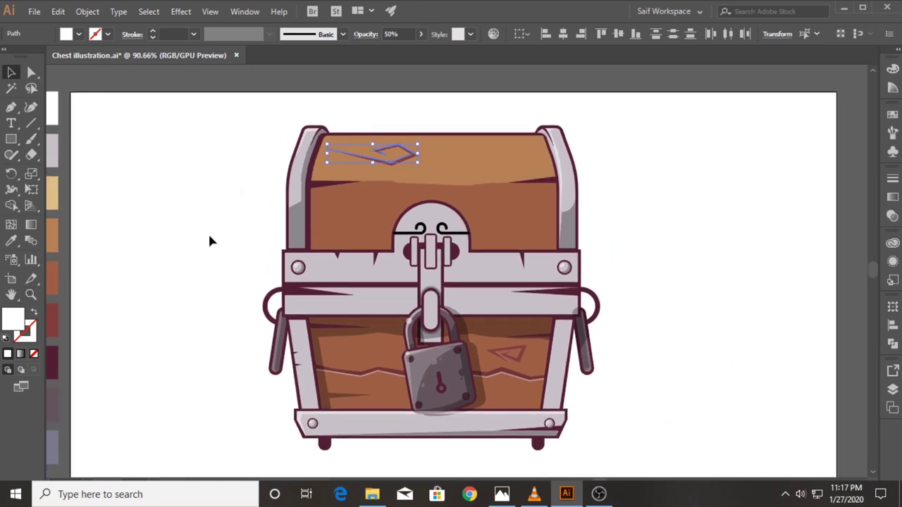
{"action": "left_click", "coordinate": [208, 235]}
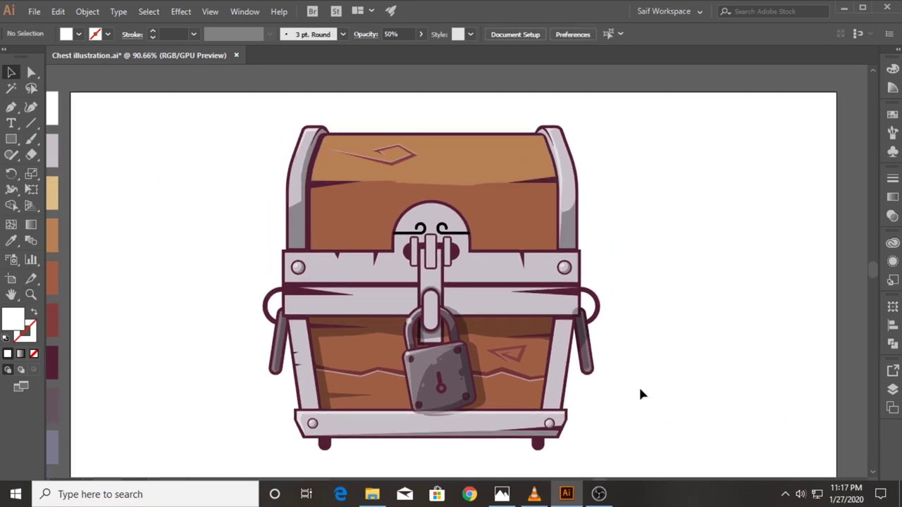